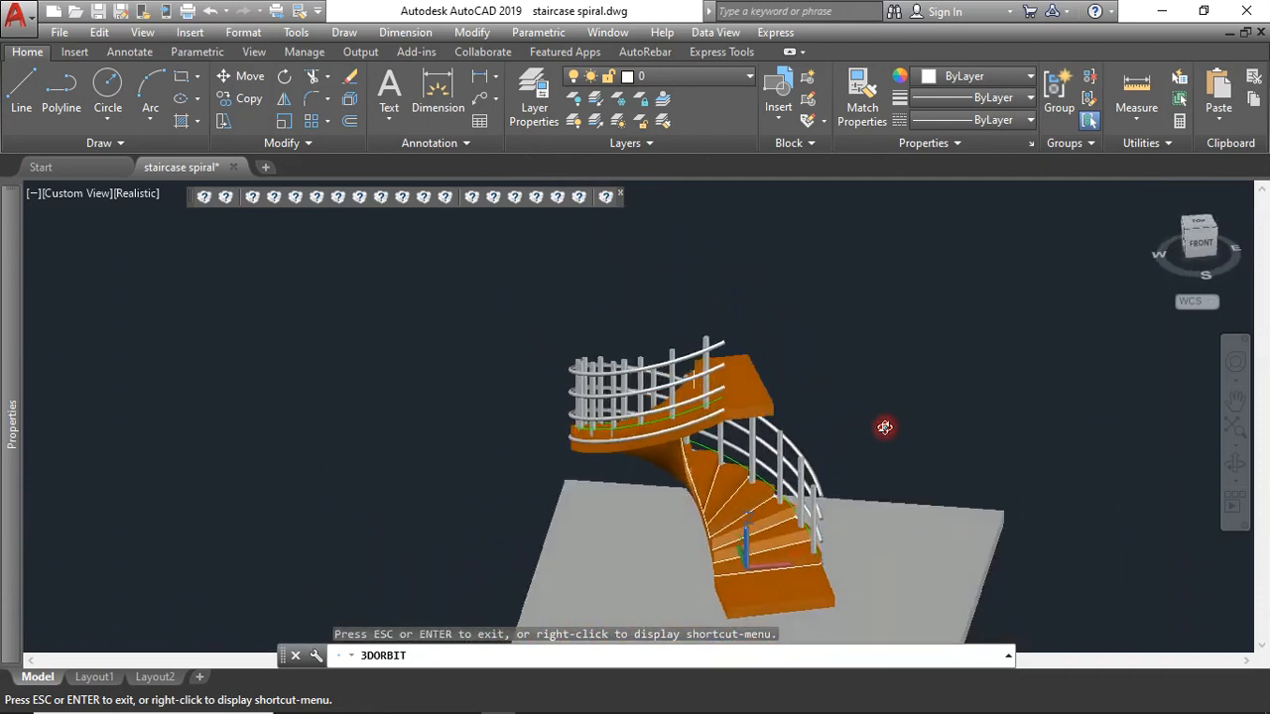
Step: Examine the finished spiral staircase model from several angles, including its treads, landing and railings
{"action": "scroll", "coordinate": [748, 315], "scroll_direction": "down", "scroll_amount": 4}
{"action": "left_click_drag", "start_coordinate": [695, 409], "coordinate": [843, 392]}
{"action": "scroll", "coordinate": [823, 418], "scroll_direction": "up", "scroll_amount": 3}
{"action": "scroll", "coordinate": [638, 383], "scroll_direction": "up", "scroll_amount": 2}
{"action": "scroll", "coordinate": [647, 301], "scroll_direction": "up", "scroll_amount": 3}
{"action": "scroll", "coordinate": [712, 370], "scroll_direction": "down", "scroll_amount": 3}
{"action": "scroll", "coordinate": [754, 353], "scroll_direction": "down", "scroll_amount": 3}
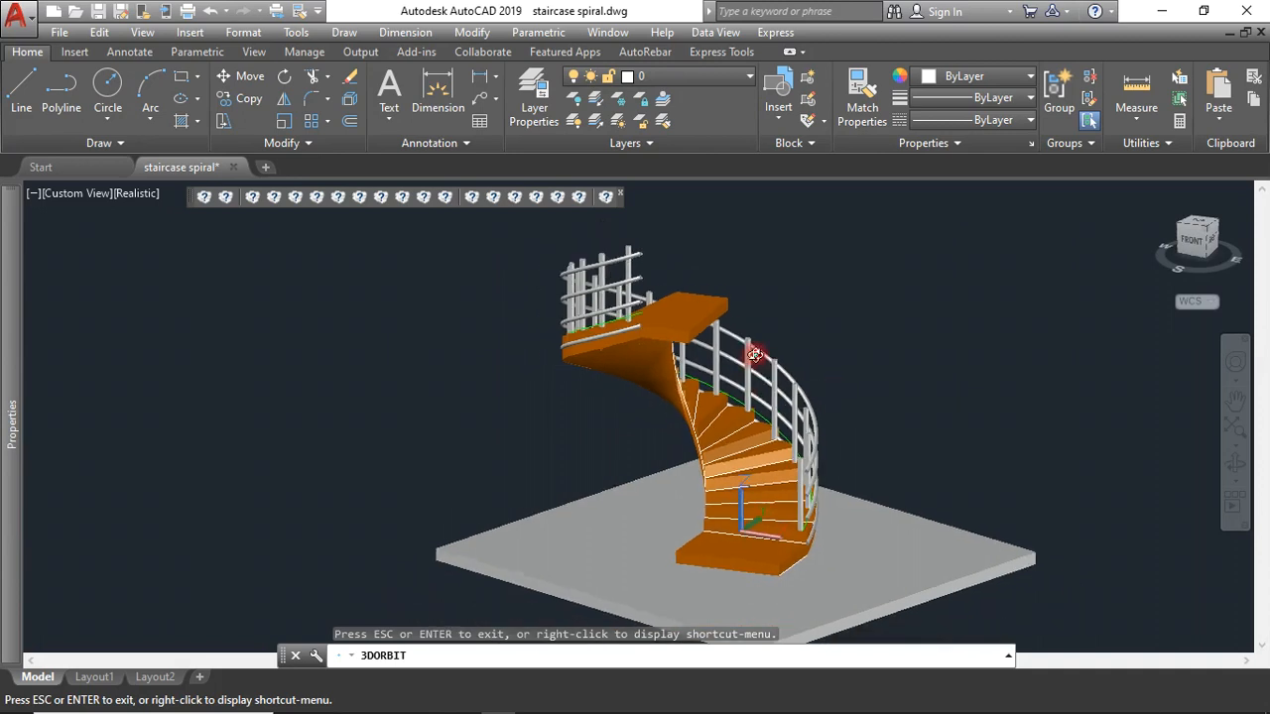
{"action": "scroll", "coordinate": [745, 476], "scroll_direction": "up", "scroll_amount": 4}
{"action": "left_click_drag", "start_coordinate": [787, 436], "coordinate": [586, 367]}
{"action": "scroll", "coordinate": [804, 467], "scroll_direction": "down", "scroll_amount": 2}
{"action": "scroll", "coordinate": [609, 260], "scroll_direction": "up", "scroll_amount": 3}
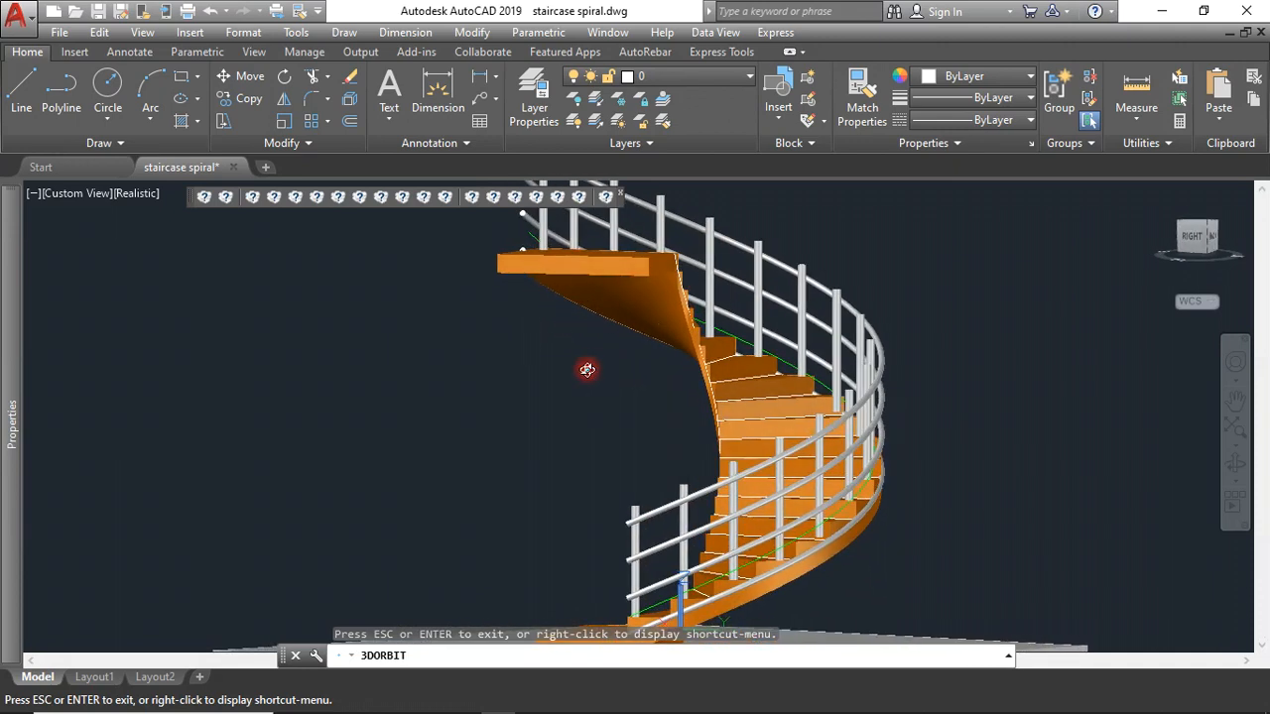
{"action": "scroll", "coordinate": [765, 424], "scroll_direction": "down", "scroll_amount": 2}
{"action": "left_click_drag", "start_coordinate": [765, 423], "coordinate": [786, 424]}
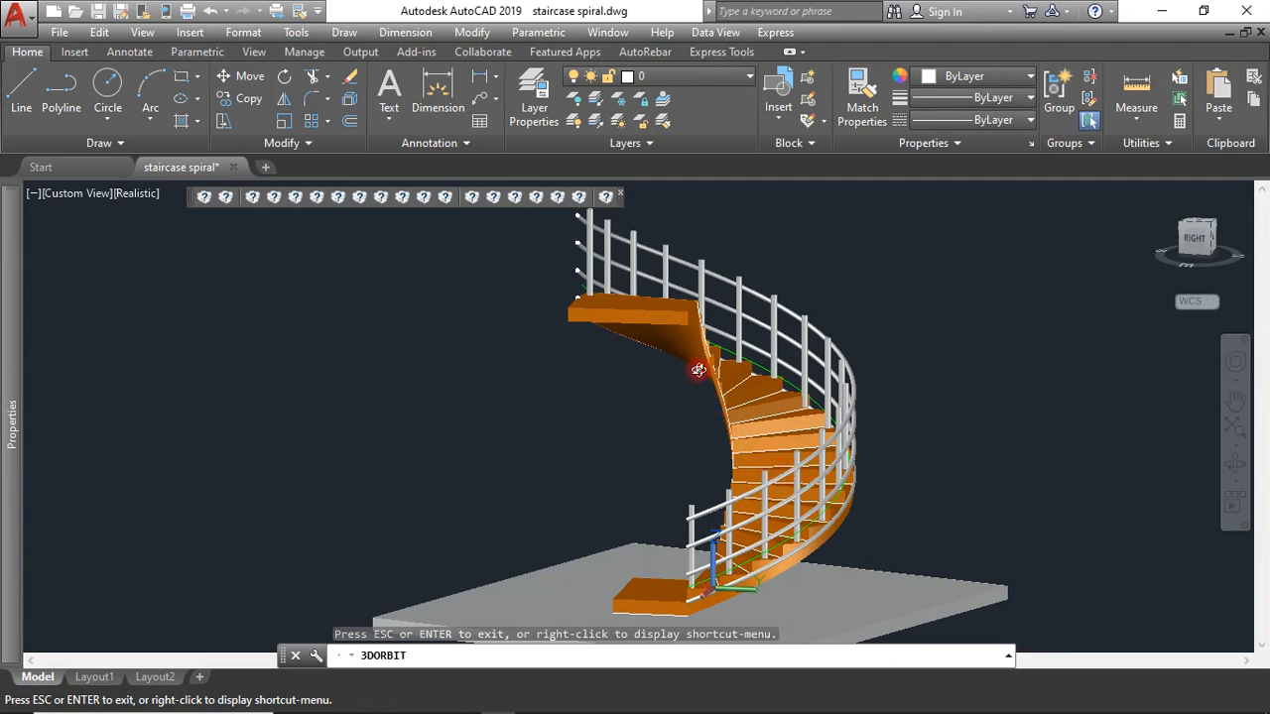
{"action": "scroll", "coordinate": [699, 370], "scroll_direction": "up", "scroll_amount": 1}
{"action": "left_click_drag", "start_coordinate": [831, 427], "coordinate": [745, 439]}
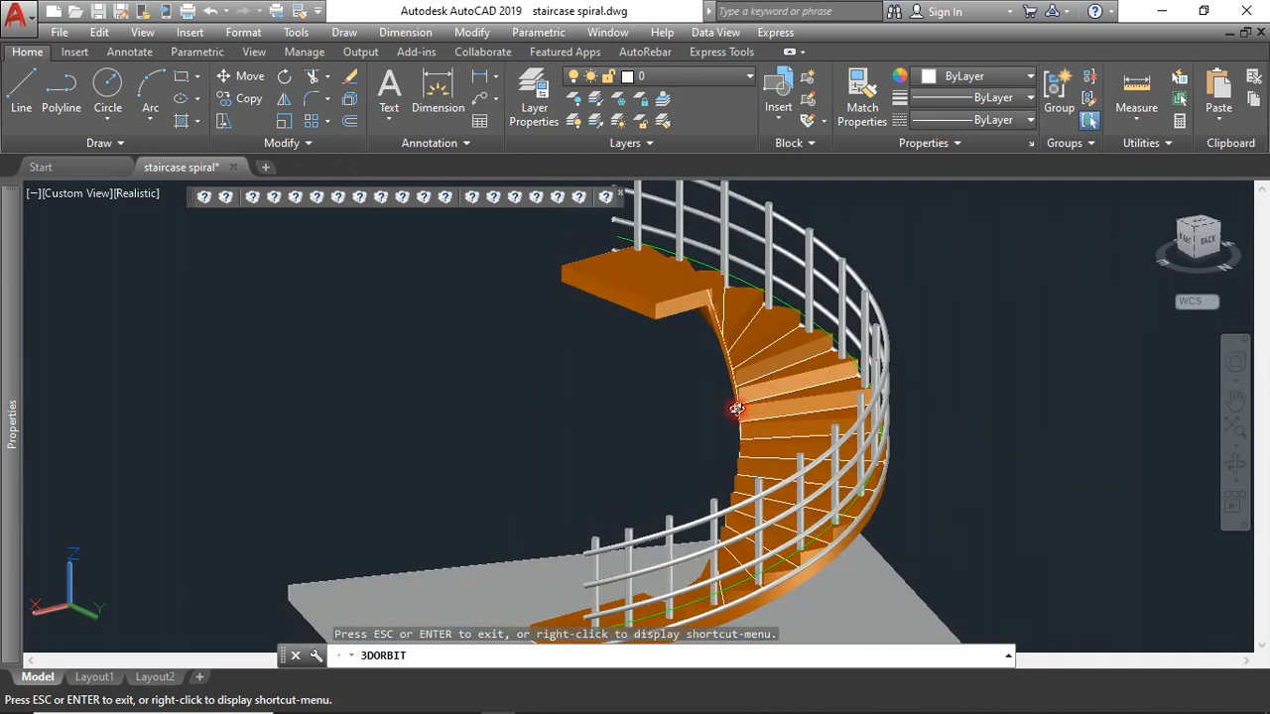
{"action": "key", "text": "Escape"}
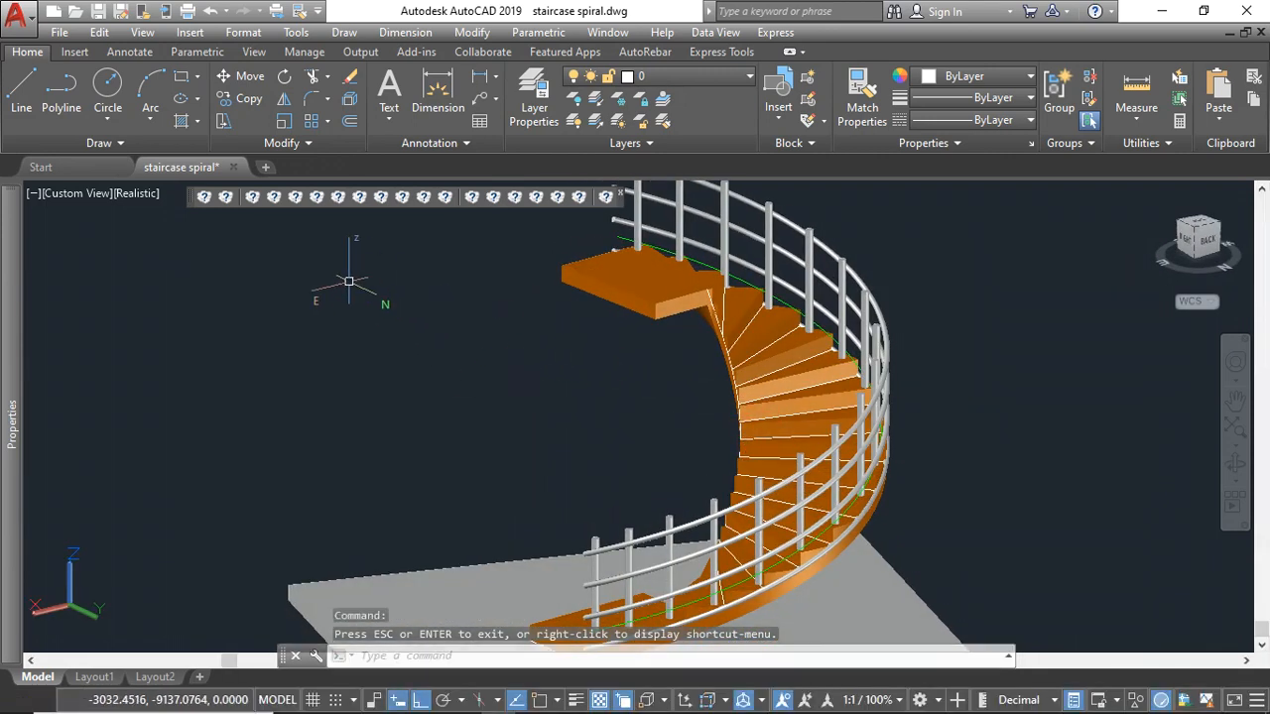
Step: Create a new drawing and draw a freehand rectangle in the empty top view
{"action": "left_click", "coordinate": [265, 168]}
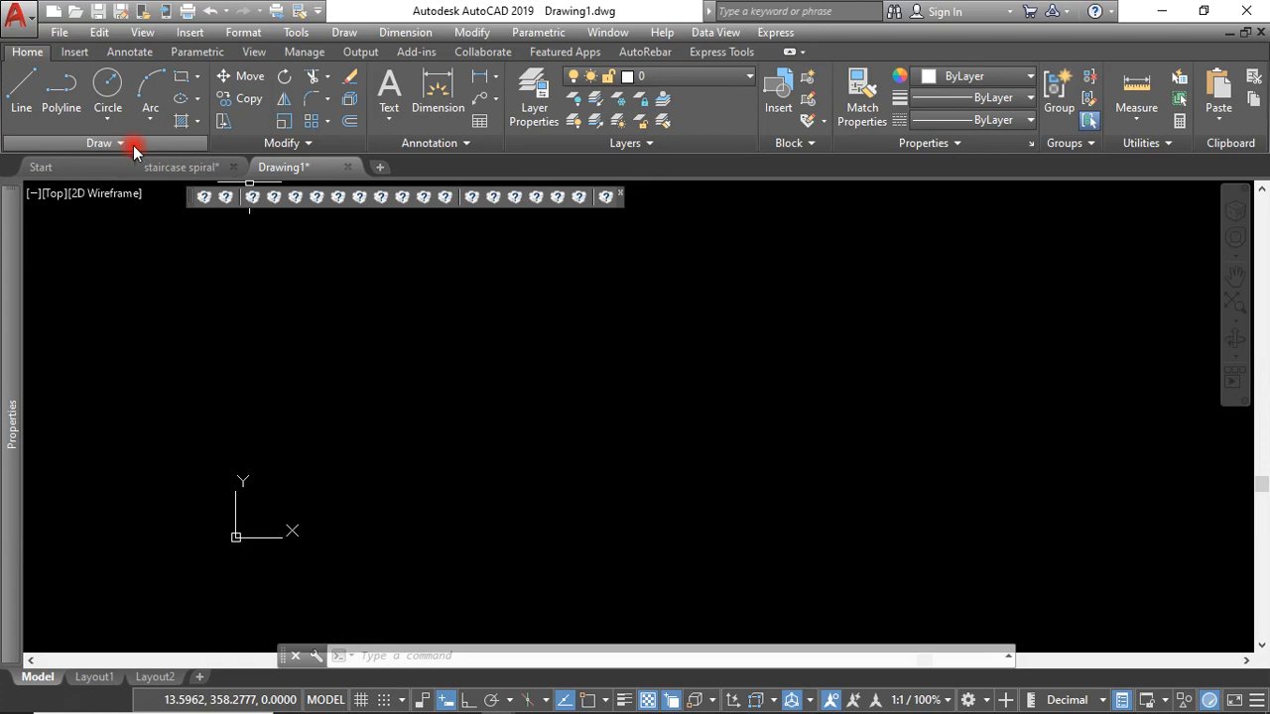
{"action": "left_click", "coordinate": [180, 76]}
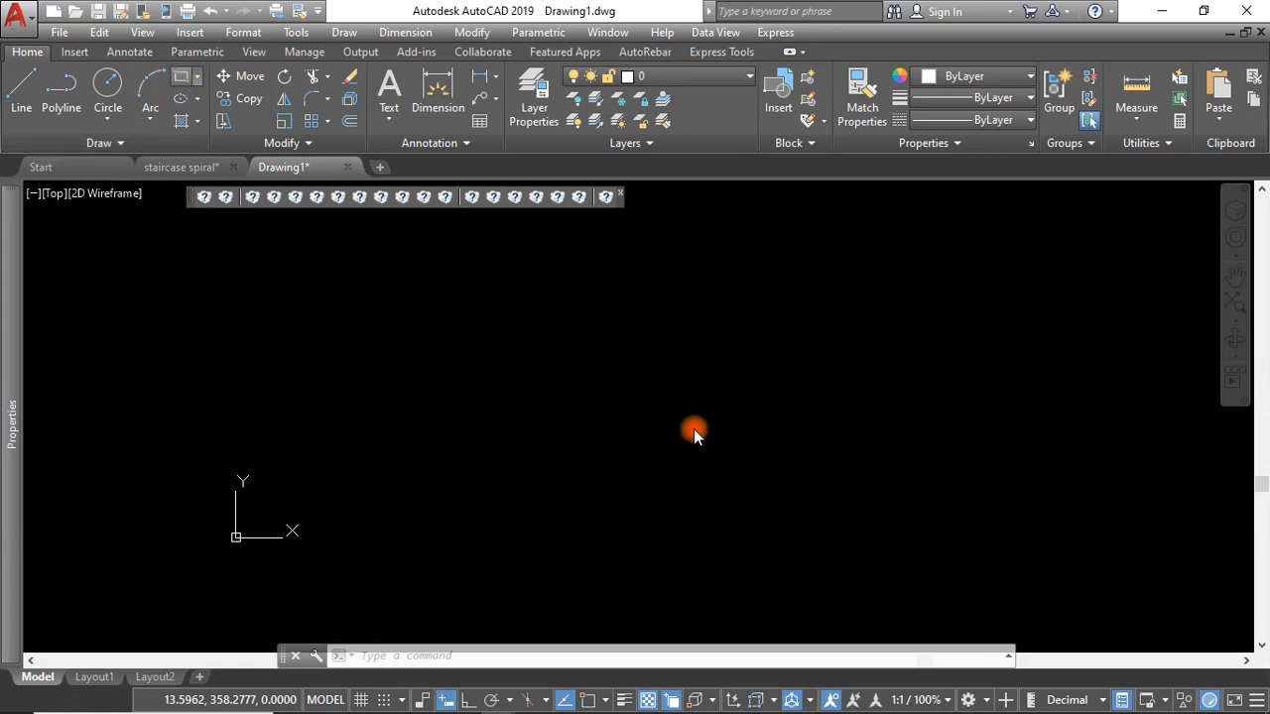
{"action": "left_click", "coordinate": [459, 293]}
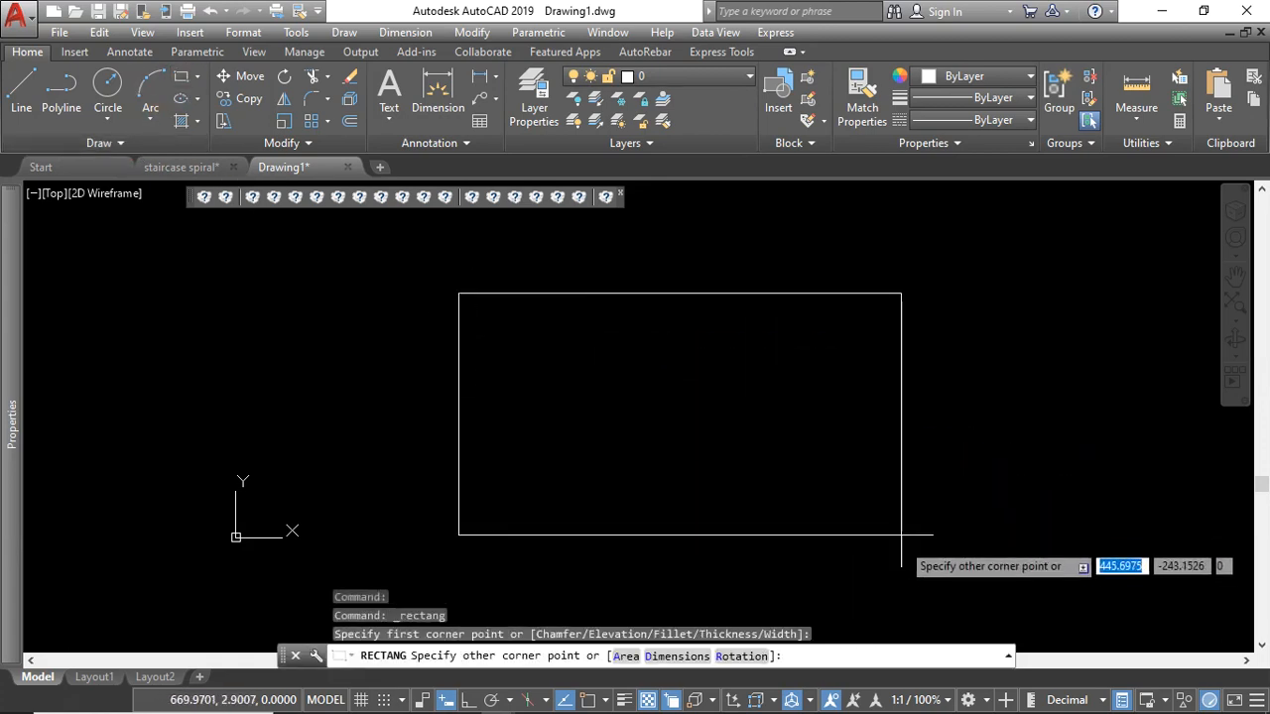
{"action": "left_click", "coordinate": [857, 570]}
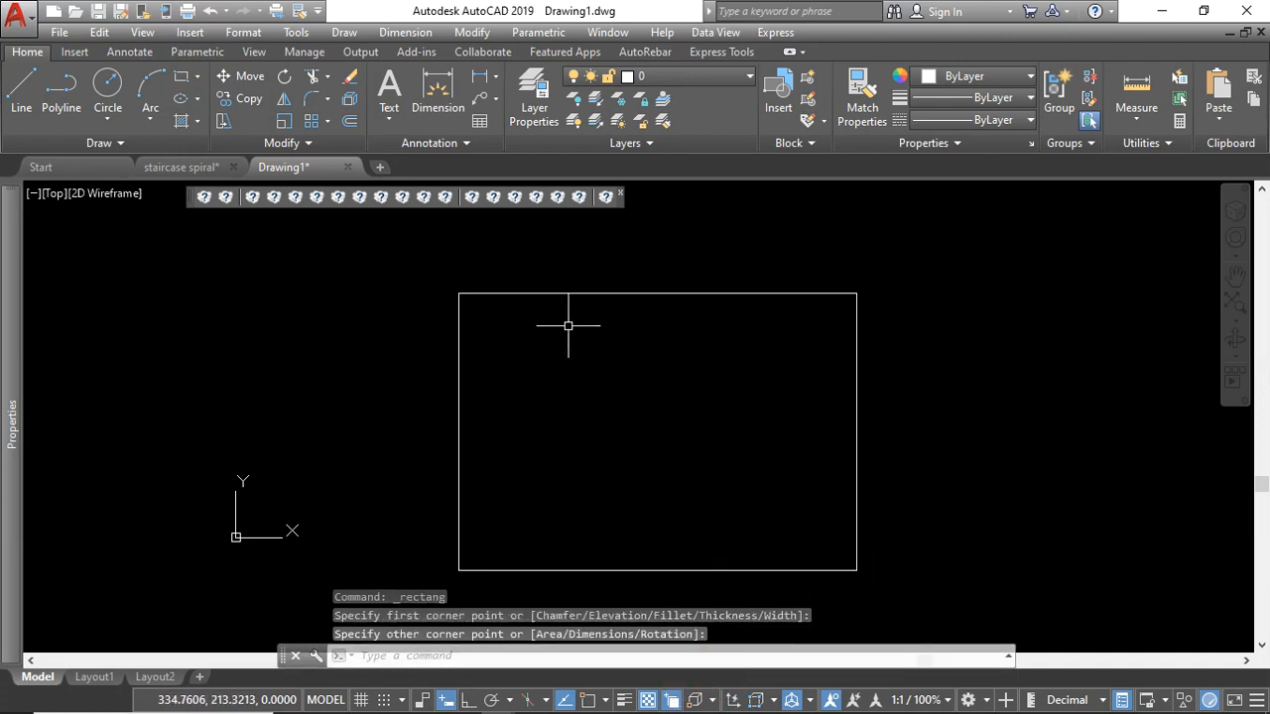
{"action": "left_click", "coordinate": [116, 146]}
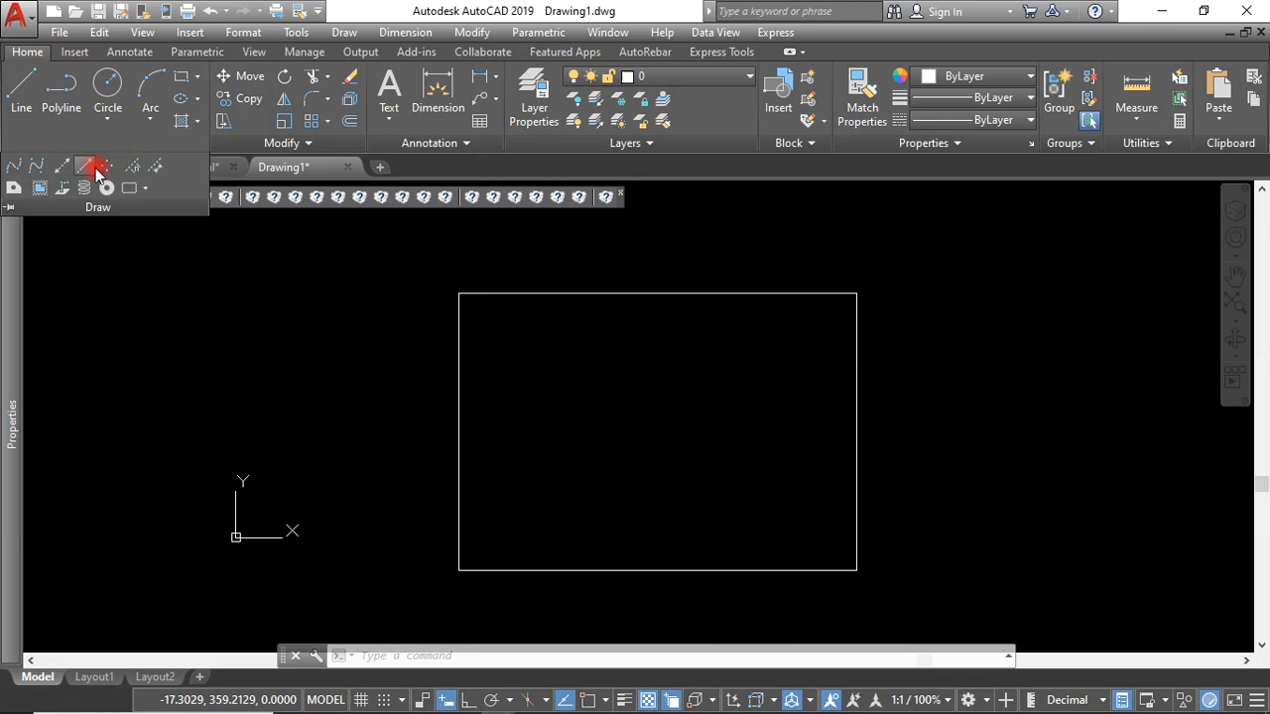
{"action": "left_click", "coordinate": [319, 268]}
{"action": "left_click", "coordinate": [286, 240]}
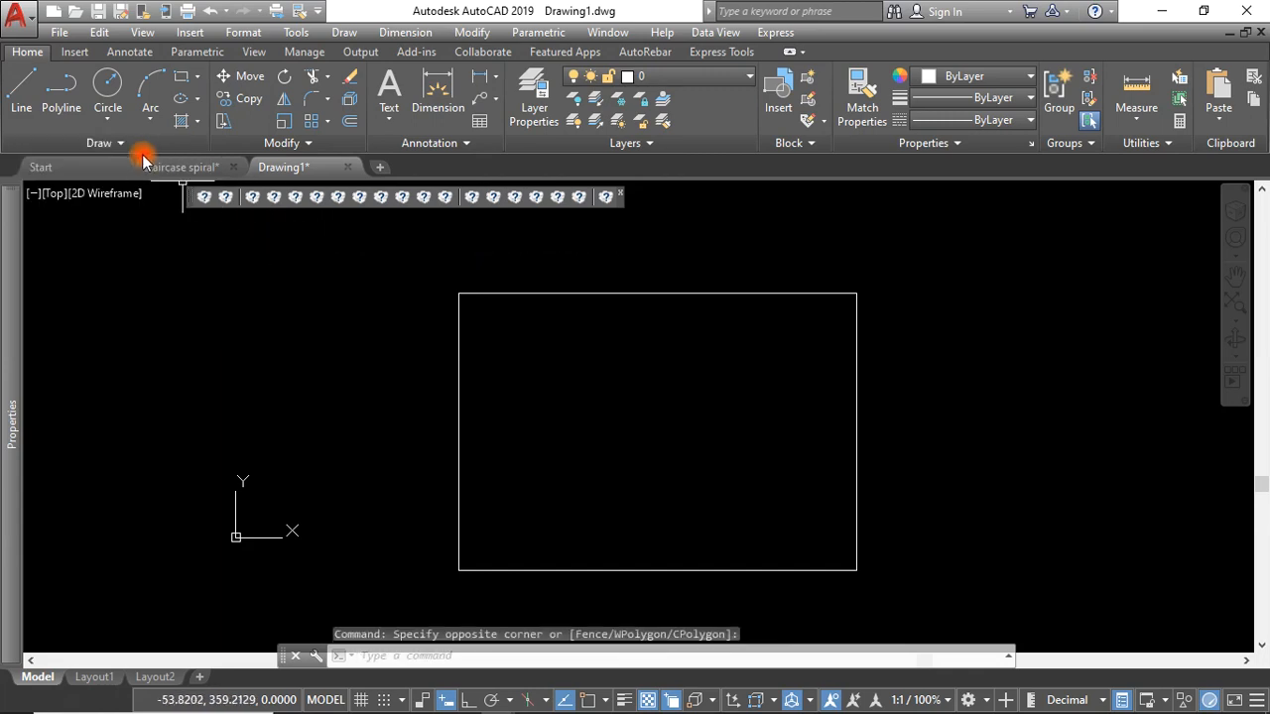
{"action": "left_click", "coordinate": [135, 147]}
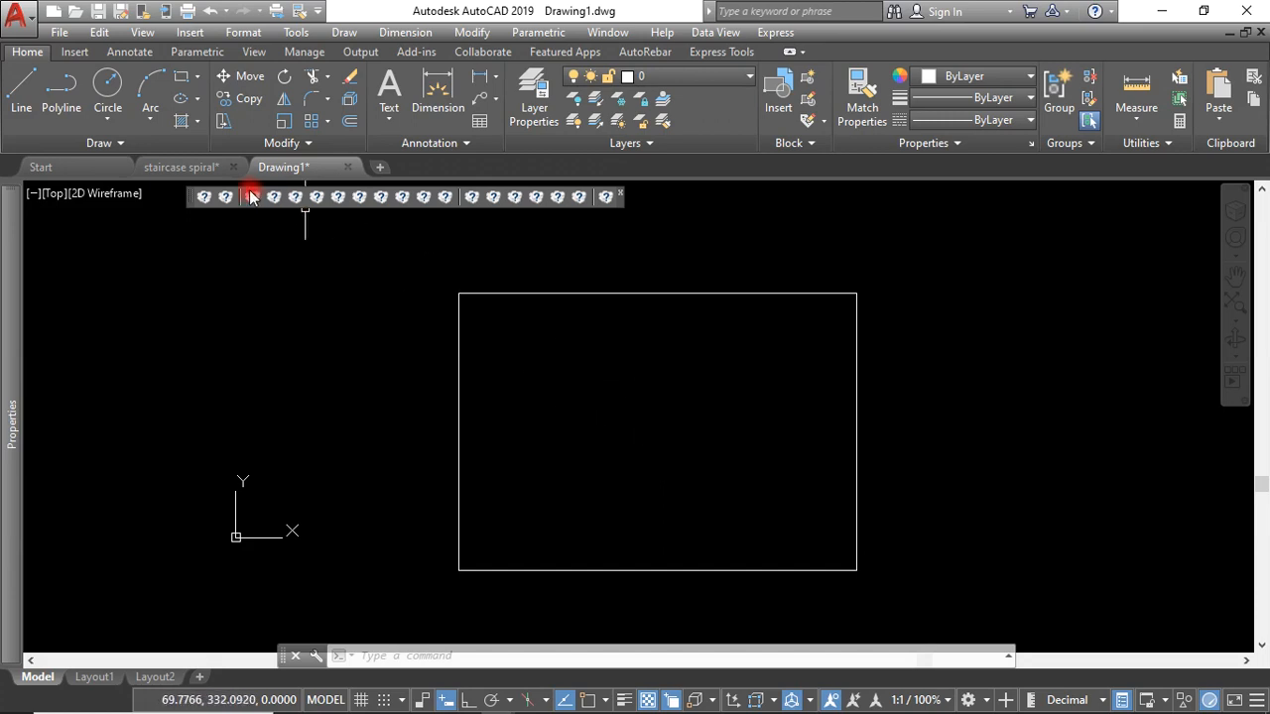
{"action": "left_click", "coordinate": [131, 141]}
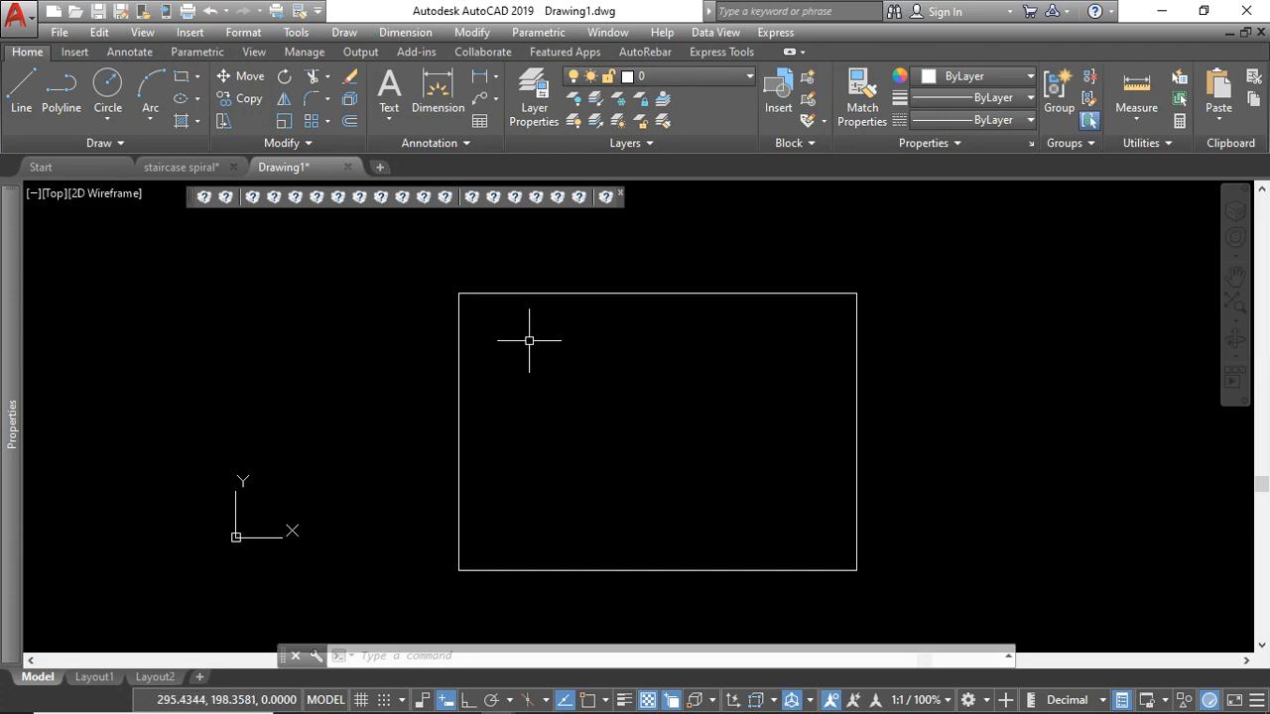
Step: Draw a helix centred near the middle of the rectangle with base and top radii of 2000 and a height of 3000
{"action": "left_click", "coordinate": [120, 143]}
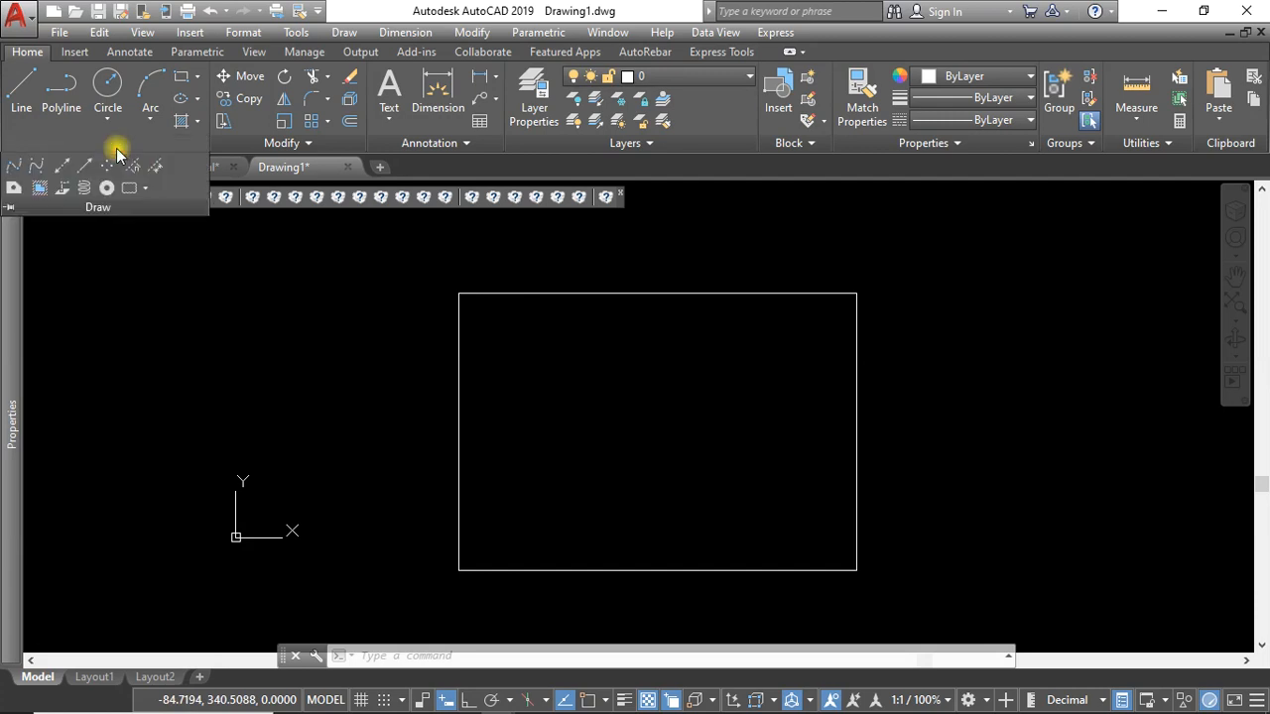
{"action": "left_click", "coordinate": [86, 189]}
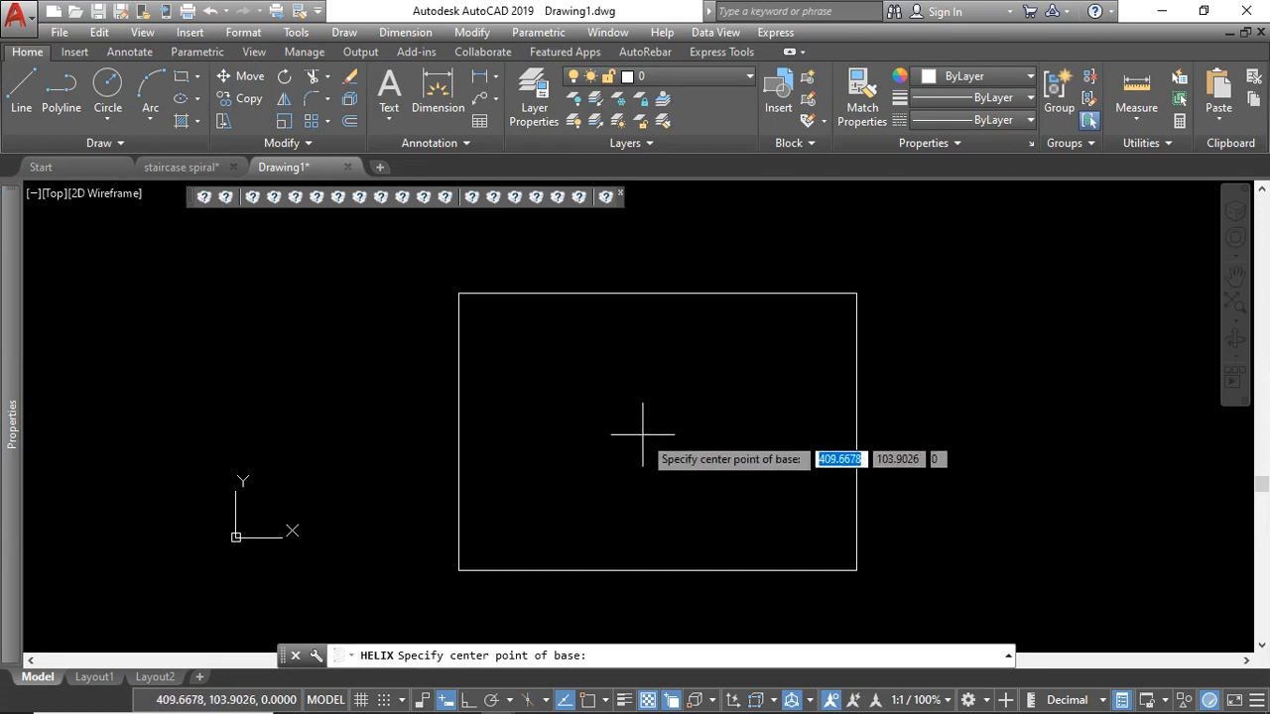
{"action": "left_click", "coordinate": [644, 434]}
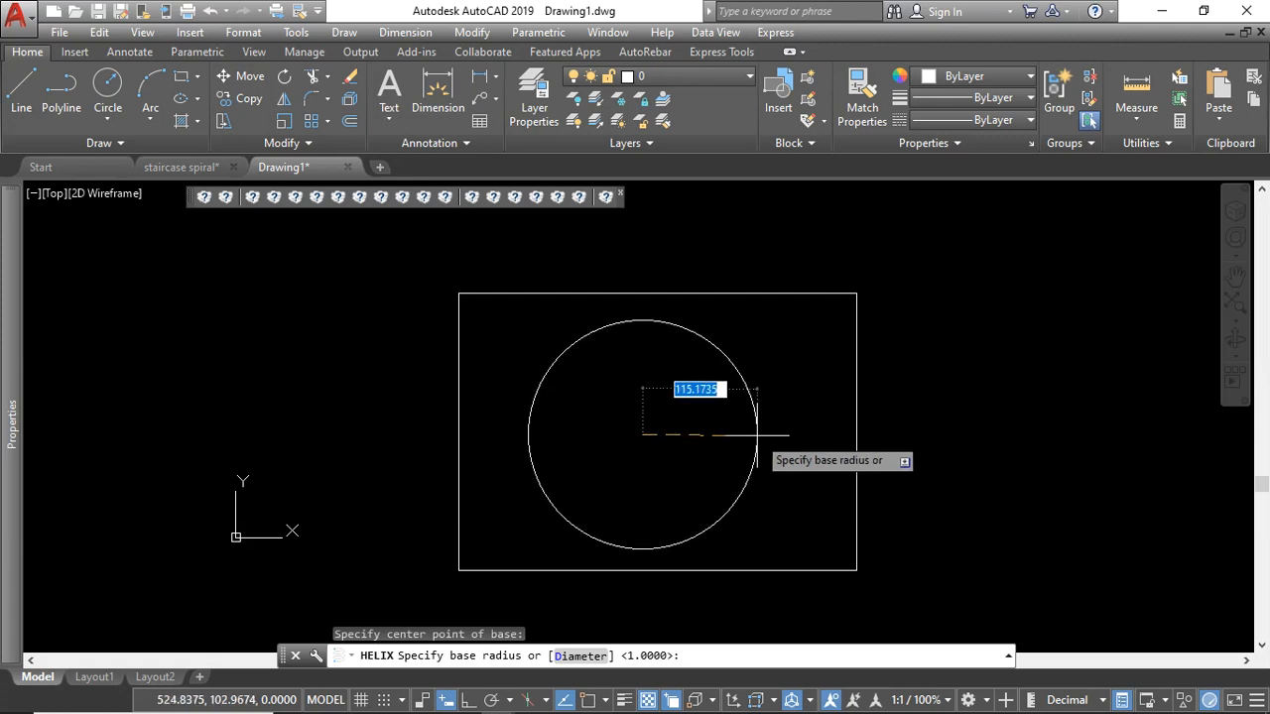
{"action": "type", "text": "2000"}
{"action": "key", "text": "Return"}
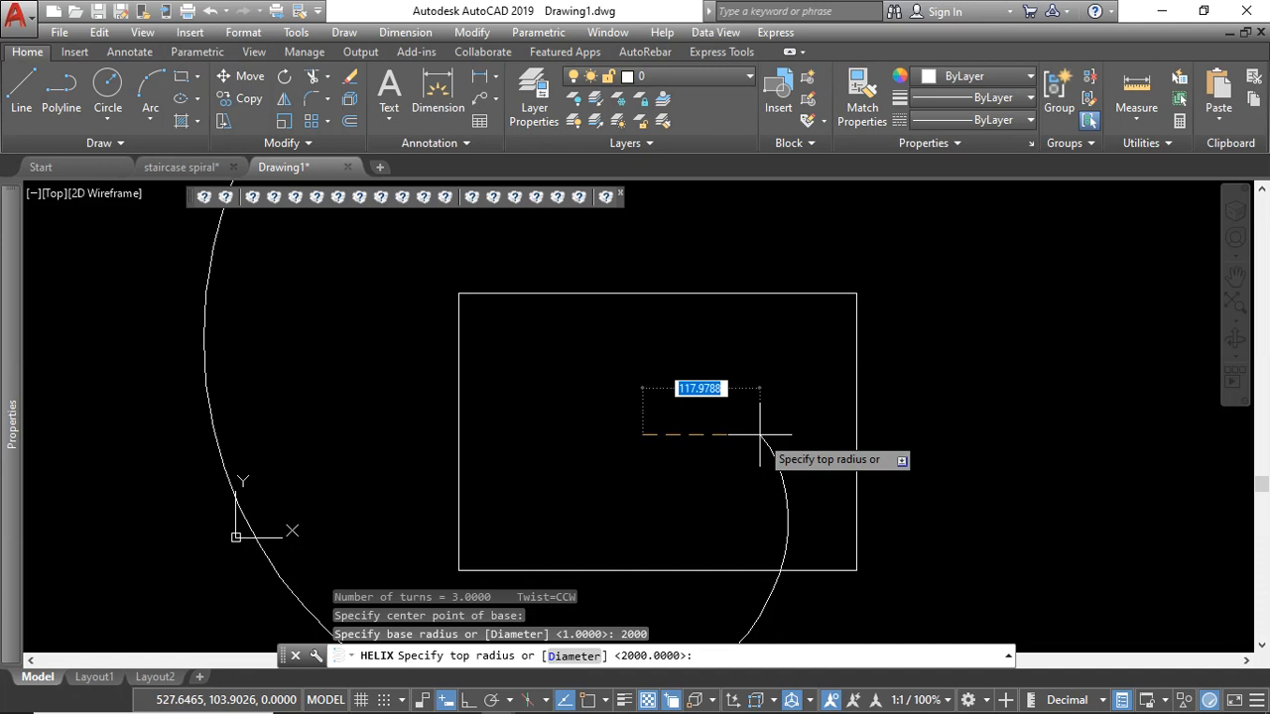
{"action": "key", "text": "Return"}
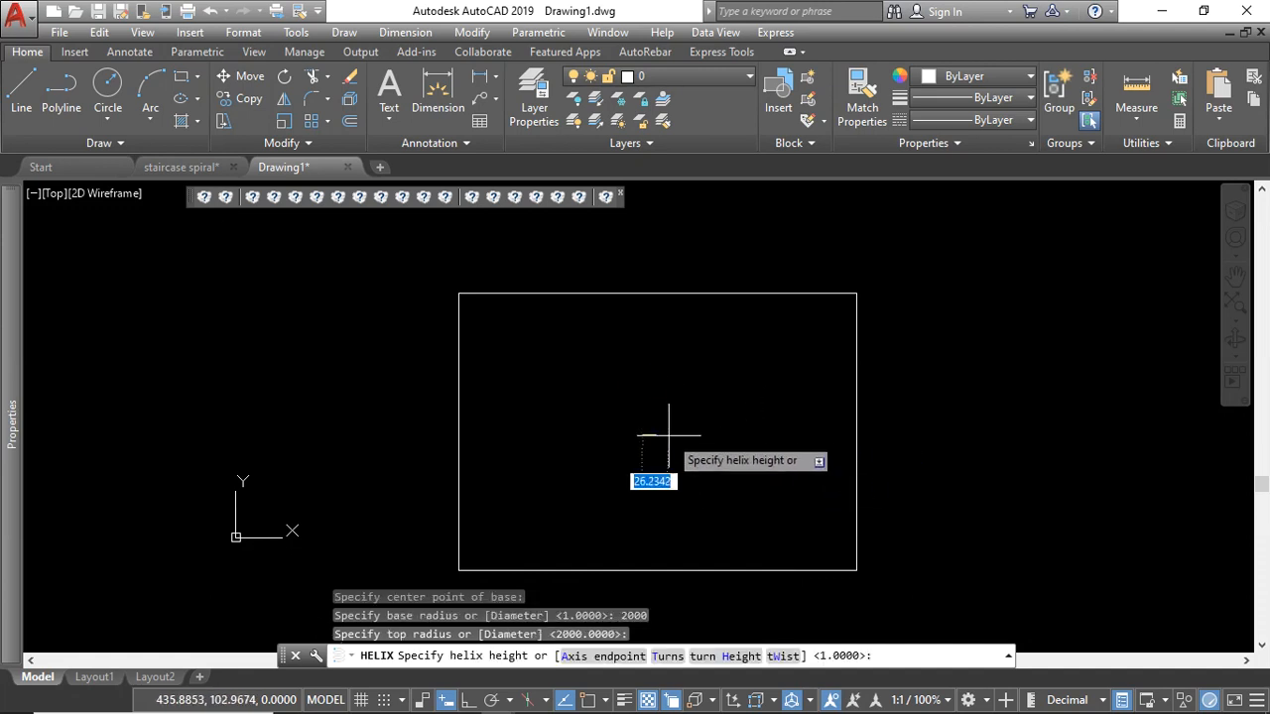
{"action": "scroll", "coordinate": [625, 422], "scroll_direction": "up", "scroll_amount": 3}
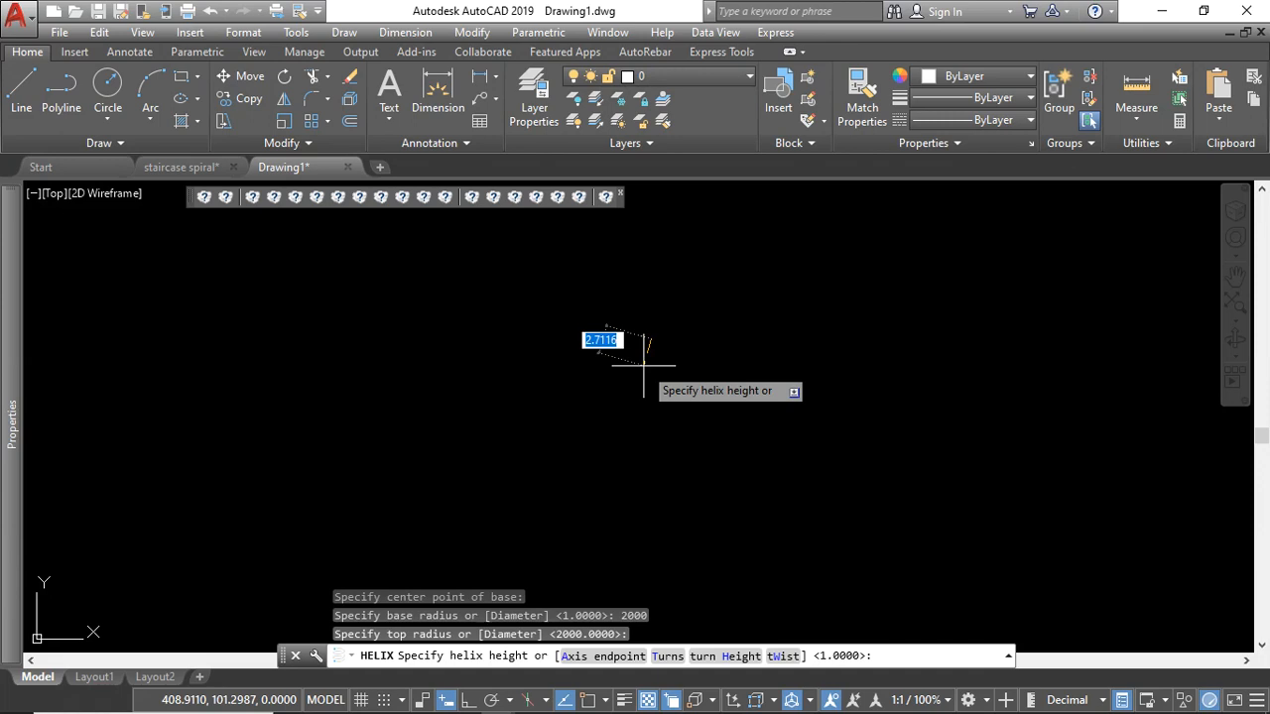
{"action": "type", "text": "3000"}
{"action": "key", "text": "Return"}
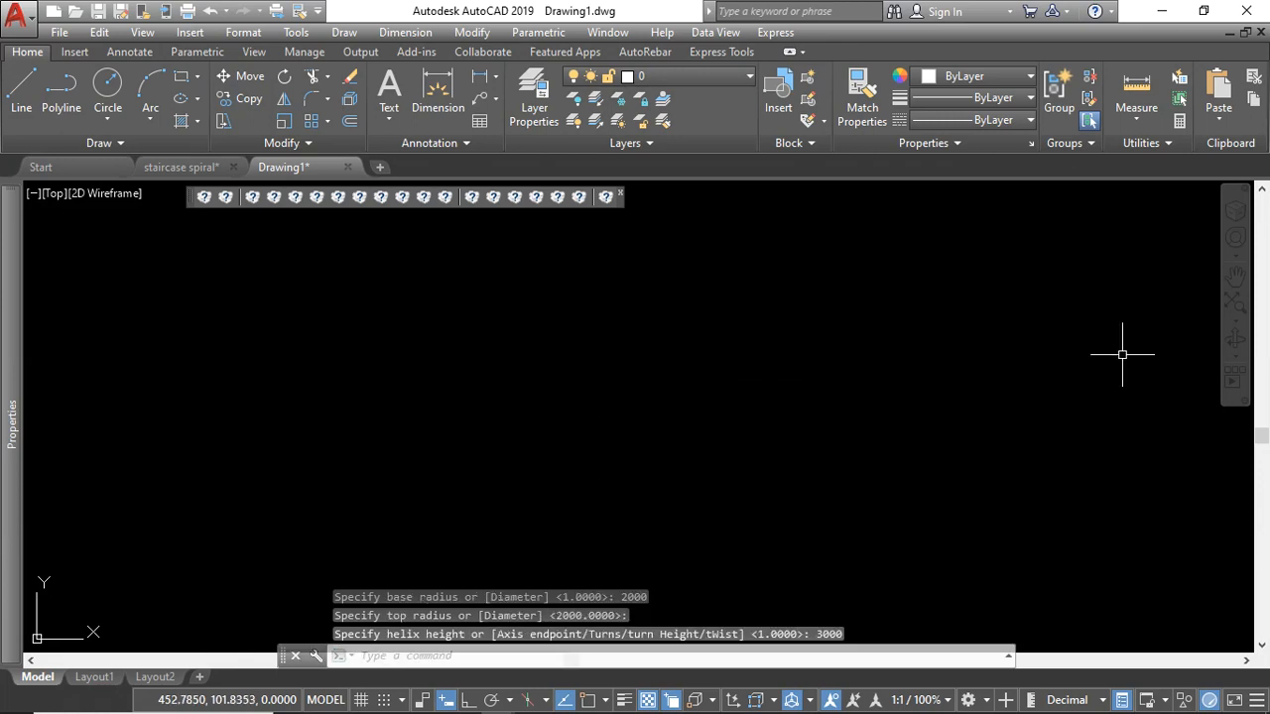
Step: Stretch the rectangle's upper edge vertically beyond the top of the helix with Ortho on
{"action": "left_click", "coordinate": [1235, 299]}
{"action": "scroll", "coordinate": [743, 331], "scroll_direction": "down", "scroll_amount": 2}
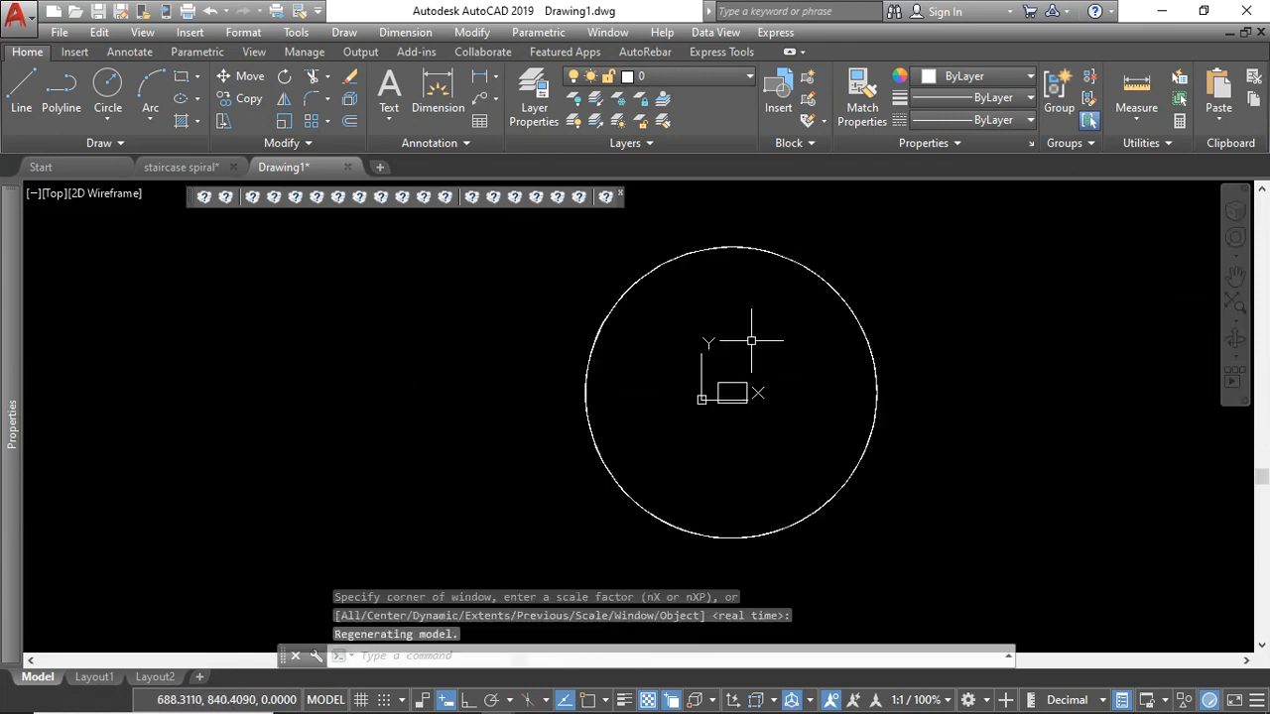
{"action": "scroll", "coordinate": [807, 317], "scroll_direction": "up", "scroll_amount": 2}
{"action": "left_click", "coordinate": [731, 397]}
{"action": "left_click", "coordinate": [657, 453]}
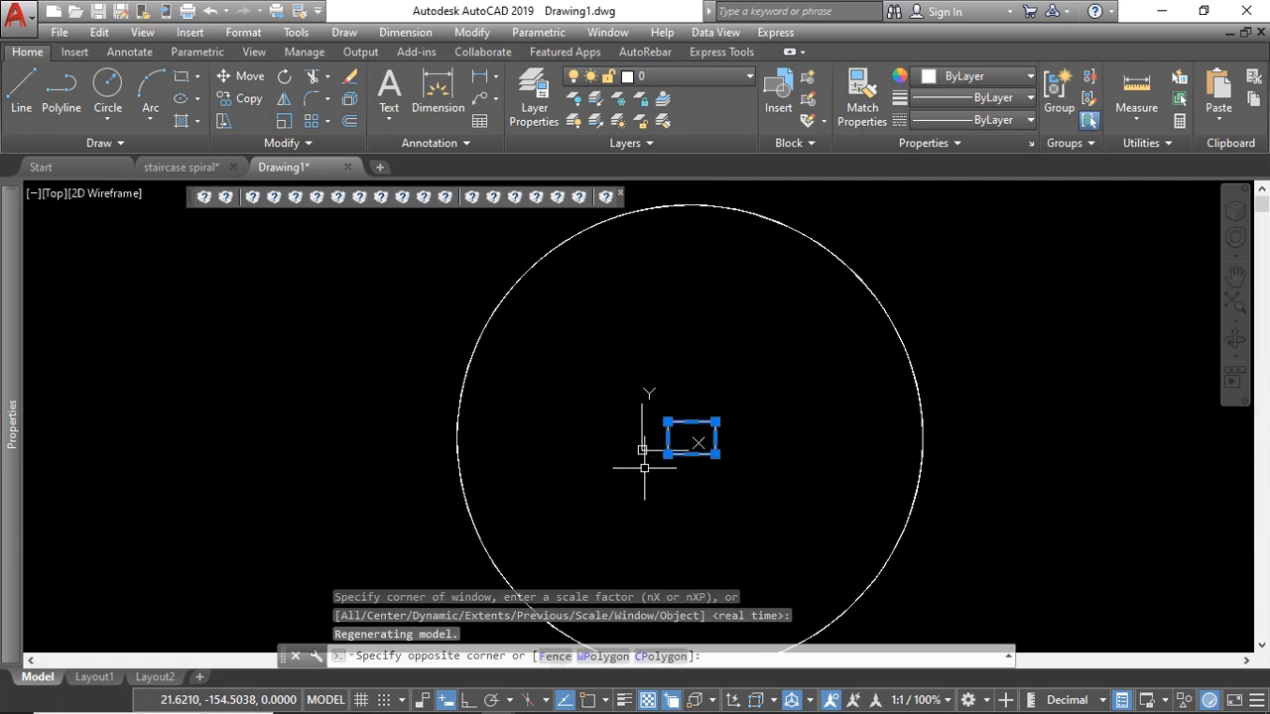
{"action": "left_click", "coordinate": [691, 423]}
{"action": "key", "text": "F8"}
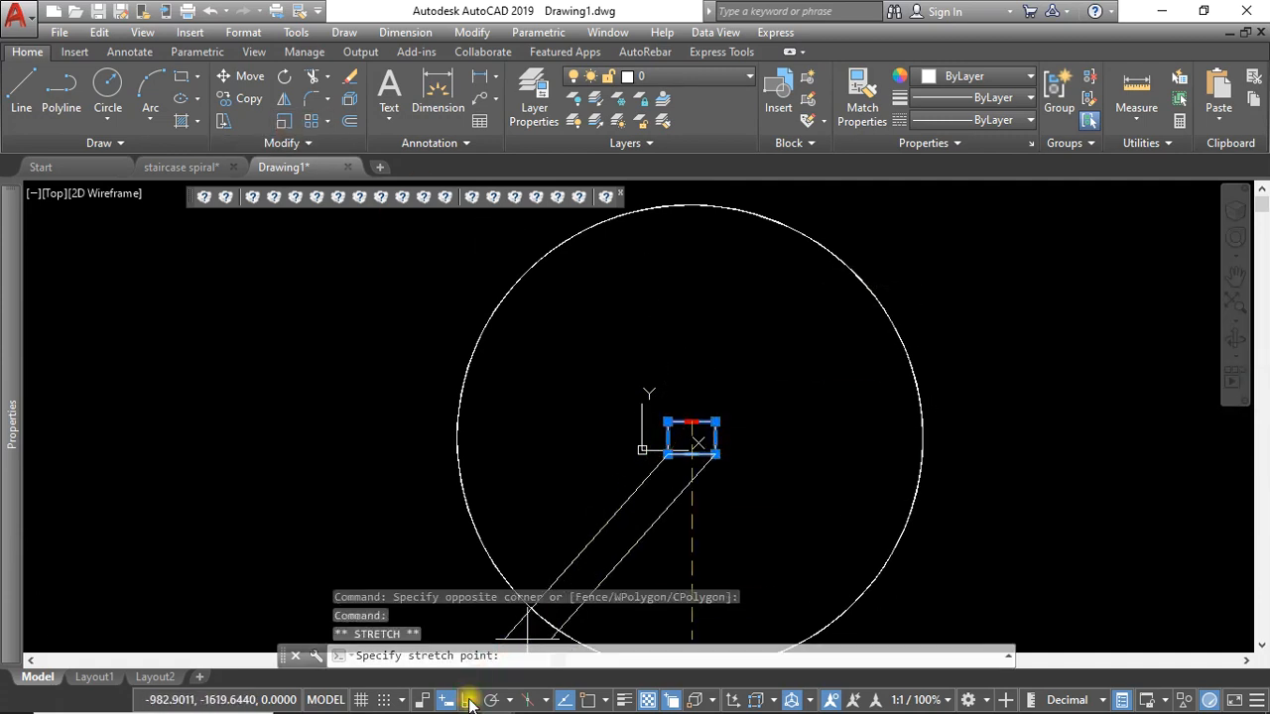
{"action": "scroll", "coordinate": [734, 298], "scroll_direction": "down", "scroll_amount": 2}
{"action": "left_click", "coordinate": [701, 254]}
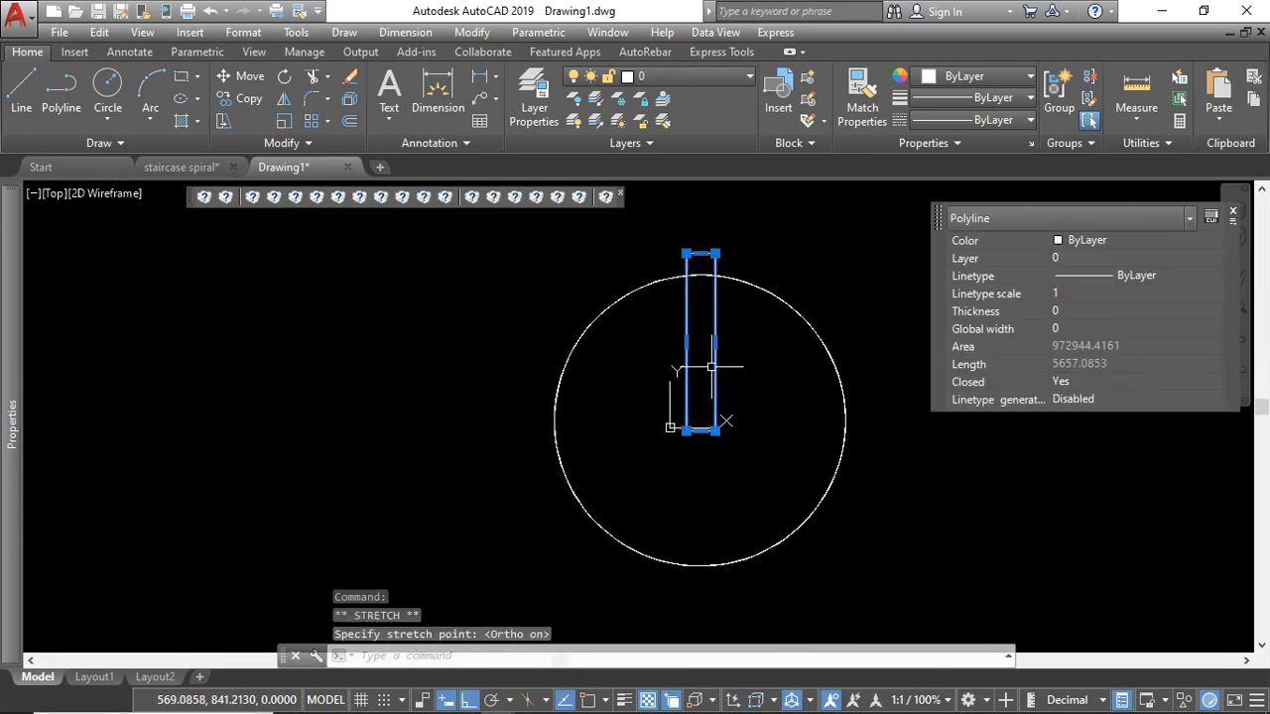
Step: Stretch the rectangle's two side edges and lower edge outward so that it encloses the whole helix
{"action": "left_click", "coordinate": [714, 343]}
{"action": "left_click", "coordinate": [989, 343]}
{"action": "left_click", "coordinate": [686, 342]}
{"action": "left_click", "coordinate": [471, 342]}
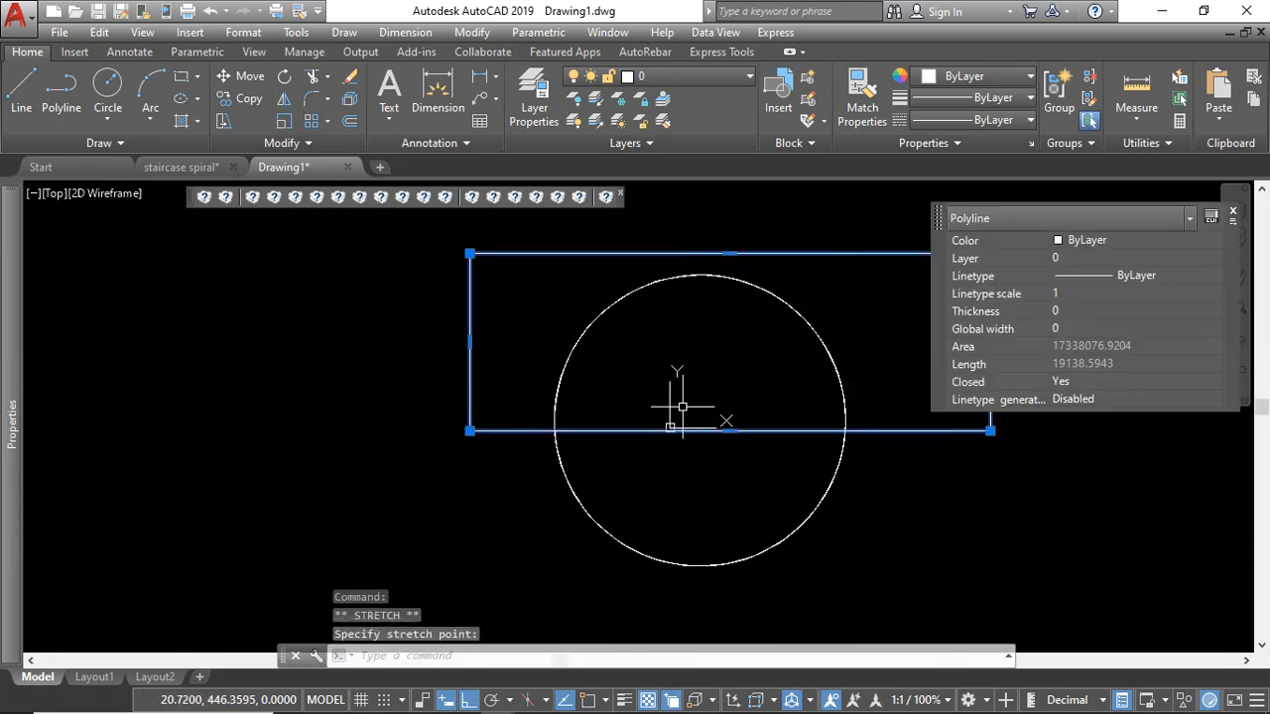
{"action": "left_click", "coordinate": [729, 430]}
{"action": "left_click", "coordinate": [720, 614]}
{"action": "key", "text": "Escape"}
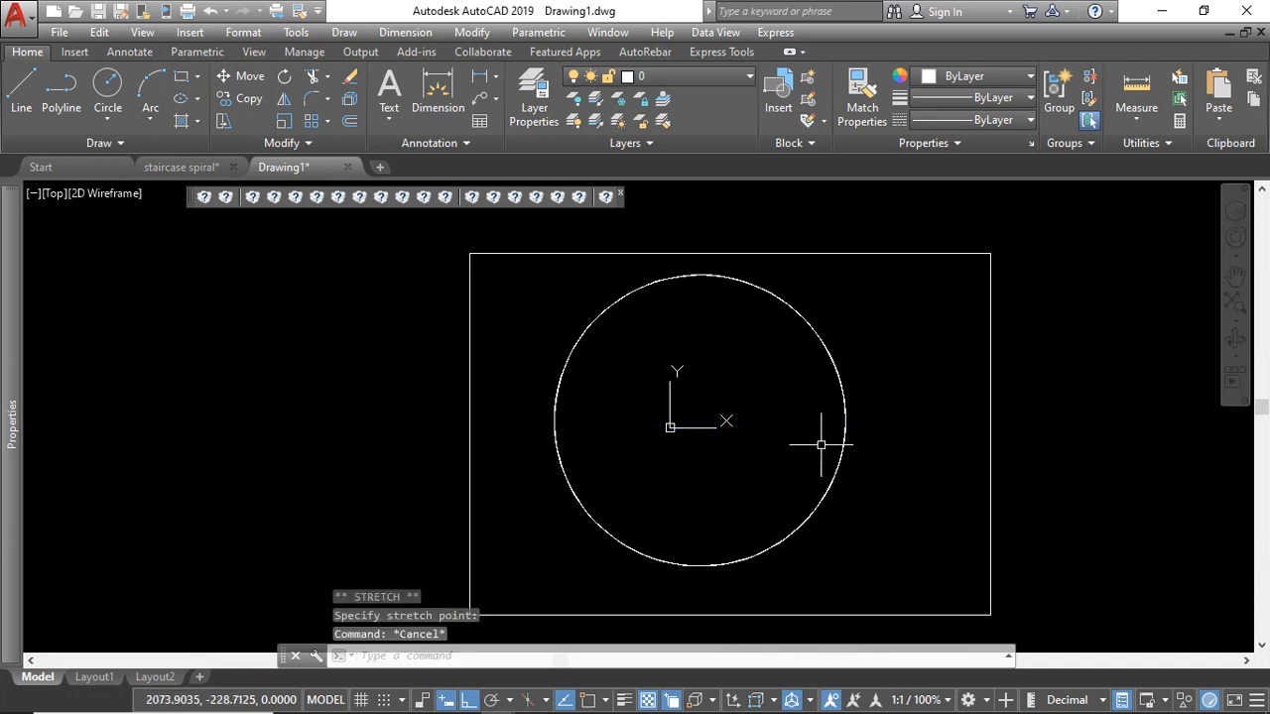
Step: Set the helix's number of turns to 0.75
{"action": "left_click", "coordinate": [843, 397]}
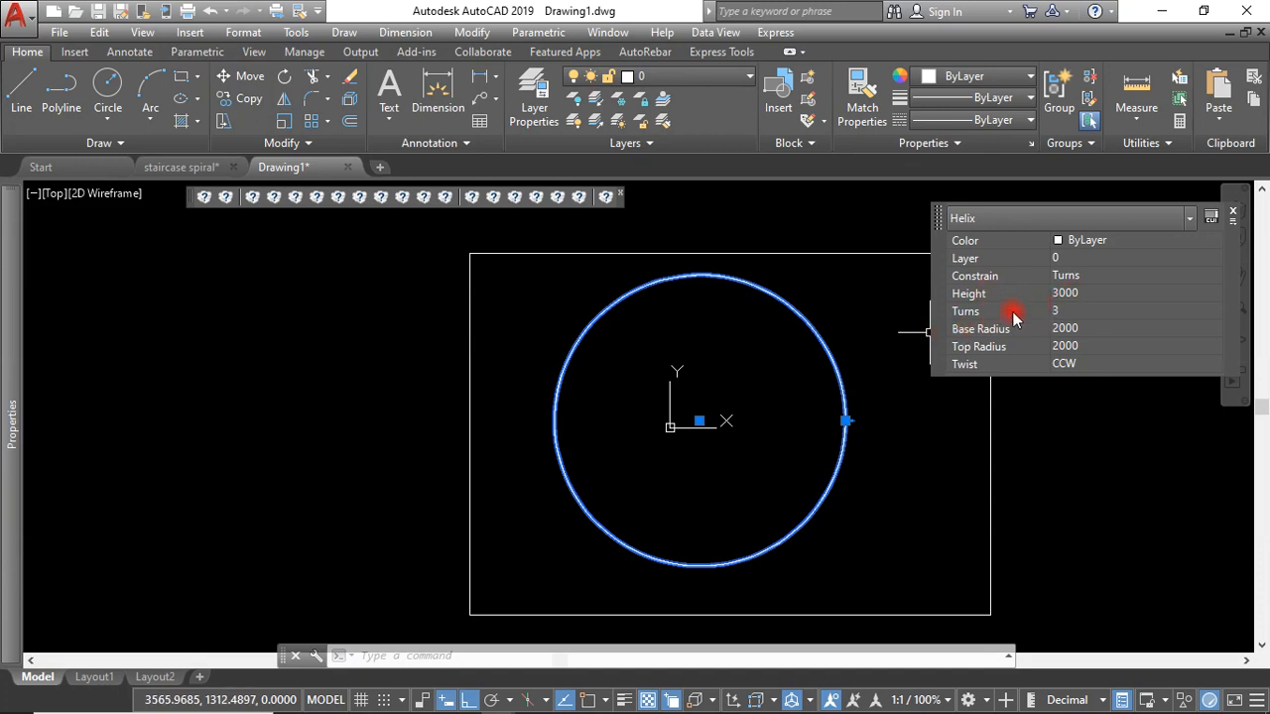
{"action": "left_click", "coordinate": [1074, 312]}
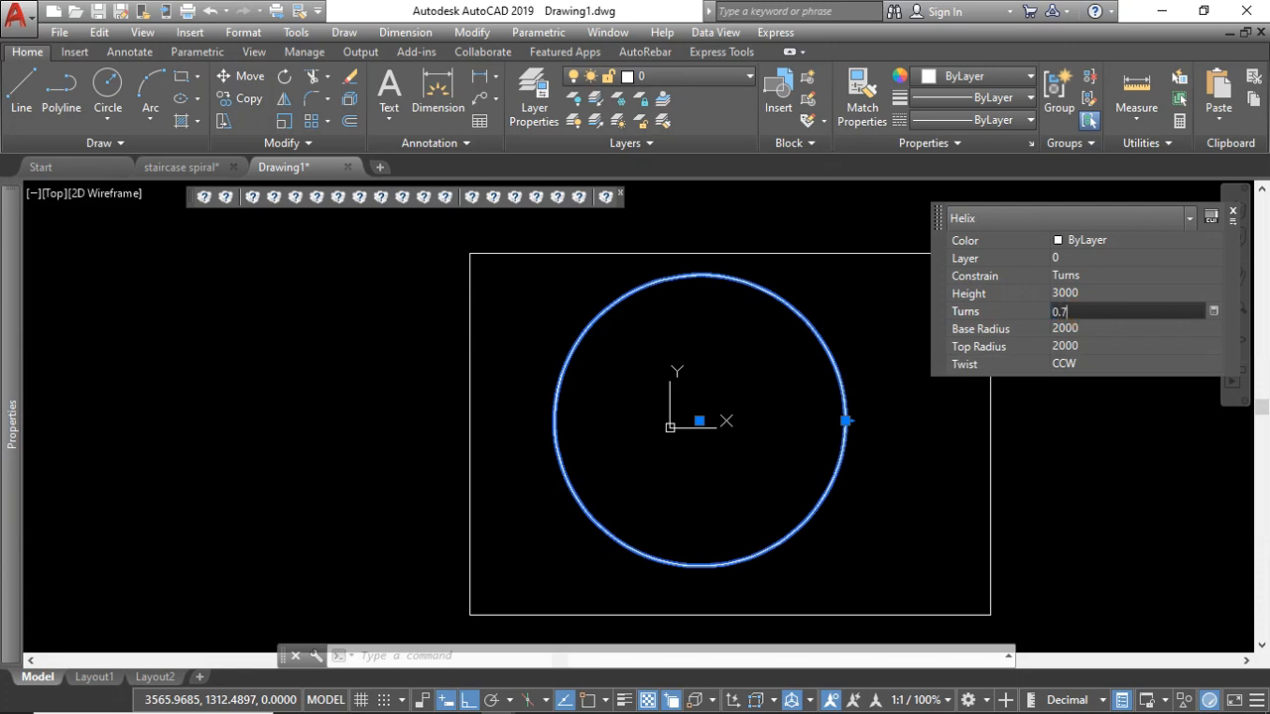
{"action": "left_click", "coordinate": [1089, 335]}
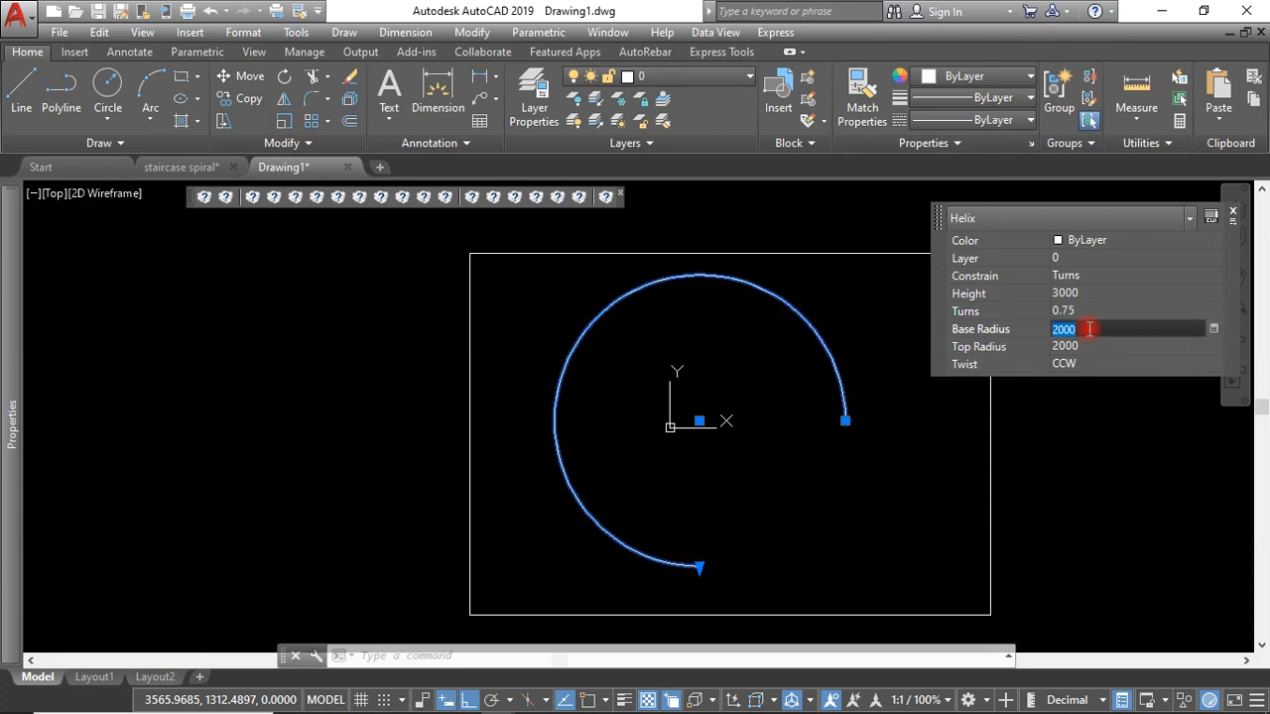
{"action": "left_click", "coordinate": [1080, 433]}
{"action": "key", "text": "Escape"}
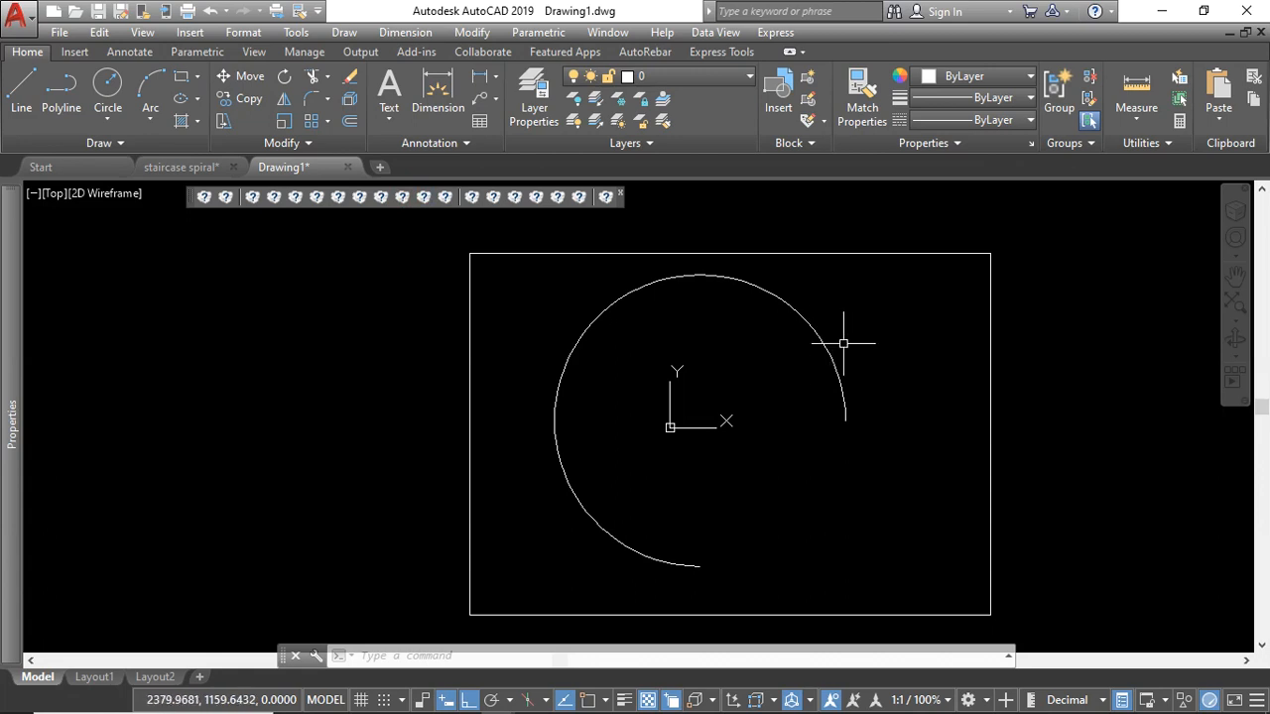
Step: Draw a second helix sharing the outer helix's centre, with base and top radii of 200 and a height of 3000
{"action": "left_click", "coordinate": [129, 143]}
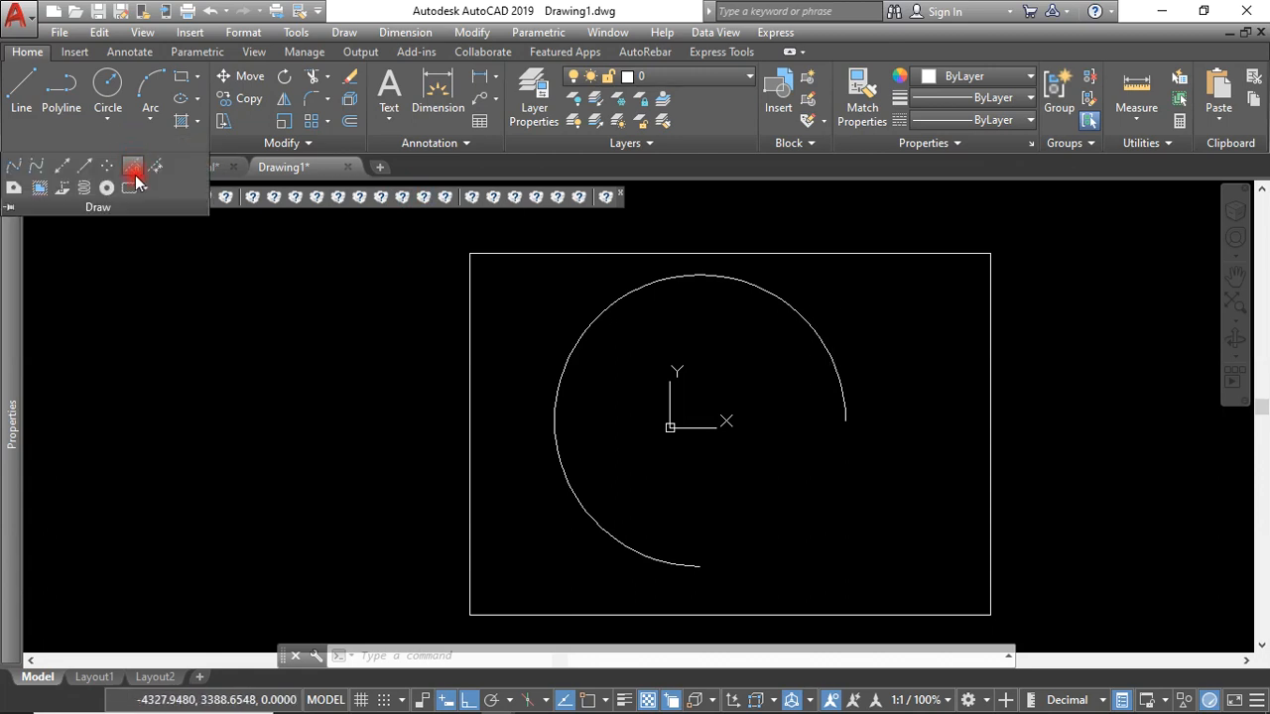
{"action": "left_click", "coordinate": [83, 188]}
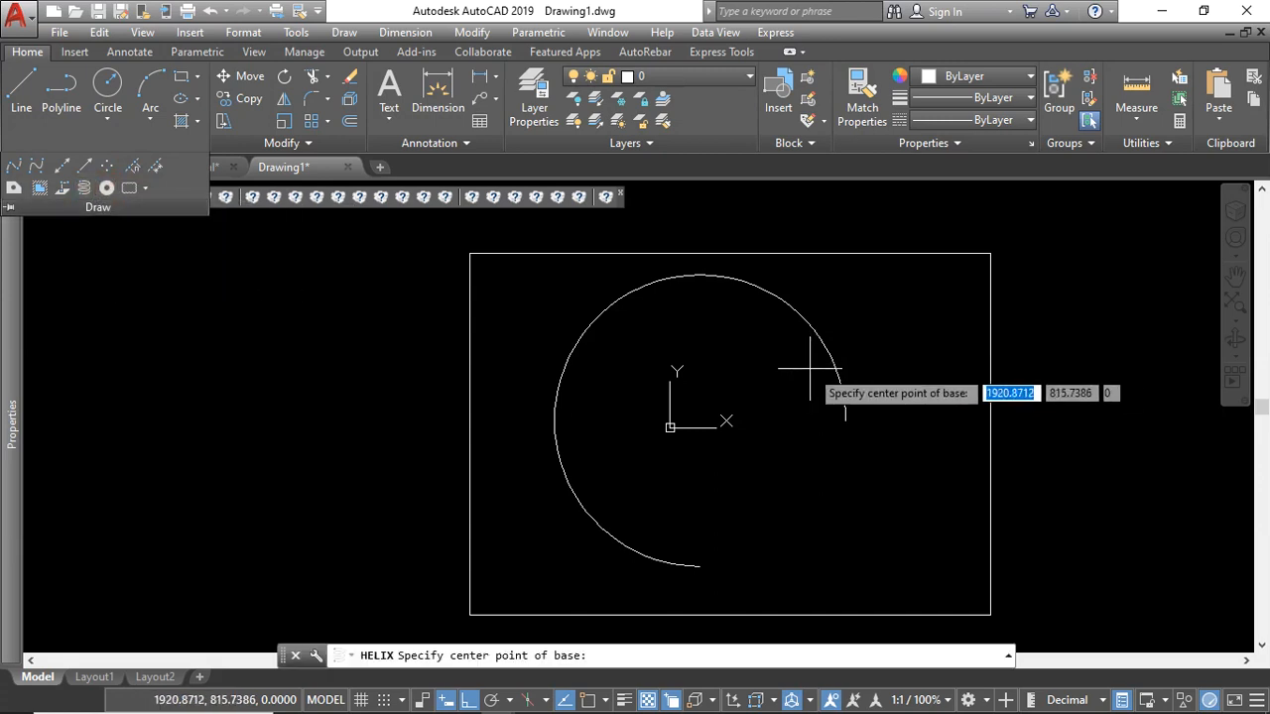
{"action": "right_click", "coordinate": [877, 343], "text": "shift"}
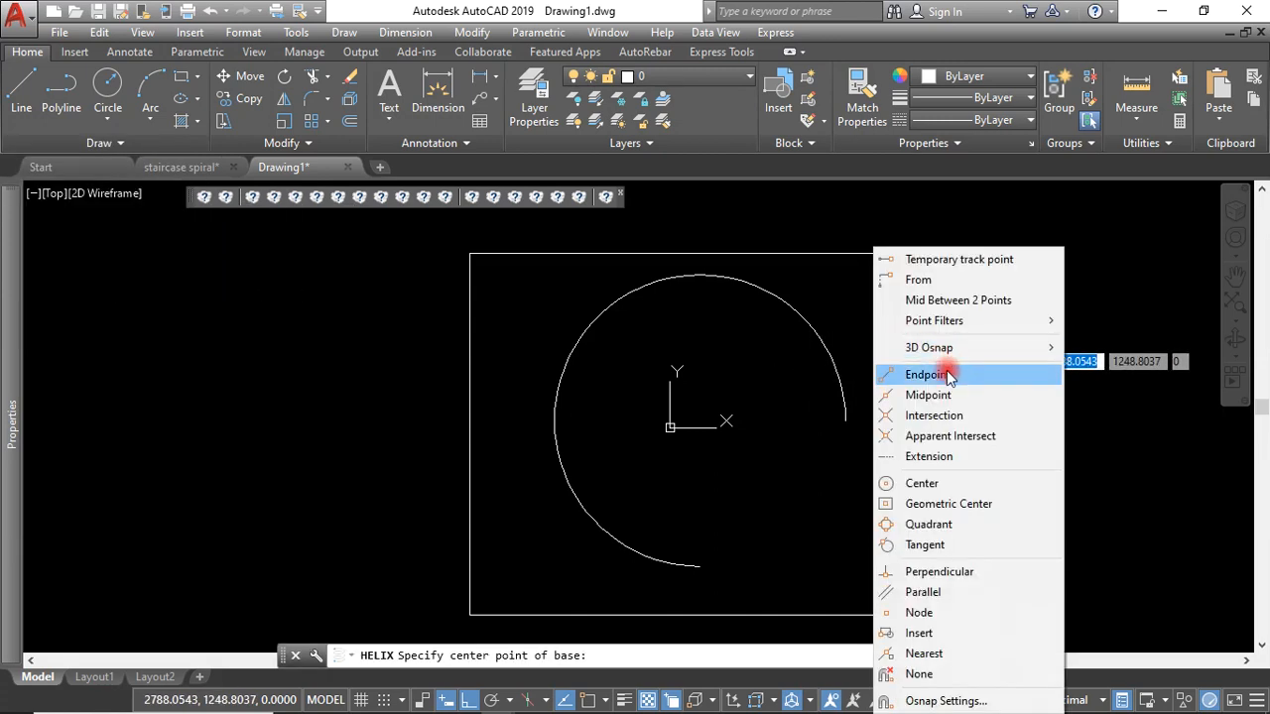
{"action": "left_click", "coordinate": [938, 484]}
{"action": "left_click", "coordinate": [831, 345]}
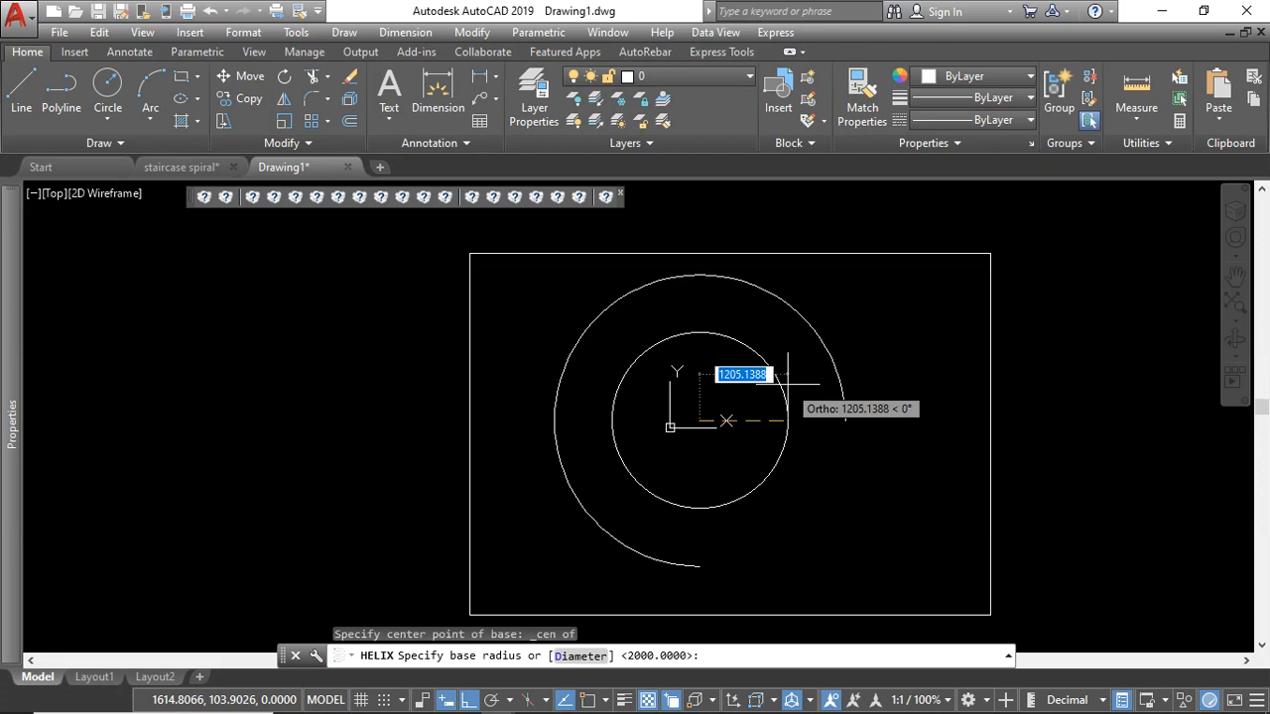
{"action": "type", "text": "200"}
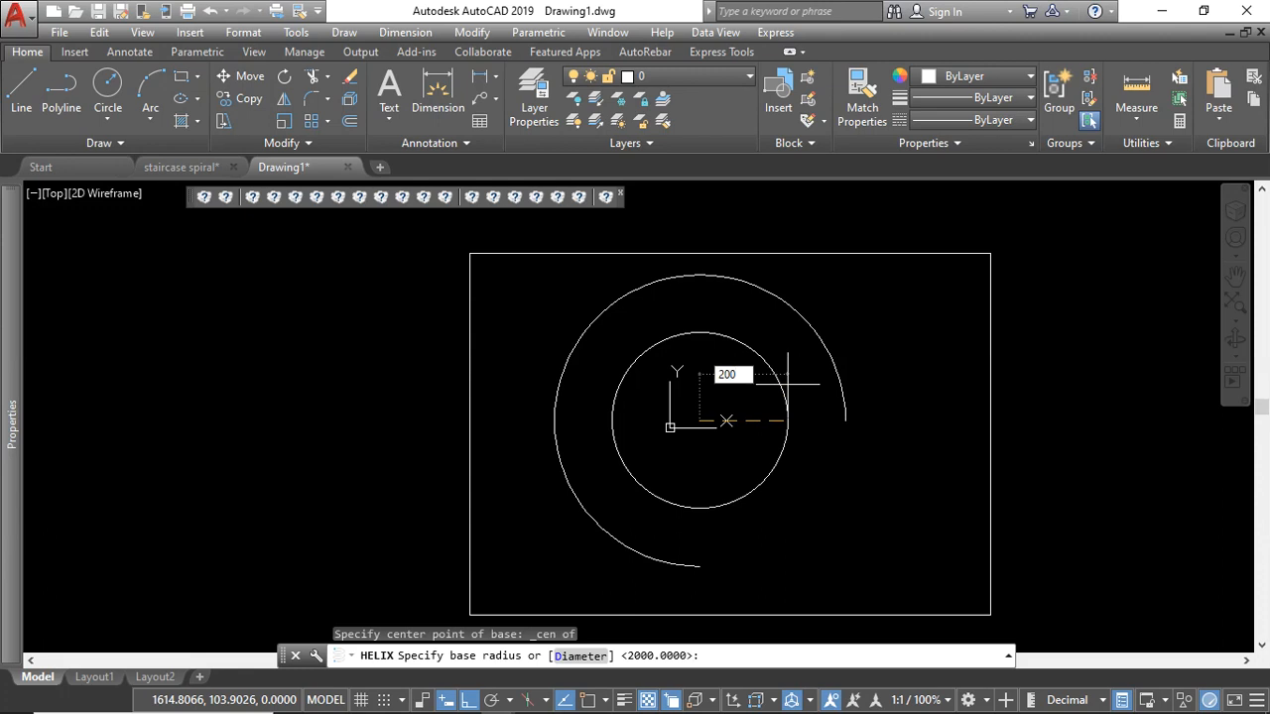
{"action": "key", "text": "Return"}
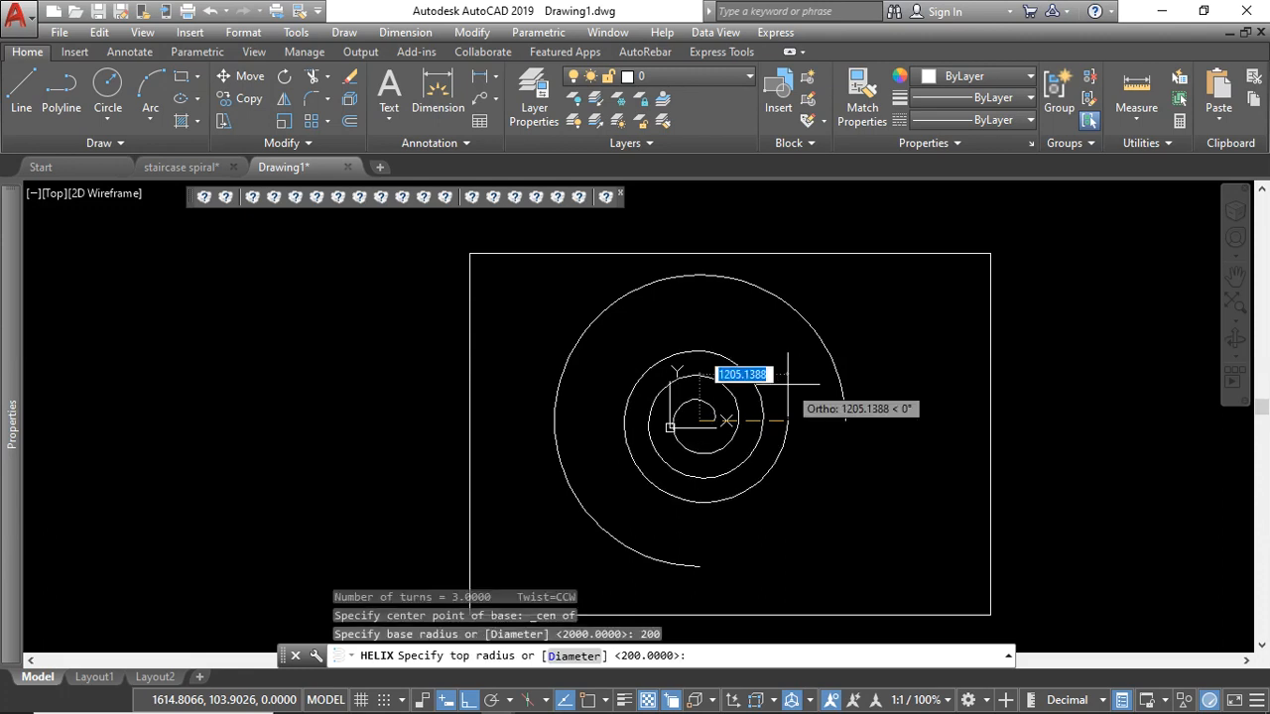
{"action": "key", "text": "Return"}
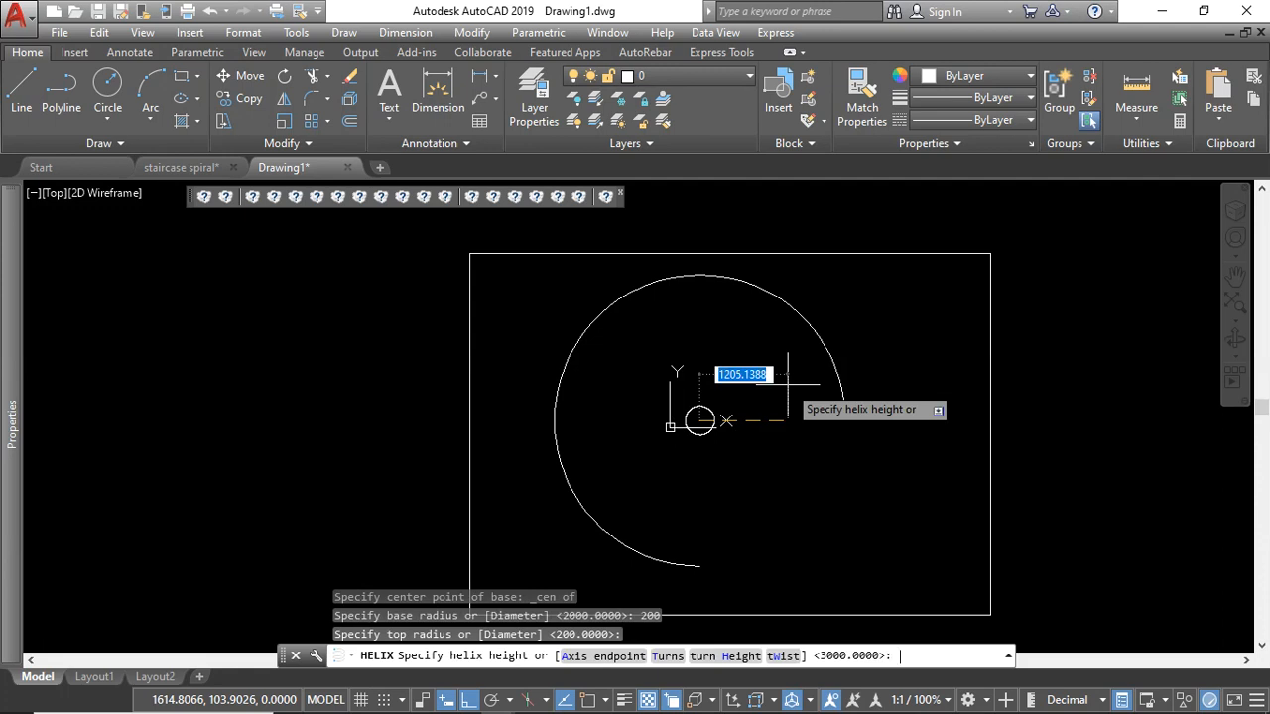
{"action": "key", "text": "Return"}
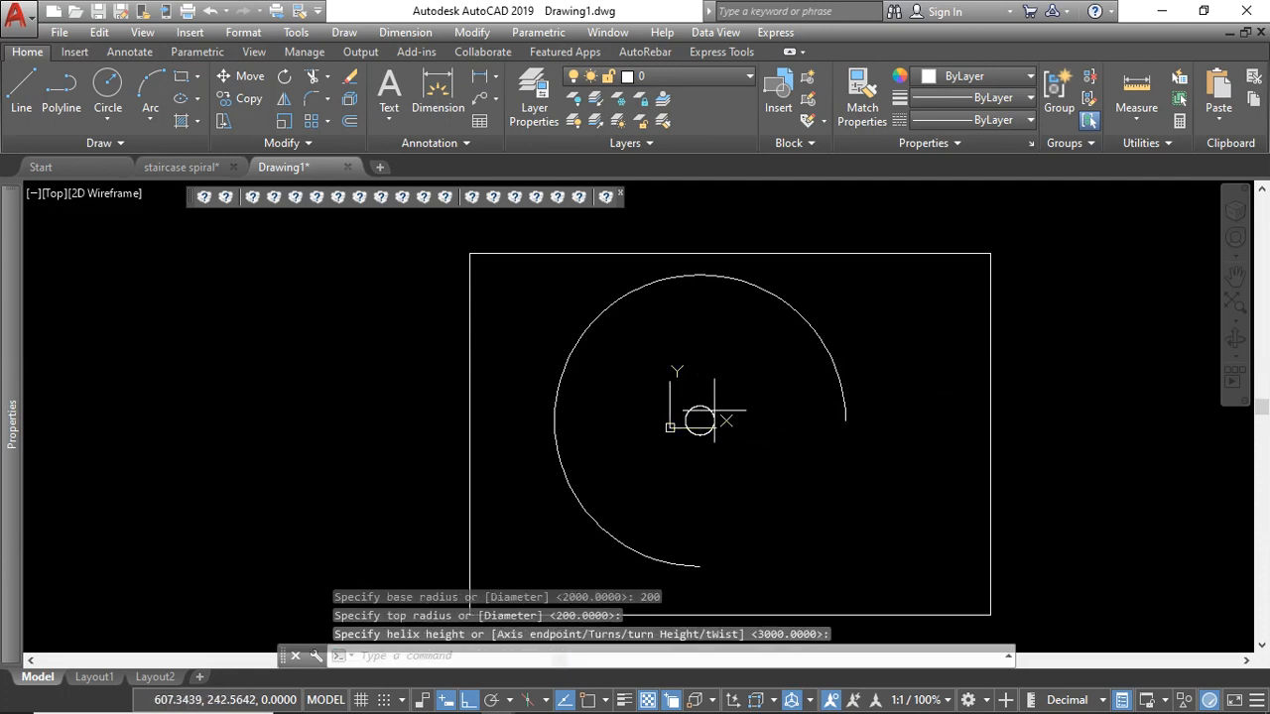
Step: Set the small inner helix's number of turns to 0.75
{"action": "left_click", "coordinate": [706, 417]}
{"action": "left_click", "coordinate": [1063, 313]}
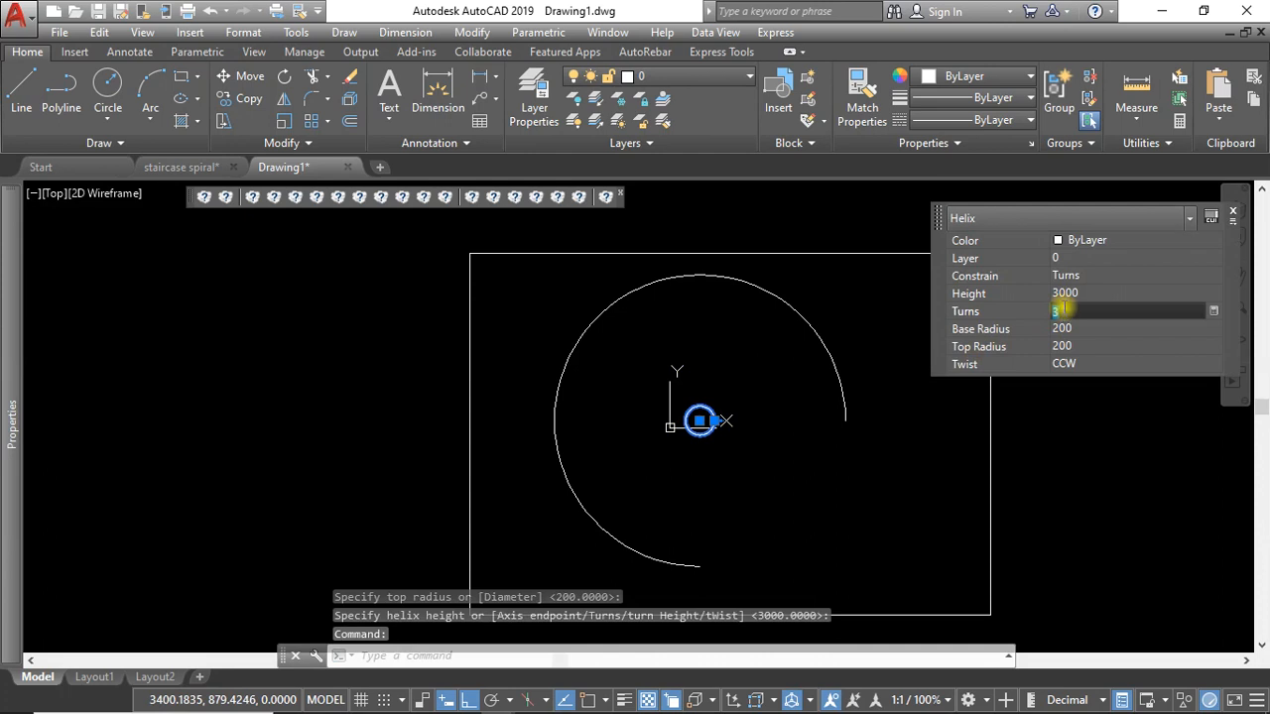
{"action": "type", "text": "0.75"}
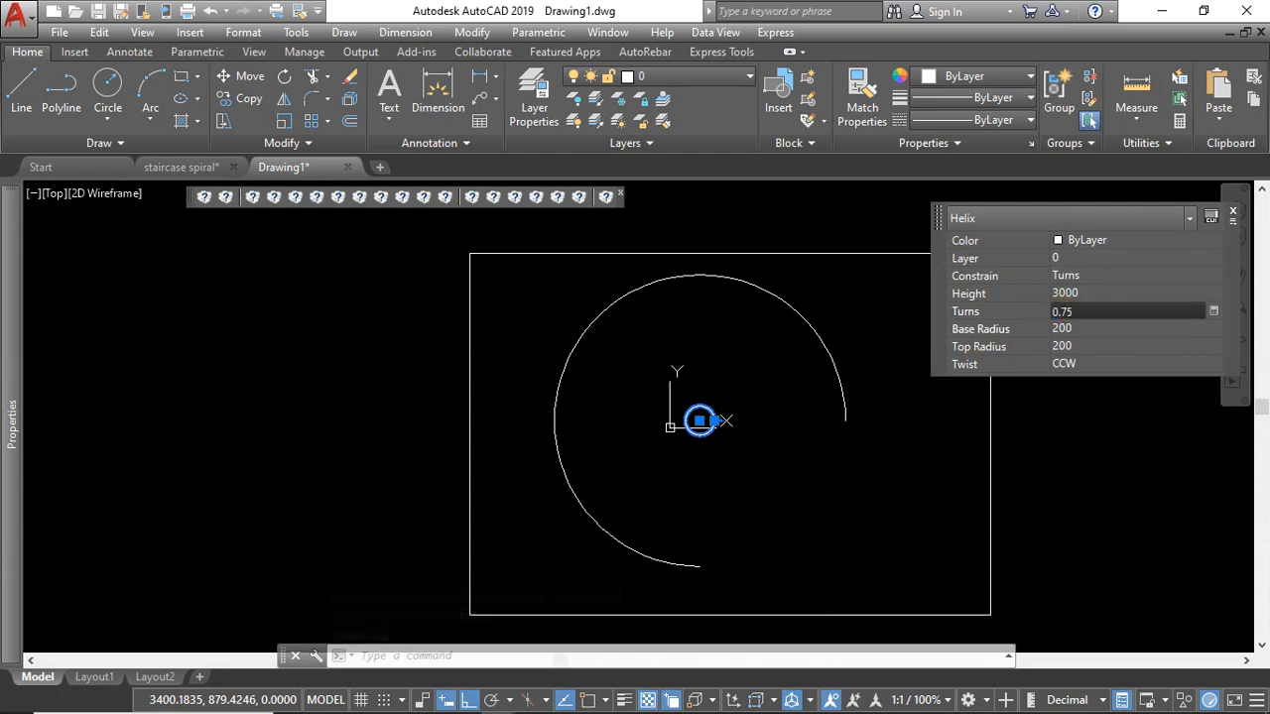
{"action": "key", "text": "Tab"}
{"action": "key", "text": "Escape"}
Step: Turn object snap on and draw a polyline joining the lower endpoints of the inner and outer helices
{"action": "scroll", "coordinate": [769, 411], "scroll_direction": "up", "scroll_amount": 4}
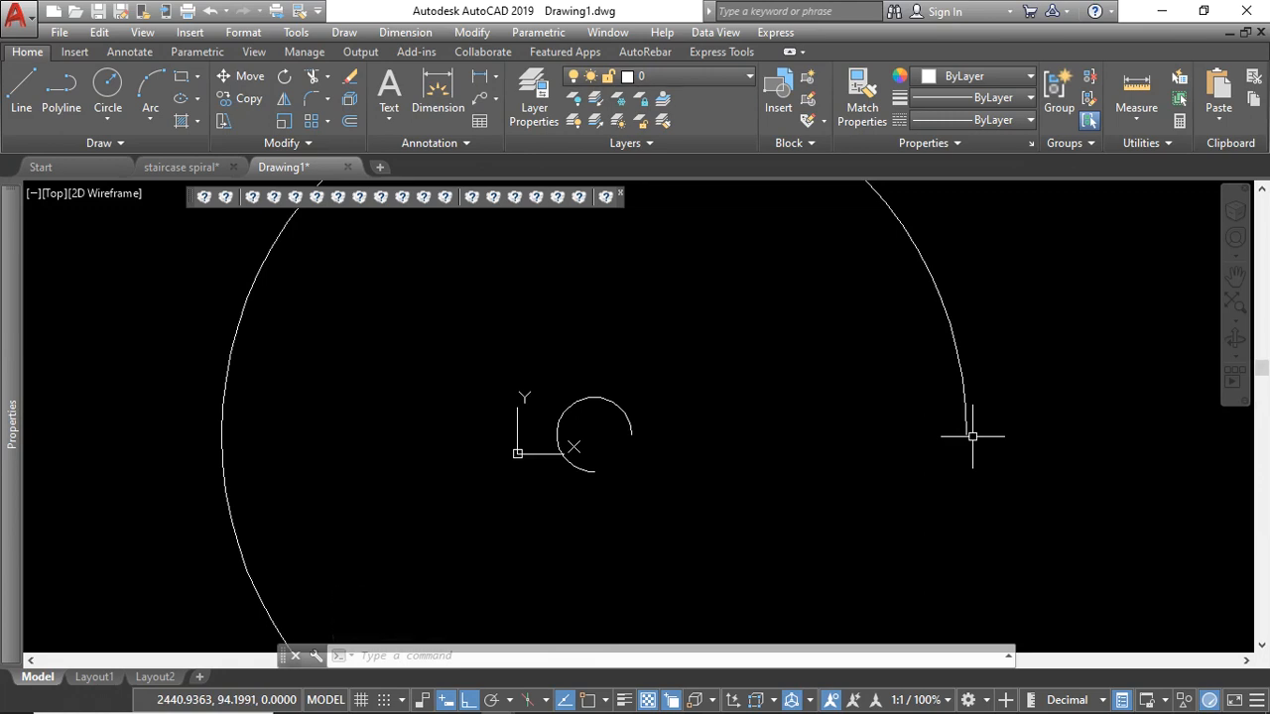
{"action": "scroll", "coordinate": [829, 499], "scroll_direction": "down", "scroll_amount": 2}
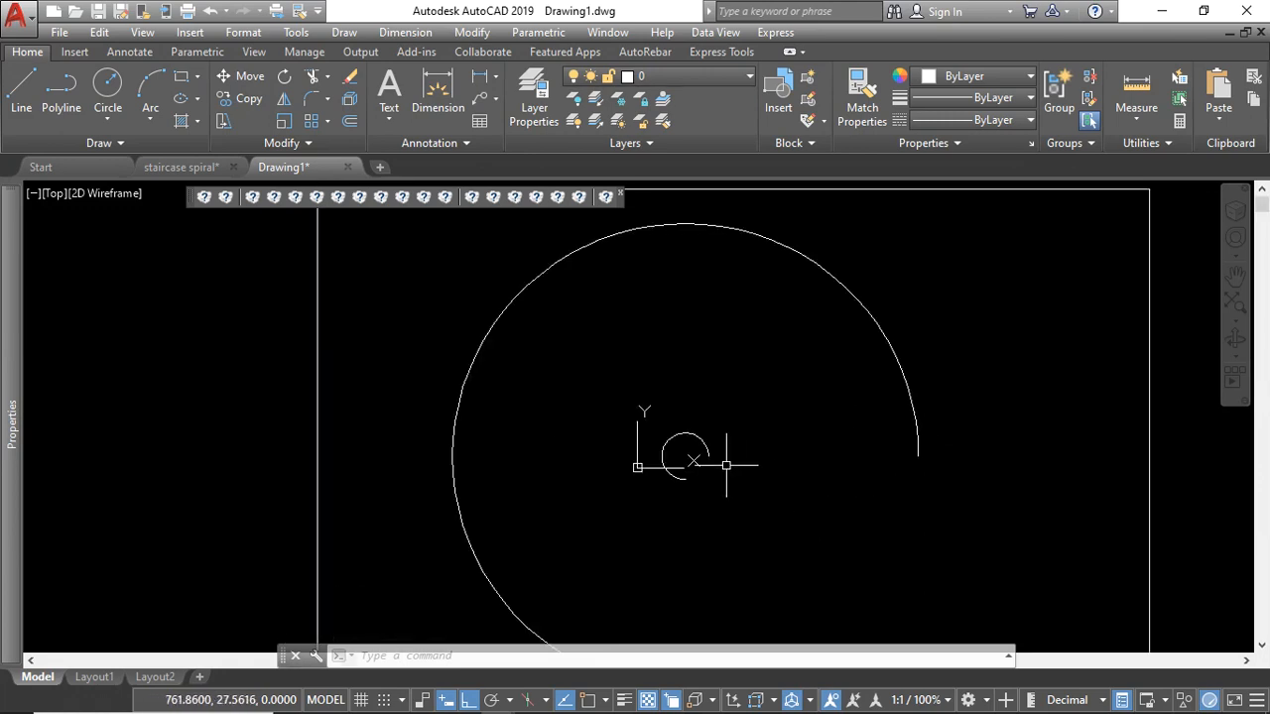
{"action": "left_click", "coordinate": [59, 87]}
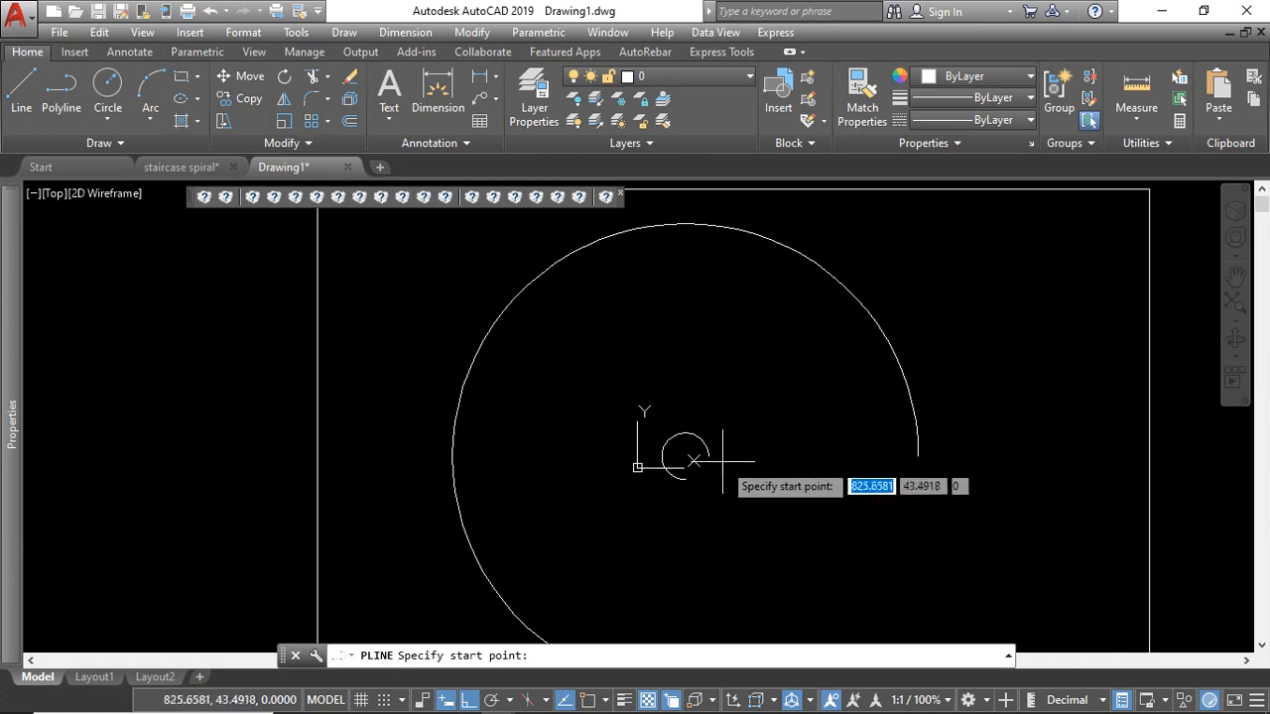
{"action": "left_click", "coordinate": [588, 701]}
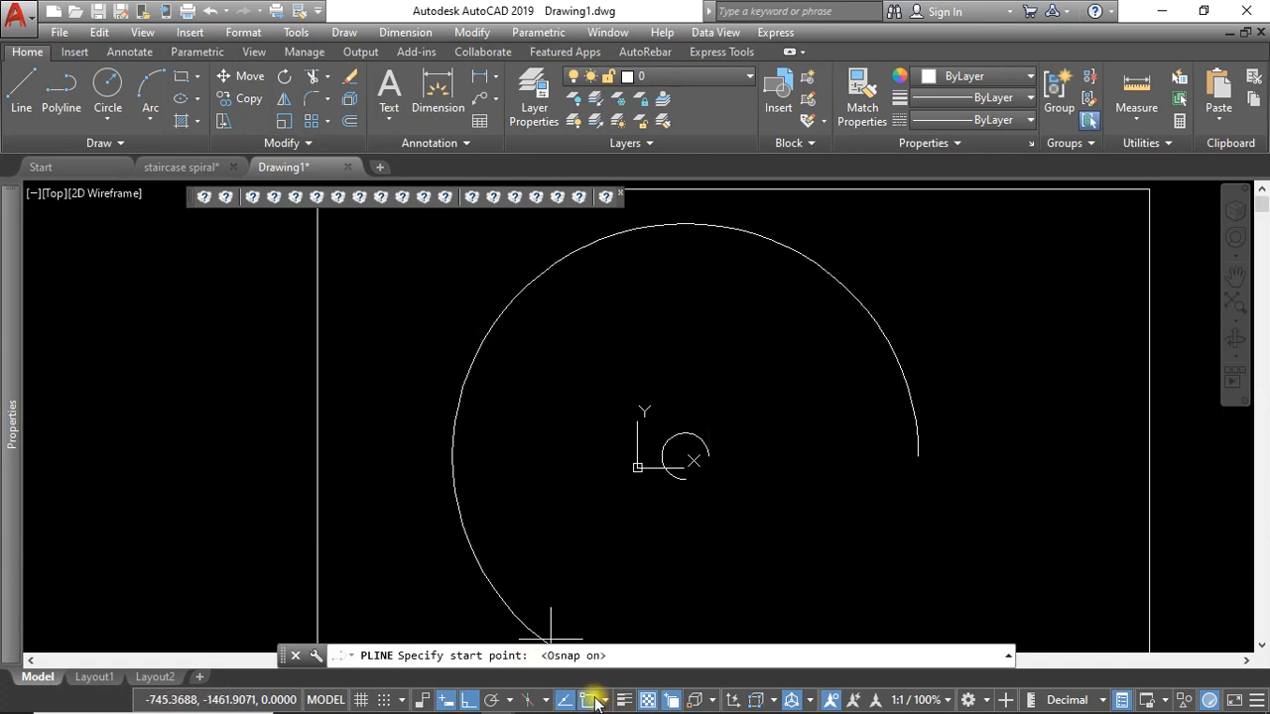
{"action": "left_click", "coordinate": [713, 454]}
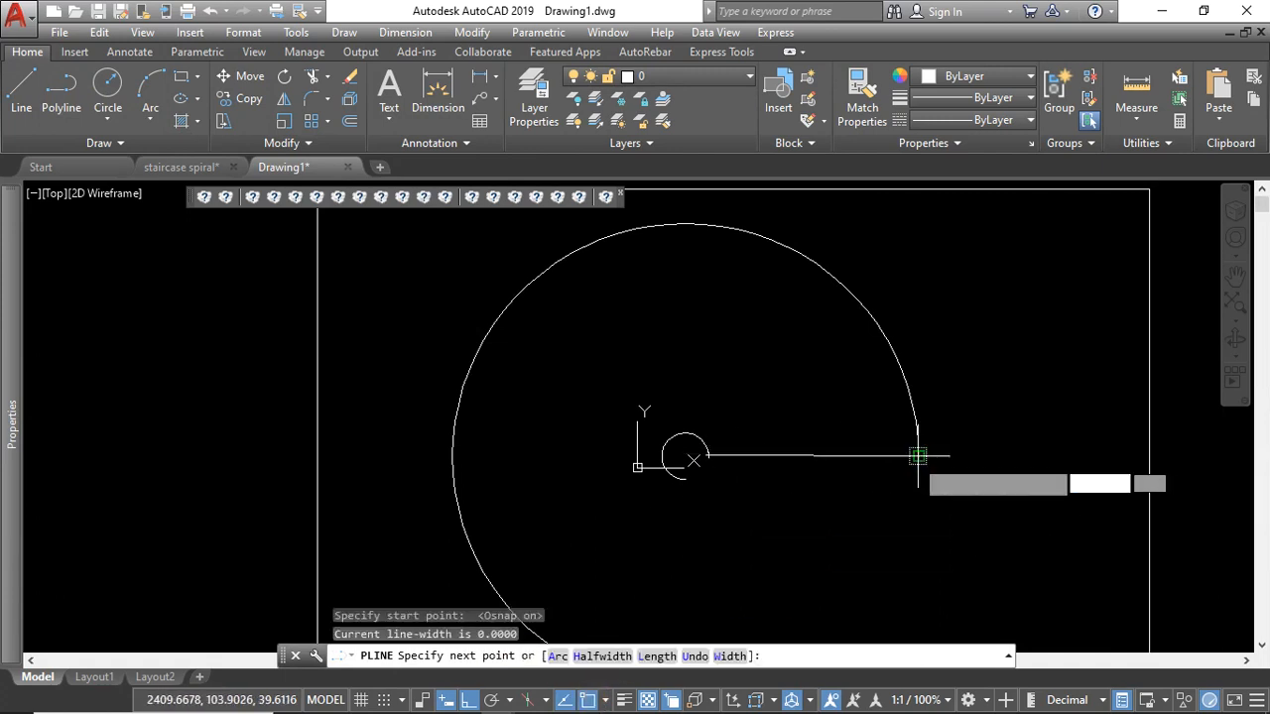
{"action": "left_click", "coordinate": [914, 457]}
{"action": "key", "text": "Escape"}
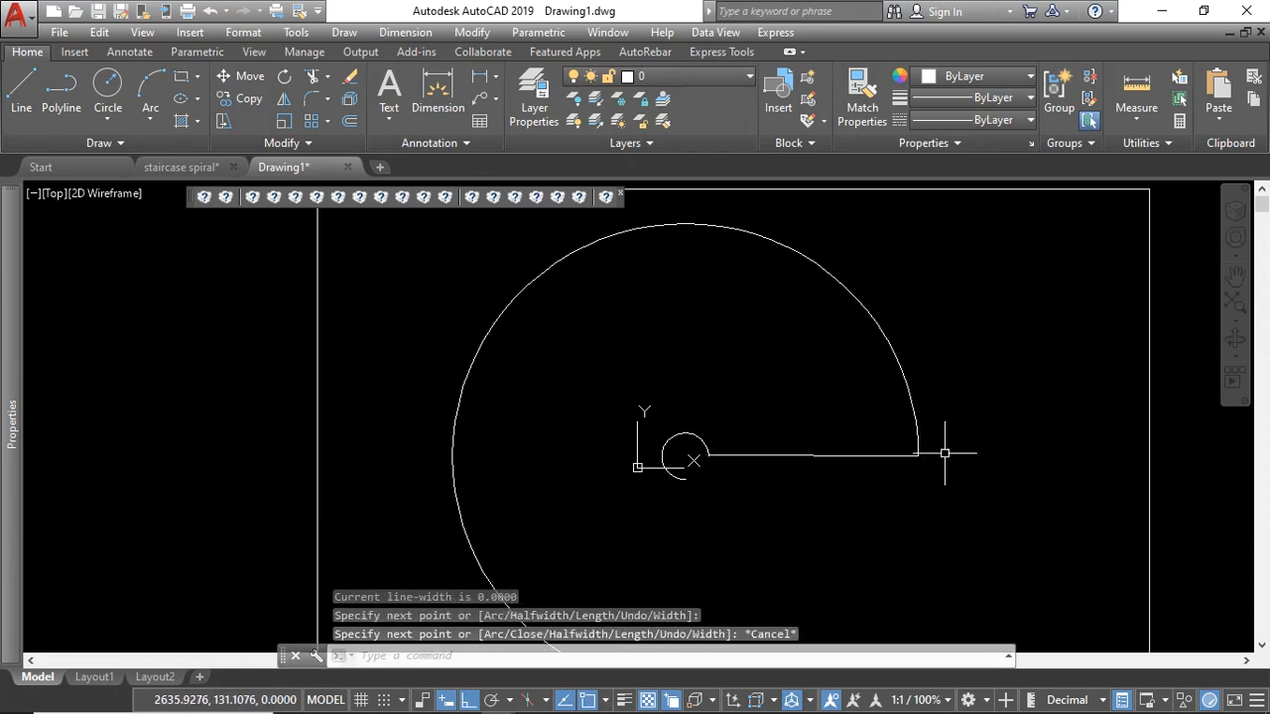
Step: Sketch a slanted polyline with Ortho off, from a point on the connecting line up into the area between the helices
{"action": "scroll", "coordinate": [945, 454], "scroll_direction": "up", "scroll_amount": 4}
{"action": "scroll", "coordinate": [842, 461], "scroll_direction": "down", "scroll_amount": 4}
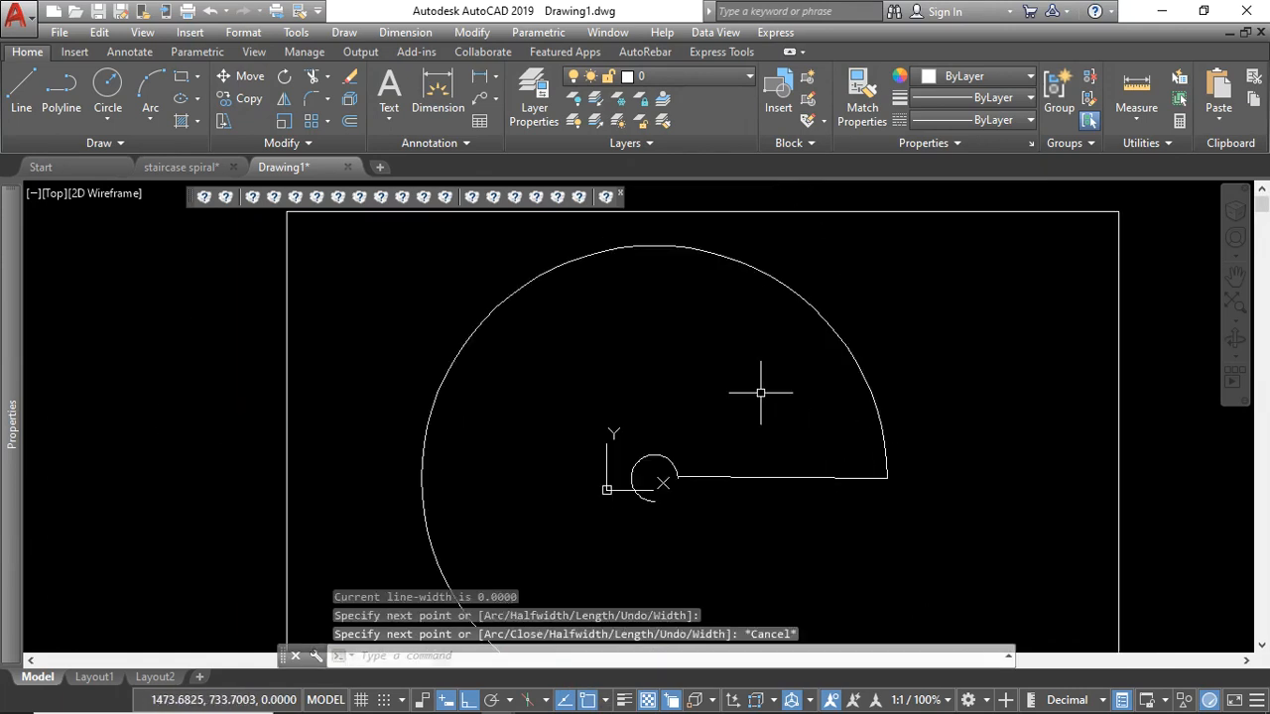
{"action": "left_click", "coordinate": [60, 87]}
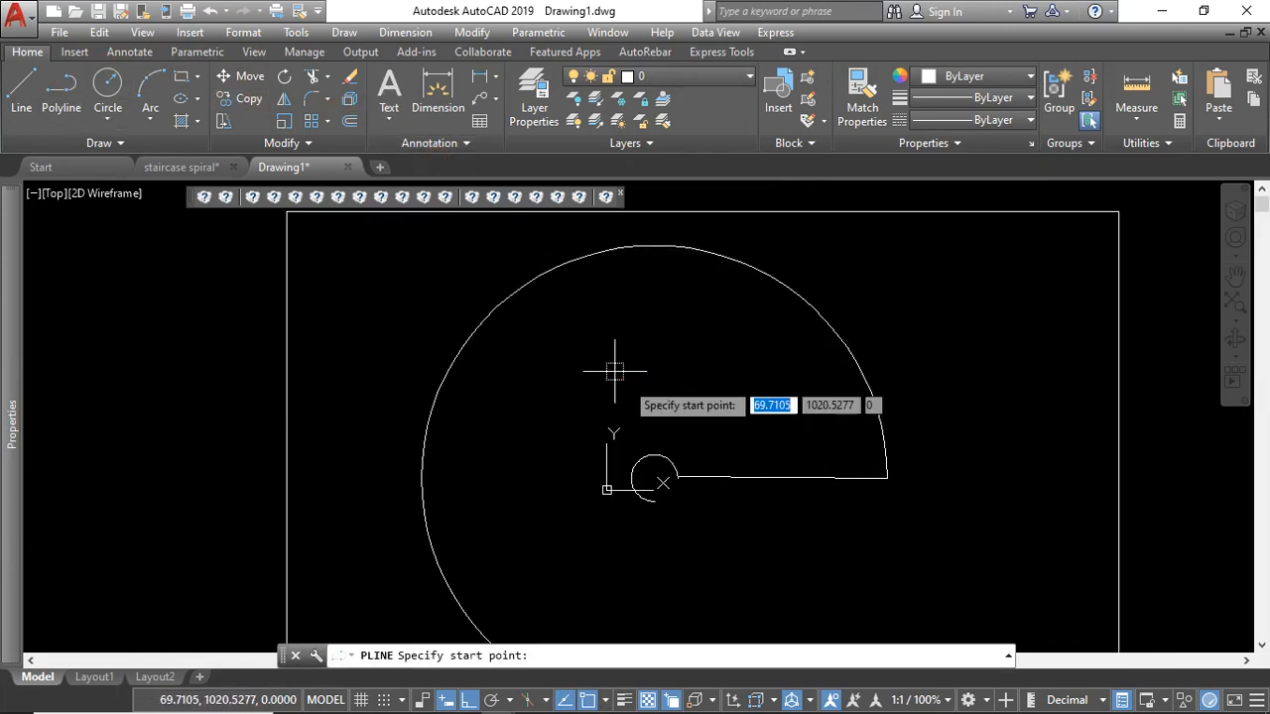
{"action": "left_click", "coordinate": [761, 477]}
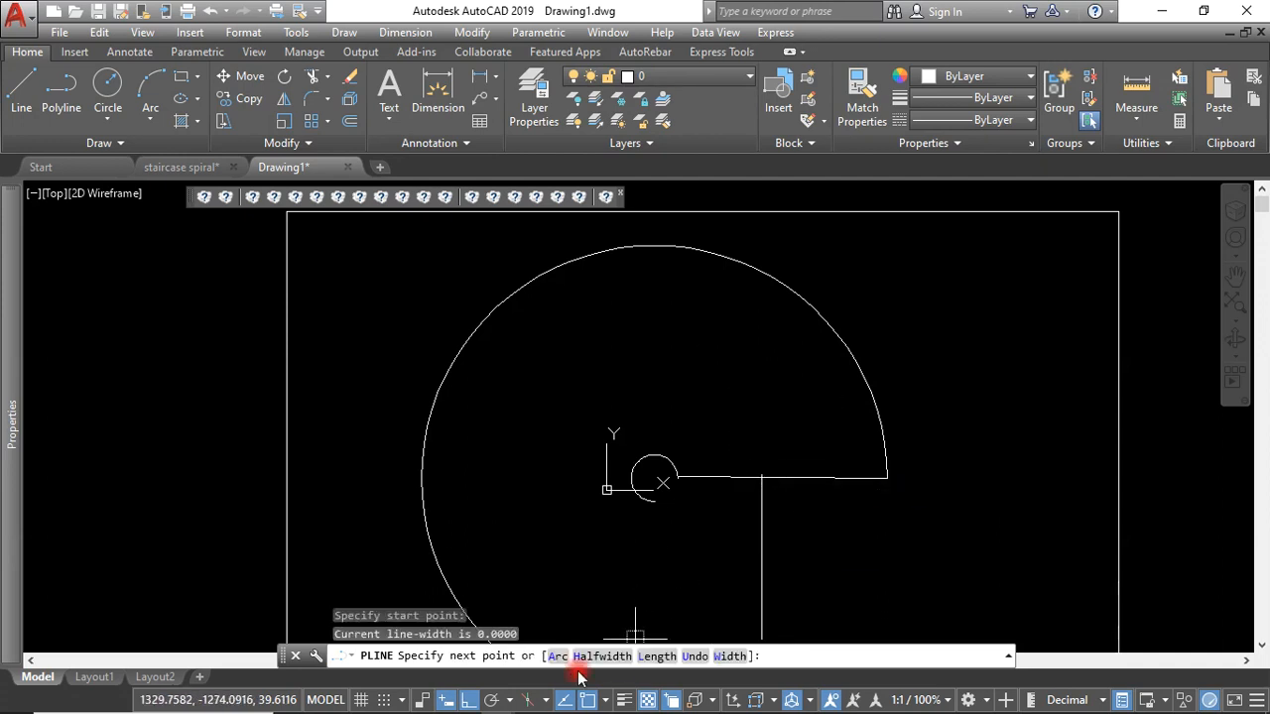
{"action": "left_click", "coordinate": [474, 700]}
{"action": "left_click", "coordinate": [721, 402]}
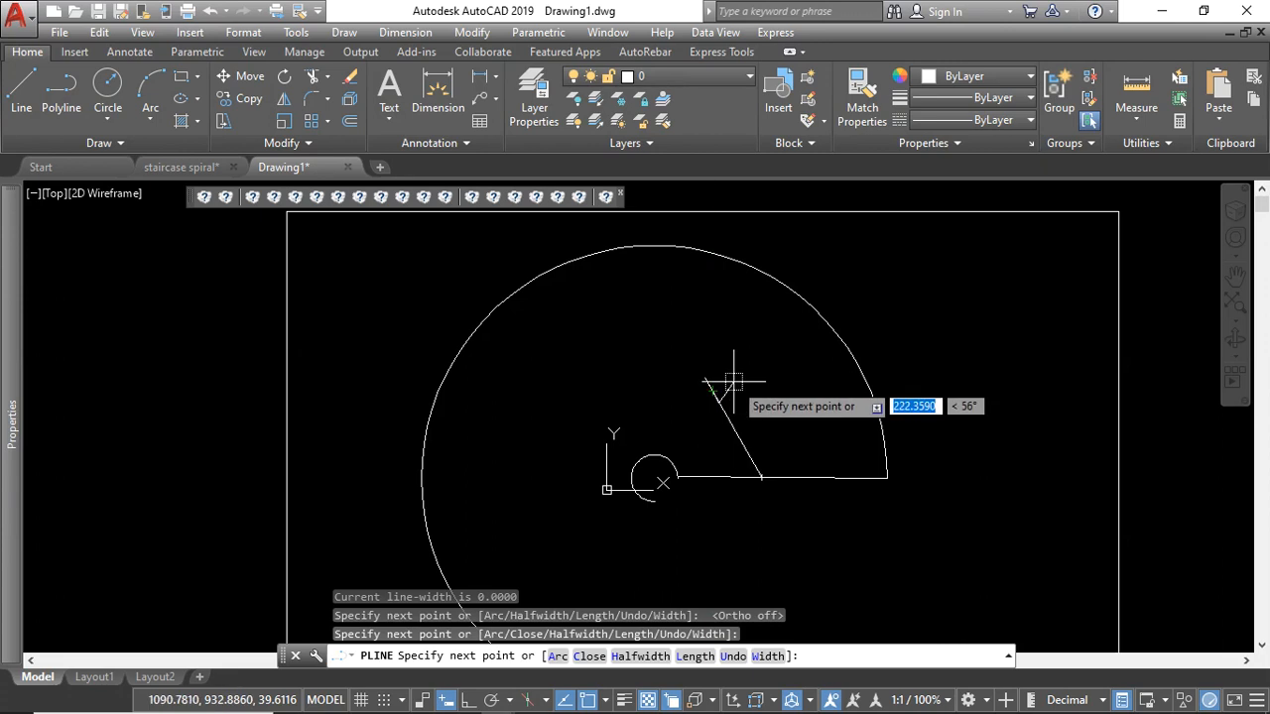
{"action": "right_click", "coordinate": [770, 387]}
{"action": "left_click", "coordinate": [783, 55]}
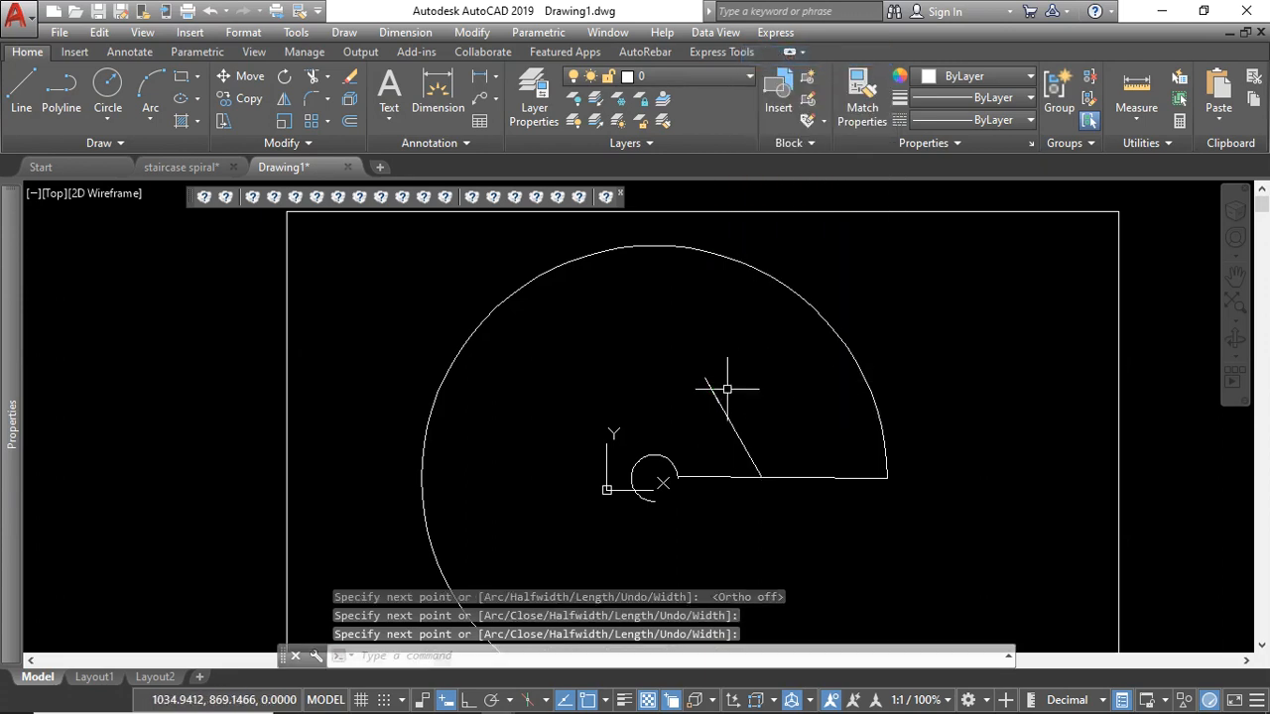
Step: Stretch the slanted polyline's end vertex away from its first segment, then delete that polyline
{"action": "scroll", "coordinate": [731, 383], "scroll_direction": "up", "scroll_amount": 5}
{"action": "left_click", "coordinate": [726, 340]}
{"action": "left_click", "coordinate": [722, 348]}
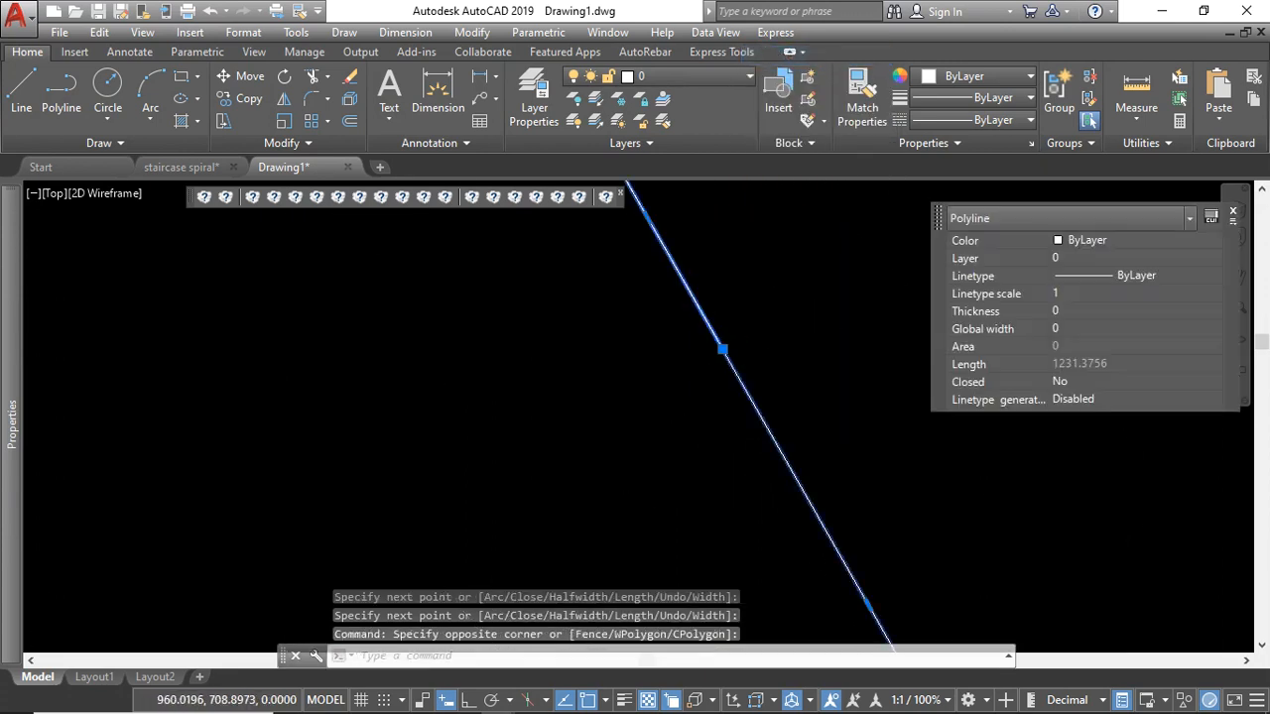
{"action": "left_click", "coordinate": [721, 366]}
{"action": "left_click", "coordinate": [652, 388]}
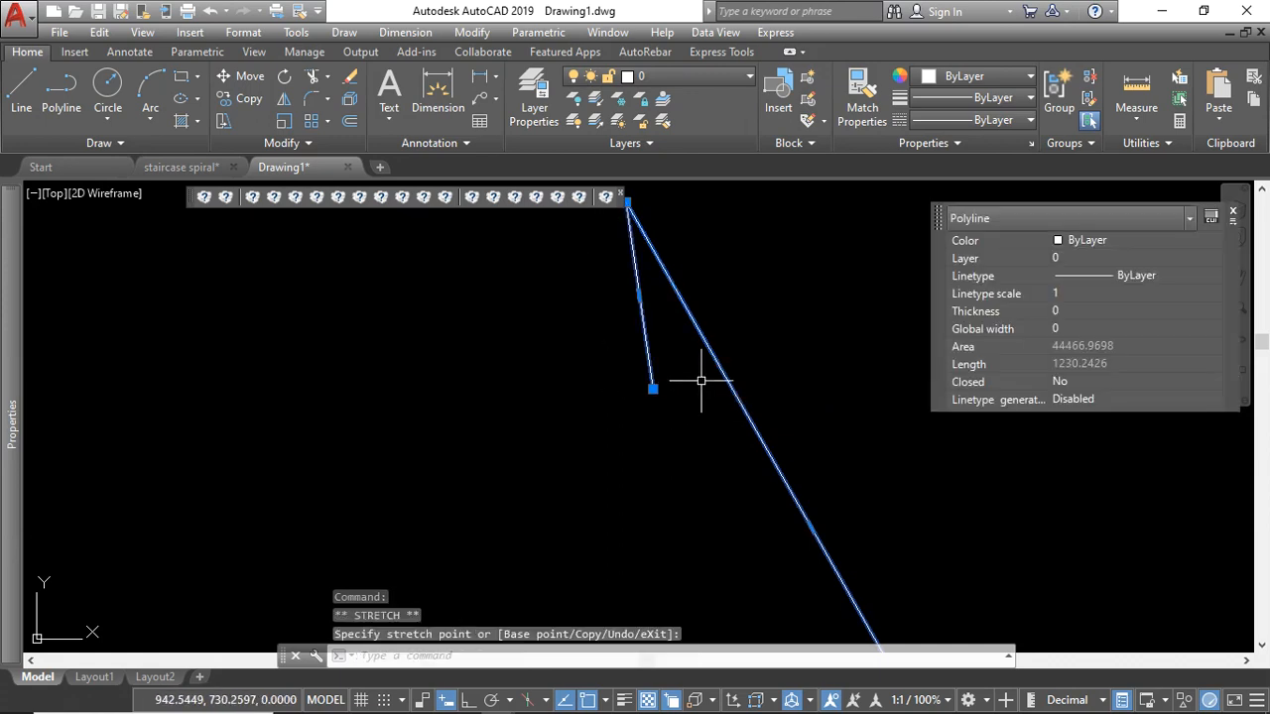
{"action": "scroll", "coordinate": [703, 386], "scroll_direction": "down", "scroll_amount": 1}
{"action": "mouse_move", "coordinate": [672, 388]}
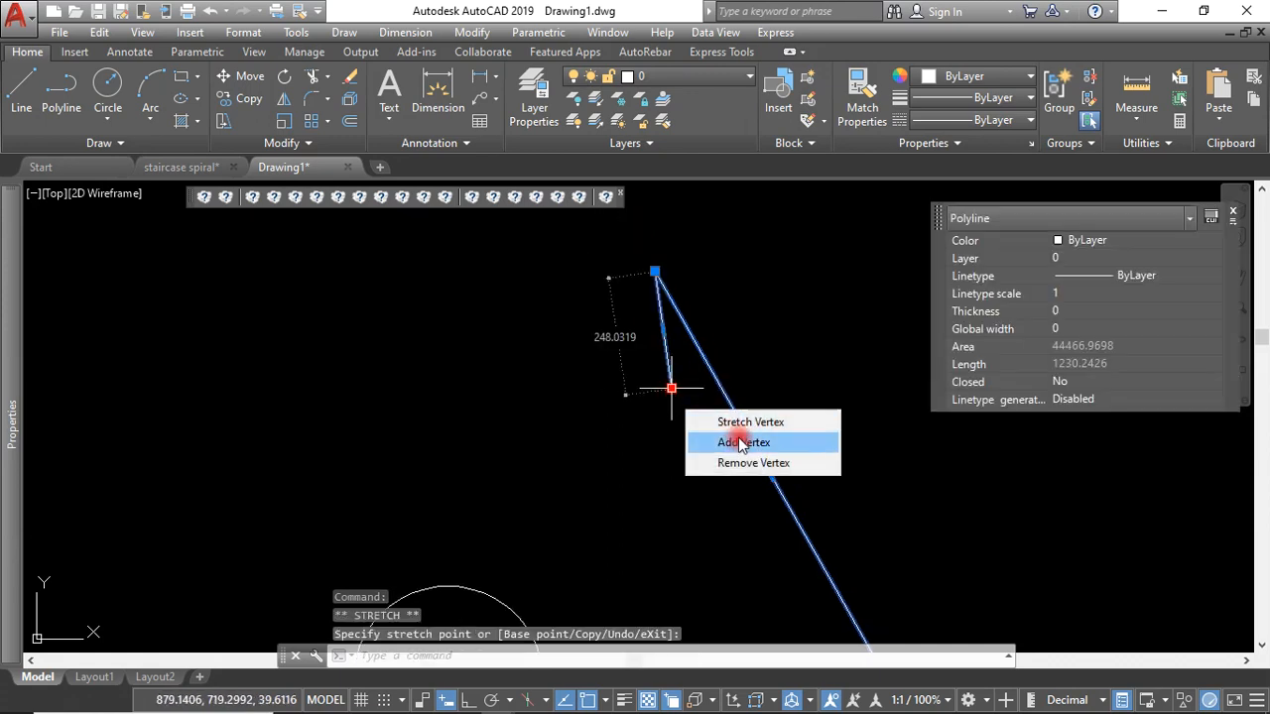
{"action": "left_click", "coordinate": [728, 440]}
{"action": "key", "text": "Escape"}
{"action": "scroll", "coordinate": [717, 361], "scroll_direction": "down", "scroll_amount": 8}
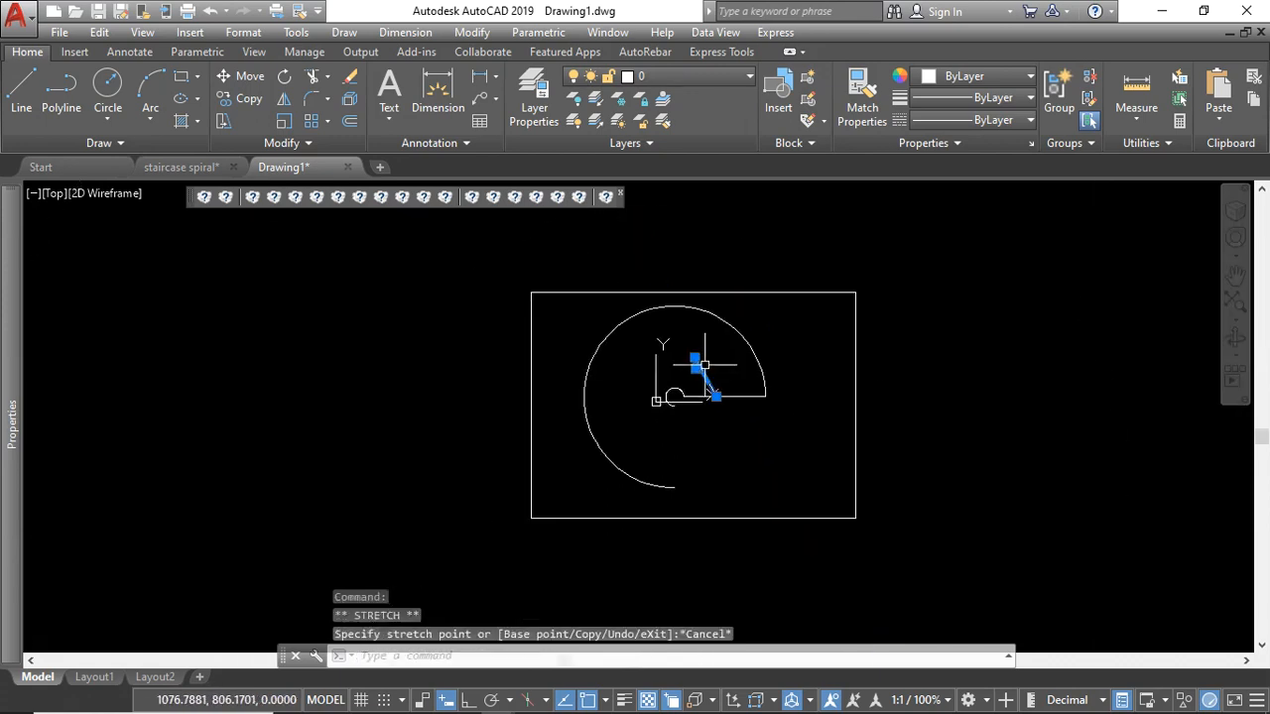
{"action": "key", "text": "Delete"}
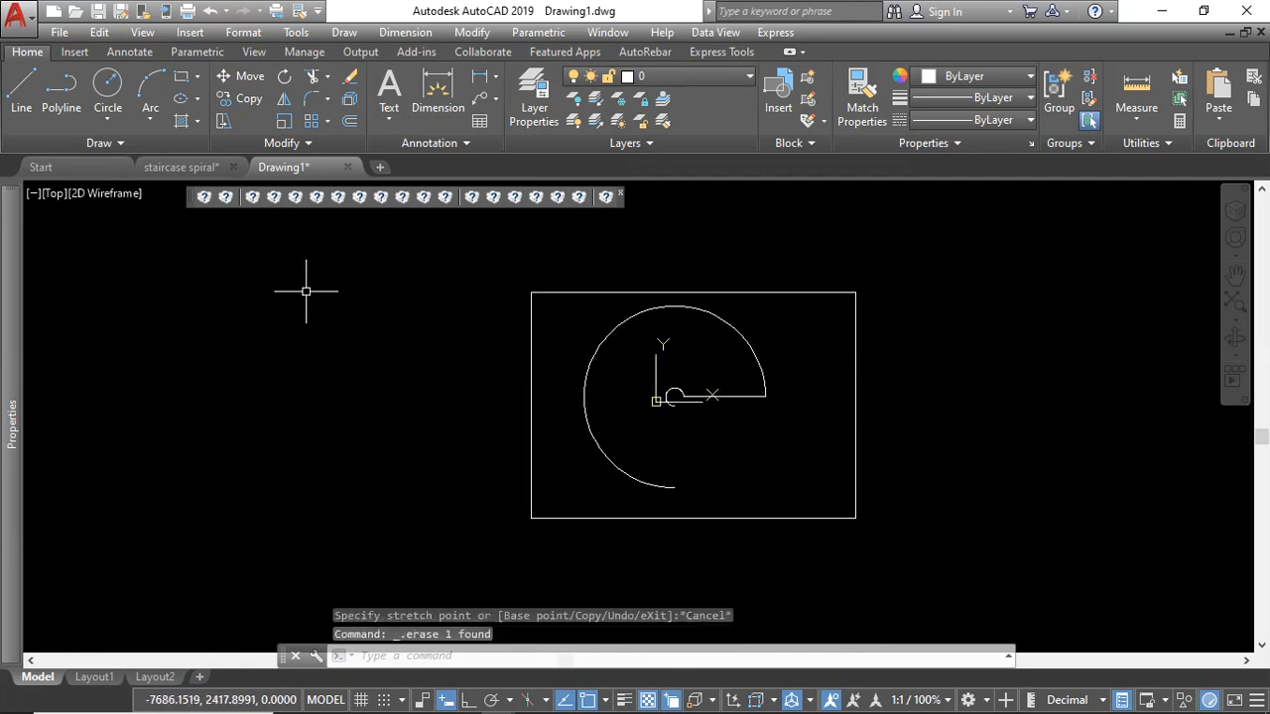
Step: Switch to the SE Isometric view and delete the polyline joining the lower ends of the two helices
{"action": "left_click", "coordinate": [52, 193]}
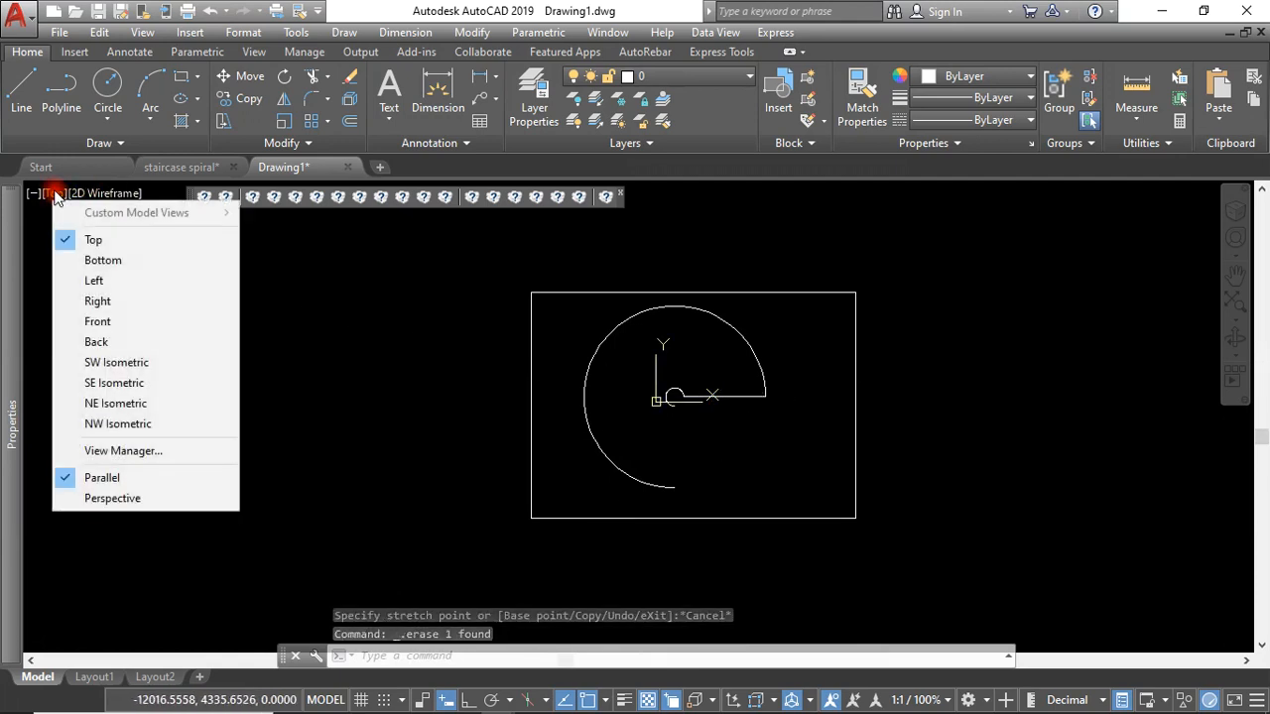
{"action": "left_click", "coordinate": [114, 383]}
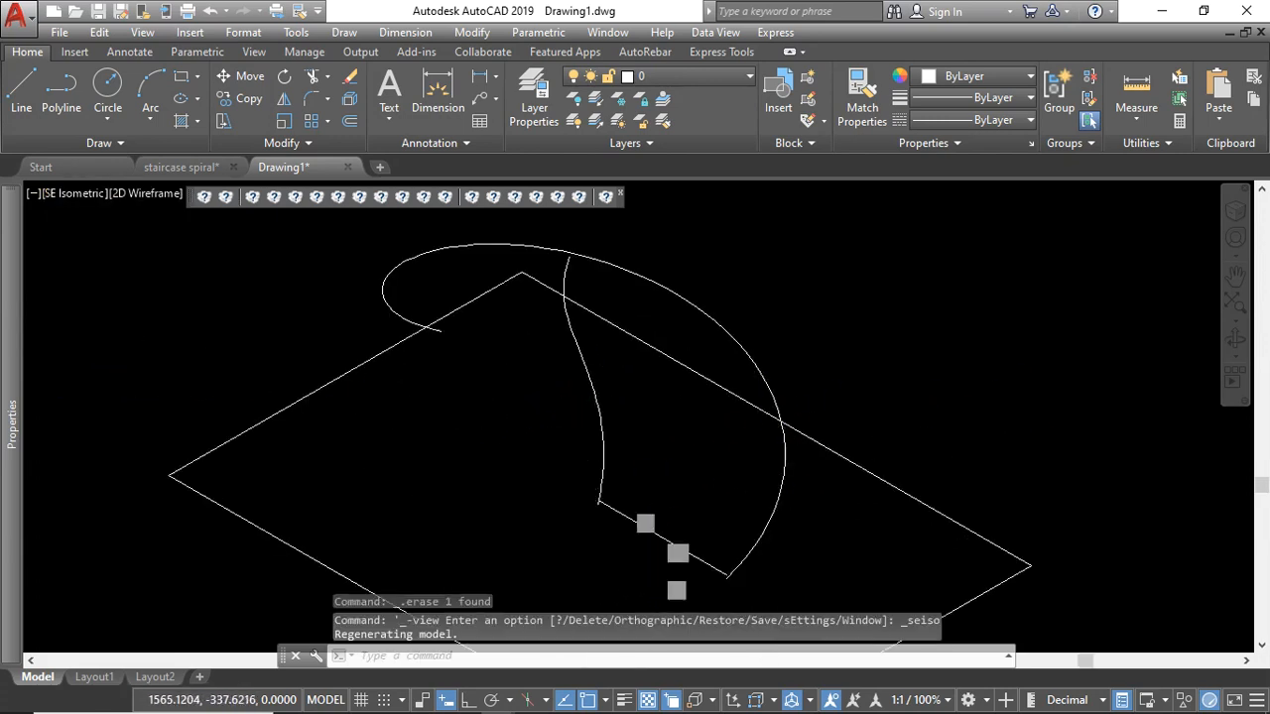
{"action": "scroll", "coordinate": [641, 530], "scroll_direction": "up", "scroll_amount": 2}
{"action": "left_click", "coordinate": [681, 527]}
{"action": "left_click", "coordinate": [649, 475]}
{"action": "left_click", "coordinate": [633, 458]}
{"action": "key", "text": "Delete"}
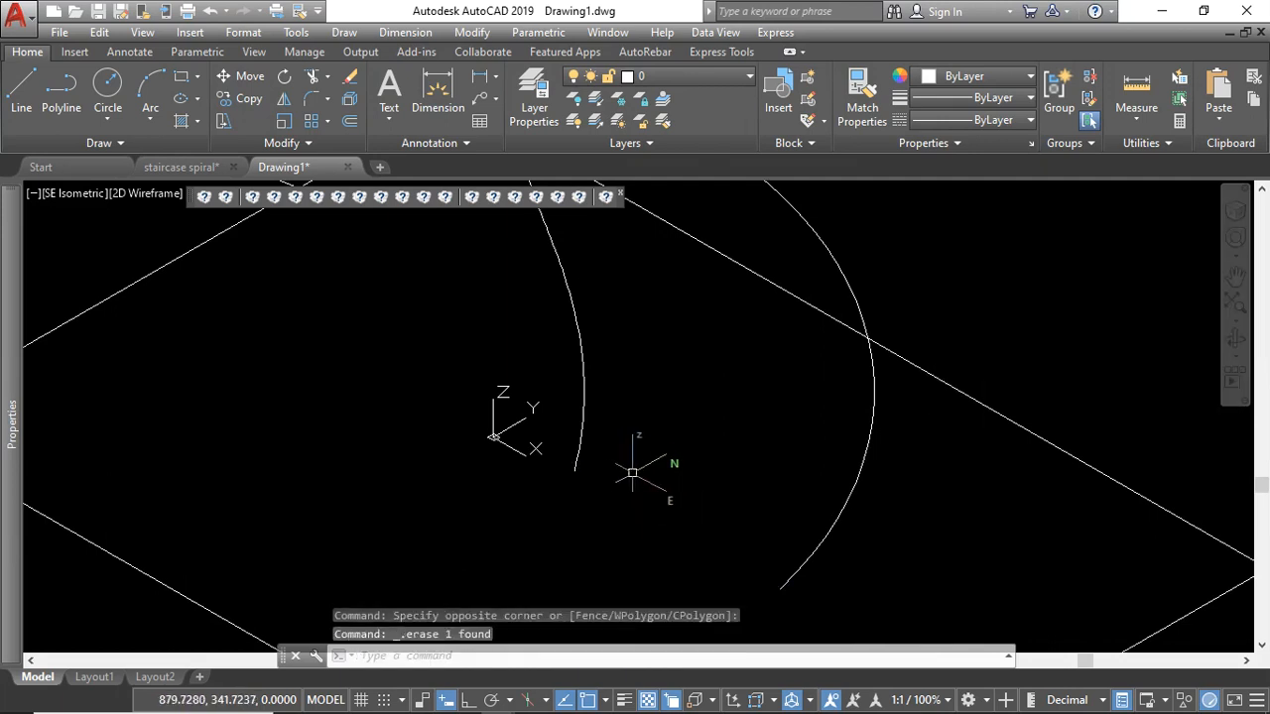
Step: Orbit the model to a low side view to examine how both helices rise above the base rectangle
{"action": "scroll", "coordinate": [665, 472], "scroll_direction": "down", "scroll_amount": 3}
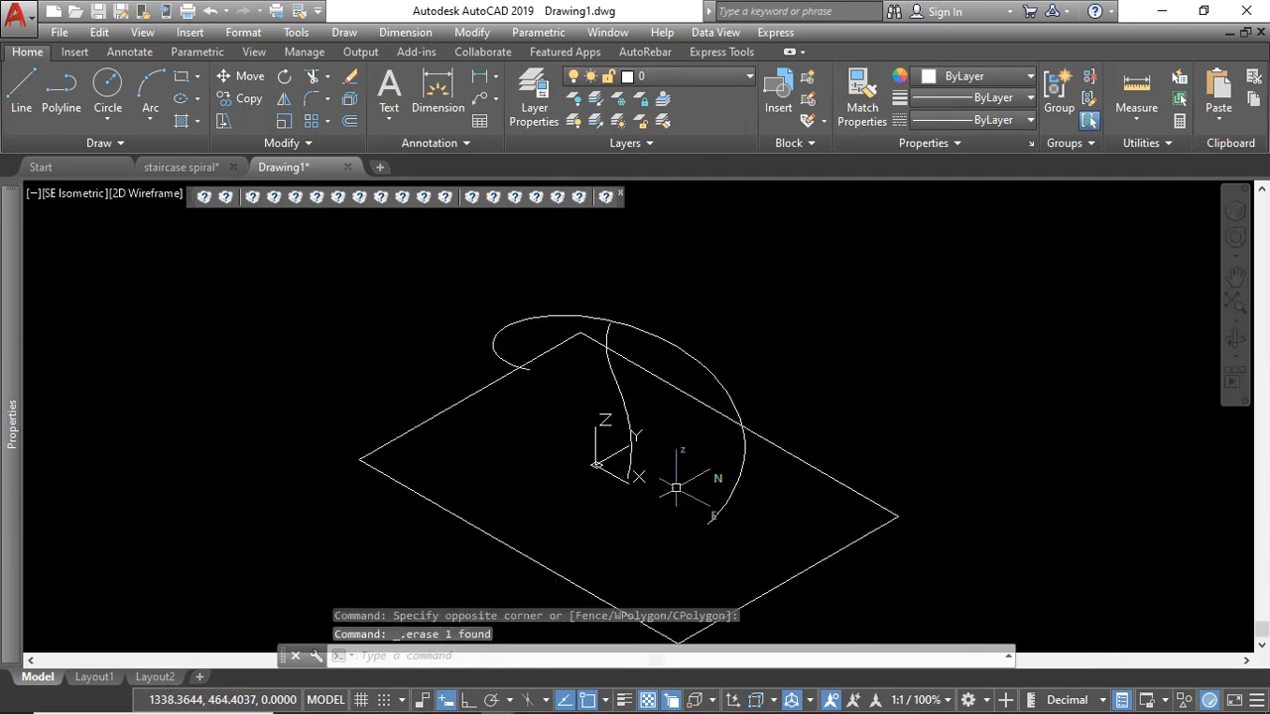
{"action": "left_click", "coordinate": [1248, 340]}
{"action": "left_click_drag", "start_coordinate": [760, 333], "coordinate": [628, 468]}
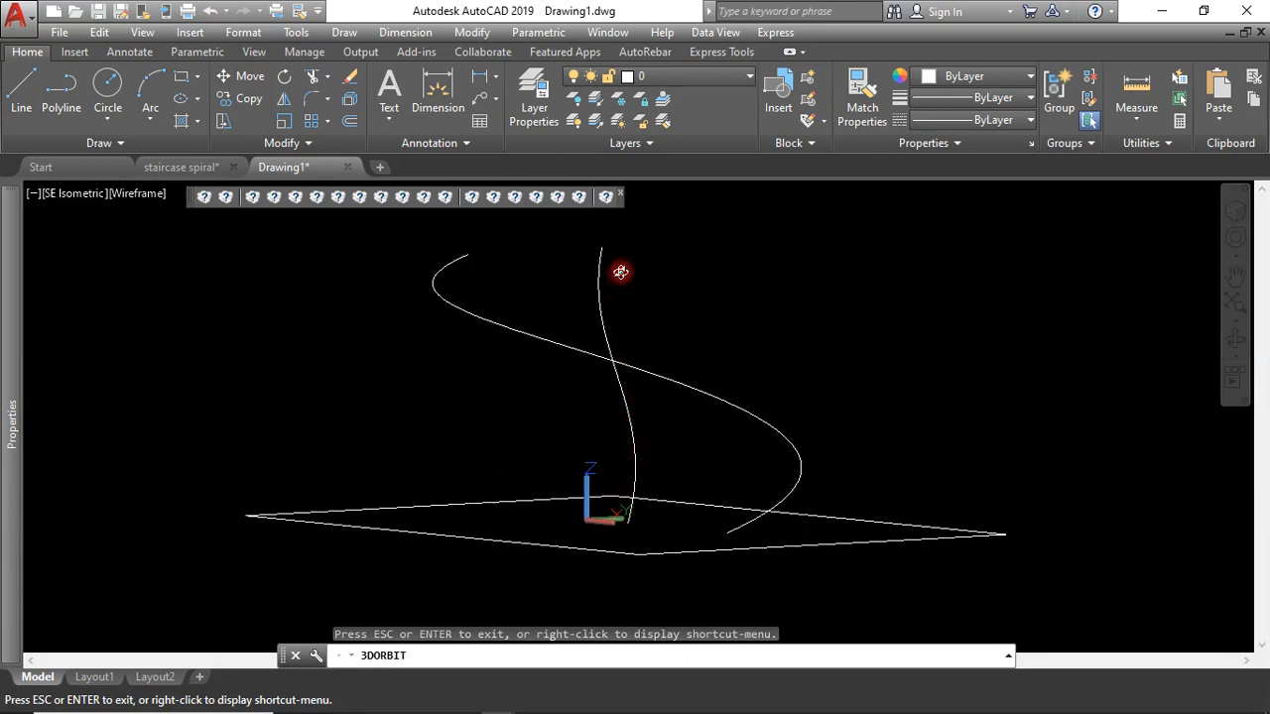
{"action": "left_click_drag", "start_coordinate": [600, 345], "coordinate": [658, 360]}
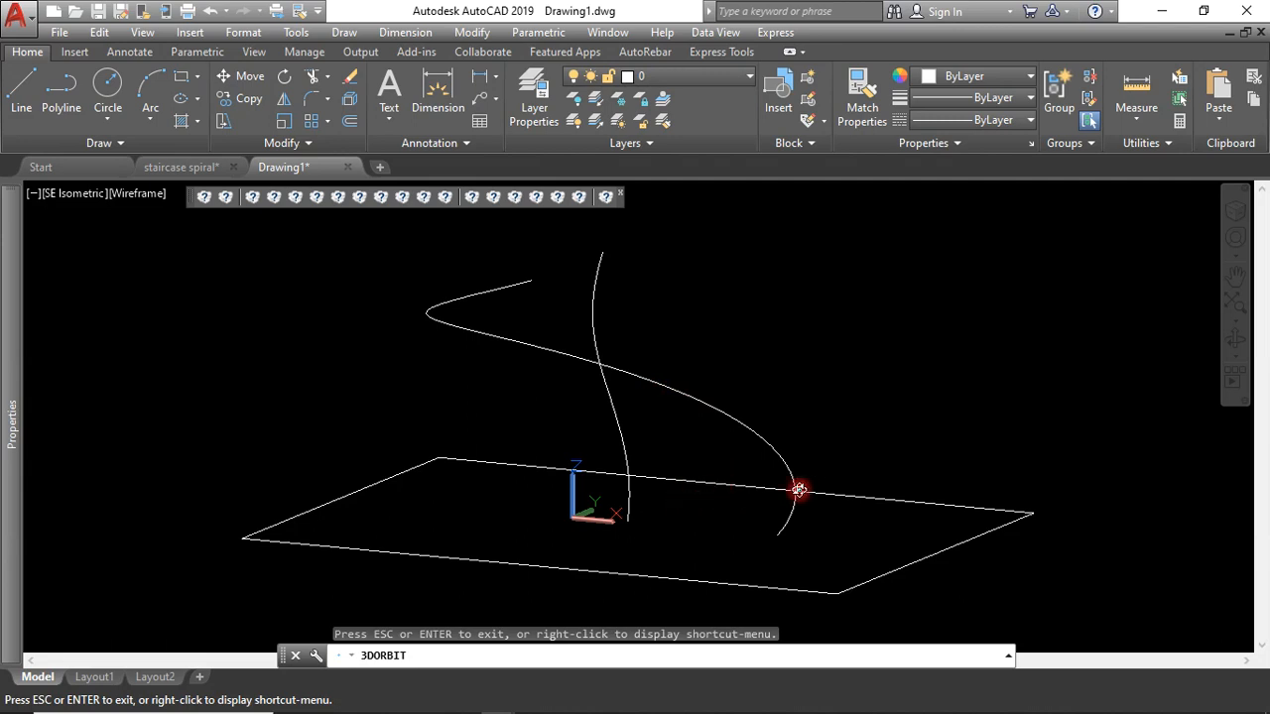
{"action": "key", "text": "Escape"}
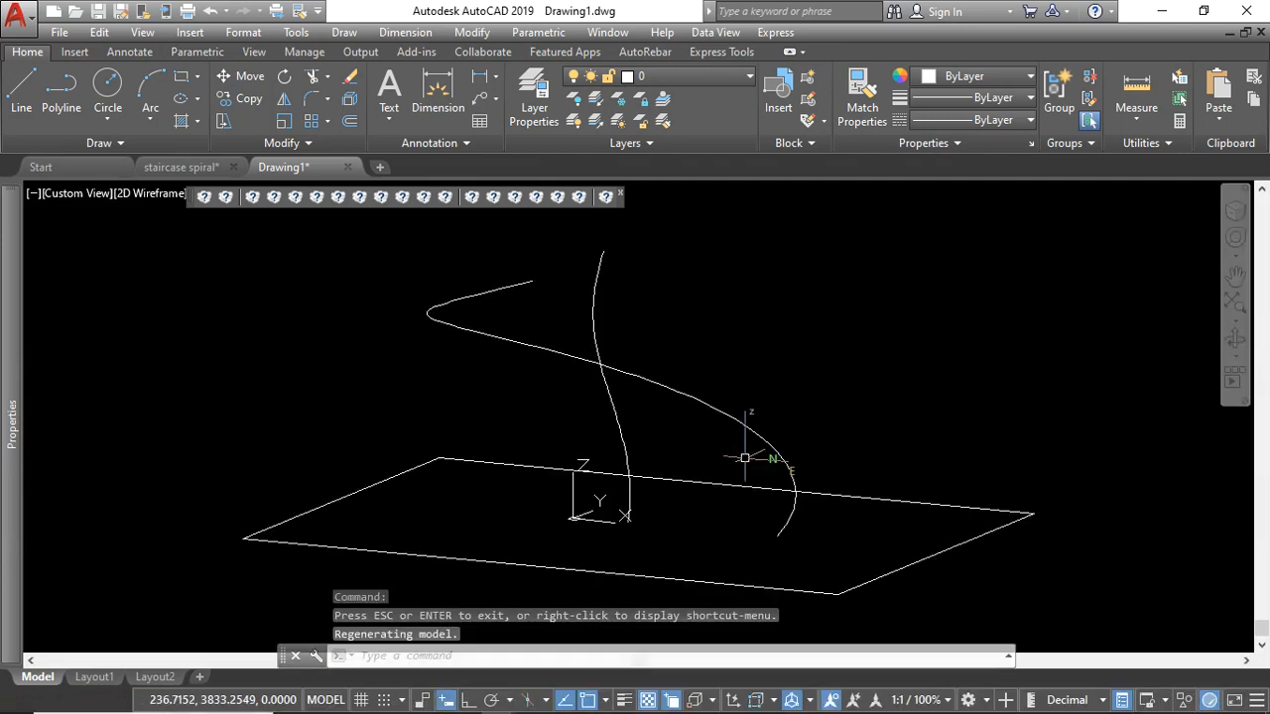
{"action": "left_click", "coordinate": [731, 338]}
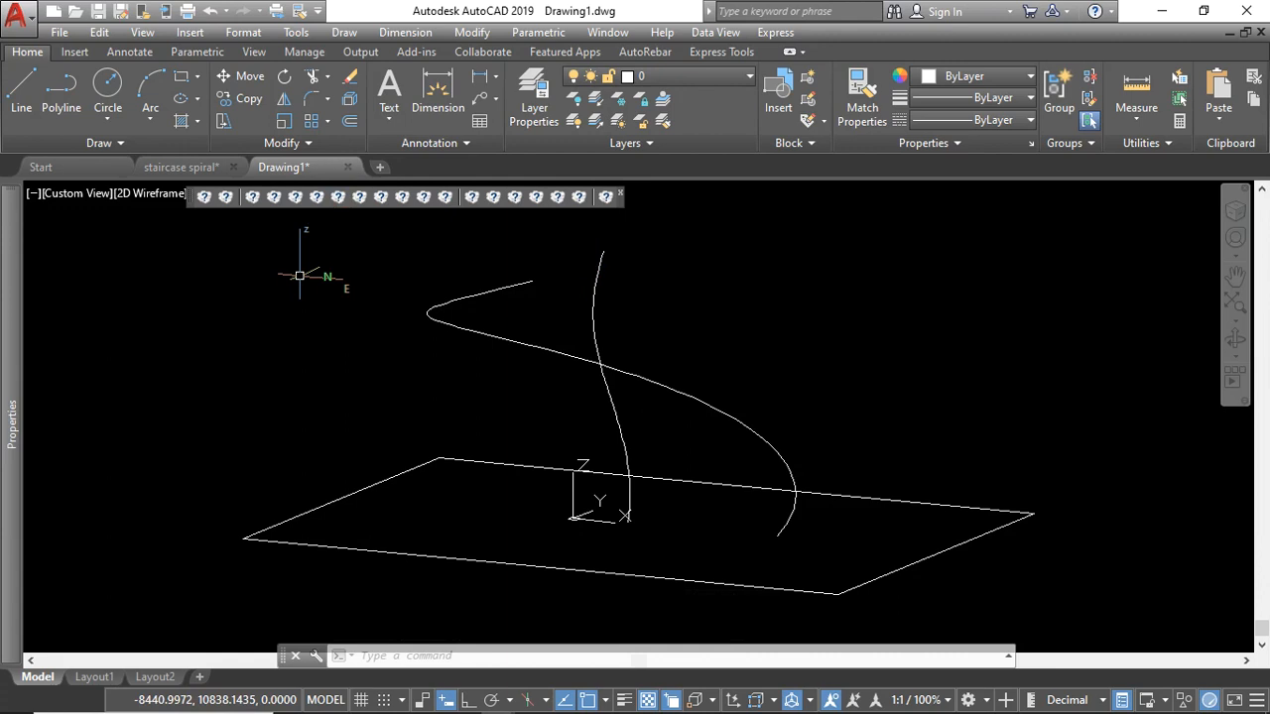
Step: Divide the inner helix into 20 equal segments with the Divide command
{"action": "left_click", "coordinate": [162, 145]}
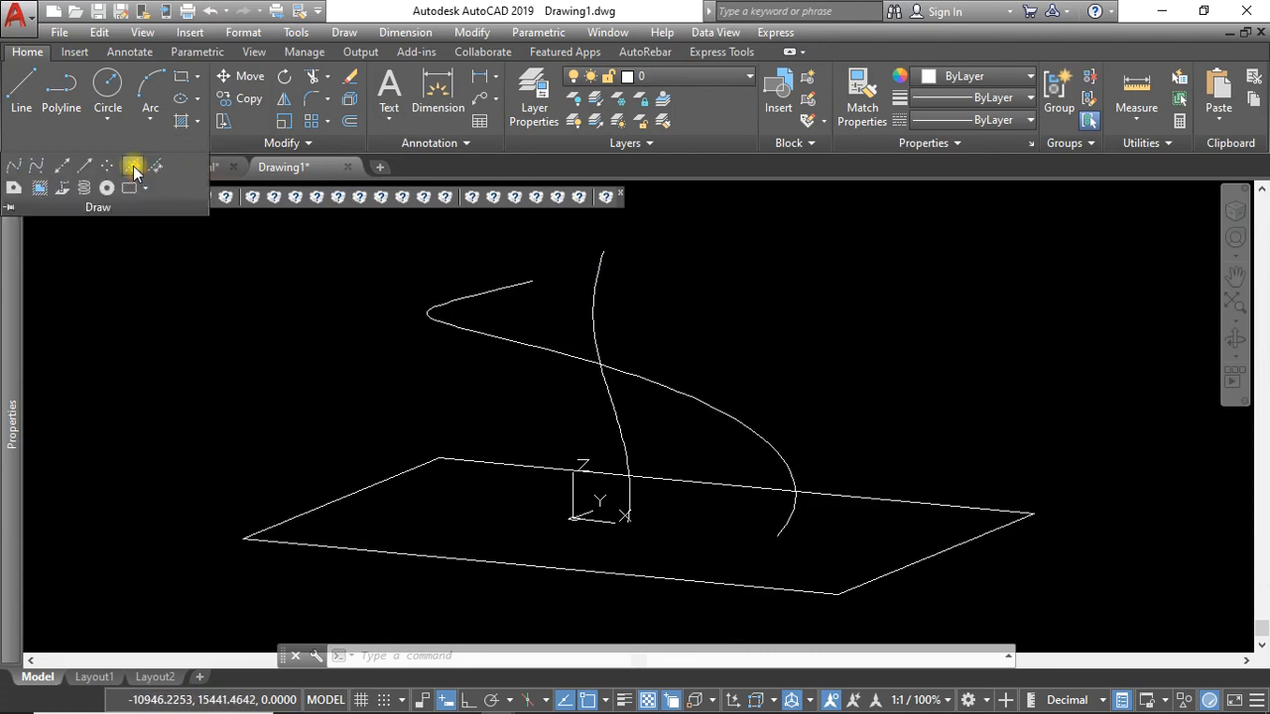
{"action": "left_click", "coordinate": [134, 167]}
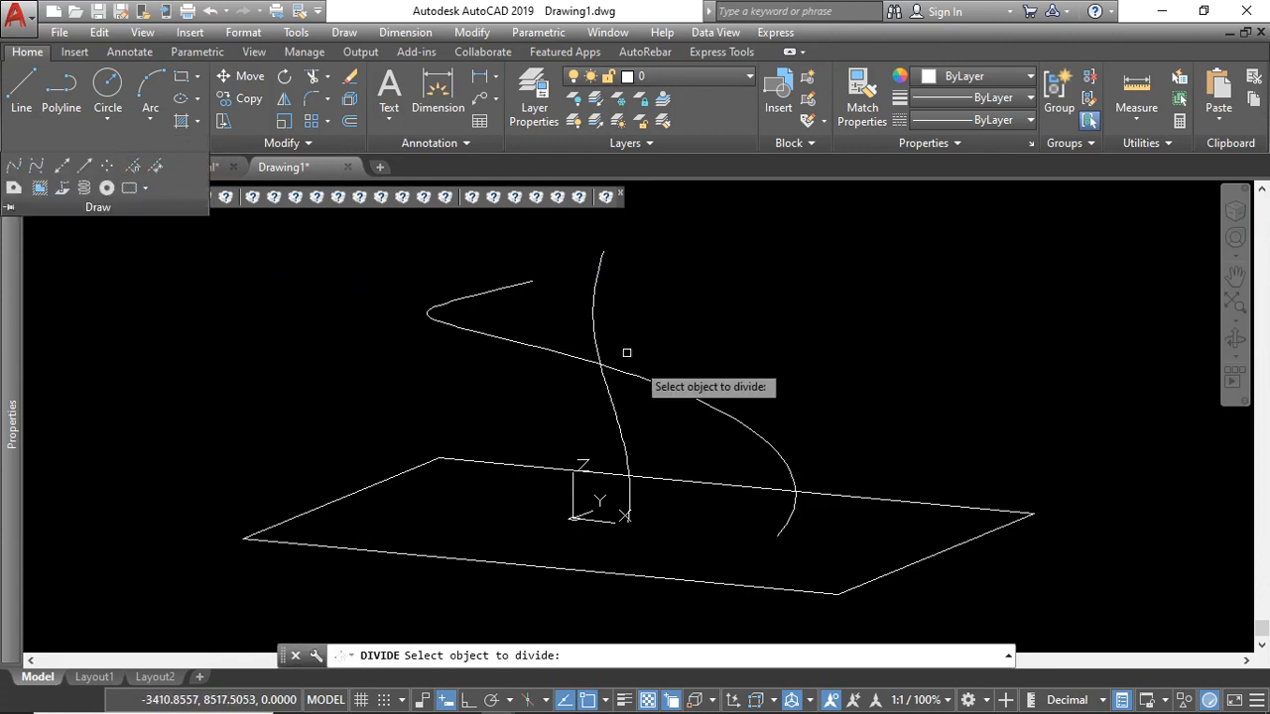
{"action": "left_click", "coordinate": [617, 425]}
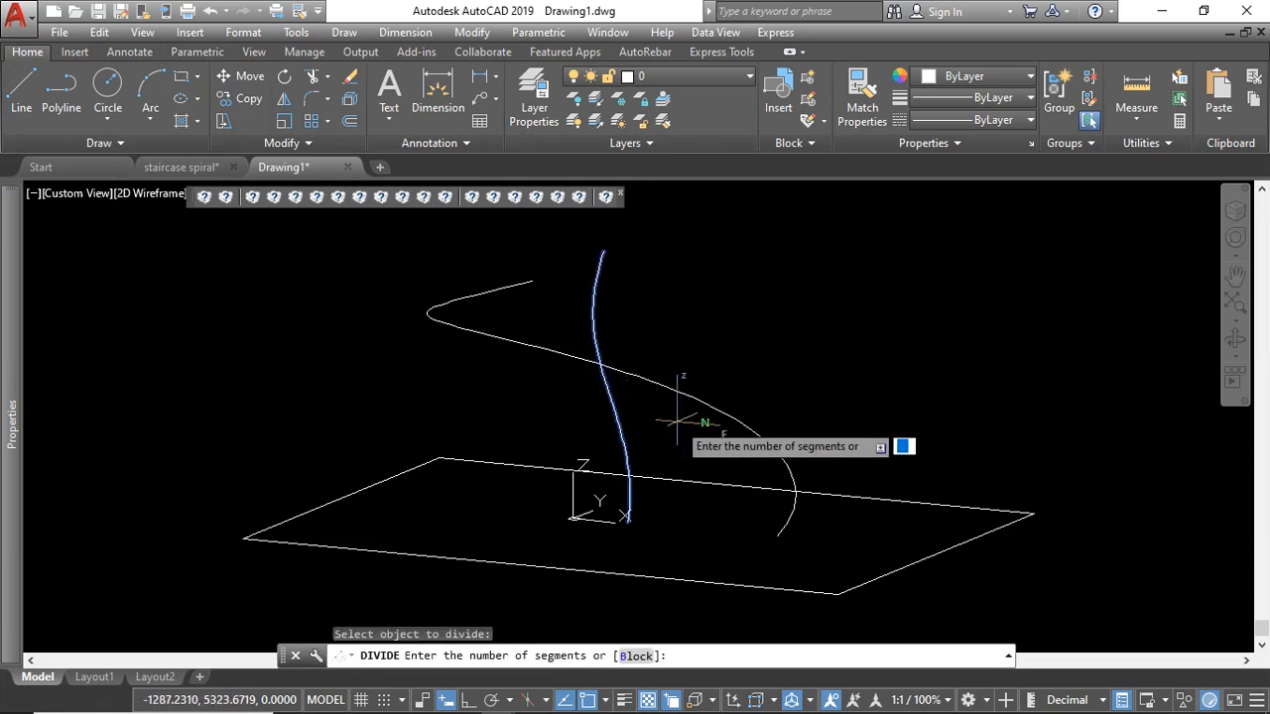
{"action": "key", "text": "Return"}
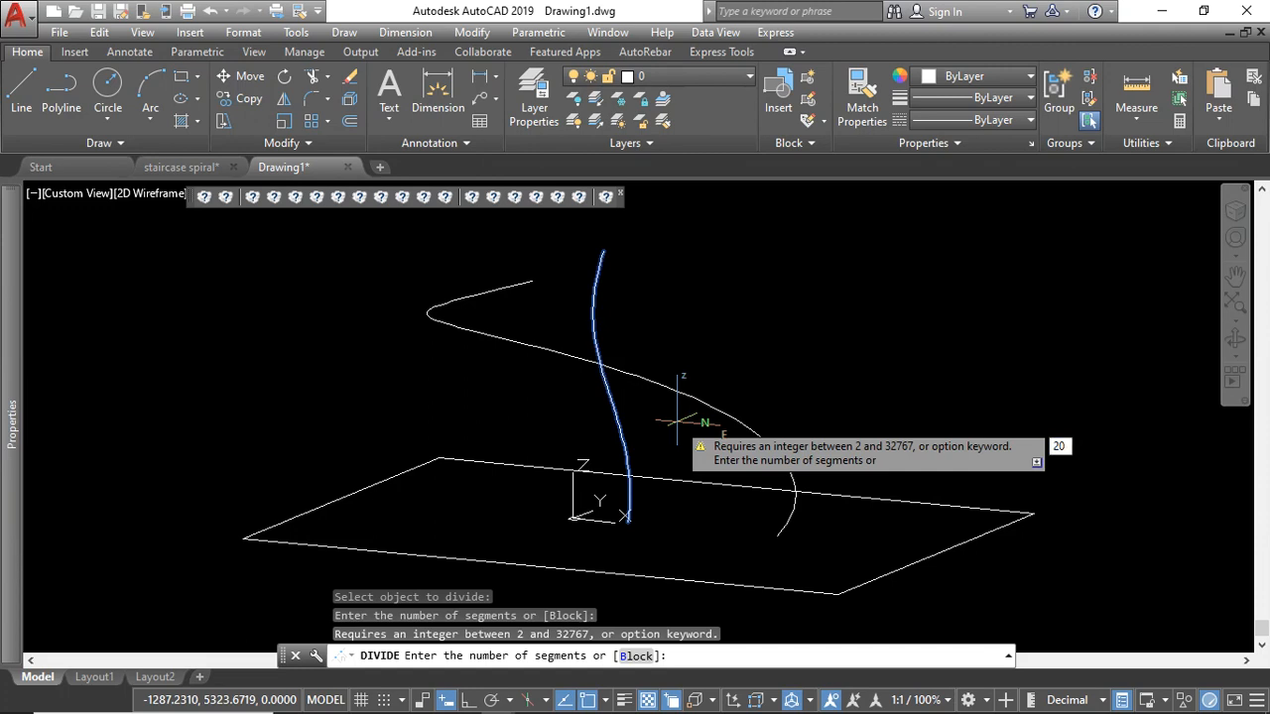
{"action": "key", "text": "Return"}
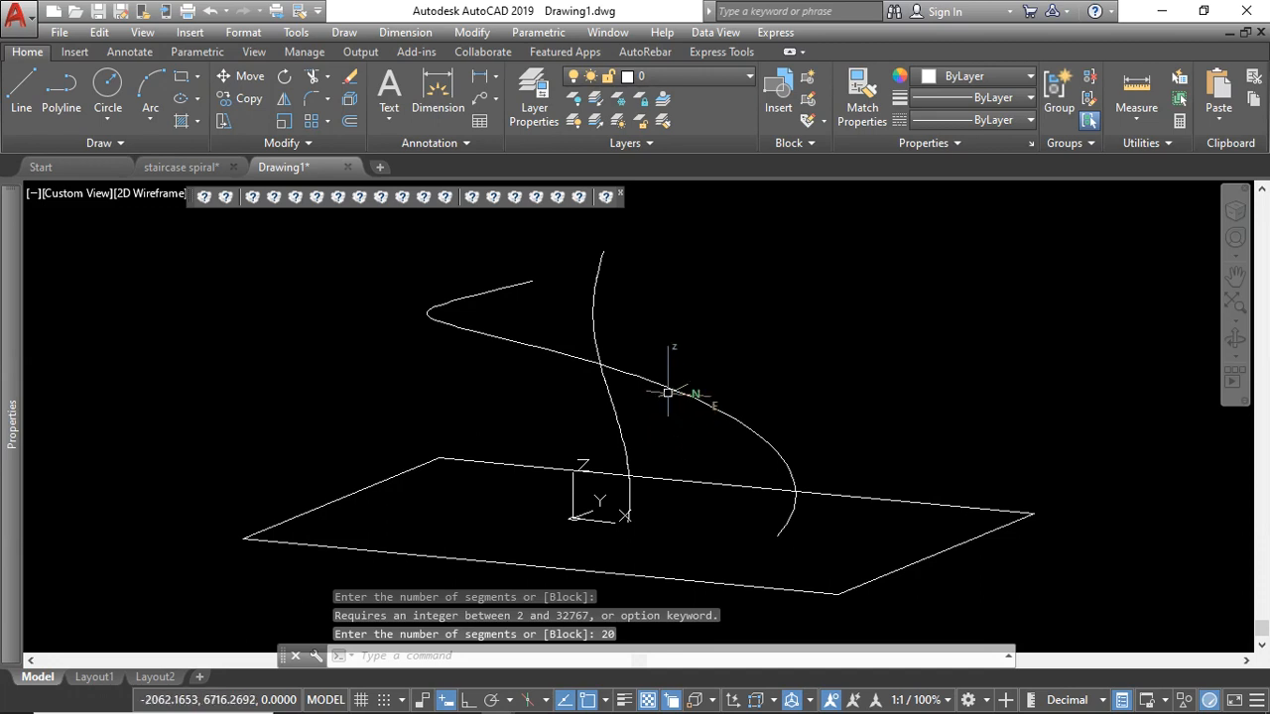
Step: Set the point style to a circle with a cross so the division points show on the helix
{"action": "left_click", "coordinate": [243, 32]}
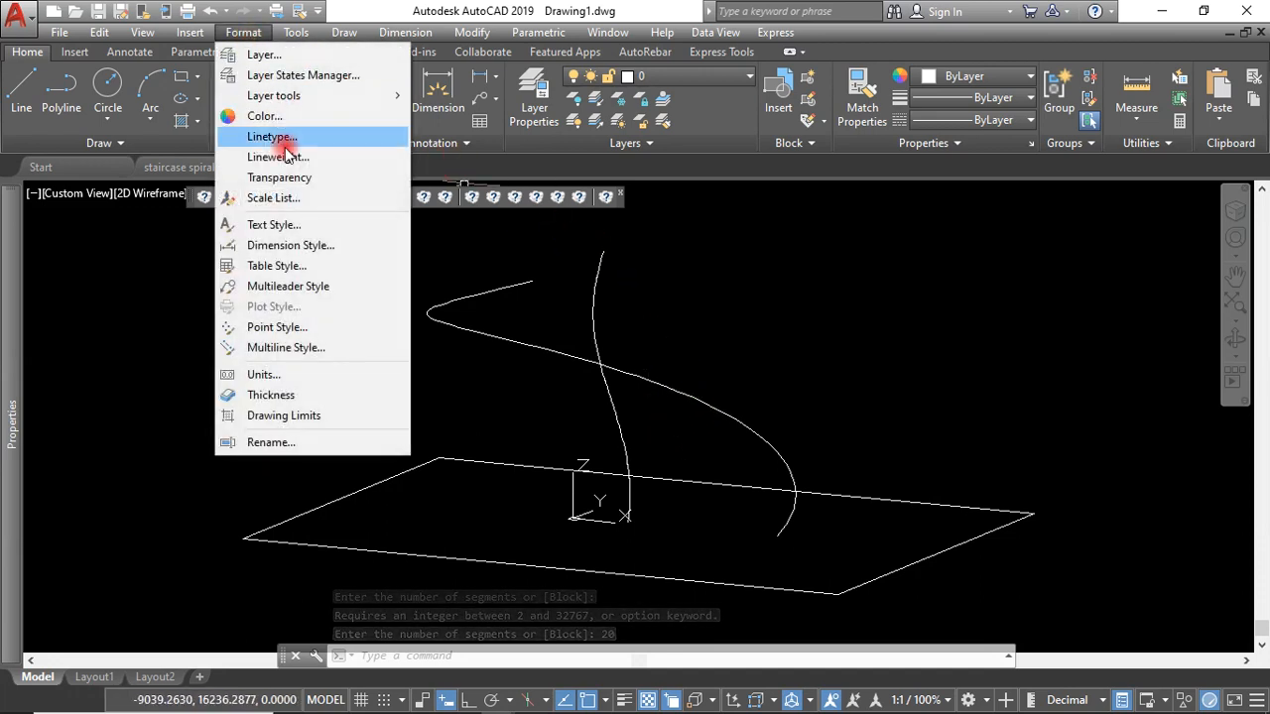
{"action": "left_click", "coordinate": [280, 332]}
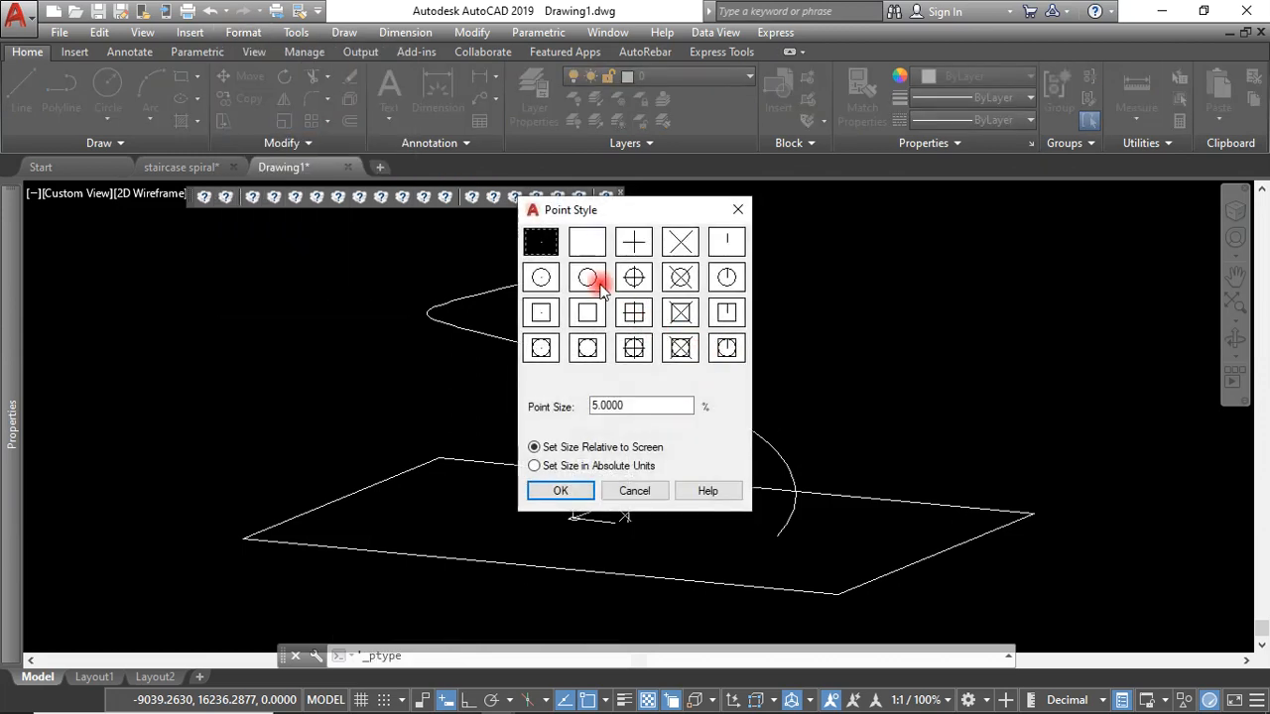
{"action": "left_click", "coordinate": [633, 278]}
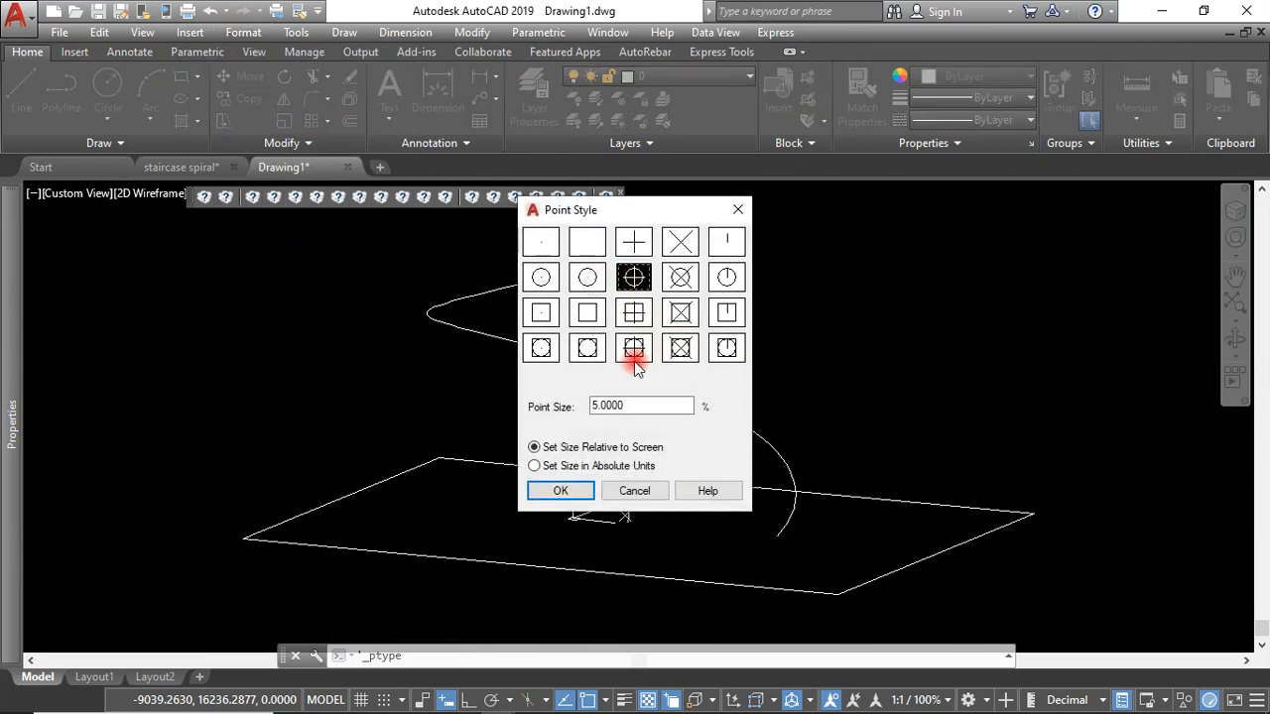
{"action": "left_click", "coordinate": [563, 490]}
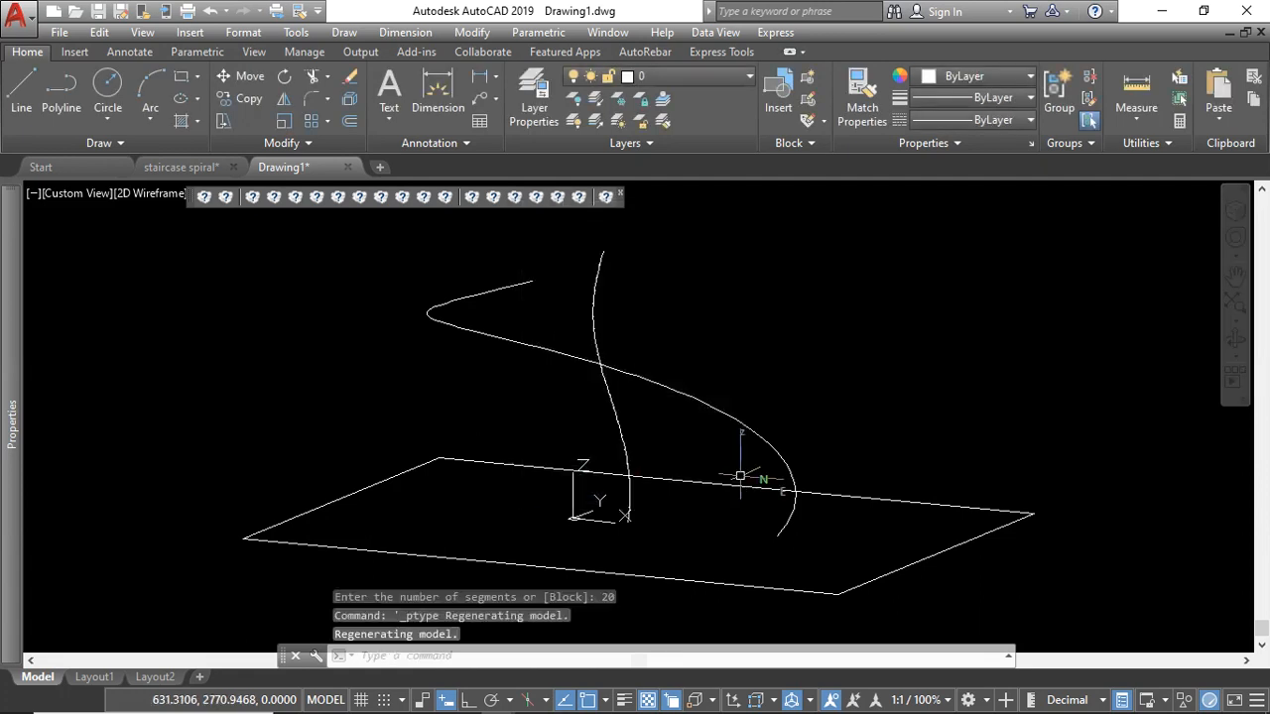
{"action": "scroll", "coordinate": [599, 282], "scroll_direction": "up", "scroll_amount": 6}
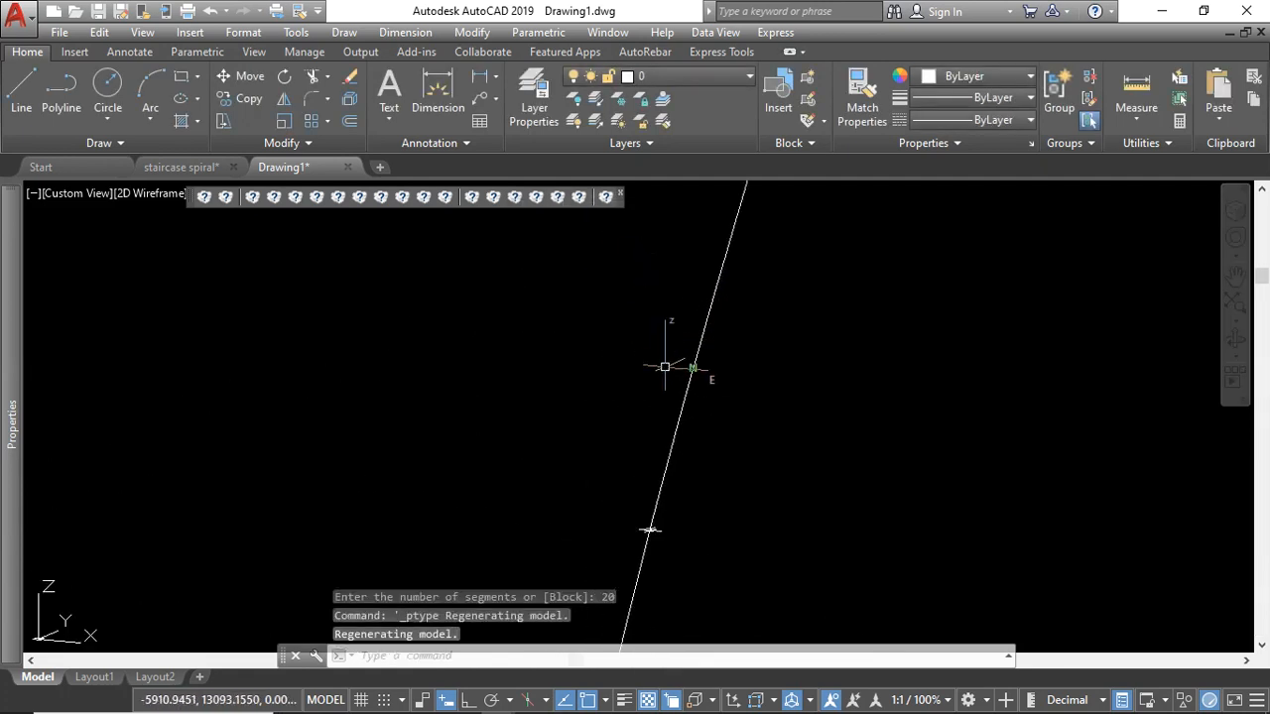
{"action": "scroll", "coordinate": [685, 407], "scroll_direction": "down", "scroll_amount": 8}
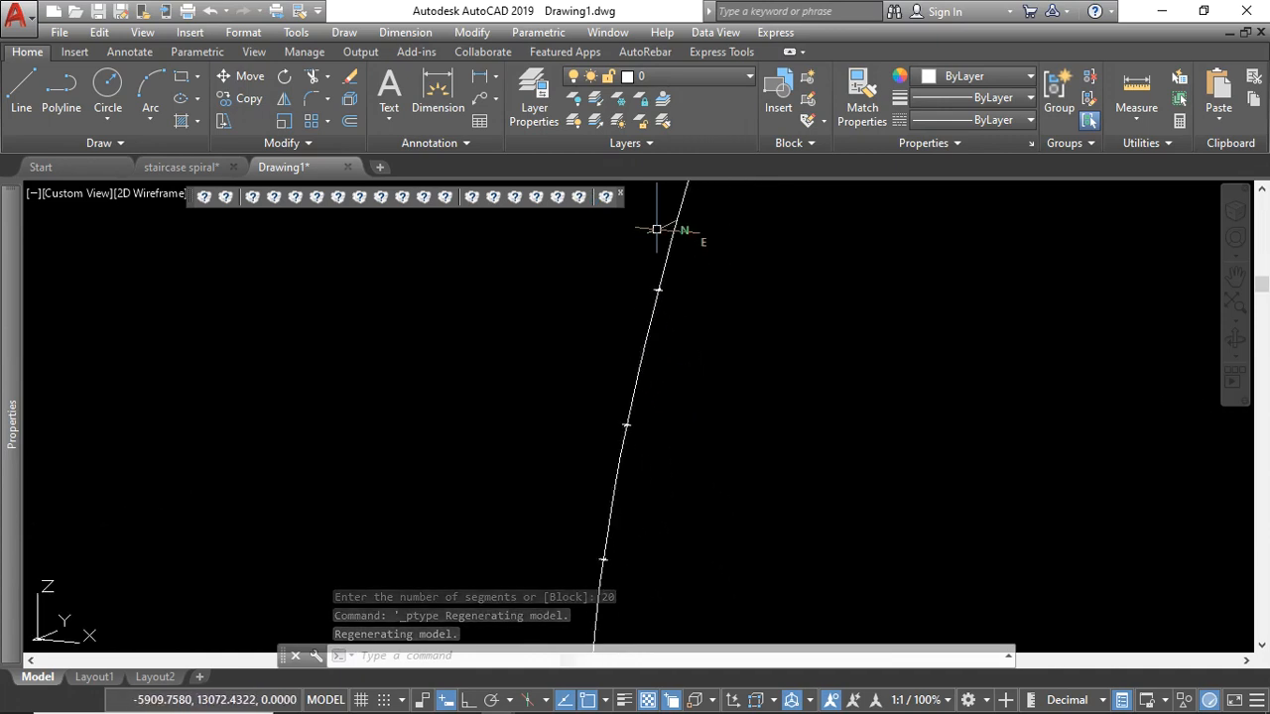
{"action": "scroll", "coordinate": [728, 480], "scroll_direction": "up", "scroll_amount": 5}
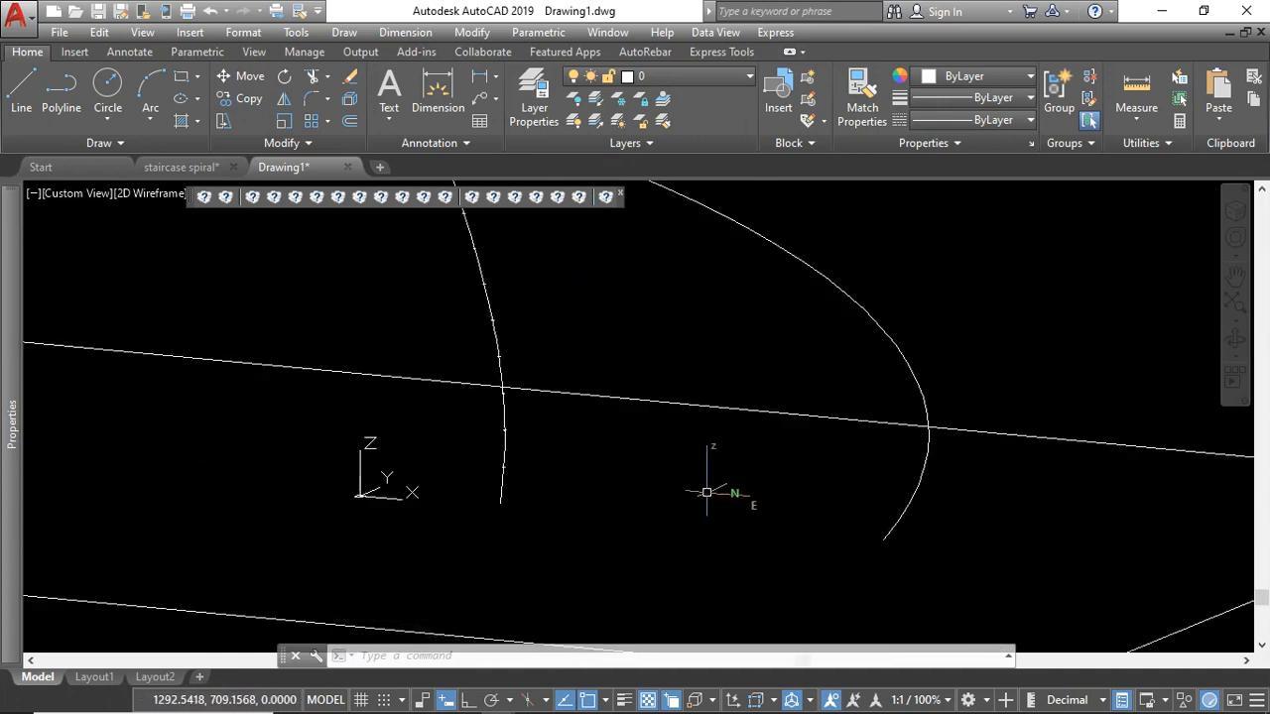
{"action": "scroll", "coordinate": [765, 483], "scroll_direction": "down", "scroll_amount": 5}
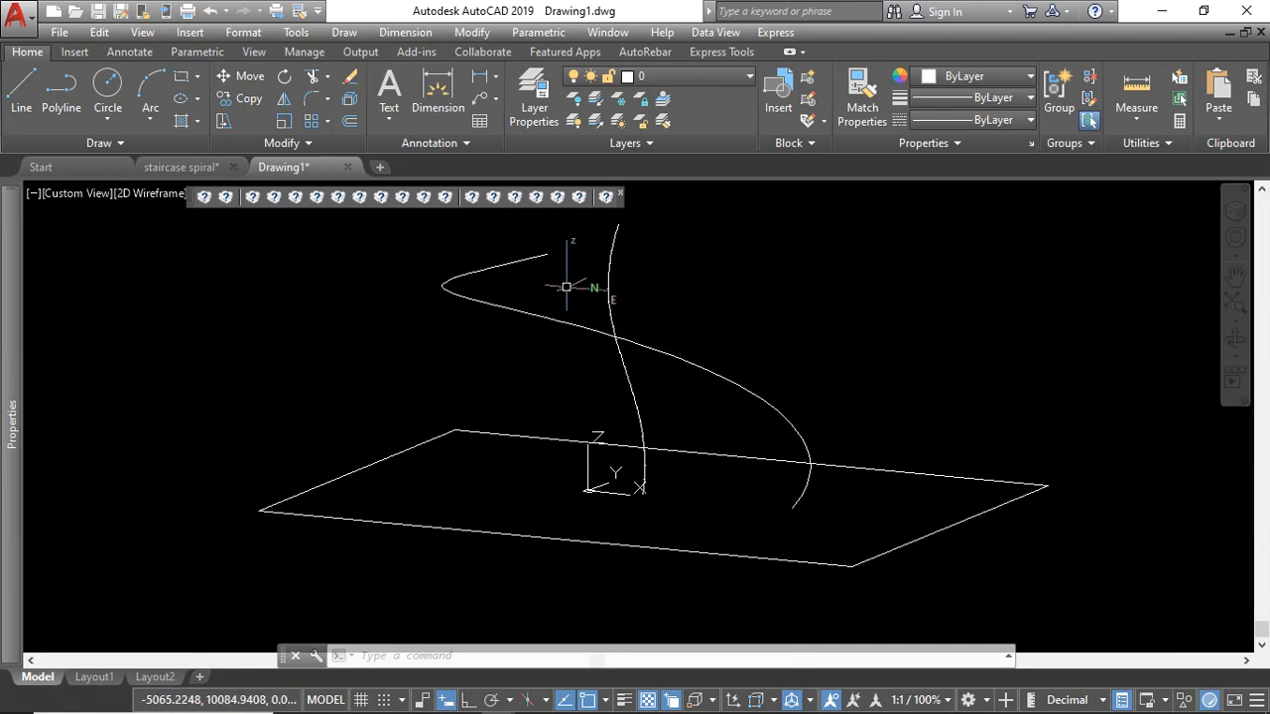
{"action": "left_click", "coordinate": [434, 254]}
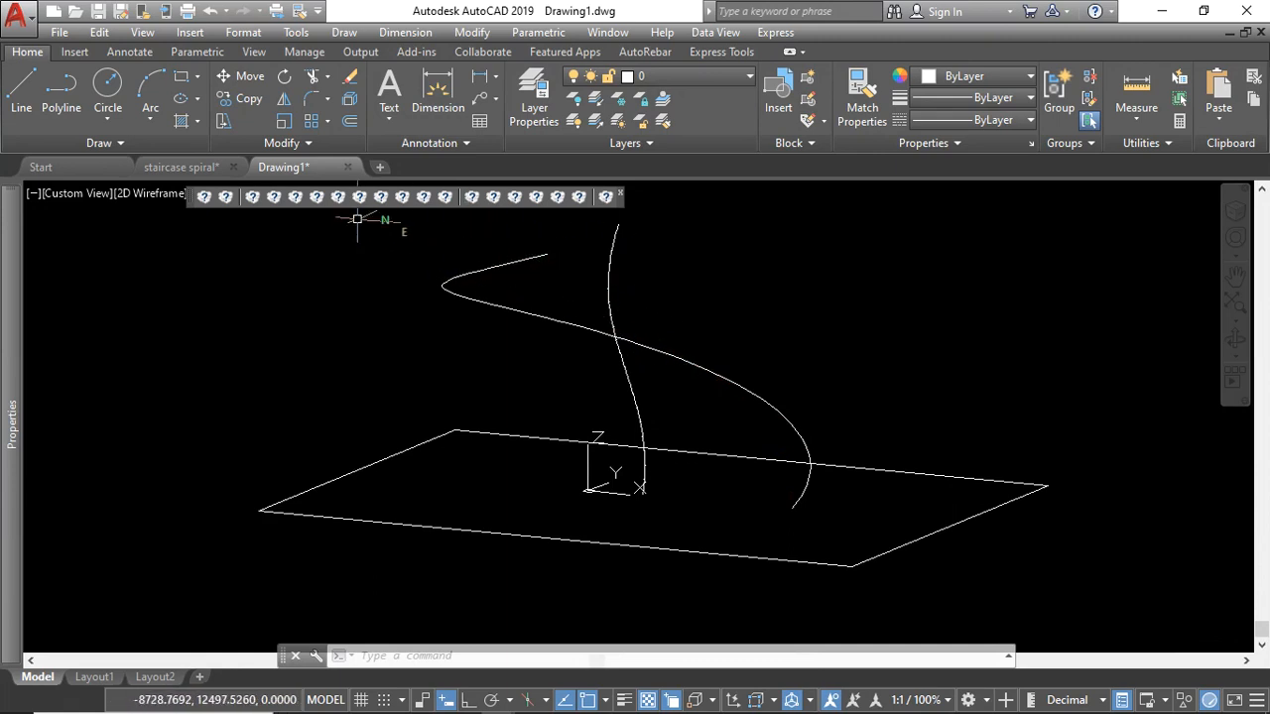
Step: Divide the outer helix into 20 equal segments with the Divide command
{"action": "left_click", "coordinate": [148, 143]}
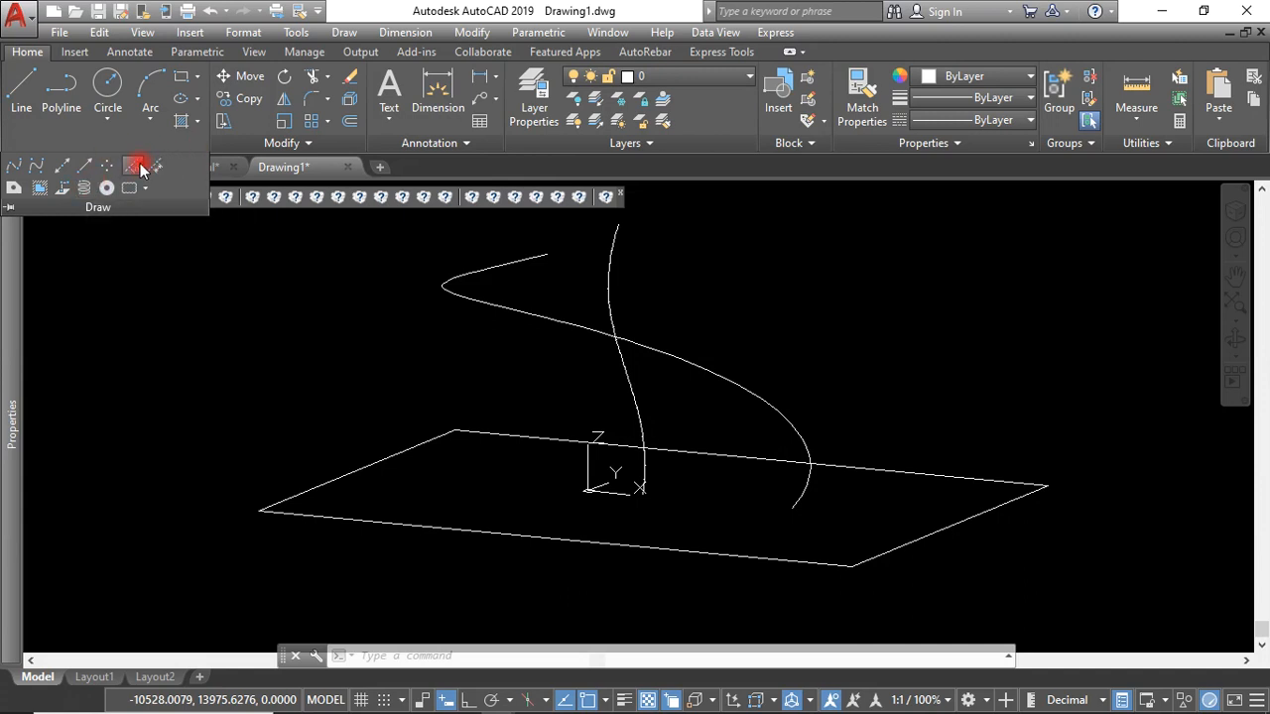
{"action": "left_click", "coordinate": [137, 167]}
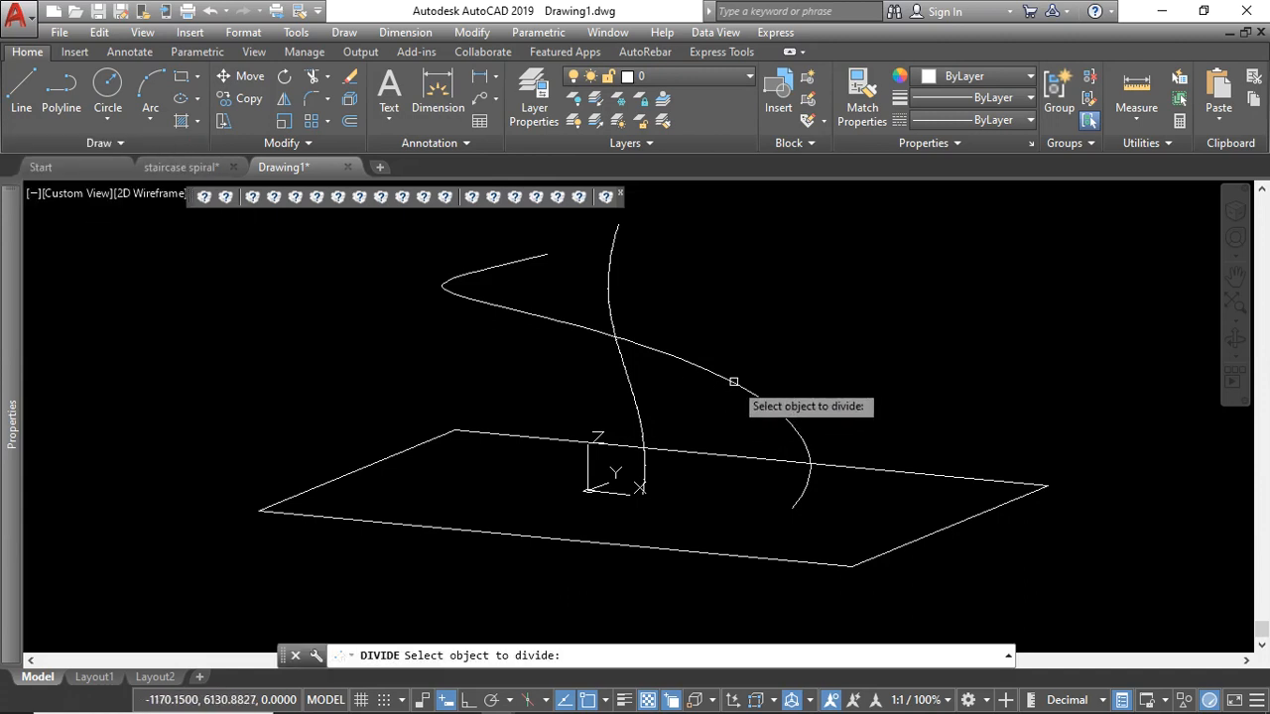
{"action": "left_click", "coordinate": [734, 381]}
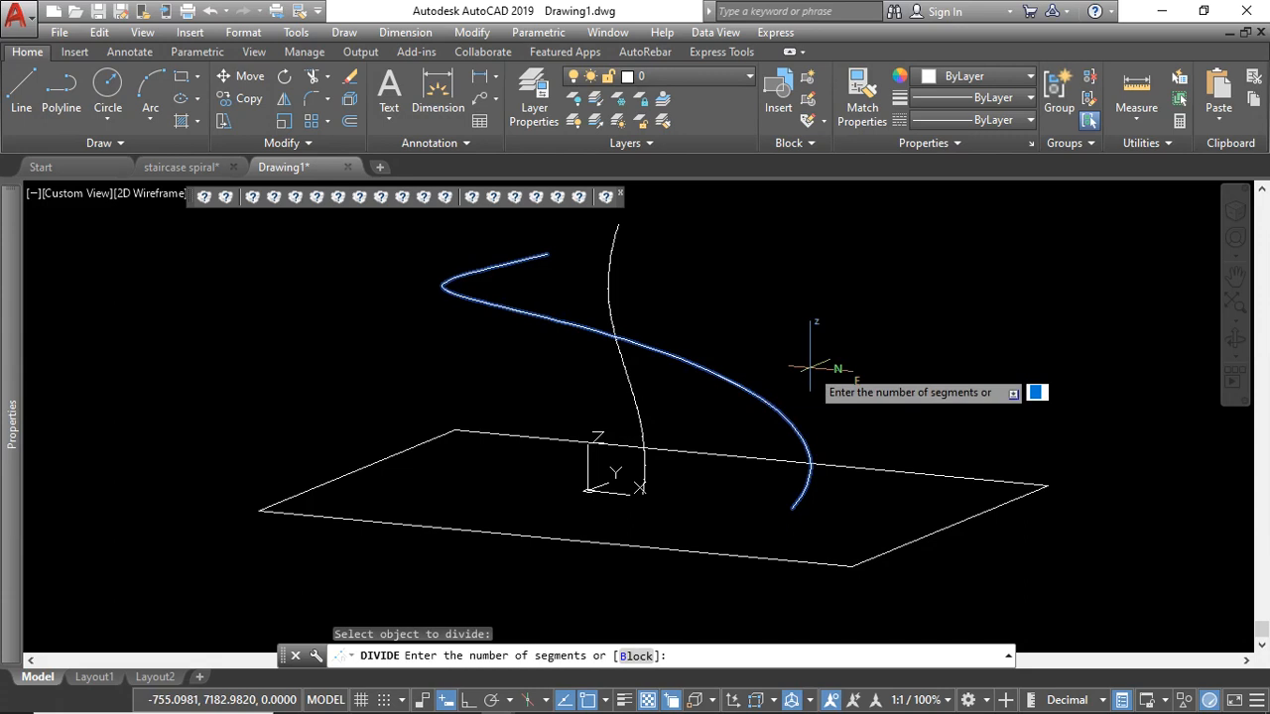
{"action": "key", "text": "Return"}
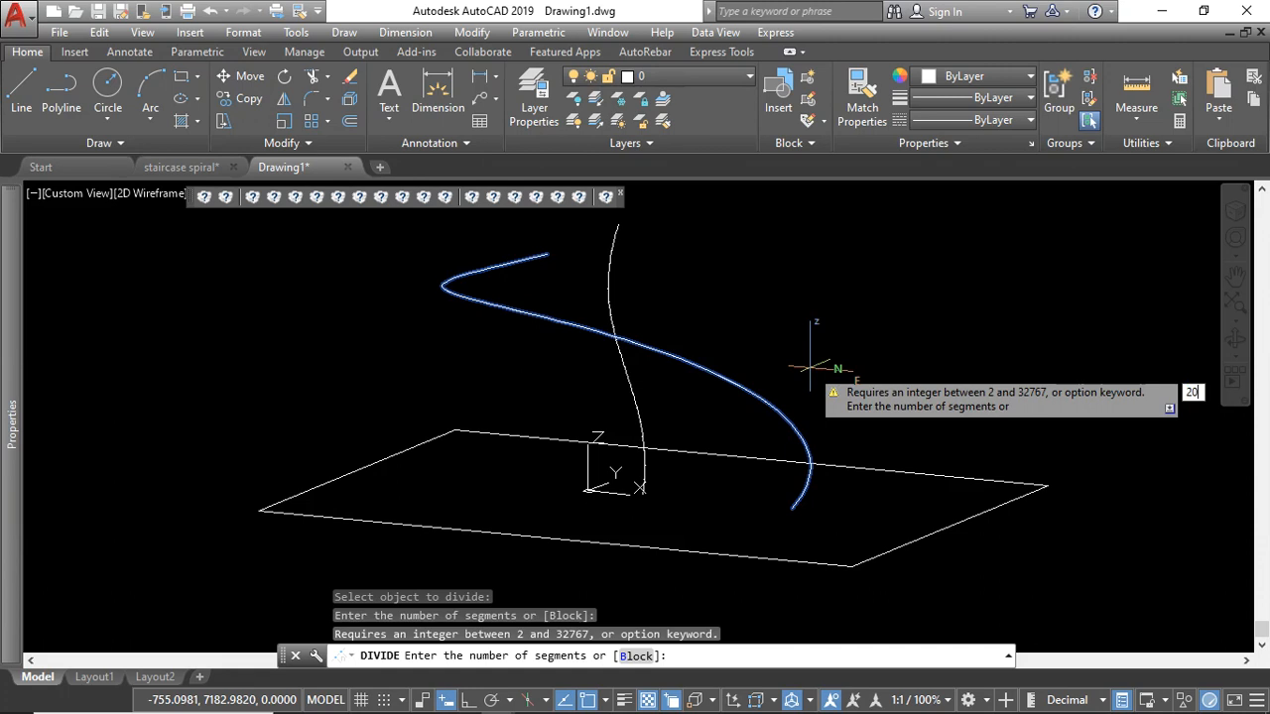
{"action": "key", "text": "Return"}
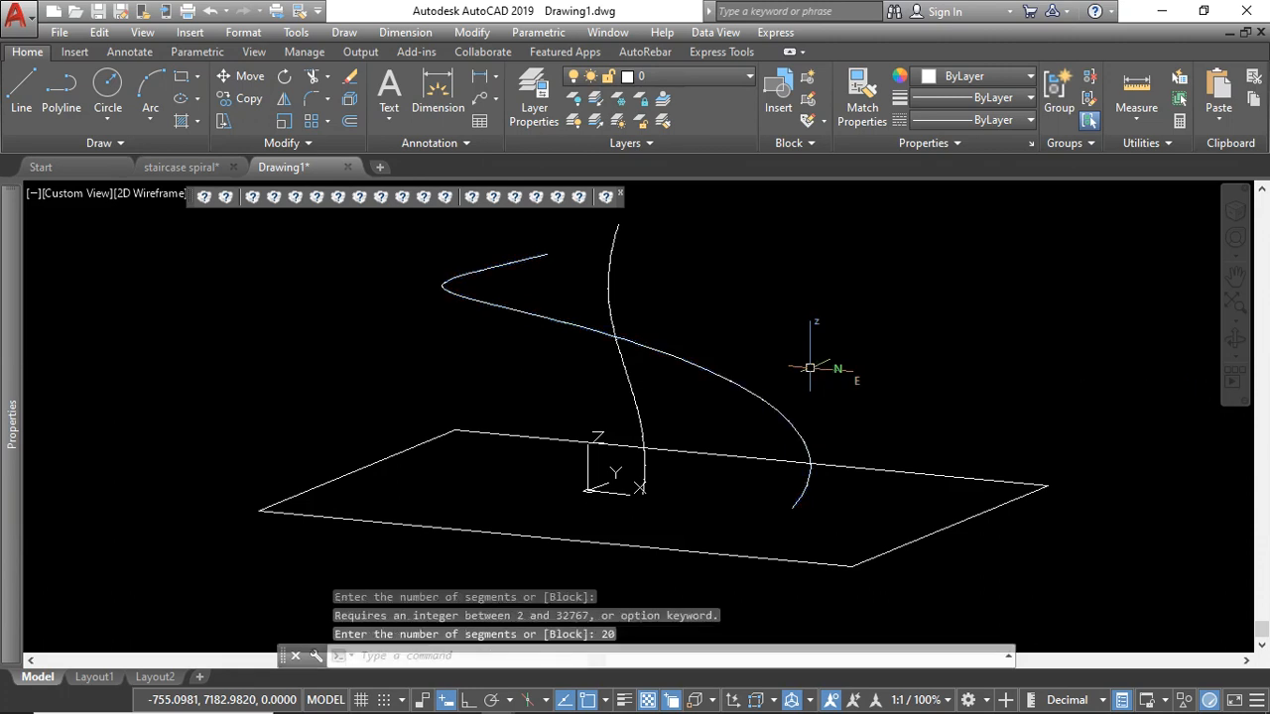
Step: Set the point size in absolute units so the division markers show on both helices
{"action": "scroll", "coordinate": [586, 227], "scroll_direction": "up", "scroll_amount": 10}
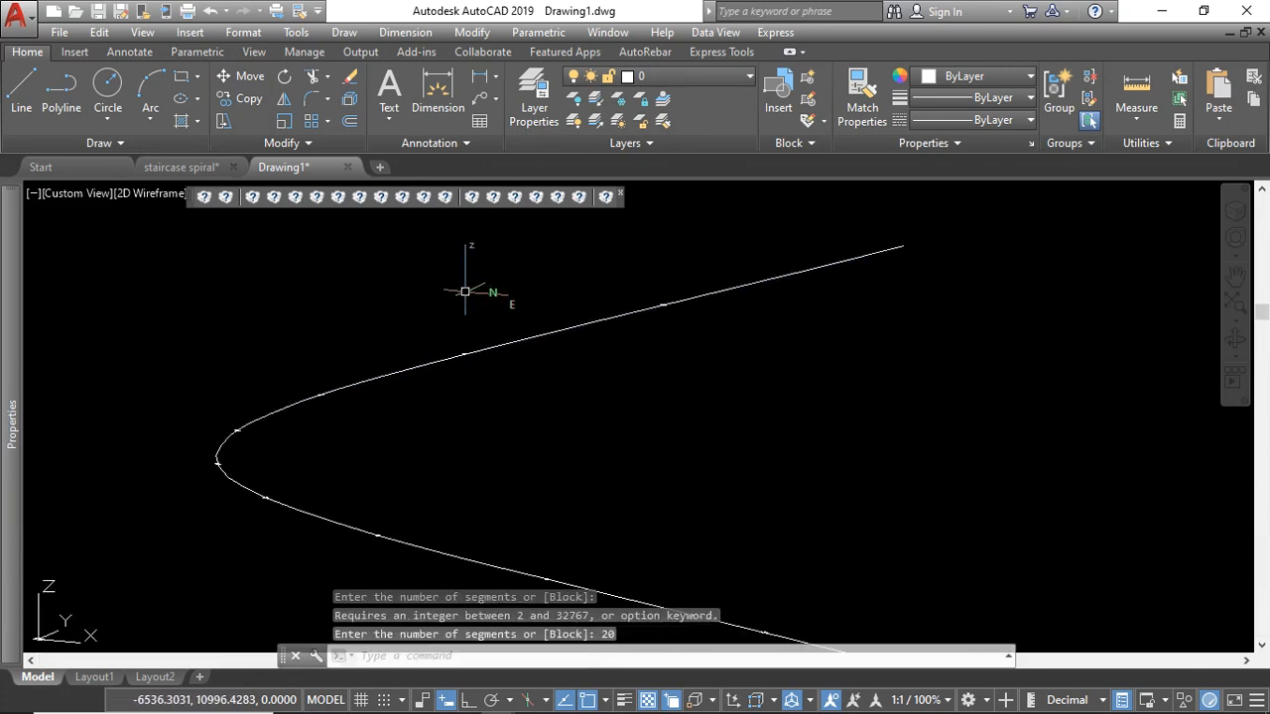
{"action": "scroll", "coordinate": [635, 295], "scroll_direction": "up", "scroll_amount": 8}
{"action": "scroll", "coordinate": [586, 323], "scroll_direction": "down", "scroll_amount": 2}
{"action": "scroll", "coordinate": [593, 318], "scroll_direction": "up", "scroll_amount": 4}
{"action": "scroll", "coordinate": [592, 325], "scroll_direction": "down", "scroll_amount": 8}
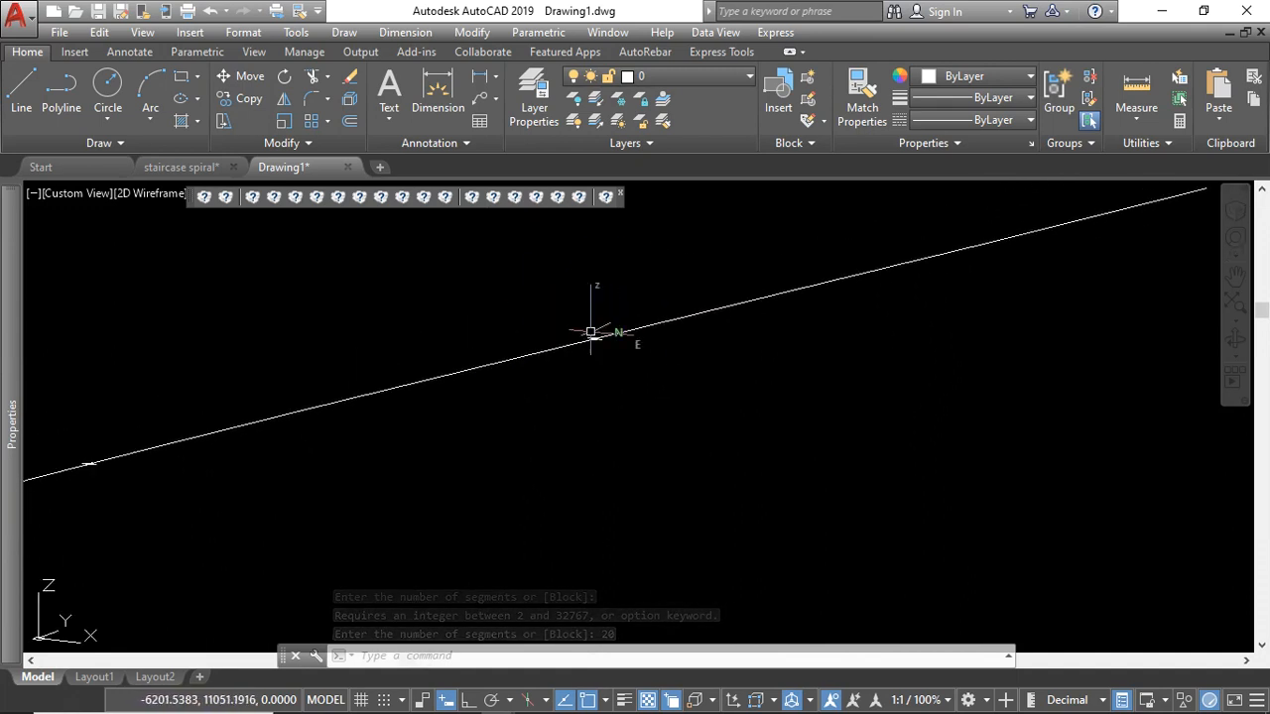
{"action": "left_click", "coordinate": [242, 33]}
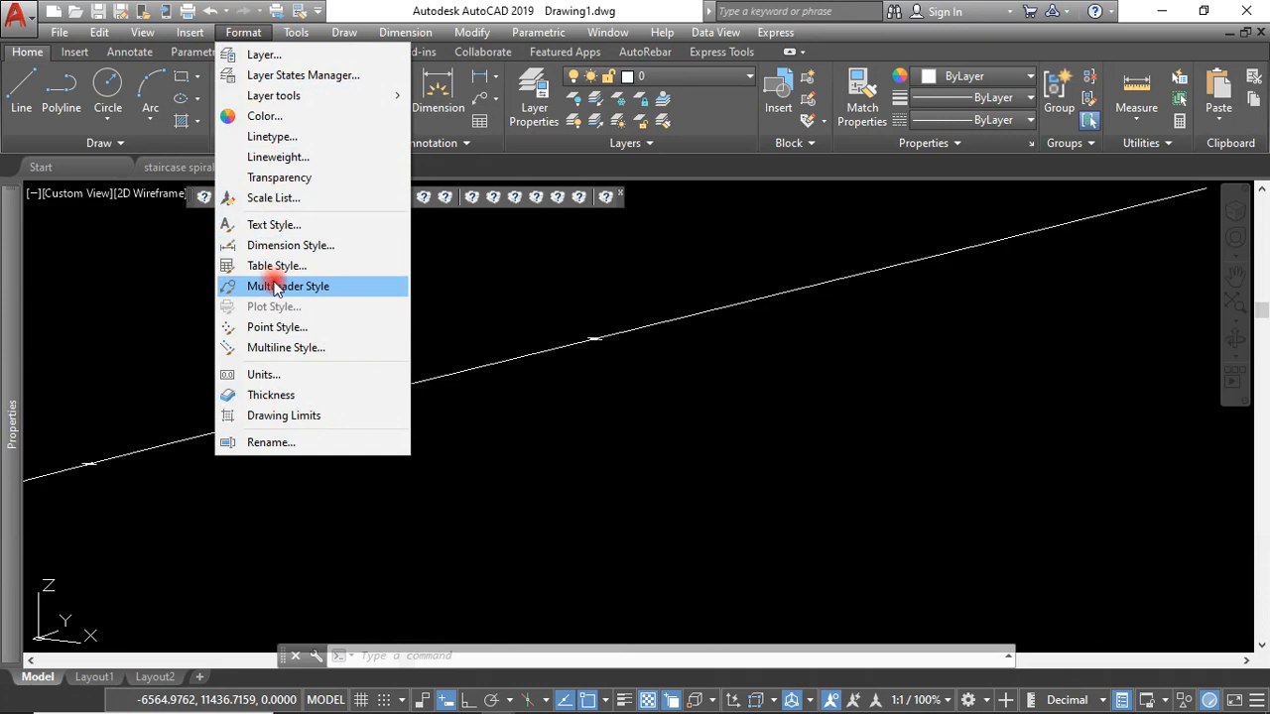
{"action": "left_click", "coordinate": [289, 328]}
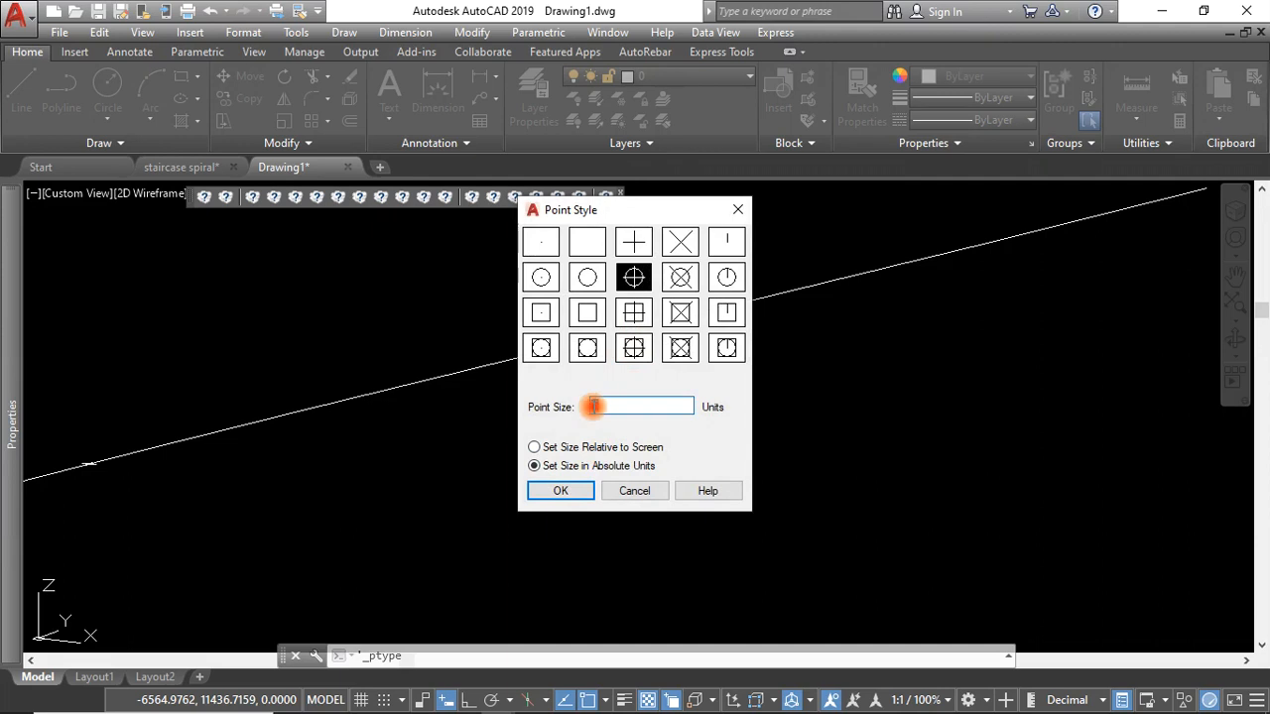
{"action": "left_click", "coordinate": [585, 488]}
{"action": "scroll", "coordinate": [676, 376], "scroll_direction": "down", "scroll_amount": 10}
{"action": "scroll", "coordinate": [880, 518], "scroll_direction": "up", "scroll_amount": 2}
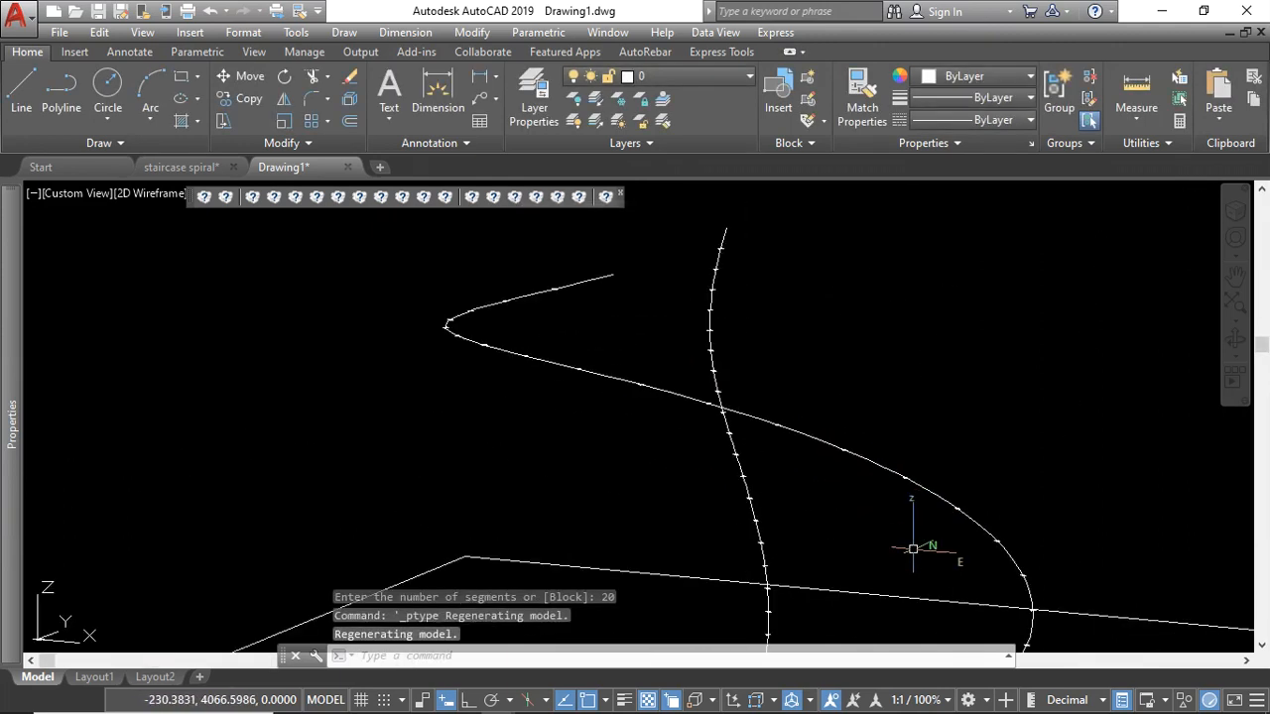
{"action": "scroll", "coordinate": [721, 423], "scroll_direction": "down", "scroll_amount": 2}
{"action": "scroll", "coordinate": [819, 589], "scroll_direction": "up", "scroll_amount": 4}
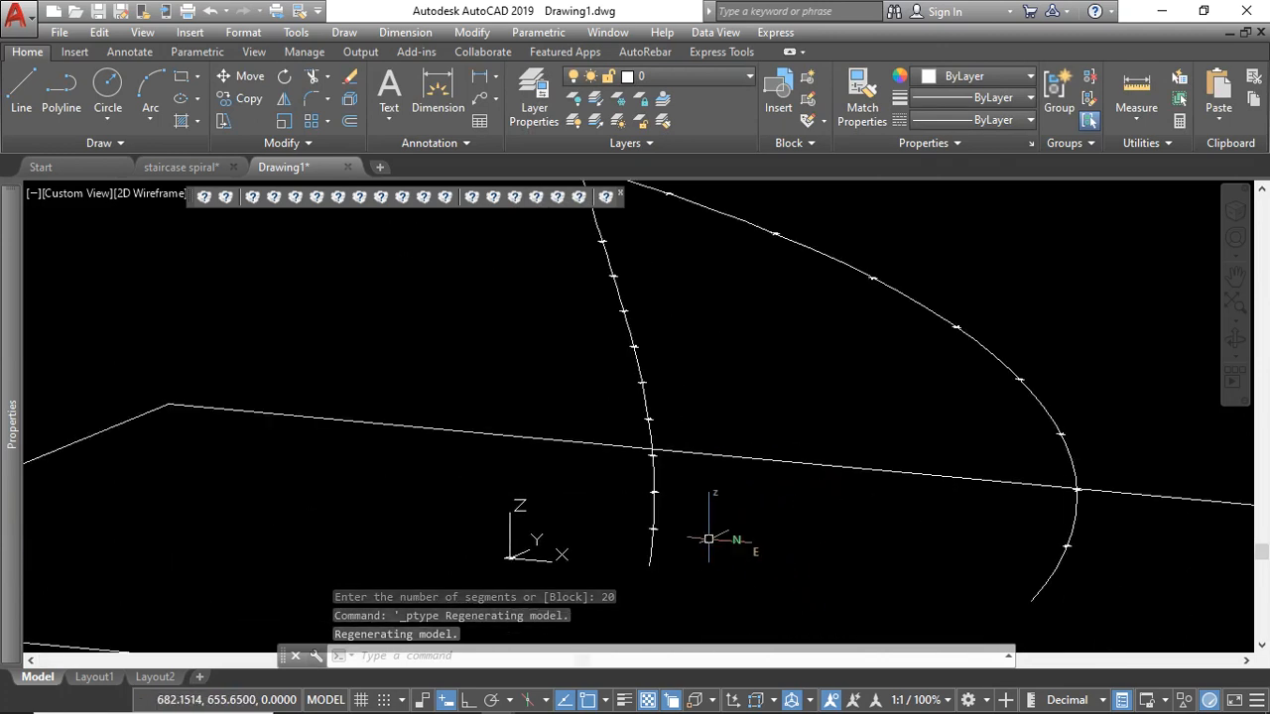
{"action": "scroll", "coordinate": [704, 517], "scroll_direction": "down", "scroll_amount": 2}
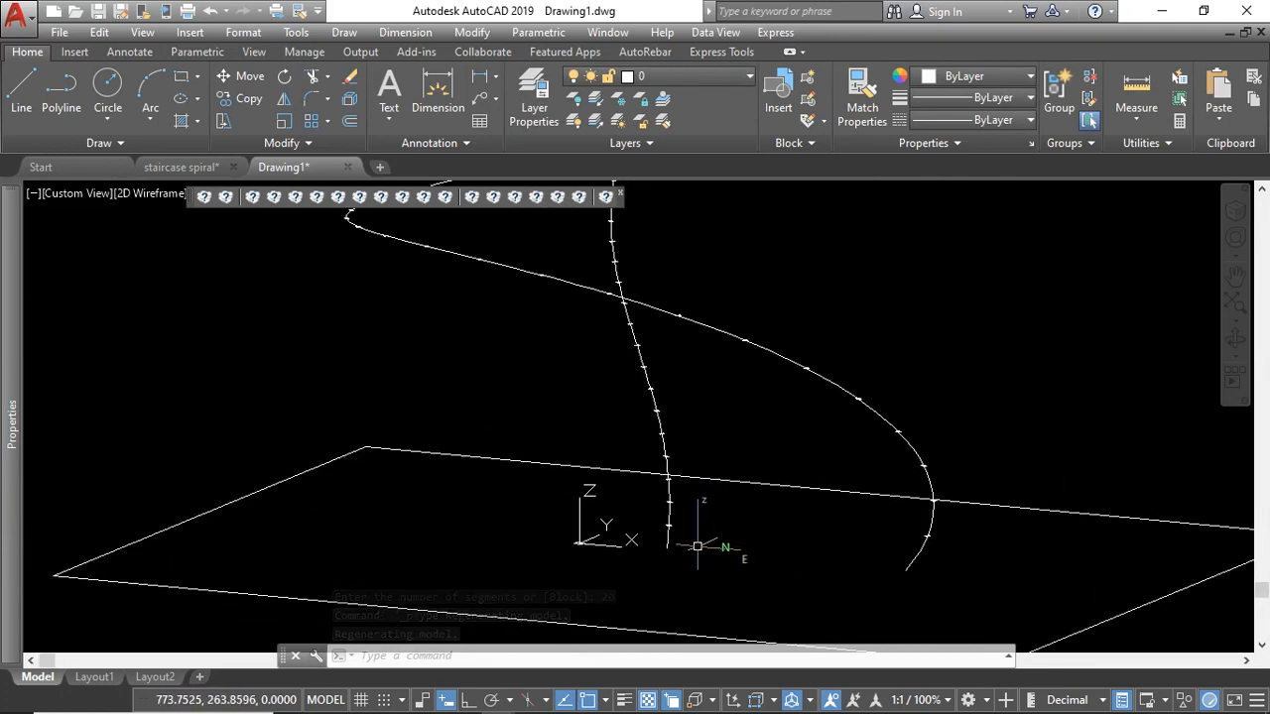
Step: Examine how the lower division points of the inner and outer helices pair up by highlighting matching points
{"action": "scroll", "coordinate": [678, 510], "scroll_direction": "down", "scroll_amount": 2}
{"action": "scroll", "coordinate": [661, 449], "scroll_direction": "up", "scroll_amount": 3}
{"action": "middle_click_drag", "start_coordinate": [683, 495], "coordinate": [574, 469], "text": "shift"}
{"action": "left_click", "coordinate": [700, 478]}
{"action": "middle_click_drag", "start_coordinate": [714, 476], "coordinate": [461, 444], "text": "shift"}
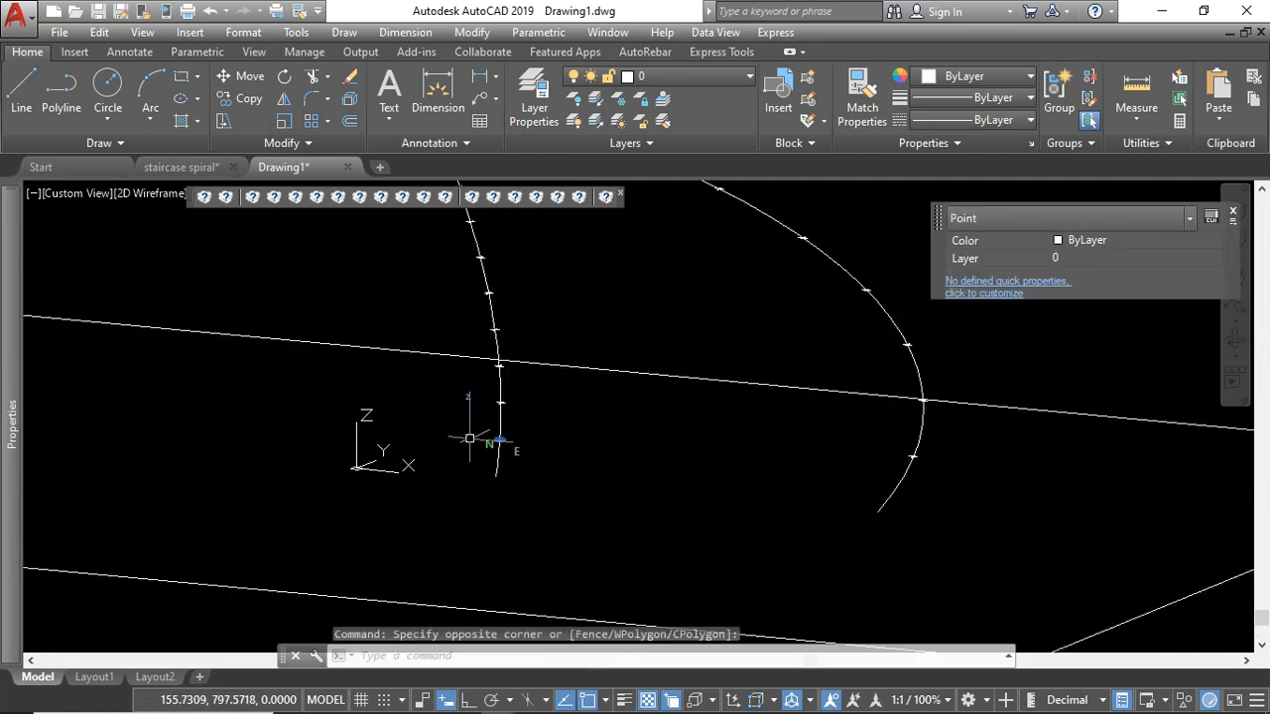
{"action": "left_click", "coordinate": [878, 454]}
{"action": "left_click", "coordinate": [966, 474]}
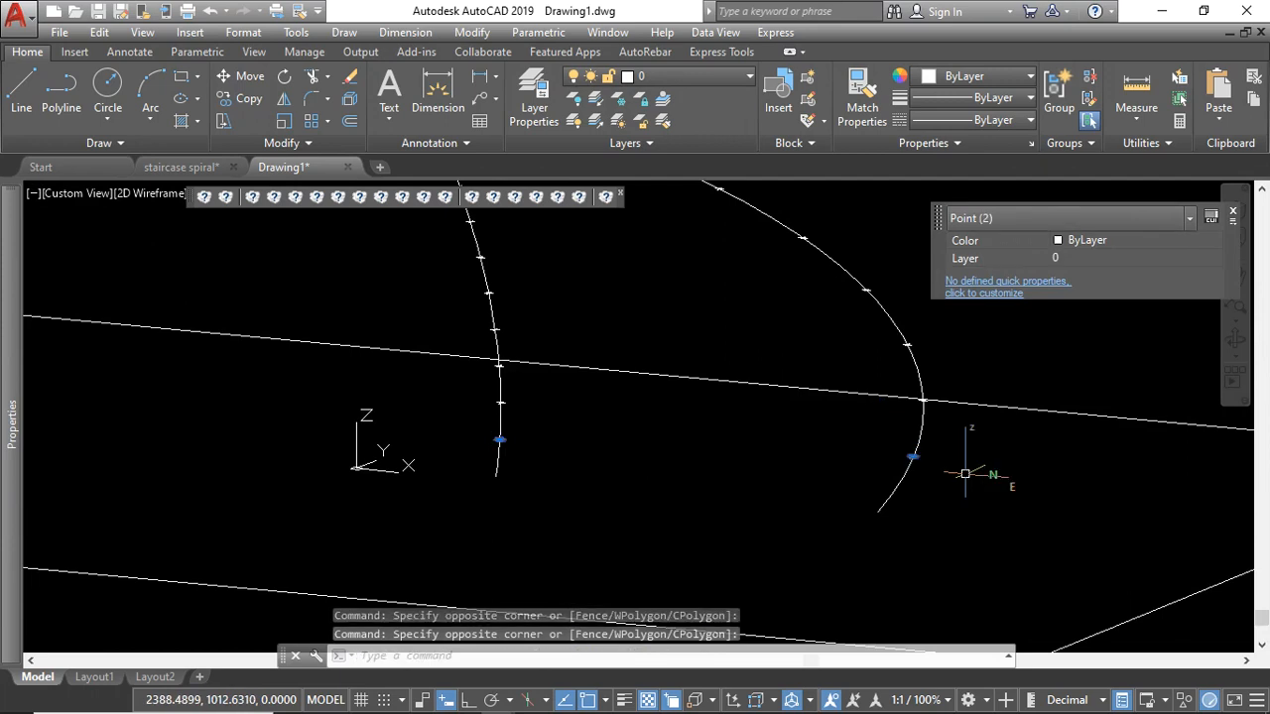
{"action": "left_click", "coordinate": [494, 387]}
{"action": "left_click", "coordinate": [585, 417]}
{"action": "left_click", "coordinate": [868, 336]}
{"action": "left_click", "coordinate": [930, 342]}
{"action": "key", "text": "Escape"}
{"action": "key", "text": "Escape"}
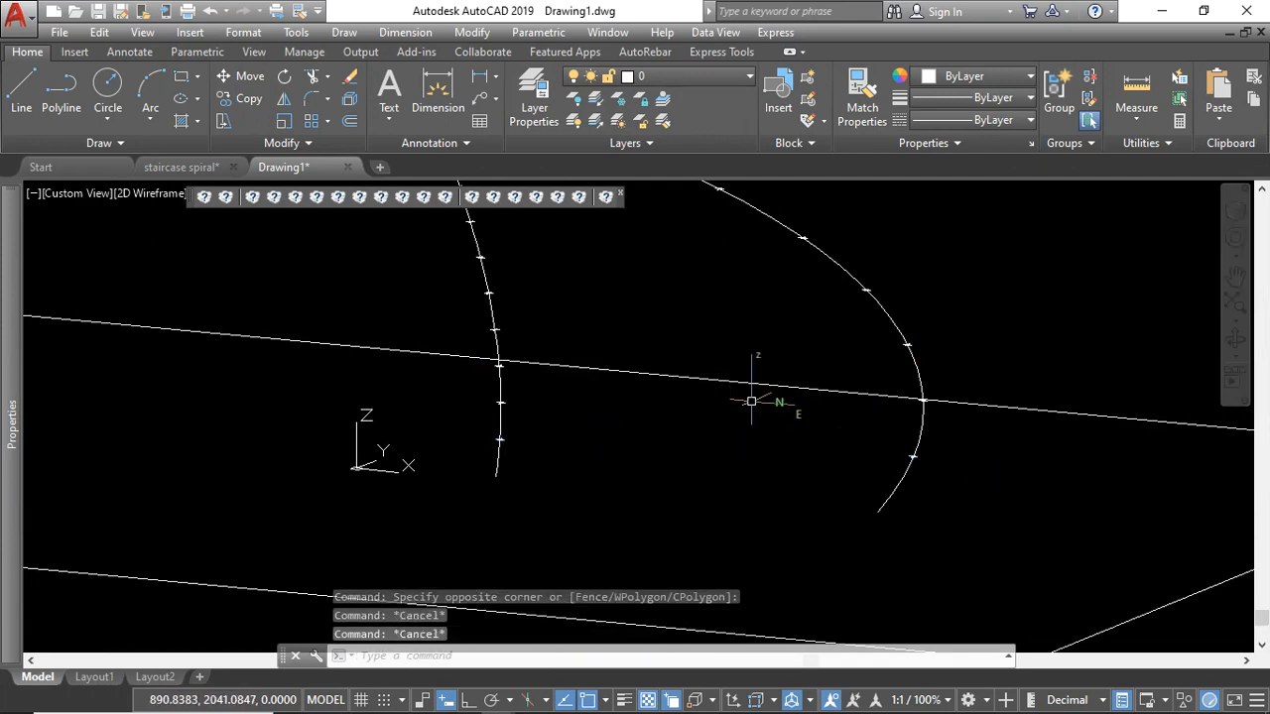
Step: Draw a line from the lowest division point on the inner helix to the lowest division point on the outer helix
{"action": "scroll", "coordinate": [704, 497], "scroll_direction": "down", "scroll_amount": 5}
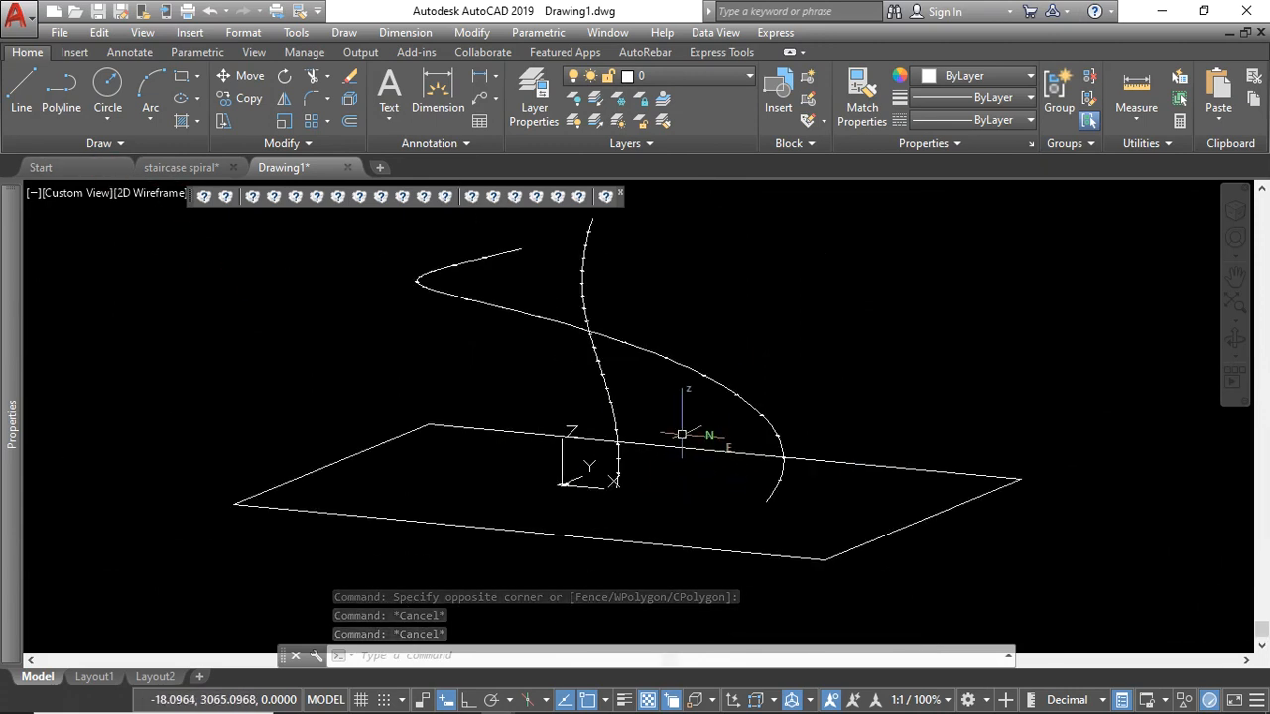
{"action": "left_click", "coordinate": [114, 145]}
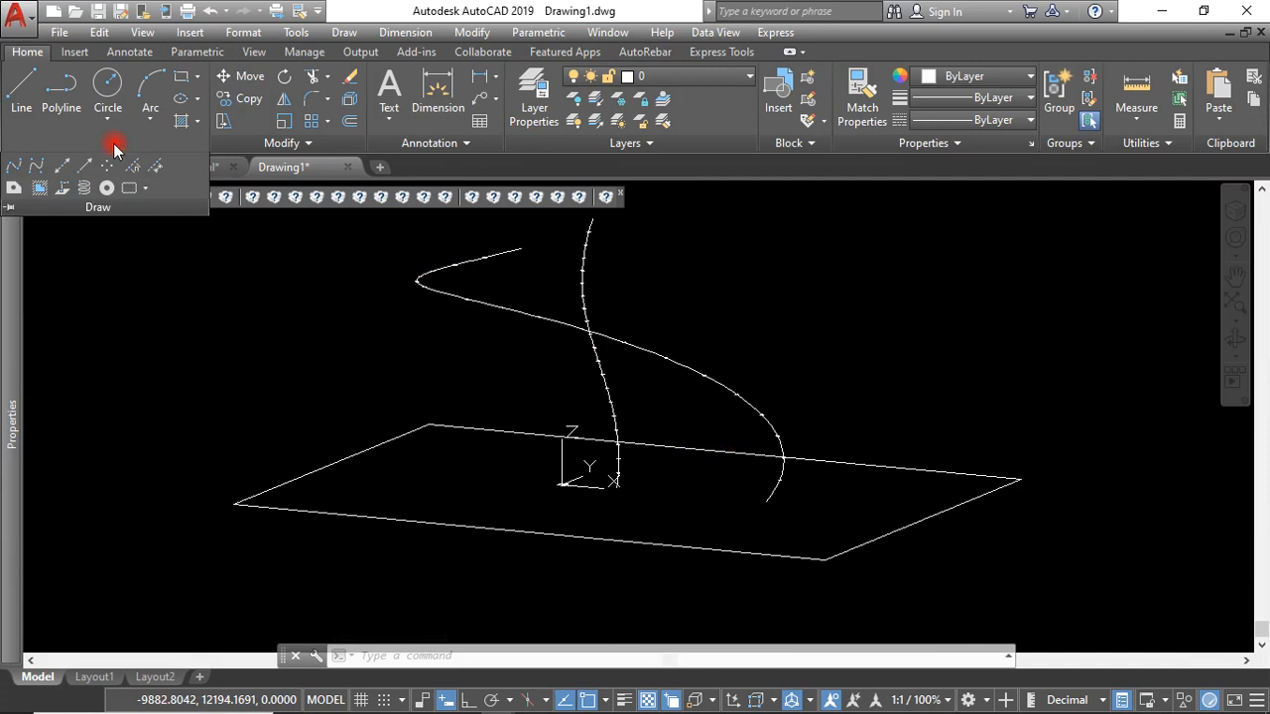
{"action": "left_click", "coordinate": [21, 87]}
{"action": "scroll", "coordinate": [622, 472], "scroll_direction": "up", "scroll_amount": 10}
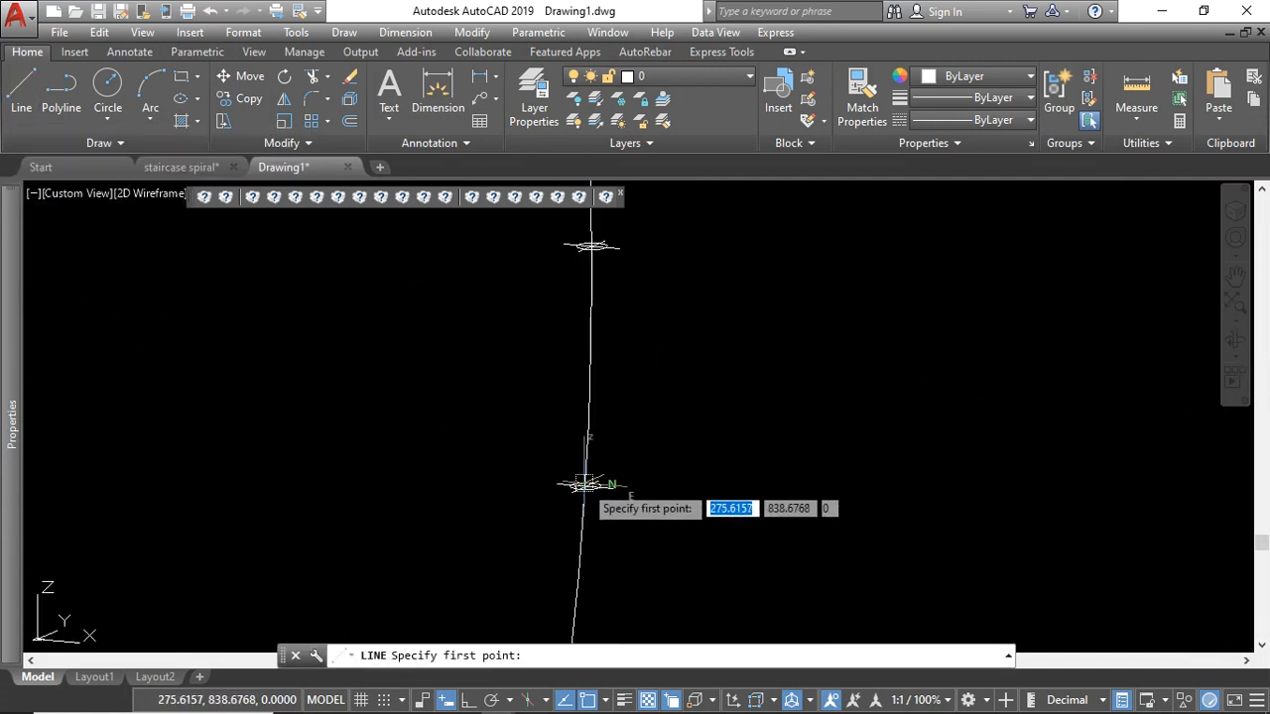
{"action": "left_click", "coordinate": [587, 485]}
{"action": "scroll", "coordinate": [731, 467], "scroll_direction": "up", "scroll_amount": 6}
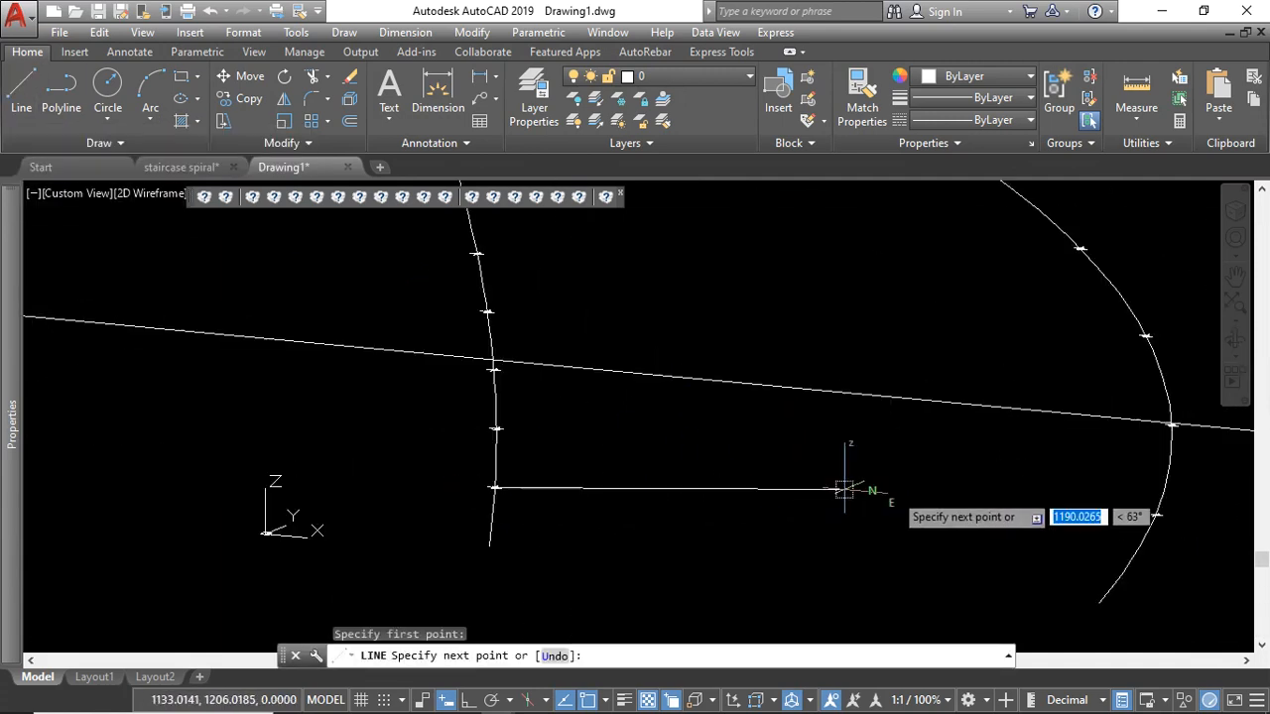
{"action": "scroll", "coordinate": [978, 496], "scroll_direction": "down", "scroll_amount": 3}
{"action": "scroll", "coordinate": [879, 496], "scroll_direction": "up", "scroll_amount": 6}
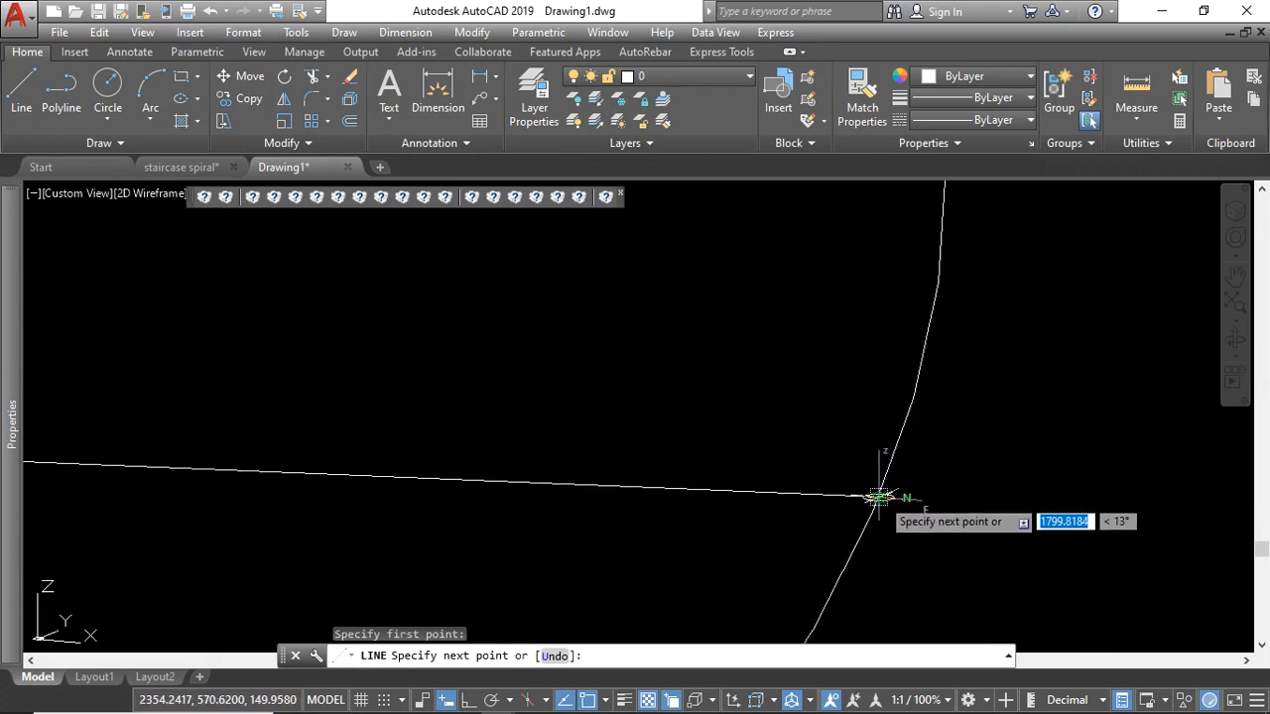
{"action": "key", "text": "Escape"}
{"action": "scroll", "coordinate": [851, 545], "scroll_direction": "down", "scroll_amount": 5}
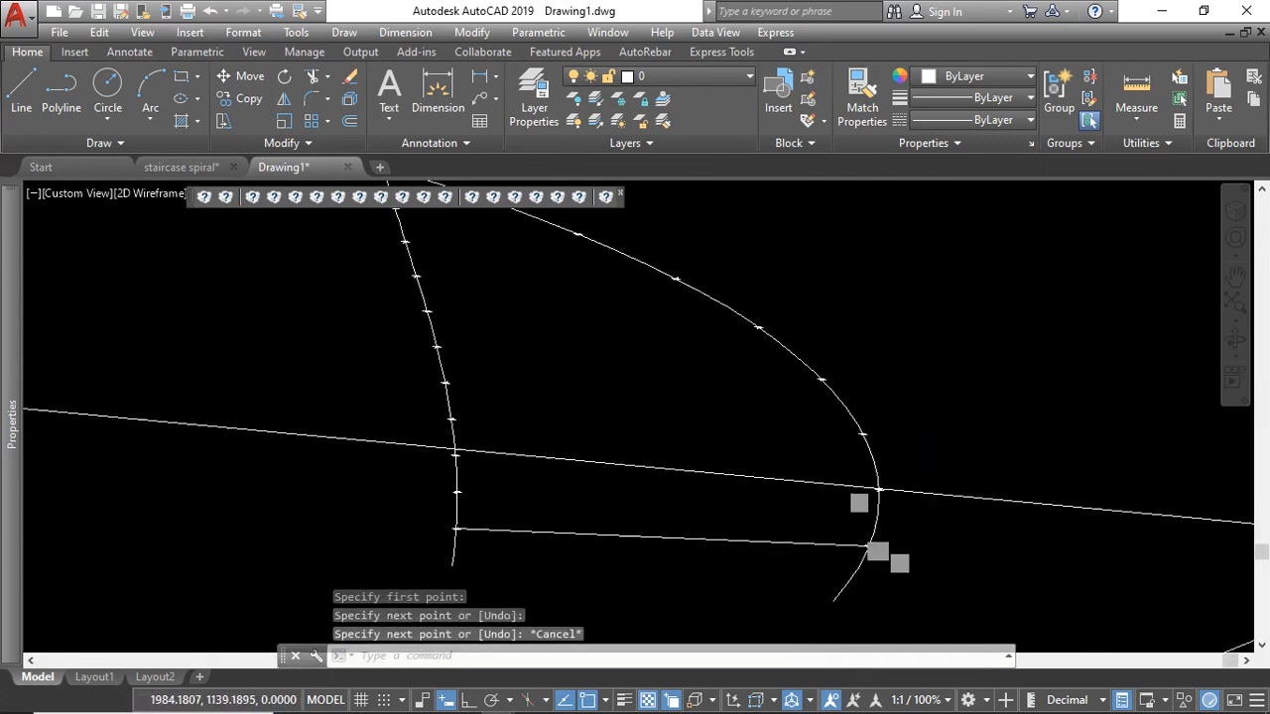
Step: Draw a line joining the second division points from the bottom on the inner and outer helices
{"action": "scroll", "coordinate": [614, 510], "scroll_direction": "up", "scroll_amount": 4}
{"action": "key", "text": "Return"}
{"action": "scroll", "coordinate": [577, 532], "scroll_direction": "up", "scroll_amount": 4}
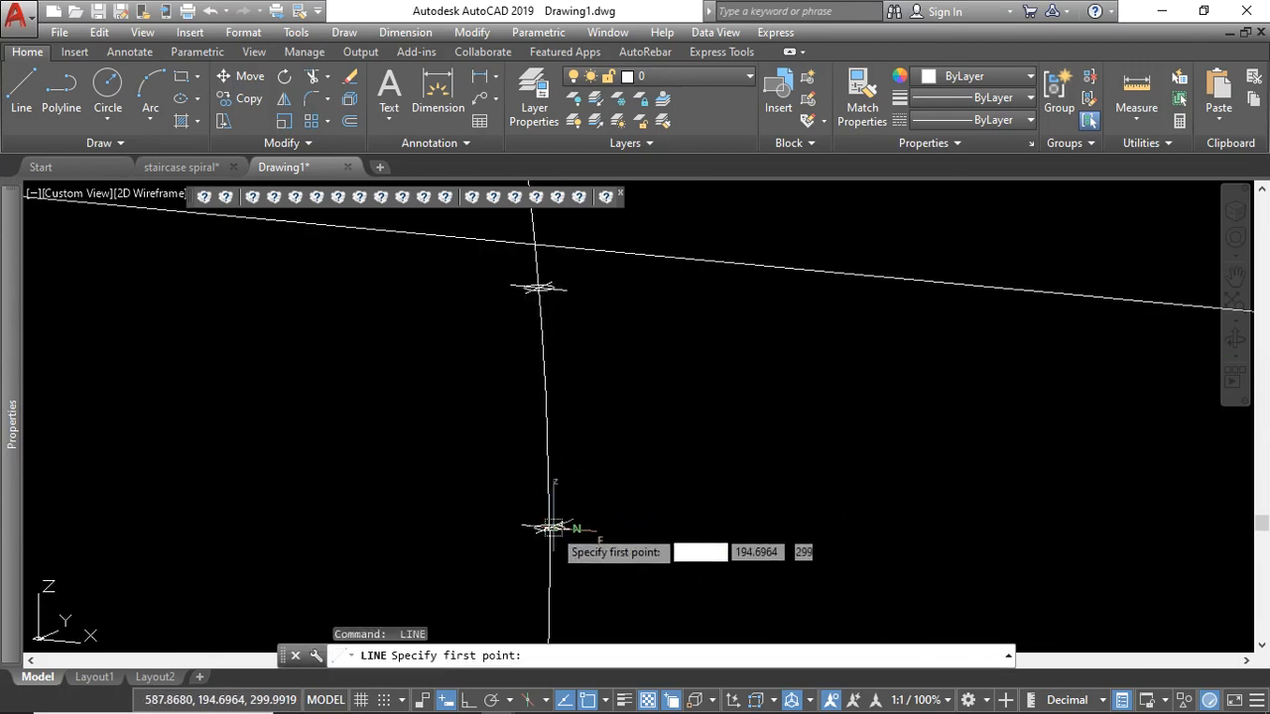
{"action": "left_click", "coordinate": [551, 528]}
{"action": "scroll", "coordinate": [837, 519], "scroll_direction": "down", "scroll_amount": 4}
{"action": "scroll", "coordinate": [856, 522], "scroll_direction": "up", "scroll_amount": 5}
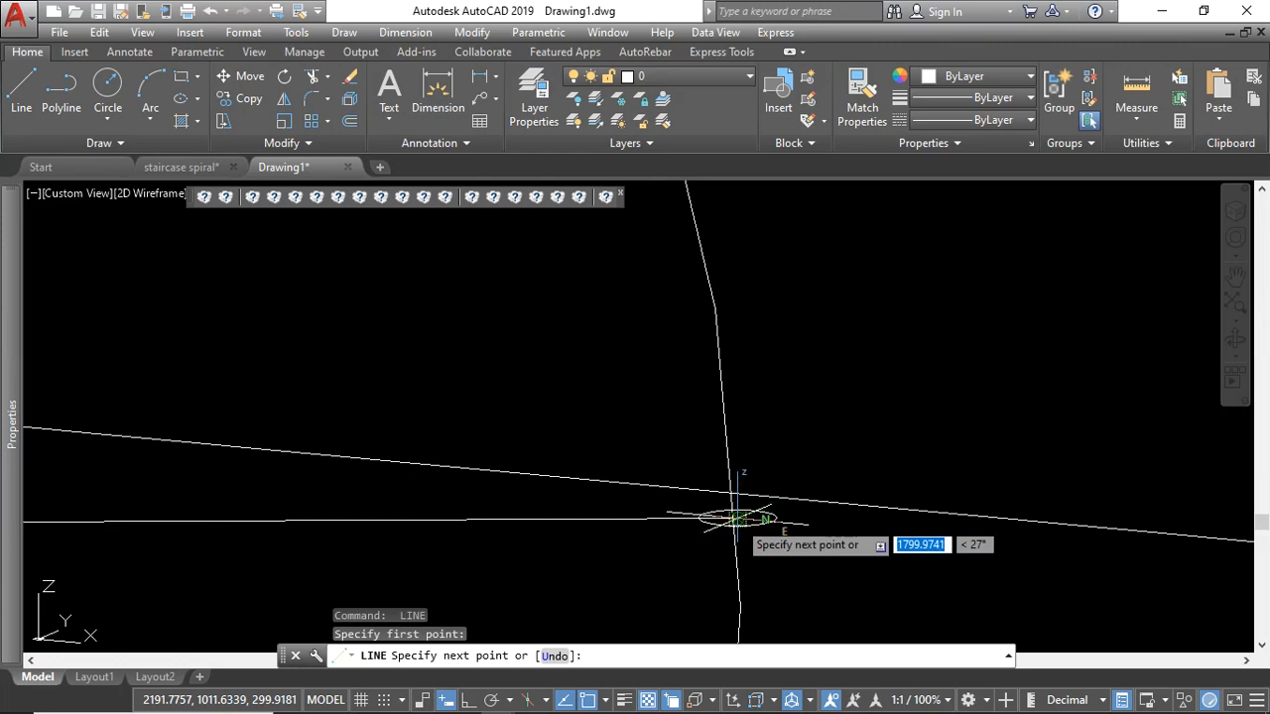
{"action": "left_click", "coordinate": [736, 518]}
{"action": "key", "text": "Escape"}
Step: Draw a line from the inner helix's third division point from the bottom to the matching point on the outer helix
{"action": "scroll", "coordinate": [964, 527], "scroll_direction": "down", "scroll_amount": 5}
{"action": "scroll", "coordinate": [486, 503], "scroll_direction": "up", "scroll_amount": 5}
{"action": "key", "text": "space"}
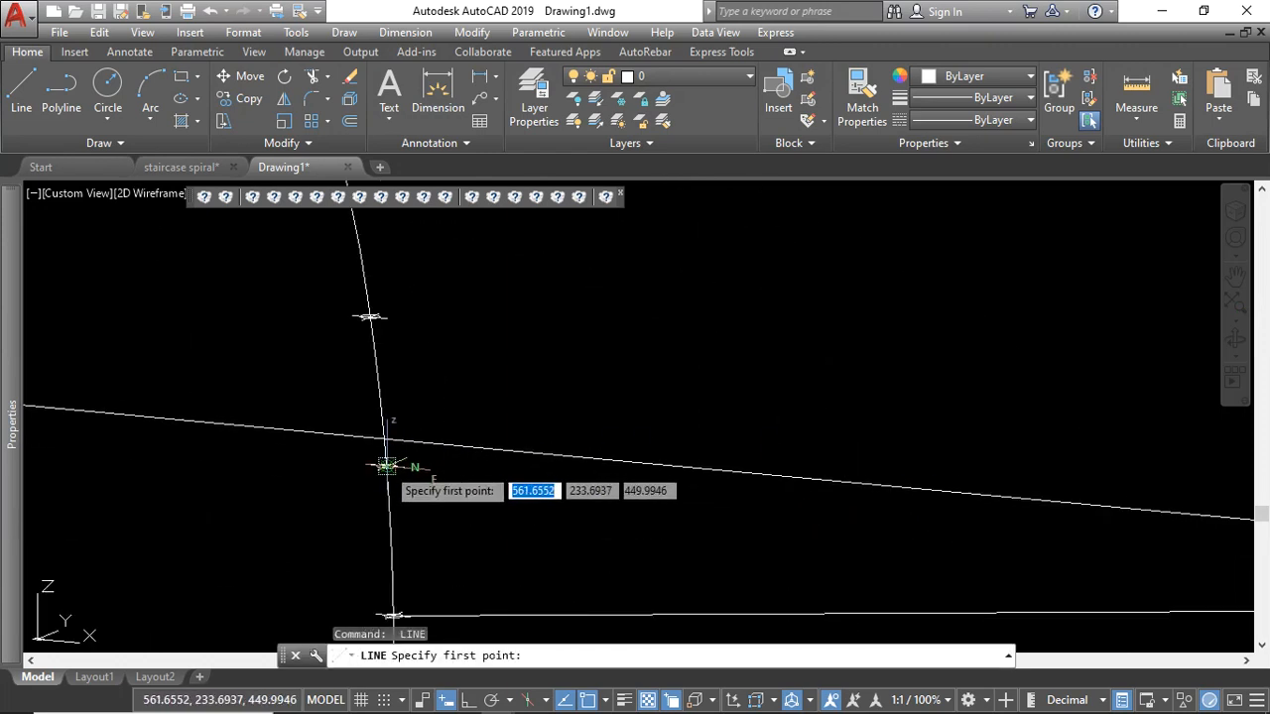
{"action": "left_click", "coordinate": [387, 466]}
{"action": "scroll", "coordinate": [760, 446], "scroll_direction": "down", "scroll_amount": 3}
{"action": "scroll", "coordinate": [680, 397], "scroll_direction": "up", "scroll_amount": 6}
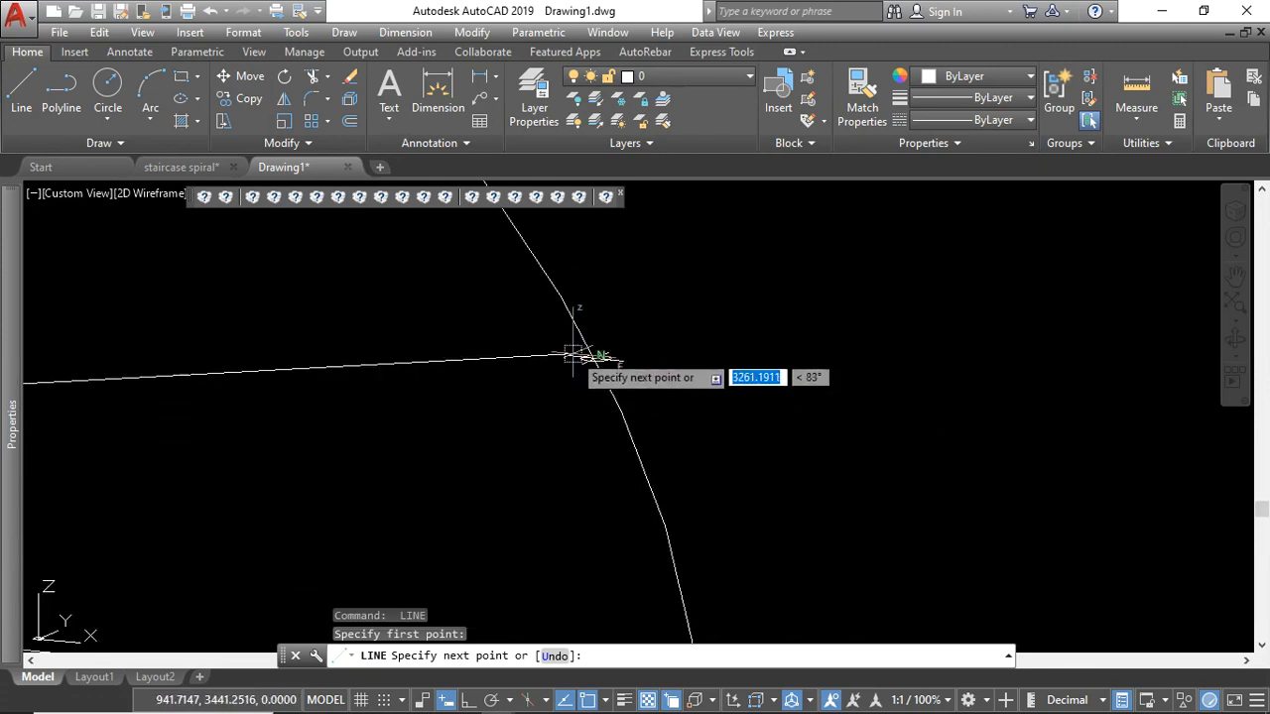
{"action": "scroll", "coordinate": [595, 360], "scroll_direction": "up", "scroll_amount": 6}
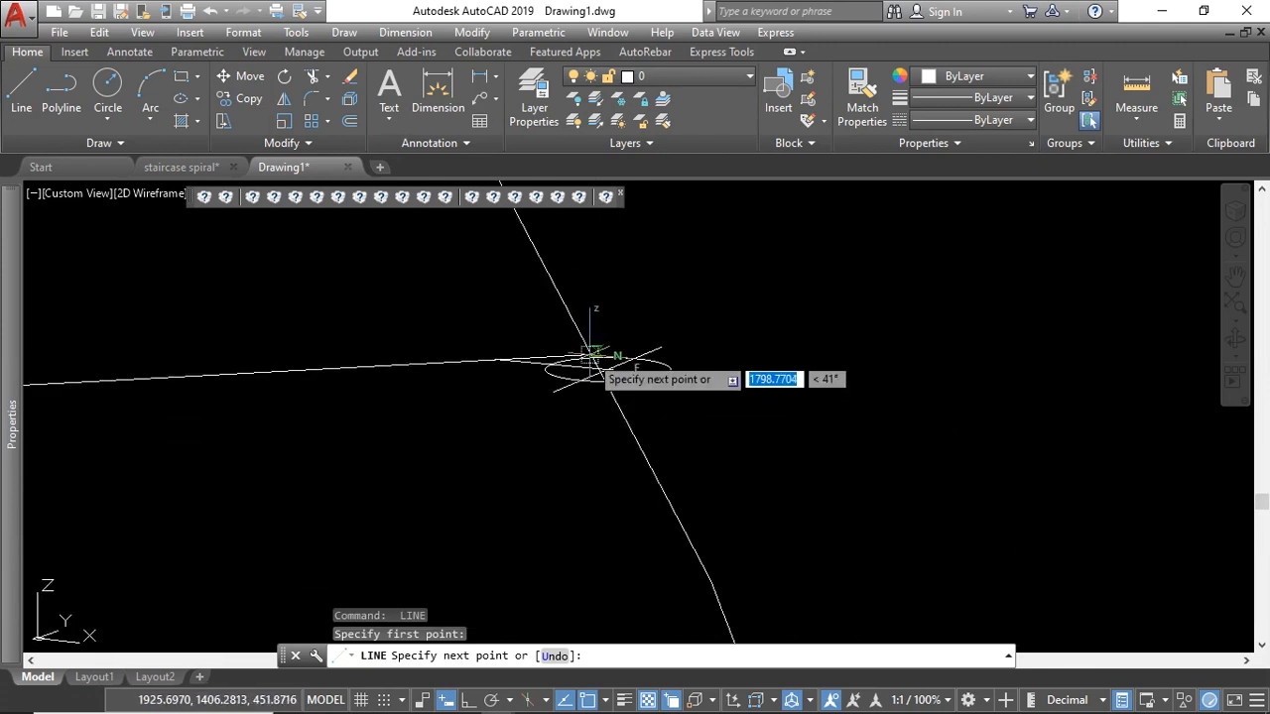
{"action": "left_click", "coordinate": [605, 370]}
{"action": "key", "text": "Escape"}
Step: Connect the fourth division points from the bottom of the inner and outer helices with a line
{"action": "scroll", "coordinate": [858, 437], "scroll_direction": "down", "scroll_amount": 7}
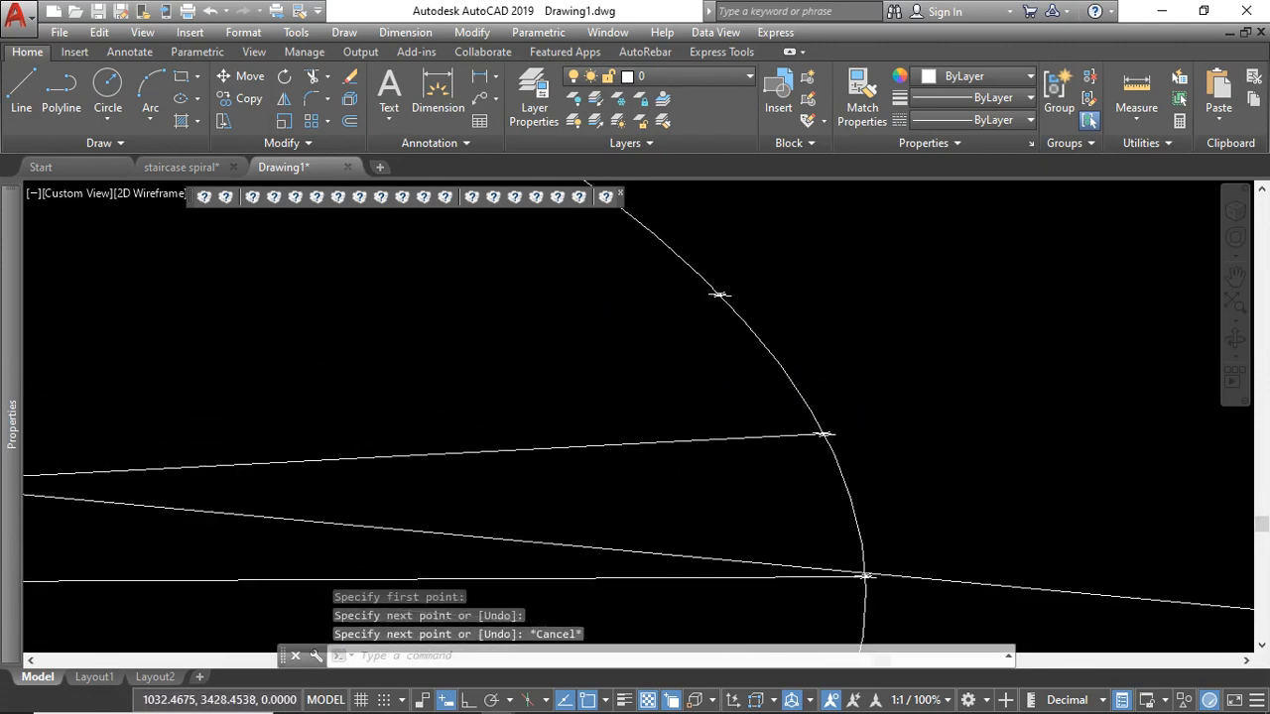
{"action": "scroll", "coordinate": [591, 420], "scroll_direction": "up", "scroll_amount": 5}
{"action": "right_click", "coordinate": [610, 496]}
{"action": "left_click", "coordinate": [662, 503]}
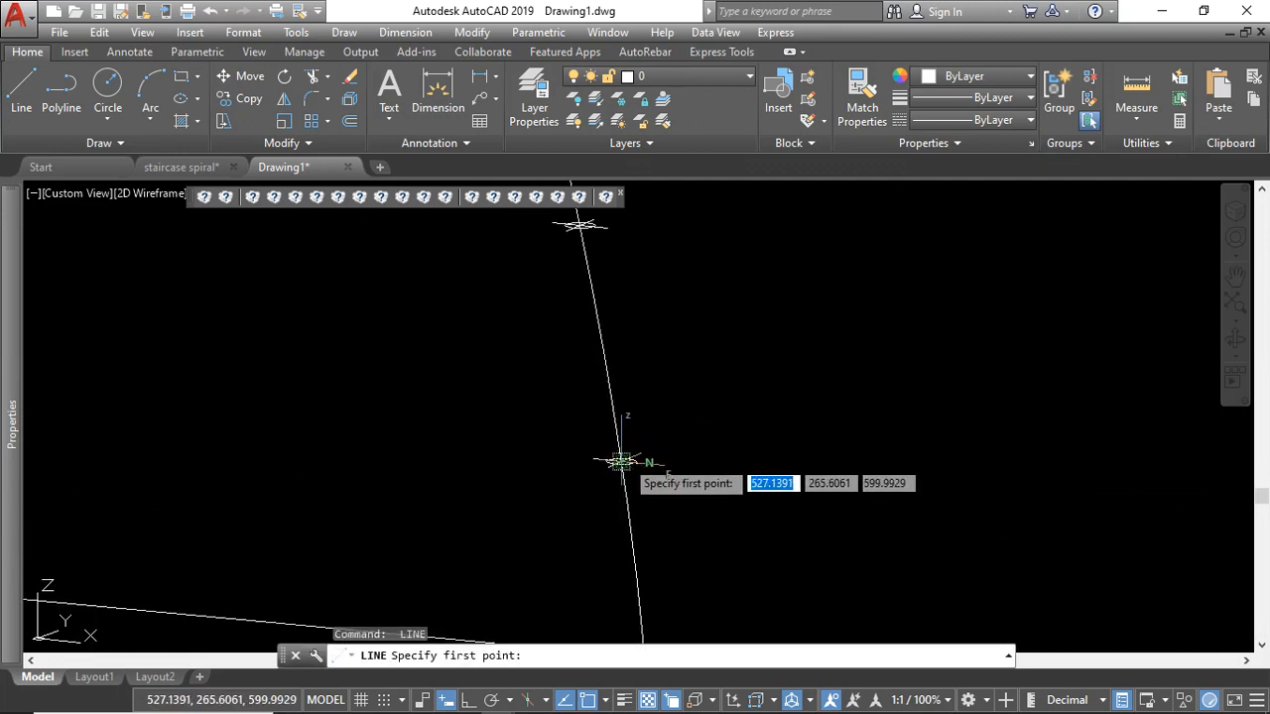
{"action": "left_click", "coordinate": [622, 460]}
{"action": "scroll", "coordinate": [621, 463], "scroll_direction": "down", "scroll_amount": 7}
{"action": "scroll", "coordinate": [836, 439], "scroll_direction": "up", "scroll_amount": 6}
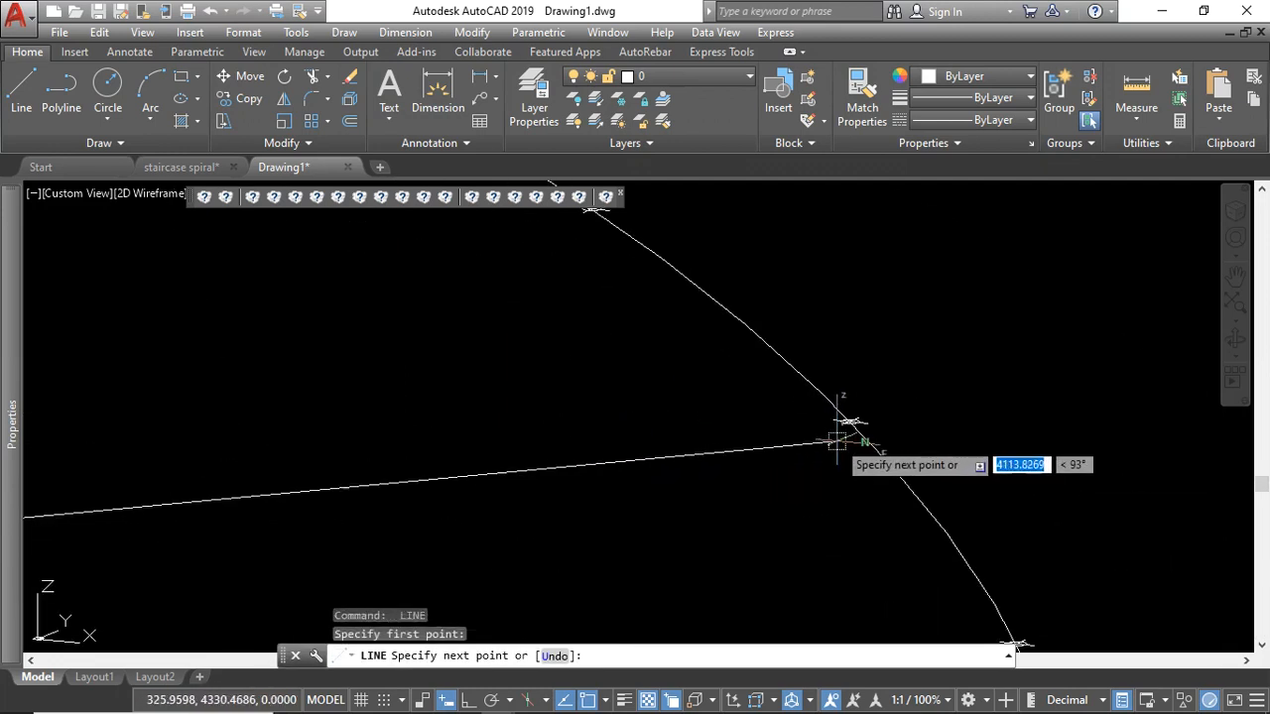
{"action": "left_click", "coordinate": [826, 433]}
{"action": "key", "text": "Escape"}
Step: Draw a line from the fifth division point up the inner helix to the fifth point up the outer helix
{"action": "scroll", "coordinate": [724, 427], "scroll_direction": "down", "scroll_amount": 3}
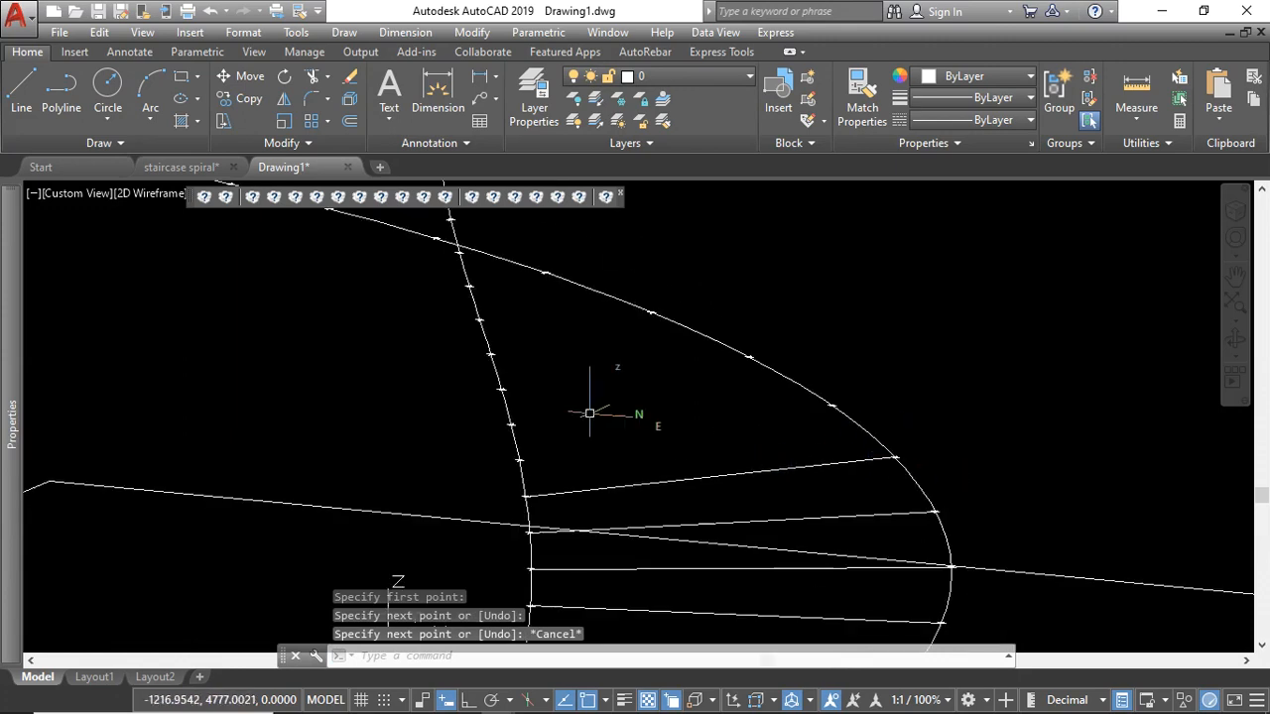
{"action": "key", "text": "Return"}
{"action": "scroll", "coordinate": [531, 470], "scroll_direction": "up", "scroll_amount": 5}
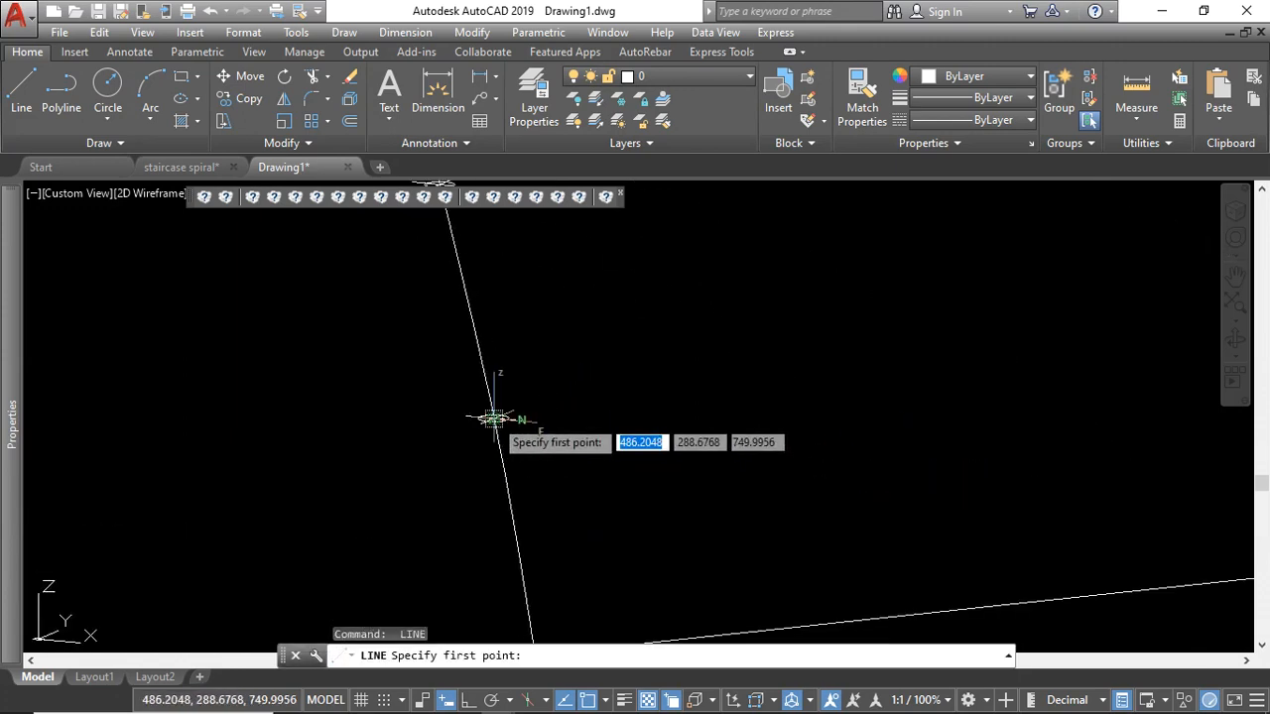
{"action": "left_click", "coordinate": [494, 417]}
{"action": "scroll", "coordinate": [751, 420], "scroll_direction": "down", "scroll_amount": 3}
{"action": "scroll", "coordinate": [722, 377], "scroll_direction": "up", "scroll_amount": 3}
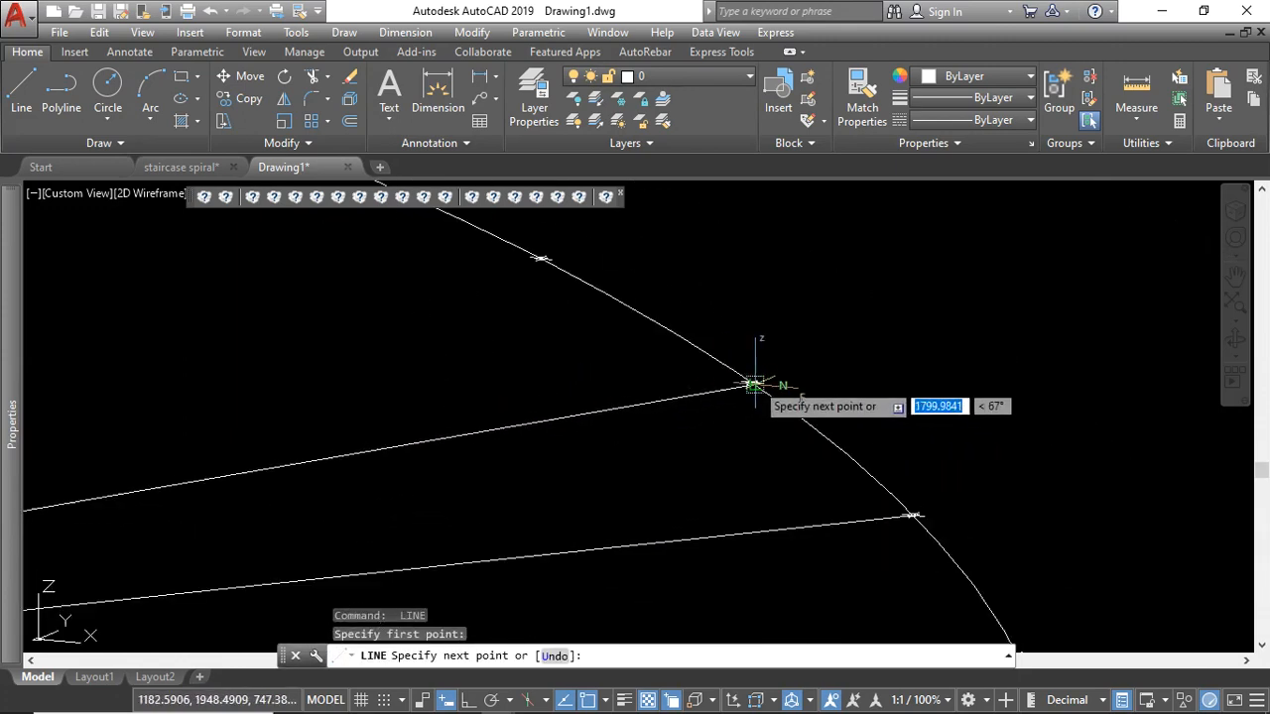
{"action": "scroll", "coordinate": [754, 385], "scroll_direction": "up", "scroll_amount": 3}
{"action": "left_click", "coordinate": [746, 386]}
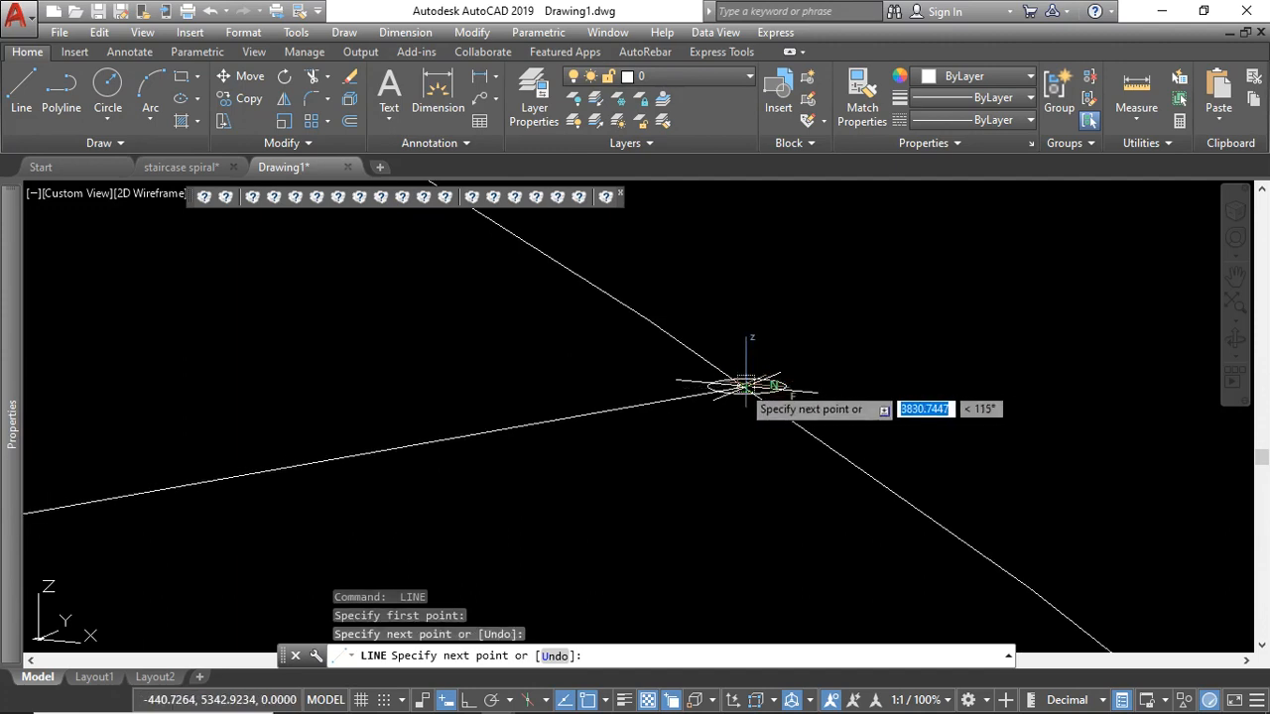
{"action": "key", "text": "Escape"}
Step: Join the sixth division points from the bottom of the two helices with a line
{"action": "scroll", "coordinate": [746, 387], "scroll_direction": "down", "scroll_amount": 5}
{"action": "scroll", "coordinate": [578, 487], "scroll_direction": "up", "scroll_amount": 2}
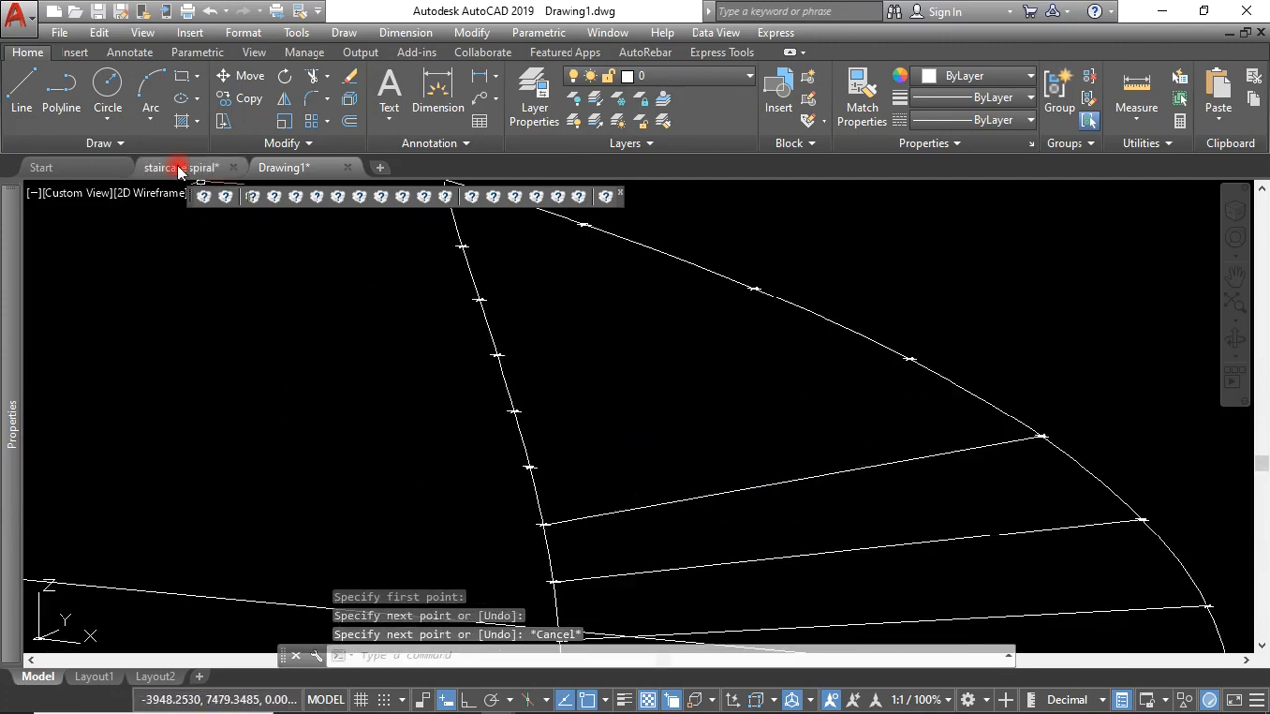
{"action": "left_click", "coordinate": [37, 103]}
{"action": "scroll", "coordinate": [536, 476], "scroll_direction": "up", "scroll_amount": 3}
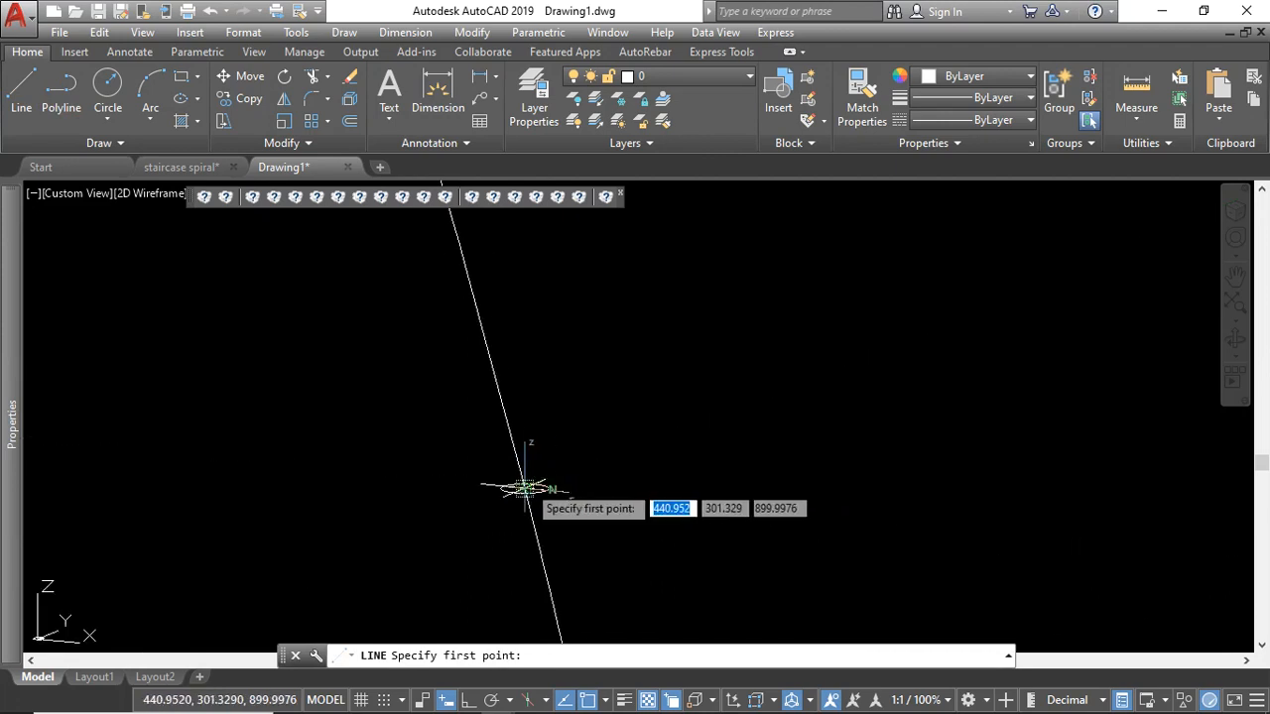
{"action": "left_click", "coordinate": [518, 491]}
{"action": "scroll", "coordinate": [512, 498], "scroll_direction": "down", "scroll_amount": 2}
{"action": "scroll", "coordinate": [665, 378], "scroll_direction": "up", "scroll_amount": 5}
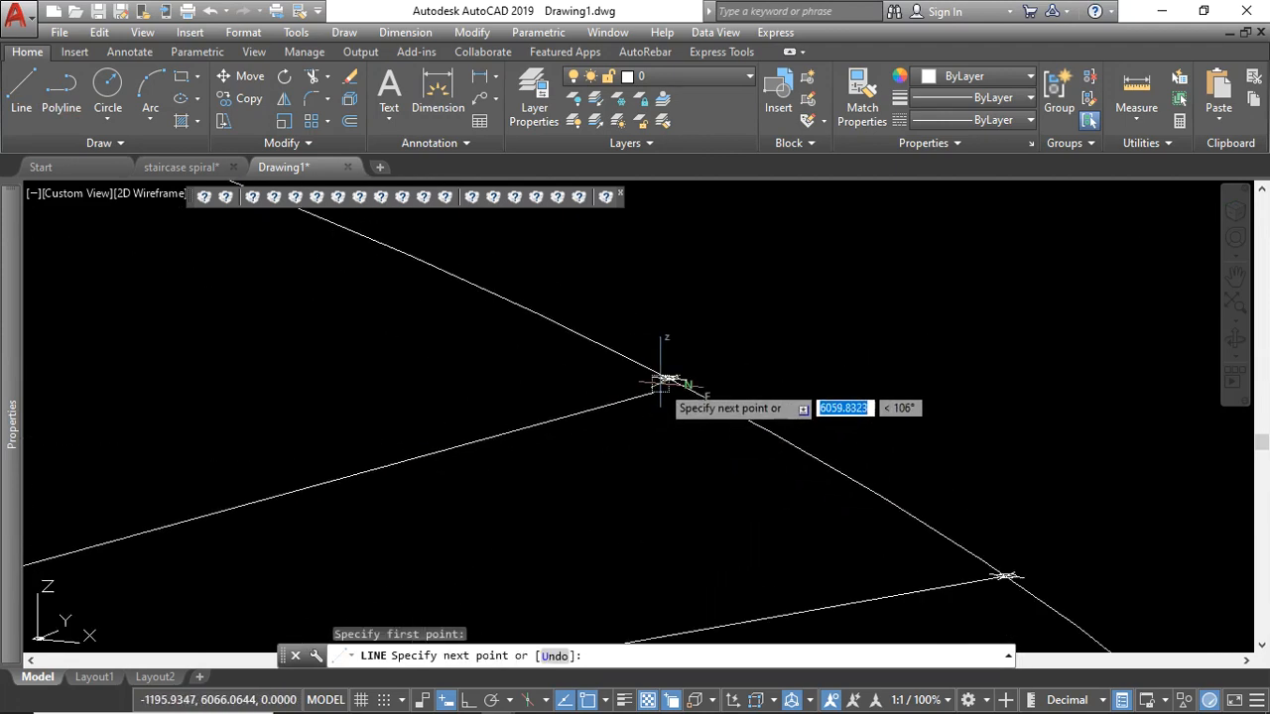
{"action": "left_click", "coordinate": [669, 378]}
{"action": "key", "text": "Return"}
Step: Draw a line between the seventh division points from the bottom on the inner and outer helices
{"action": "scroll", "coordinate": [749, 430], "scroll_direction": "down", "scroll_amount": 3}
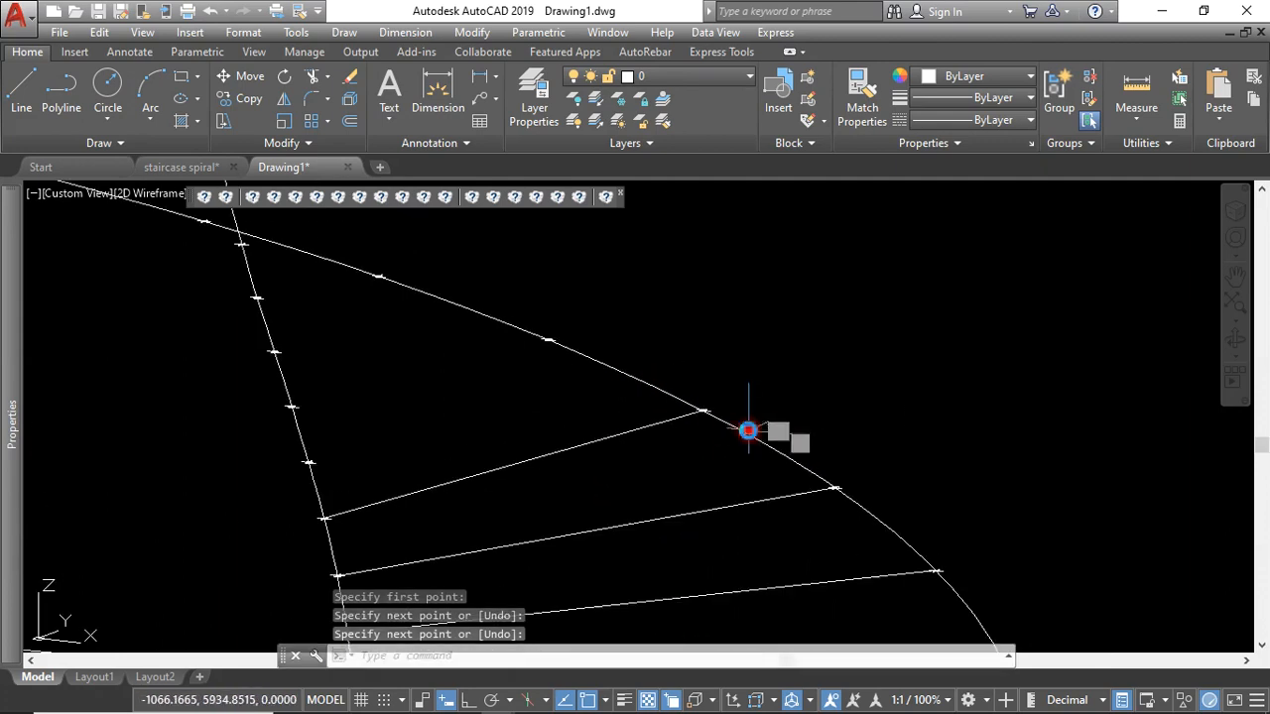
{"action": "left_click", "coordinate": [22, 91]}
{"action": "scroll", "coordinate": [319, 480], "scroll_direction": "up", "scroll_amount": 3}
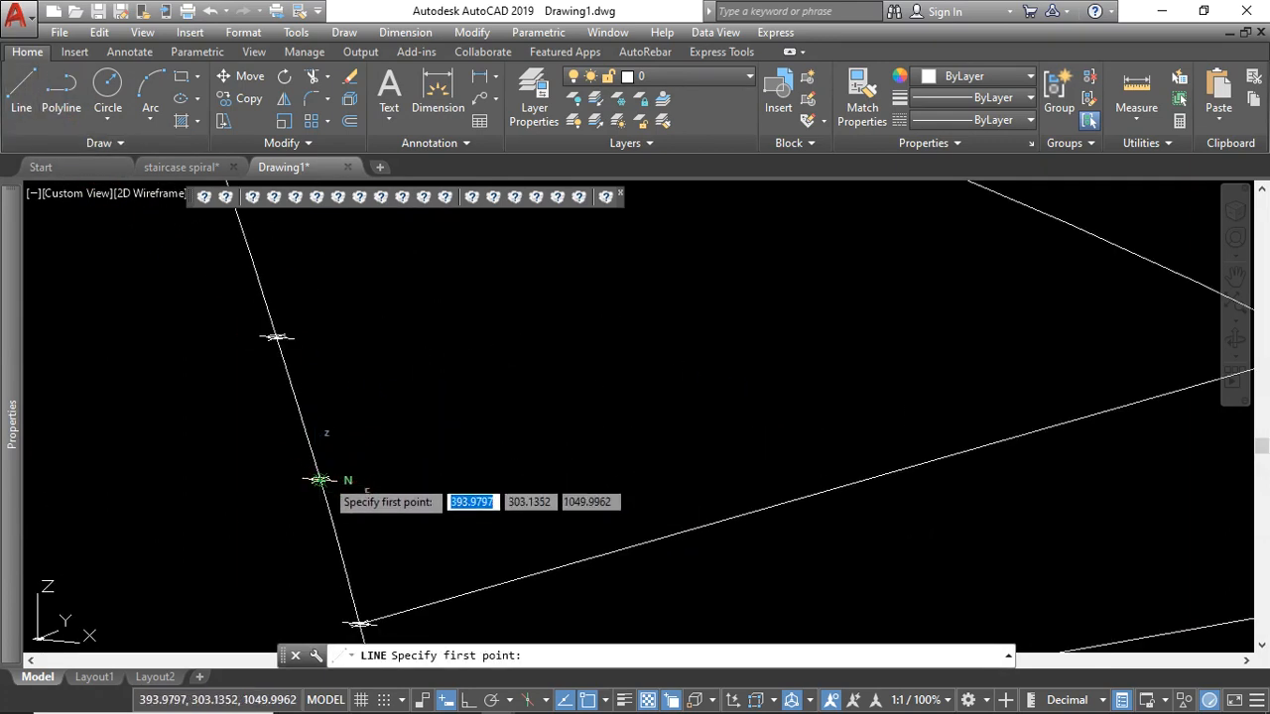
{"action": "left_click", "coordinate": [320, 480]}
{"action": "scroll", "coordinate": [454, 457], "scroll_direction": "down", "scroll_amount": 3}
{"action": "scroll", "coordinate": [509, 455], "scroll_direction": "up", "scroll_amount": 5}
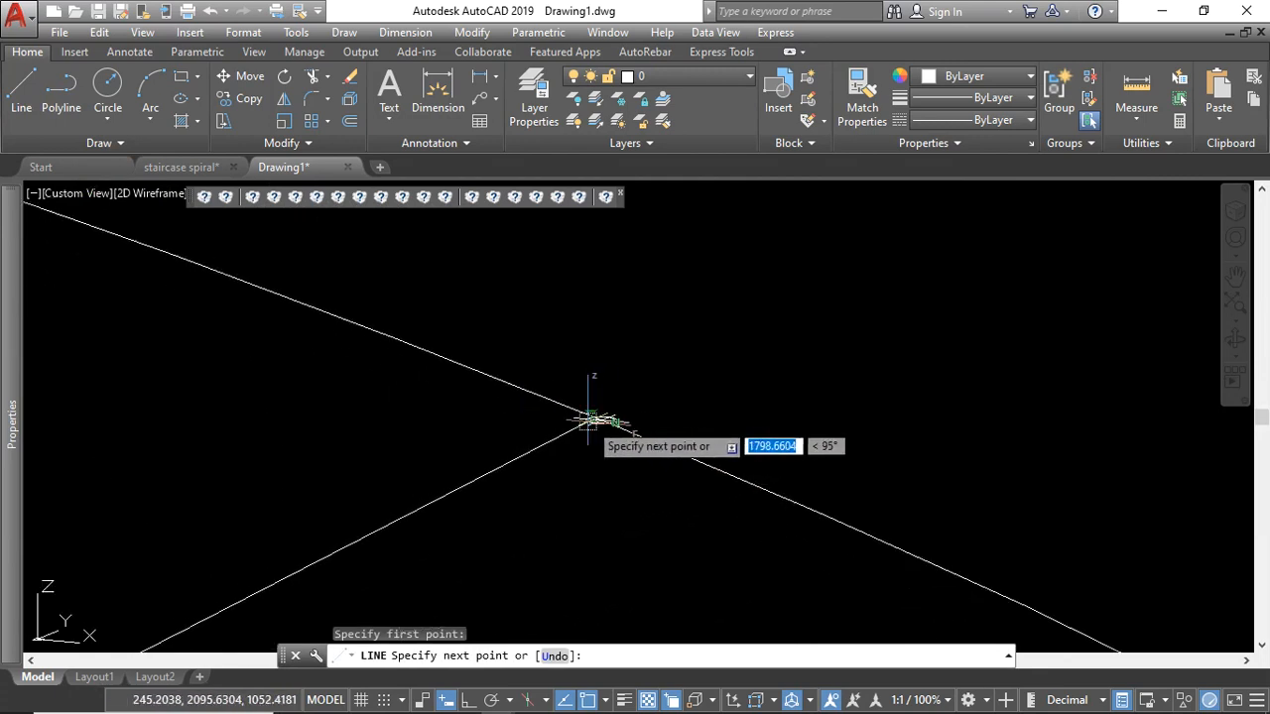
{"action": "key", "text": "Return"}
Step: Connect the inner helix's eighth division point from the bottom to its matching outer helix point with a line
{"action": "scroll", "coordinate": [635, 458], "scroll_direction": "down", "scroll_amount": 2}
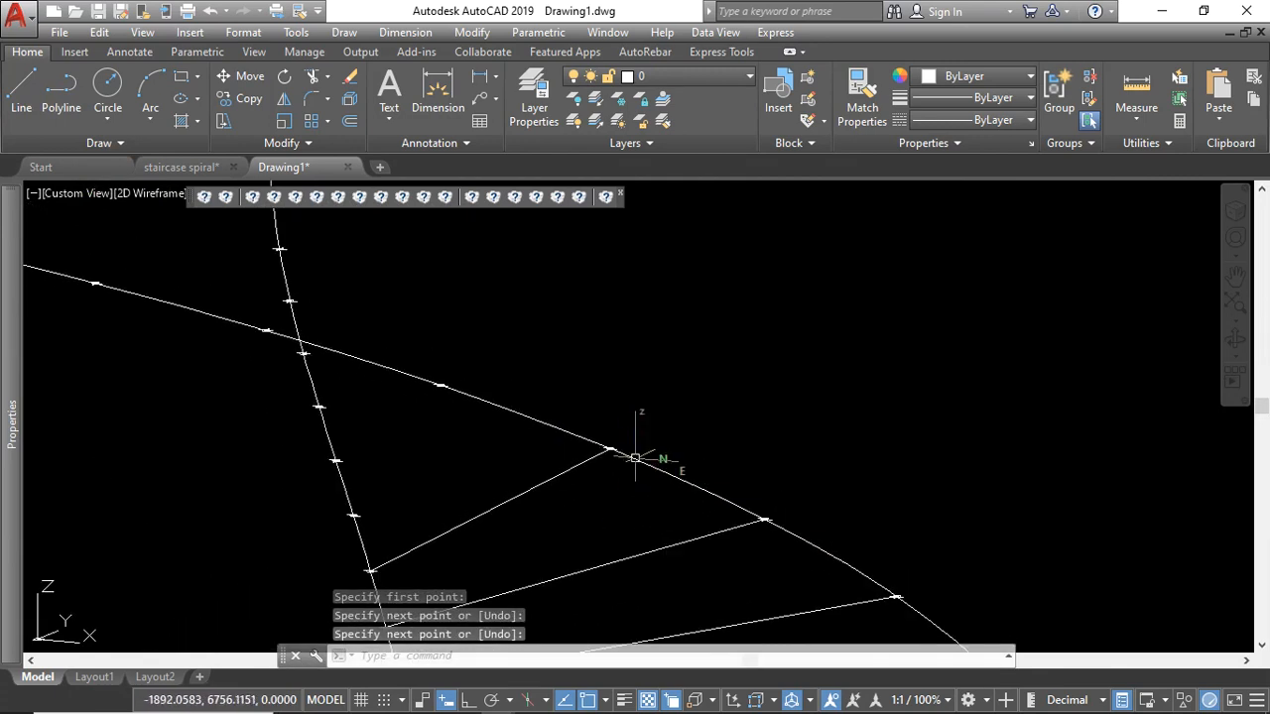
{"action": "left_click", "coordinate": [21, 99]}
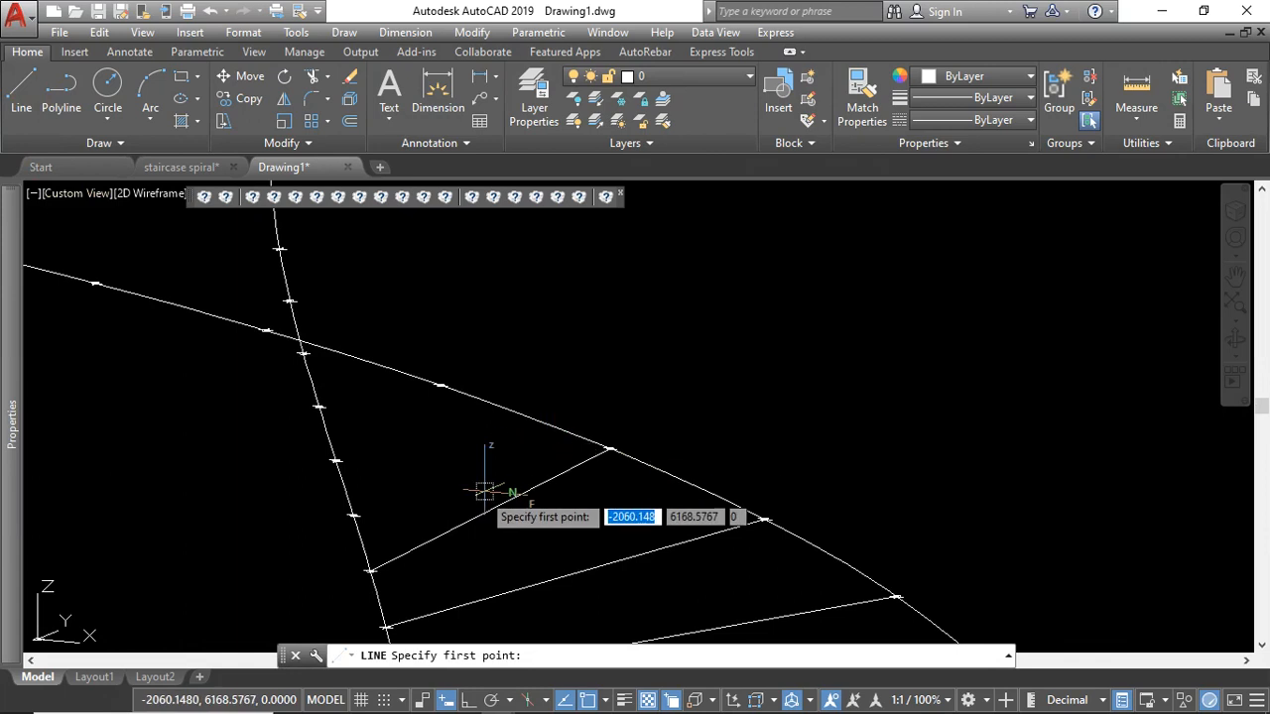
{"action": "left_click", "coordinate": [354, 515]}
{"action": "scroll", "coordinate": [441, 383], "scroll_direction": "up", "scroll_amount": 3}
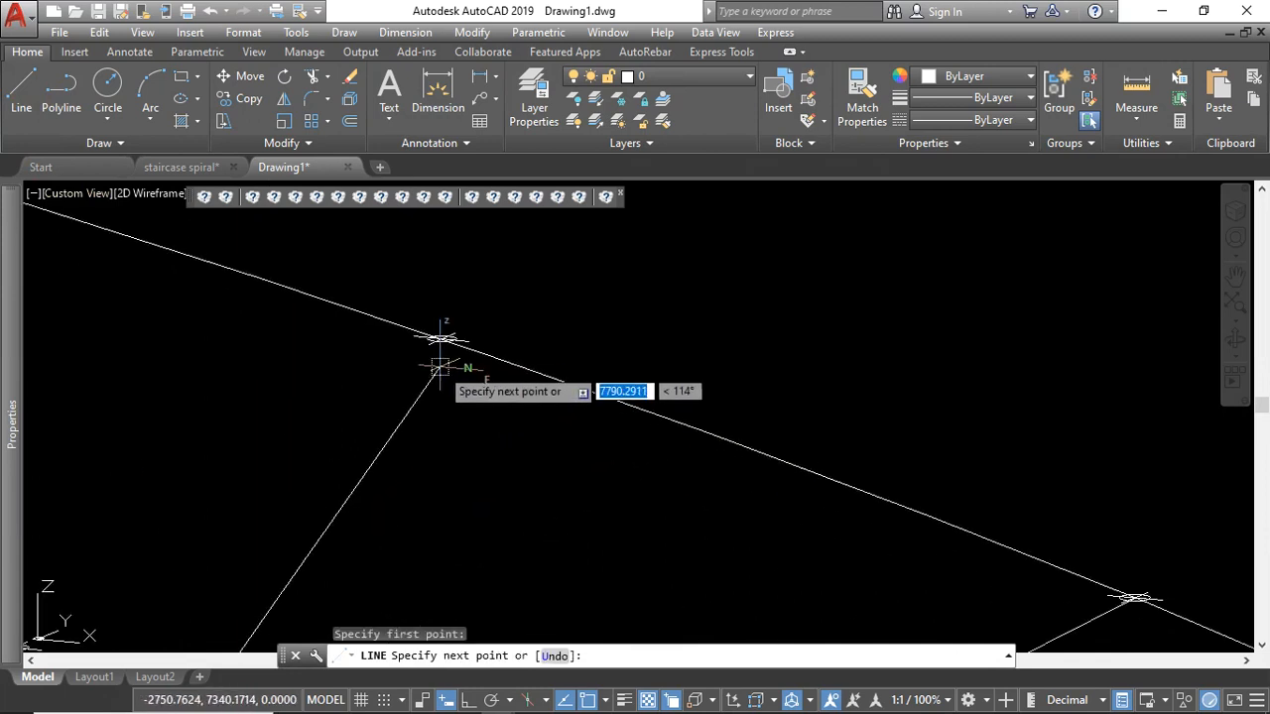
{"action": "left_click", "coordinate": [448, 339]}
{"action": "key", "text": "Return"}
Step: Draw a line joining the ninth division points from the bottom on the inner and outer helices
{"action": "scroll", "coordinate": [595, 391], "scroll_direction": "down", "scroll_amount": 4}
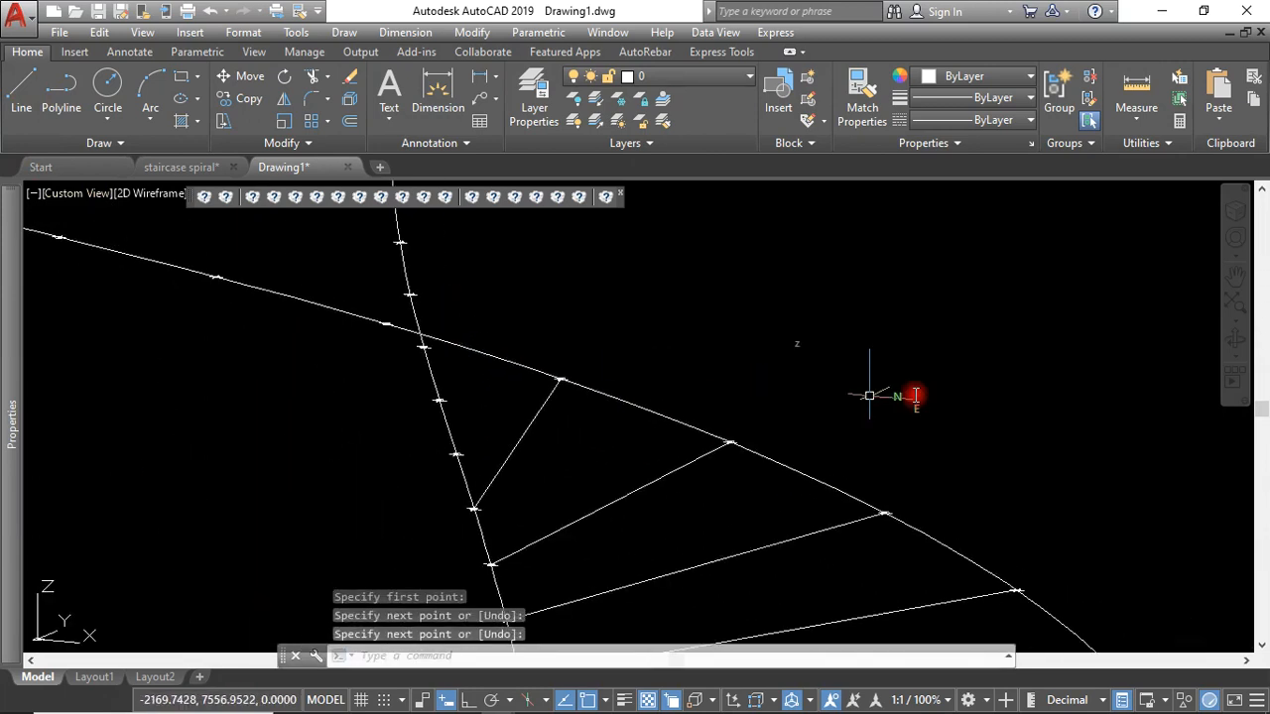
{"action": "left_click", "coordinate": [1235, 342]}
{"action": "mouse_move", "coordinate": [612, 396]}
{"action": "left_mouse_down"}
{"action": "mouse_move", "coordinate": [553, 447]}
{"action": "mouse_move", "coordinate": [496, 420]}
{"action": "mouse_move", "coordinate": [461, 431]}
{"action": "left_mouse_up"}
{"action": "mouse_move", "coordinate": [450, 555]}
{"action": "left_mouse_down"}
{"action": "mouse_move", "coordinate": [454, 456]}
{"action": "mouse_move", "coordinate": [447, 513]}
{"action": "mouse_move", "coordinate": [471, 485]}
{"action": "left_mouse_up"}
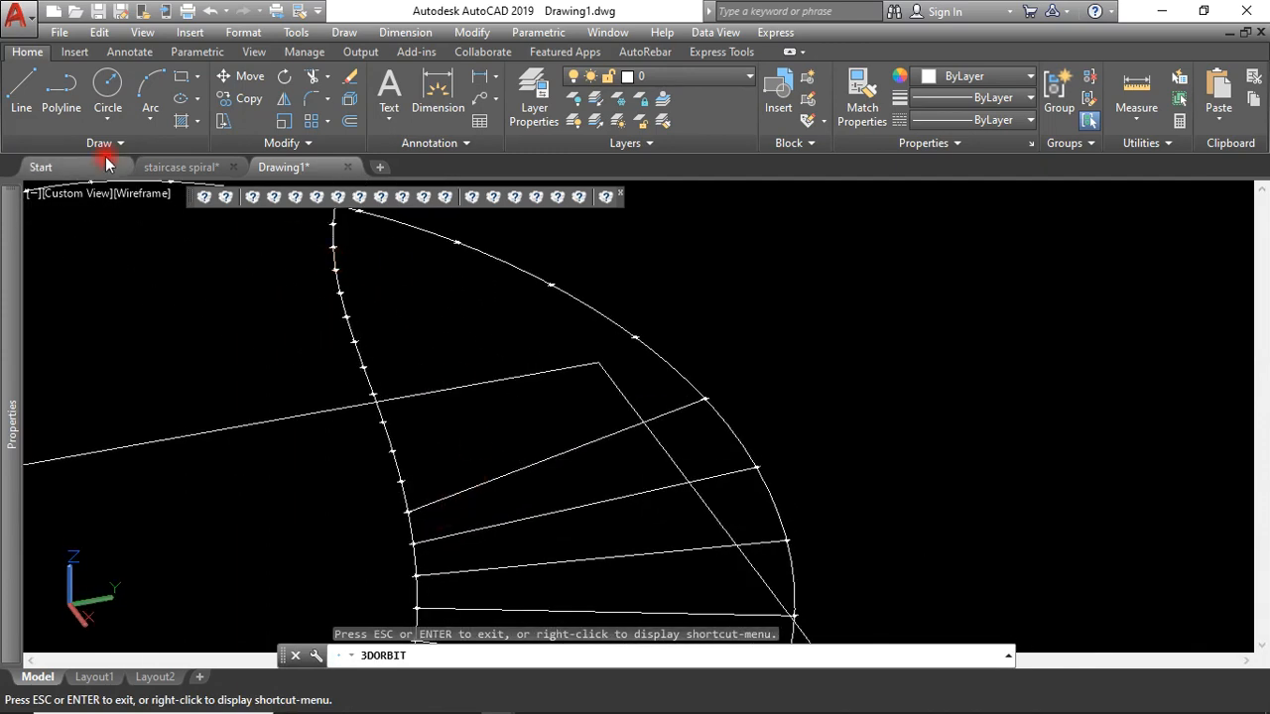
{"action": "key", "text": "Escape"}
{"action": "left_click", "coordinate": [20, 99]}
{"action": "scroll", "coordinate": [428, 477], "scroll_direction": "up", "scroll_amount": 3}
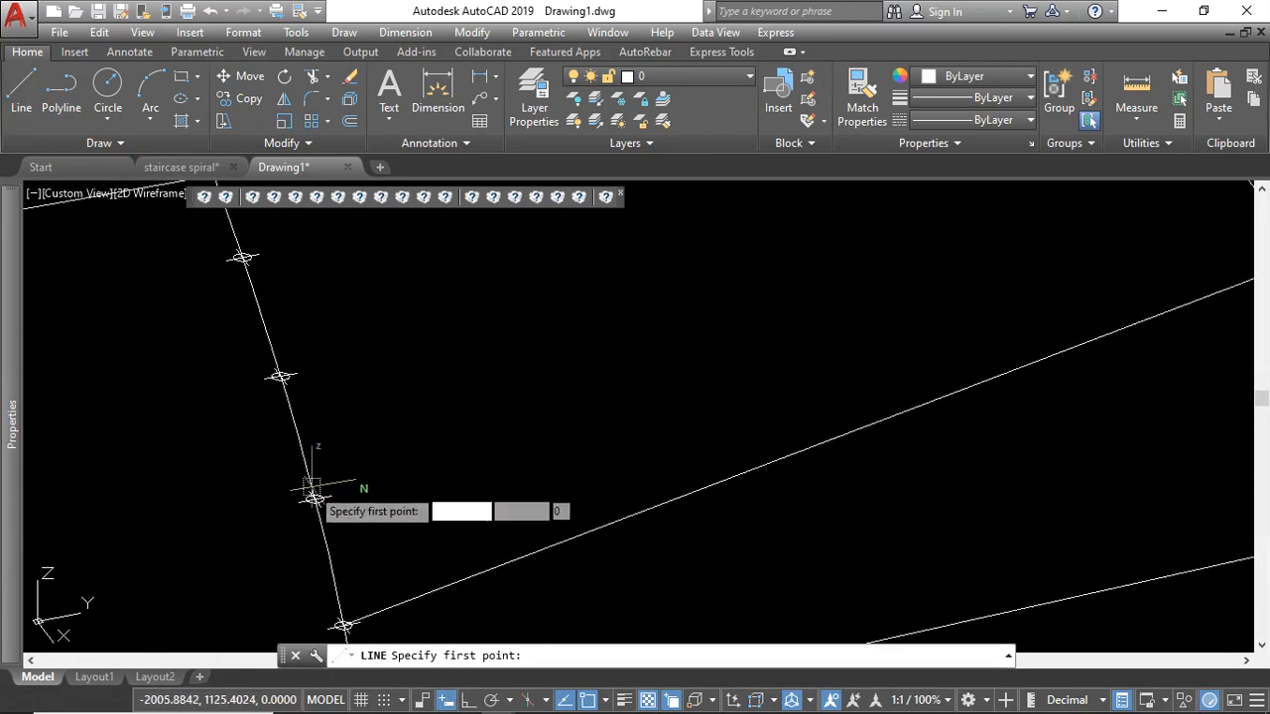
{"action": "left_click", "coordinate": [314, 496]}
{"action": "scroll", "coordinate": [596, 397], "scroll_direction": "down", "scroll_amount": 3}
{"action": "scroll", "coordinate": [620, 401], "scroll_direction": "up", "scroll_amount": 4}
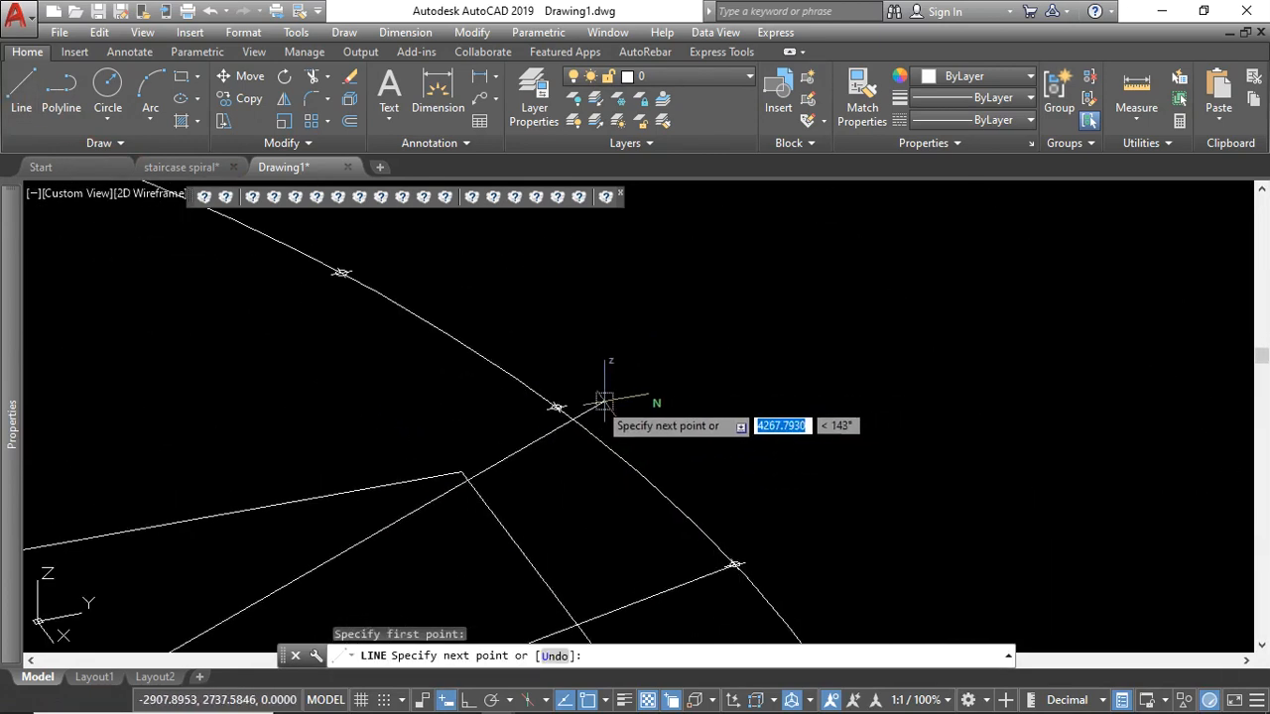
{"action": "key", "text": "Escape"}
Step: Draw a line from the tenth division point up the inner helix to the tenth point up the outer helix
{"action": "scroll", "coordinate": [624, 403], "scroll_direction": "down", "scroll_amount": 3}
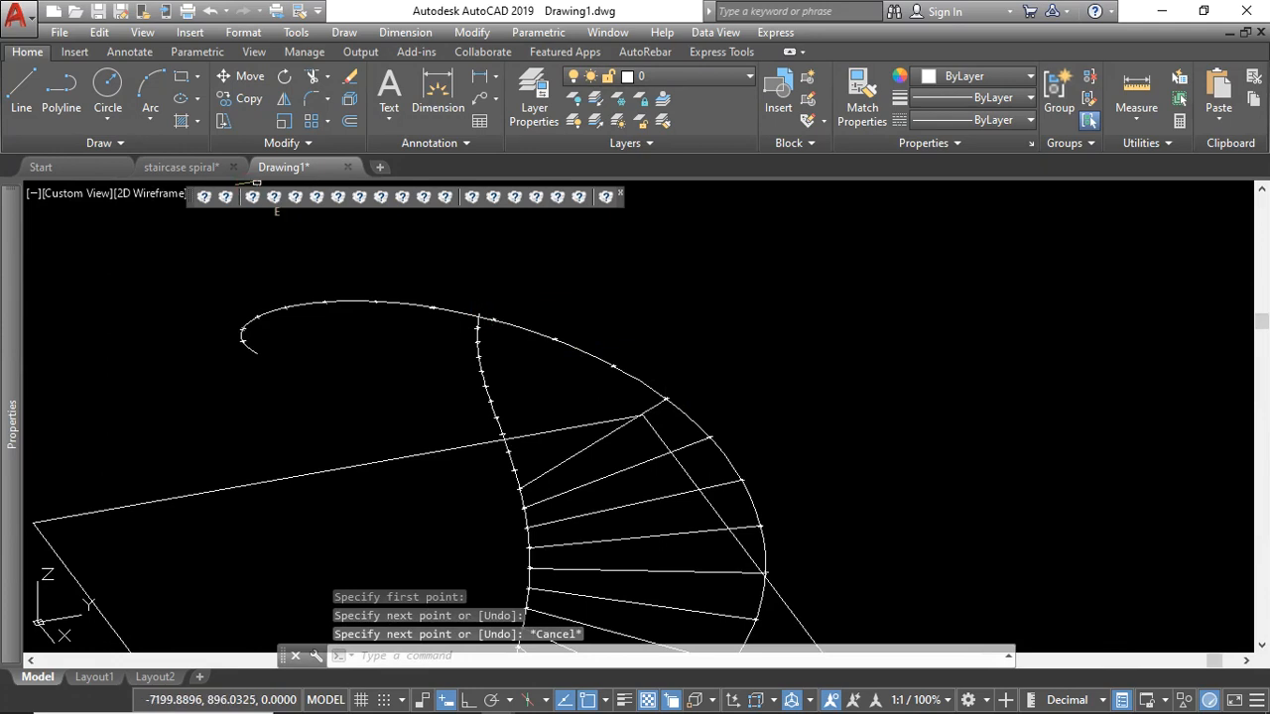
{"action": "left_click", "coordinate": [21, 89]}
{"action": "scroll", "coordinate": [521, 478], "scroll_direction": "up", "scroll_amount": 5}
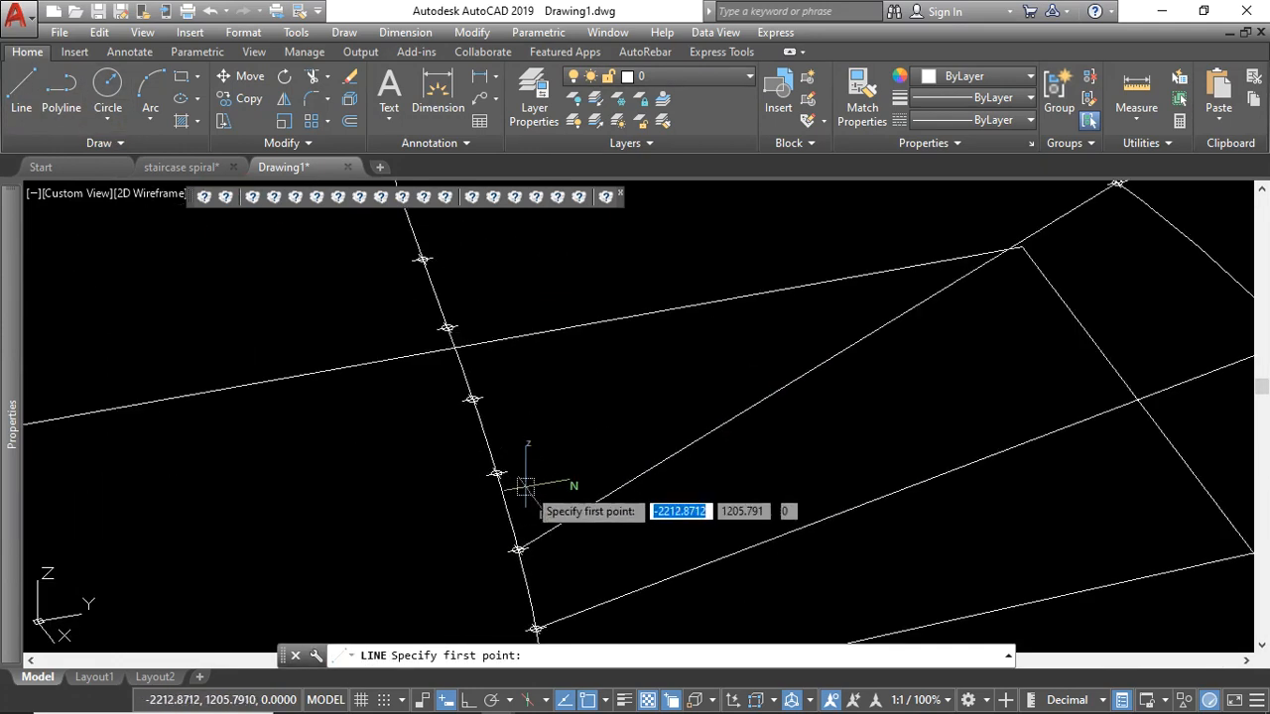
{"action": "left_click", "coordinate": [496, 476]}
{"action": "scroll", "coordinate": [603, 368], "scroll_direction": "down", "scroll_amount": 3}
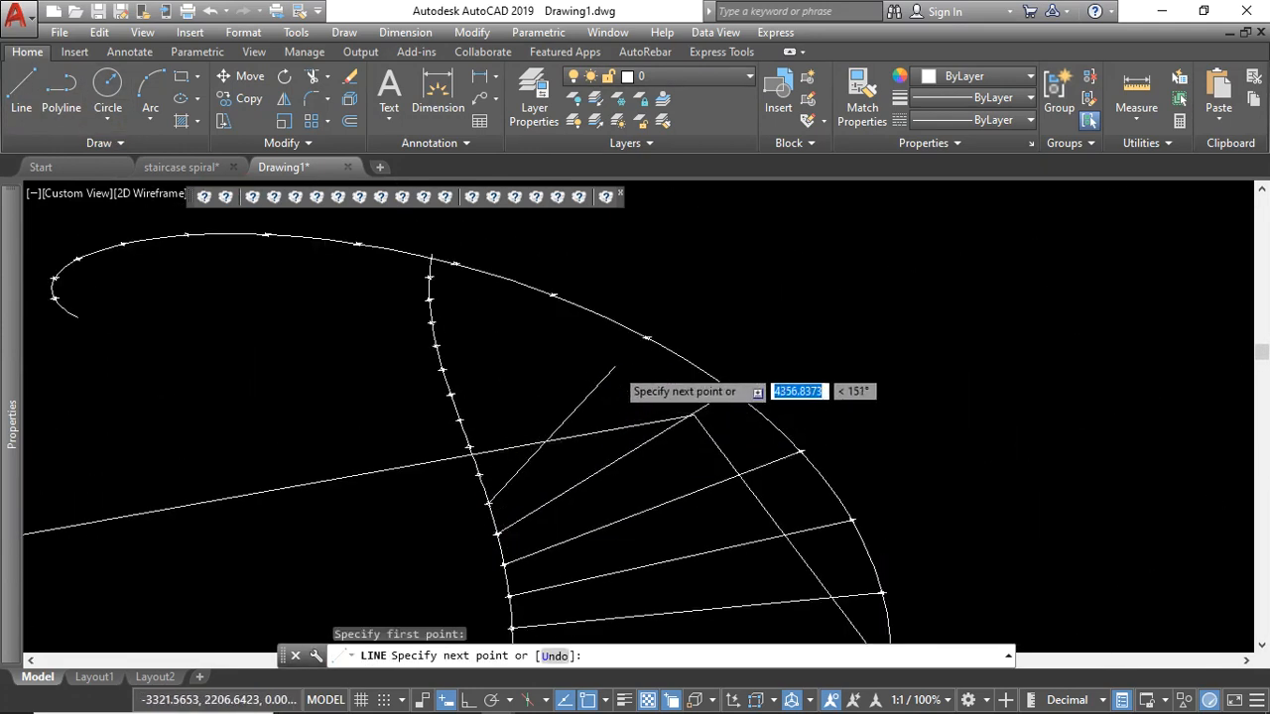
{"action": "scroll", "coordinate": [666, 329], "scroll_direction": "up", "scroll_amount": 3}
{"action": "scroll", "coordinate": [692, 297], "scroll_direction": "up", "scroll_amount": 3}
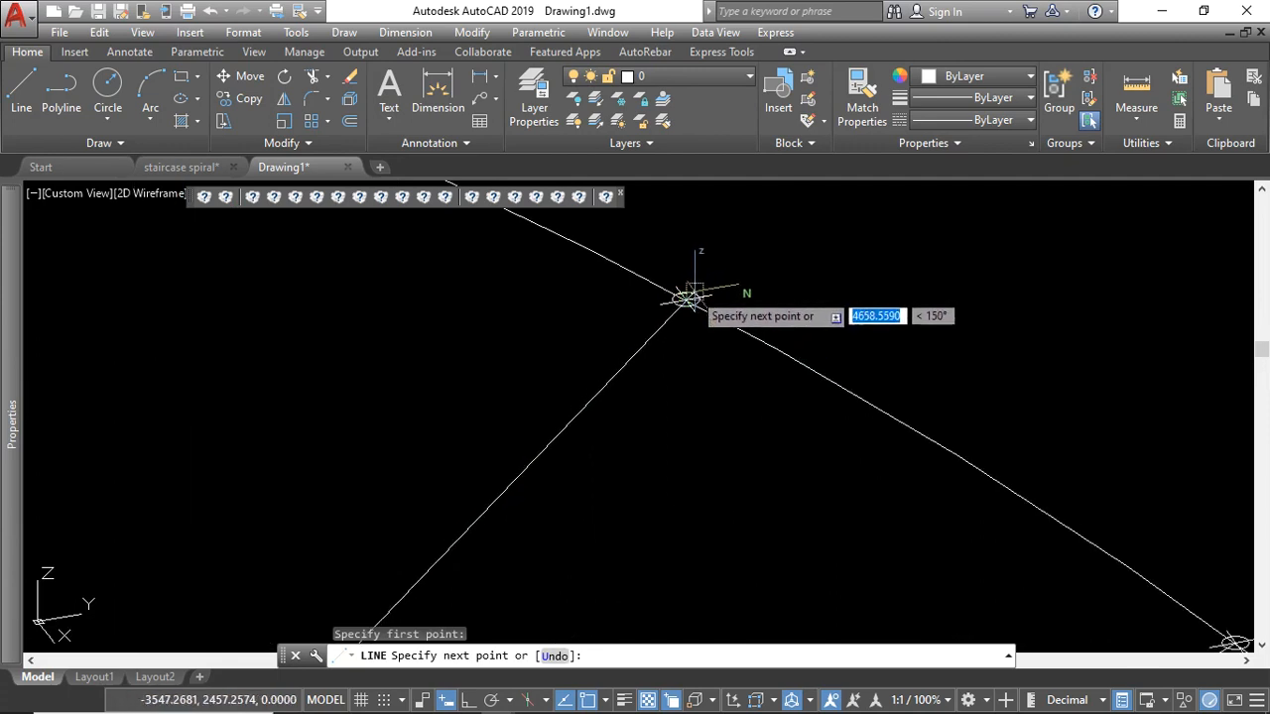
{"action": "key", "text": "Escape"}
Step: Connect the eleventh division points from the bottom of the inner and outer helices with a line
{"action": "scroll", "coordinate": [518, 263], "scroll_direction": "down", "scroll_amount": 4}
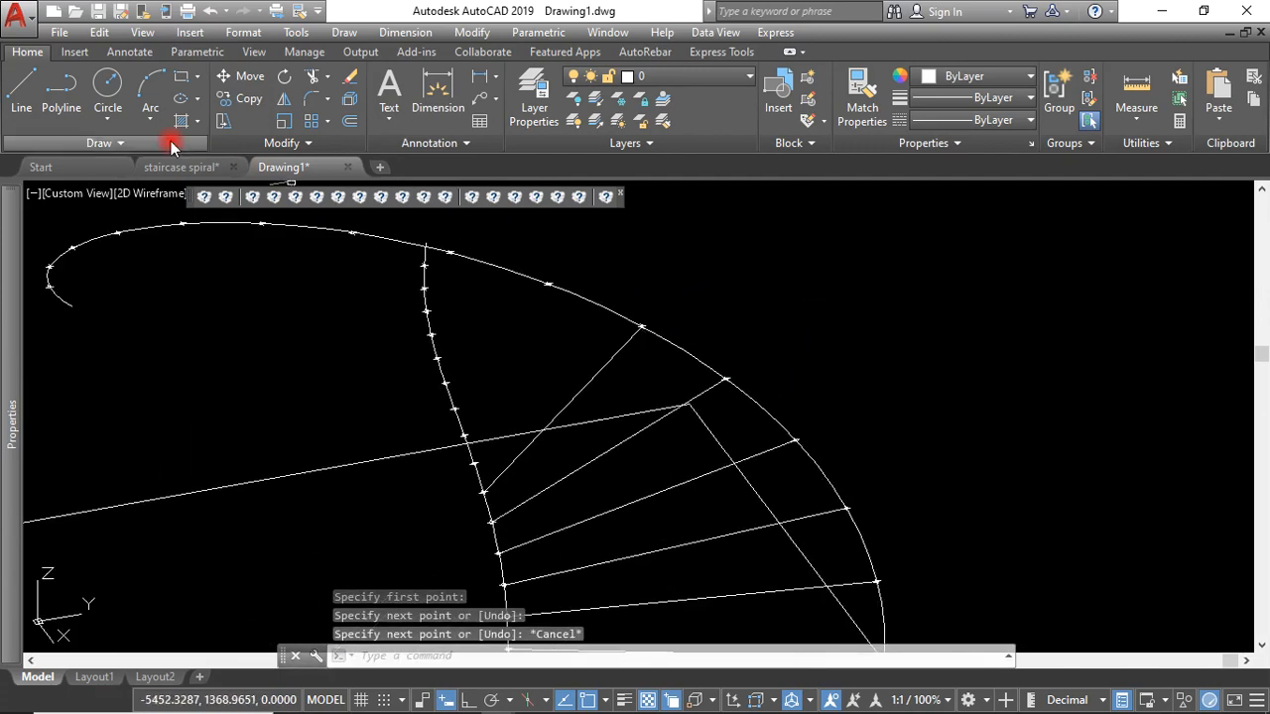
{"action": "left_click", "coordinate": [24, 92]}
{"action": "scroll", "coordinate": [466, 442], "scroll_direction": "up", "scroll_amount": 5}
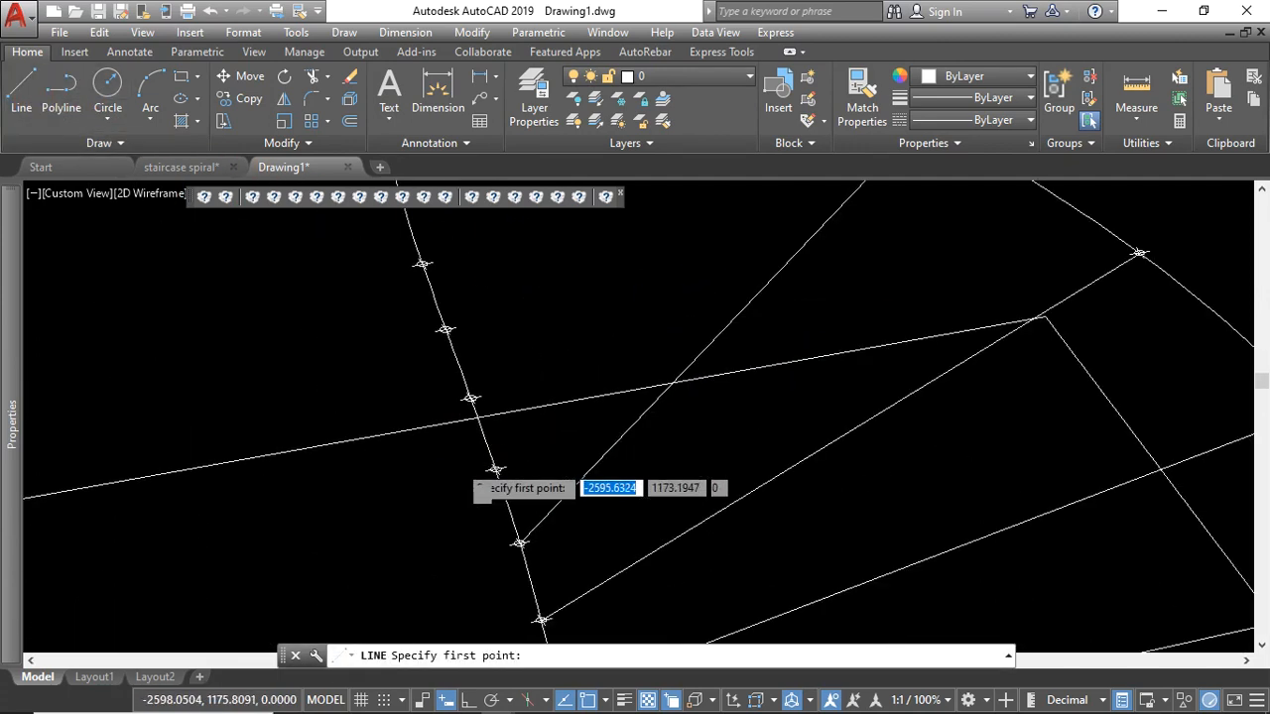
{"action": "left_click", "coordinate": [517, 476]}
{"action": "scroll", "coordinate": [533, 459], "scroll_direction": "down", "scroll_amount": 4}
{"action": "scroll", "coordinate": [582, 368], "scroll_direction": "up", "scroll_amount": 4}
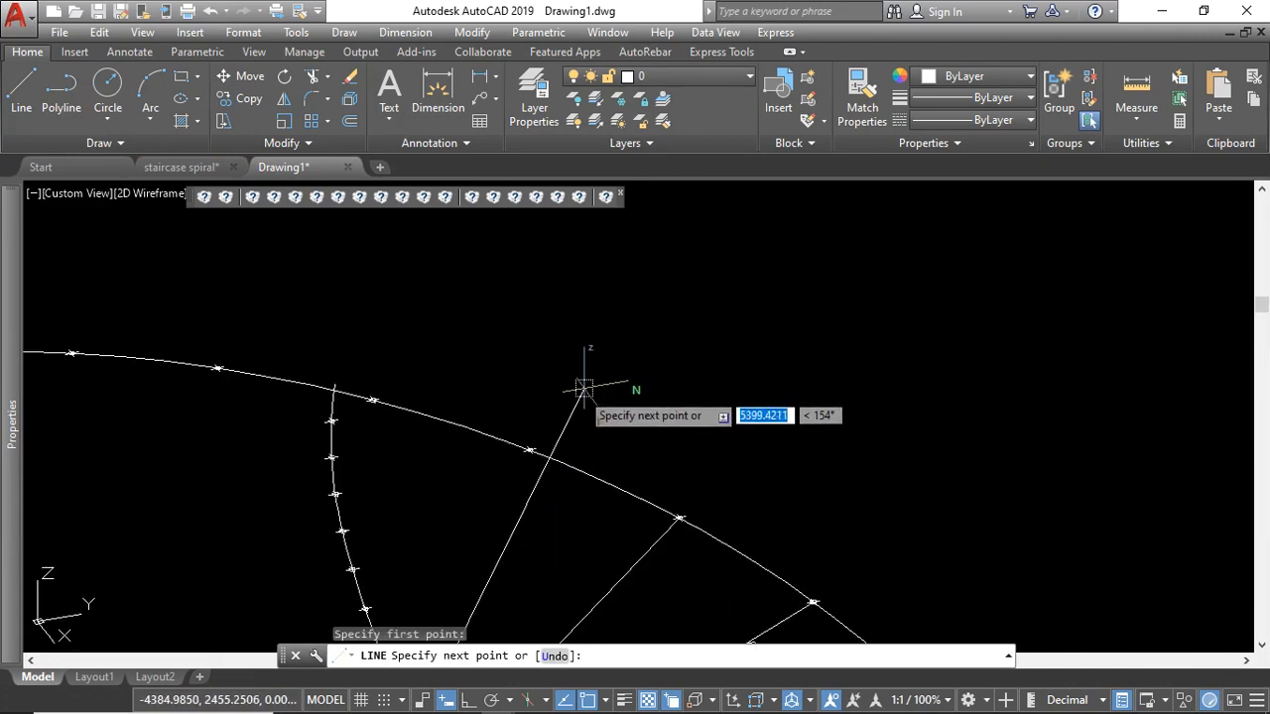
{"action": "key", "text": "Escape"}
Step: Draw a line from the twelfth division point up the inner helix to the twelfth point up the outer helix
{"action": "scroll", "coordinate": [546, 371], "scroll_direction": "down", "scroll_amount": 4}
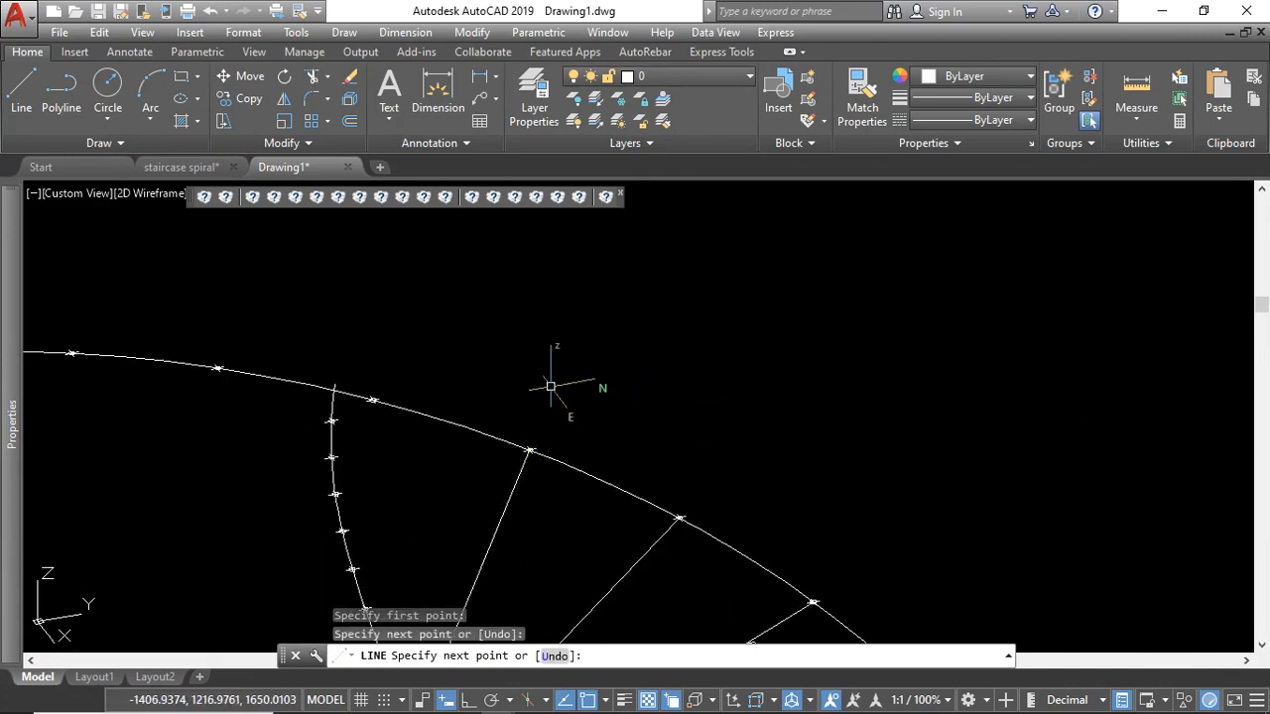
{"action": "left_click", "coordinate": [33, 104]}
{"action": "scroll", "coordinate": [471, 479], "scroll_direction": "up", "scroll_amount": 4}
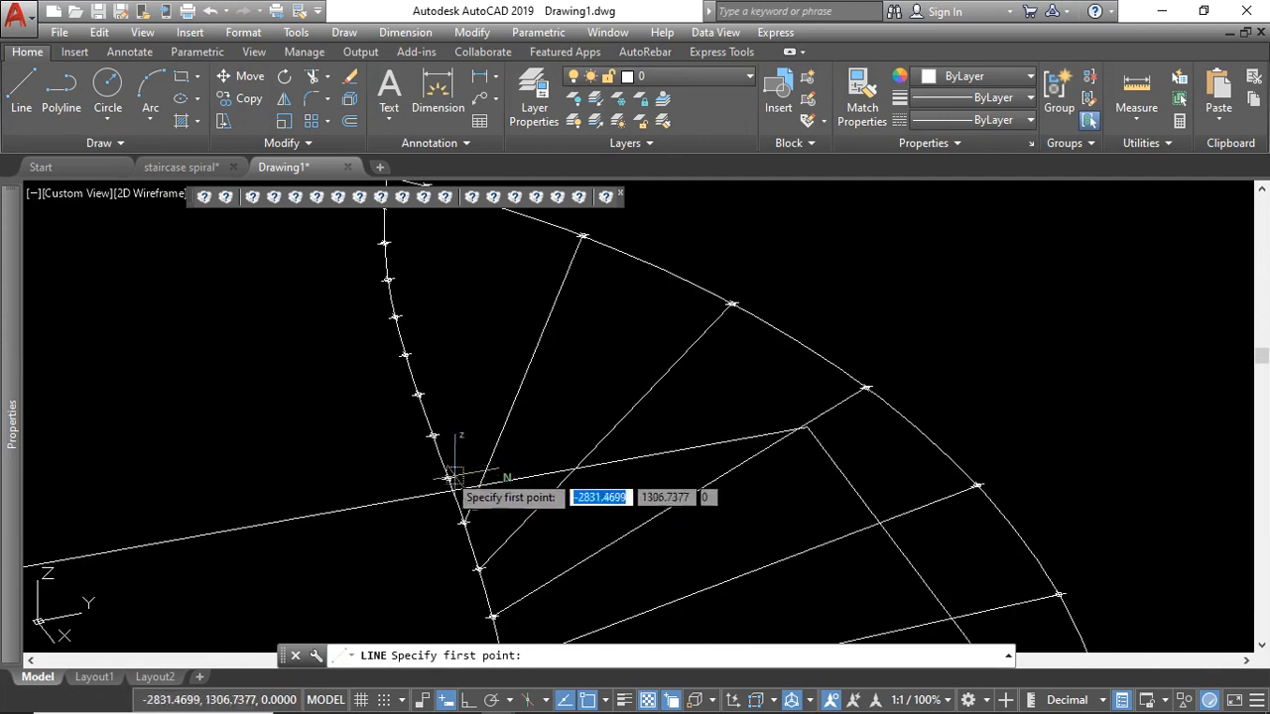
{"action": "left_click", "coordinate": [448, 477]}
{"action": "scroll", "coordinate": [473, 397], "scroll_direction": "down", "scroll_amount": 4}
{"action": "scroll", "coordinate": [481, 423], "scroll_direction": "up", "scroll_amount": 4}
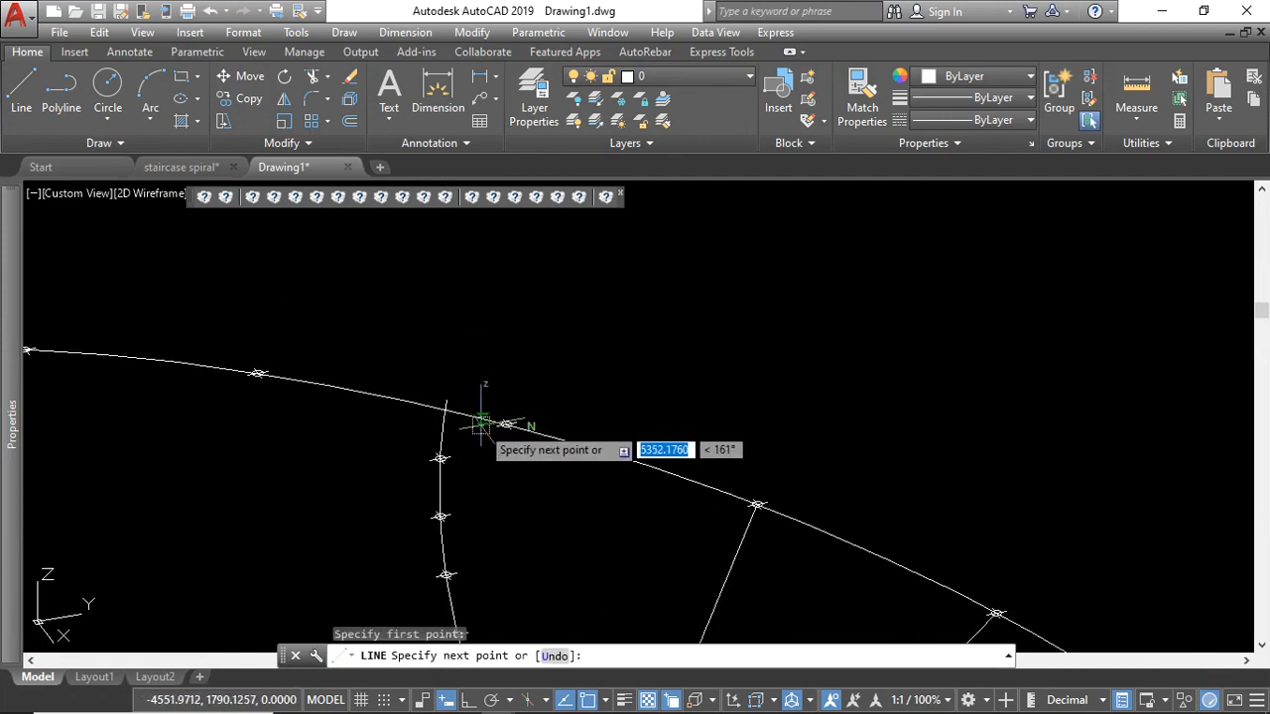
{"action": "left_click", "coordinate": [506, 425]}
{"action": "key", "text": "Escape"}
{"action": "scroll", "coordinate": [530, 351], "scroll_direction": "down", "scroll_amount": 4}
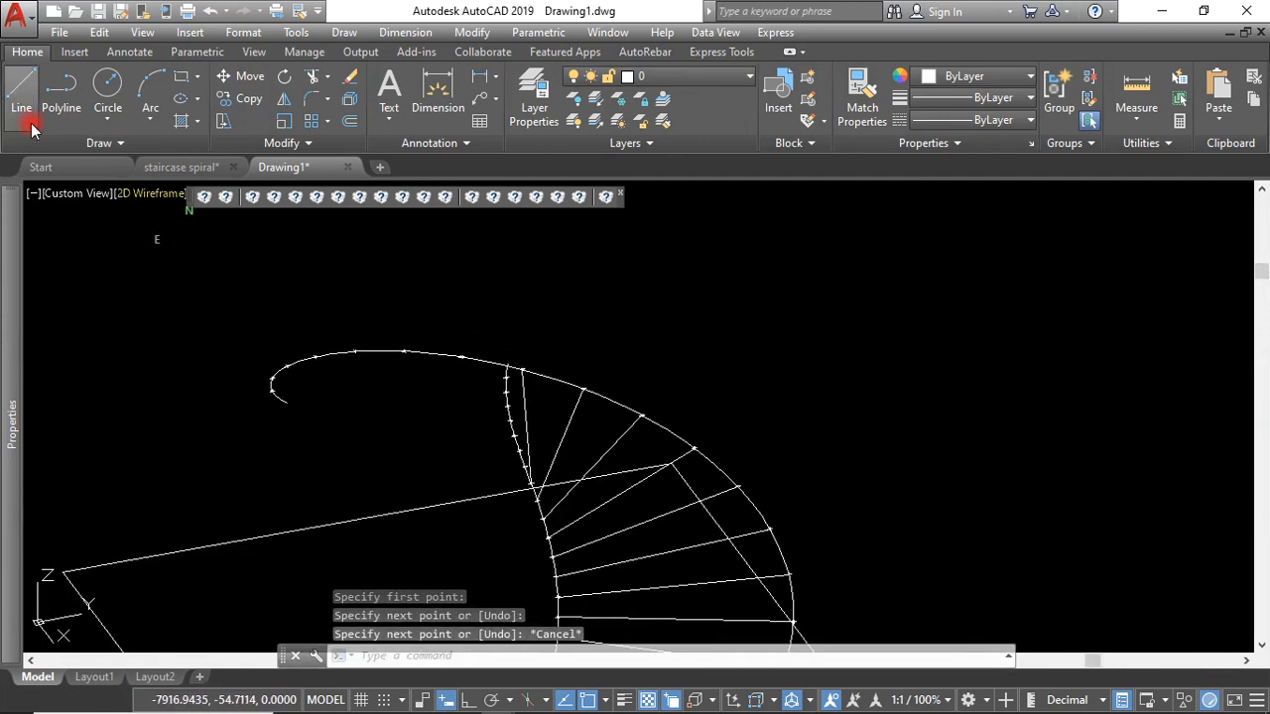
Step: Connect the thirteenth division points from the bottom of the inner and outer helices with a line
{"action": "left_click", "coordinate": [61, 99]}
{"action": "left_click", "coordinate": [21, 95]}
{"action": "scroll", "coordinate": [625, 519], "scroll_direction": "up", "scroll_amount": 5}
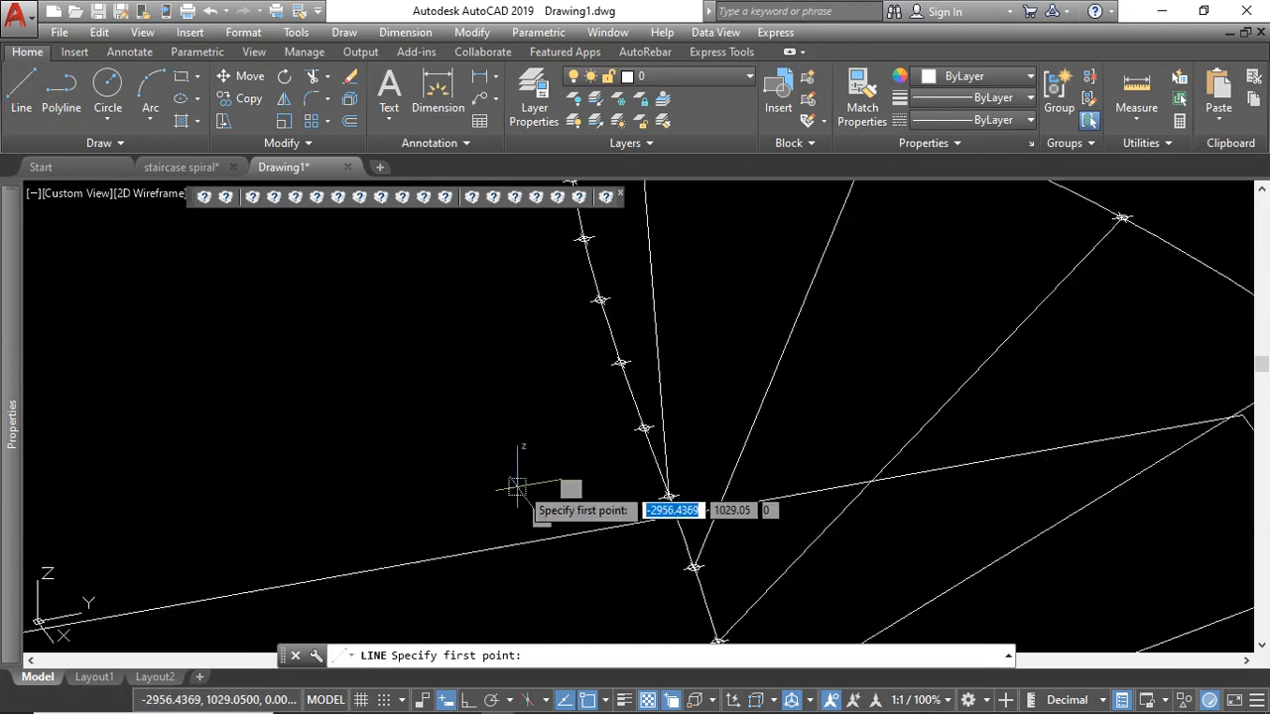
{"action": "left_click", "coordinate": [644, 429]}
{"action": "scroll", "coordinate": [640, 476], "scroll_direction": "down", "scroll_amount": 4}
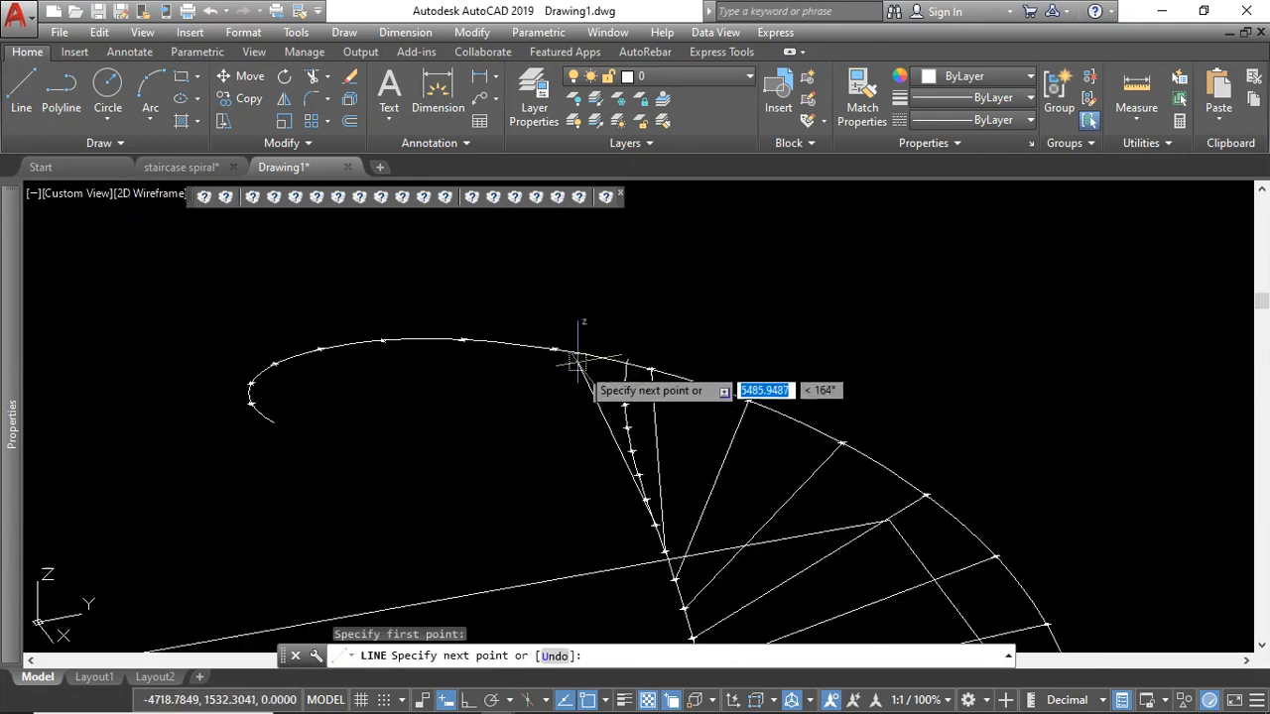
{"action": "scroll", "coordinate": [553, 340], "scroll_direction": "up", "scroll_amount": 1}
{"action": "left_click", "coordinate": [540, 337]}
{"action": "key", "text": "Escape"}
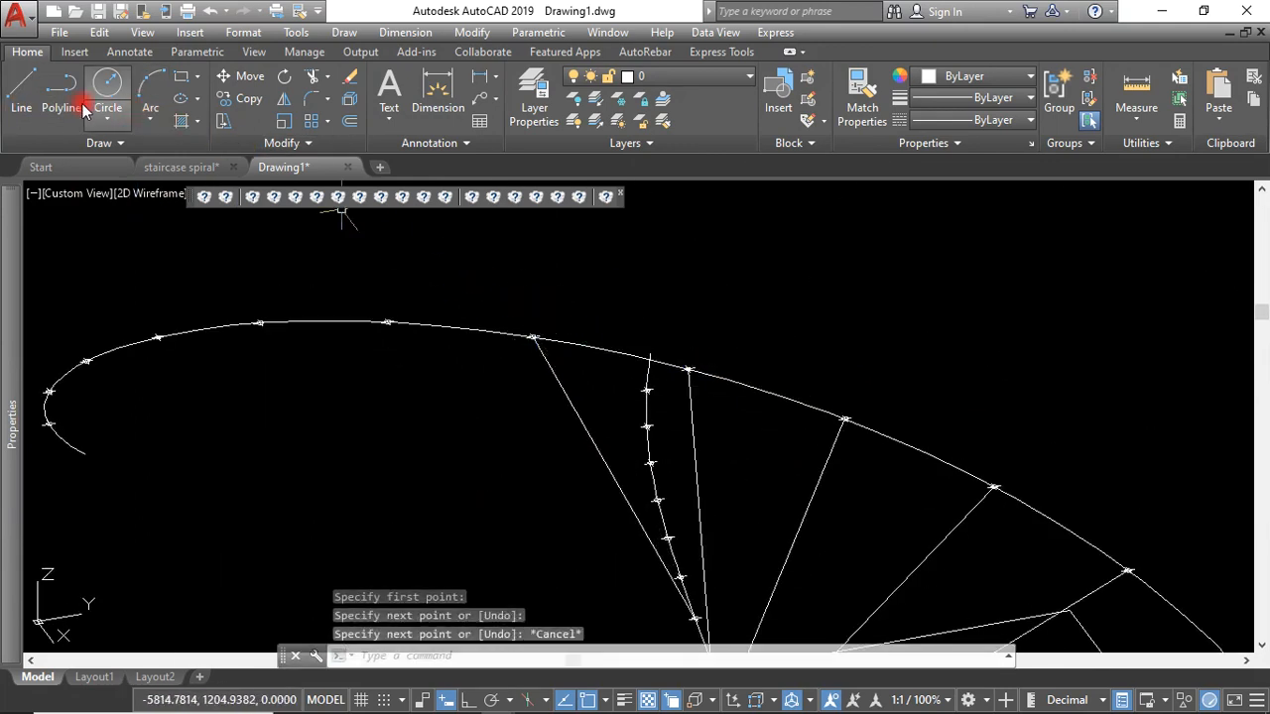
Step: Draw a line joining the fourteenth division points from the bottom on the inner and outer helices
{"action": "left_click", "coordinate": [33, 100]}
{"action": "scroll", "coordinate": [635, 516], "scroll_direction": "up", "scroll_amount": 5}
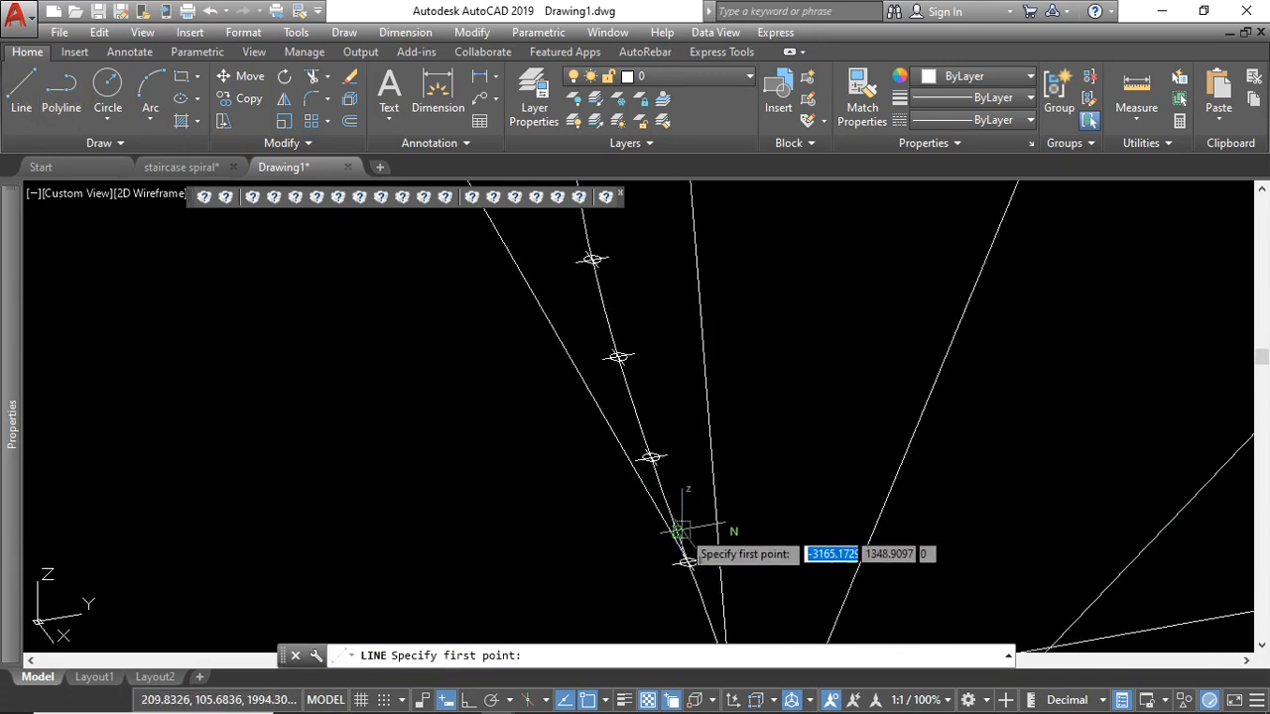
{"action": "left_click", "coordinate": [652, 459]}
{"action": "scroll", "coordinate": [645, 454], "scroll_direction": "down", "scroll_amount": 5}
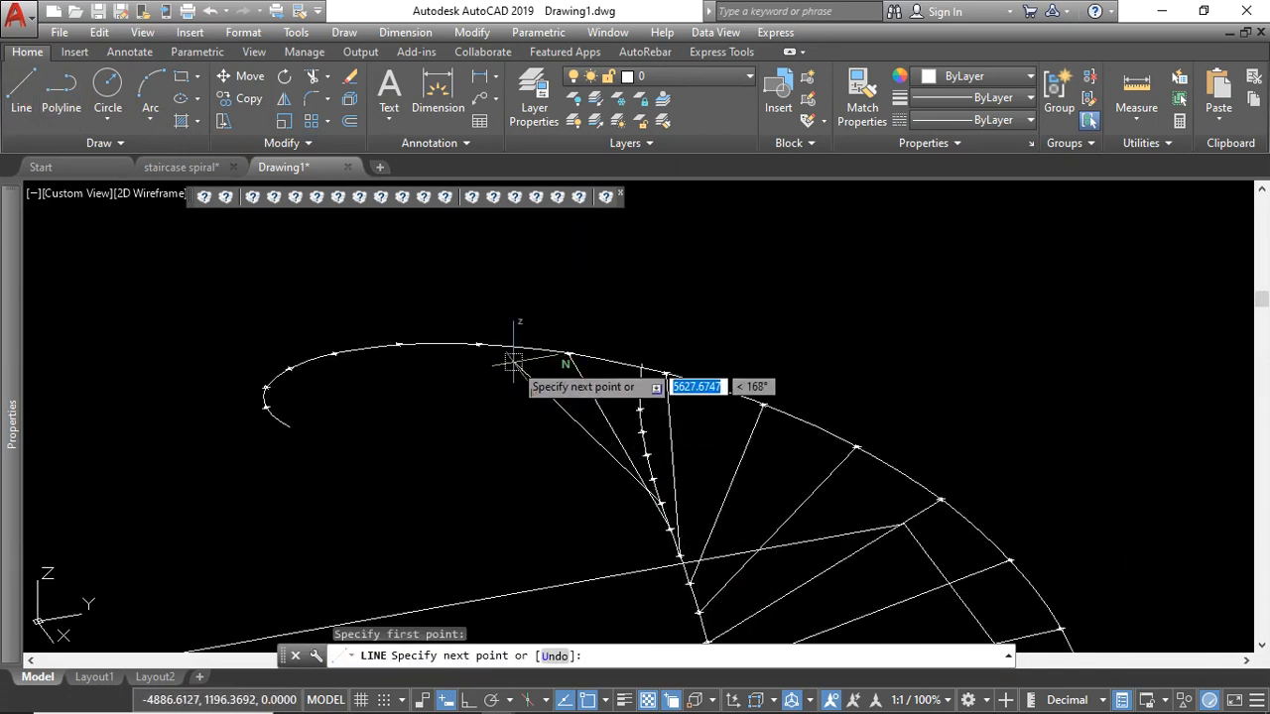
{"action": "scroll", "coordinate": [463, 333], "scroll_direction": "up", "scroll_amount": 1}
{"action": "left_click", "coordinate": [455, 333]}
{"action": "key", "text": "Escape"}
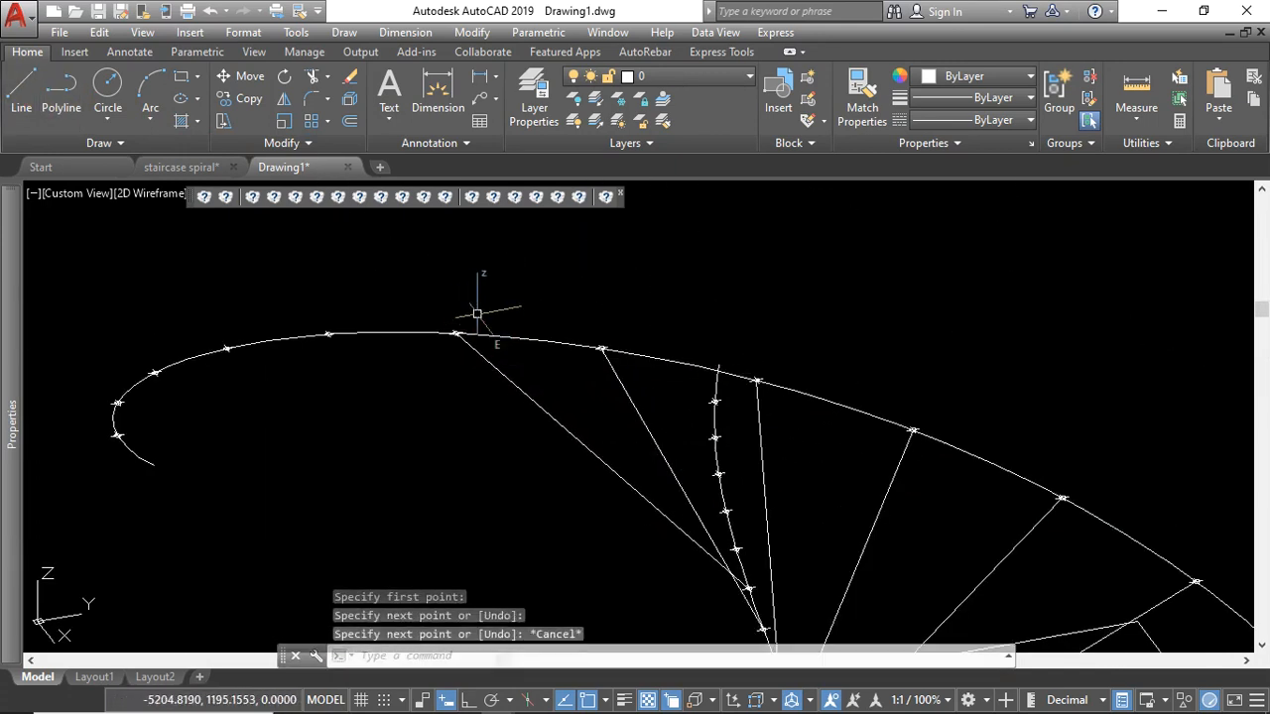
Step: Connect the inner helix's fifteenth division point from the bottom to its matching outer helix point with a line
{"action": "left_click", "coordinate": [12, 95]}
{"action": "left_click", "coordinate": [735, 547]}
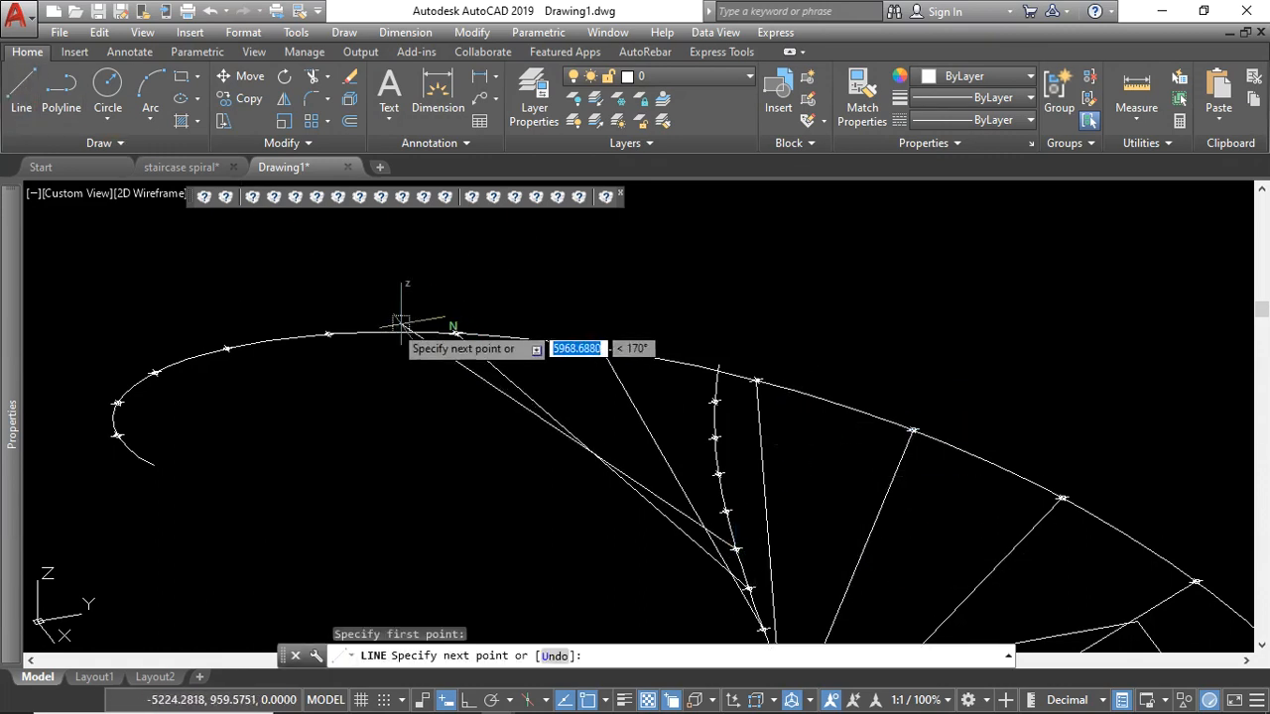
{"action": "left_click", "coordinate": [328, 334]}
{"action": "key", "text": "Escape"}
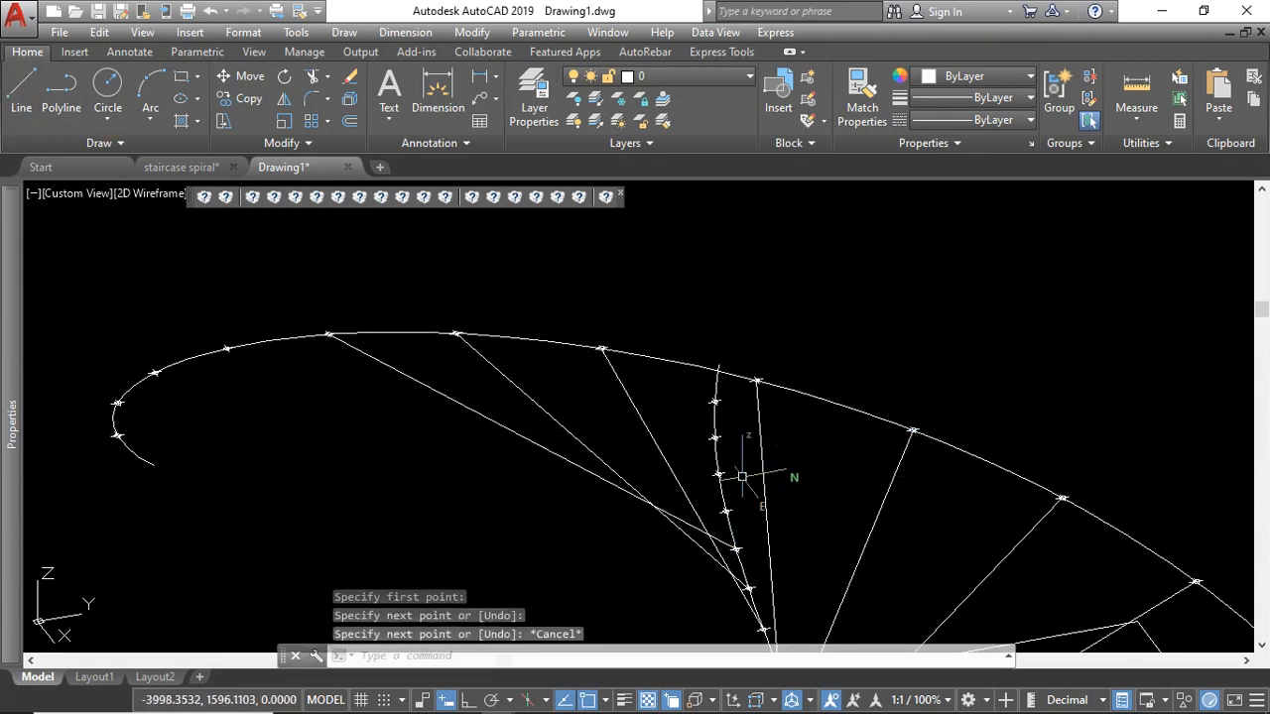
Step: Draw a line from the sixteenth division point up the inner helix to the sixteenth point up the outer helix
{"action": "key", "text": "space"}
{"action": "left_click", "coordinate": [725, 511]}
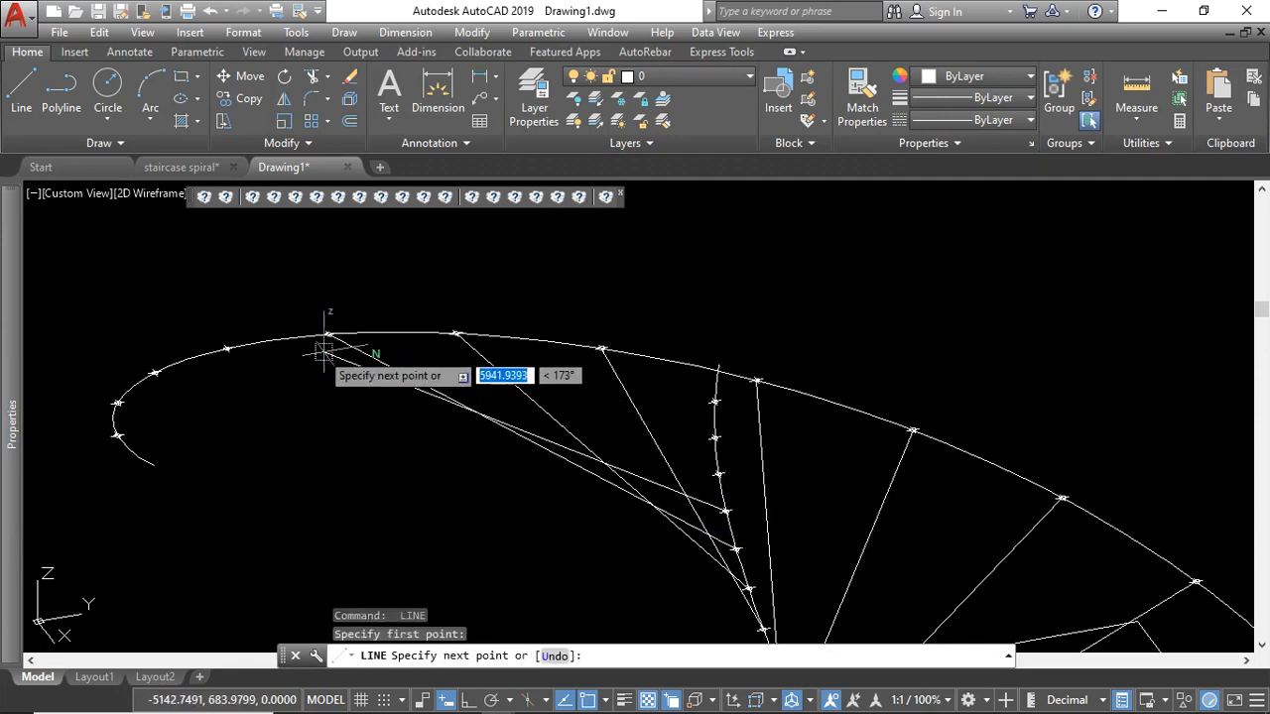
{"action": "left_click", "coordinate": [227, 349]}
{"action": "key", "text": "Escape"}
Step: Join the seventeenth division points from the bottom of the inner and outer helices with a line
{"action": "key", "text": "space"}
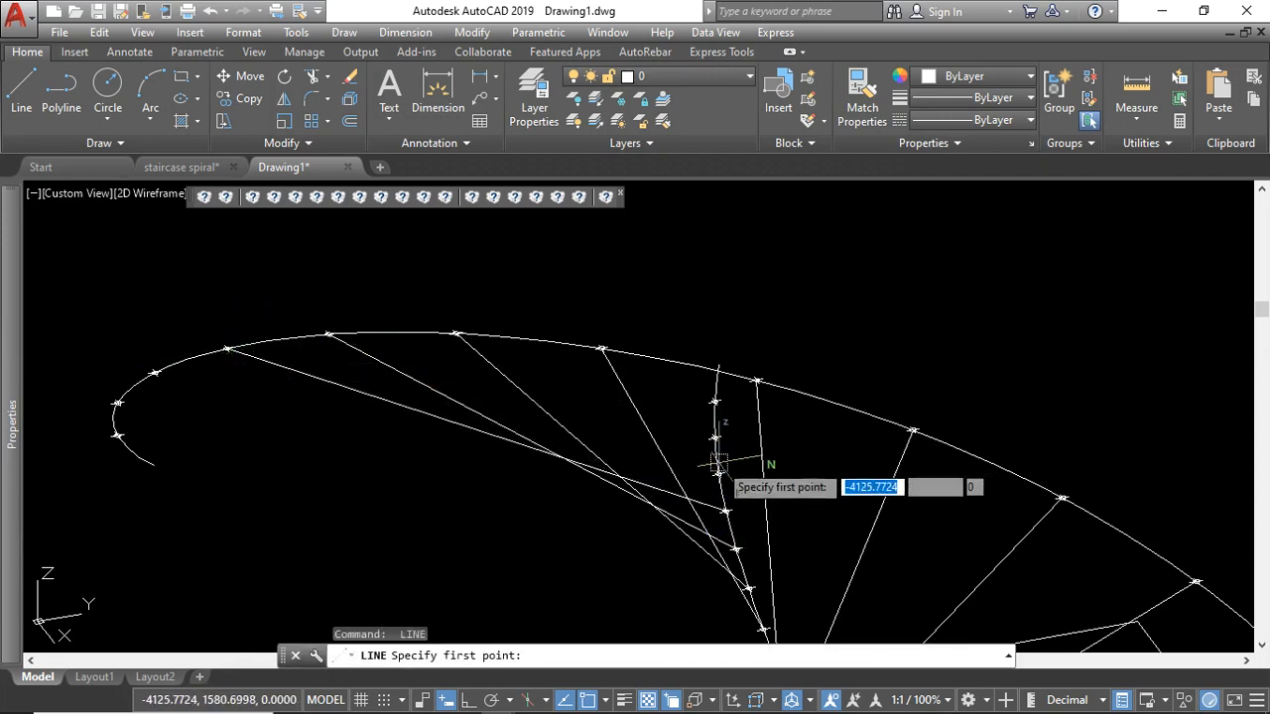
{"action": "left_click", "coordinate": [715, 466]}
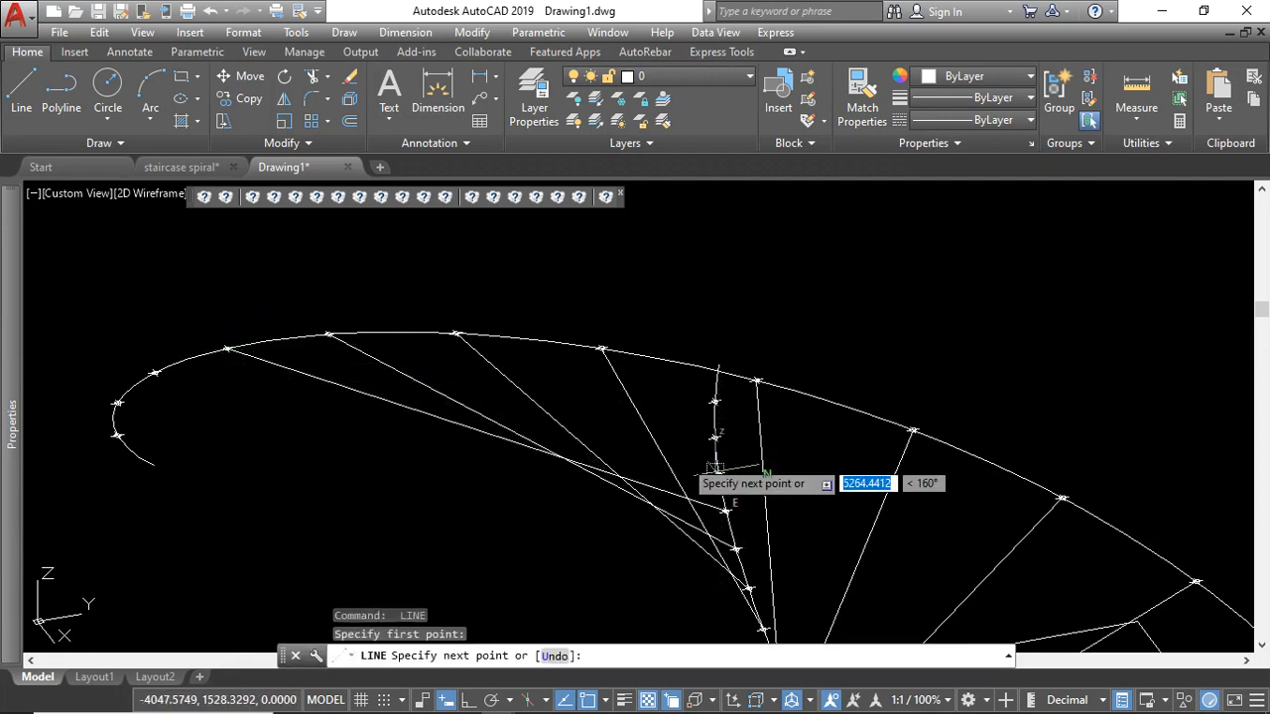
{"action": "left_click", "coordinate": [154, 373]}
{"action": "key", "text": "Escape"}
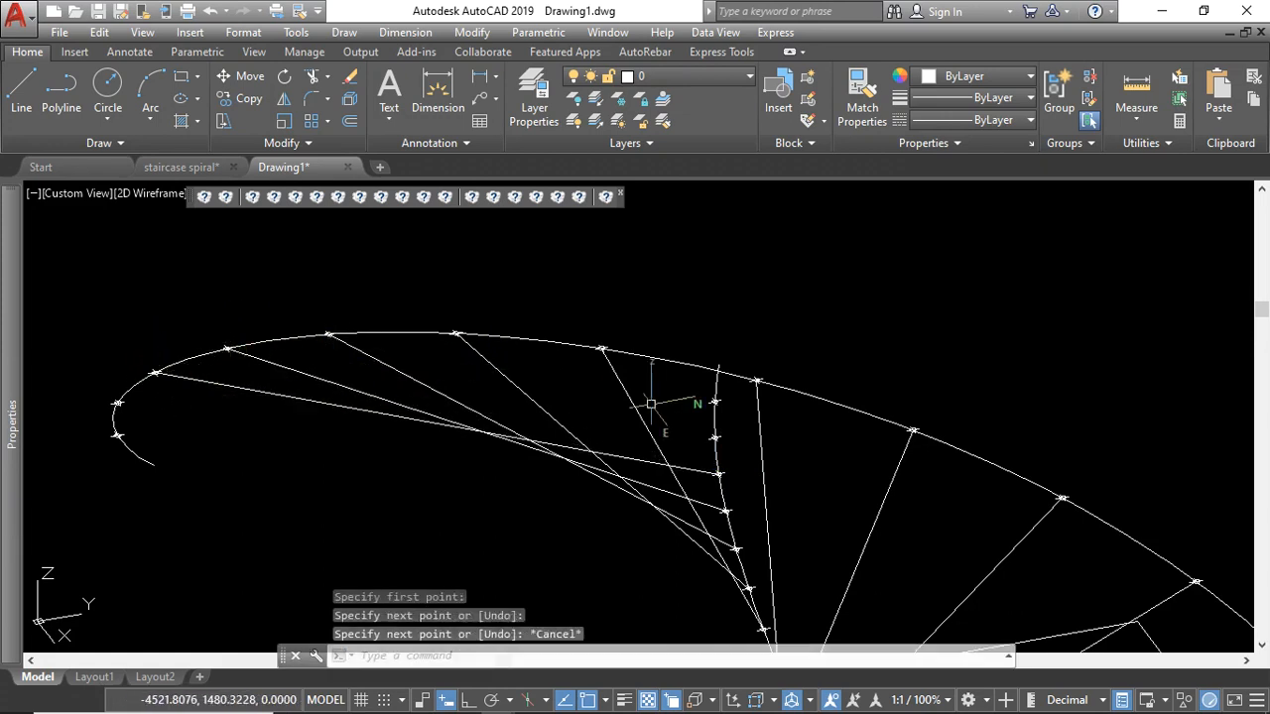
Step: Draw a line between the eighteenth division points from the bottom on the inner and outer helices
{"action": "key", "text": "space"}
{"action": "left_click", "coordinate": [716, 438]}
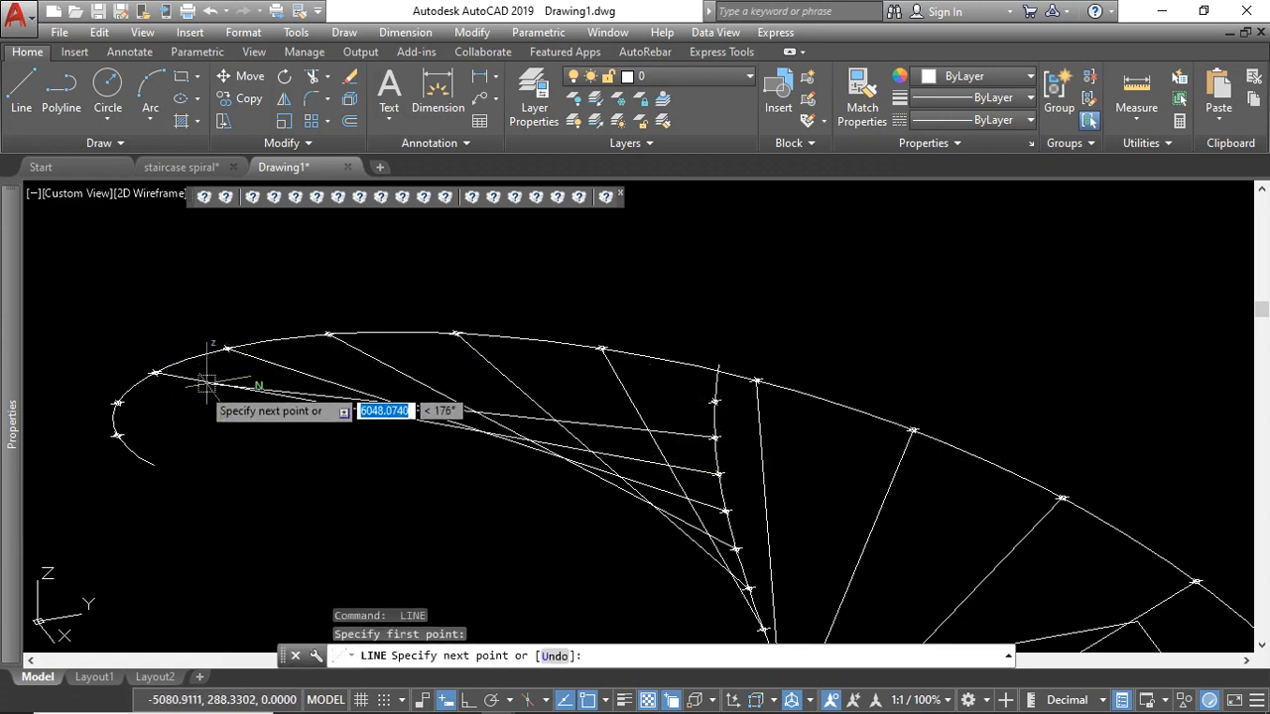
{"action": "scroll", "coordinate": [117, 404], "scroll_direction": "up", "scroll_amount": 4}
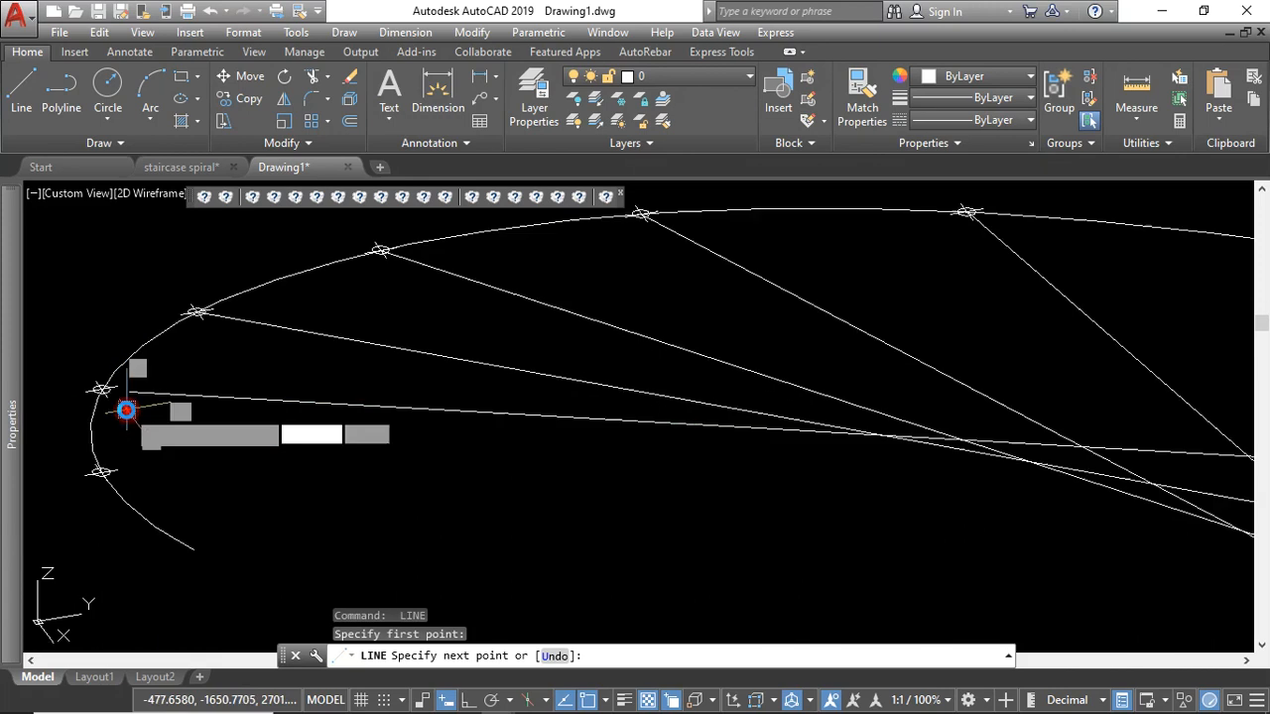
{"action": "left_click", "coordinate": [86, 376]}
{"action": "key", "text": "Escape"}
{"action": "scroll", "coordinate": [601, 366], "scroll_direction": "down", "scroll_amount": 3}
Step: Connect the topmost division point of the inner helix to the topmost division point of the outer helix with a line
{"action": "key", "text": "space"}
{"action": "scroll", "coordinate": [674, 360], "scroll_direction": "up", "scroll_amount": 4}
{"action": "left_click", "coordinate": [655, 346]}
{"action": "scroll", "coordinate": [701, 323], "scroll_direction": "down", "scroll_amount": 3}
{"action": "scroll", "coordinate": [456, 336], "scroll_direction": "up", "scroll_amount": 4}
{"action": "left_click", "coordinate": [438, 331]}
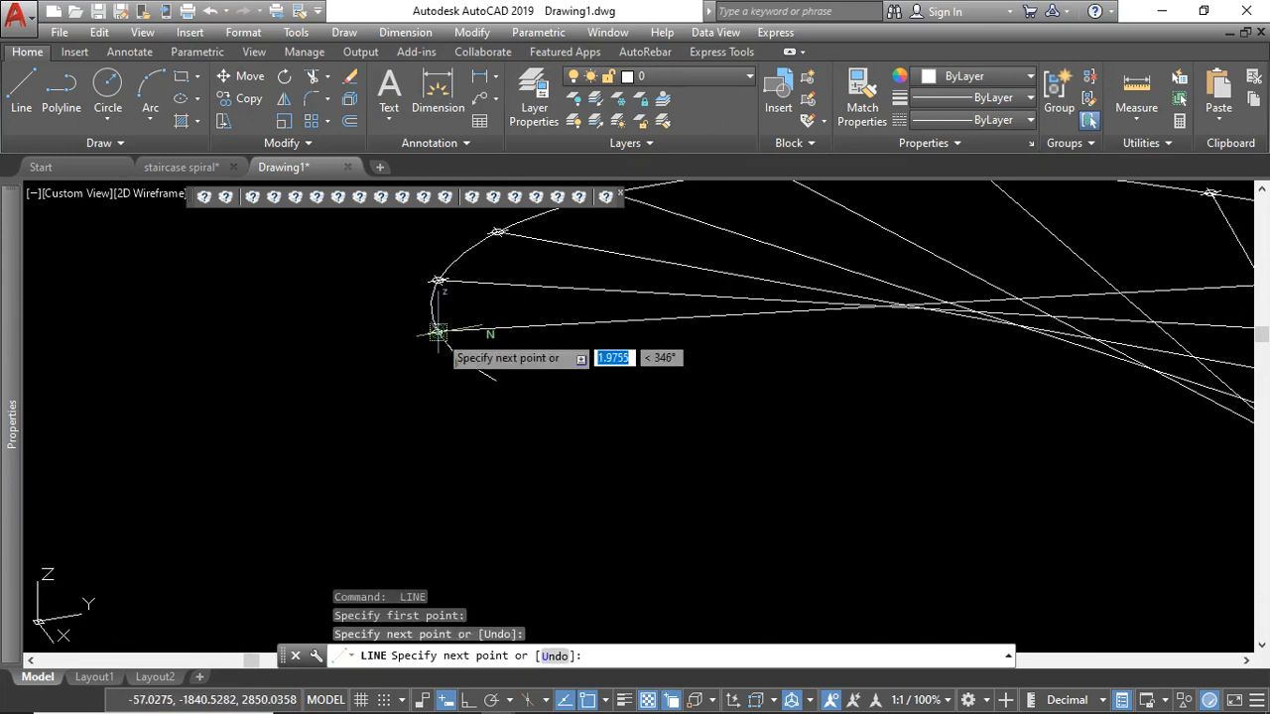
{"action": "key", "text": "Escape"}
{"action": "scroll", "coordinate": [437, 322], "scroll_direction": "down", "scroll_amount": 5}
{"action": "scroll", "coordinate": [435, 392], "scroll_direction": "up", "scroll_amount": 4}
{"action": "scroll", "coordinate": [586, 379], "scroll_direction": "down", "scroll_amount": 4}
{"action": "scroll", "coordinate": [567, 354], "scroll_direction": "up", "scroll_amount": 5}
{"action": "scroll", "coordinate": [544, 326], "scroll_direction": "down", "scroll_amount": 2}
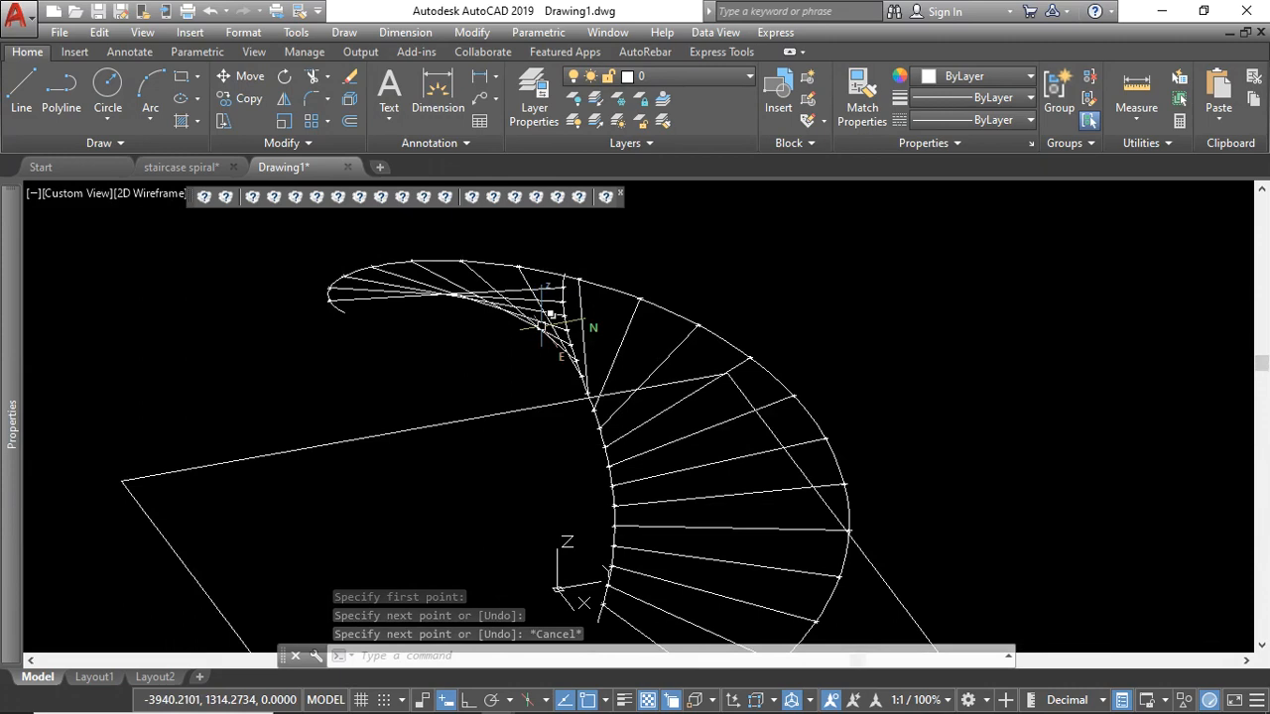
{"action": "scroll", "coordinate": [660, 337], "scroll_direction": "down", "scroll_amount": 3}
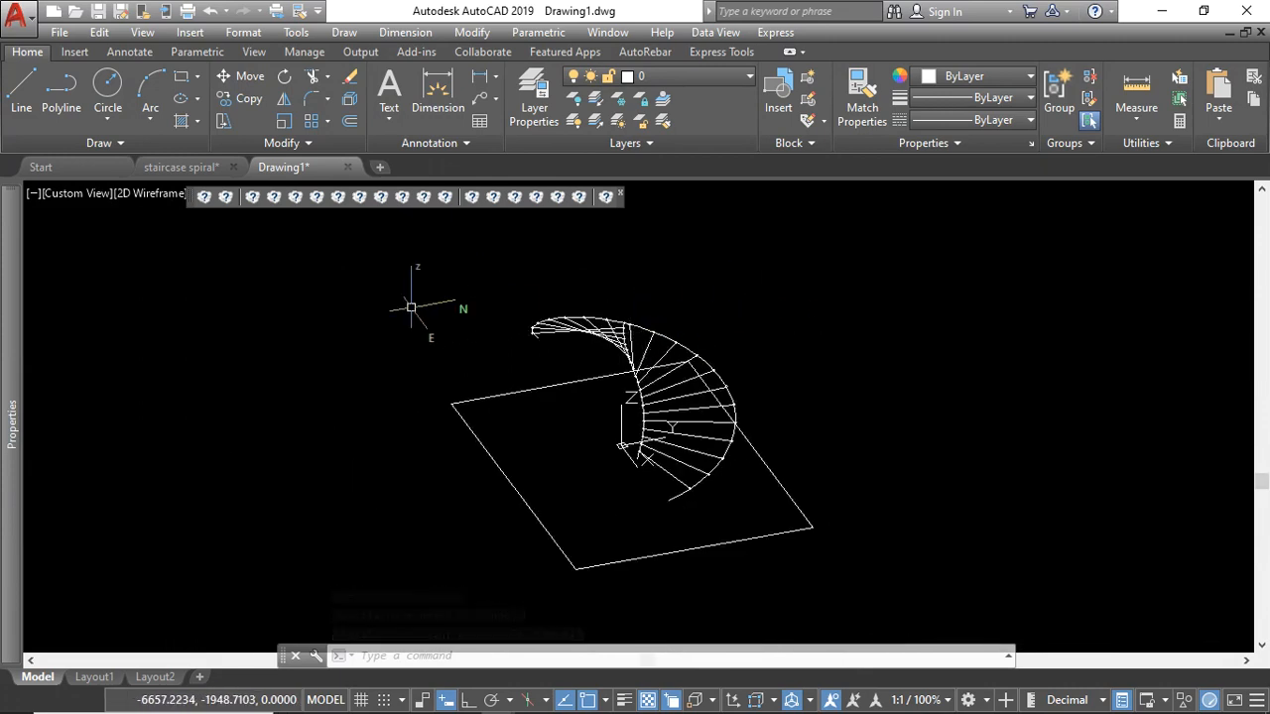
{"action": "type", "text": "mo"}
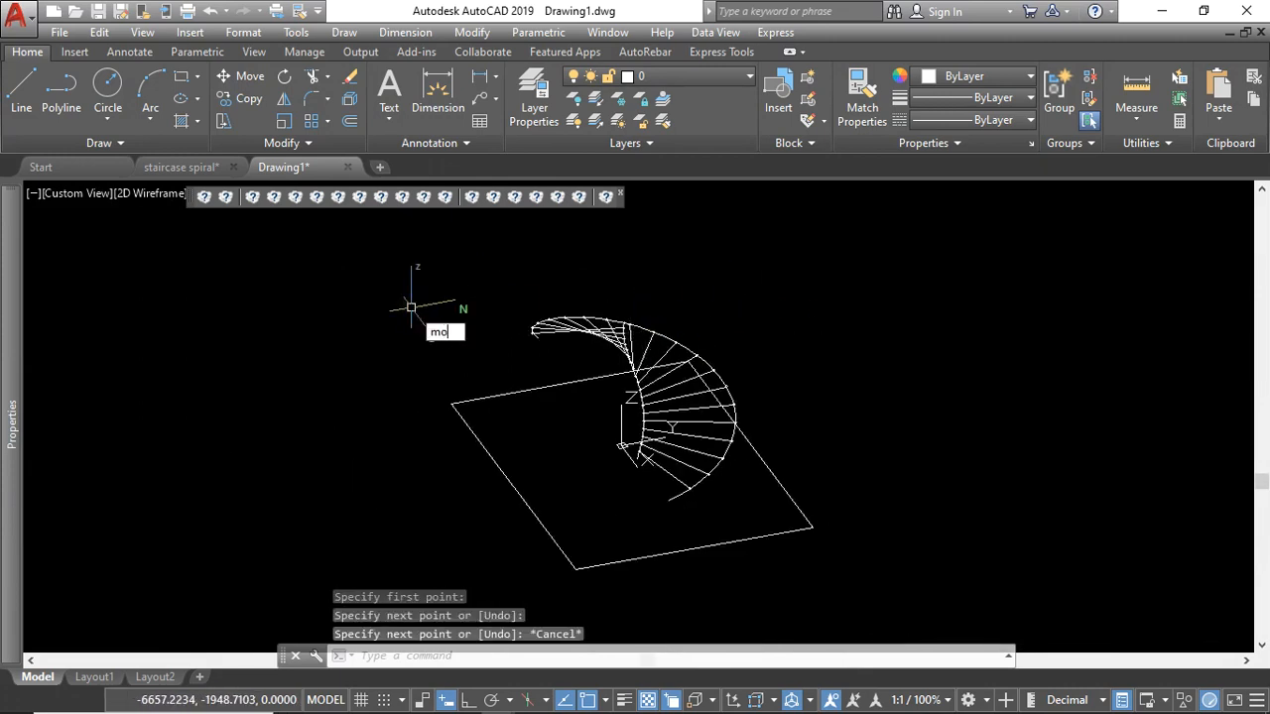
{"action": "key", "text": "Return"}
{"action": "scroll", "coordinate": [804, 362], "scroll_direction": "down", "scroll_amount": 3}
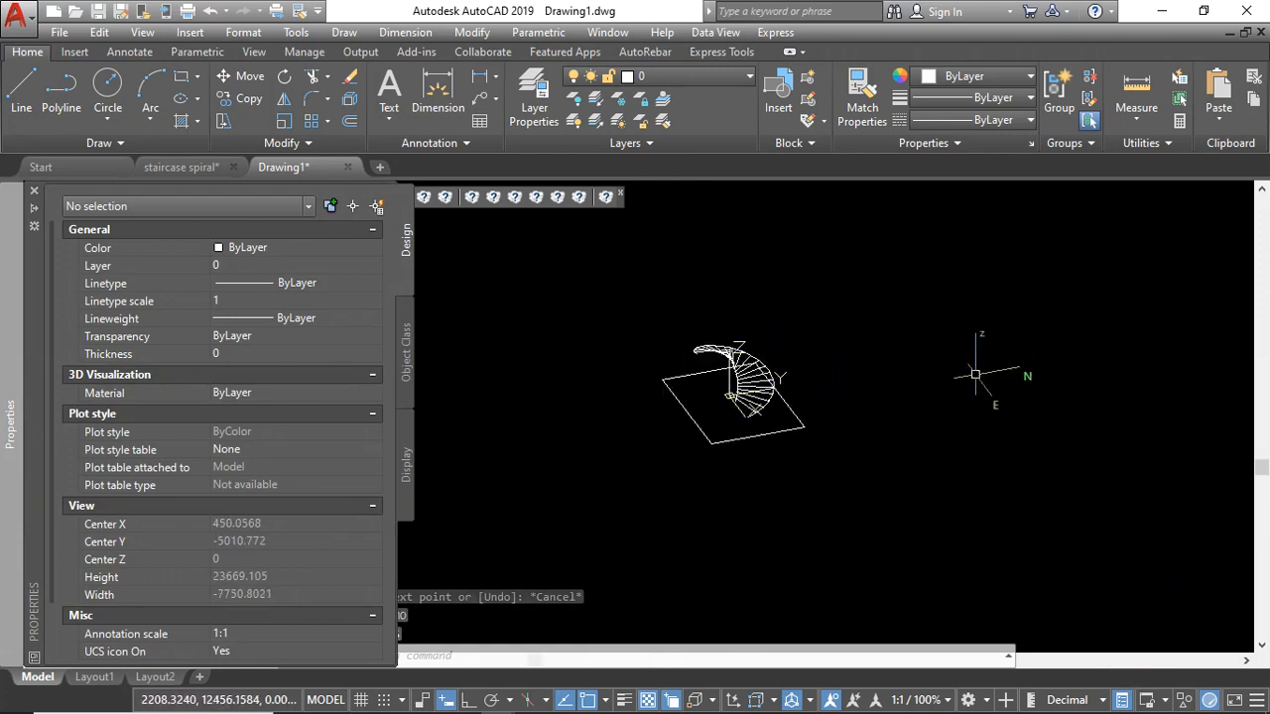
{"action": "scroll", "coordinate": [796, 401], "scroll_direction": "up", "scroll_amount": 3}
{"action": "scroll", "coordinate": [819, 404], "scroll_direction": "down", "scroll_amount": 2}
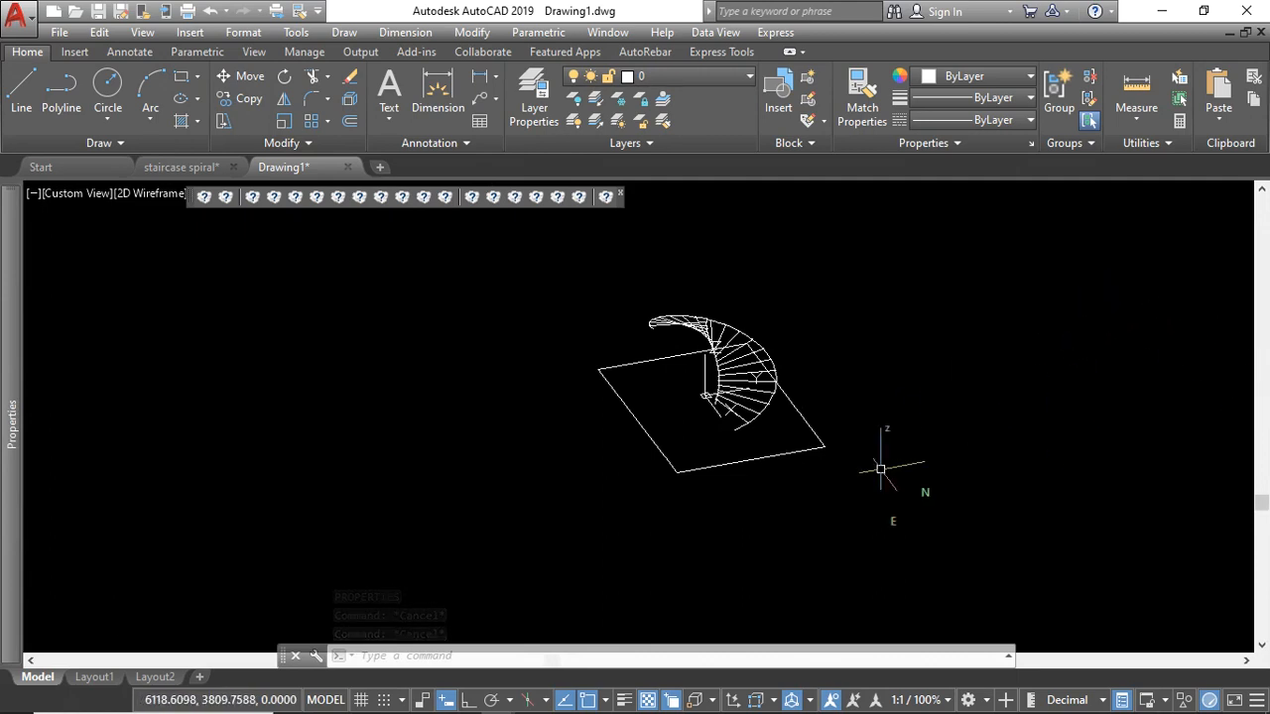
Step: Switch the workspace to 3D Modeling
{"action": "left_click", "coordinate": [970, 700]}
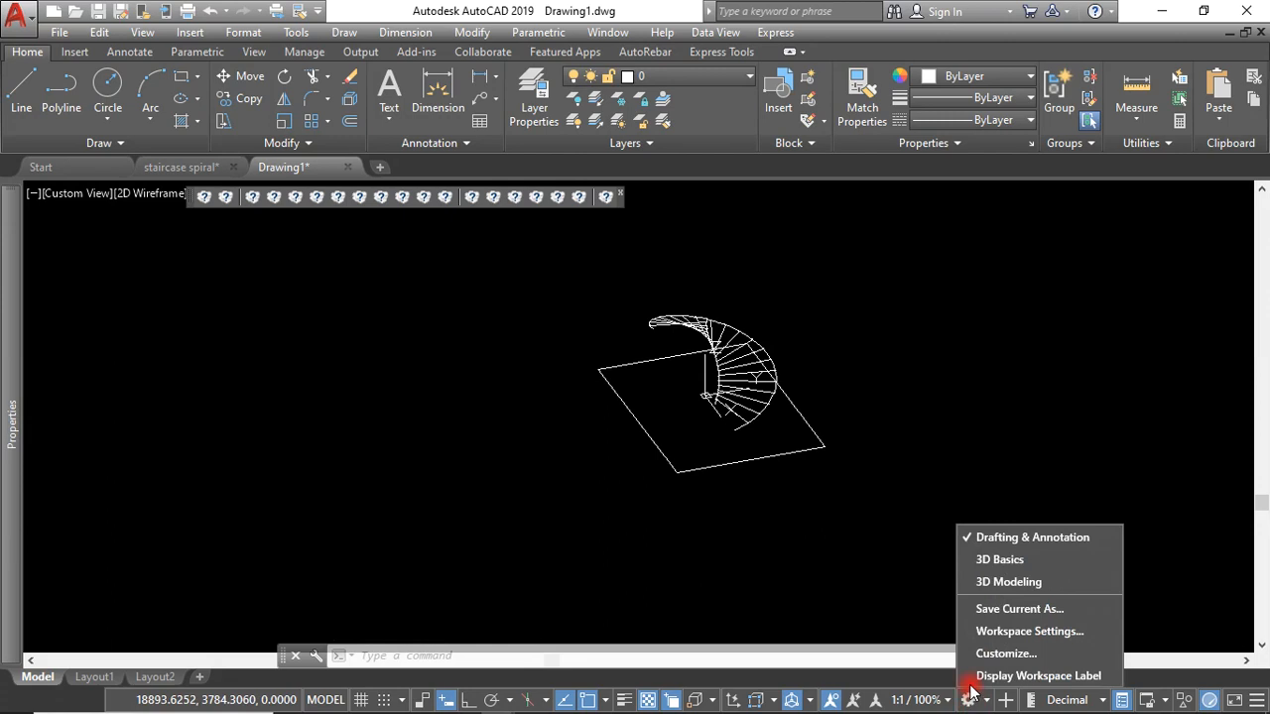
{"action": "left_click", "coordinate": [1001, 581]}
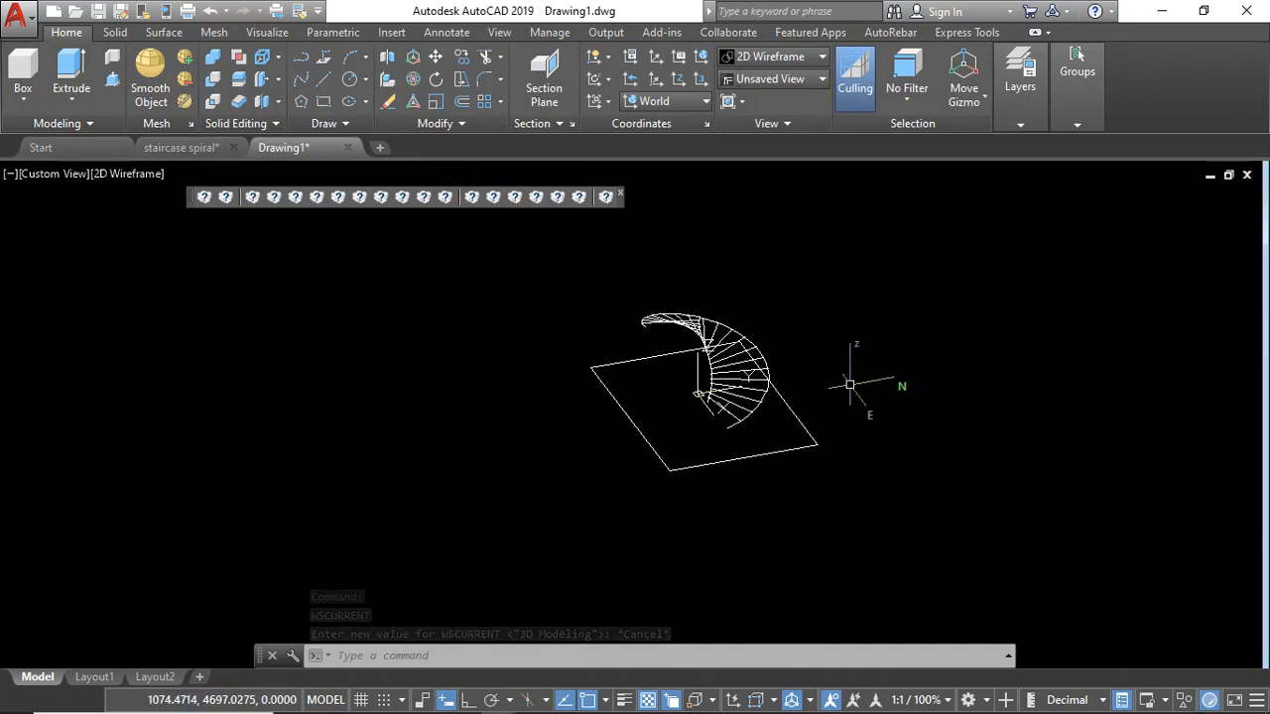
{"action": "key", "text": "Escape"}
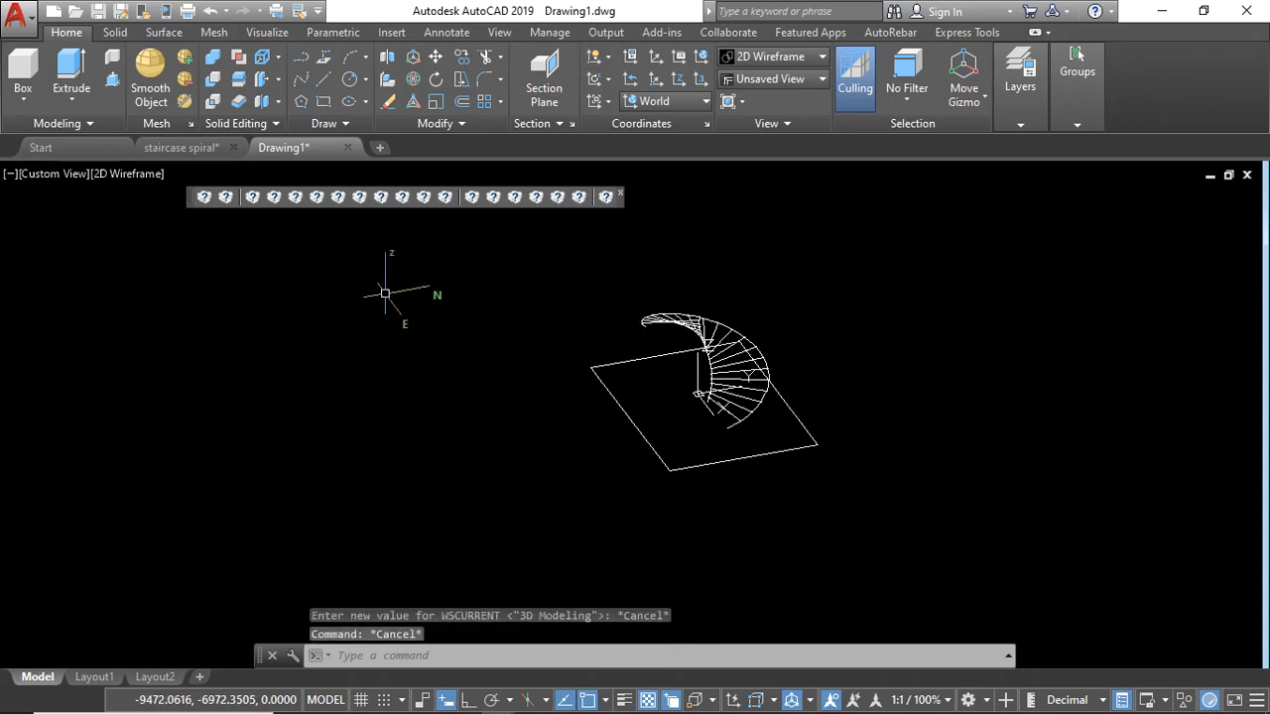
Step: Set the viewport of the staircase drawing to the Top view
{"action": "scroll", "coordinate": [778, 369], "scroll_direction": "up", "scroll_amount": 4}
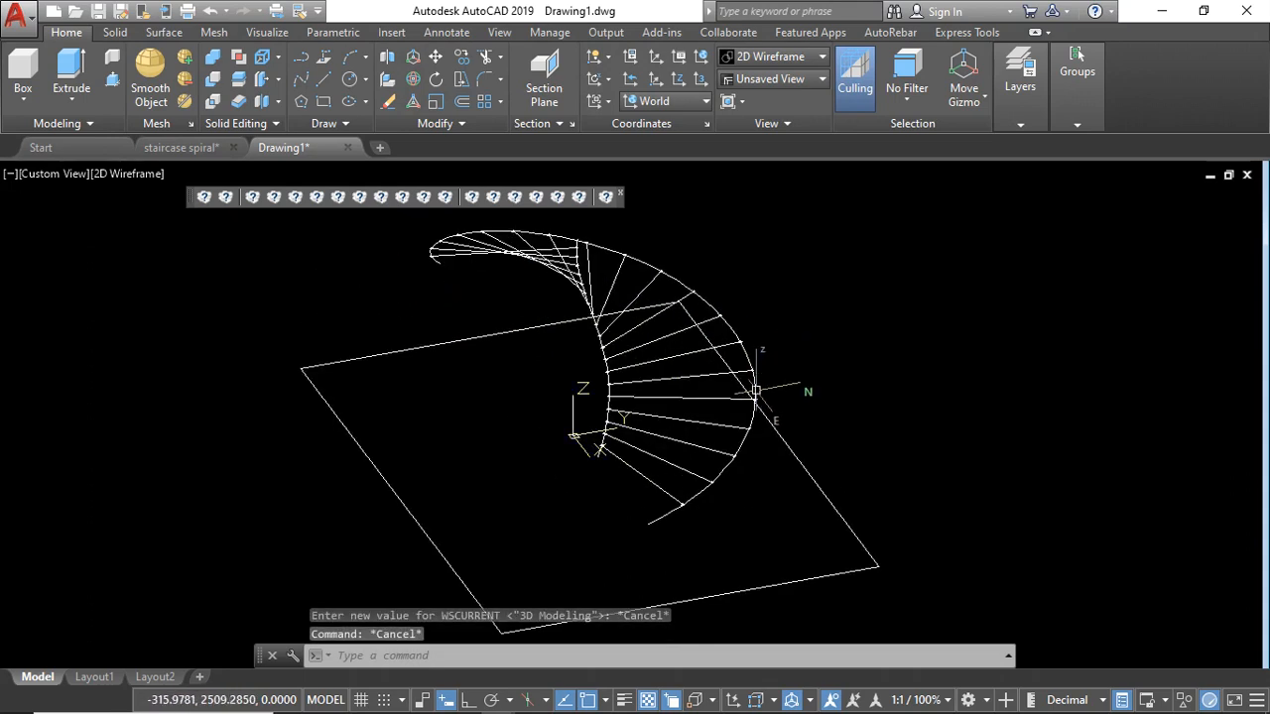
{"action": "left_click", "coordinate": [25, 174]}
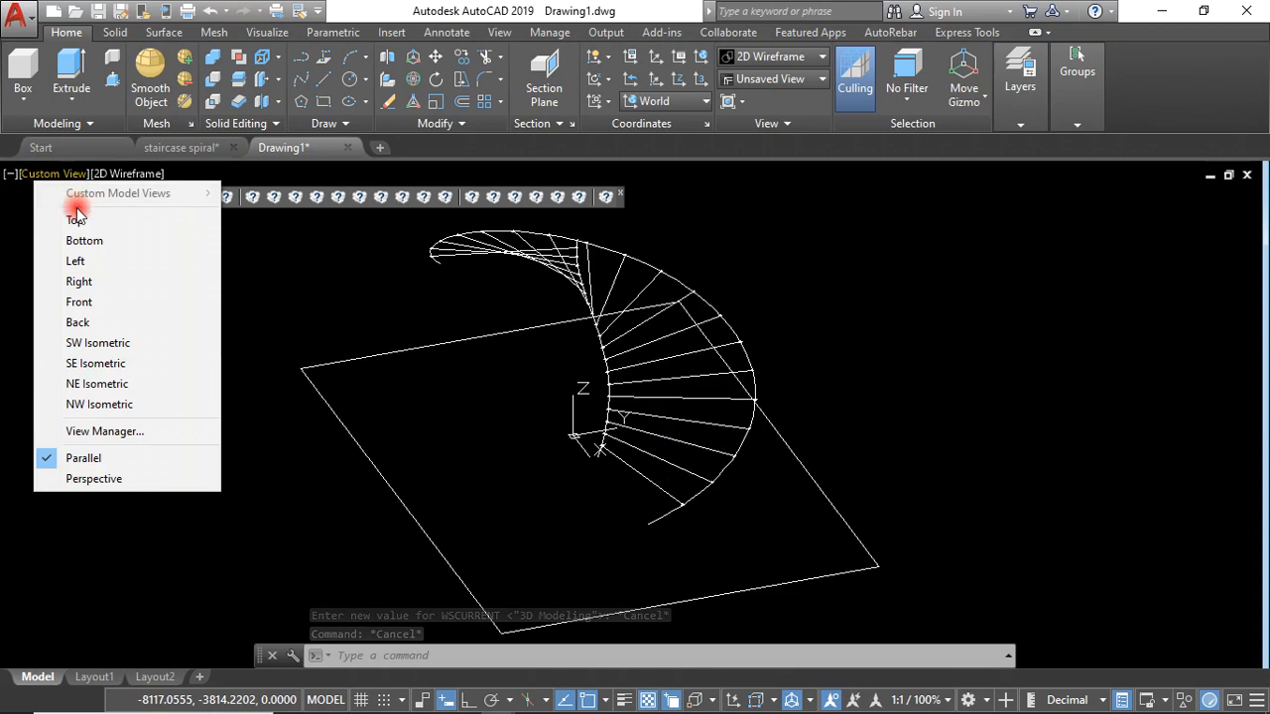
{"action": "left_click", "coordinate": [77, 211]}
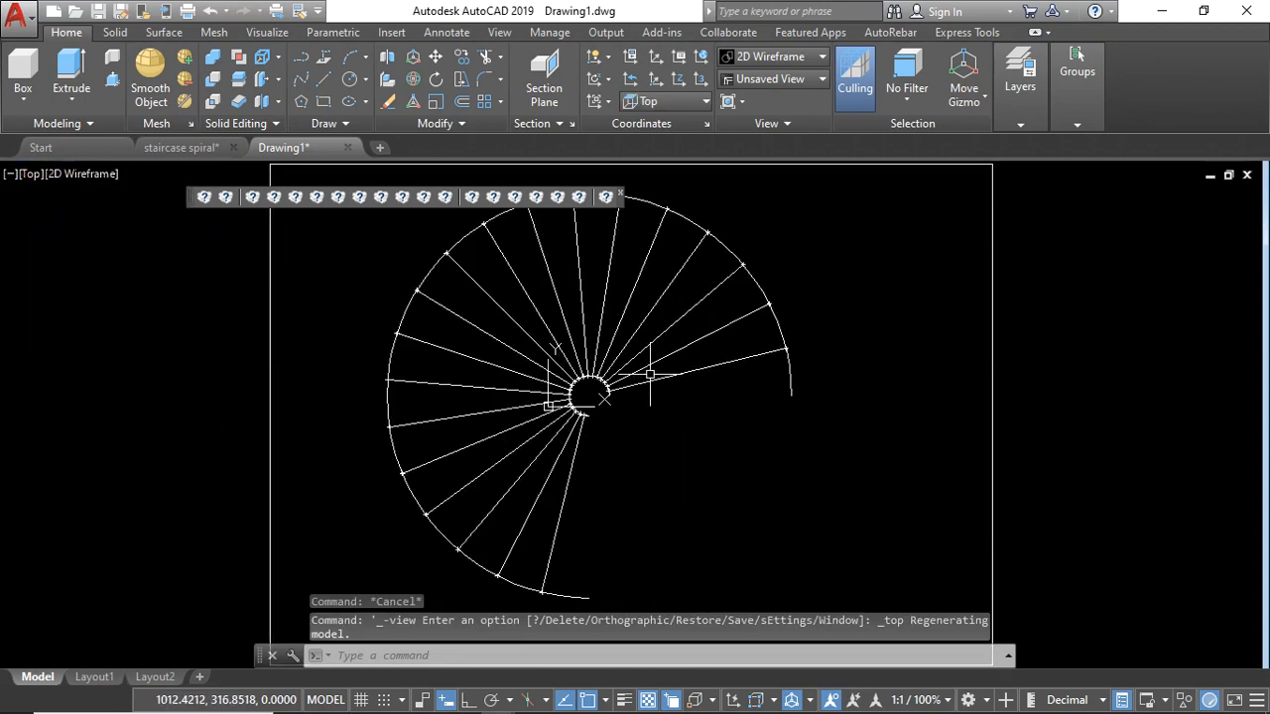
Step: Draw a closed polyline through the lowest division points of the inner and outer helices and the lower ends of both helices
{"action": "scroll", "coordinate": [650, 376], "scroll_direction": "up", "scroll_amount": 3}
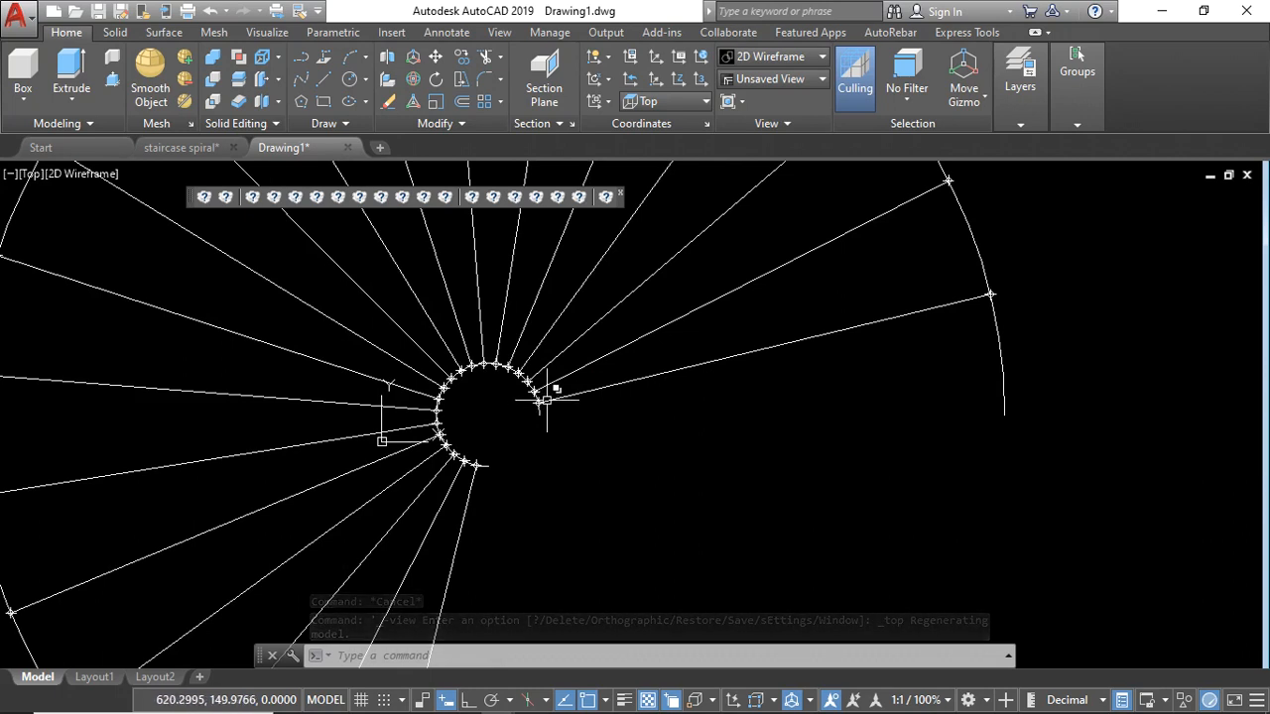
{"action": "left_click", "coordinate": [303, 64]}
{"action": "scroll", "coordinate": [347, 283], "scroll_direction": "up", "scroll_amount": 5}
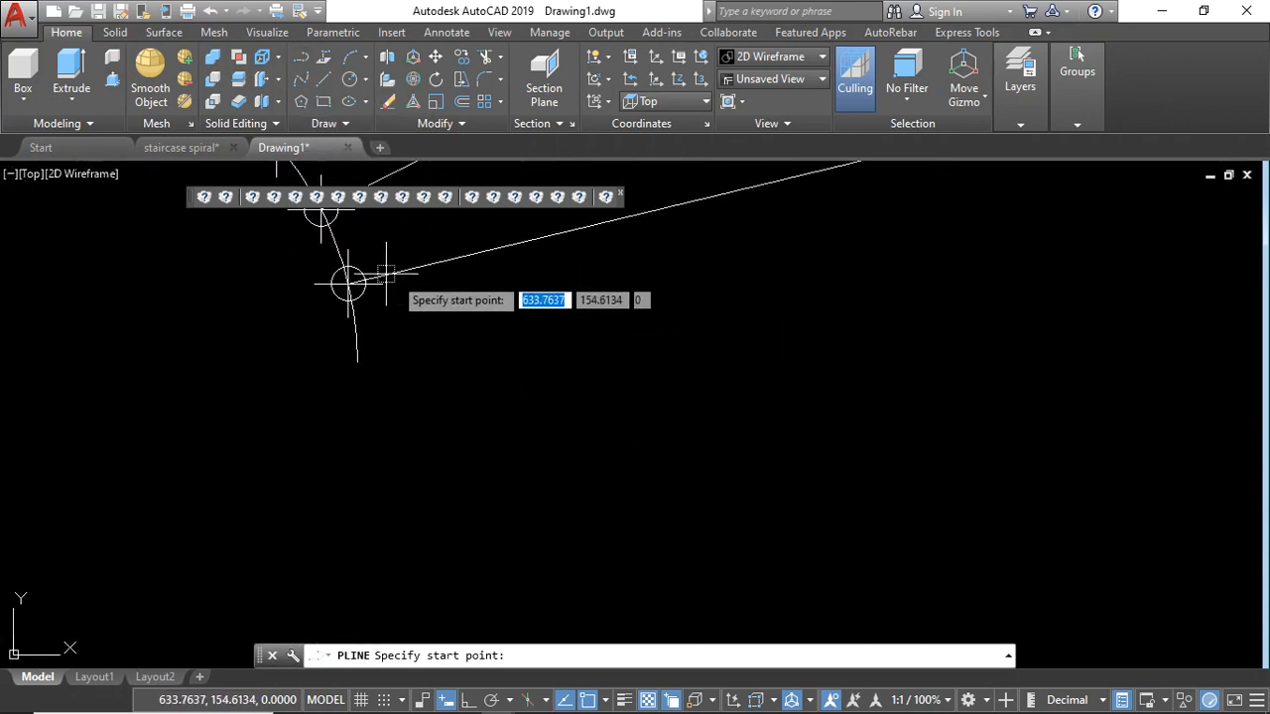
{"action": "left_click", "coordinate": [348, 283]}
{"action": "scroll", "coordinate": [430, 363], "scroll_direction": "down", "scroll_amount": 5}
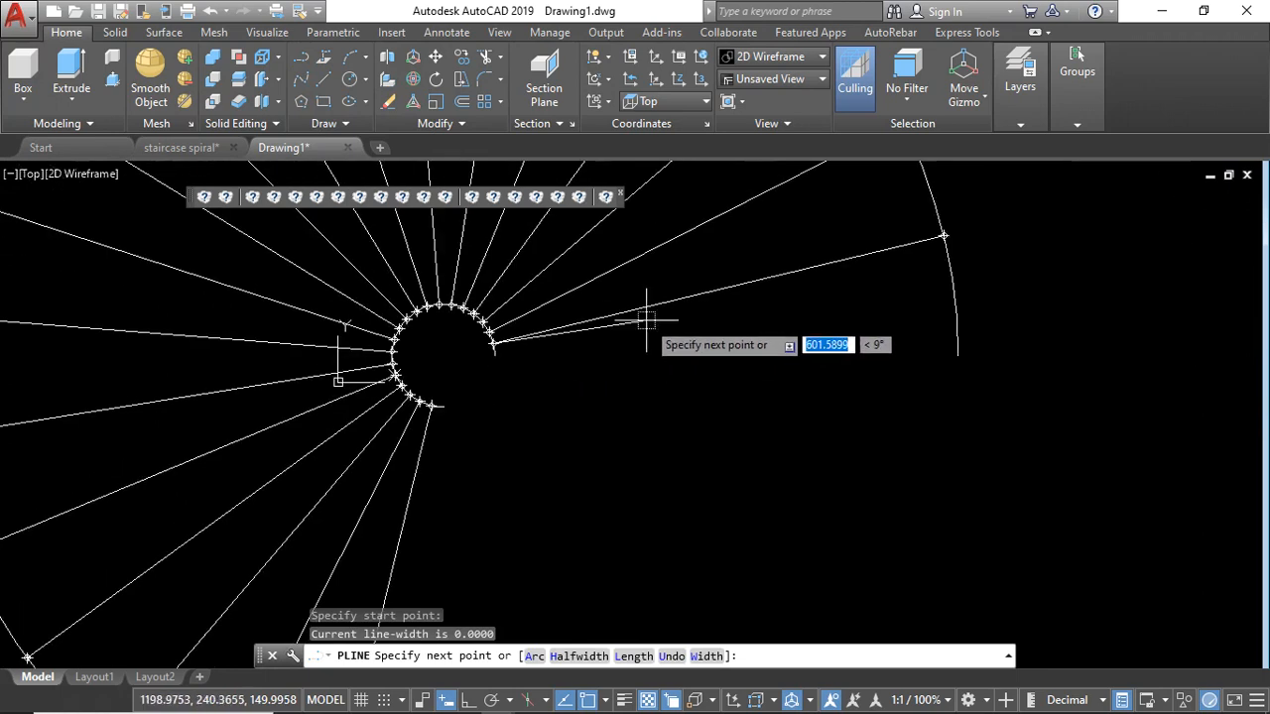
{"action": "scroll", "coordinate": [944, 237], "scroll_direction": "up", "scroll_amount": 6}
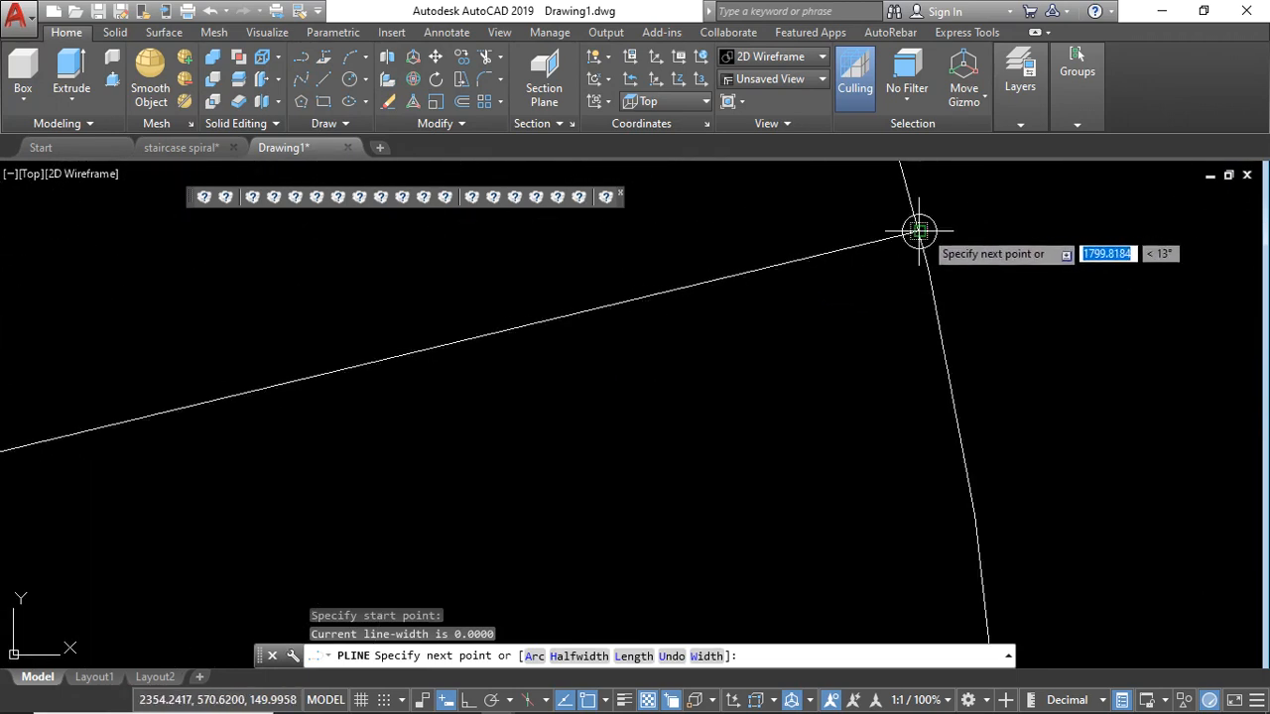
{"action": "left_click", "coordinate": [917, 232]}
{"action": "scroll", "coordinate": [908, 243], "scroll_direction": "down", "scroll_amount": 5}
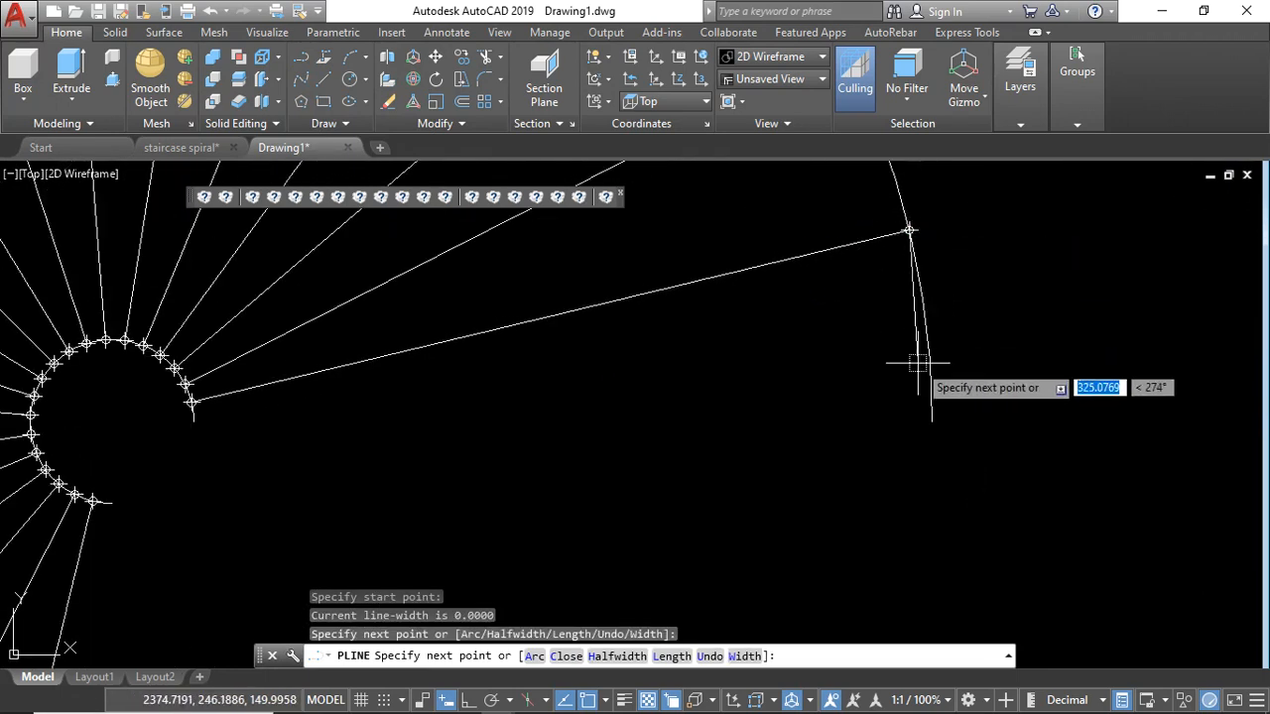
{"action": "left_click", "coordinate": [929, 421]}
{"action": "scroll", "coordinate": [192, 414], "scroll_direction": "up", "scroll_amount": 5}
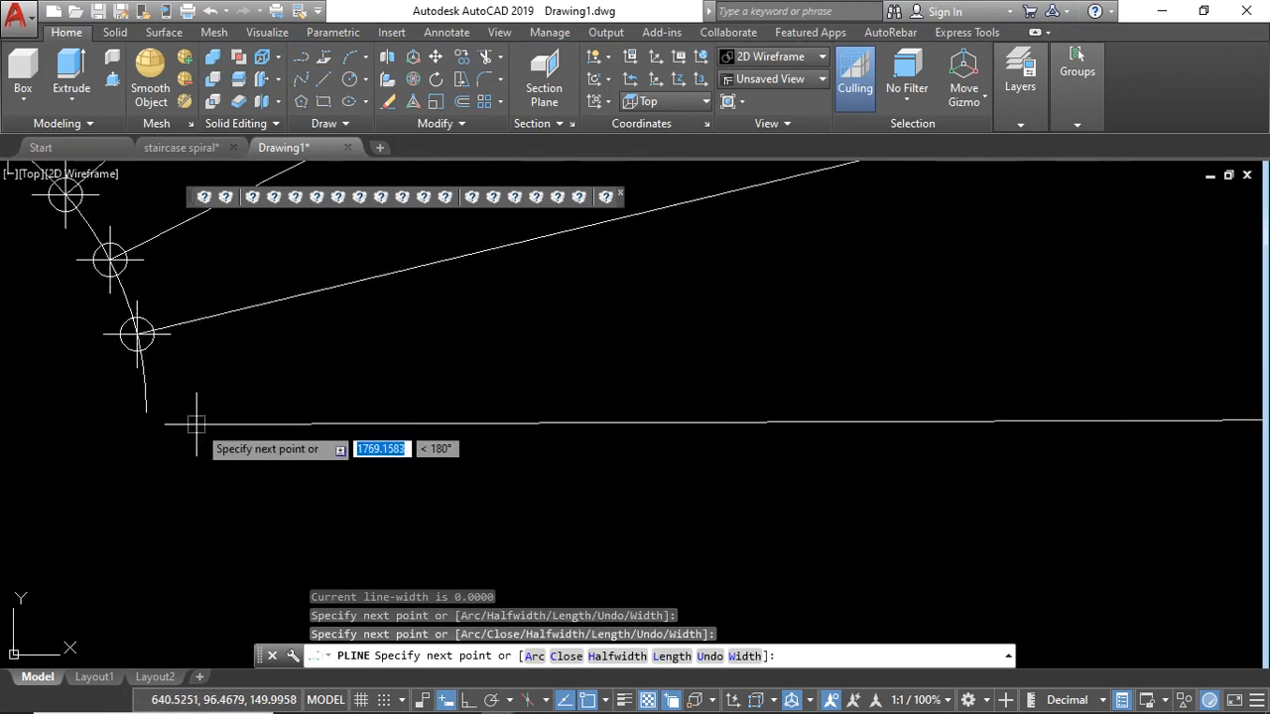
{"action": "left_click", "coordinate": [147, 411]}
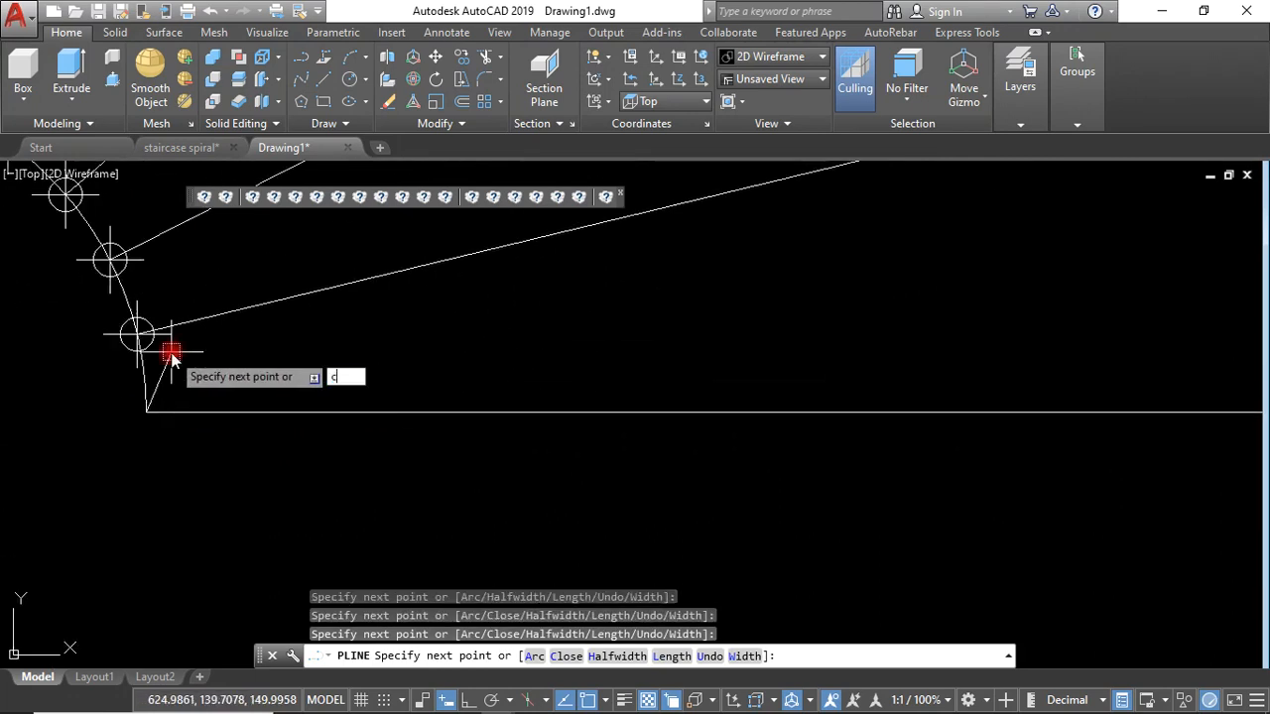
{"action": "key", "text": "Return"}
Step: Convert the outer short edge of the step polyline to an arc that follows the outer helix
{"action": "scroll", "coordinate": [539, 374], "scroll_direction": "down", "scroll_amount": 5}
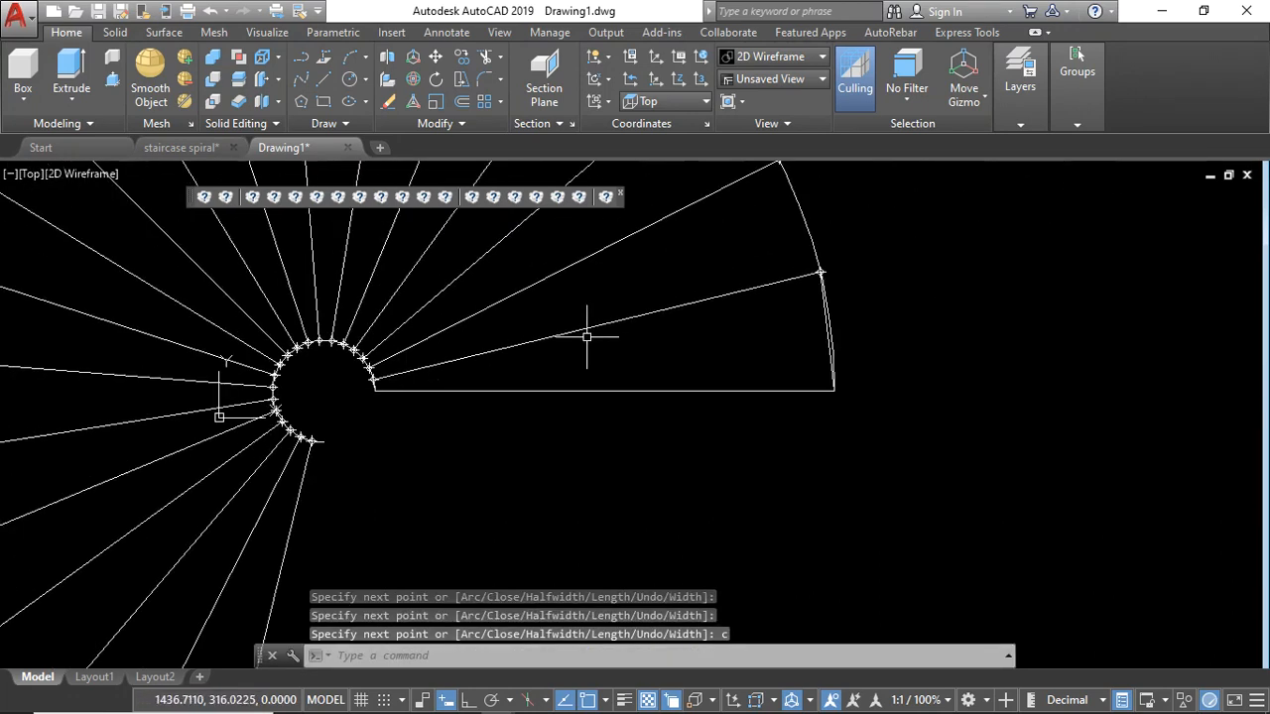
{"action": "left_click", "coordinate": [593, 324]}
{"action": "scroll", "coordinate": [195, 361], "scroll_direction": "down", "scroll_amount": 2}
{"action": "scroll", "coordinate": [522, 320], "scroll_direction": "up", "scroll_amount": 5}
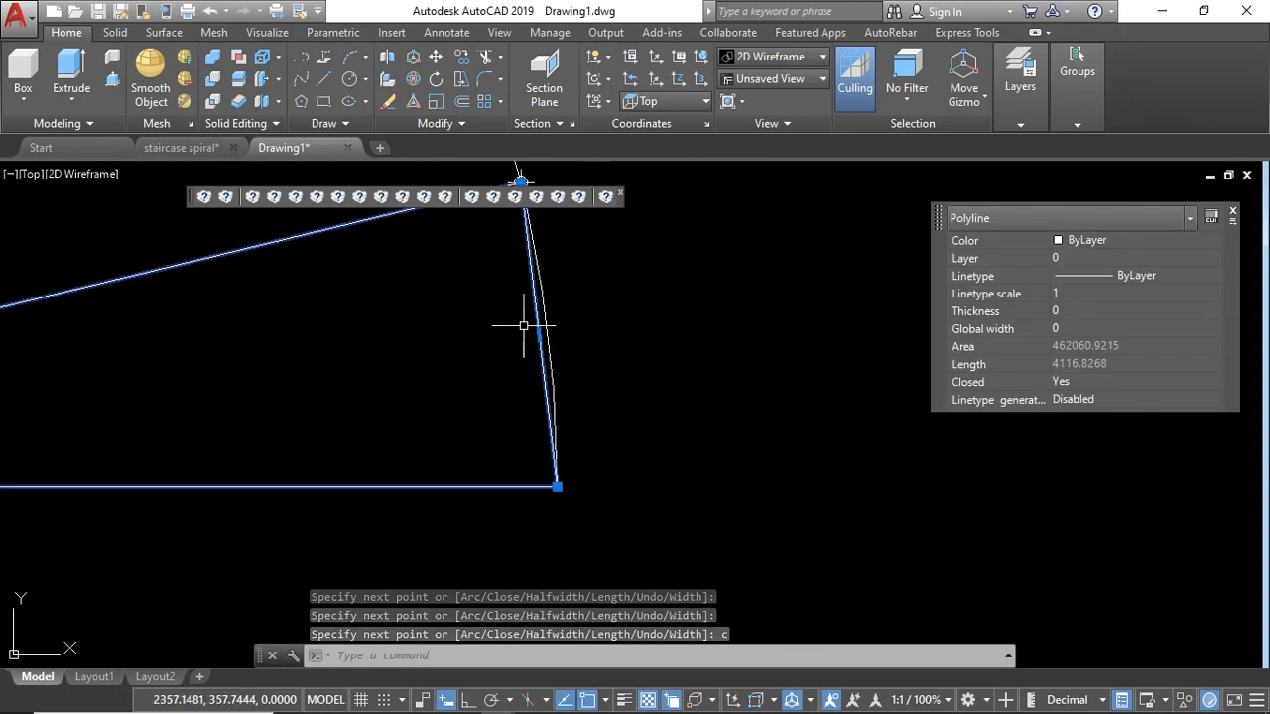
{"action": "mouse_move", "coordinate": [544, 335]}
{"action": "left_click", "coordinate": [605, 407]}
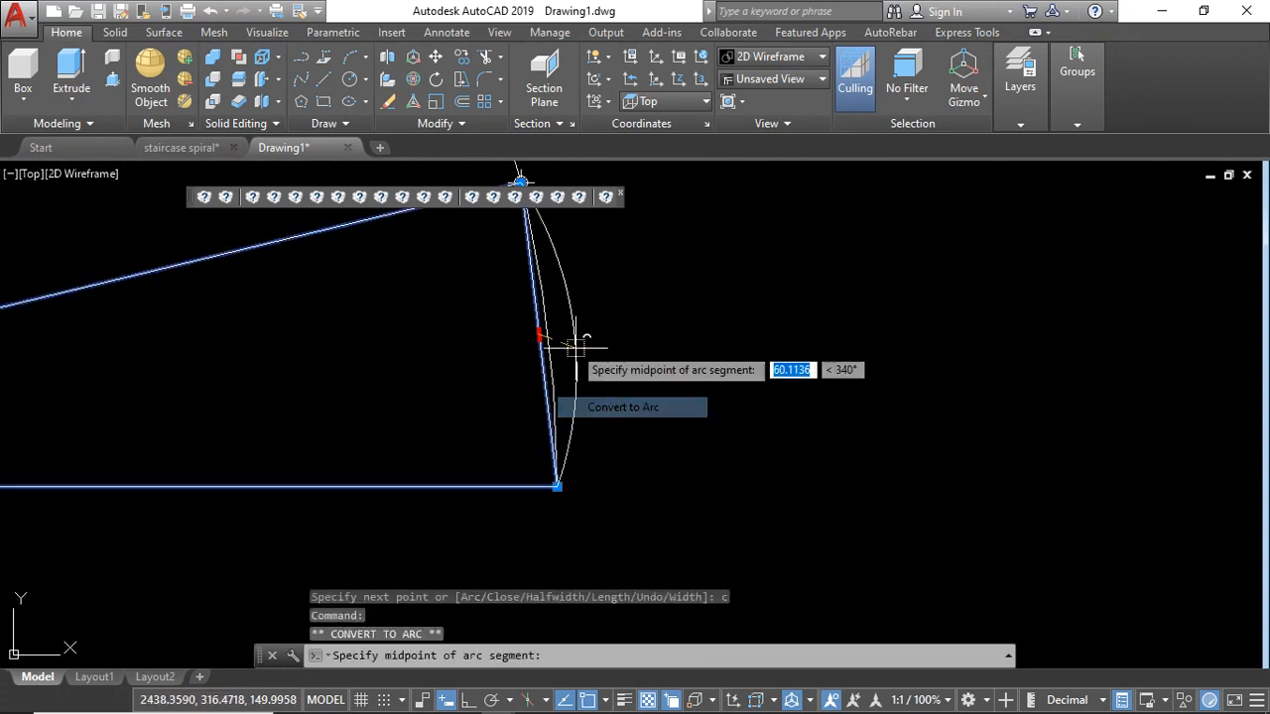
{"action": "scroll", "coordinate": [545, 317], "scroll_direction": "up", "scroll_amount": 1}
{"action": "left_click", "coordinate": [549, 319]}
Step: Convert the inner short edge of the step polyline to an arc that follows the inner helix, and deselect the polyline
{"action": "scroll", "coordinate": [469, 369], "scroll_direction": "down", "scroll_amount": 4}
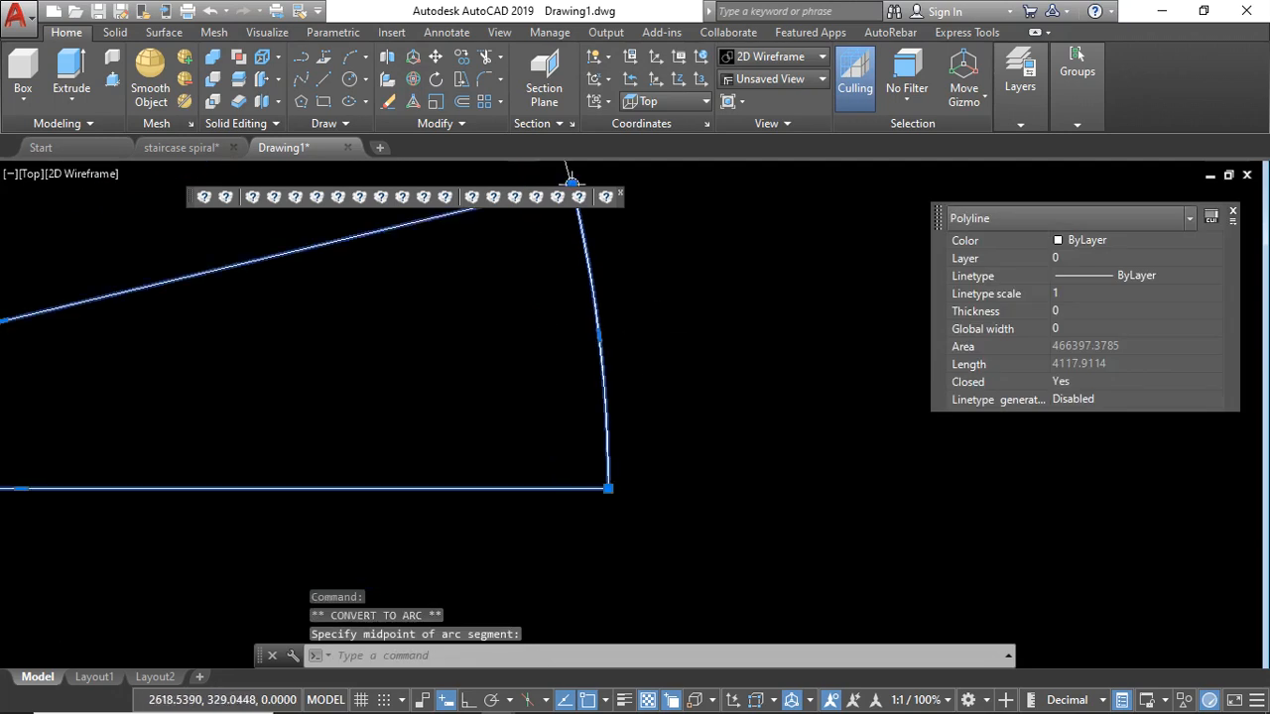
{"action": "scroll", "coordinate": [470, 369], "scroll_direction": "up", "scroll_amount": 5}
{"action": "mouse_move", "coordinate": [469, 408]}
{"action": "left_click", "coordinate": [539, 481]}
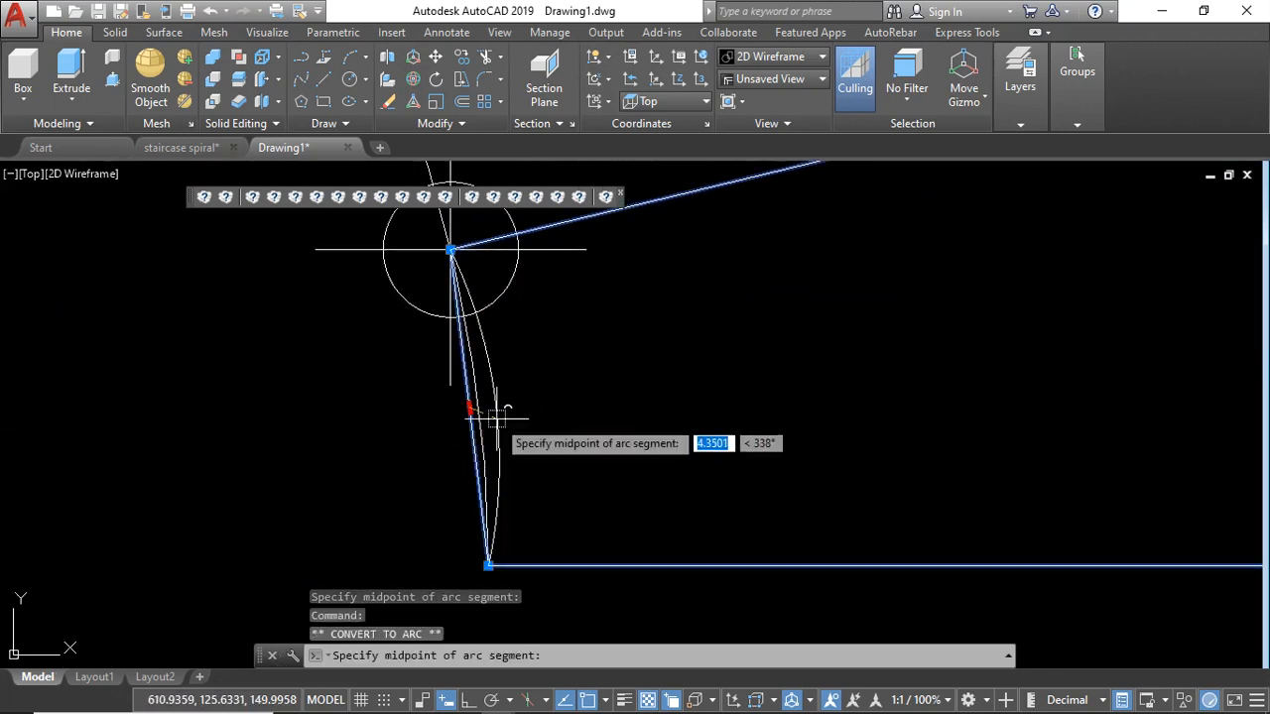
{"action": "left_click", "coordinate": [485, 426]}
{"action": "key", "text": "Escape"}
{"action": "scroll", "coordinate": [487, 431], "scroll_direction": "down", "scroll_amount": 5}
{"action": "key", "text": "Escape"}
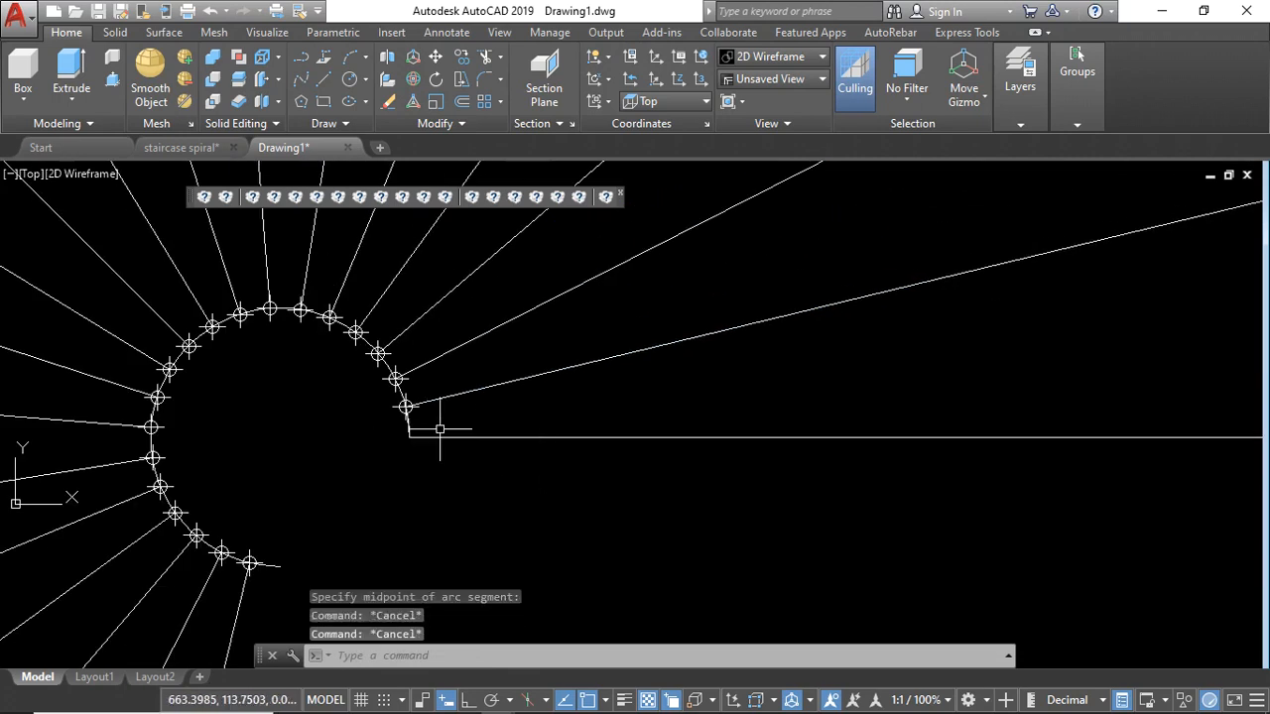
Step: Set the viewport of the staircase drawing to the SW Isometric view
{"action": "scroll", "coordinate": [473, 437], "scroll_direction": "down", "scroll_amount": 5}
{"action": "scroll", "coordinate": [469, 385], "scroll_direction": "down", "scroll_amount": 8}
{"action": "scroll", "coordinate": [577, 384], "scroll_direction": "up", "scroll_amount": 4}
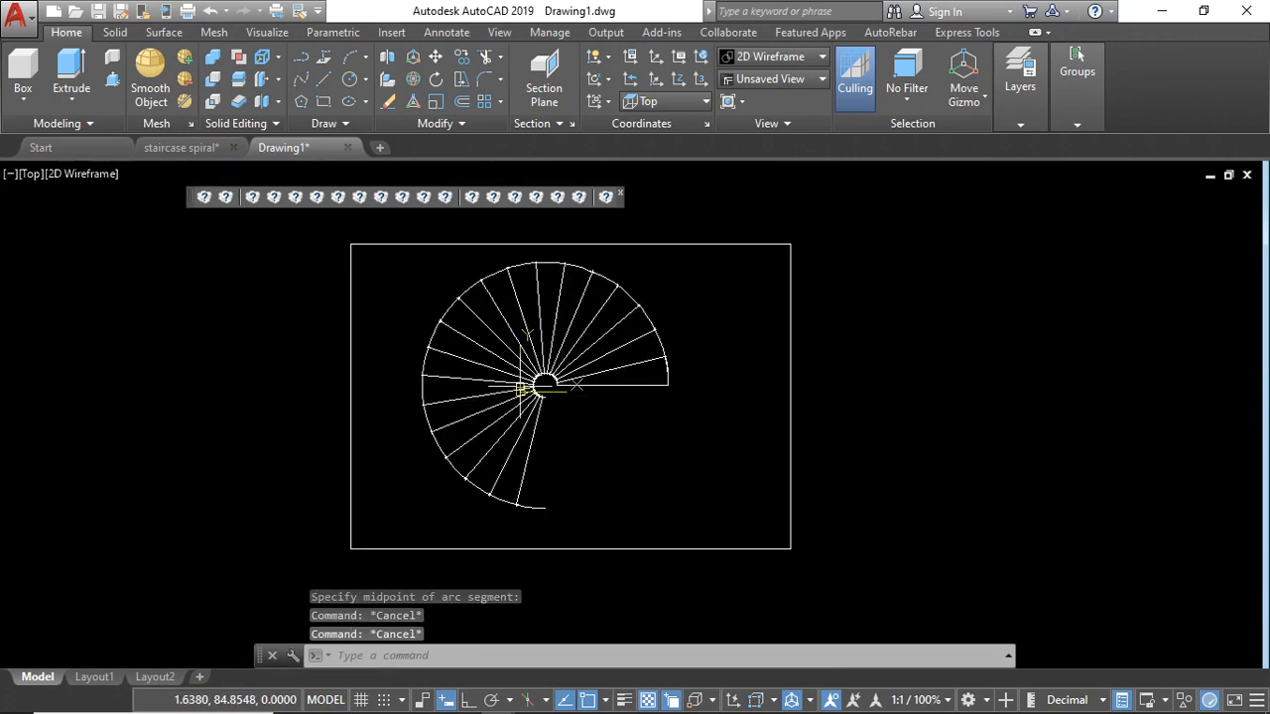
{"action": "left_click", "coordinate": [29, 177]}
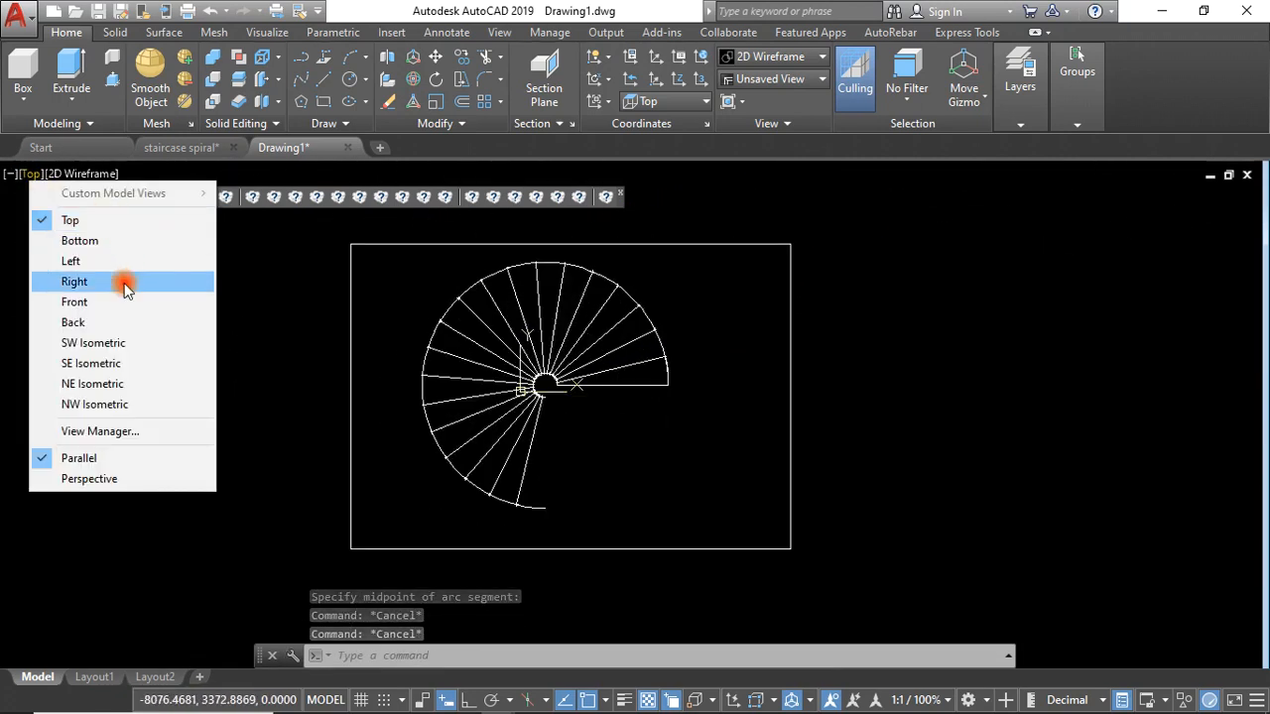
{"action": "left_click", "coordinate": [99, 344]}
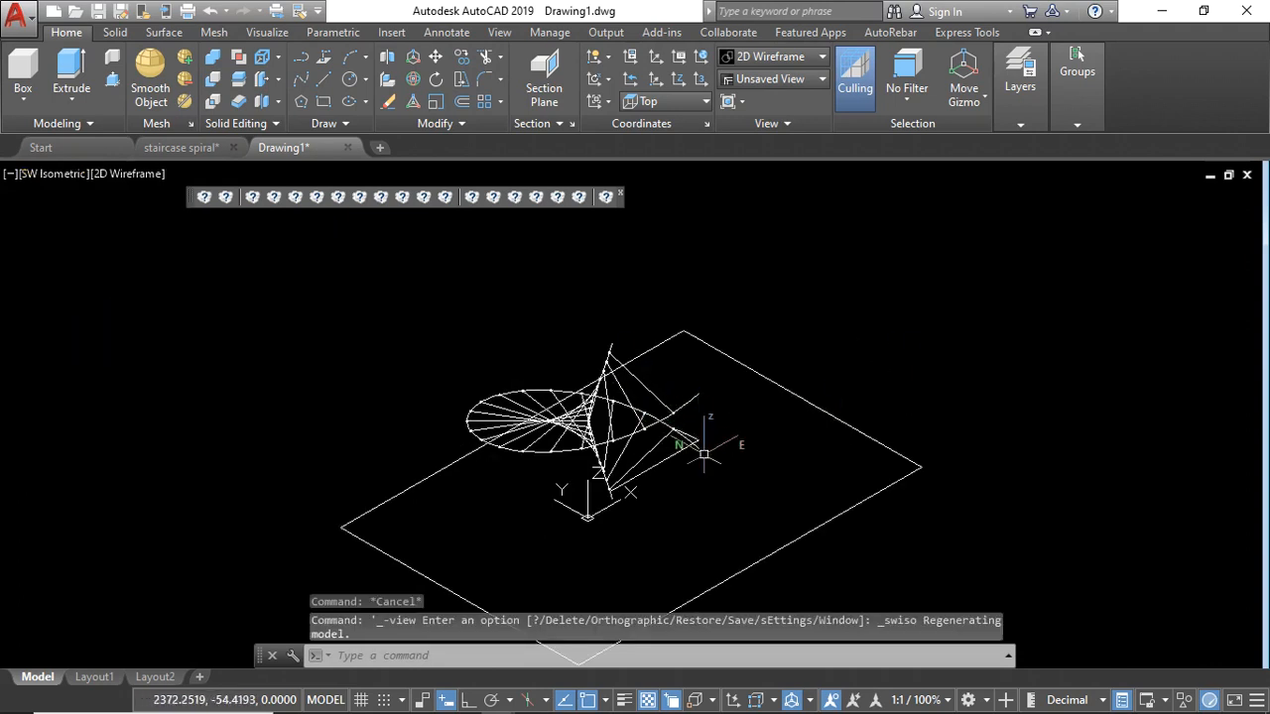
Step: Extrude the closed step polyline downward by 150 into a solid
{"action": "scroll", "coordinate": [699, 446], "scroll_direction": "up", "scroll_amount": 5}
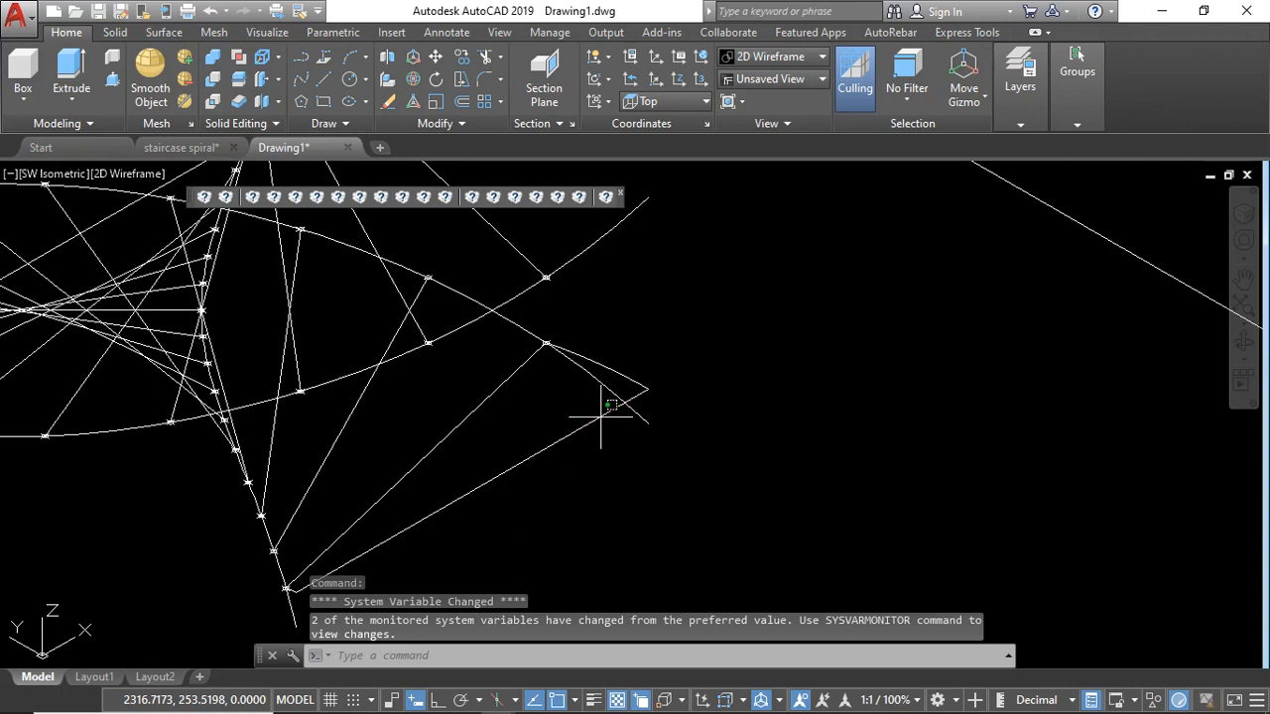
{"action": "left_click", "coordinate": [609, 408]}
{"action": "scroll", "coordinate": [654, 355], "scroll_direction": "down", "scroll_amount": 4}
{"action": "scroll", "coordinate": [662, 359], "scroll_direction": "up", "scroll_amount": 6}
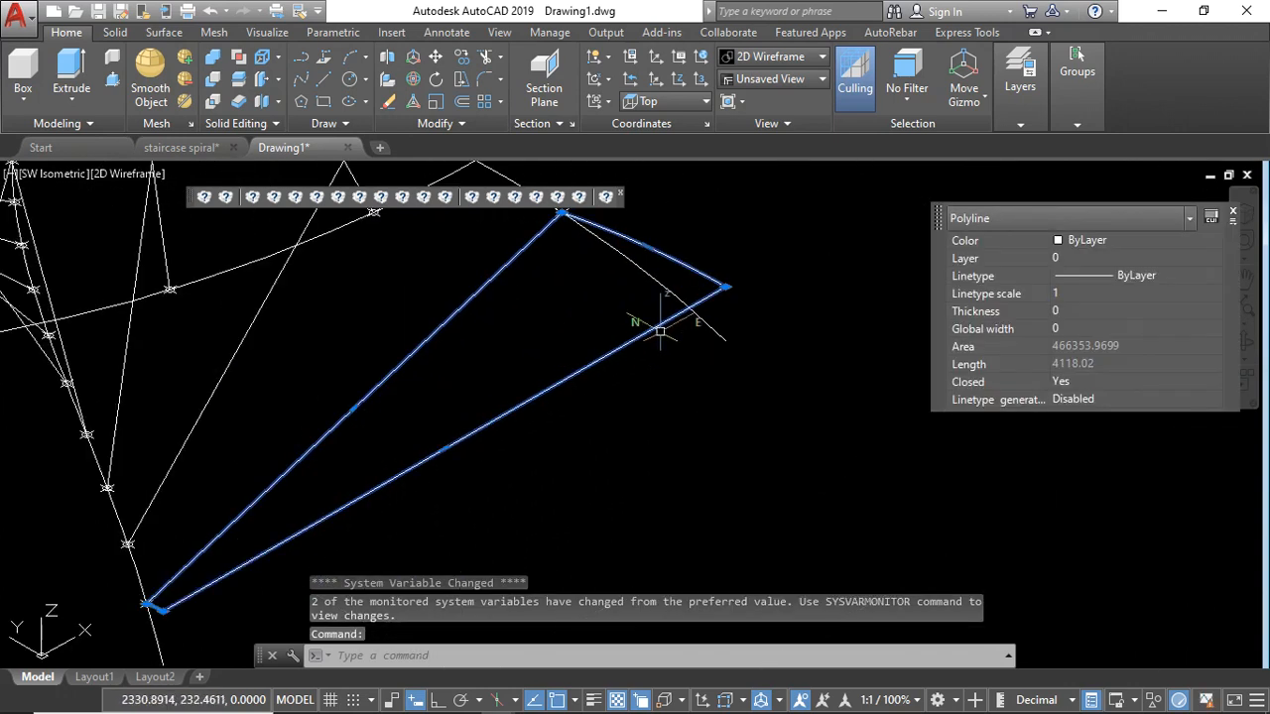
{"action": "scroll", "coordinate": [678, 354], "scroll_direction": "down", "scroll_amount": 2}
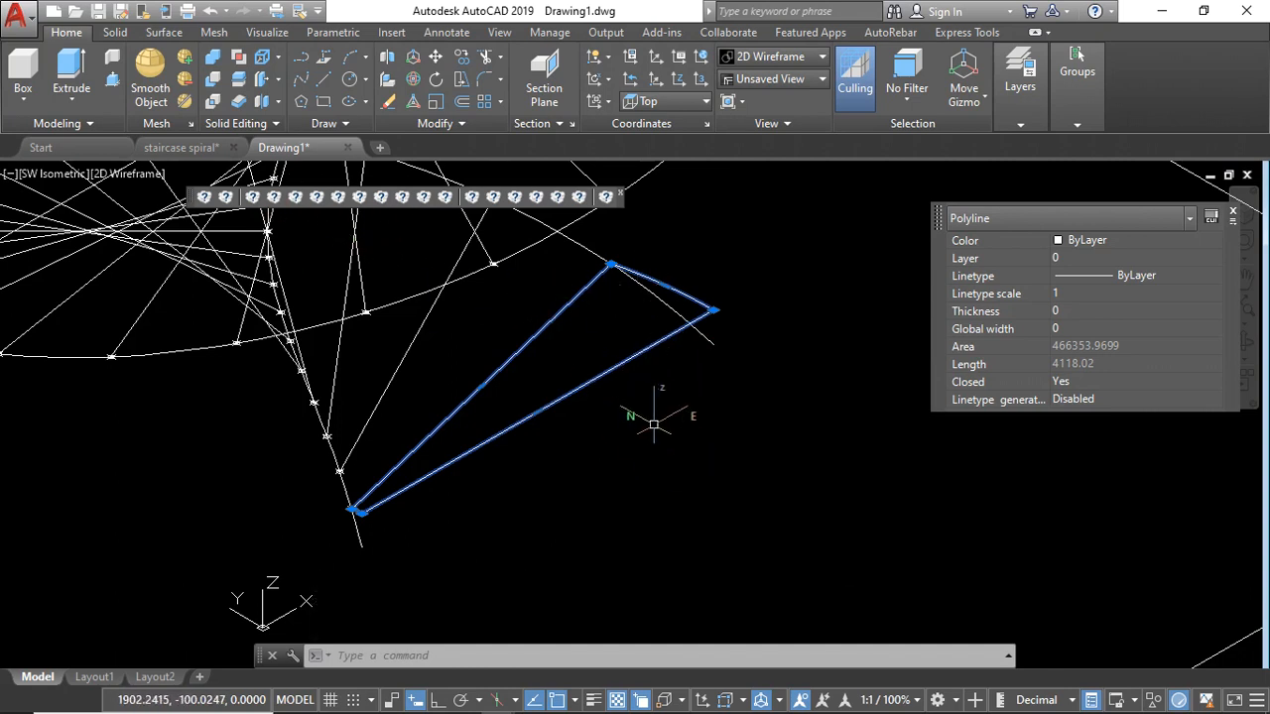
{"action": "left_click", "coordinate": [117, 32]}
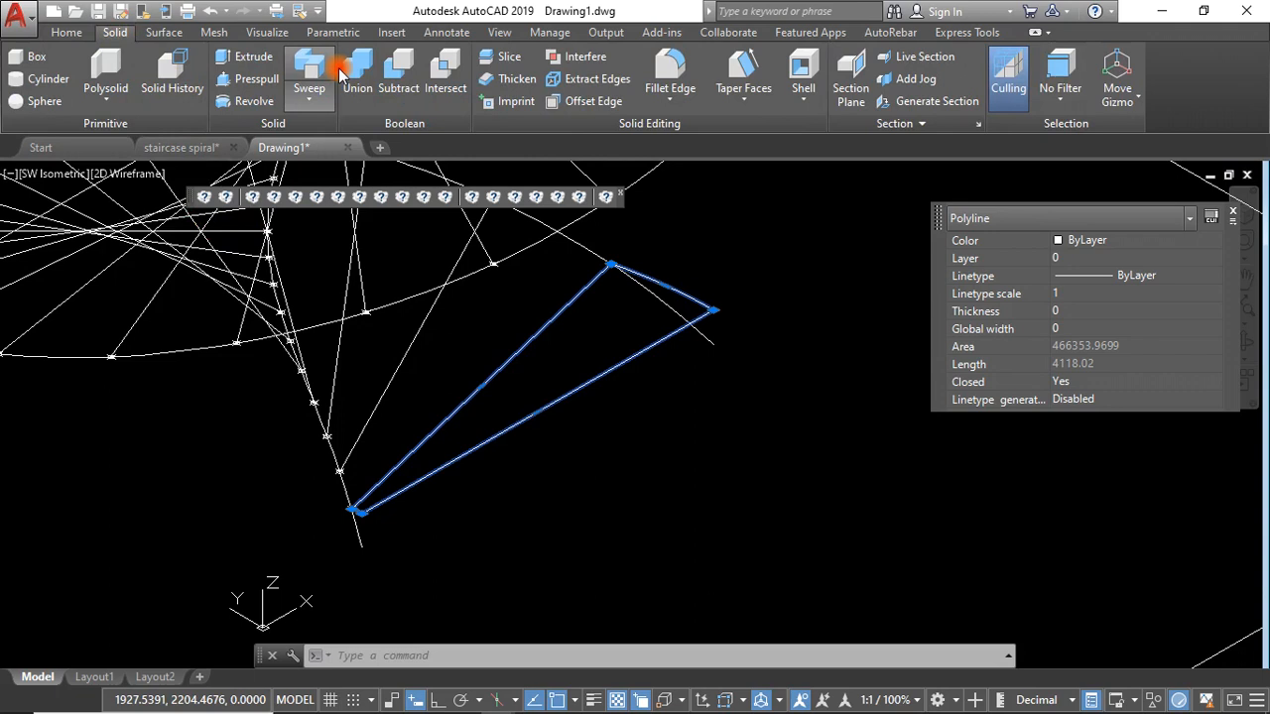
{"action": "left_click", "coordinate": [226, 57]}
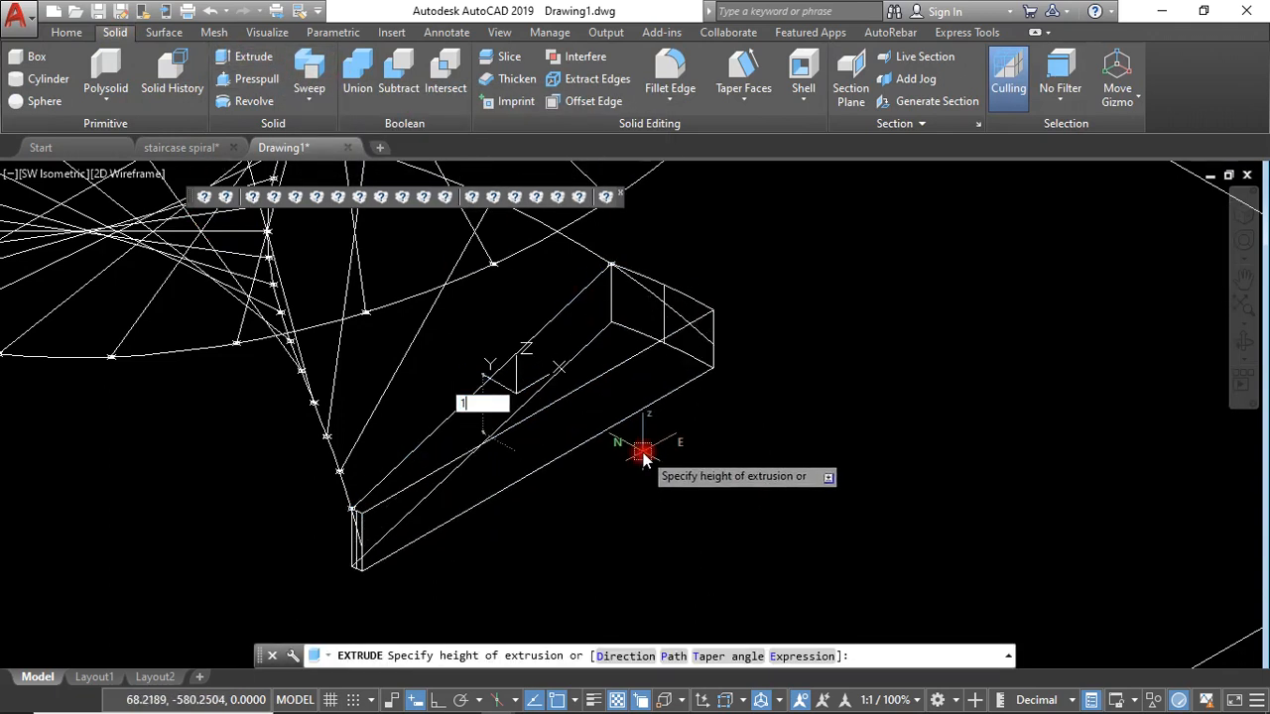
{"action": "key", "text": "Return"}
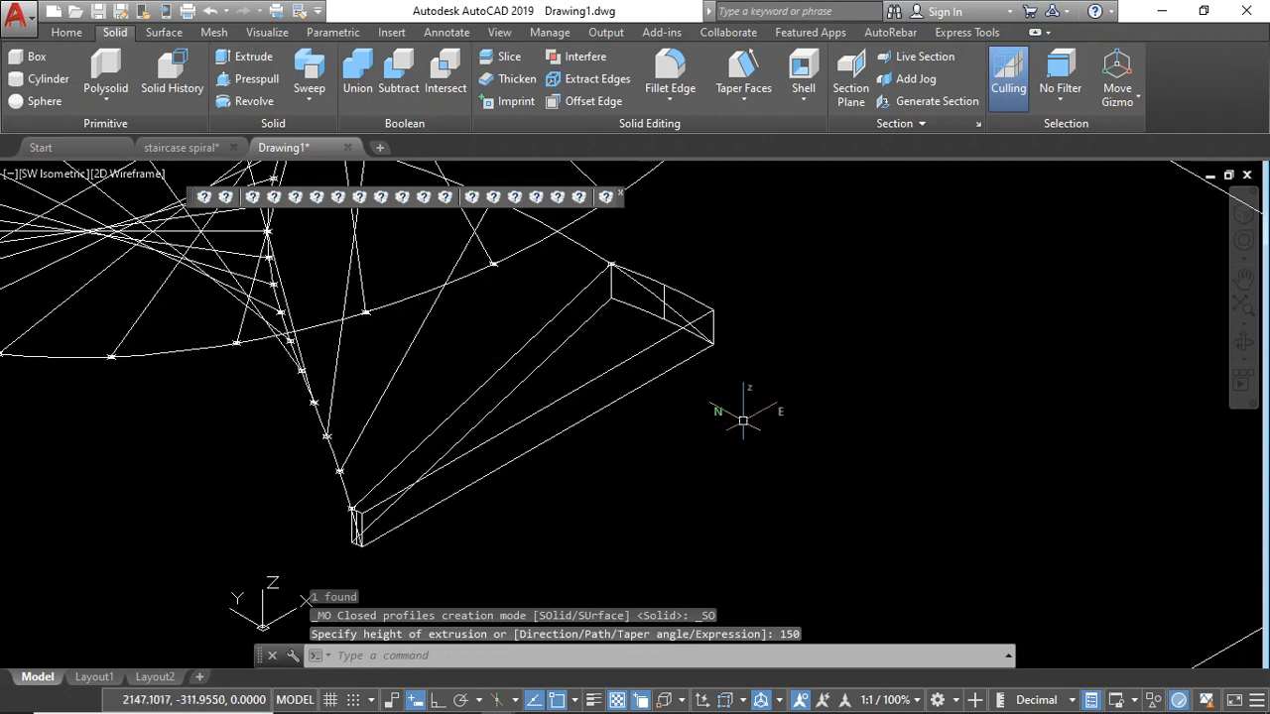
Step: Copy the step solid from its corner at the lowest inner division point to the second division point of the inner helix
{"action": "scroll", "coordinate": [743, 422], "scroll_direction": "down", "scroll_amount": 2}
{"action": "scroll", "coordinate": [716, 359], "scroll_direction": "up", "scroll_amount": 1}
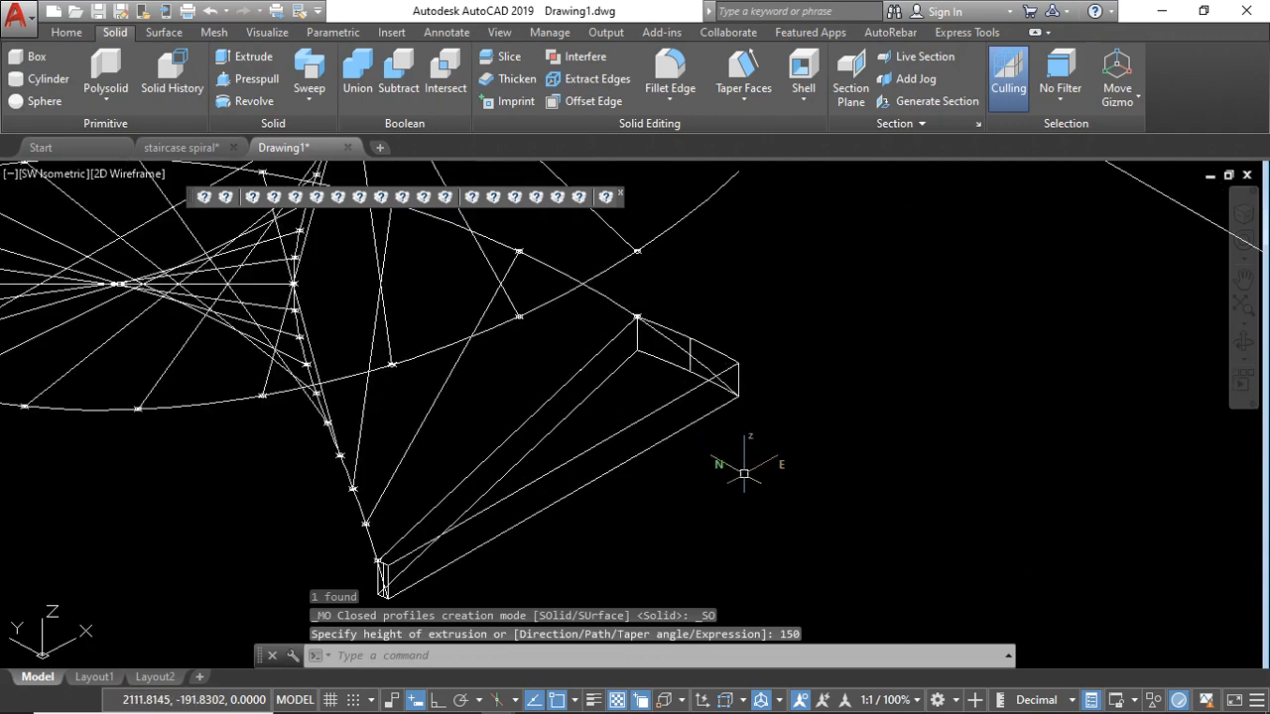
{"action": "scroll", "coordinate": [743, 427], "scroll_direction": "down", "scroll_amount": 3}
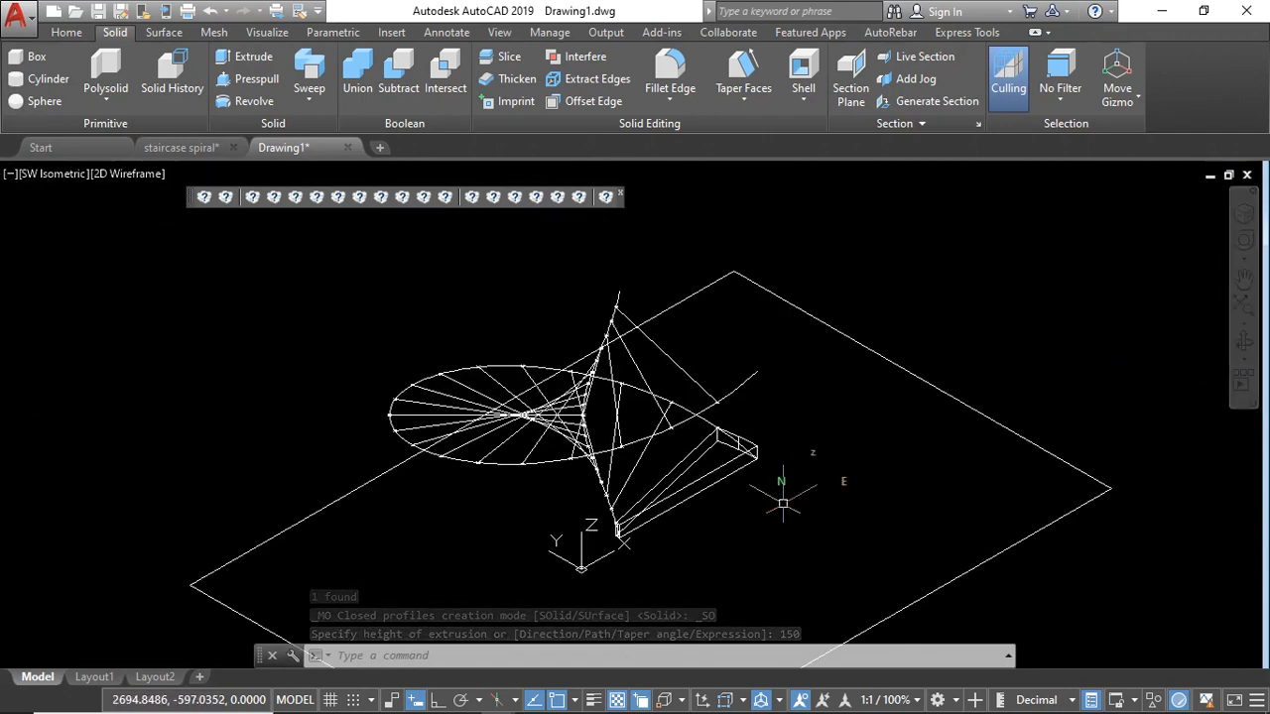
{"action": "left_click", "coordinate": [707, 473]}
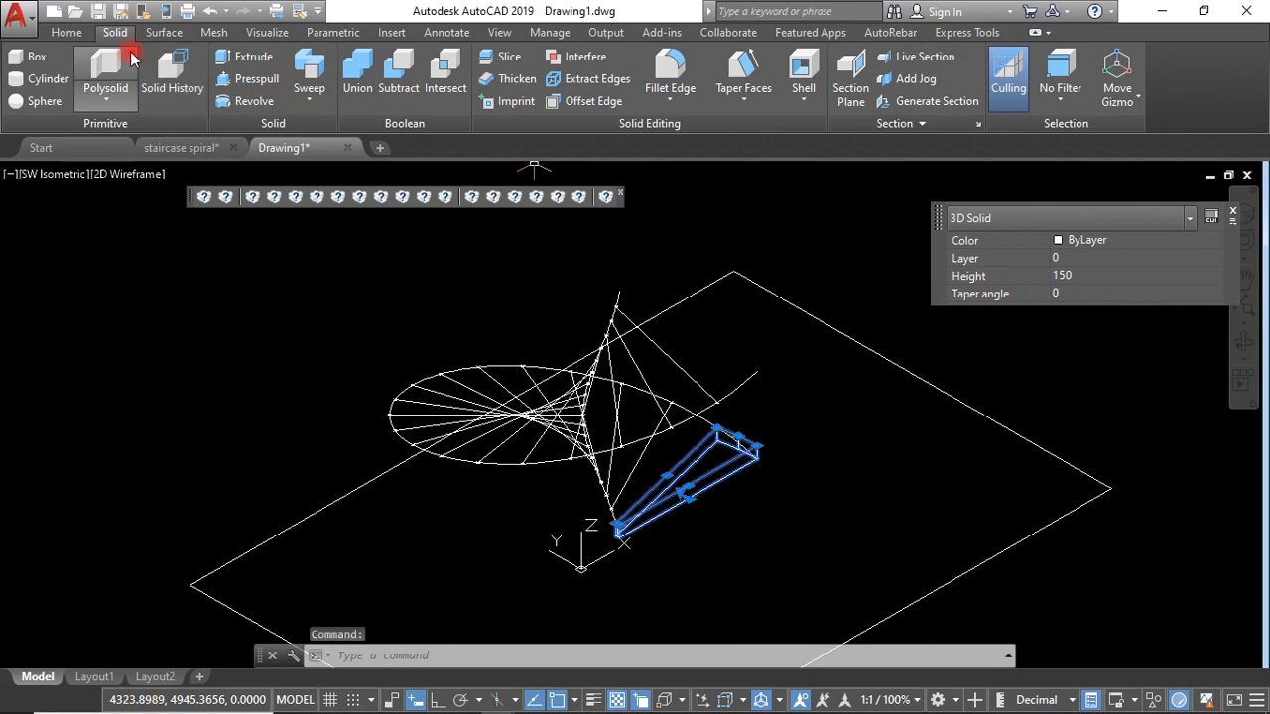
{"action": "left_click", "coordinate": [66, 33]}
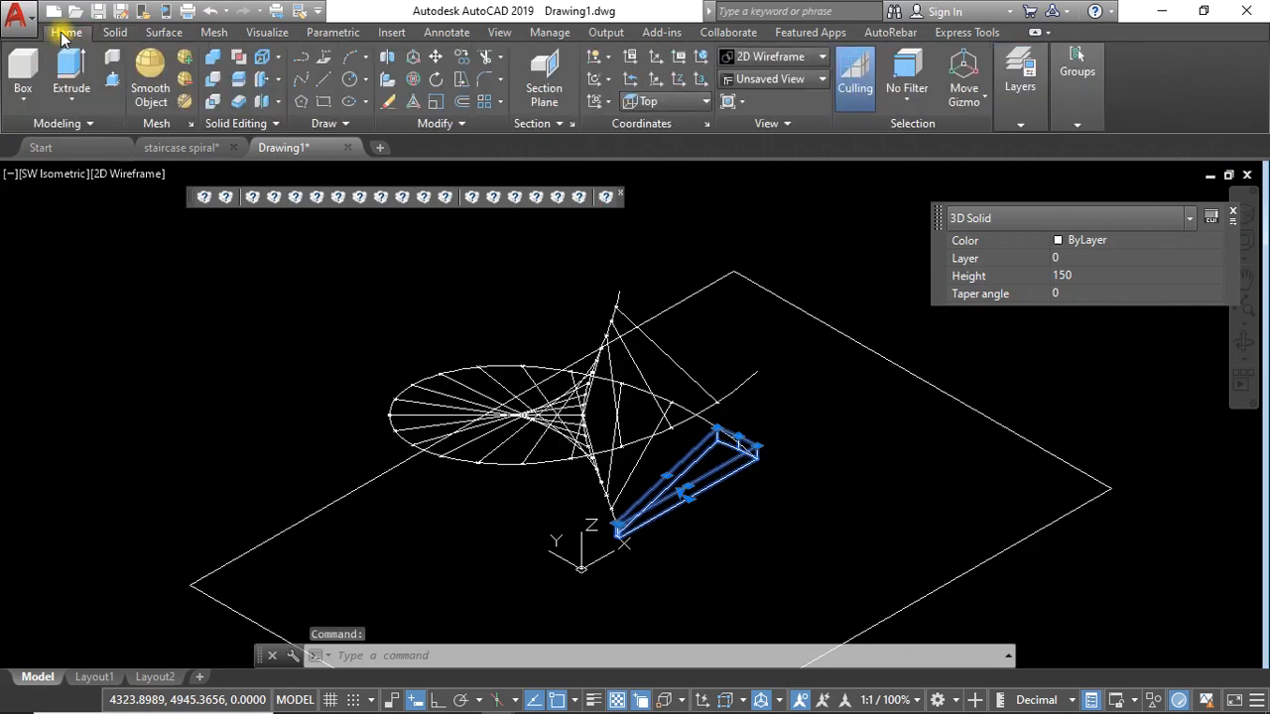
{"action": "left_click", "coordinate": [466, 60]}
{"action": "scroll", "coordinate": [615, 452], "scroll_direction": "up", "scroll_amount": 6}
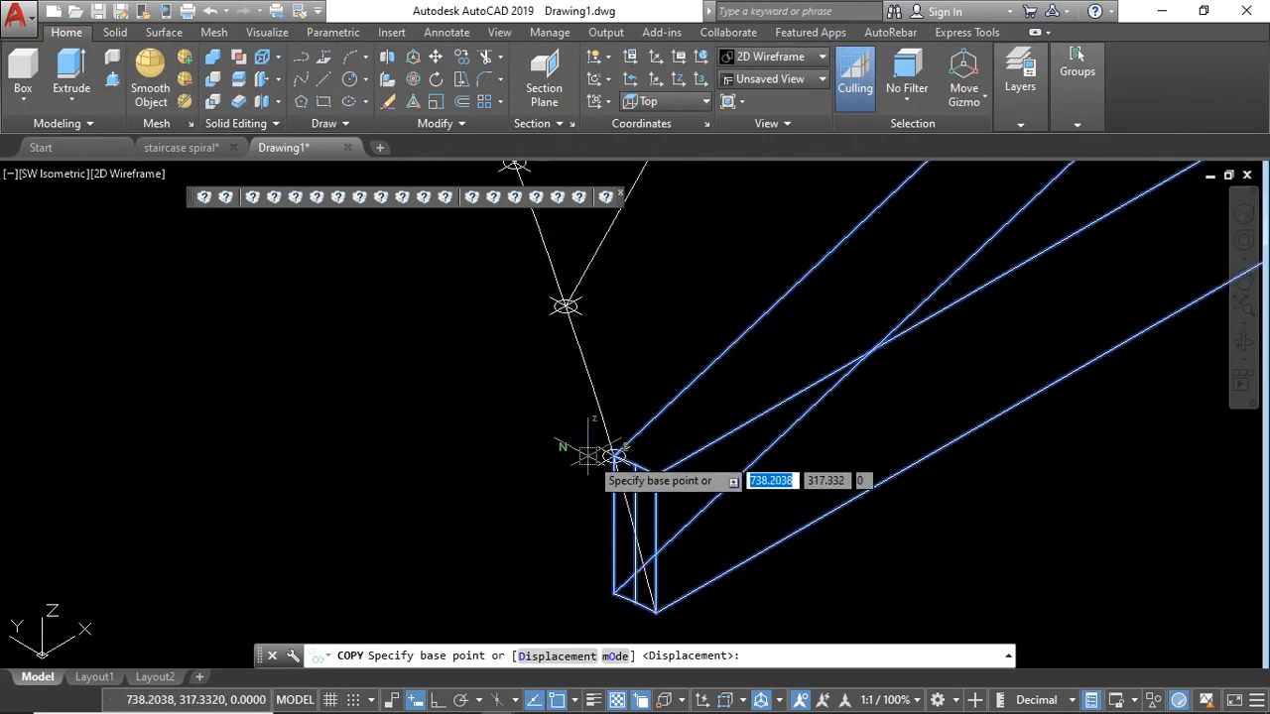
{"action": "left_click", "coordinate": [614, 456]}
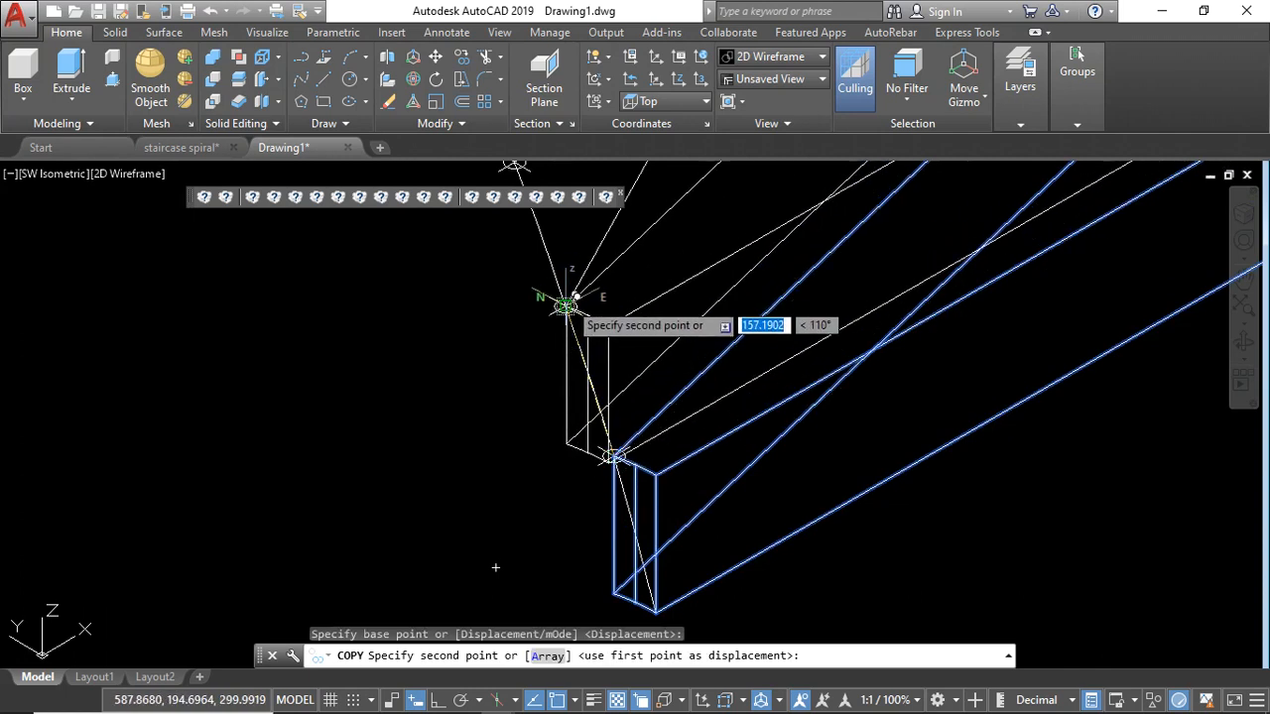
{"action": "left_click", "coordinate": [568, 304]}
Step: Place further copies of the step solid at the third, fourth and fifth division points of the inner helix
{"action": "scroll", "coordinate": [556, 373], "scroll_direction": "up", "scroll_amount": 3}
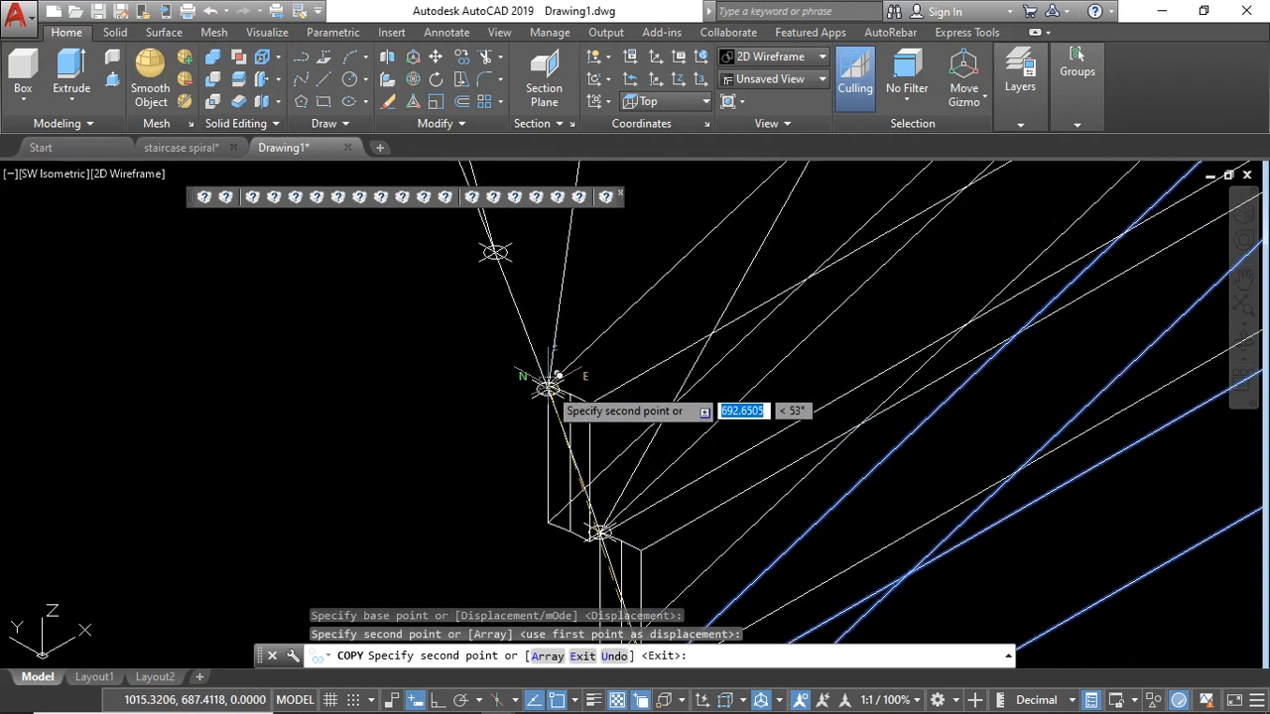
{"action": "left_click", "coordinate": [552, 381]}
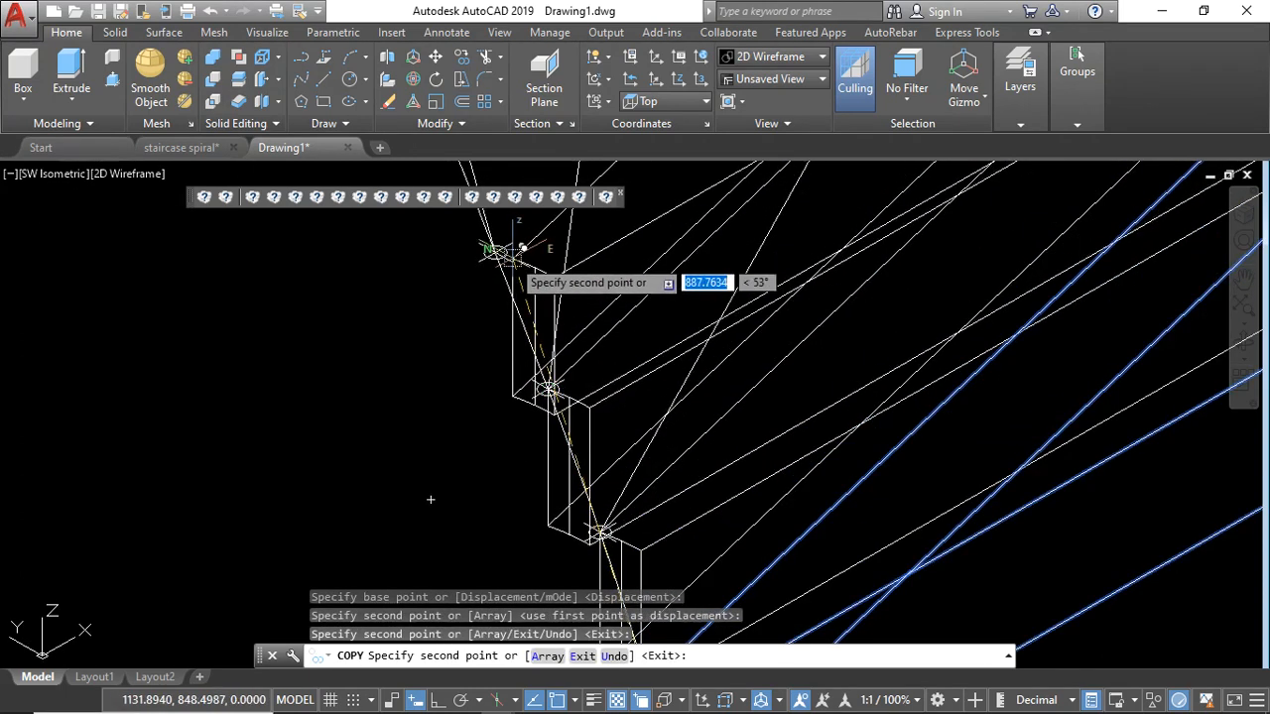
{"action": "left_click", "coordinate": [497, 253]}
{"action": "scroll", "coordinate": [539, 462], "scroll_direction": "down", "scroll_amount": 4}
{"action": "scroll", "coordinate": [514, 404], "scroll_direction": "up", "scroll_amount": 4}
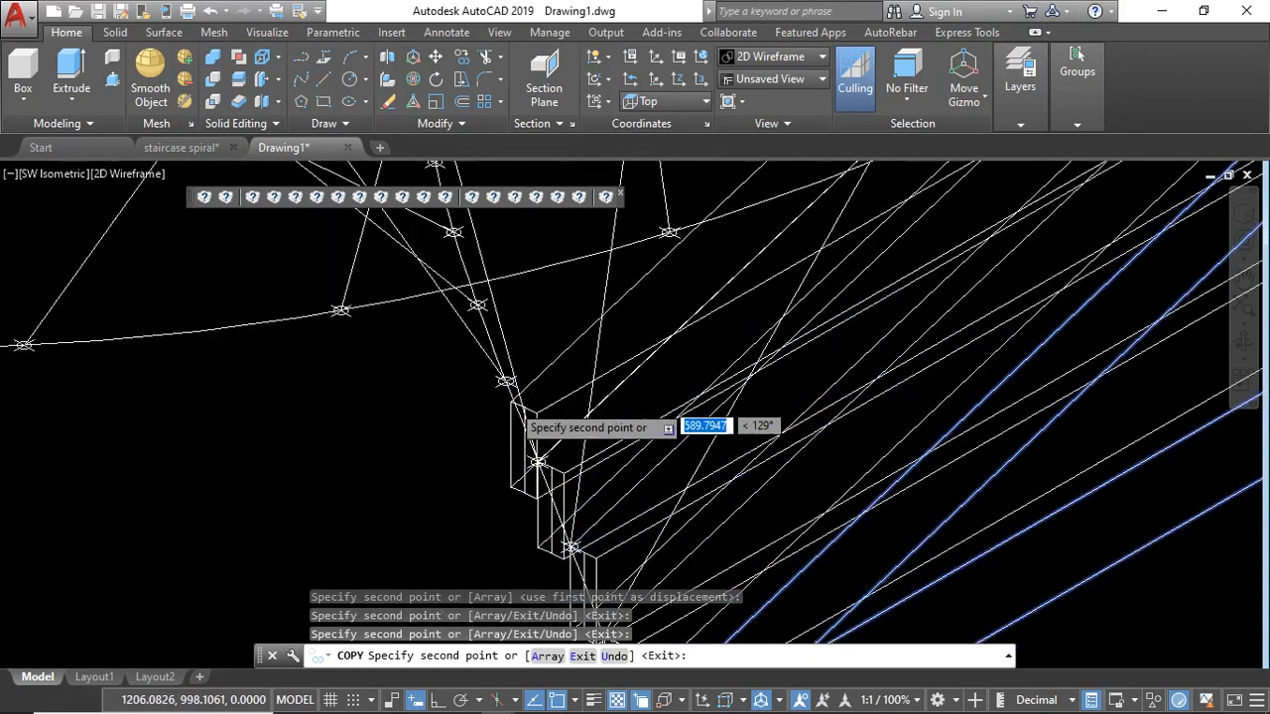
{"action": "left_click", "coordinate": [503, 368]}
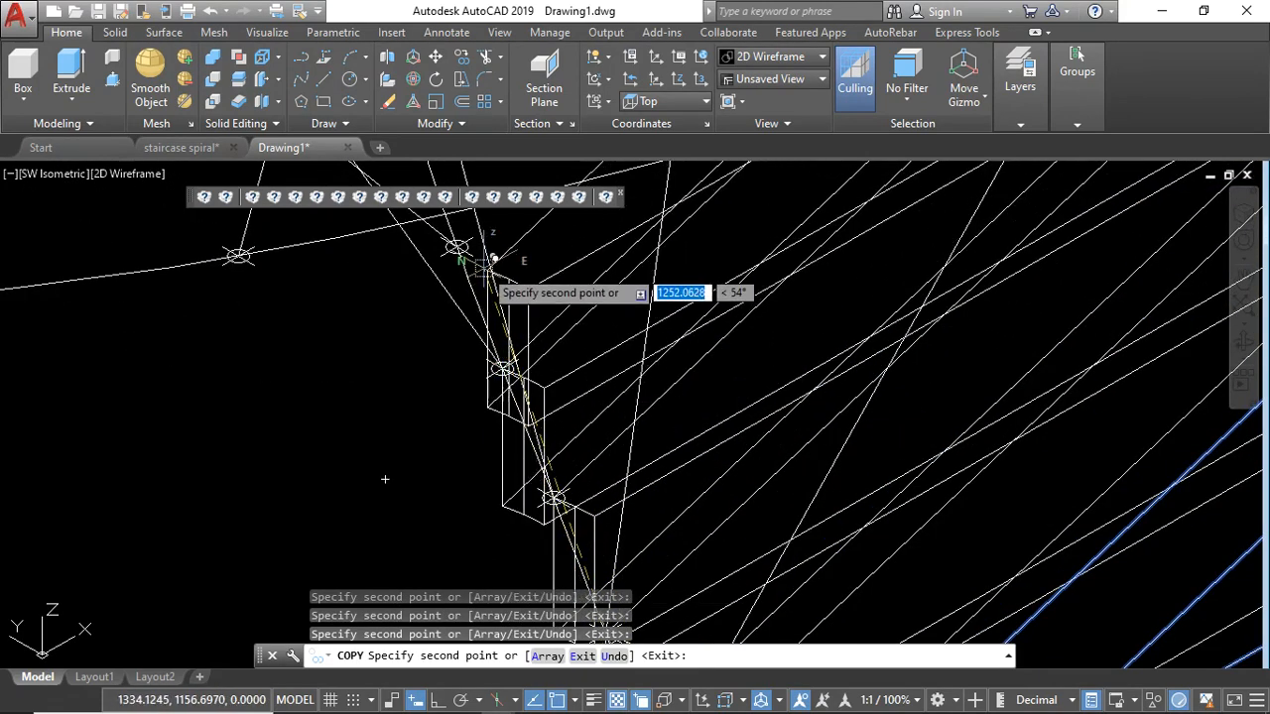
Step: Continue copying the step solid to each successive inner helix division point up to the 1500-high midpoint
{"action": "scroll", "coordinate": [565, 496], "scroll_direction": "down", "scroll_amount": 3}
{"action": "scroll", "coordinate": [539, 402], "scroll_direction": "up", "scroll_amount": 5}
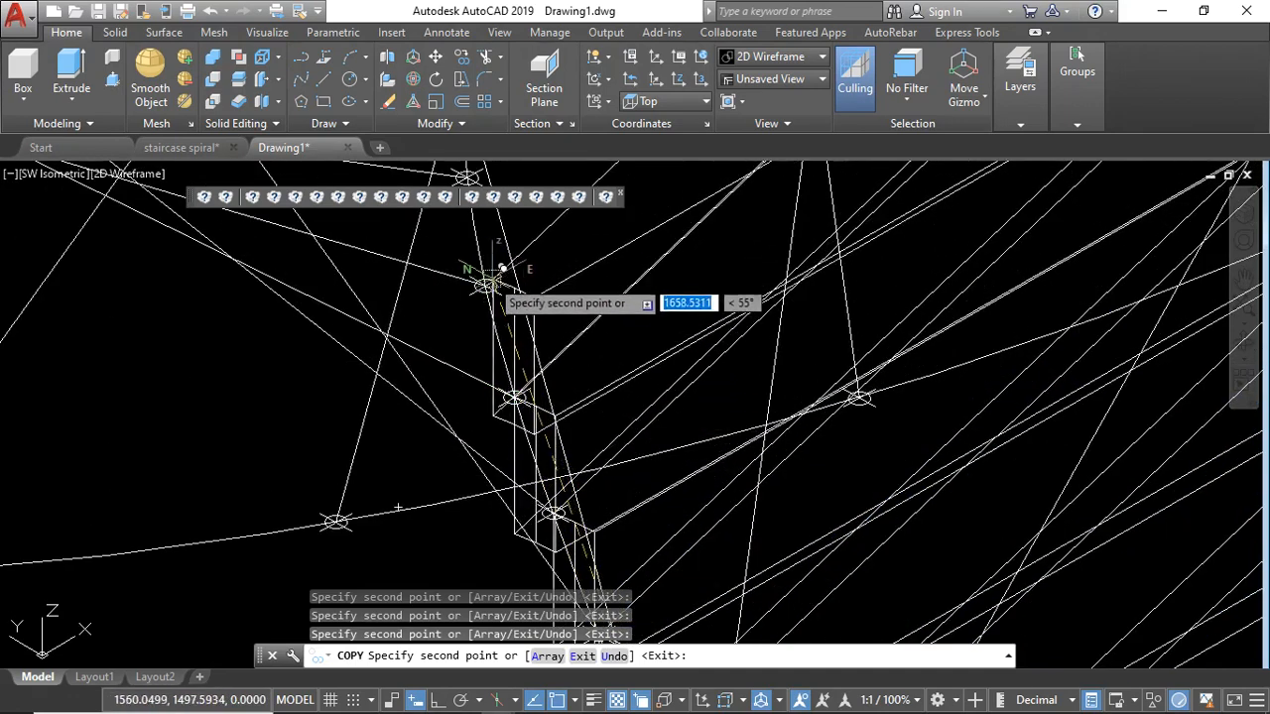
{"action": "scroll", "coordinate": [553, 510], "scroll_direction": "down", "scroll_amount": 3}
{"action": "scroll", "coordinate": [555, 402], "scroll_direction": "up", "scroll_amount": 4}
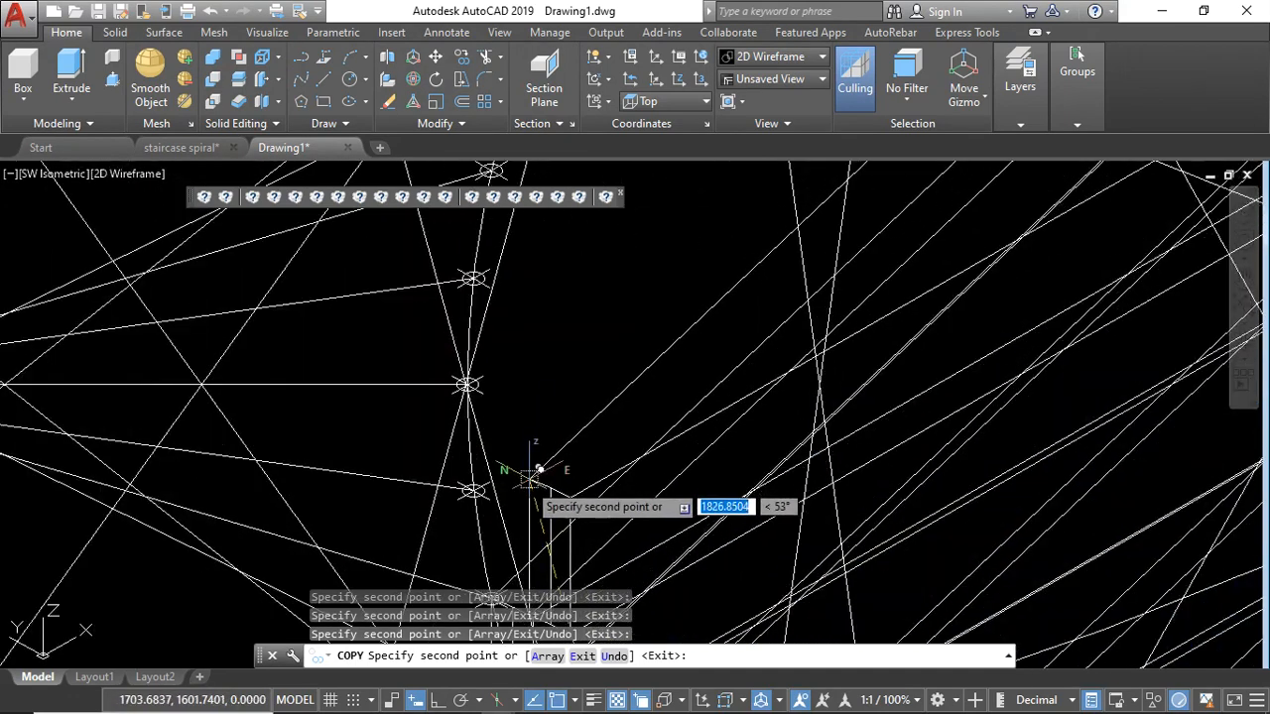
{"action": "scroll", "coordinate": [531, 466], "scroll_direction": "down", "scroll_amount": 2}
{"action": "scroll", "coordinate": [531, 437], "scroll_direction": "up", "scroll_amount": 3}
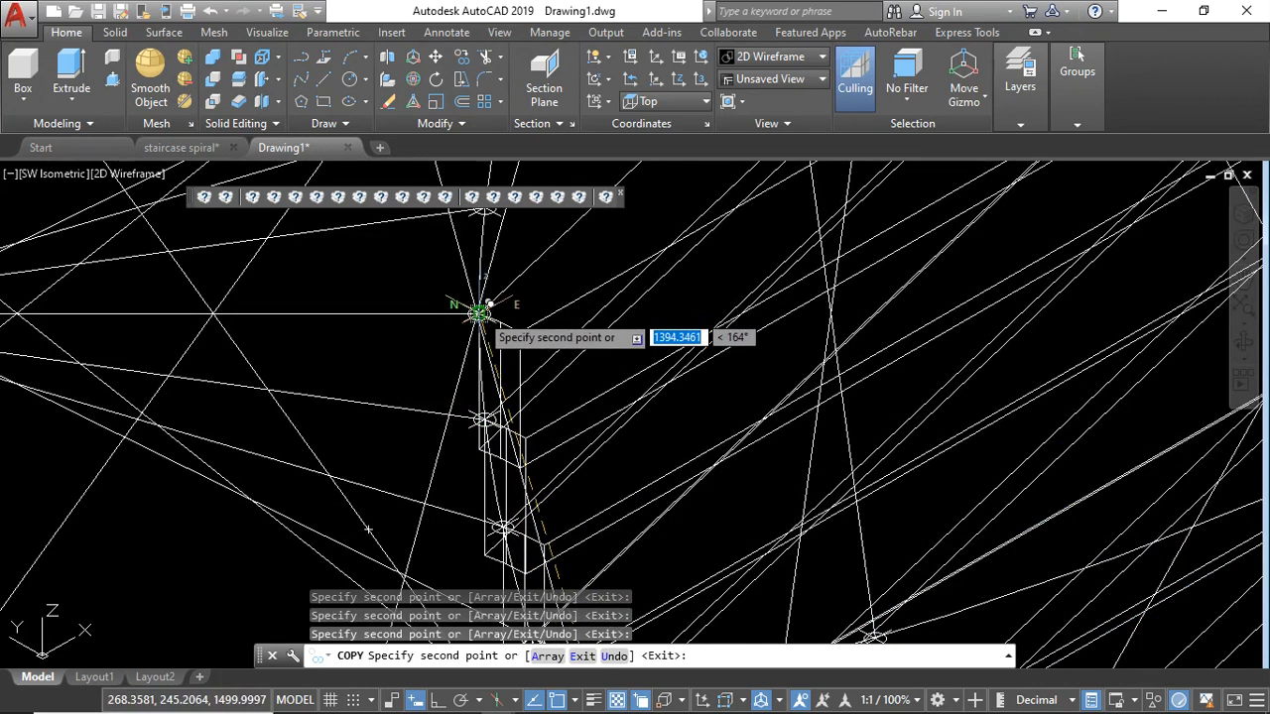
Step: Place further copies of the step solid on the inner helix division points above the midpoint, up to height 2100
{"action": "scroll", "coordinate": [504, 466], "scroll_direction": "down", "scroll_amount": 4}
{"action": "scroll", "coordinate": [508, 437], "scroll_direction": "up", "scroll_amount": 4}
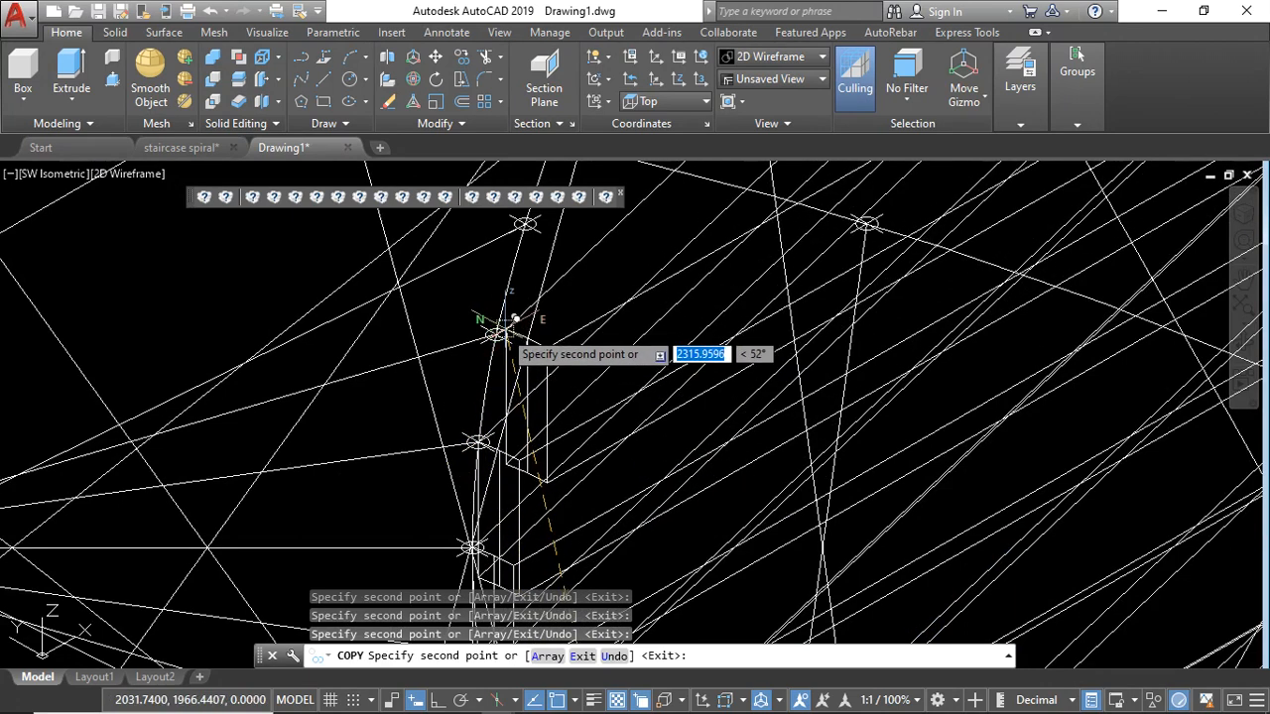
{"action": "scroll", "coordinate": [510, 323], "scroll_direction": "down", "scroll_amount": 3}
{"action": "scroll", "coordinate": [536, 375], "scroll_direction": "up", "scroll_amount": 4}
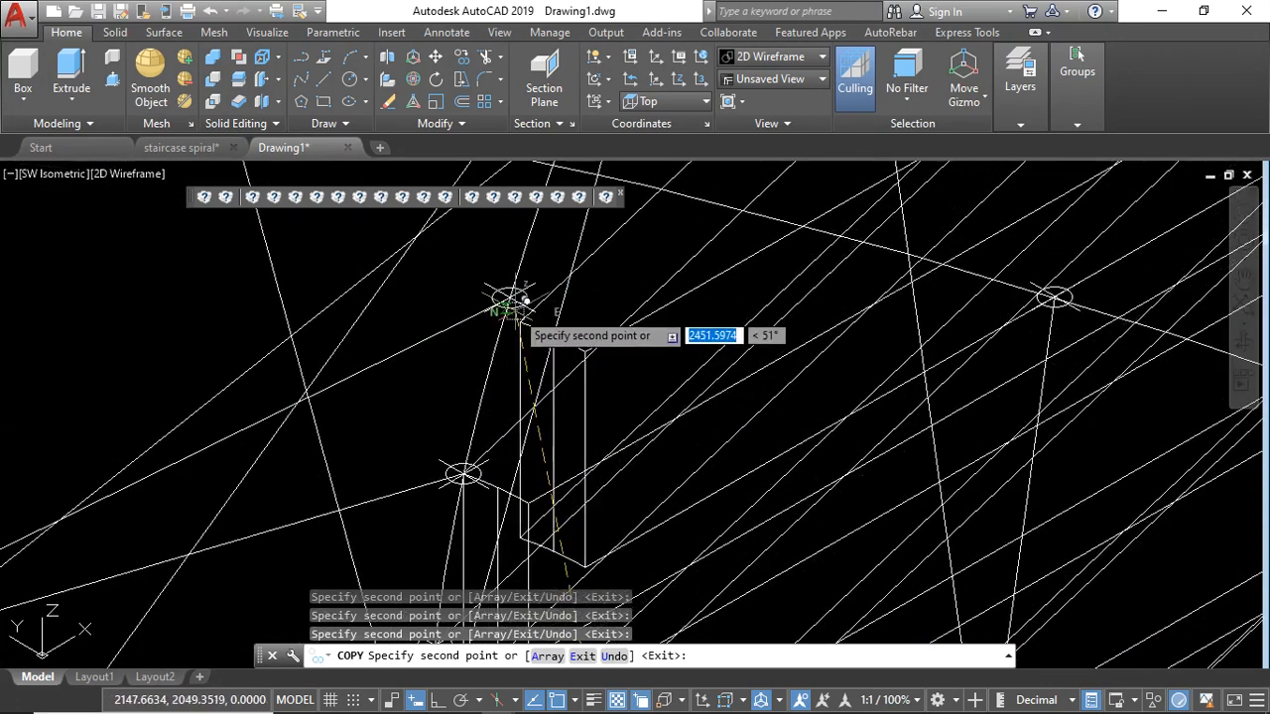
{"action": "scroll", "coordinate": [525, 382], "scroll_direction": "down", "scroll_amount": 4}
{"action": "scroll", "coordinate": [537, 327], "scroll_direction": "up", "scroll_amount": 6}
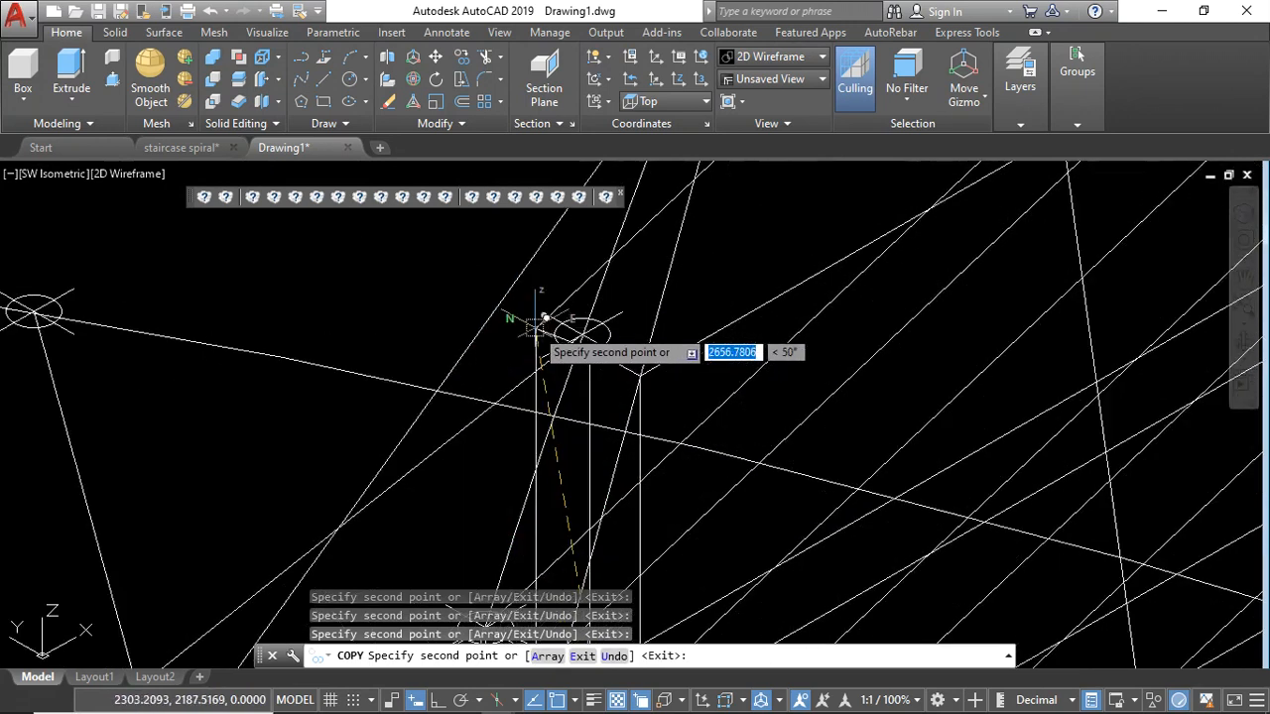
{"action": "left_click", "coordinate": [583, 335]}
{"action": "scroll", "coordinate": [585, 451], "scroll_direction": "down", "scroll_amount": 5}
{"action": "scroll", "coordinate": [604, 342], "scroll_direction": "up", "scroll_amount": 3}
{"action": "scroll", "coordinate": [638, 462], "scroll_direction": "down", "scroll_amount": 4}
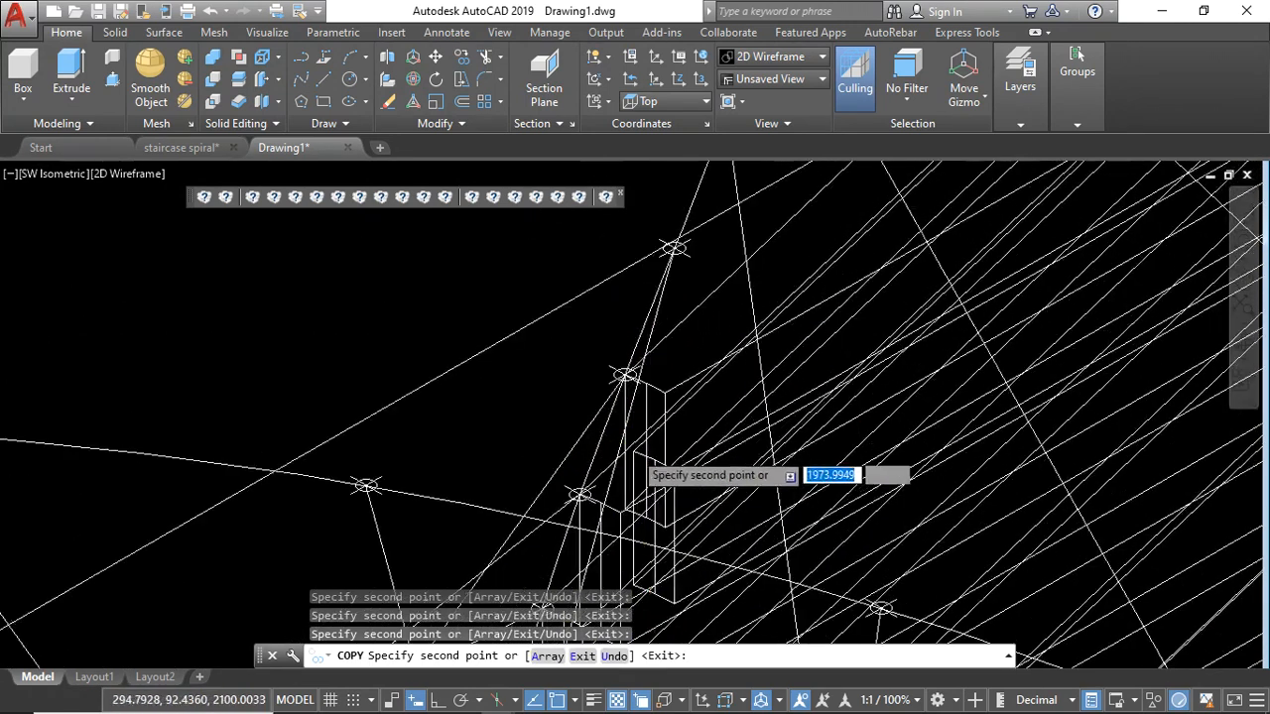
Step: Place the remaining step copies on the upper inner helix division points up to height 3000, and finish copying
{"action": "scroll", "coordinate": [635, 353], "scroll_direction": "up", "scroll_amount": 4}
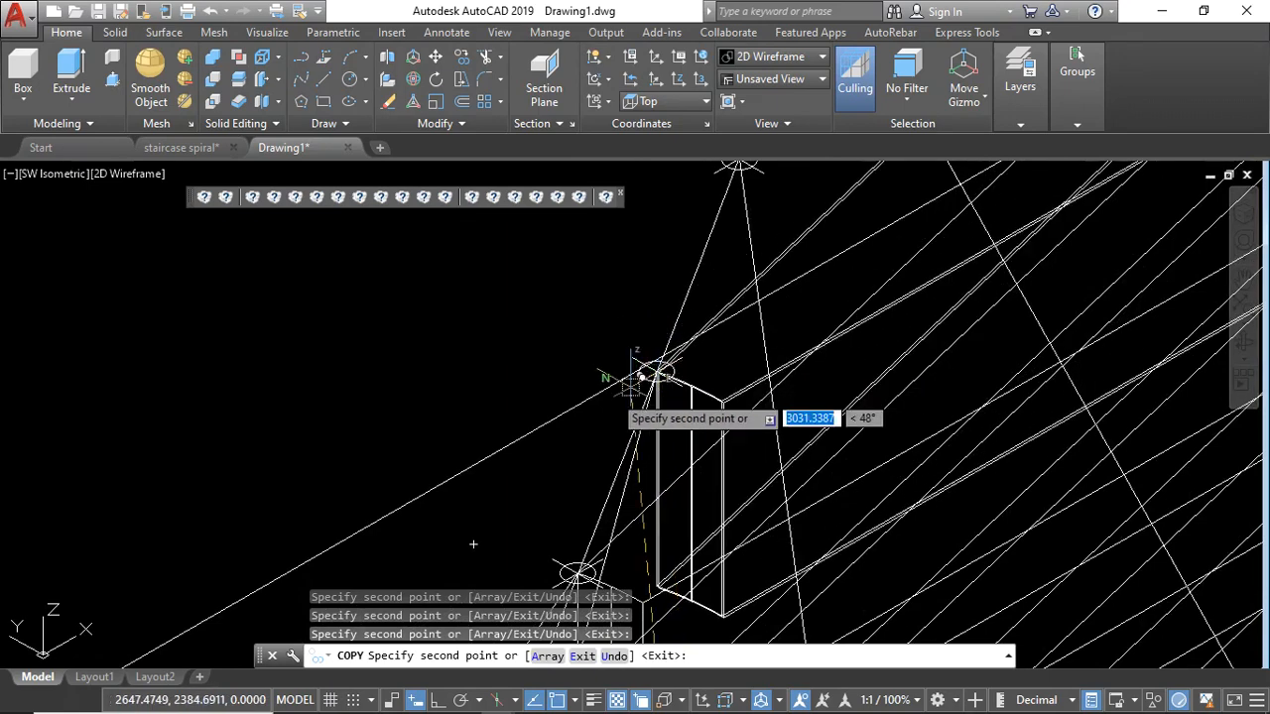
{"action": "scroll", "coordinate": [635, 348], "scroll_direction": "down", "scroll_amount": 3}
{"action": "scroll", "coordinate": [613, 322], "scroll_direction": "up", "scroll_amount": 3}
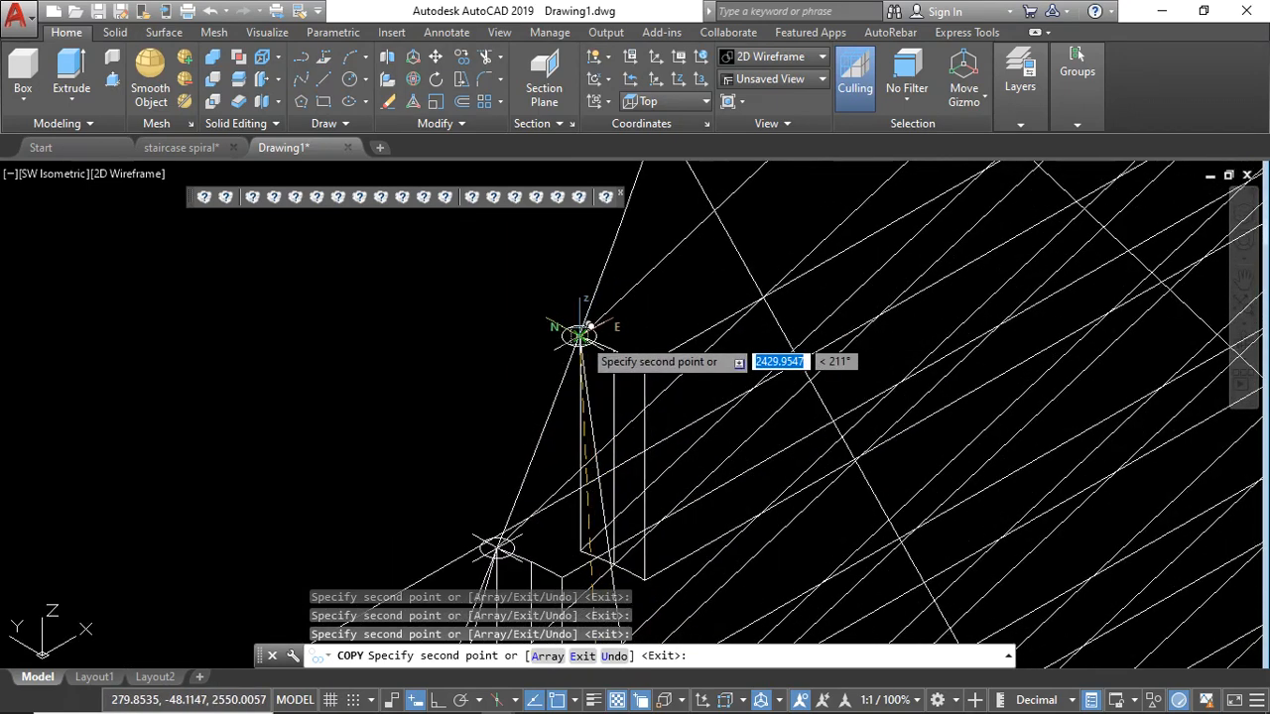
{"action": "scroll", "coordinate": [586, 417], "scroll_direction": "down", "scroll_amount": 3}
{"action": "scroll", "coordinate": [601, 354], "scroll_direction": "up", "scroll_amount": 3}
{"action": "left_click", "coordinate": [599, 368]}
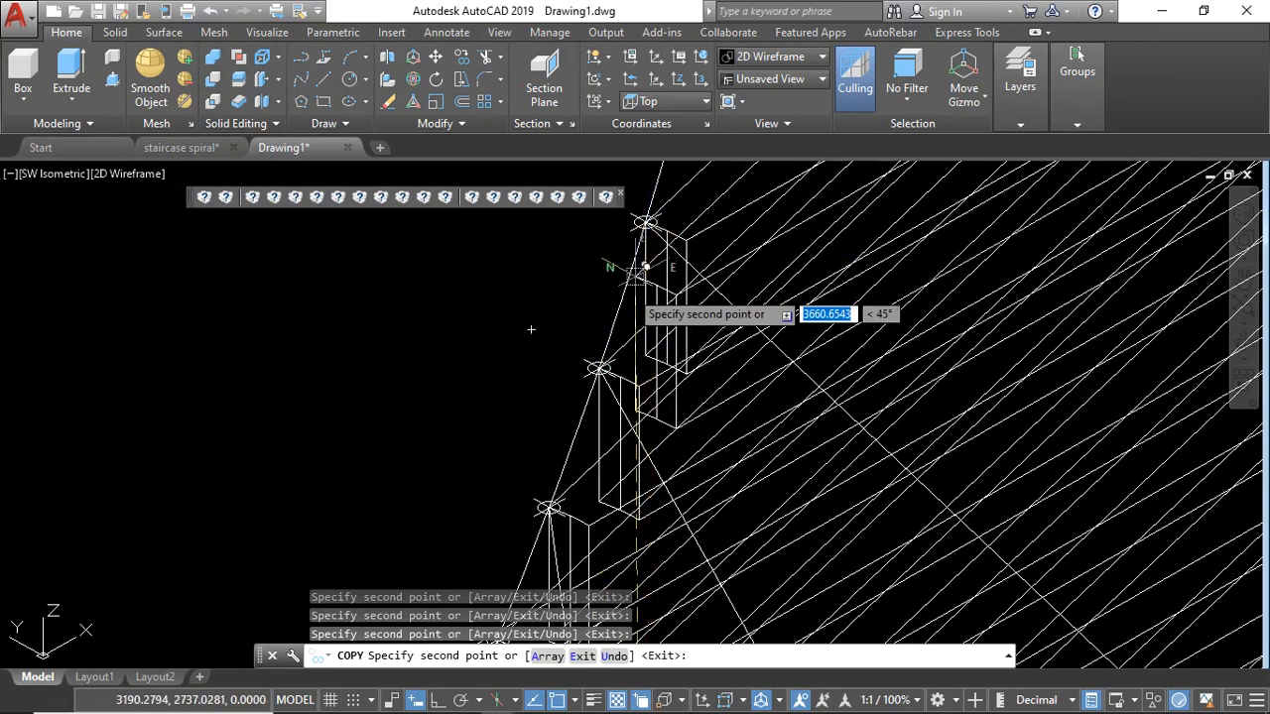
{"action": "scroll", "coordinate": [595, 338], "scroll_direction": "down", "scroll_amount": 3}
{"action": "scroll", "coordinate": [640, 268], "scroll_direction": "up", "scroll_amount": 3}
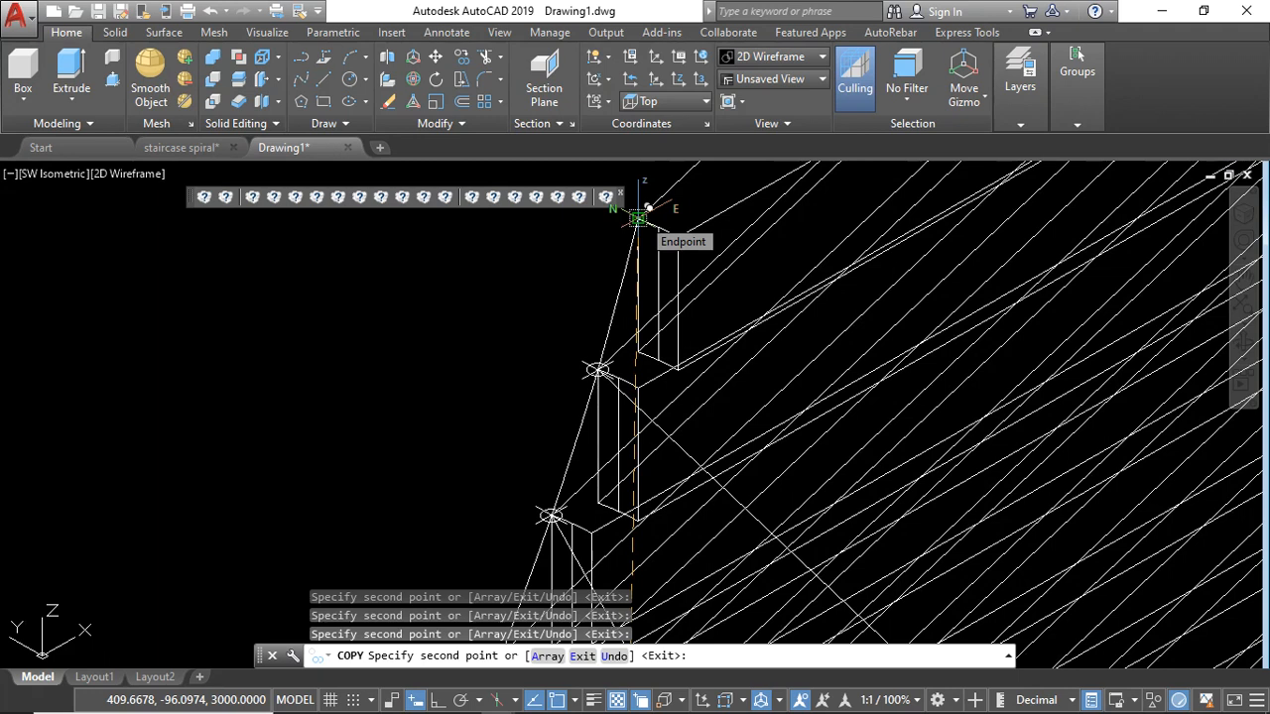
{"action": "key", "text": "Escape"}
Step: Select the whole model and use Quick Select to reduce the selection to all objects of type Line
{"action": "scroll", "coordinate": [640, 229], "scroll_direction": "down", "scroll_amount": 5}
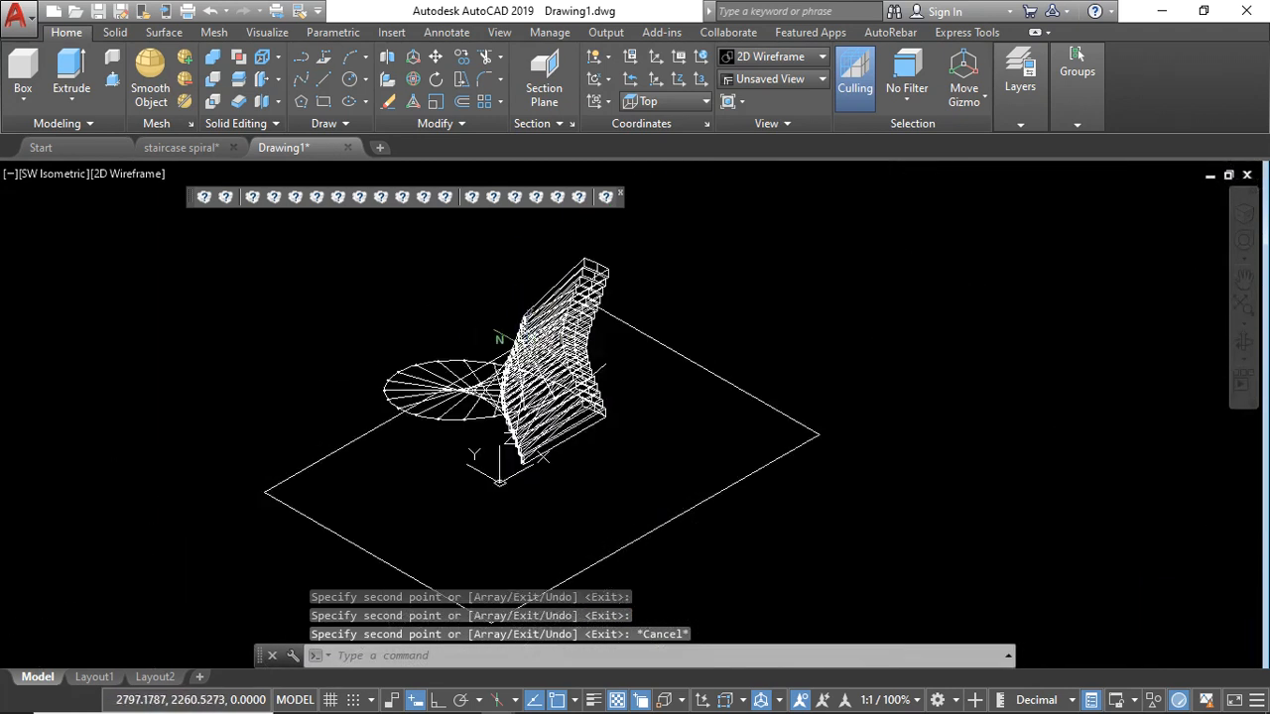
{"action": "left_click", "coordinate": [678, 224]}
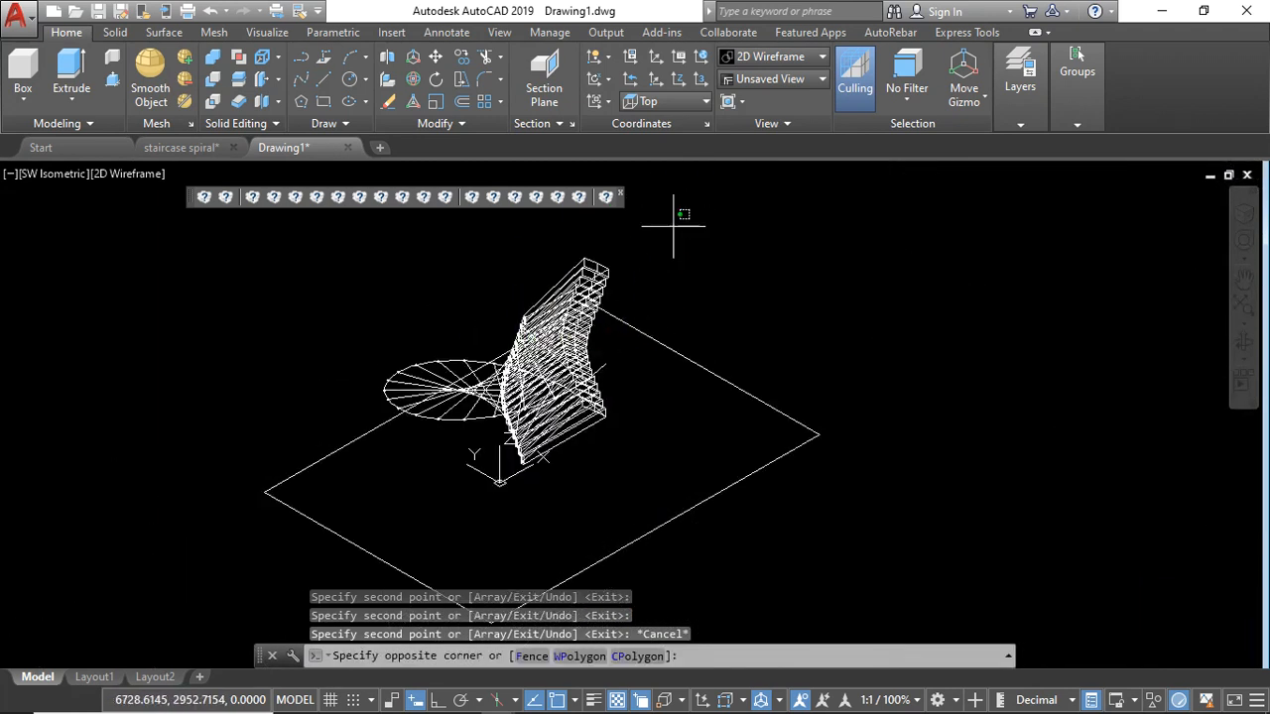
{"action": "left_click", "coordinate": [328, 516]}
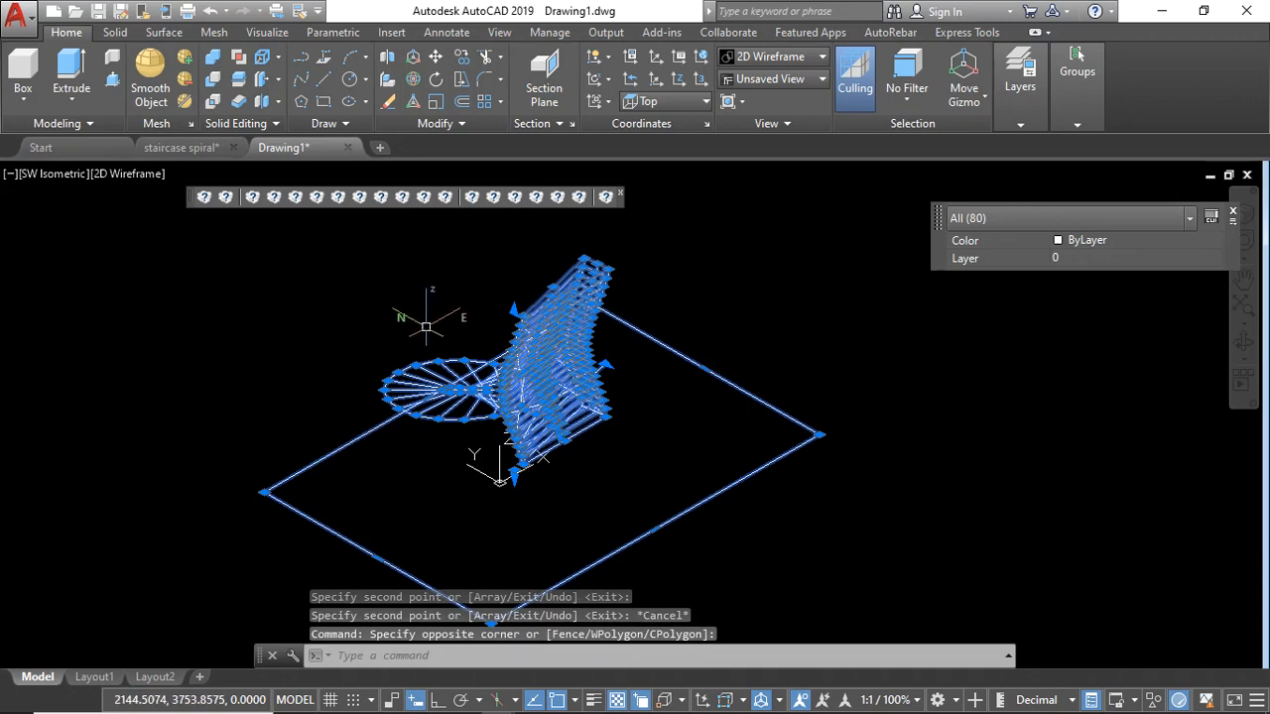
{"action": "scroll", "coordinate": [383, 317], "scroll_direction": "up", "scroll_amount": 2}
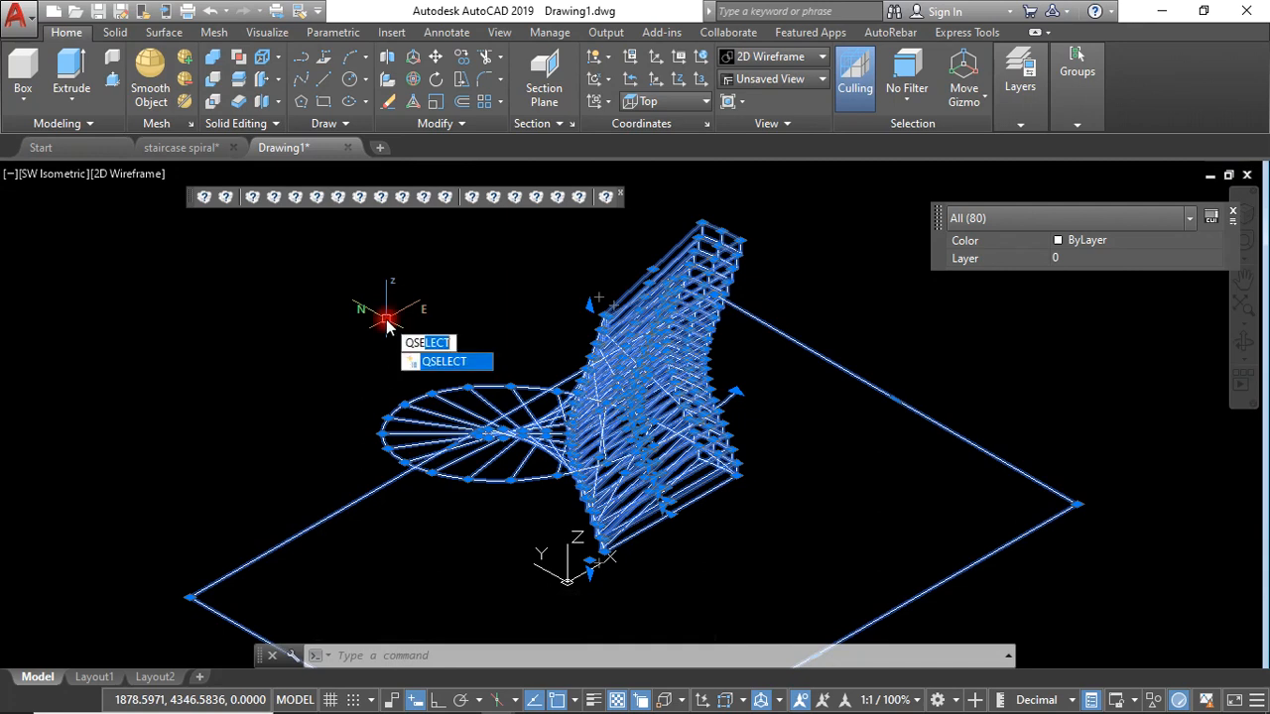
{"action": "key", "text": "Return"}
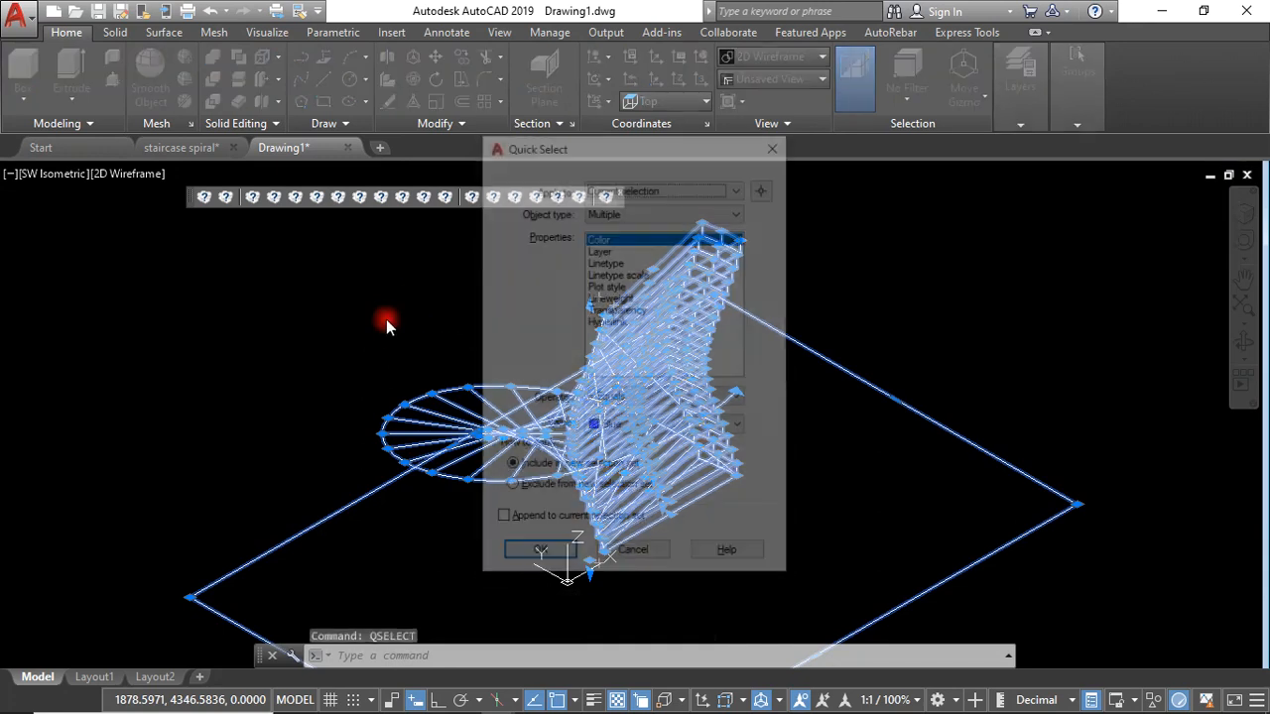
{"action": "left_click", "coordinate": [621, 211]}
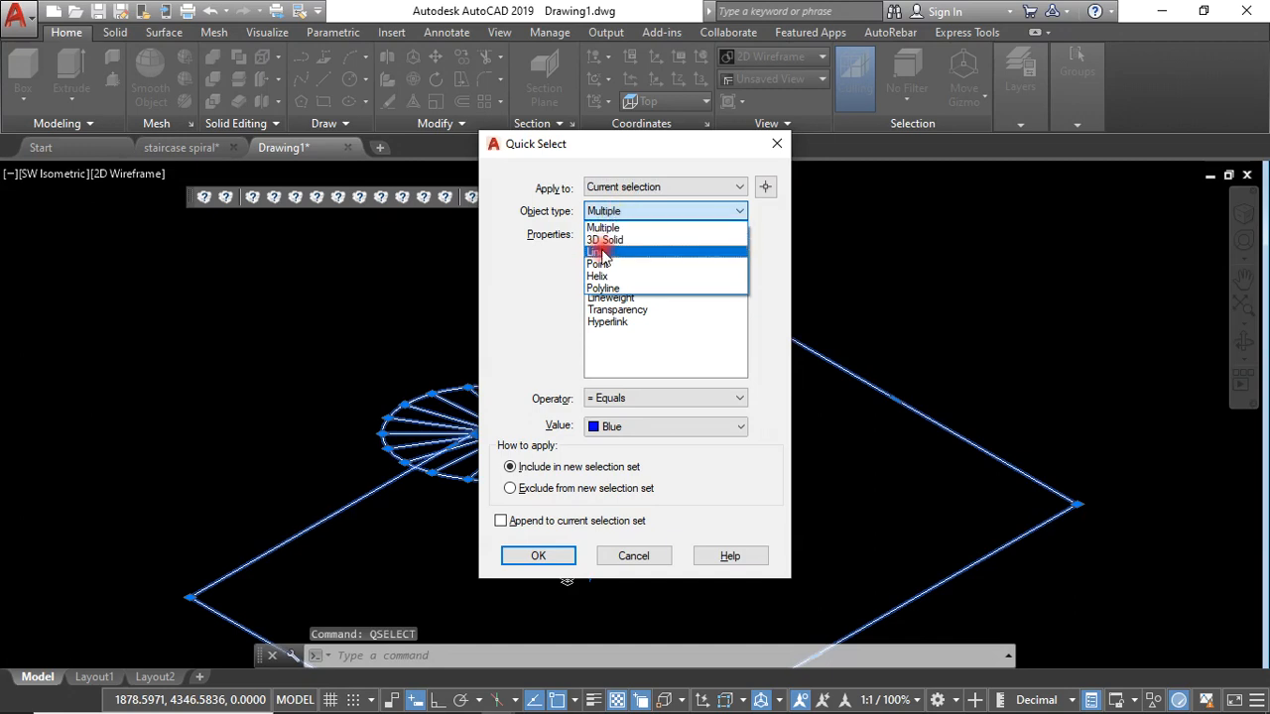
{"action": "left_click", "coordinate": [608, 236]}
{"action": "left_click", "coordinate": [617, 409]}
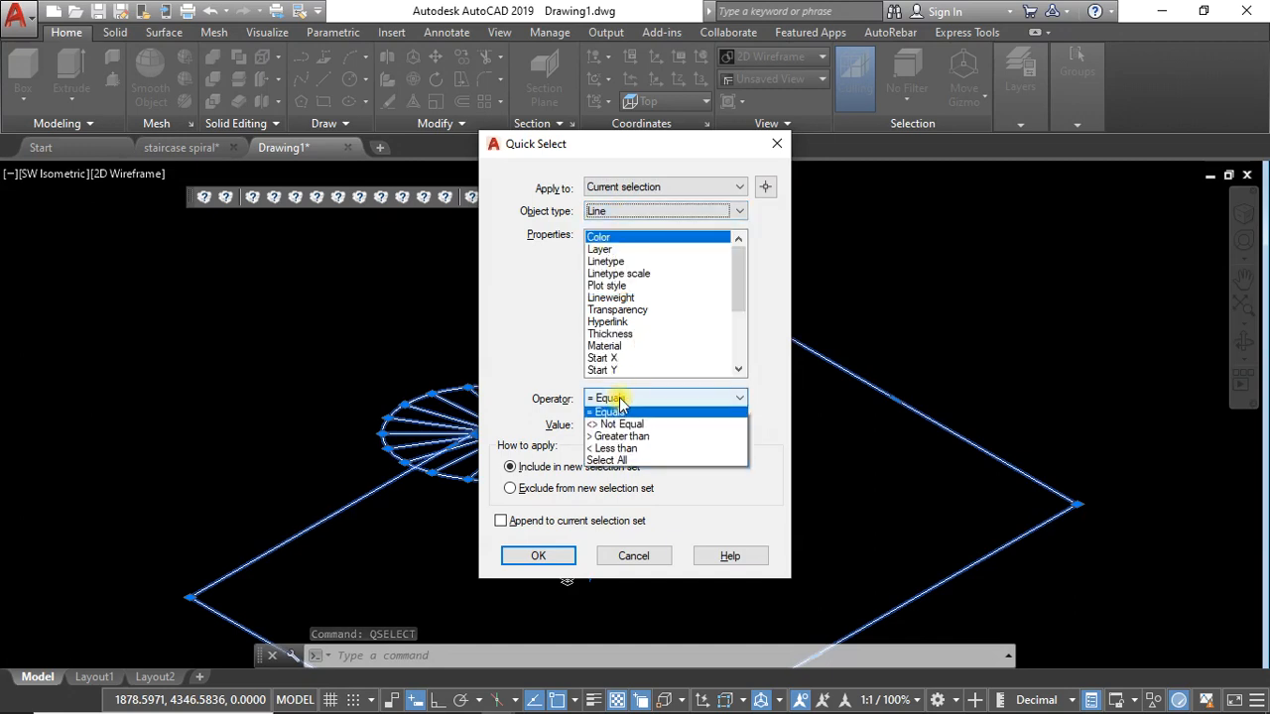
{"action": "left_click", "coordinate": [604, 470]}
{"action": "left_click", "coordinate": [562, 561]}
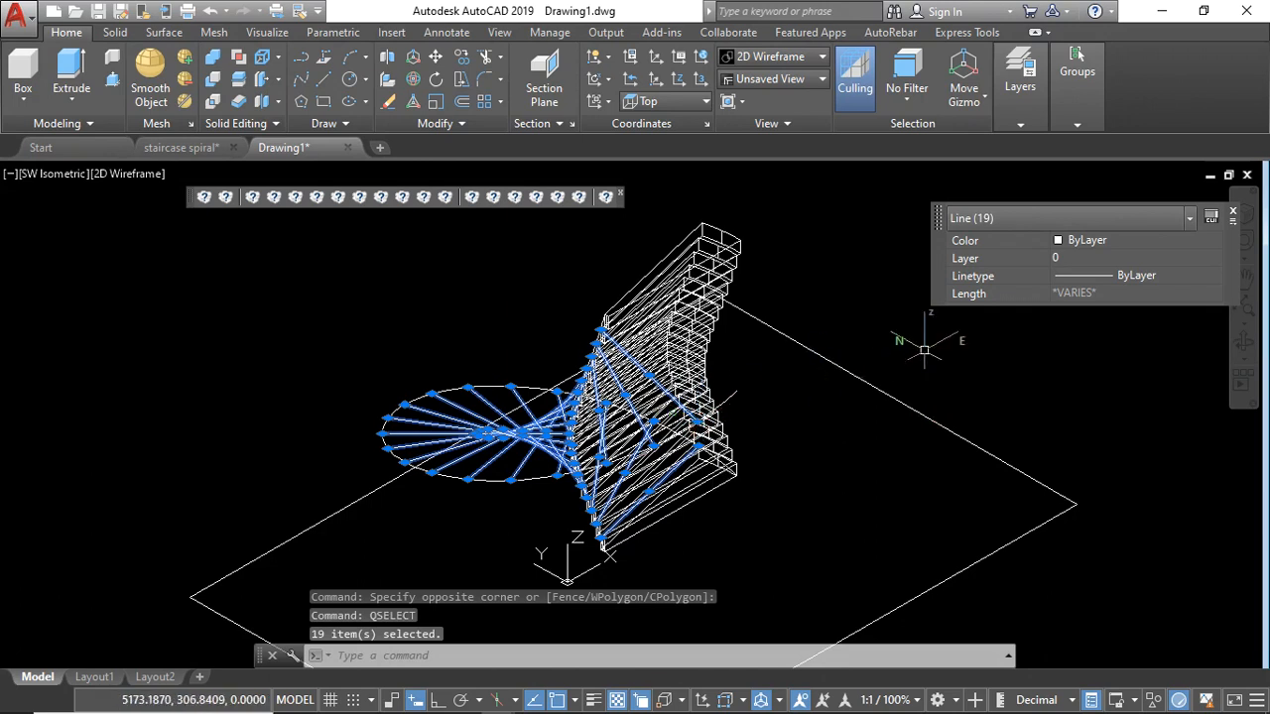
Step: Set the color of the selected lines to Red and clear the selection
{"action": "left_click", "coordinate": [1031, 239]}
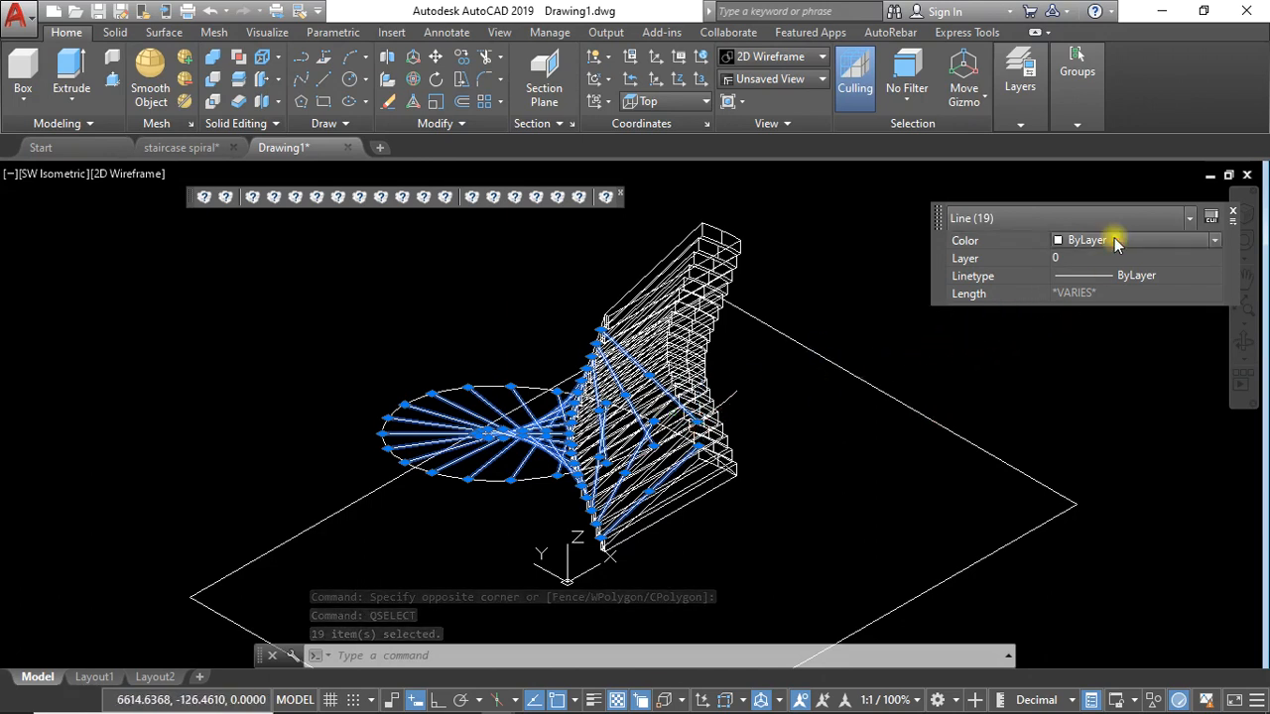
{"action": "left_click", "coordinate": [1115, 241]}
{"action": "left_click", "coordinate": [1080, 291]}
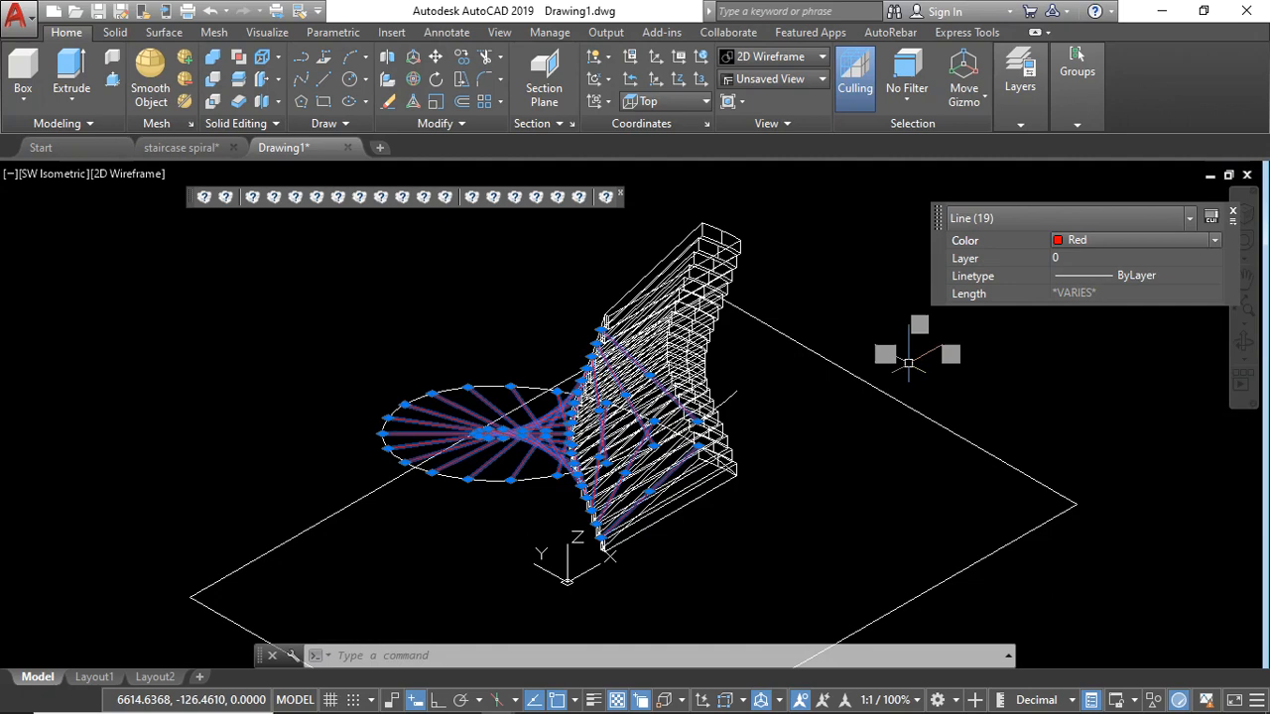
{"action": "key", "text": "Escape"}
Step: Rotate the second step solid about its inner helix corner, using the Reference option, to align its edge with the red line
{"action": "left_click", "coordinate": [1243, 343]}
{"action": "left_click_drag", "start_coordinate": [949, 400], "coordinate": [794, 350]}
{"action": "left_click_drag", "start_coordinate": [690, 430], "coordinate": [725, 462]}
{"action": "scroll", "coordinate": [730, 338], "scroll_direction": "down", "scroll_amount": 1}
{"action": "scroll", "coordinate": [656, 532], "scroll_direction": "up", "scroll_amount": 4}
{"action": "scroll", "coordinate": [729, 544], "scroll_direction": "up", "scroll_amount": 8}
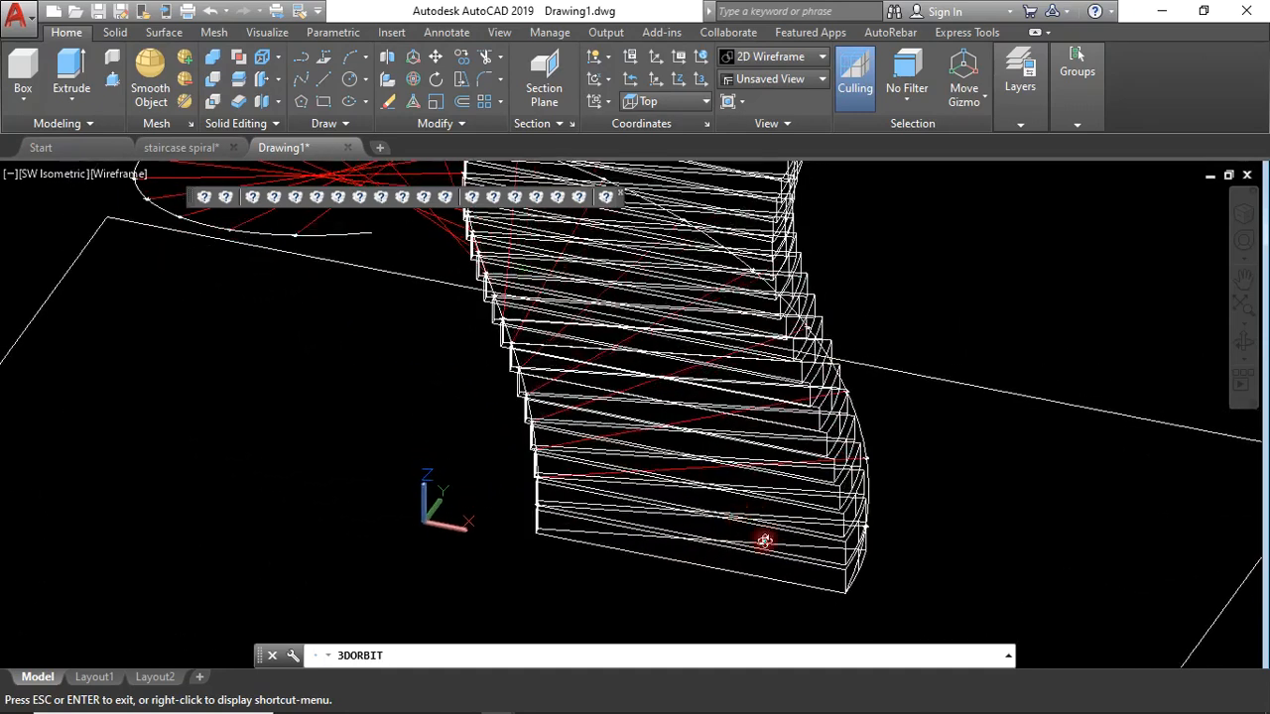
{"action": "key", "text": "Escape"}
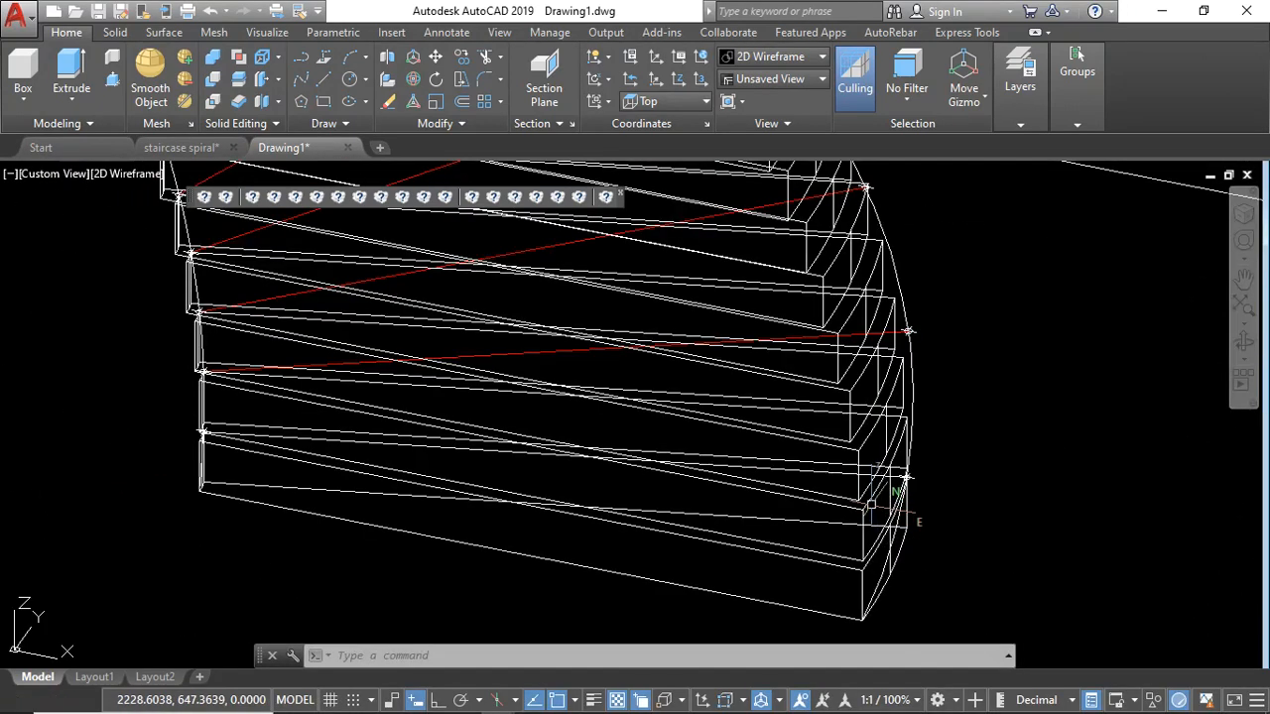
{"action": "left_click", "coordinate": [883, 506]}
{"action": "scroll", "coordinate": [187, 389], "scroll_direction": "up", "scroll_amount": 7}
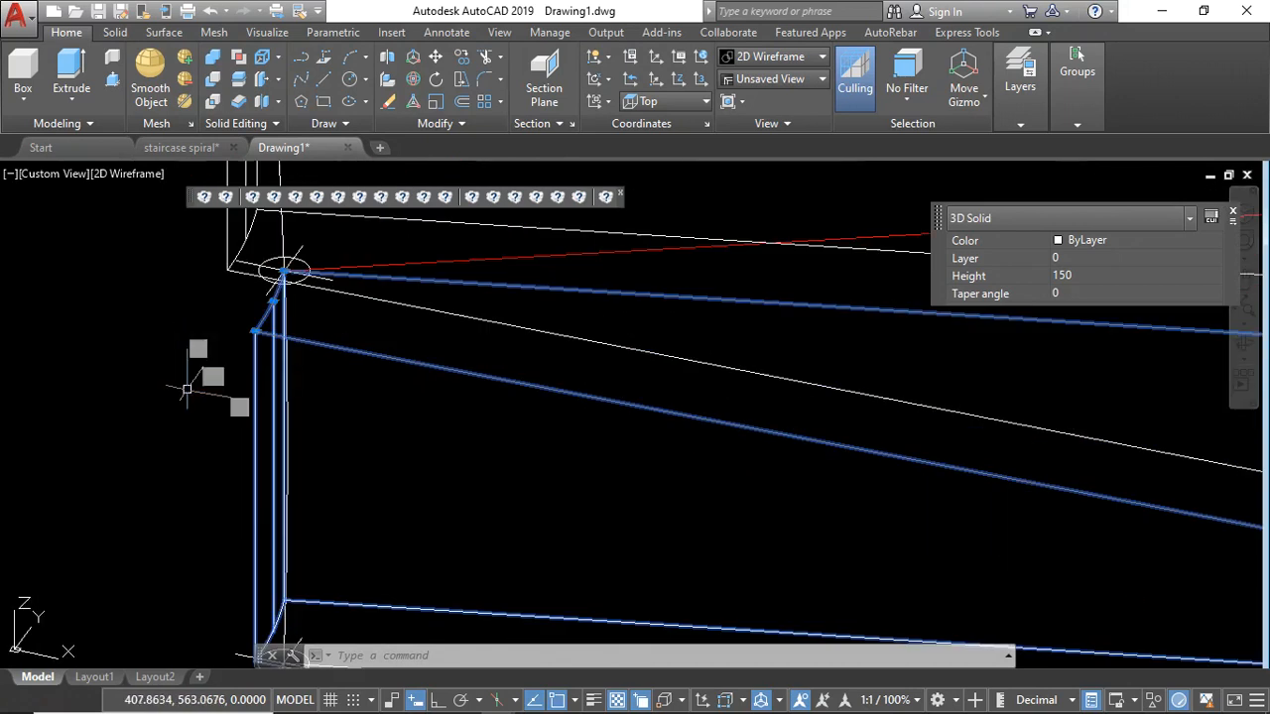
{"action": "scroll", "coordinate": [218, 381], "scroll_direction": "down", "scroll_amount": 3}
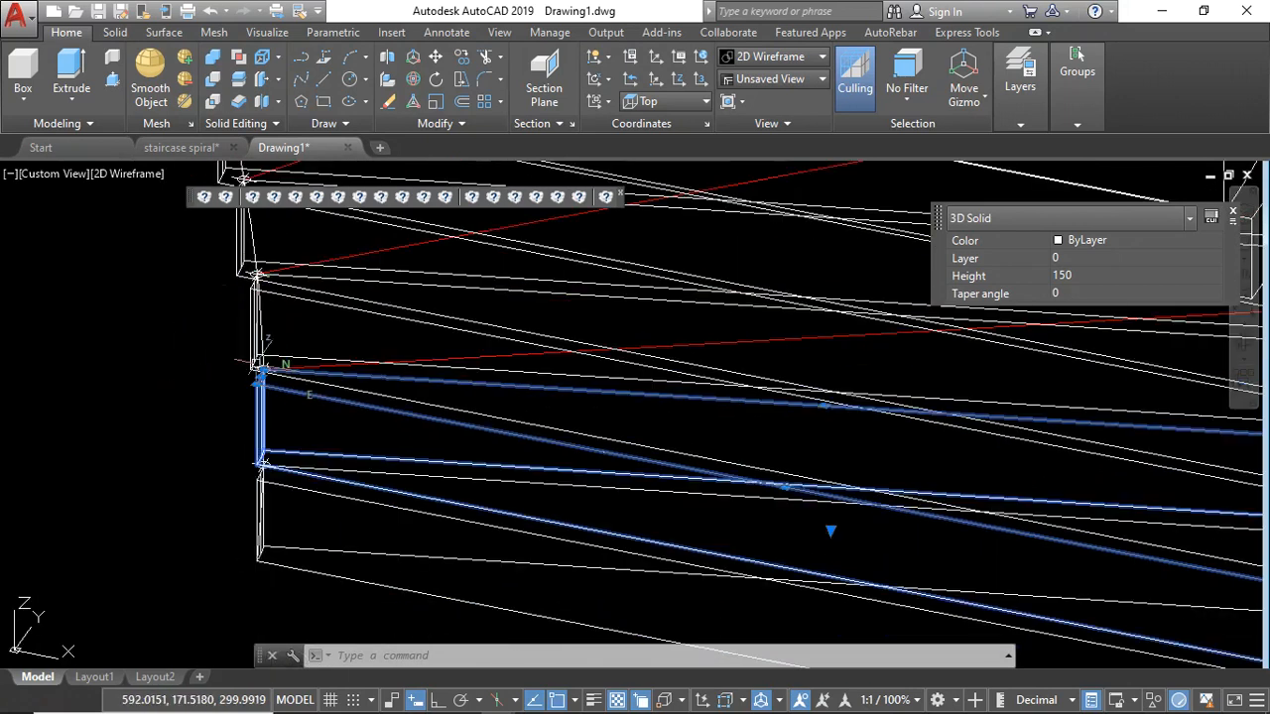
{"action": "left_click", "coordinate": [438, 86]}
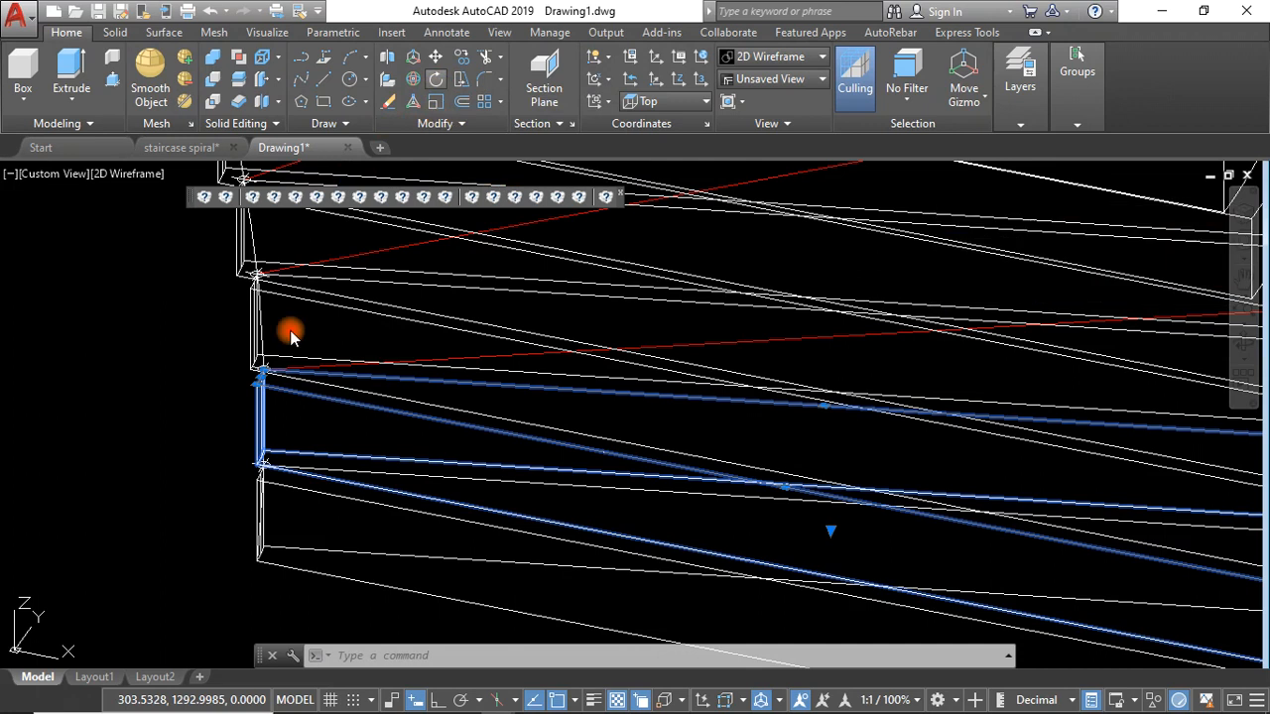
{"action": "scroll", "coordinate": [268, 373], "scroll_direction": "up", "scroll_amount": 3}
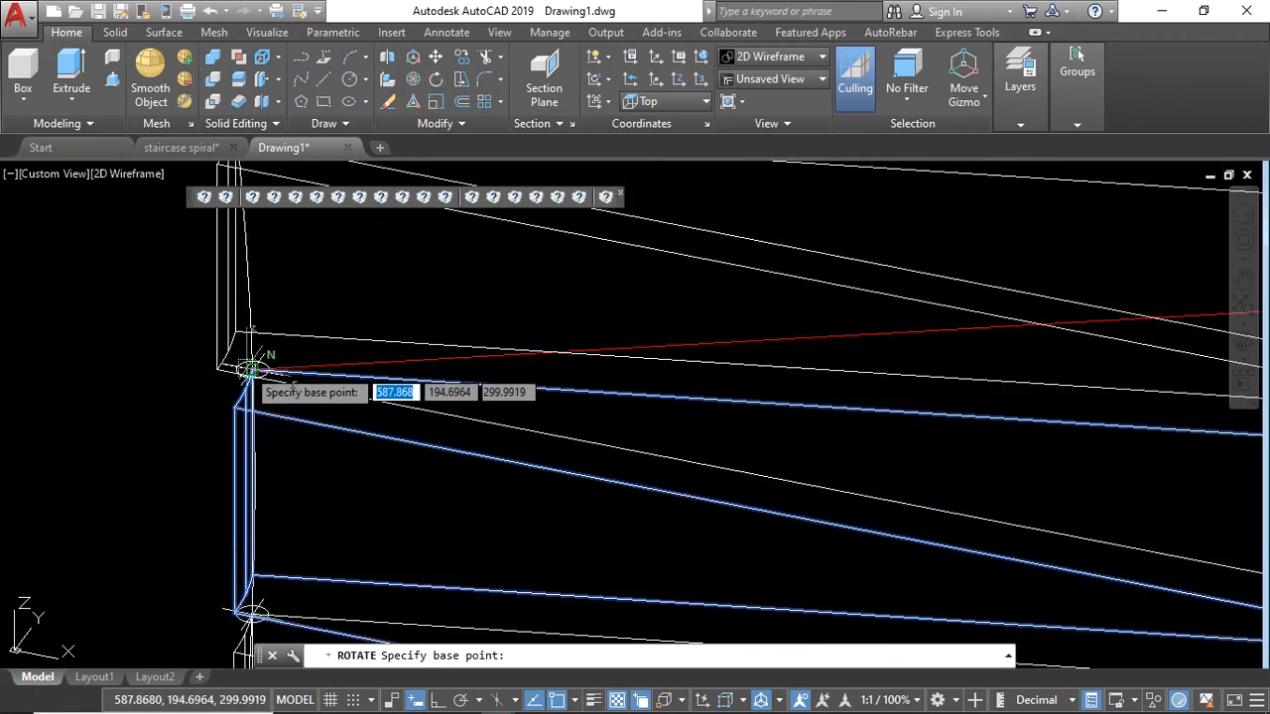
{"action": "left_click", "coordinate": [253, 370]}
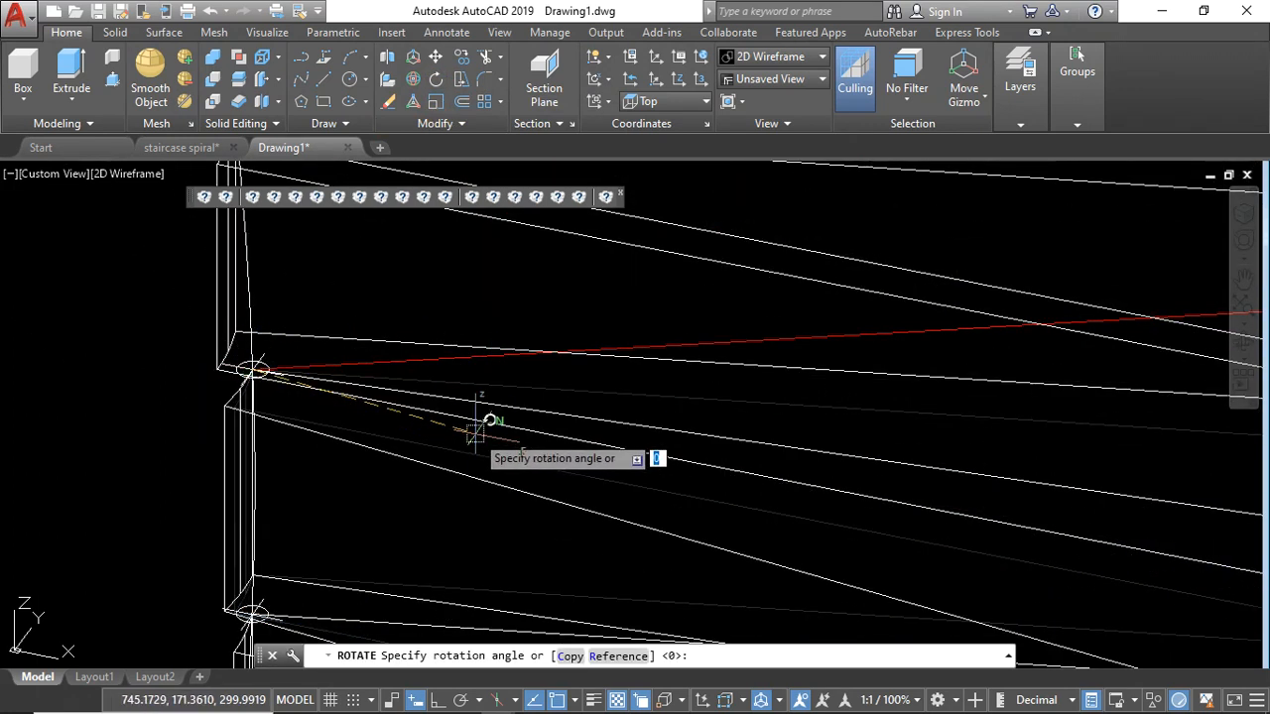
{"action": "type", "text": "r"}
{"action": "key", "text": "Return"}
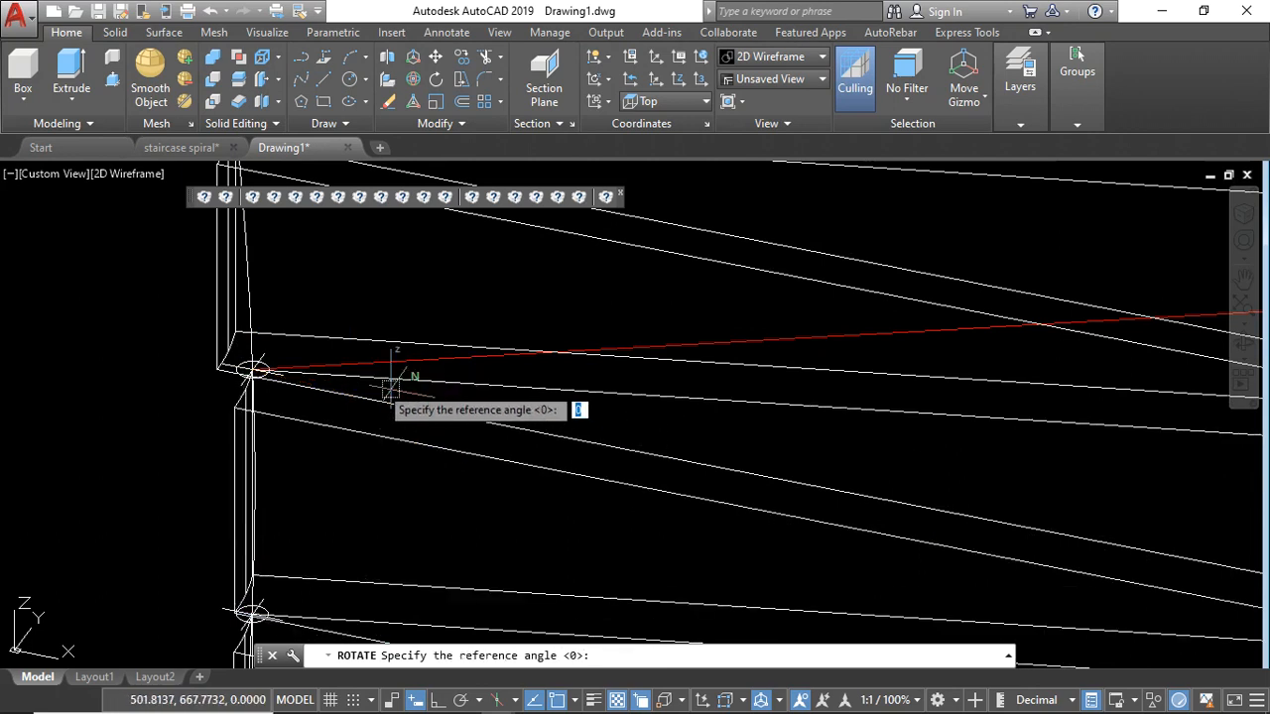
{"action": "scroll", "coordinate": [227, 393], "scroll_direction": "down", "scroll_amount": 6}
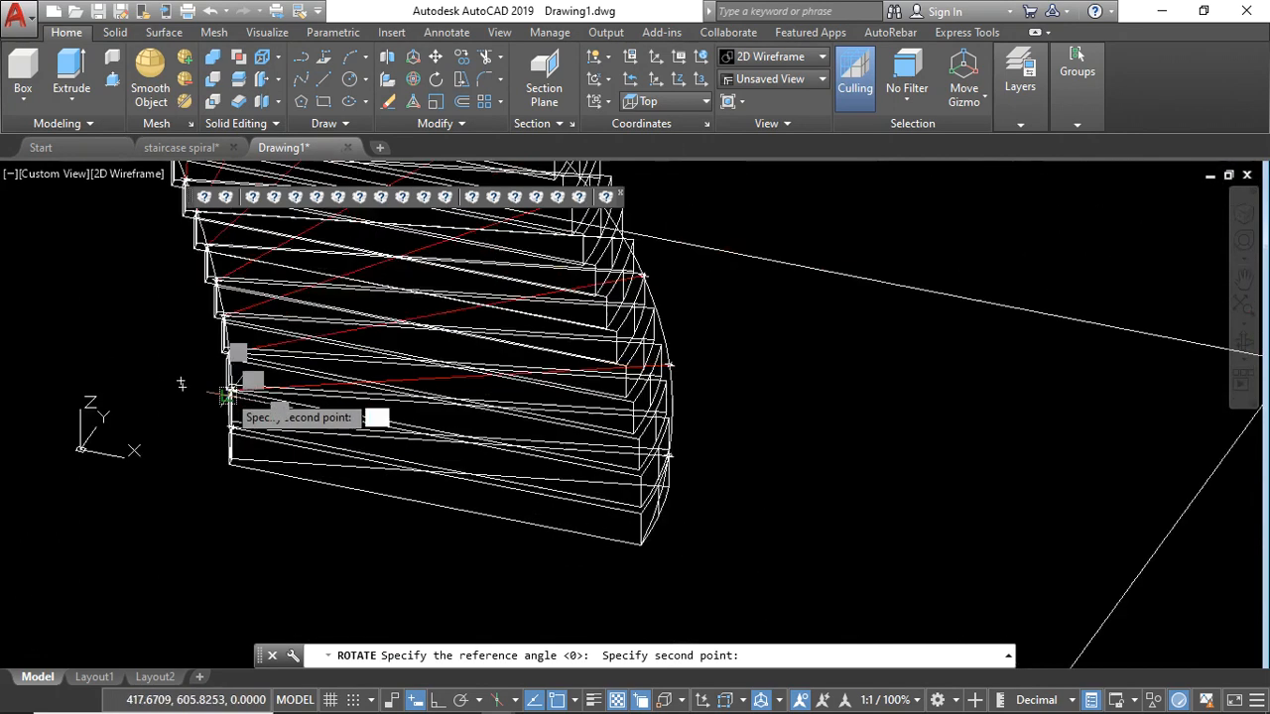
{"action": "scroll", "coordinate": [520, 405], "scroll_direction": "up", "scroll_amount": 6}
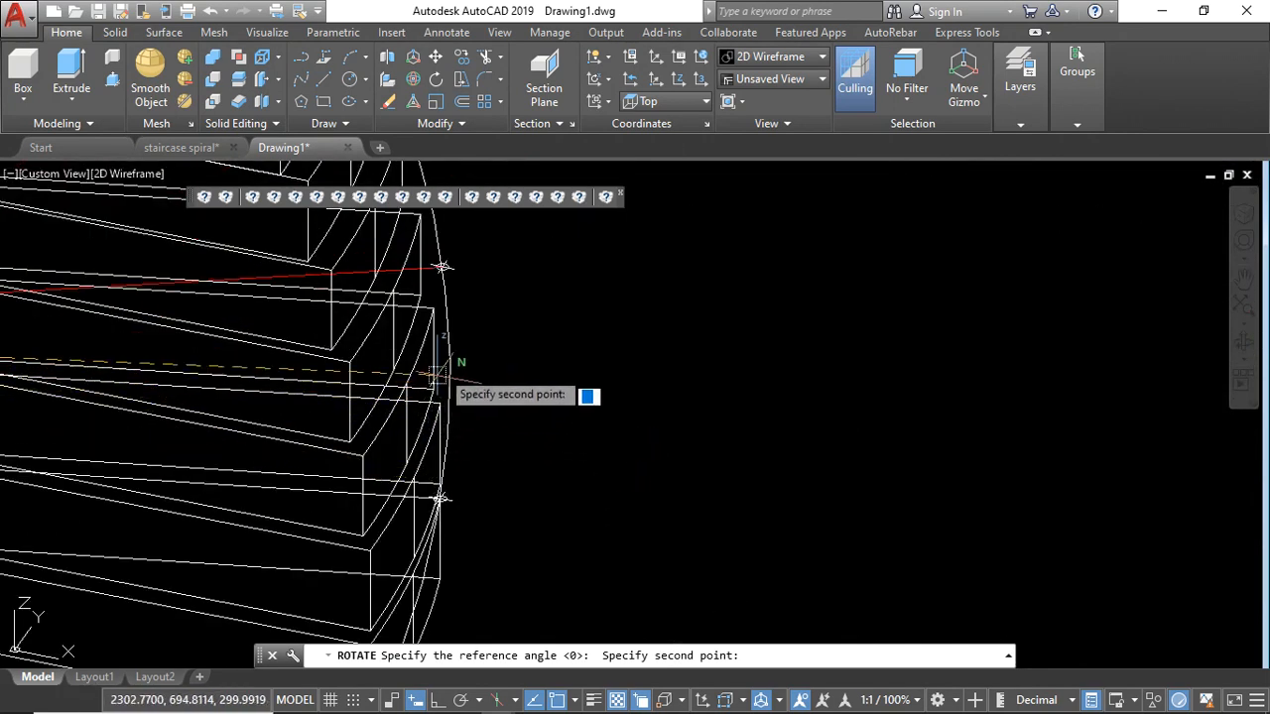
{"action": "scroll", "coordinate": [436, 382], "scroll_direction": "down", "scroll_amount": 4}
{"action": "scroll", "coordinate": [523, 429], "scroll_direction": "up", "scroll_amount": 3}
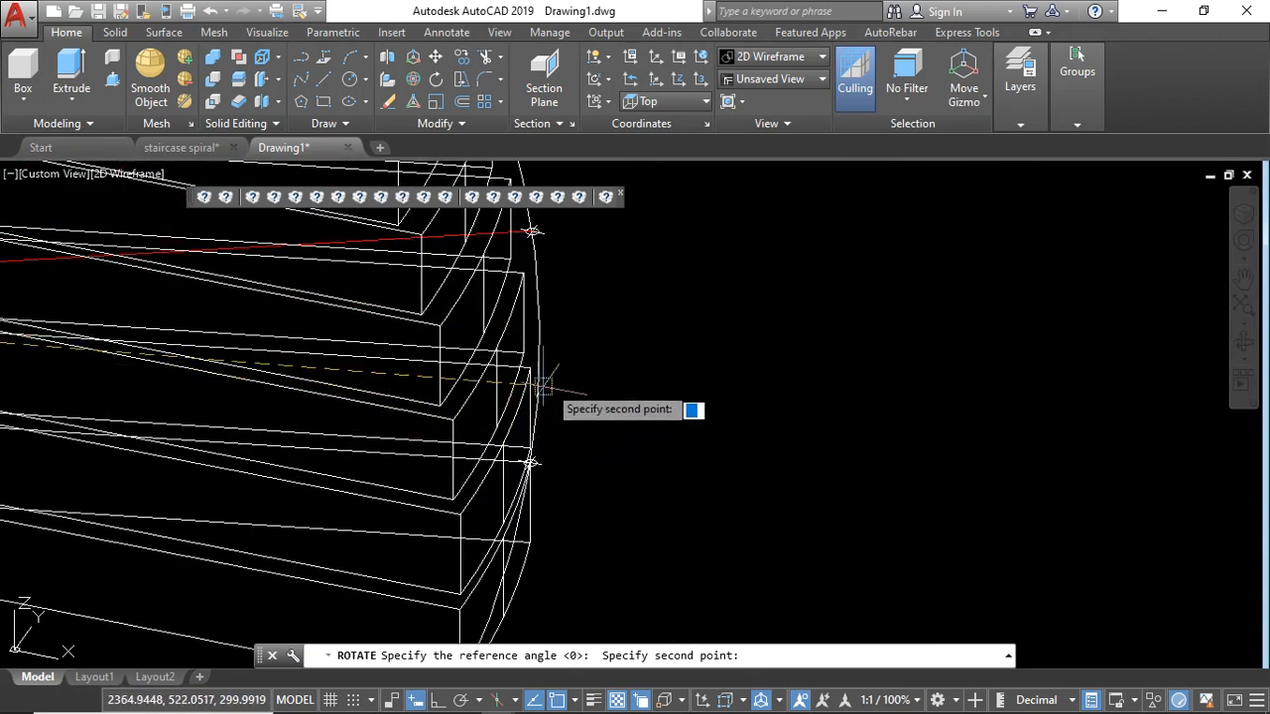
{"action": "left_click", "coordinate": [540, 243]}
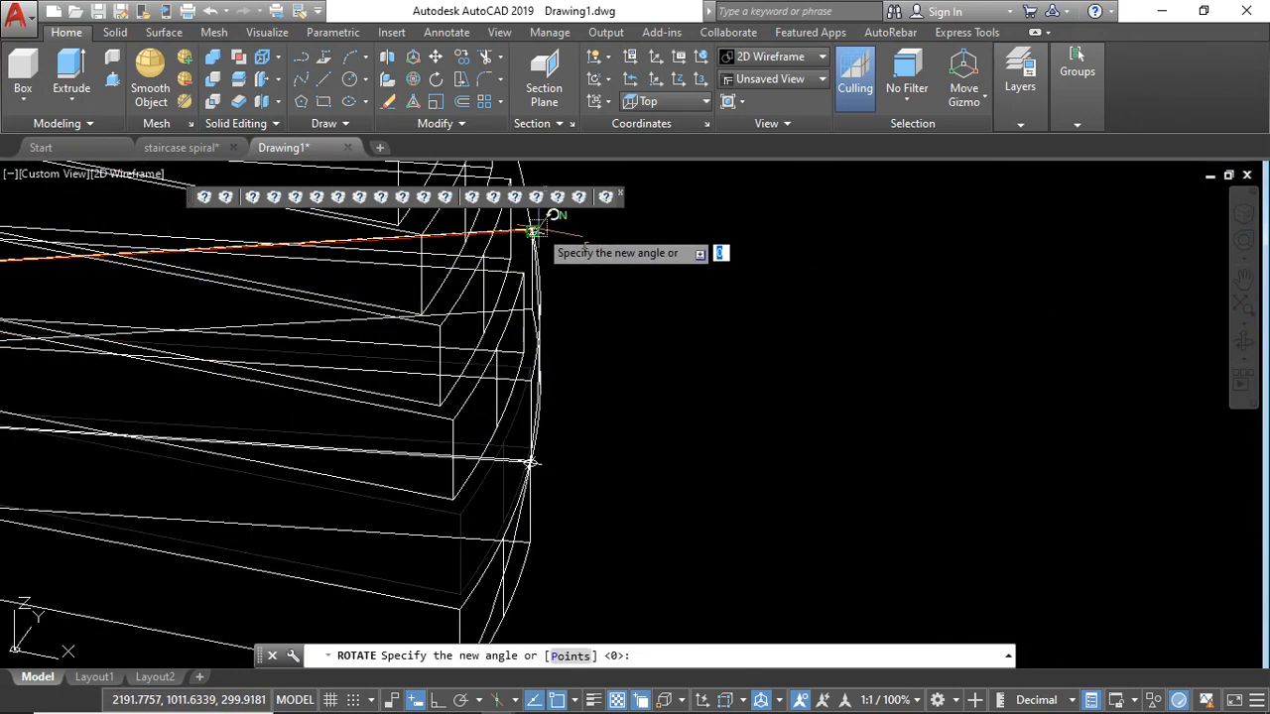
{"action": "left_click", "coordinate": [534, 227]}
{"action": "scroll", "coordinate": [580, 390], "scroll_direction": "down", "scroll_amount": 3}
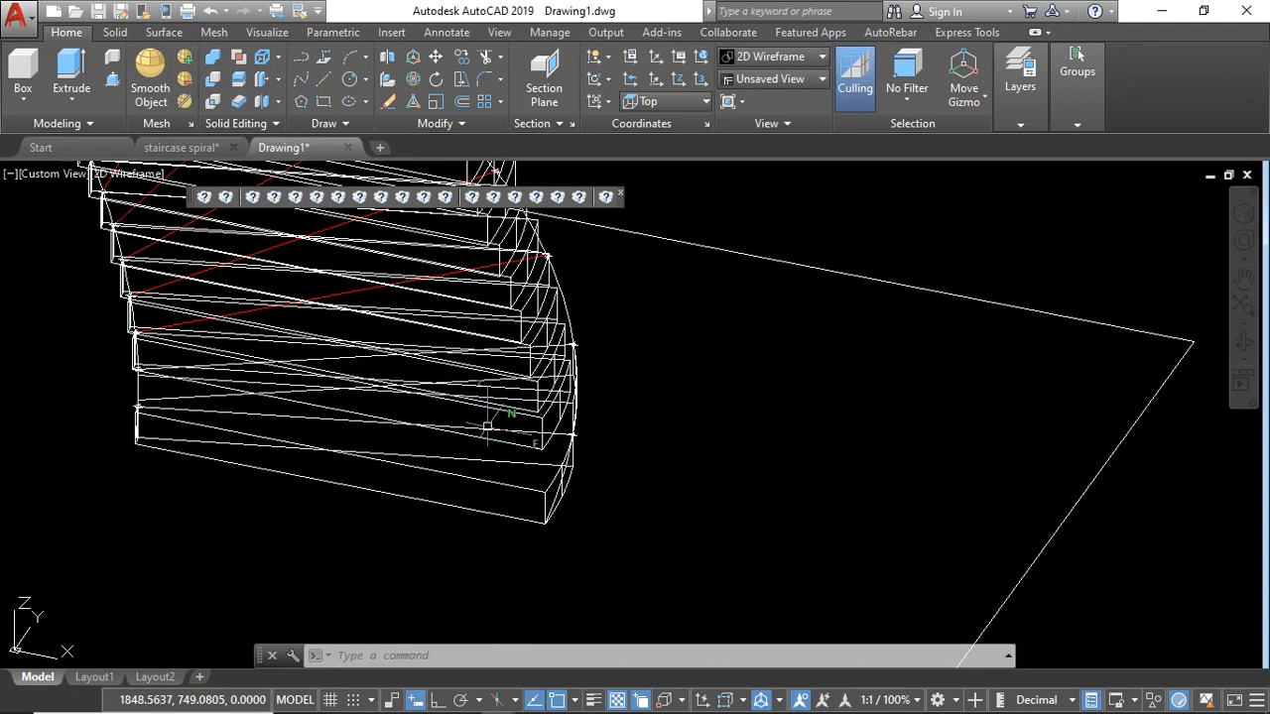
Step: Rotate the third step solid about its inner helix corner, using the Reference option, to align its edge with the outer helix division point
{"action": "left_click", "coordinate": [511, 430]}
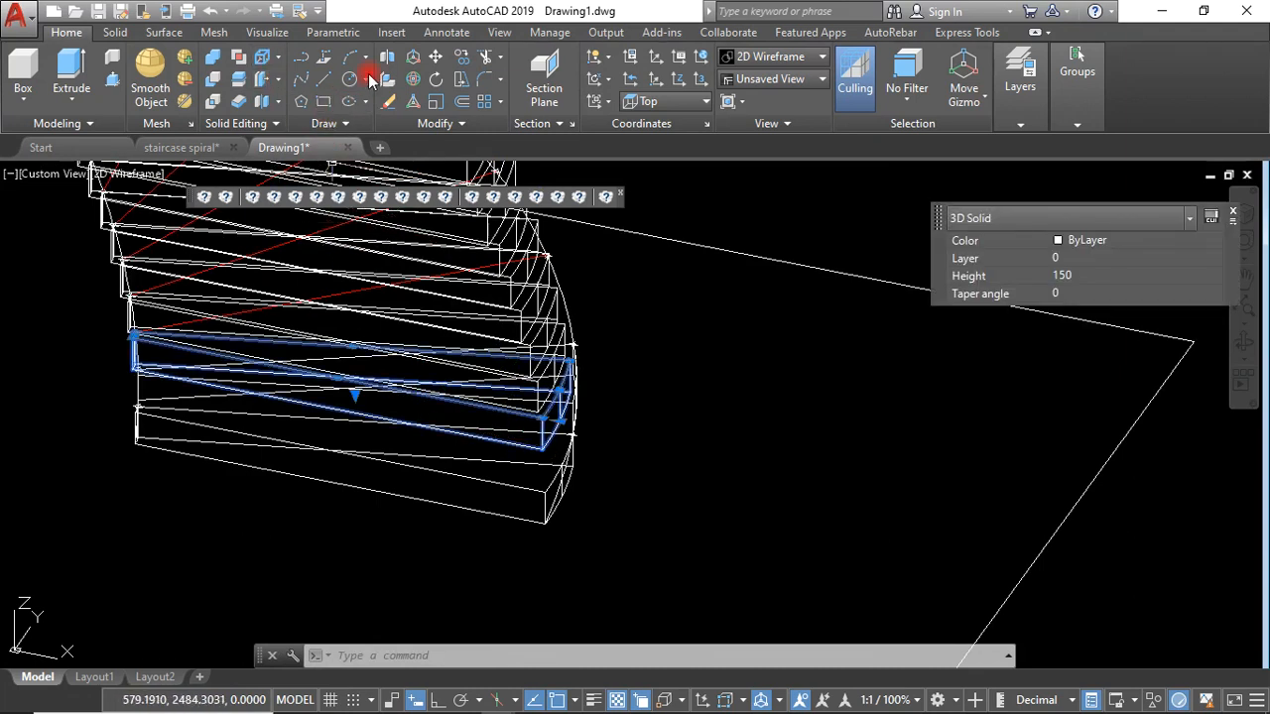
{"action": "left_click", "coordinate": [436, 84]}
{"action": "scroll", "coordinate": [148, 352], "scroll_direction": "up", "scroll_amount": 3}
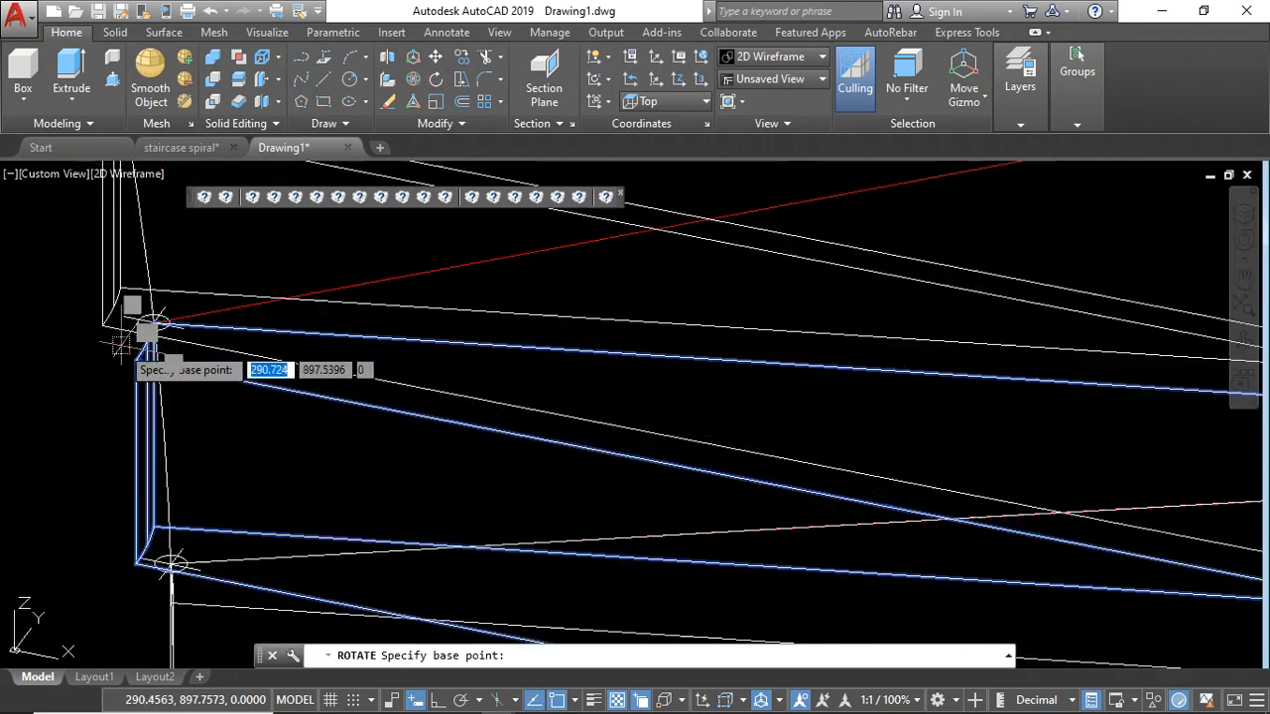
{"action": "left_click", "coordinate": [174, 310]}
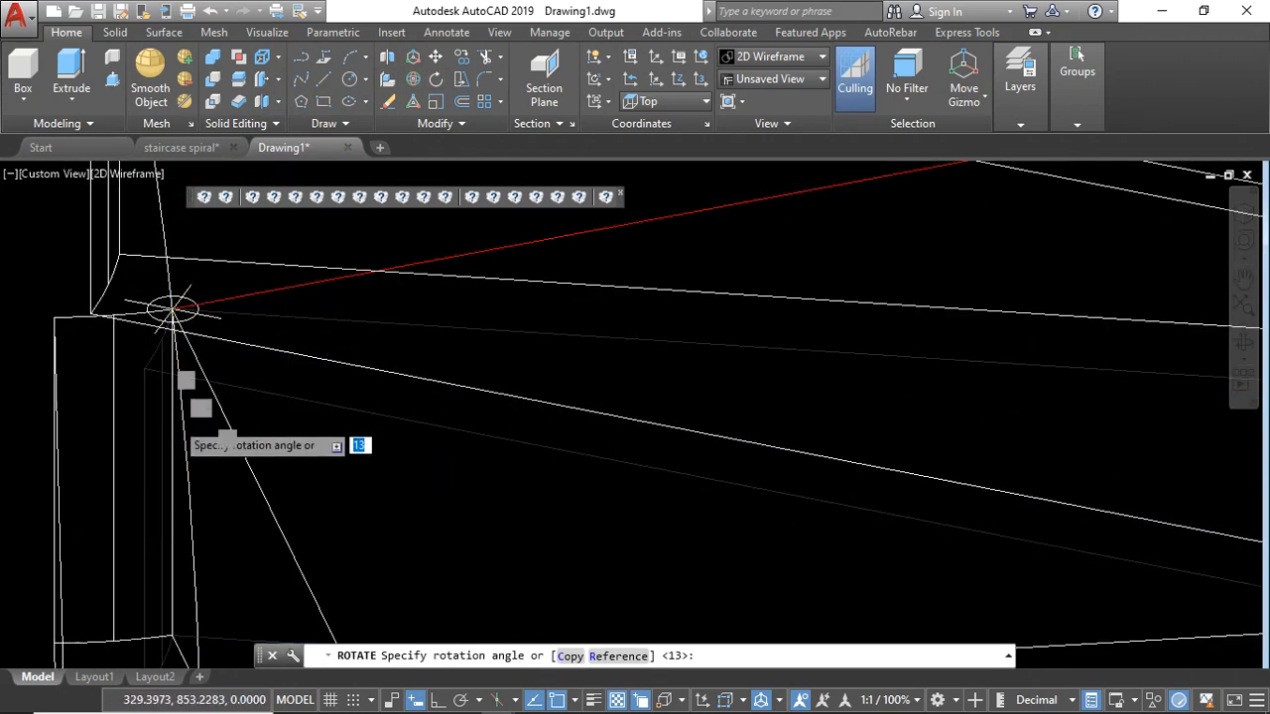
{"action": "scroll", "coordinate": [369, 388], "scroll_direction": "down", "scroll_amount": 3}
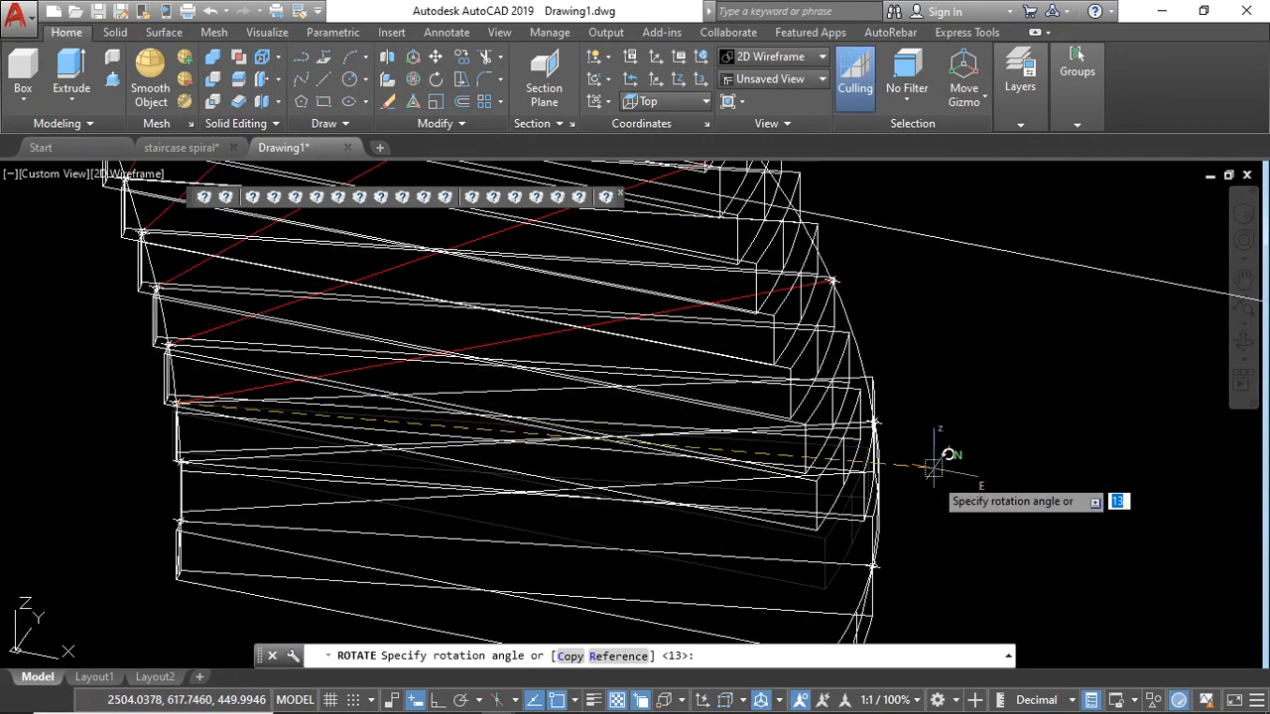
{"action": "key", "text": "Return"}
{"action": "scroll", "coordinate": [174, 382], "scroll_direction": "up", "scroll_amount": 5}
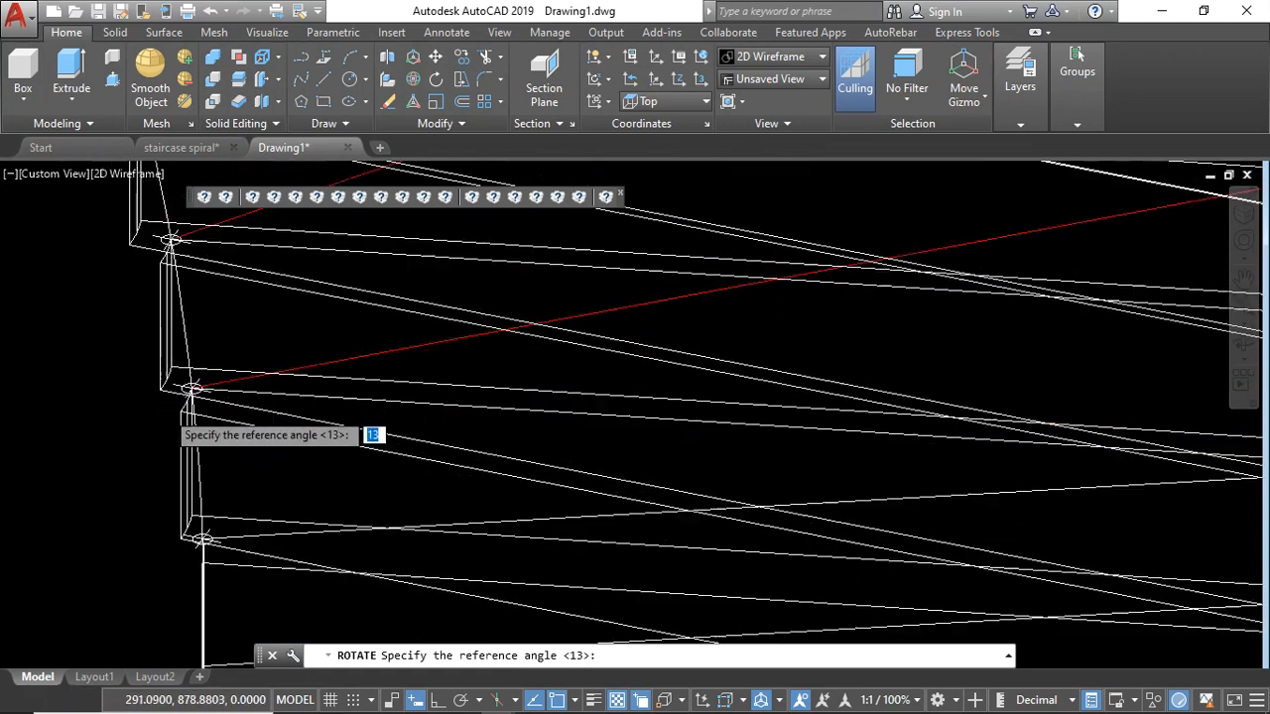
{"action": "scroll", "coordinate": [235, 420], "scroll_direction": "down", "scroll_amount": 3}
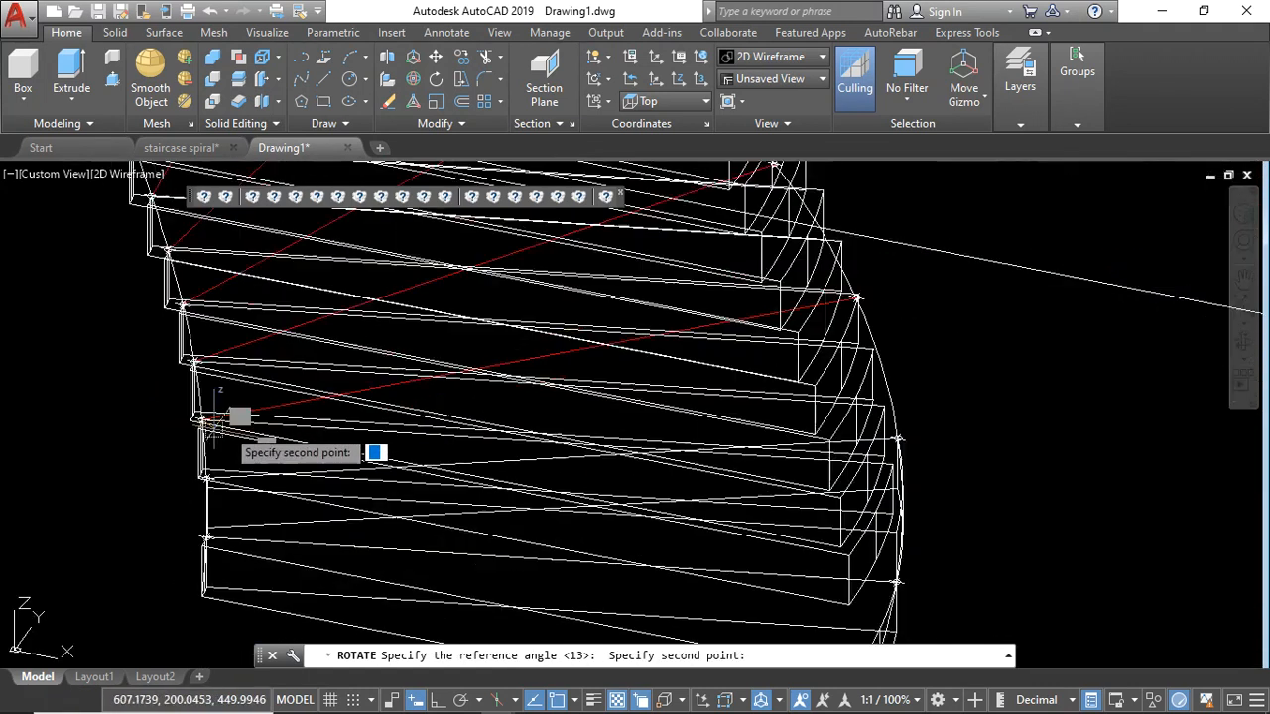
{"action": "scroll", "coordinate": [903, 446], "scroll_direction": "up", "scroll_amount": 5}
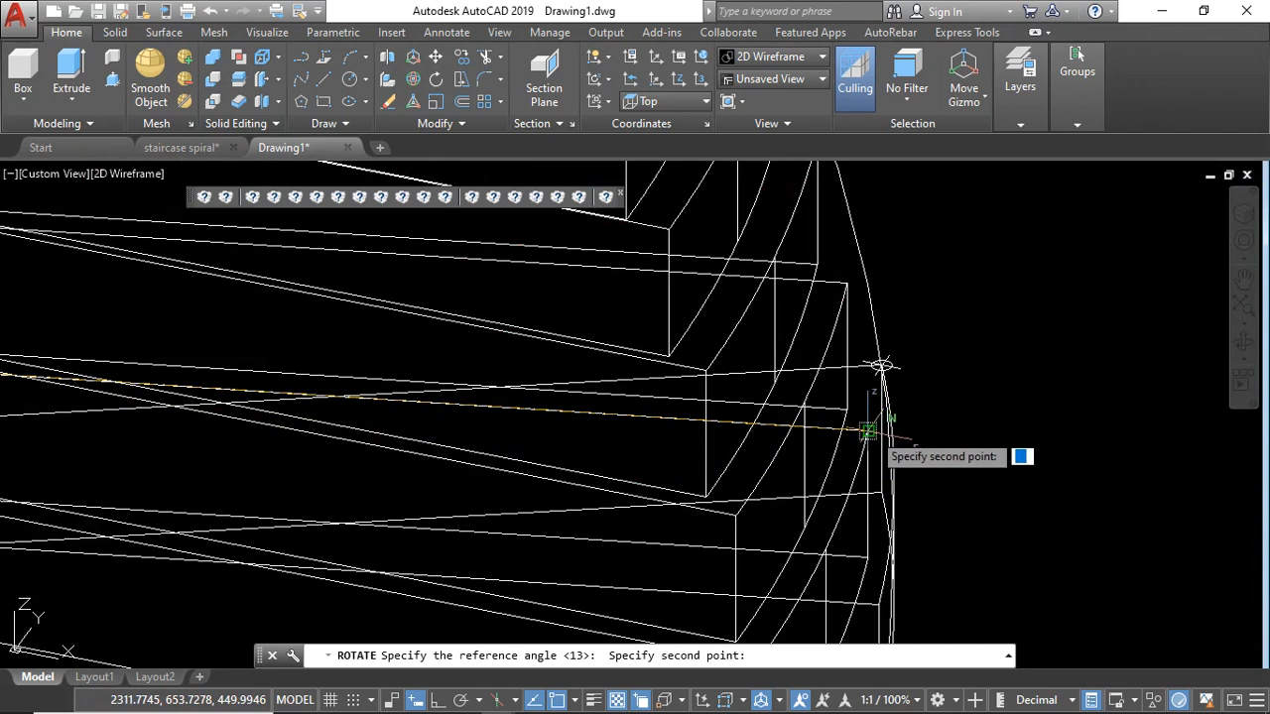
{"action": "left_click", "coordinate": [881, 365]}
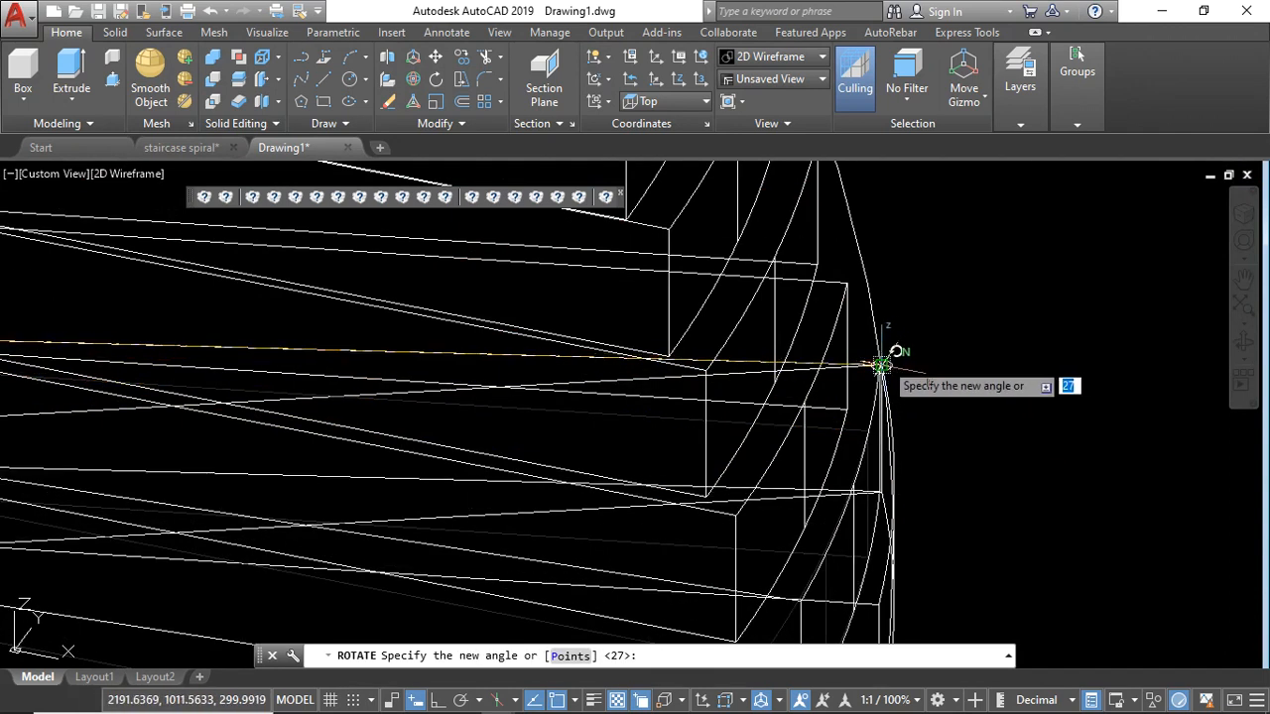
{"action": "left_click", "coordinate": [896, 358]}
{"action": "scroll", "coordinate": [822, 409], "scroll_direction": "down", "scroll_amount": 3}
{"action": "scroll", "coordinate": [846, 383], "scroll_direction": "up", "scroll_amount": 4}
{"action": "scroll", "coordinate": [823, 457], "scroll_direction": "down", "scroll_amount": 2}
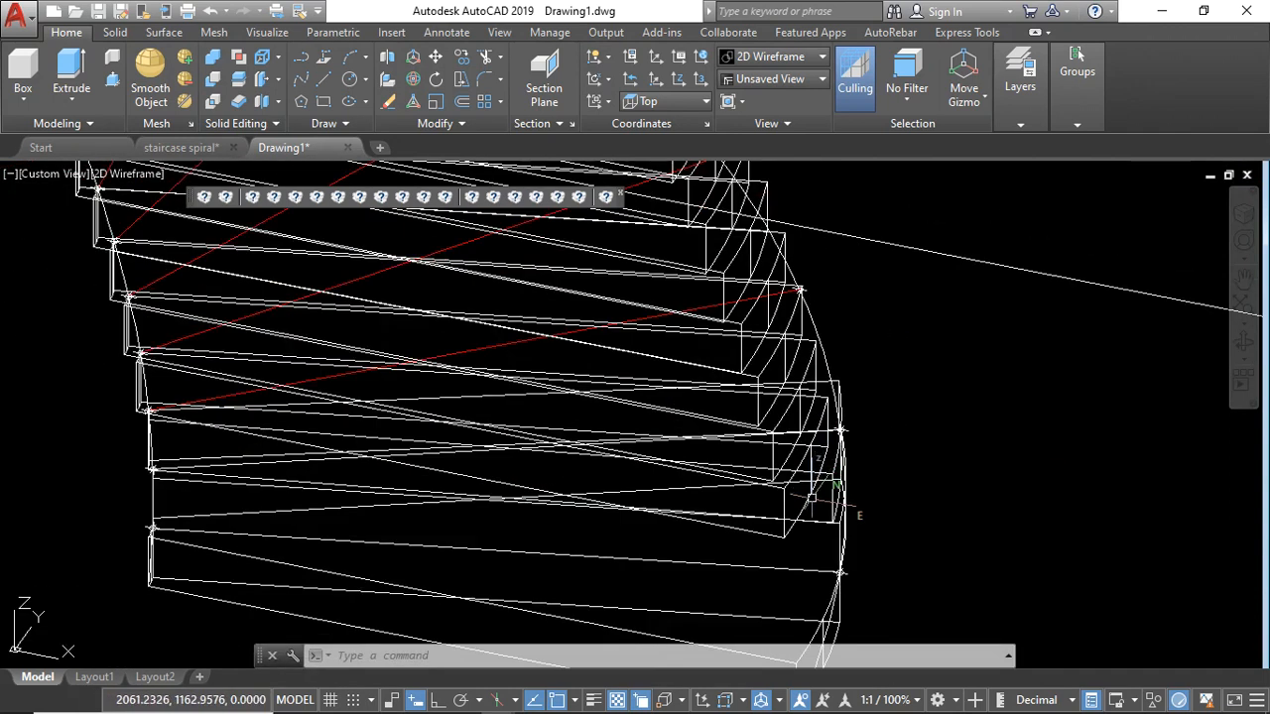
Step: Rotate the fourth step solid about its inner helix corner, using the Reference option, to align its edge with the red line's outer end
{"action": "left_click", "coordinate": [778, 536]}
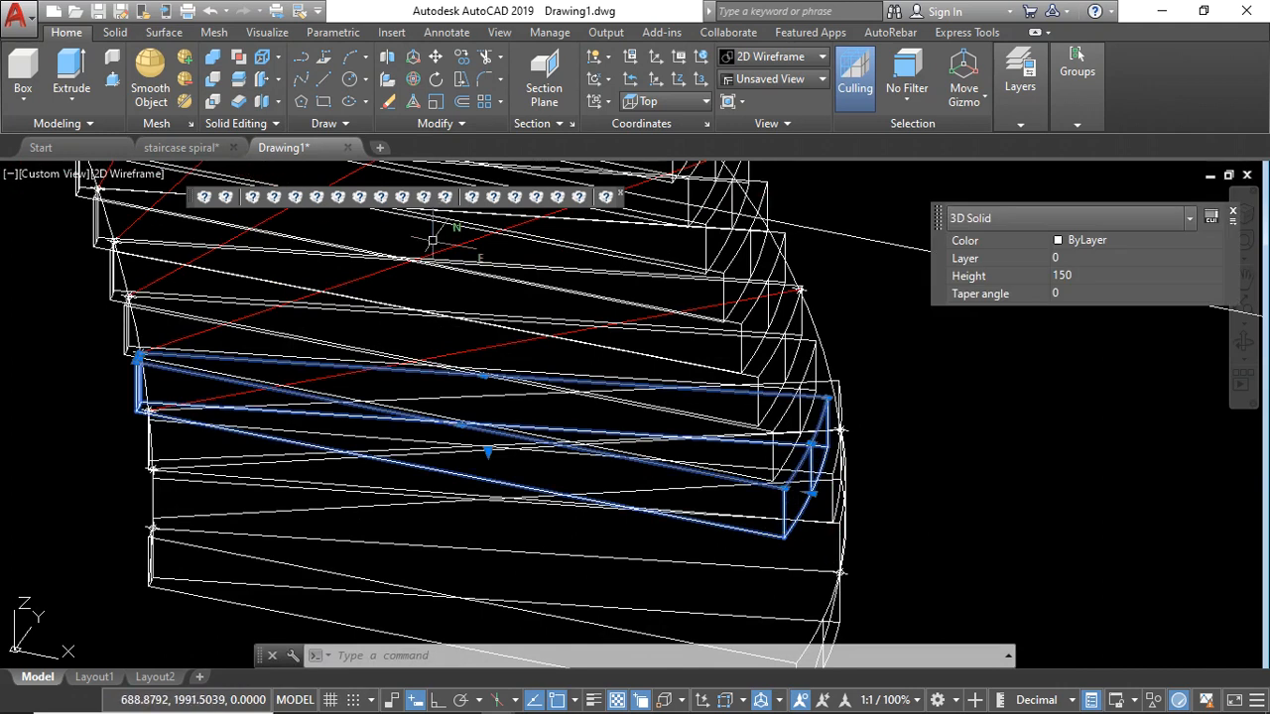
{"action": "type", "text": "o"}
{"action": "key", "text": "Return"}
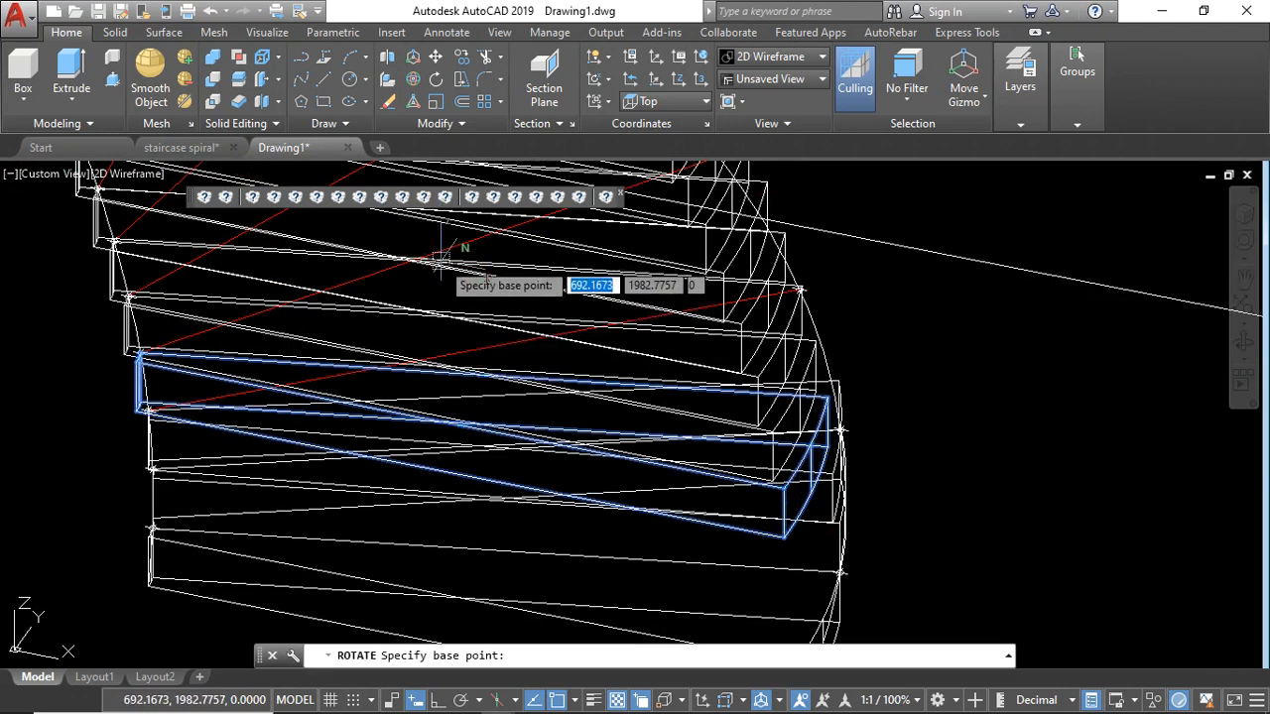
{"action": "scroll", "coordinate": [142, 337], "scroll_direction": "up", "scroll_amount": 3}
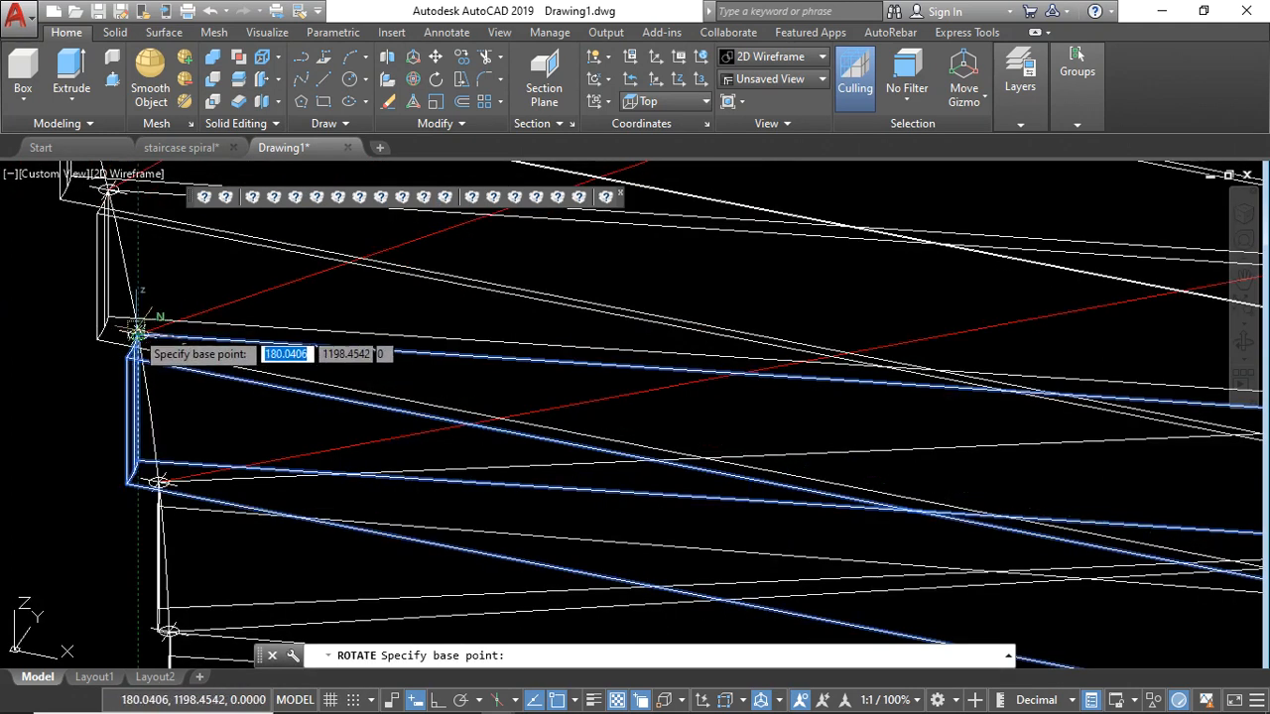
{"action": "scroll", "coordinate": [140, 337], "scroll_direction": "up", "scroll_amount": 2}
{"action": "left_click", "coordinate": [139, 337]}
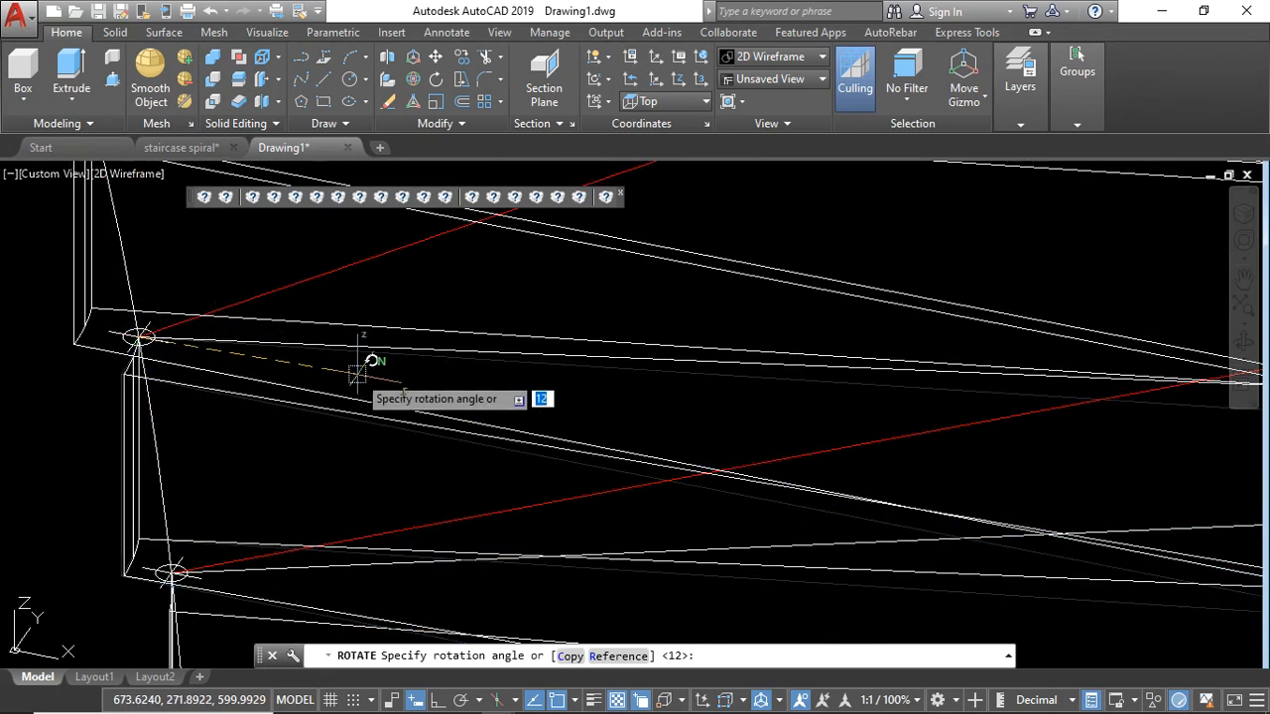
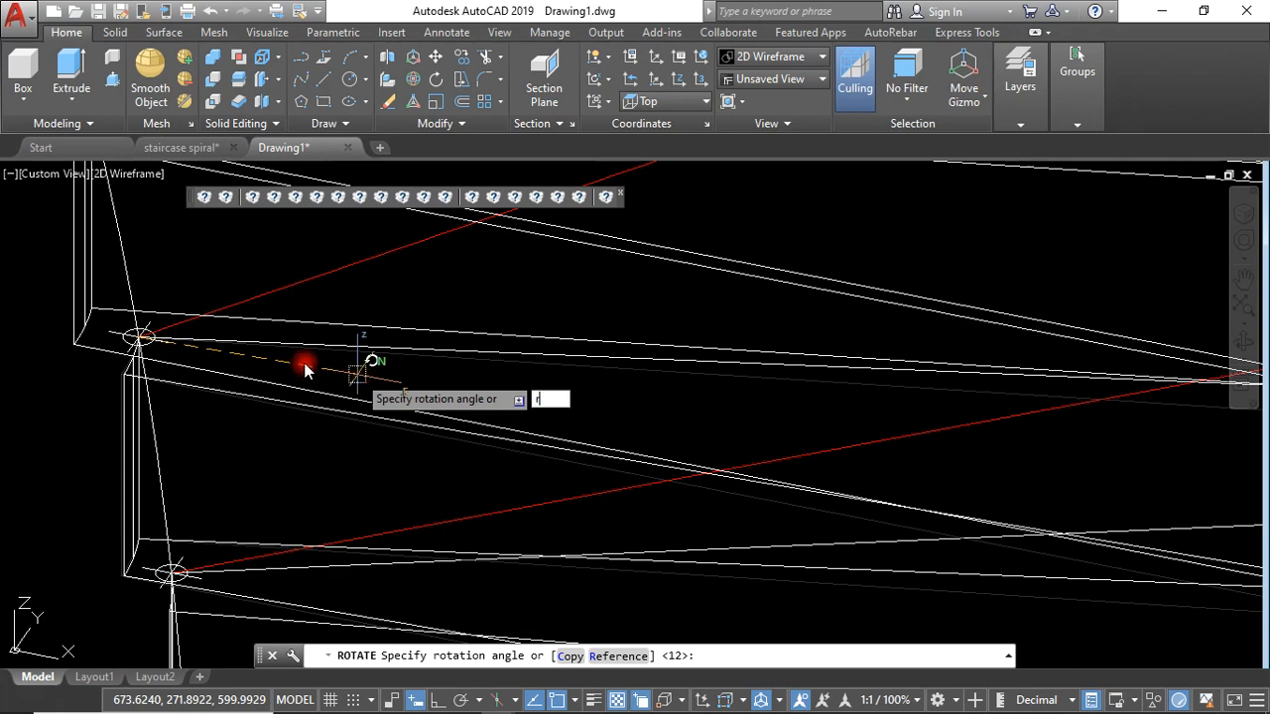
{"action": "type", "text": "r"}
{"action": "key", "text": "Return"}
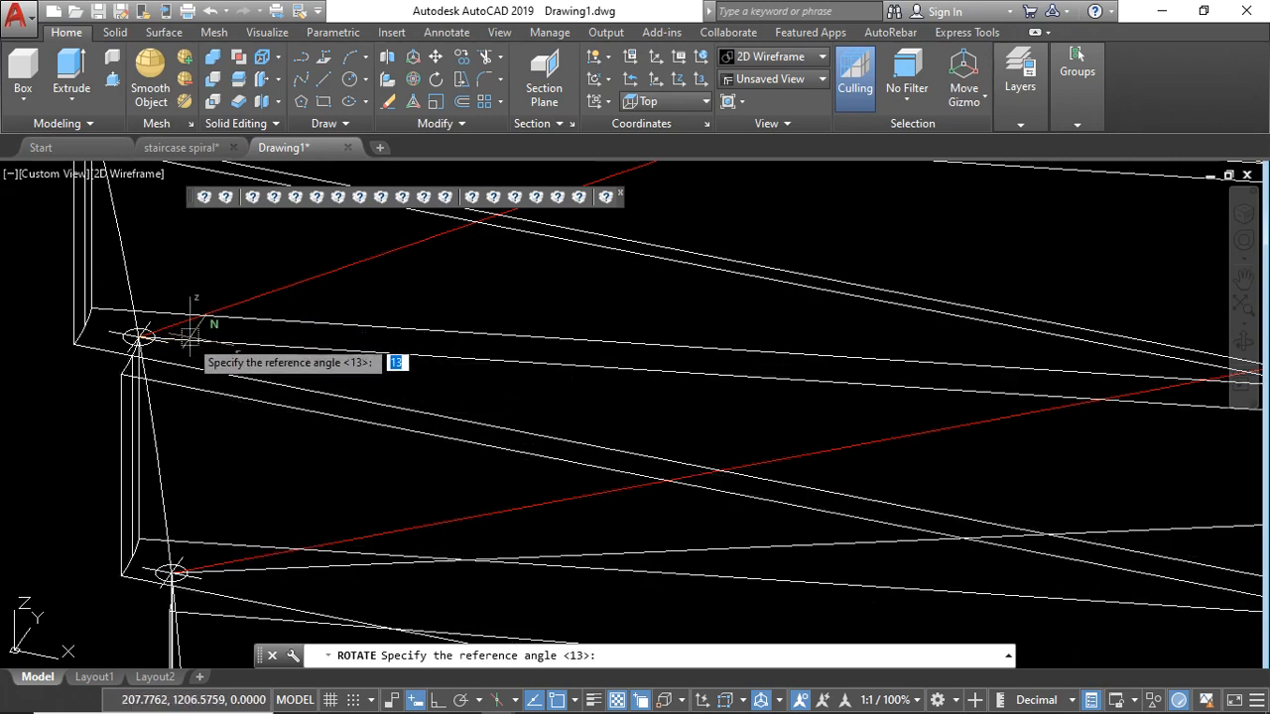
{"action": "left_click", "coordinate": [140, 337]}
{"action": "scroll", "coordinate": [229, 379], "scroll_direction": "down", "scroll_amount": 2}
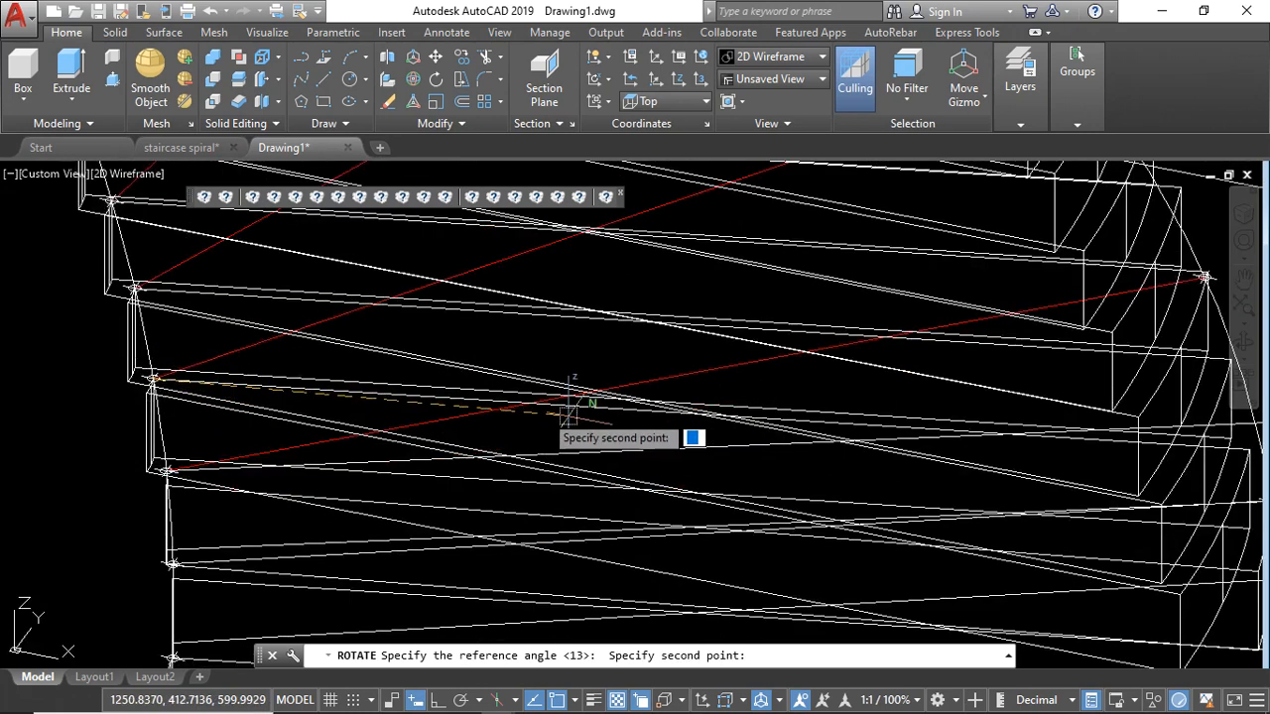
{"action": "scroll", "coordinate": [426, 393], "scroll_direction": "up", "scroll_amount": 3}
{"action": "left_click", "coordinate": [421, 385]}
{"action": "scroll", "coordinate": [421, 385], "scroll_direction": "down", "scroll_amount": 3}
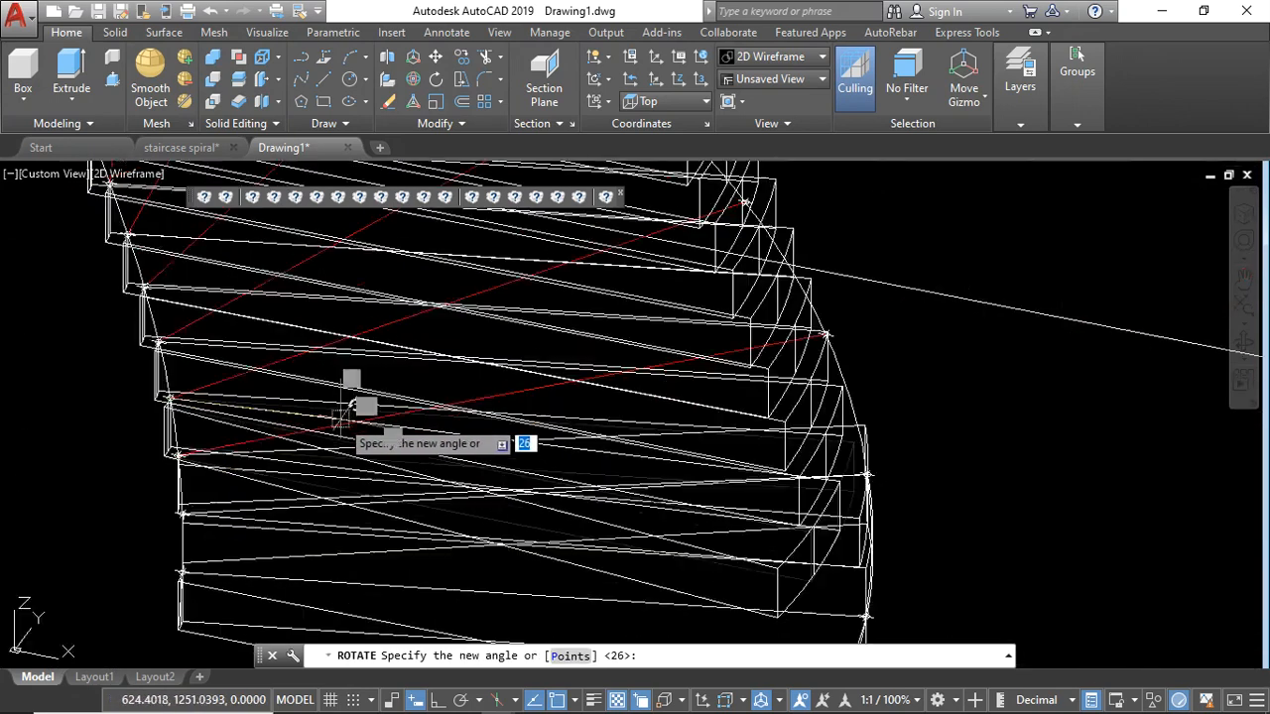
{"action": "scroll", "coordinate": [853, 442], "scroll_direction": "up", "scroll_amount": 4}
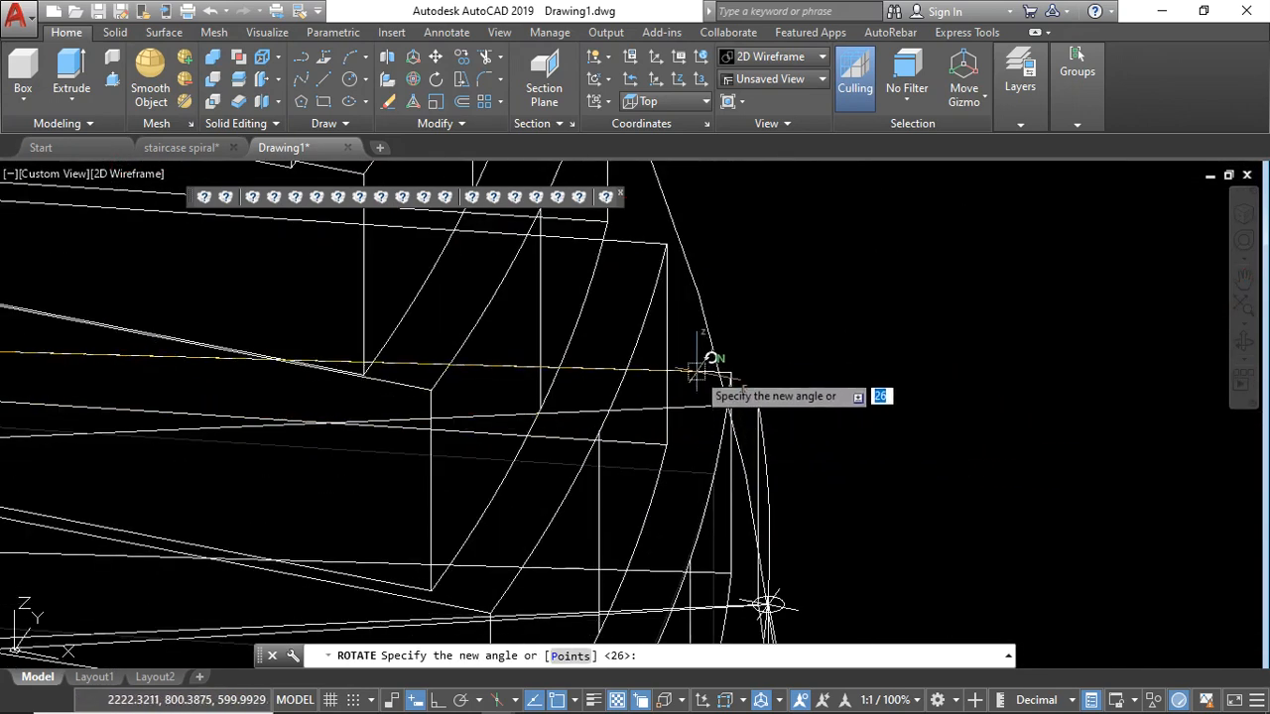
{"action": "scroll", "coordinate": [719, 426], "scroll_direction": "down", "scroll_amount": 3}
{"action": "scroll", "coordinate": [695, 449], "scroll_direction": "up", "scroll_amount": 3}
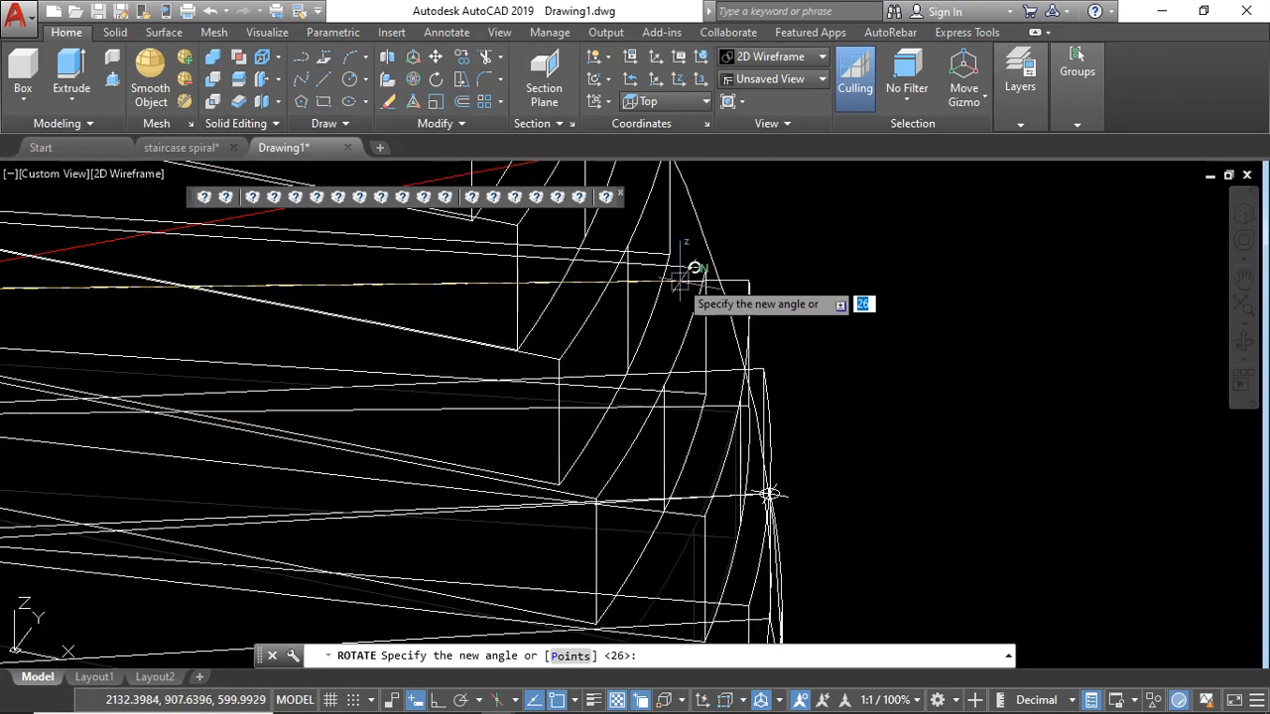
{"action": "scroll", "coordinate": [717, 284], "scroll_direction": "down", "scroll_amount": 3}
{"action": "scroll", "coordinate": [690, 208], "scroll_direction": "up", "scroll_amount": 4}
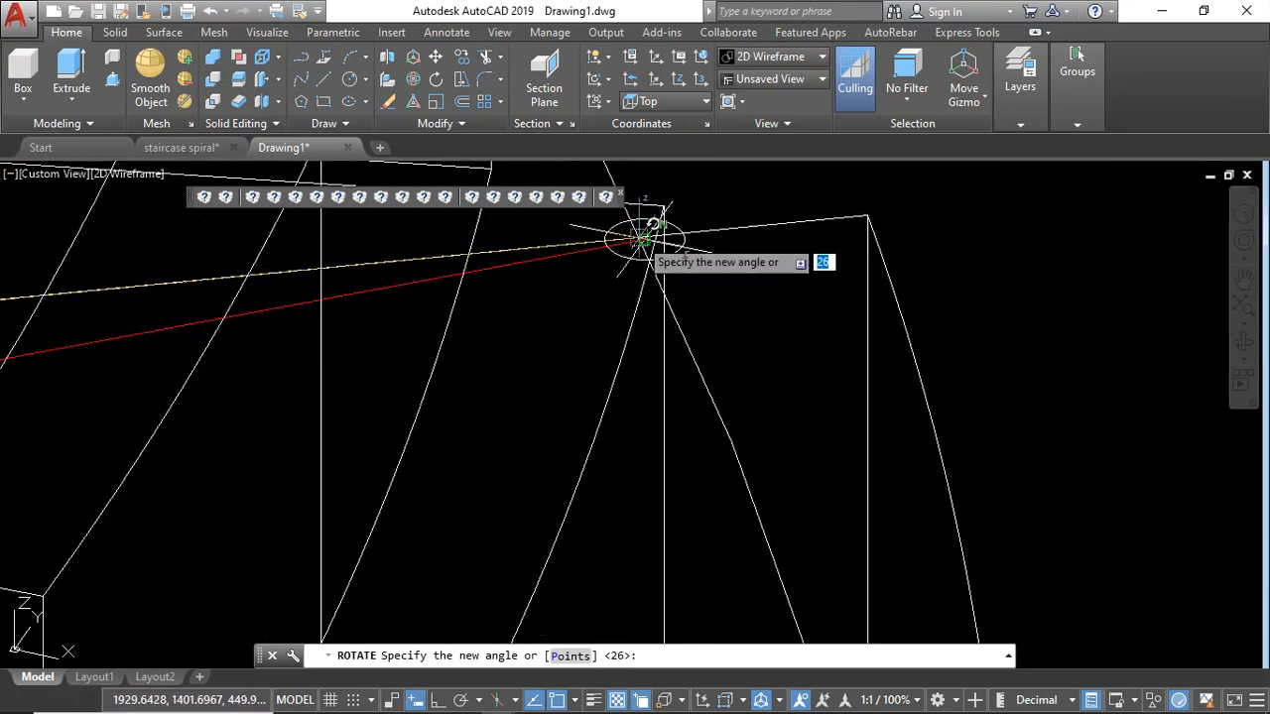
{"action": "left_click", "coordinate": [647, 241]}
{"action": "scroll", "coordinate": [658, 284], "scroll_direction": "down", "scroll_amount": 4}
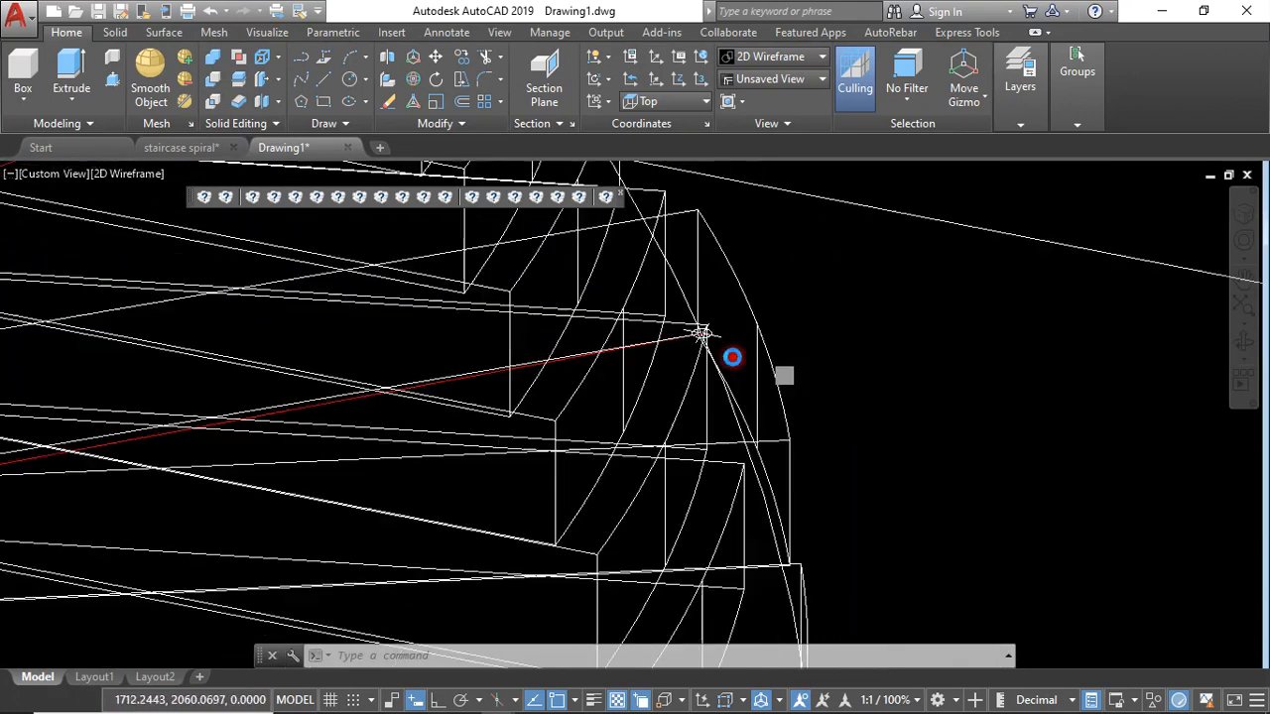
{"action": "scroll", "coordinate": [739, 444], "scroll_direction": "down", "scroll_amount": 3}
Step: Select the two lowest step solids together with the line between them and hide these objects
{"action": "scroll", "coordinate": [717, 551], "scroll_direction": "up", "scroll_amount": 5}
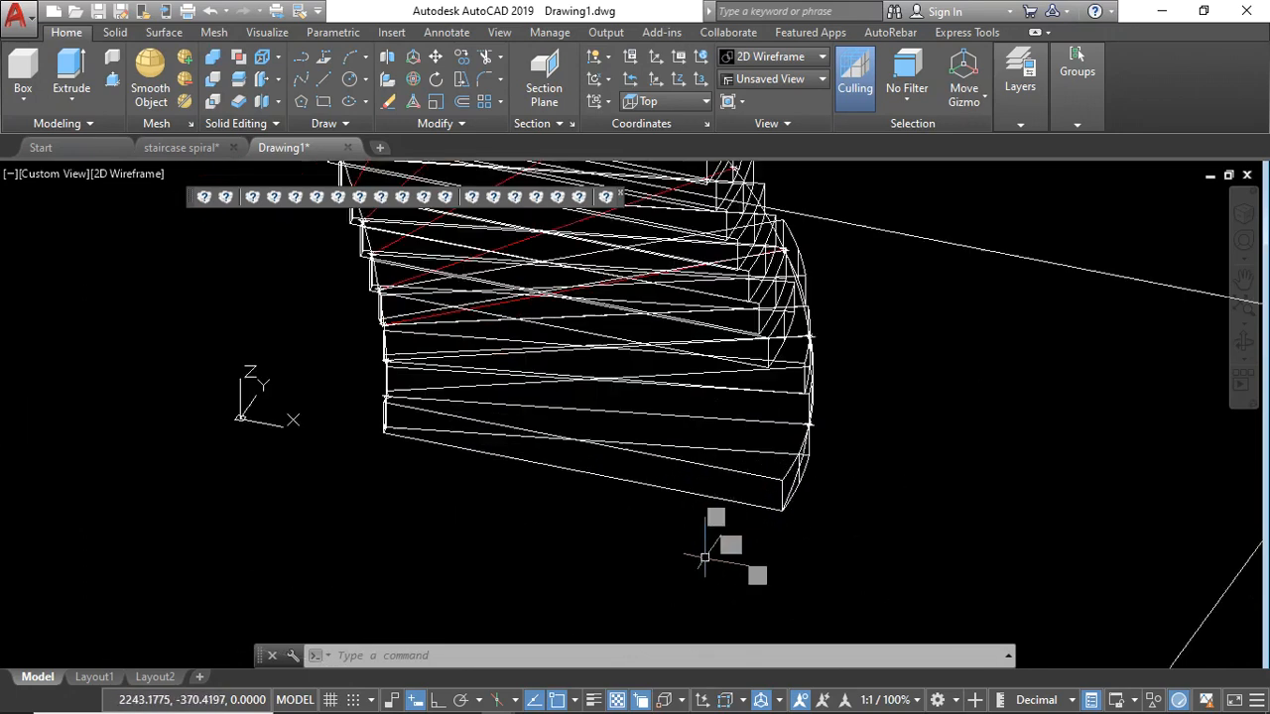
{"action": "left_click", "coordinate": [686, 528]}
{"action": "left_click", "coordinate": [549, 300]}
{"action": "scroll", "coordinate": [629, 525], "scroll_direction": "down", "scroll_amount": 3}
{"action": "scroll", "coordinate": [525, 371], "scroll_direction": "up", "scroll_amount": 5}
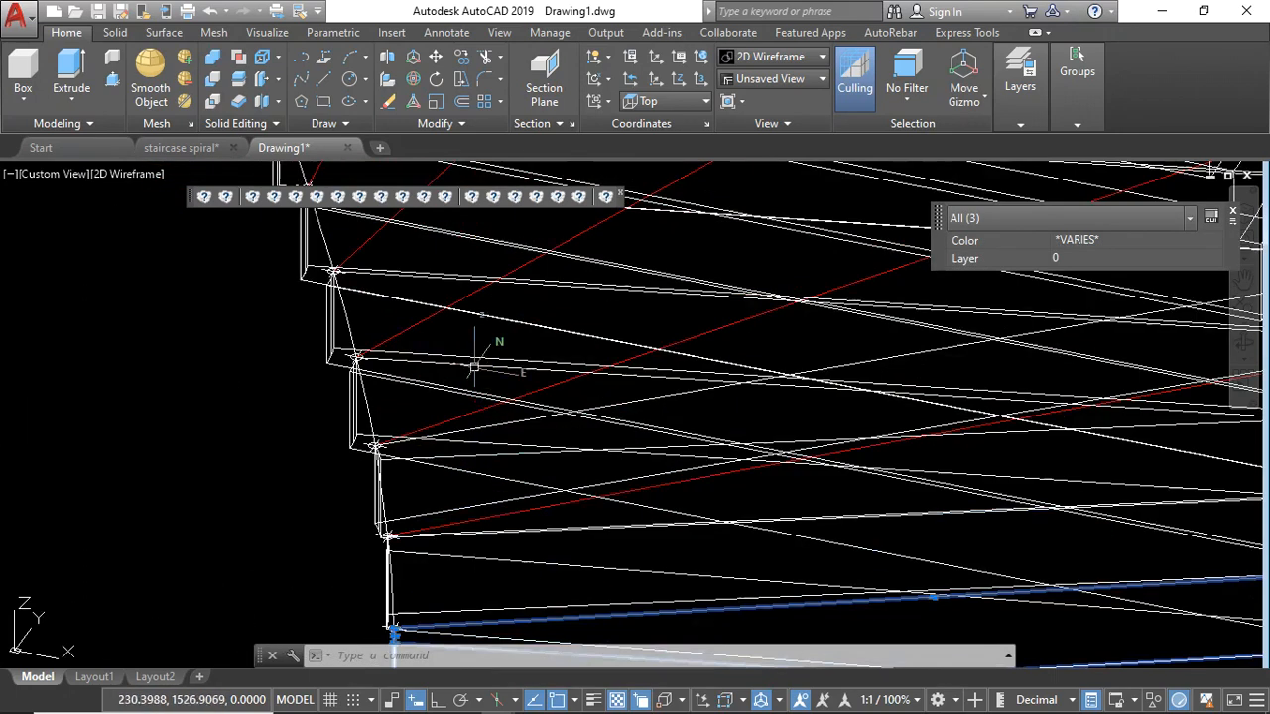
{"action": "scroll", "coordinate": [566, 381], "scroll_direction": "down", "scroll_amount": 4}
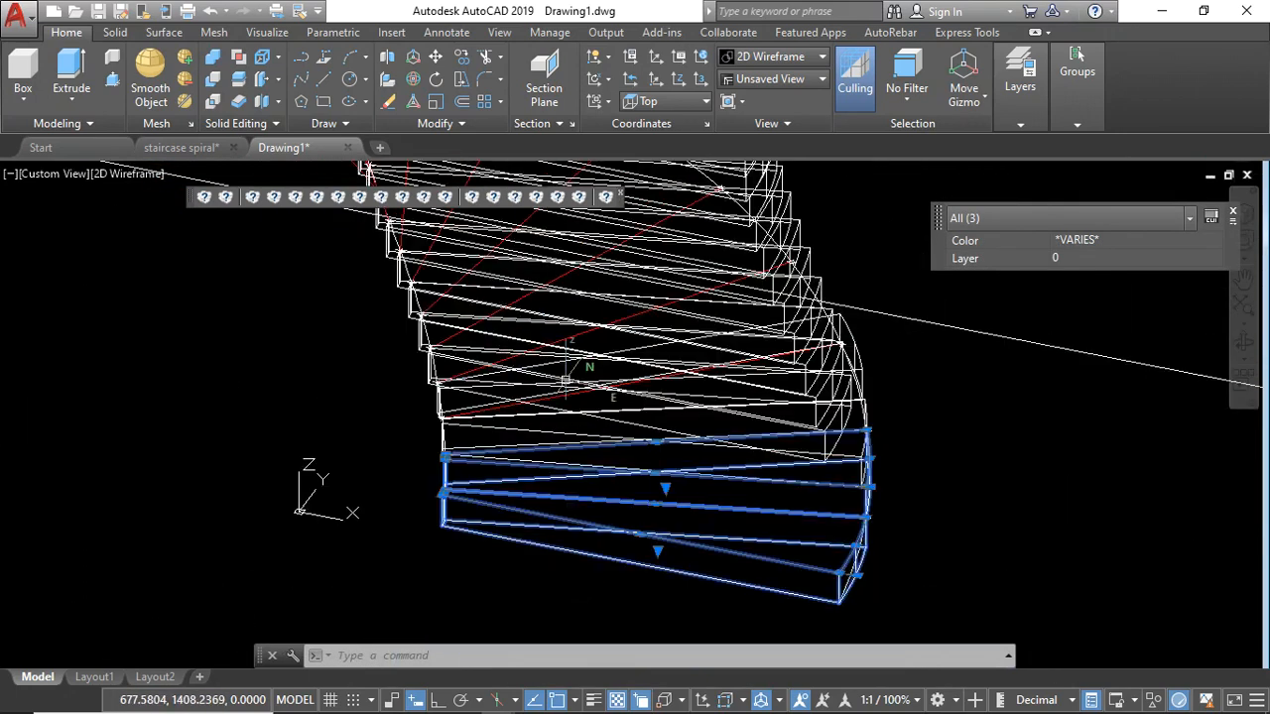
{"action": "left_click", "coordinate": [1153, 700]}
{"action": "left_click", "coordinate": [1186, 691]}
{"action": "scroll", "coordinate": [783, 500], "scroll_direction": "up", "scroll_amount": 2}
{"action": "scroll", "coordinate": [782, 500], "scroll_direction": "down", "scroll_amount": 4}
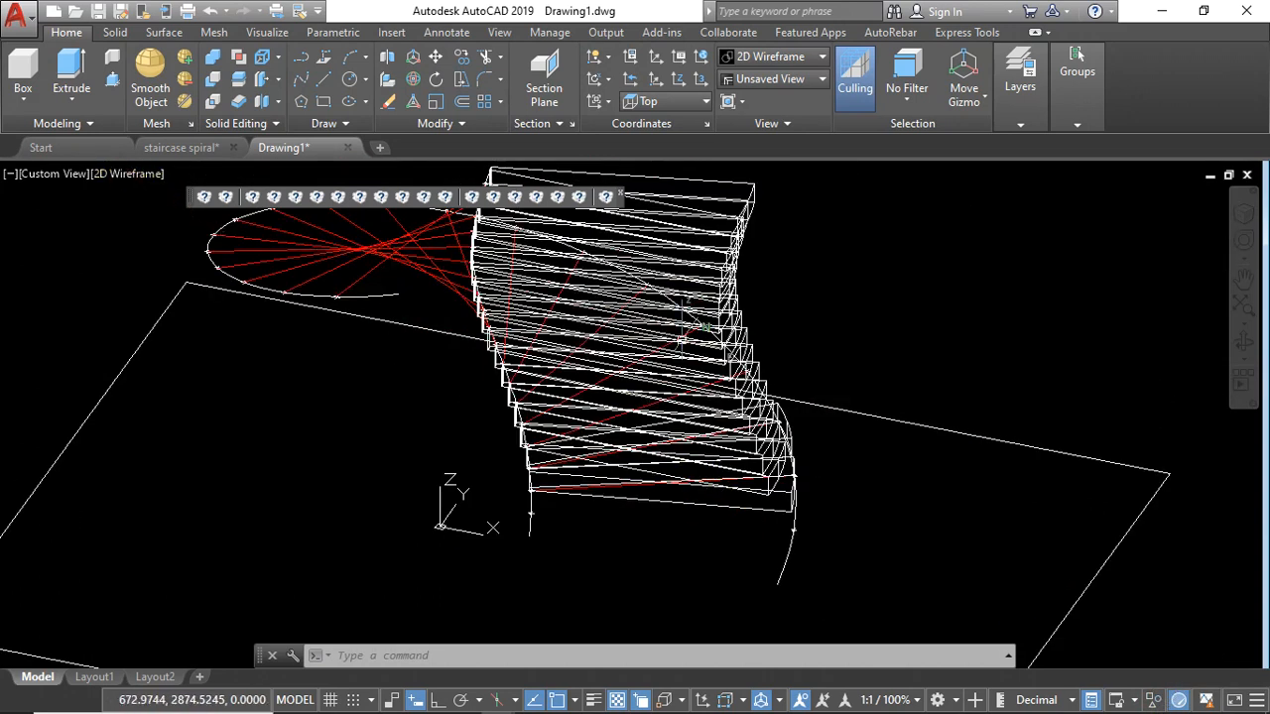
Step: Rotate the fifth step solid about its inner helix corner, using the Reference option, to align its edge with its red radial line
{"action": "scroll", "coordinate": [784, 483], "scroll_direction": "up", "scroll_amount": 3}
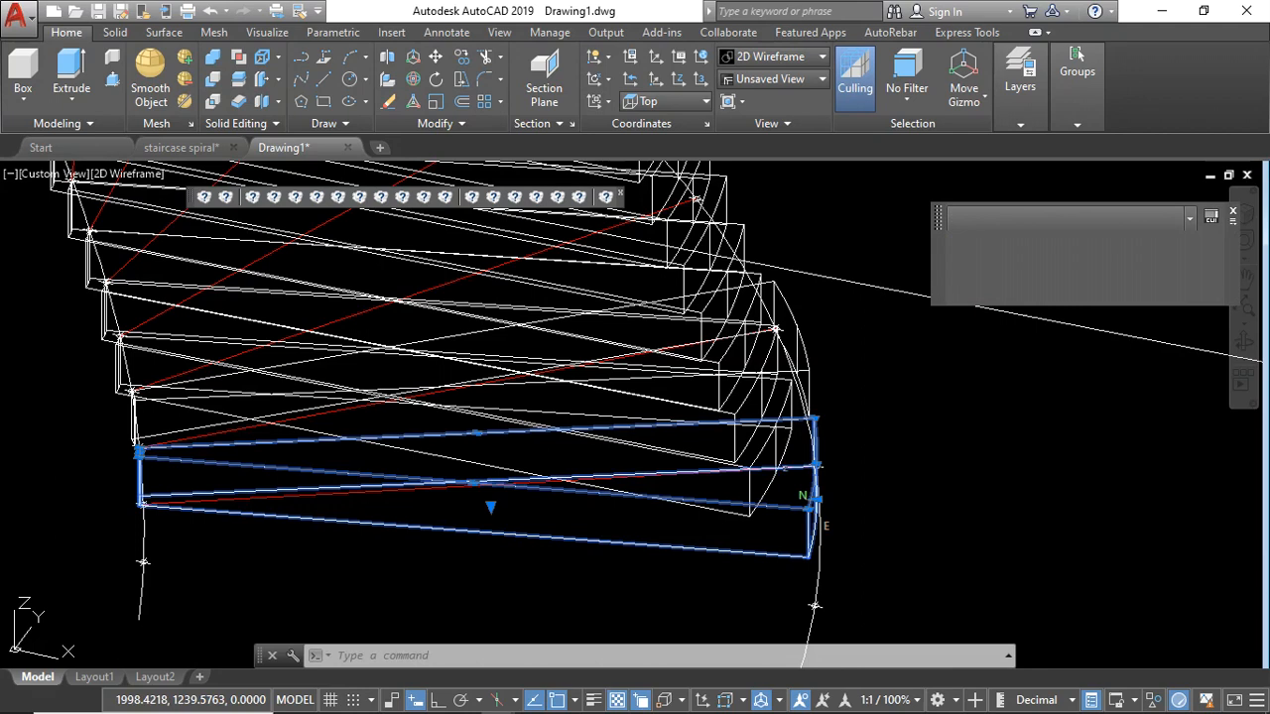
{"action": "left_click", "coordinate": [1241, 339]}
{"action": "left_click_drag", "start_coordinate": [849, 539], "coordinate": [742, 529]}
{"action": "key", "text": "Escape"}
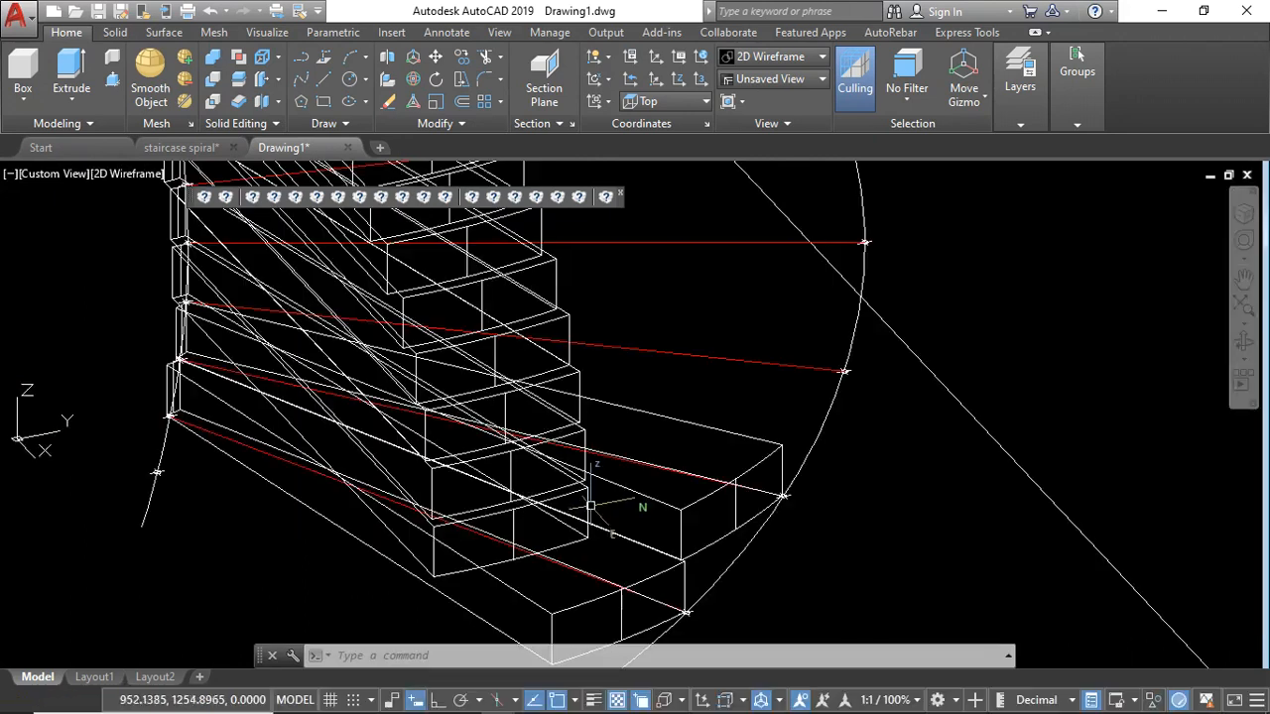
{"action": "left_click", "coordinate": [597, 486]}
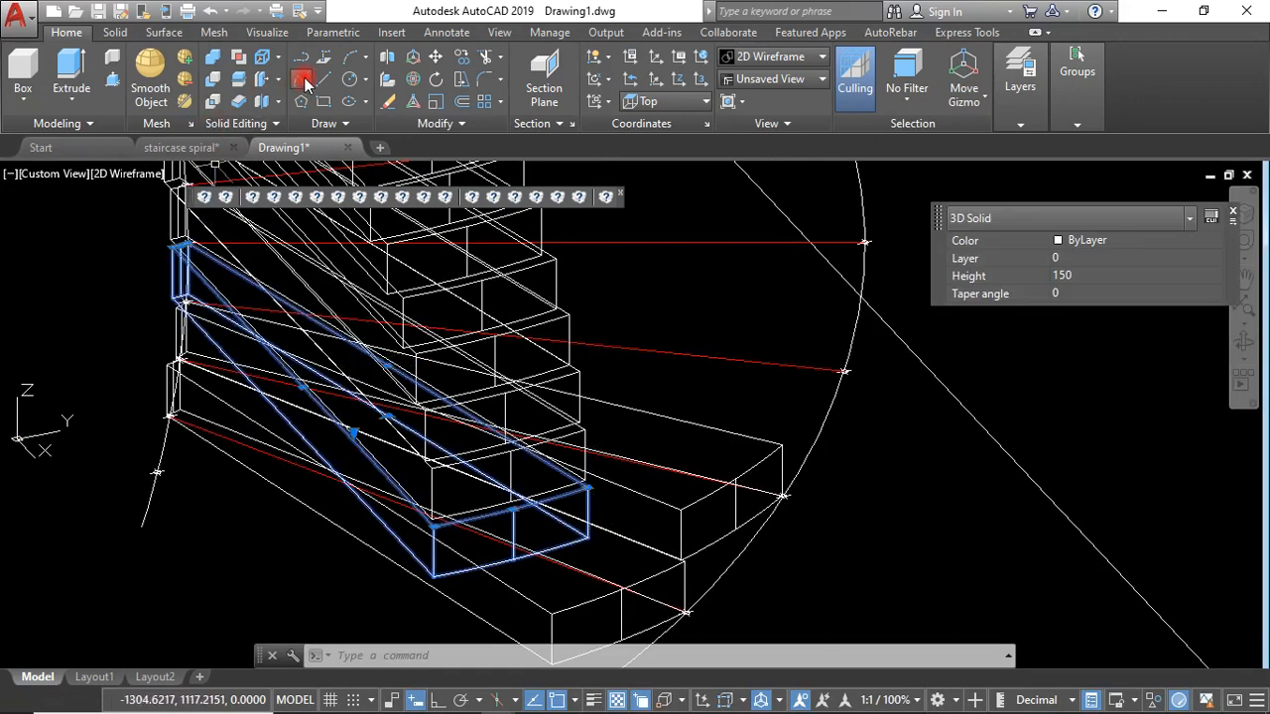
{"action": "left_click", "coordinate": [437, 83]}
{"action": "scroll", "coordinate": [187, 249], "scroll_direction": "up", "scroll_amount": 5}
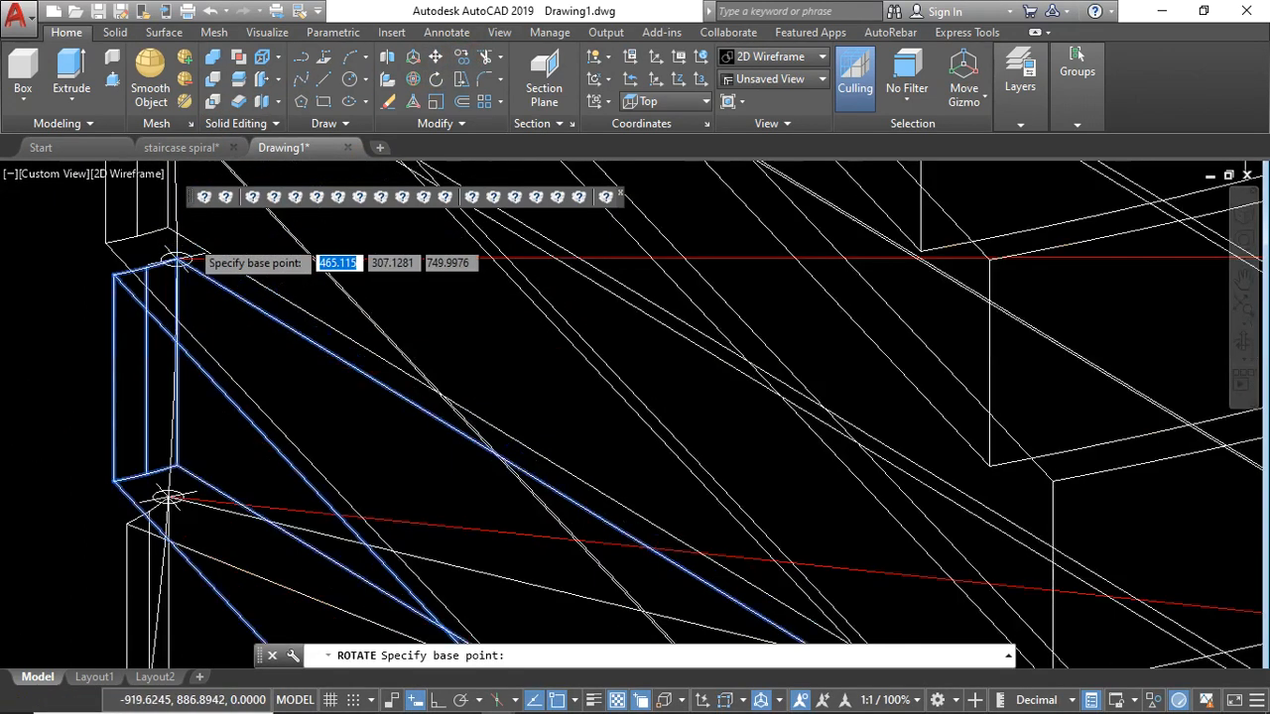
{"action": "left_click", "coordinate": [169, 270]}
{"action": "type", "text": "r"}
{"action": "key", "text": "Return"}
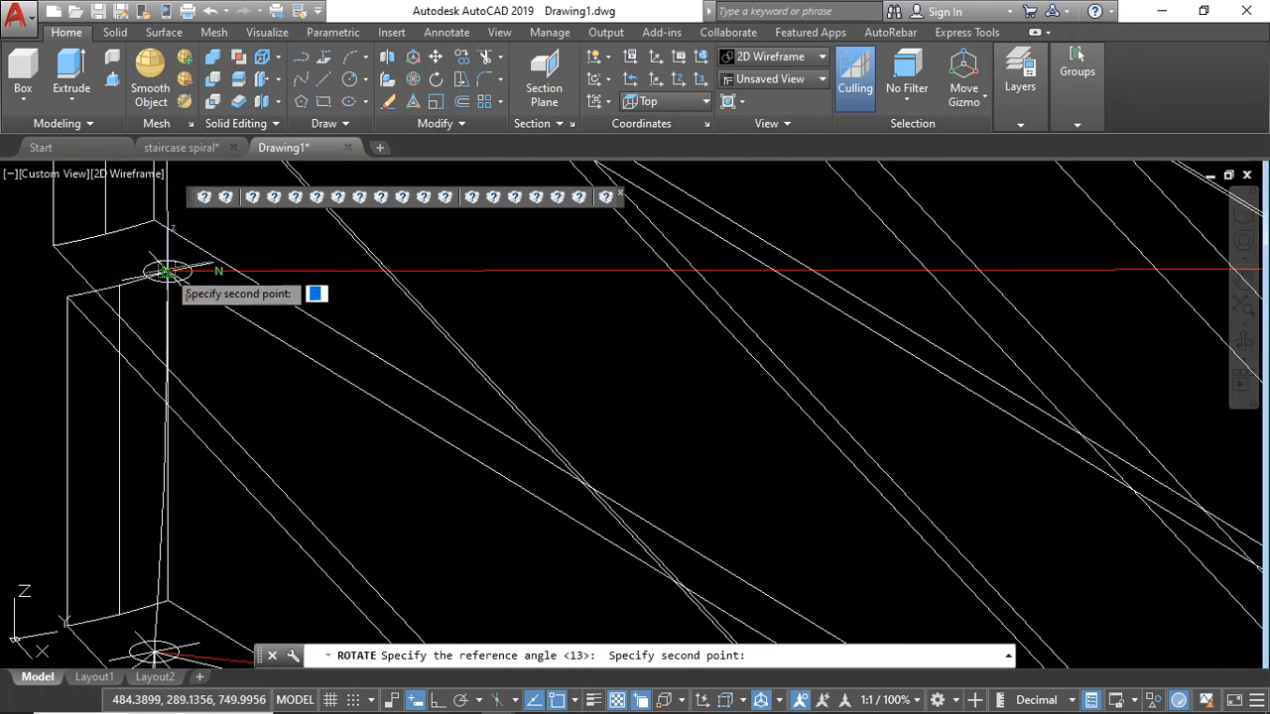
{"action": "left_click", "coordinate": [168, 270]}
{"action": "scroll", "coordinate": [227, 283], "scroll_direction": "down", "scroll_amount": 3}
{"action": "scroll", "coordinate": [724, 476], "scroll_direction": "down", "scroll_amount": 3}
{"action": "scroll", "coordinate": [782, 572], "scroll_direction": "up", "scroll_amount": 4}
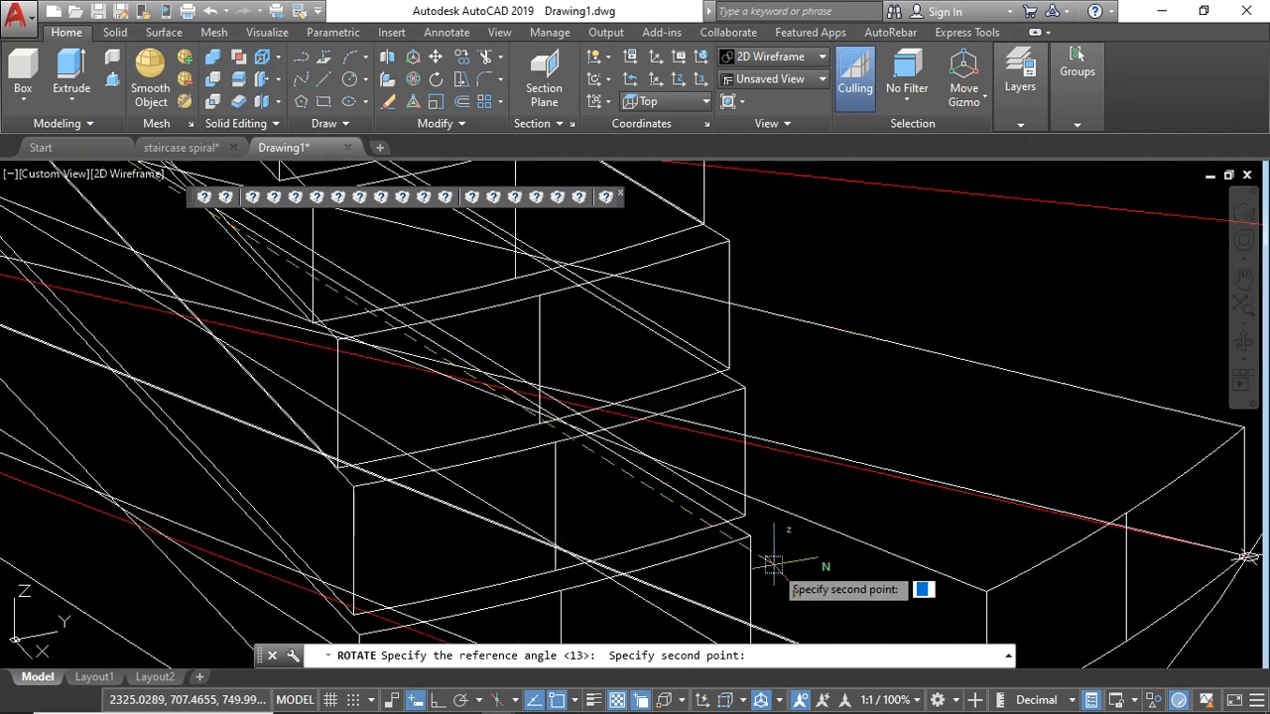
{"action": "left_click", "coordinate": [750, 536]}
{"action": "scroll", "coordinate": [744, 527], "scroll_direction": "down", "scroll_amount": 3}
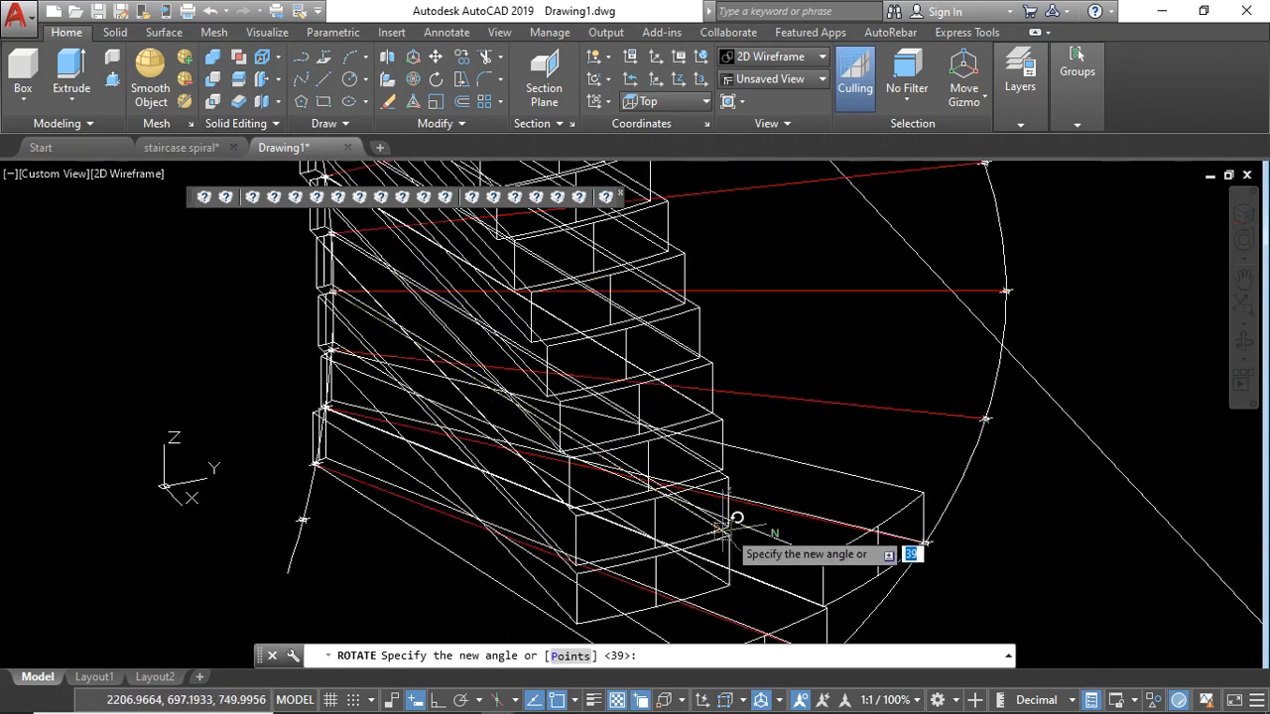
{"action": "left_click", "coordinate": [986, 417]}
{"action": "scroll", "coordinate": [923, 486], "scroll_direction": "down", "scroll_amount": 4}
{"action": "scroll", "coordinate": [830, 448], "scroll_direction": "up", "scroll_amount": 4}
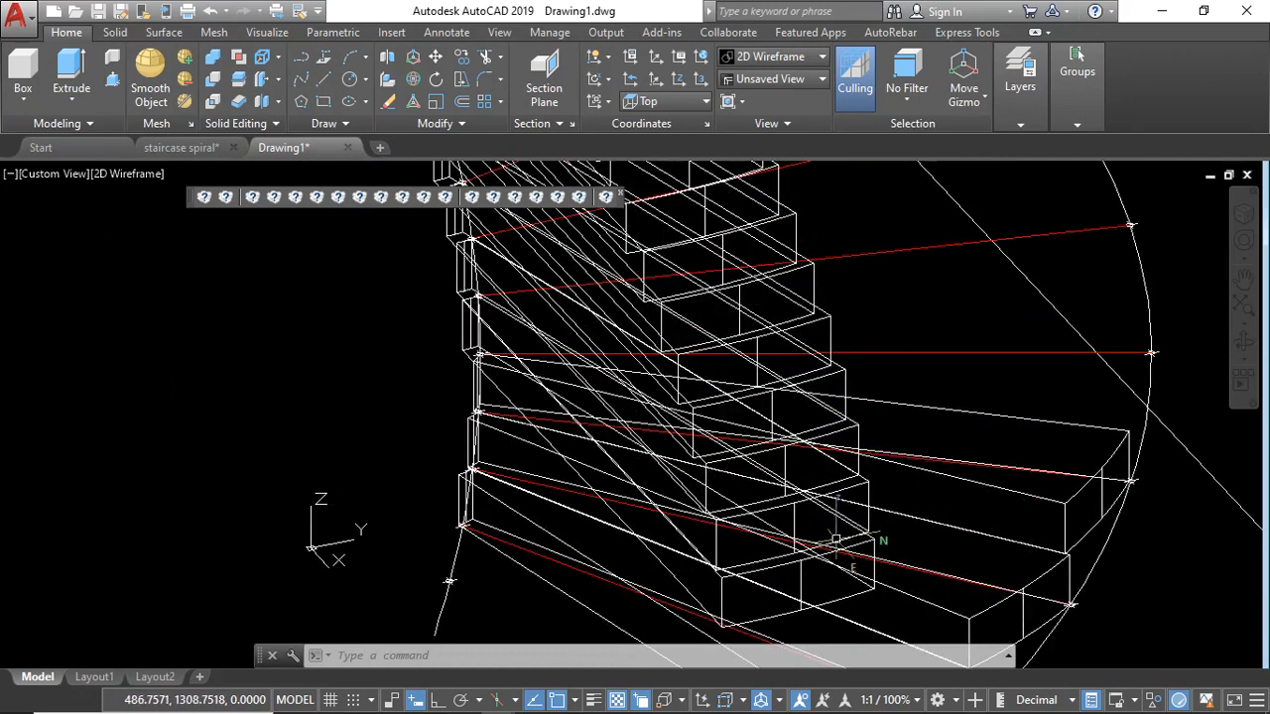
Step: Rotate the sixth step solid about its inner helix corner, using the Reference option, to align its edge with the outer helix division point
{"action": "left_click", "coordinate": [872, 540]}
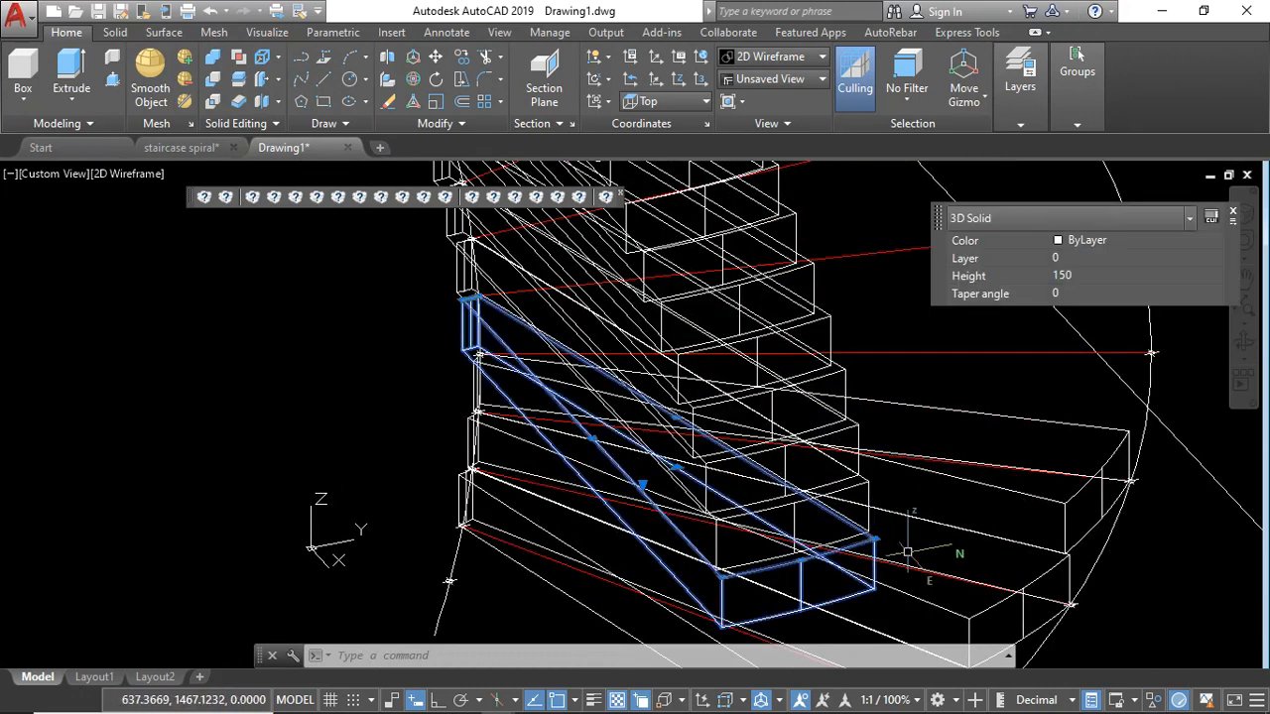
{"action": "left_click", "coordinate": [445, 79]}
{"action": "scroll", "coordinate": [516, 328], "scroll_direction": "up", "scroll_amount": 5}
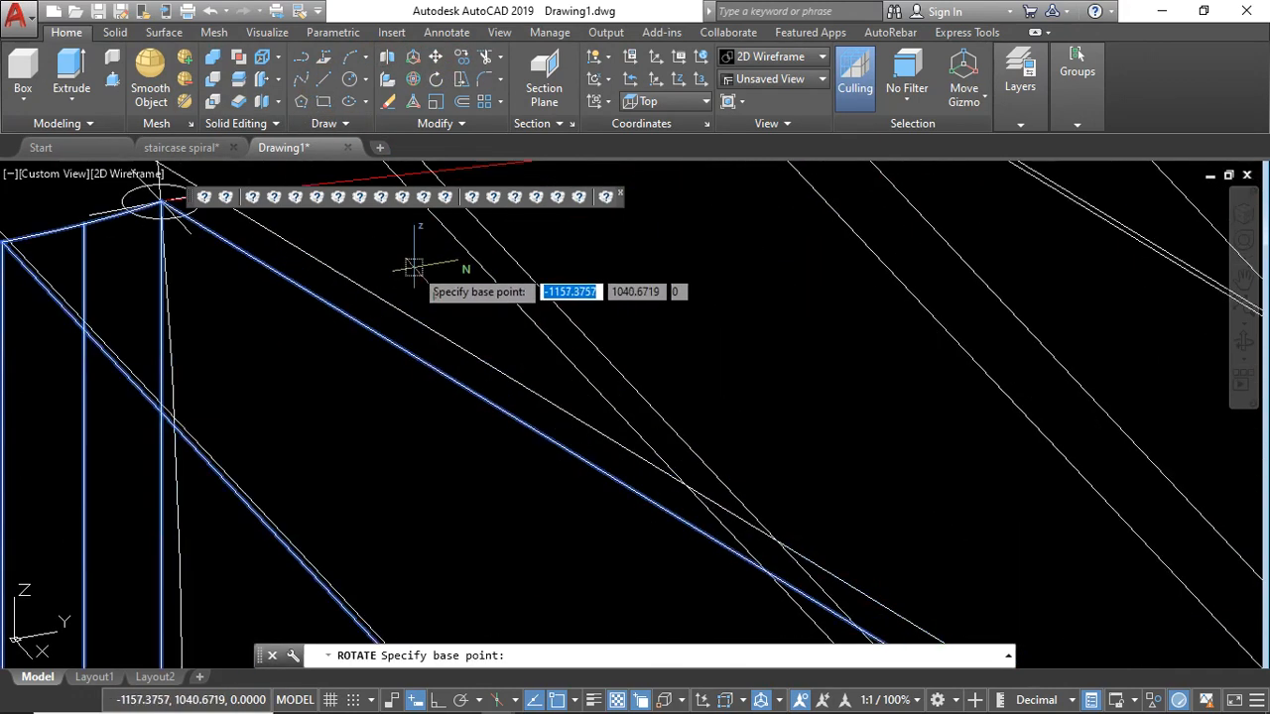
{"action": "scroll", "coordinate": [389, 337], "scroll_direction": "up", "scroll_amount": 5}
{"action": "left_click", "coordinate": [381, 390]}
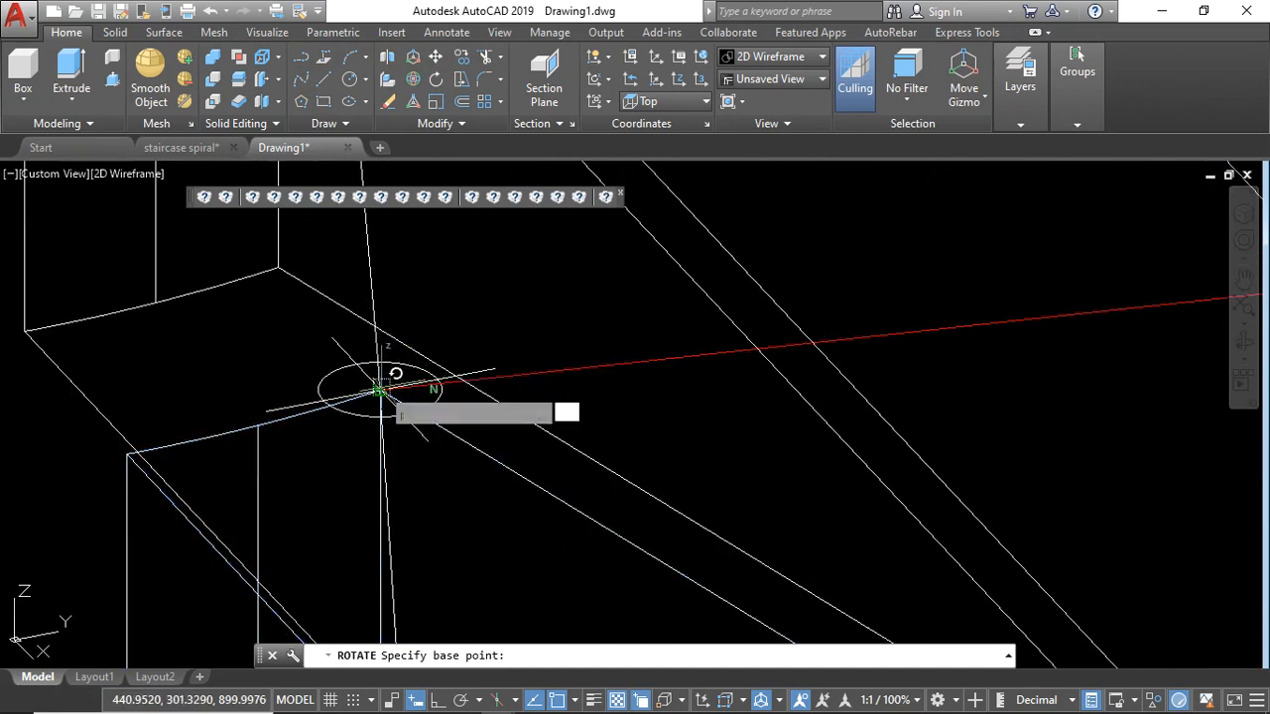
{"action": "type", "text": "r"}
{"action": "key", "text": "Return"}
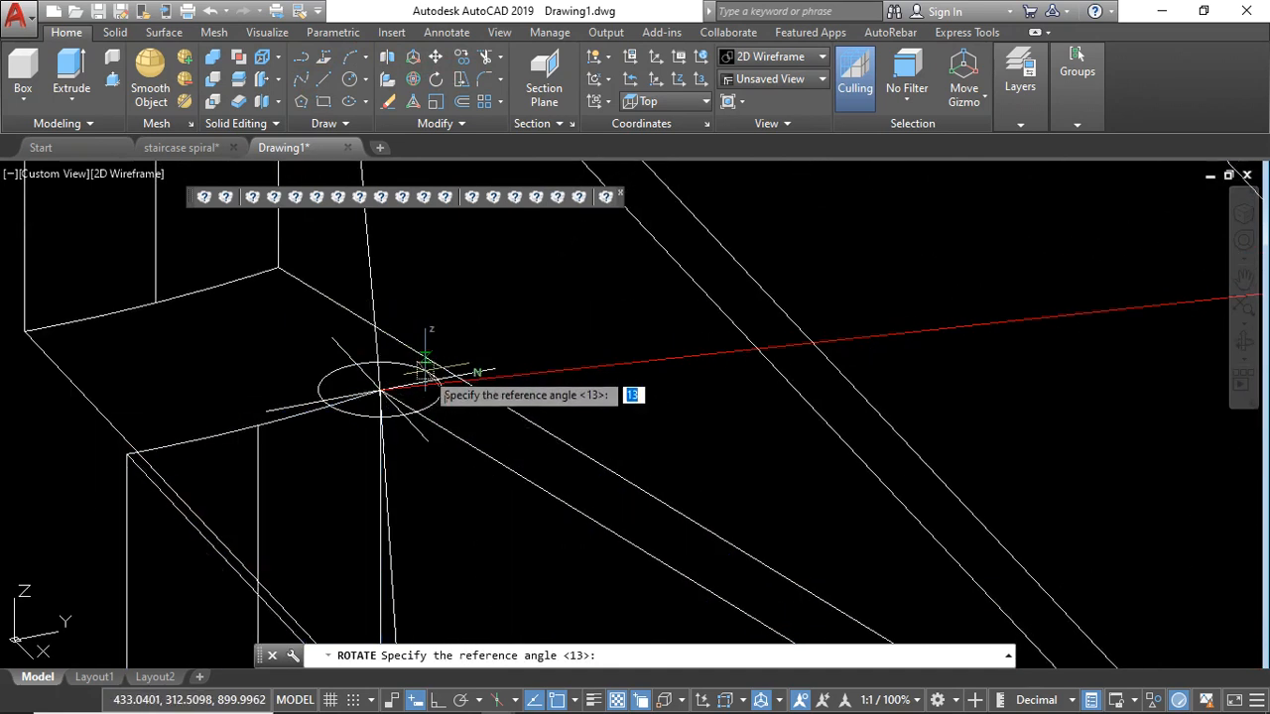
{"action": "left_click", "coordinate": [381, 390]}
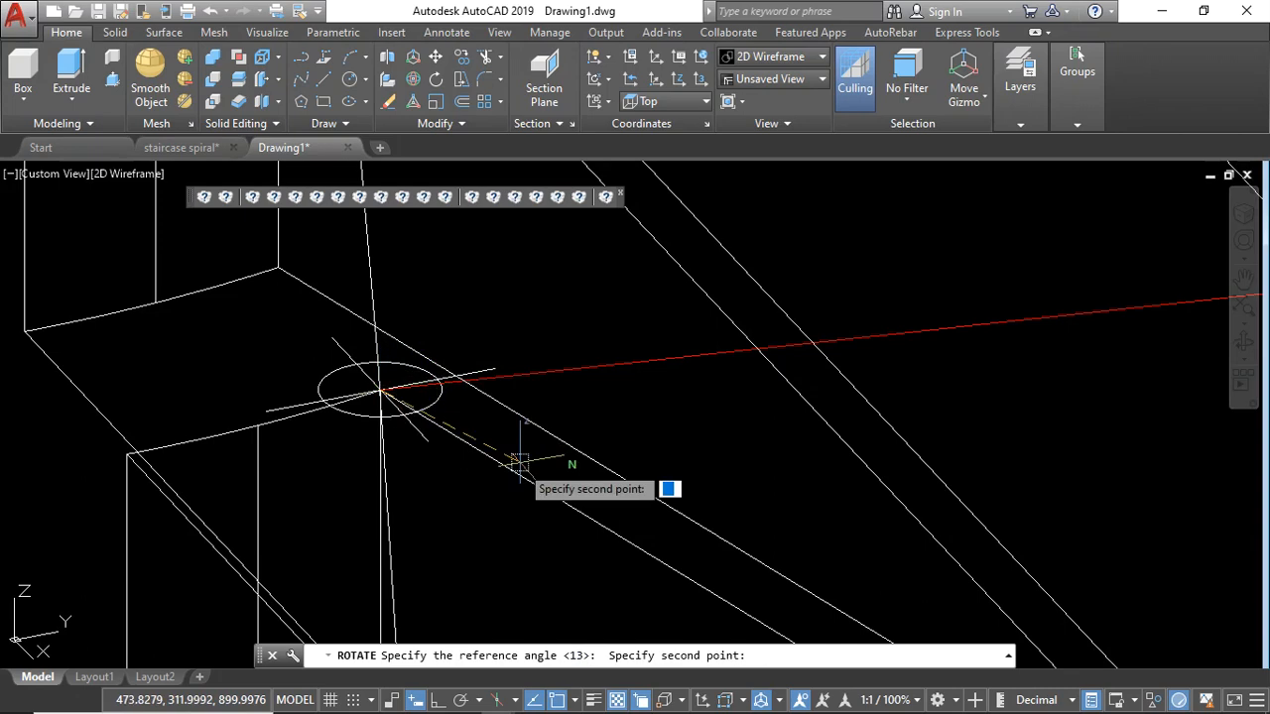
{"action": "left_click", "coordinate": [436, 441]}
{"action": "scroll", "coordinate": [481, 443], "scroll_direction": "down", "scroll_amount": 4}
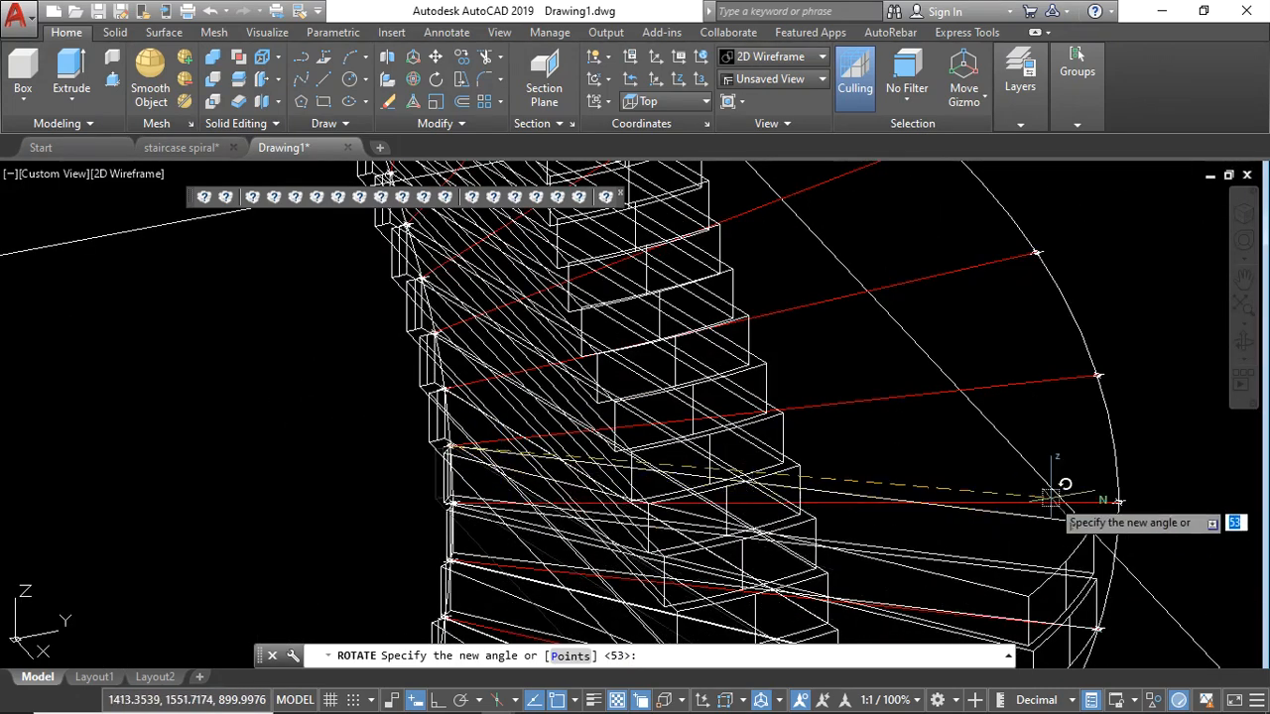
{"action": "scroll", "coordinate": [1054, 478], "scroll_direction": "up", "scroll_amount": 6}
{"action": "left_click", "coordinate": [1037, 434]}
Step: Examine how the sixth step solid's outer end meets the outer helix and its division point
{"action": "scroll", "coordinate": [992, 454], "scroll_direction": "down", "scroll_amount": 3}
{"action": "scroll", "coordinate": [953, 486], "scroll_direction": "up", "scroll_amount": 3}
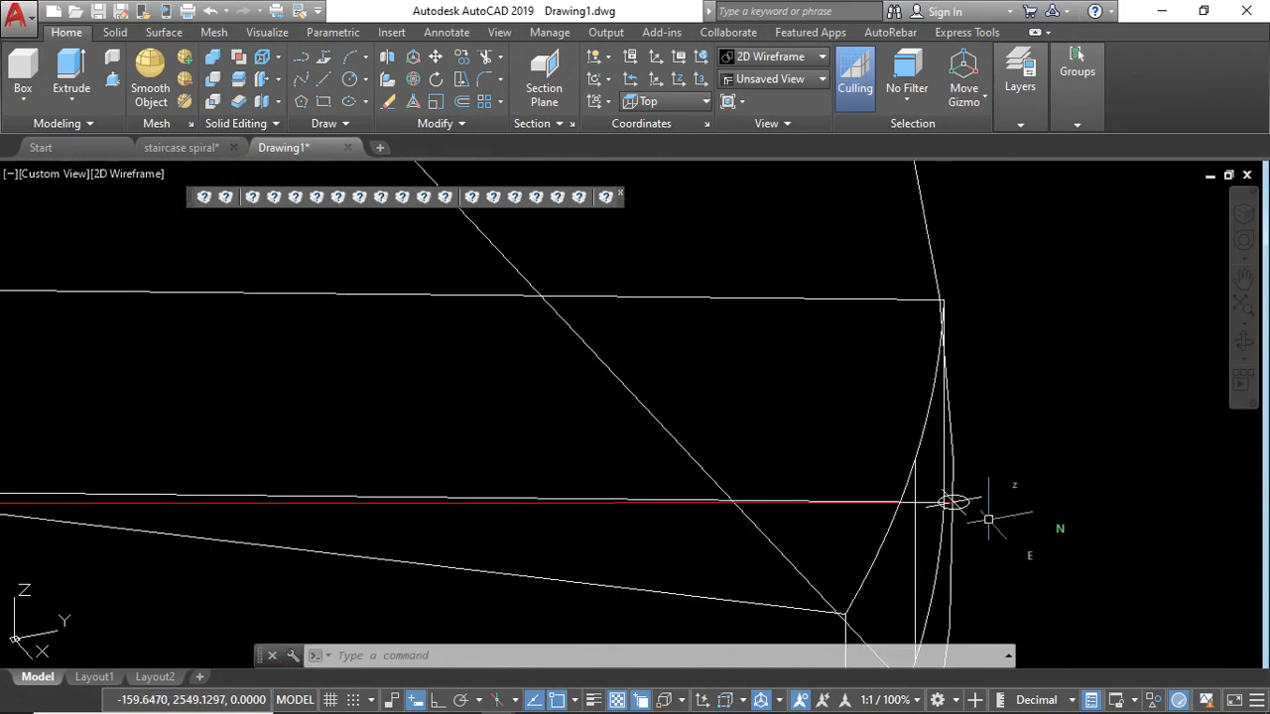
{"action": "scroll", "coordinate": [943, 467], "scroll_direction": "down", "scroll_amount": 2}
{"action": "scroll", "coordinate": [923, 537], "scroll_direction": "up", "scroll_amount": 2}
{"action": "scroll", "coordinate": [918, 541], "scroll_direction": "down", "scroll_amount": 3}
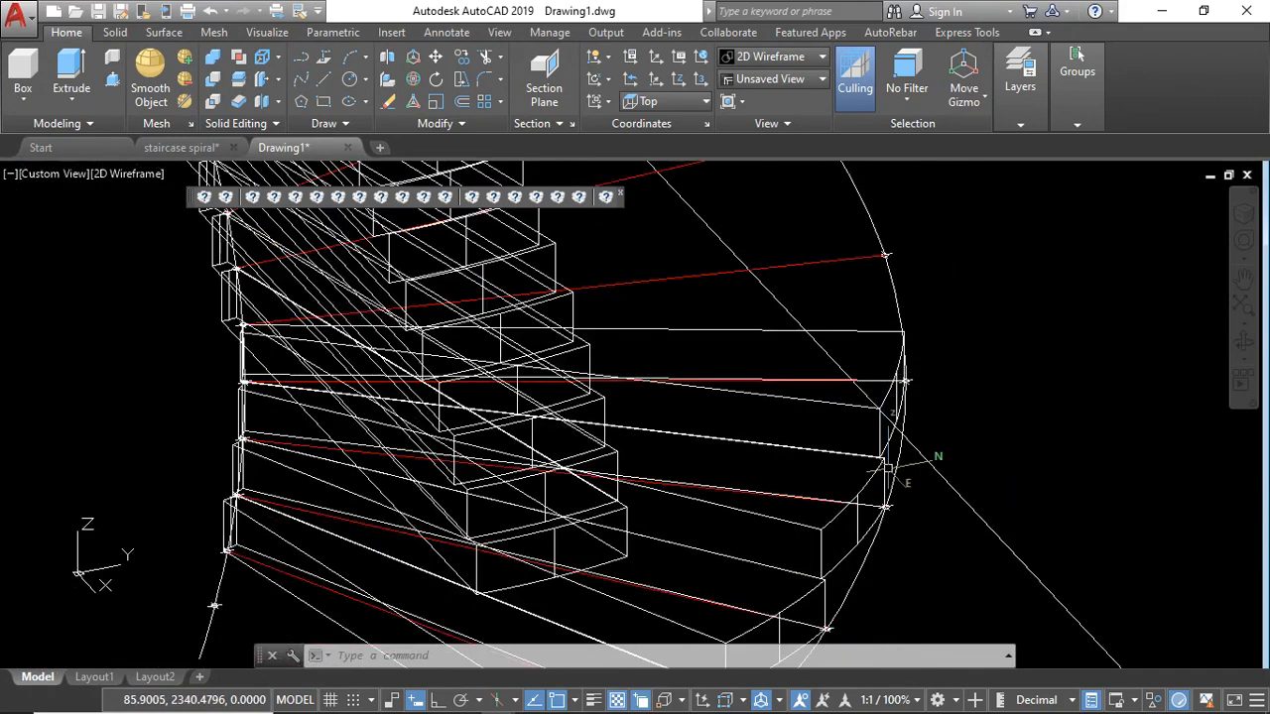
{"action": "scroll", "coordinate": [892, 536], "scroll_direction": "up", "scroll_amount": 3}
{"action": "scroll", "coordinate": [880, 461], "scroll_direction": "down", "scroll_amount": 3}
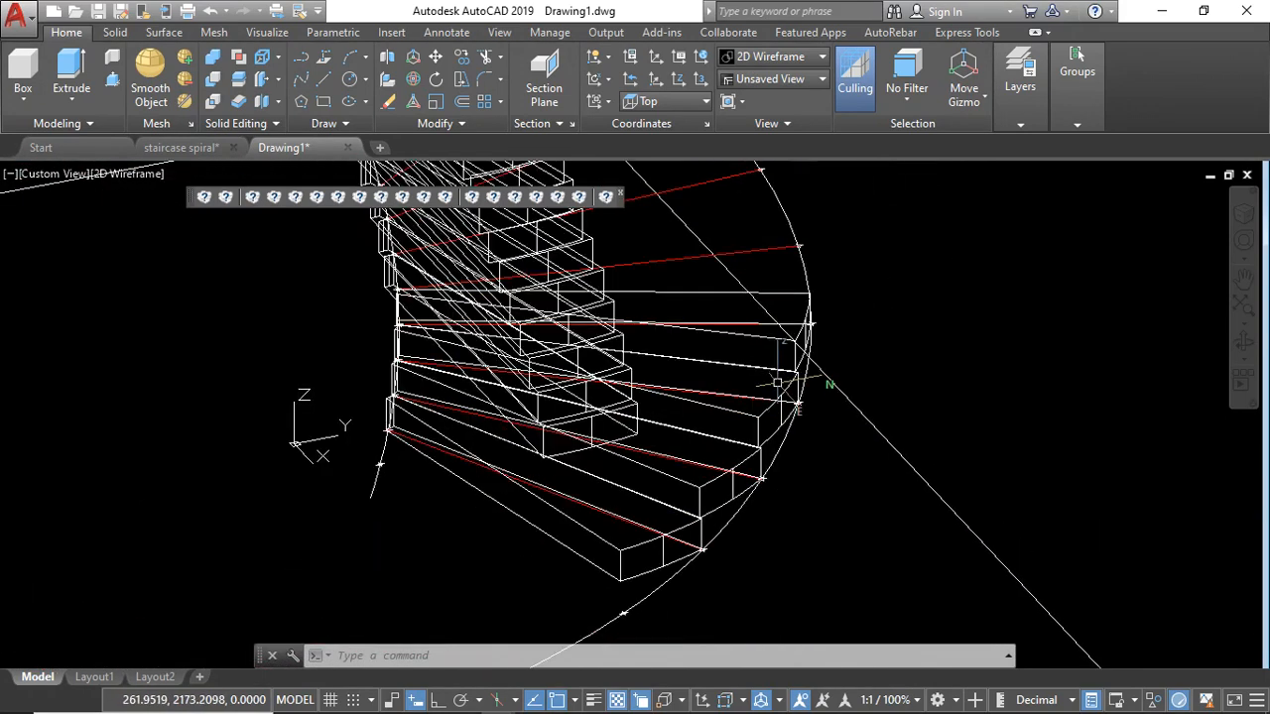
{"action": "scroll", "coordinate": [679, 411], "scroll_direction": "up", "scroll_amount": 2}
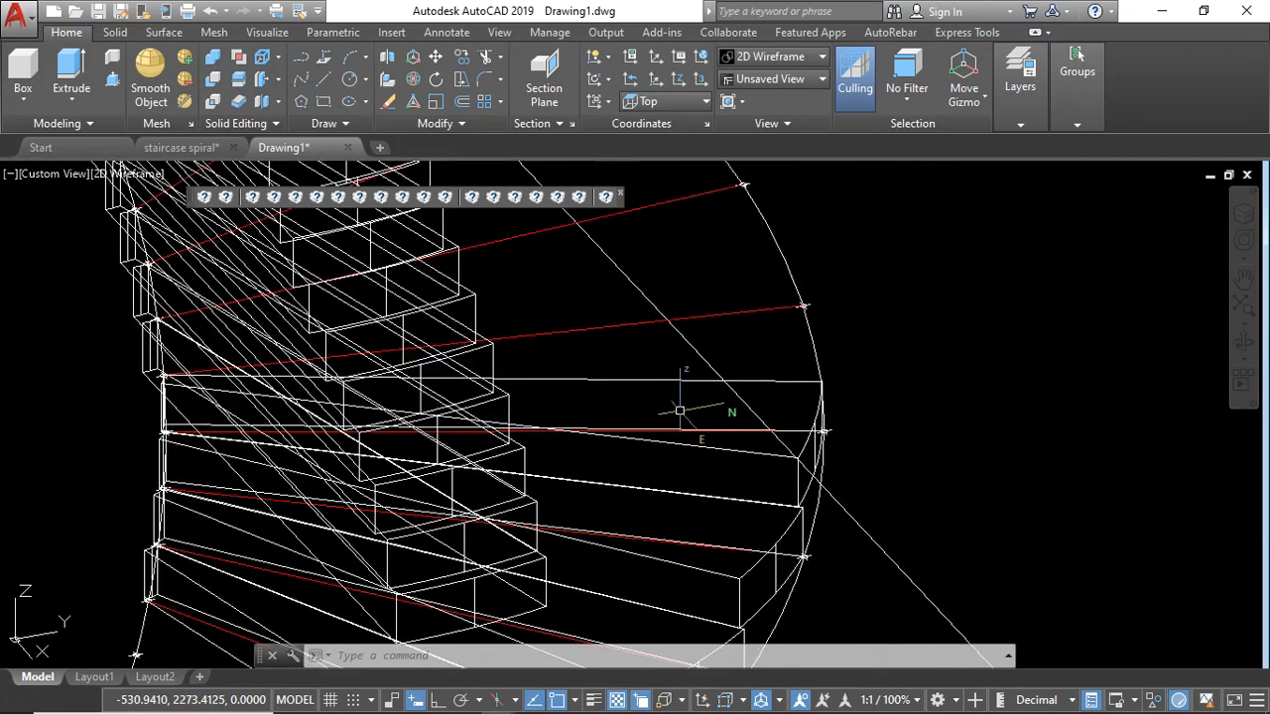
{"action": "left_click", "coordinate": [546, 559]}
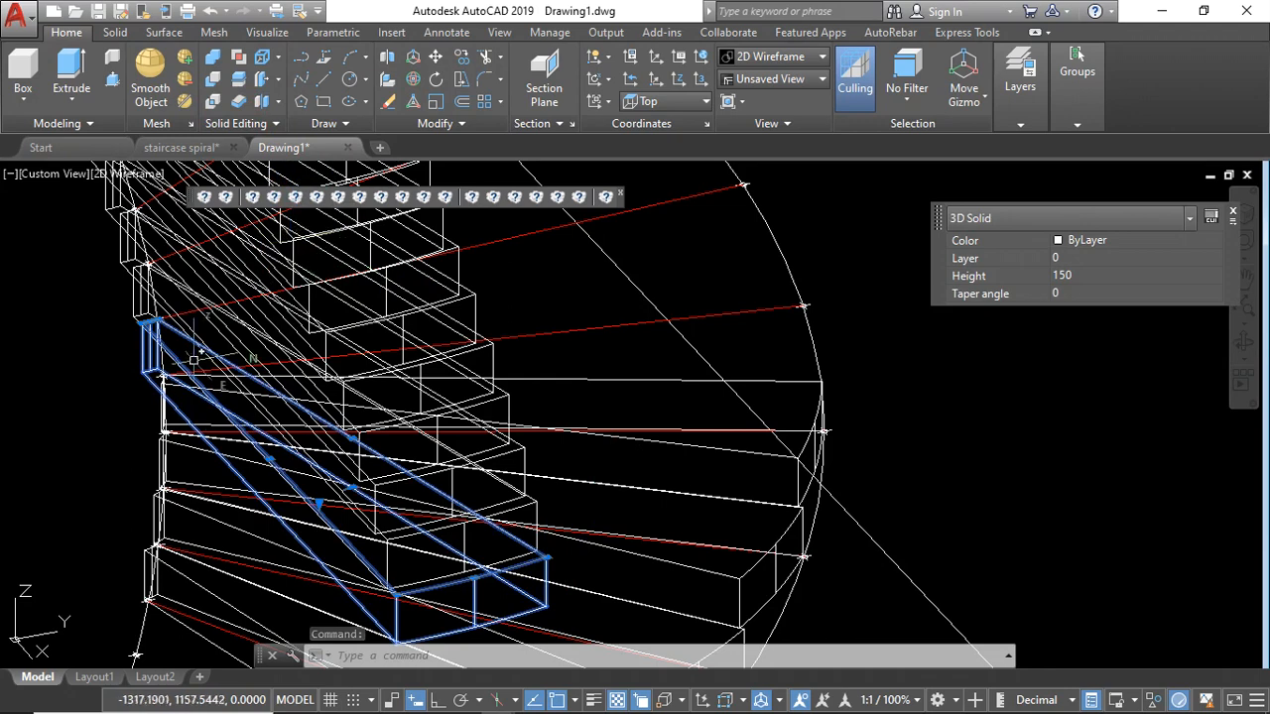
{"action": "scroll", "coordinate": [224, 396], "scroll_direction": "up", "scroll_amount": 2}
{"action": "scroll", "coordinate": [247, 365], "scroll_direction": "down", "scroll_amount": 3}
{"action": "key", "text": "Escape"}
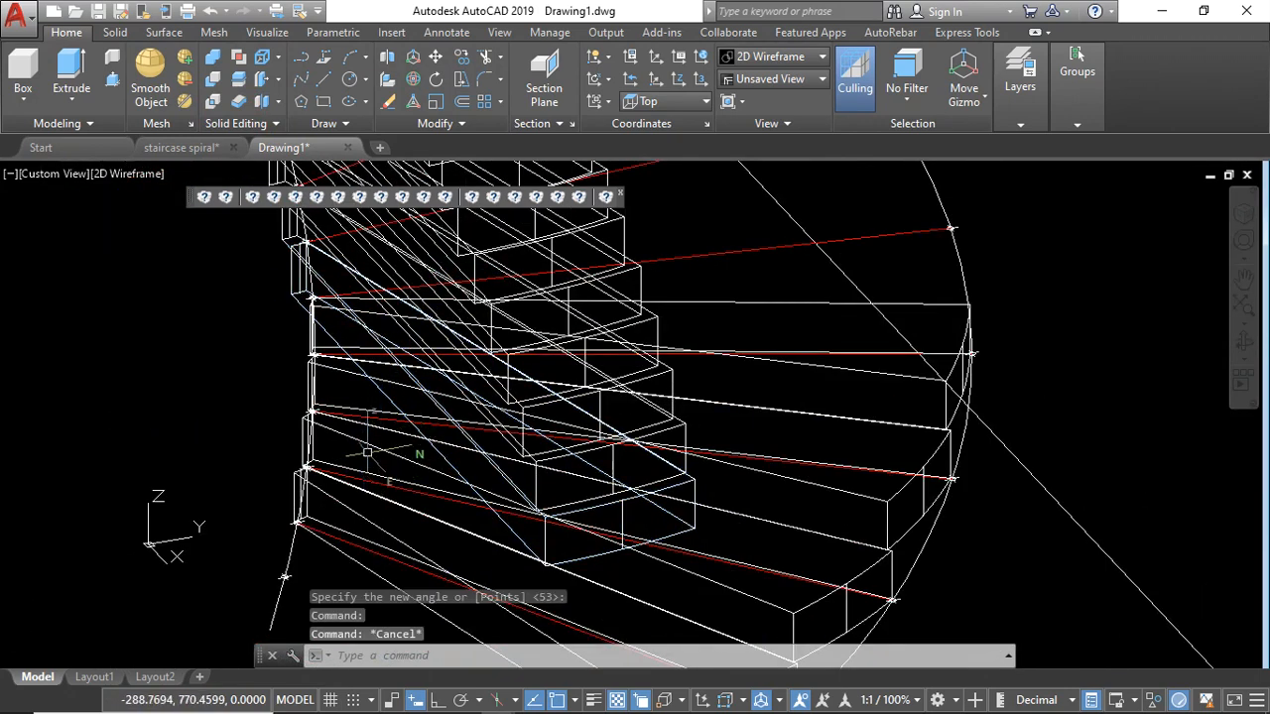
Step: Inspect both ends of the rotated step solids against the red radial lines, highlighting the sixth step to trace its edges
{"action": "scroll", "coordinate": [342, 444], "scroll_direction": "up", "scroll_amount": 5}
{"action": "scroll", "coordinate": [331, 439], "scroll_direction": "down", "scroll_amount": 3}
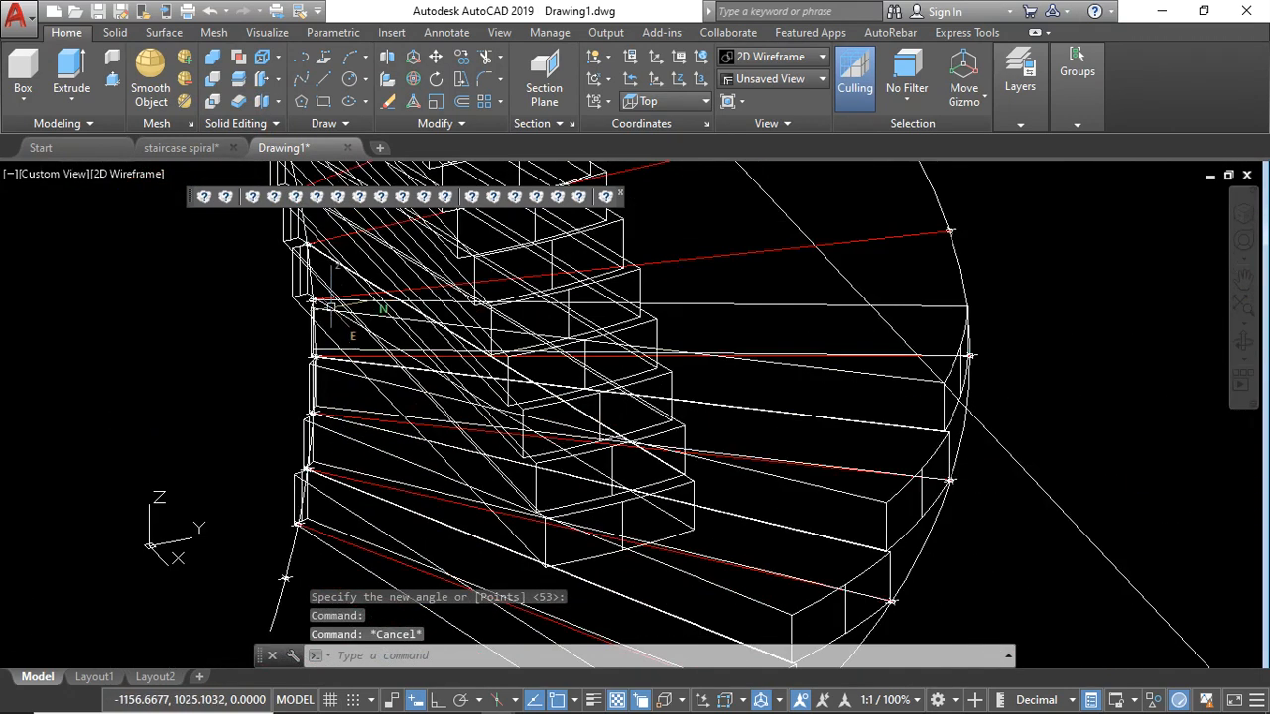
{"action": "scroll", "coordinate": [331, 308], "scroll_direction": "up", "scroll_amount": 2}
{"action": "scroll", "coordinate": [435, 358], "scroll_direction": "down", "scroll_amount": 1}
{"action": "scroll", "coordinate": [974, 394], "scroll_direction": "up", "scroll_amount": 3}
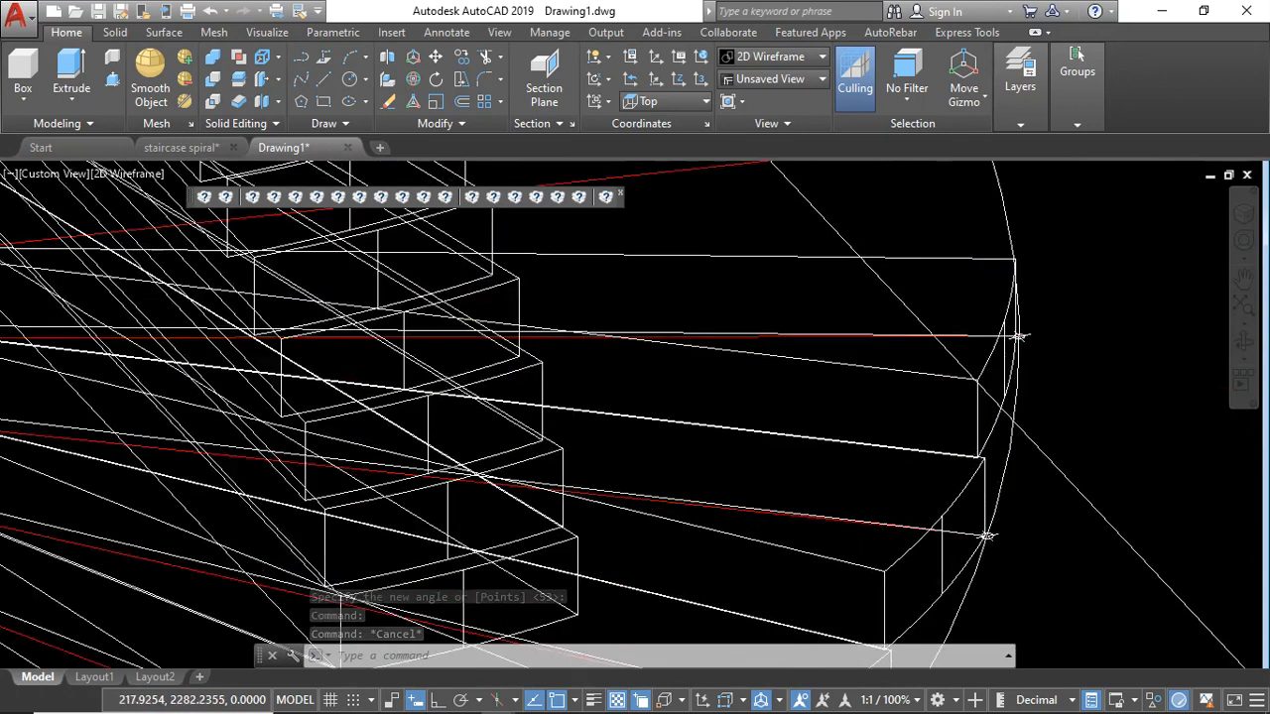
{"action": "scroll", "coordinate": [1002, 270], "scroll_direction": "up", "scroll_amount": 3}
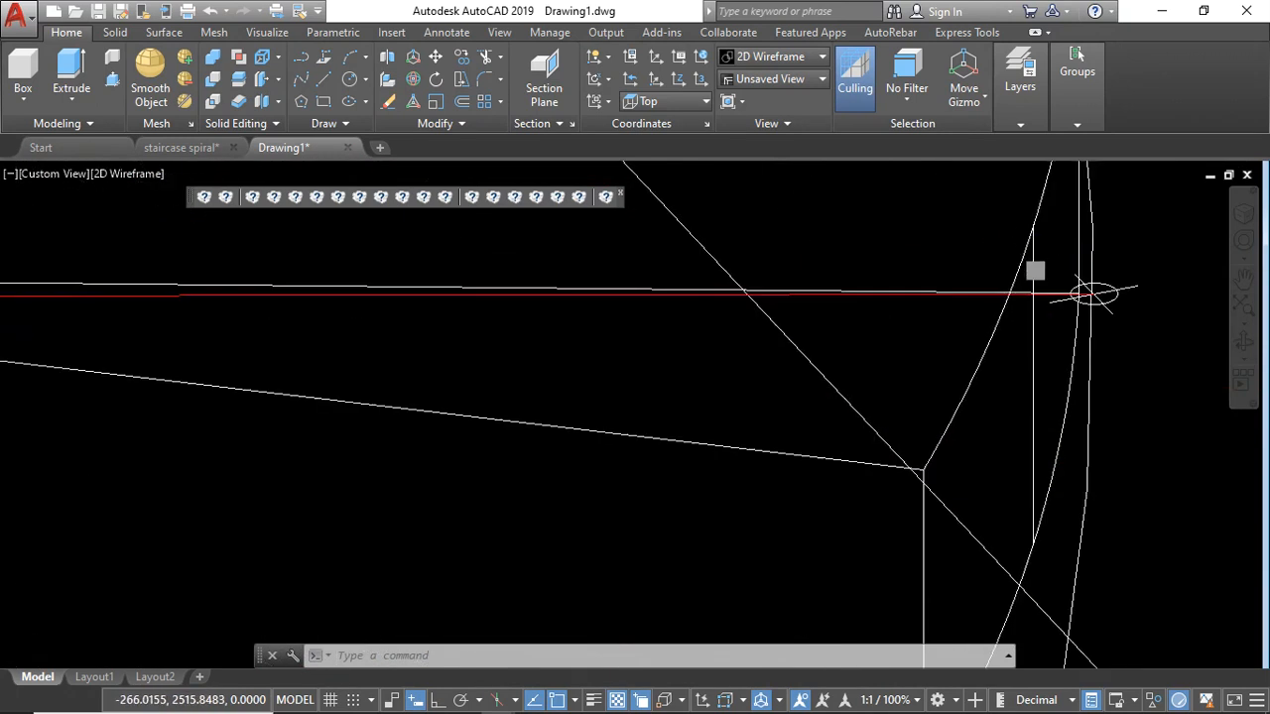
{"action": "left_click", "coordinate": [1114, 397]}
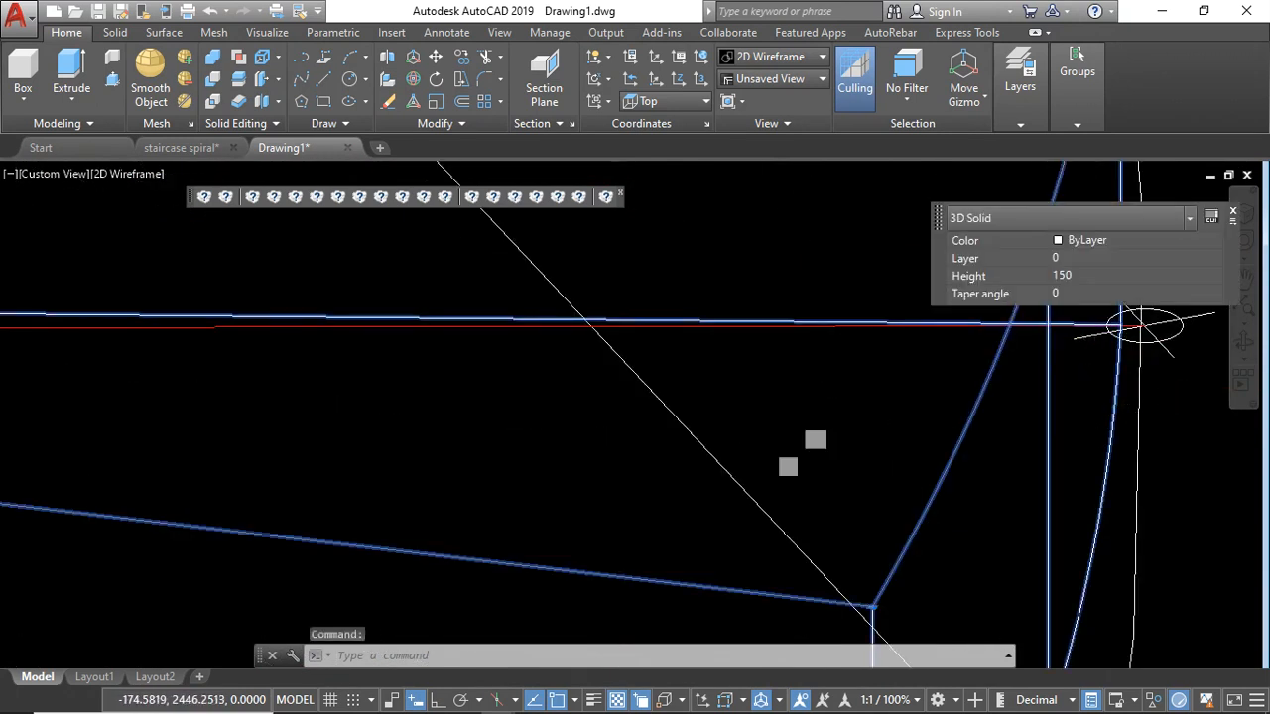
{"action": "scroll", "coordinate": [732, 432], "scroll_direction": "down", "scroll_amount": 3}
{"action": "scroll", "coordinate": [840, 327], "scroll_direction": "up", "scroll_amount": 2}
{"action": "scroll", "coordinate": [878, 434], "scroll_direction": "down", "scroll_amount": 4}
{"action": "scroll", "coordinate": [487, 445], "scroll_direction": "up", "scroll_amount": 4}
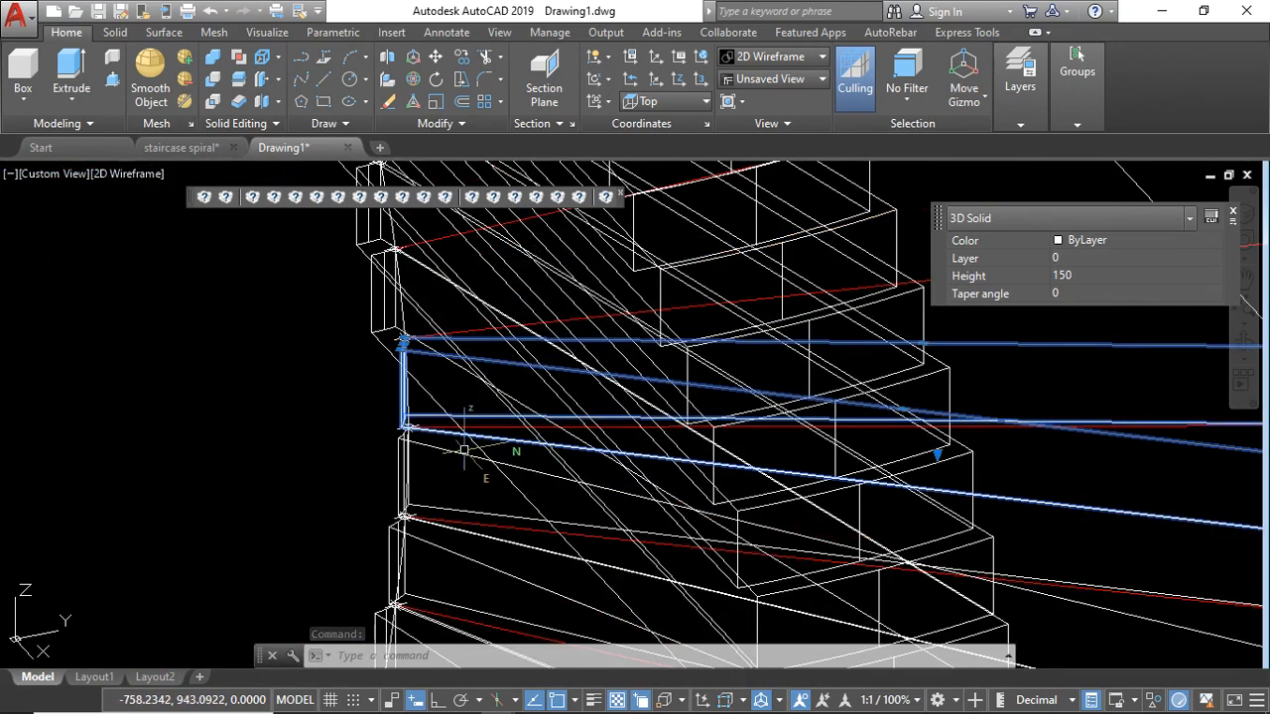
{"action": "scroll", "coordinate": [410, 425], "scroll_direction": "down", "scroll_amount": 3}
{"action": "key", "text": "Escape"}
{"action": "key", "text": "Escape"}
{"action": "scroll", "coordinate": [695, 476], "scroll_direction": "up", "scroll_amount": 4}
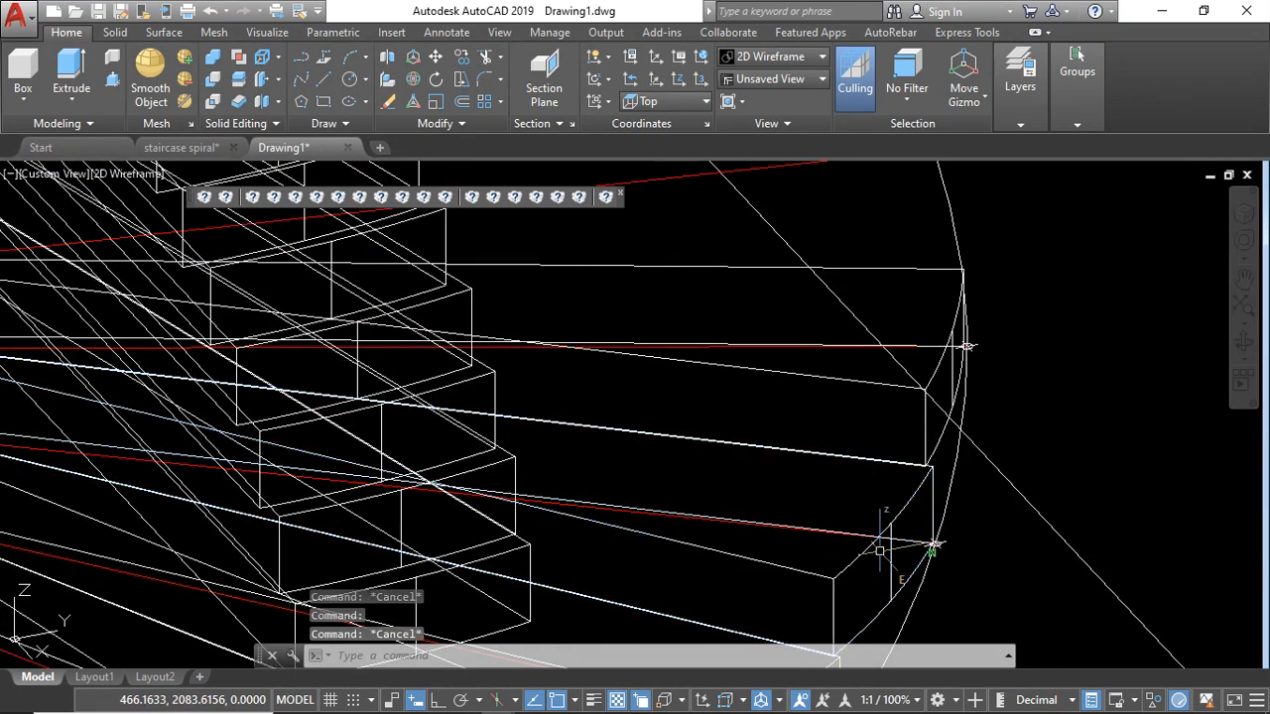
{"action": "scroll", "coordinate": [610, 335], "scroll_direction": "down", "scroll_amount": 4}
Step: Switch the viewport from the custom 3D view to the Top view of the staircase
{"action": "left_click", "coordinate": [57, 180]}
{"action": "left_click", "coordinate": [107, 213]}
{"action": "scroll", "coordinate": [768, 387], "scroll_direction": "up", "scroll_amount": 4}
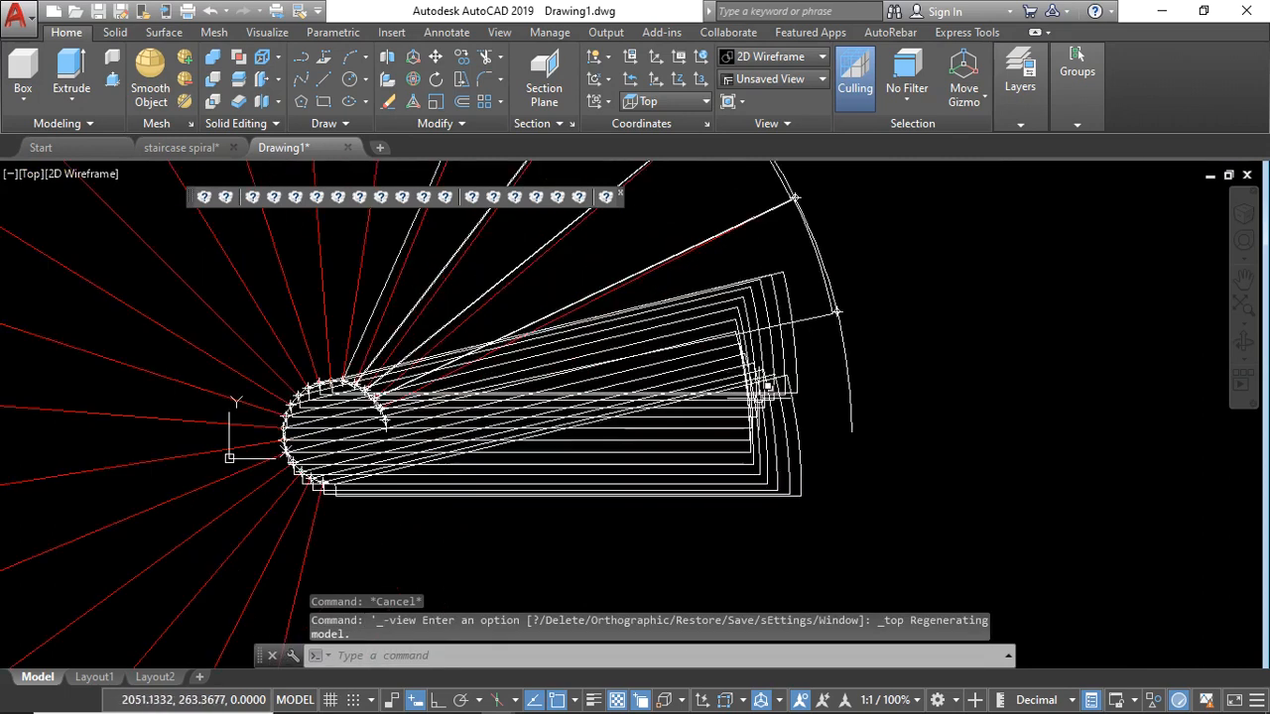
{"action": "scroll", "coordinate": [620, 402], "scroll_direction": "down", "scroll_amount": 2}
{"action": "scroll", "coordinate": [711, 349], "scroll_direction": "down", "scroll_amount": 2}
{"action": "scroll", "coordinate": [637, 221], "scroll_direction": "up", "scroll_amount": 6}
{"action": "scroll", "coordinate": [705, 264], "scroll_direction": "down", "scroll_amount": 4}
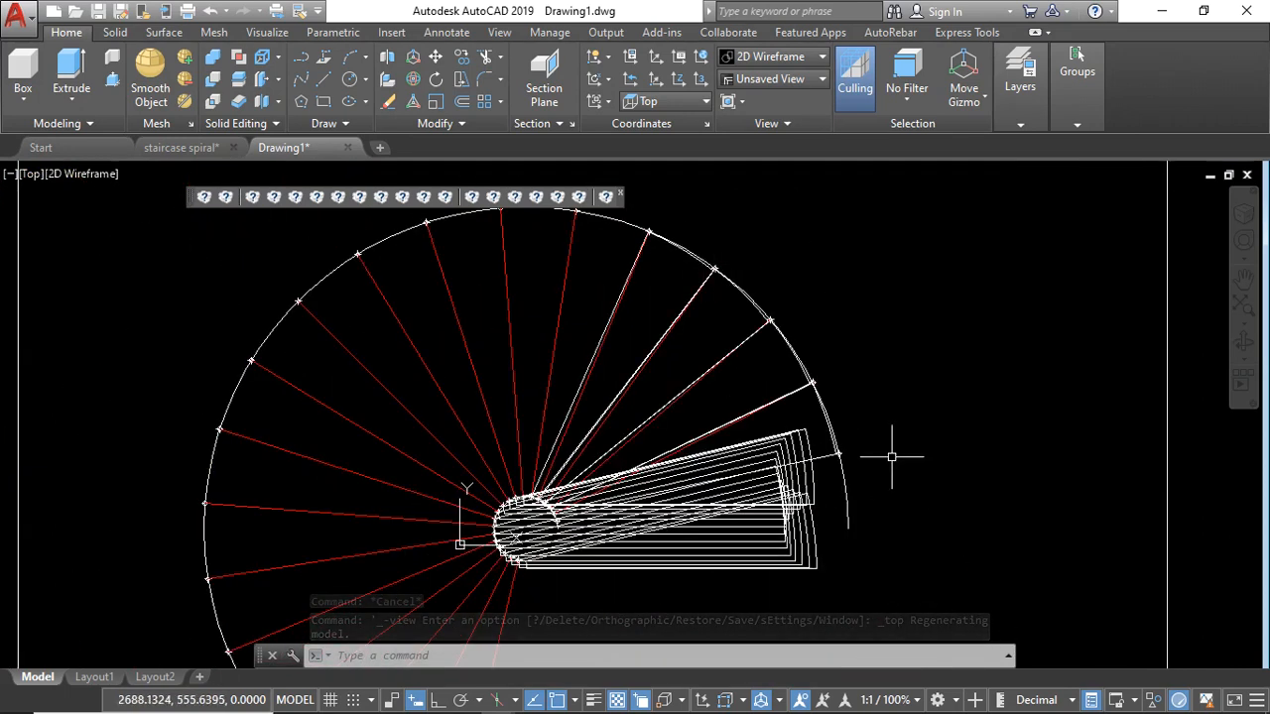
{"action": "scroll", "coordinate": [843, 448], "scroll_direction": "up", "scroll_amount": 6}
Step: Rotate the seventh step solid about its inner helix corner in plan, using the Reference option, to align its edge with its red radial line
{"action": "left_click", "coordinate": [692, 397]}
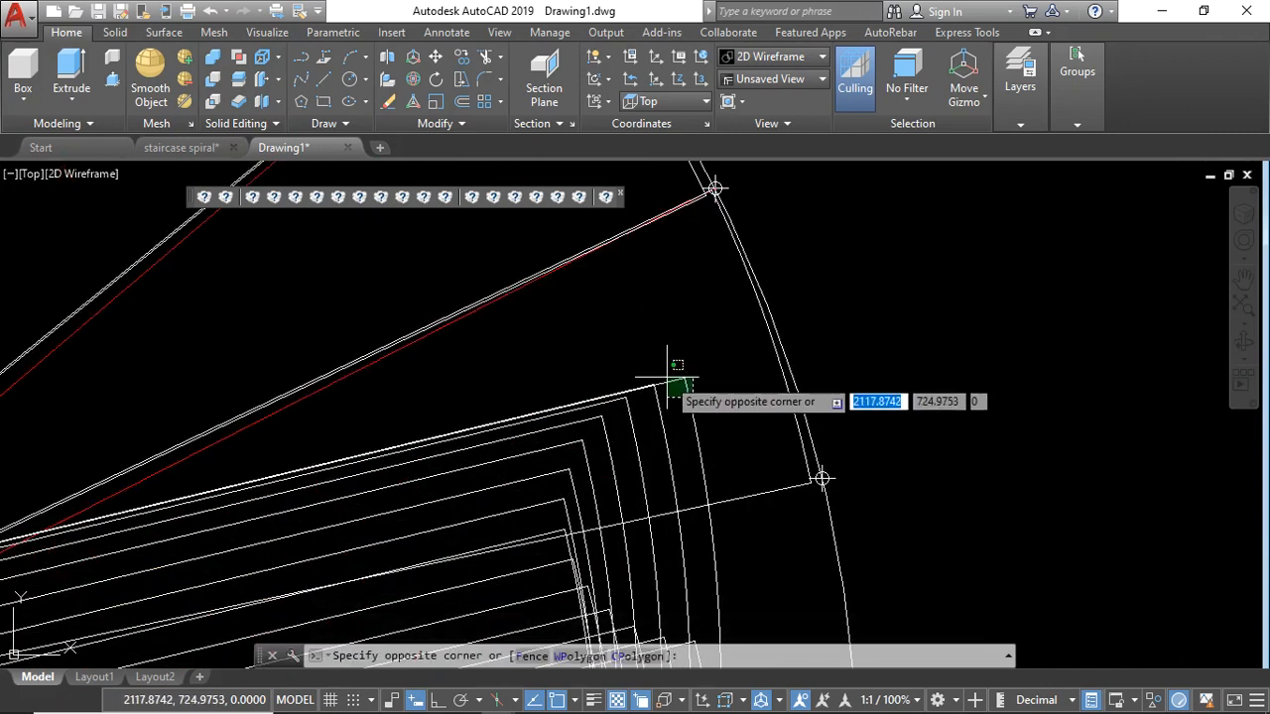
{"action": "left_click", "coordinate": [674, 376]}
{"action": "scroll", "coordinate": [674, 376], "scroll_direction": "down", "scroll_amount": 5}
{"action": "scroll", "coordinate": [525, 388], "scroll_direction": "up", "scroll_amount": 7}
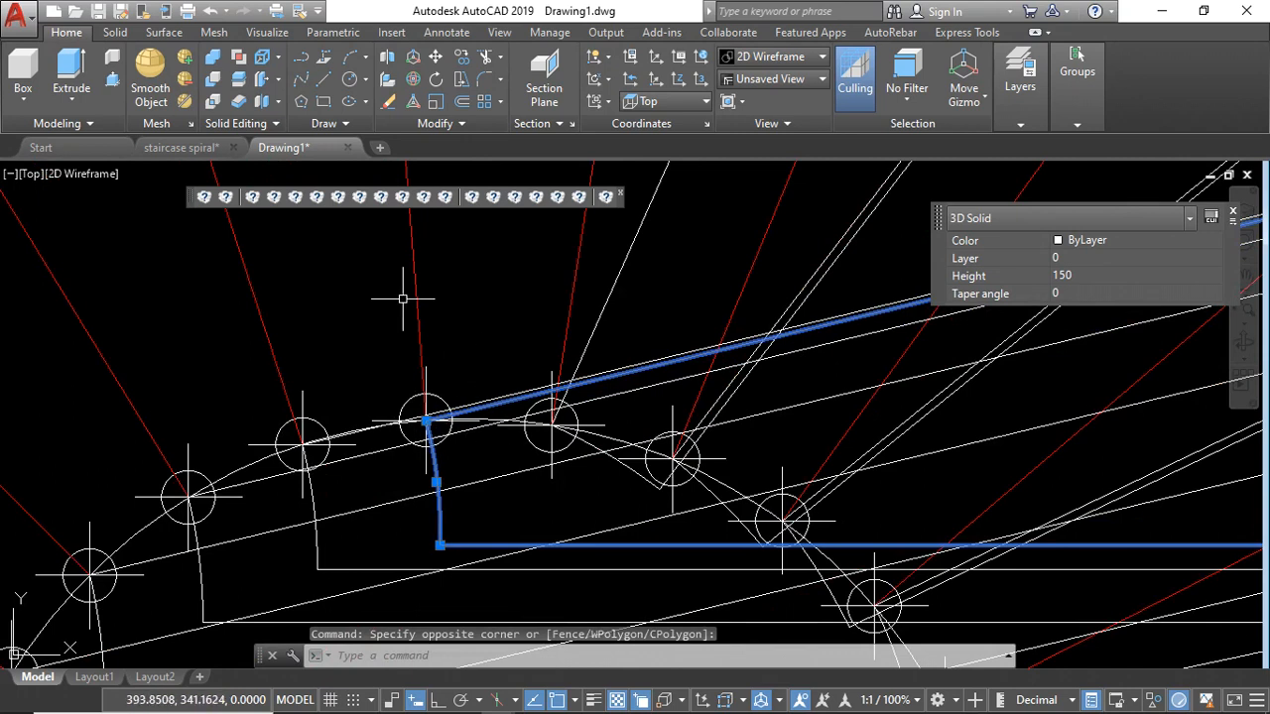
{"action": "left_click", "coordinate": [434, 81]}
{"action": "scroll", "coordinate": [466, 411], "scroll_direction": "up", "scroll_amount": 4}
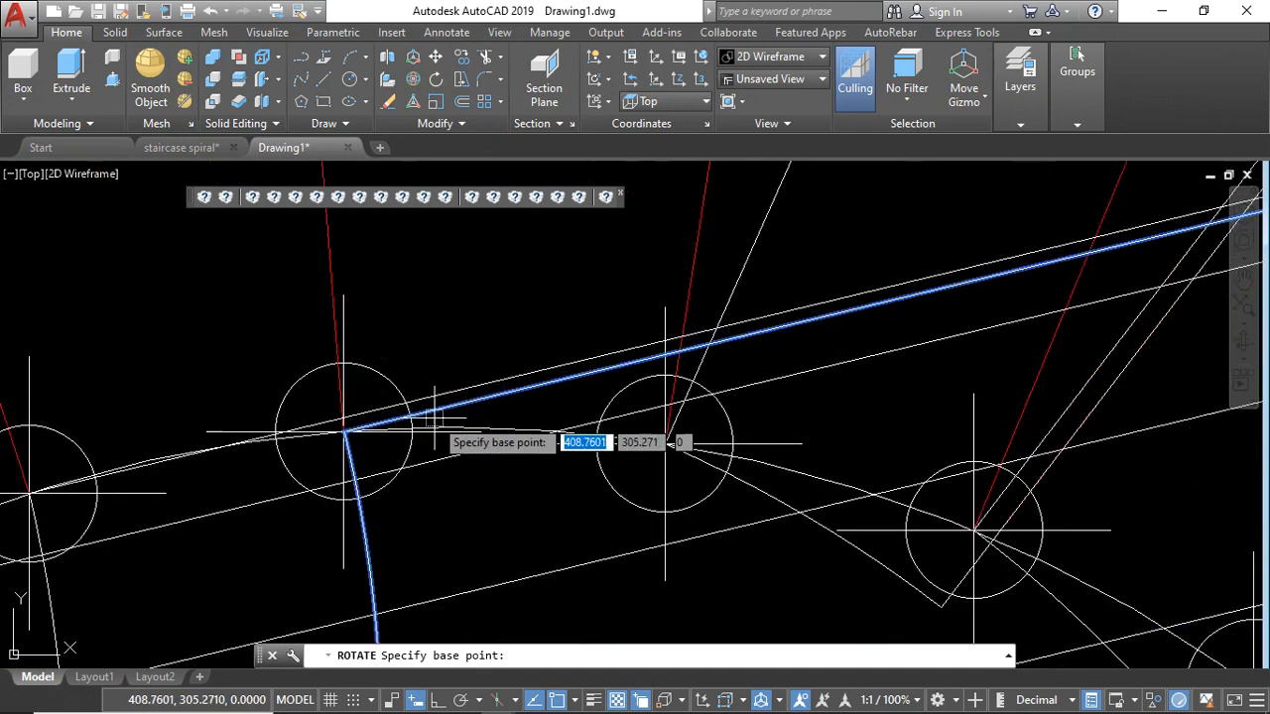
{"action": "left_click", "coordinate": [345, 431]}
{"action": "type", "text": "r"}
{"action": "key", "text": "Return"}
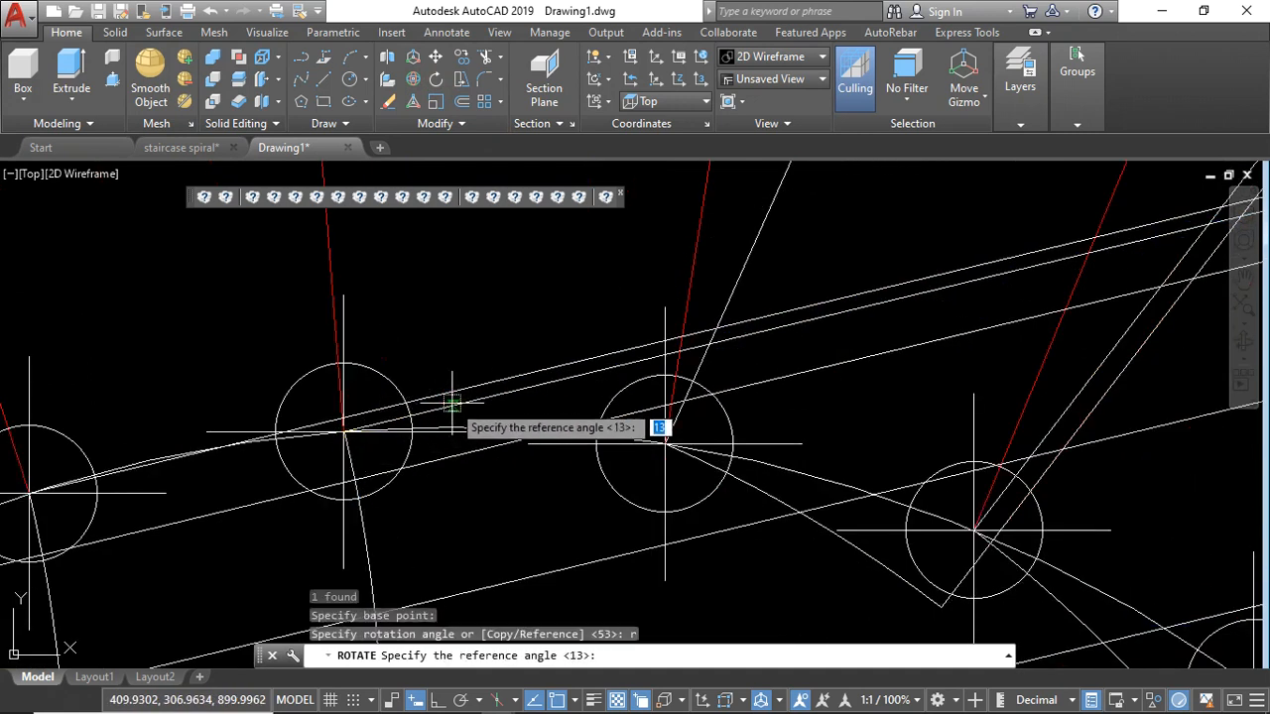
{"action": "left_click", "coordinate": [345, 433]}
{"action": "left_click", "coordinate": [592, 377]}
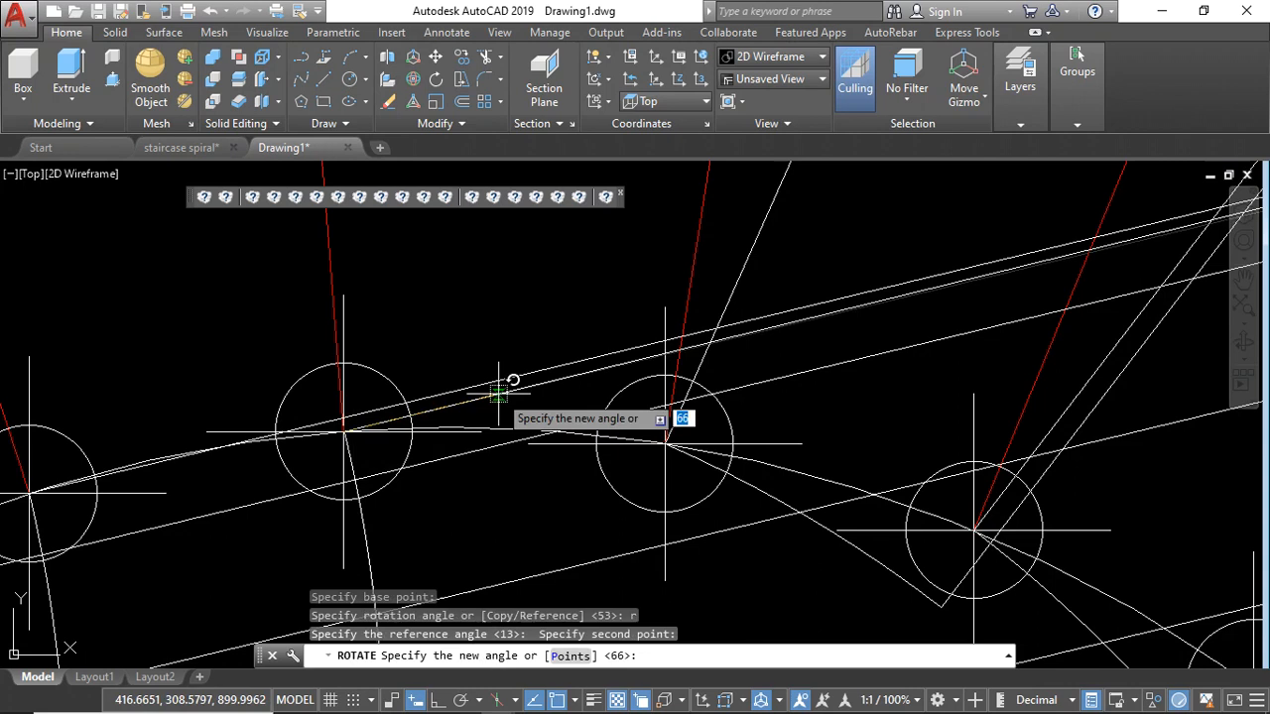
{"action": "left_click", "coordinate": [335, 280]}
{"action": "scroll", "coordinate": [560, 421], "scroll_direction": "down", "scroll_amount": 4}
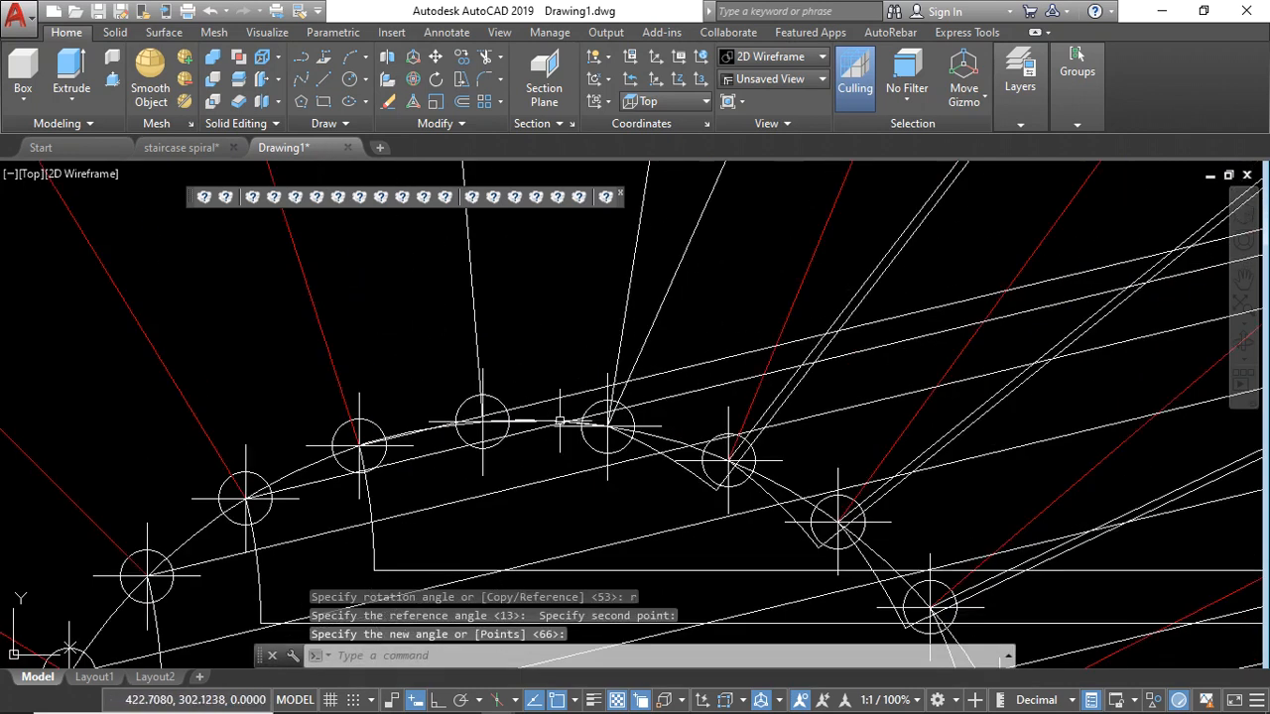
Step: Rotate the eighth step solid about its inner helix corner, using the Reference option, to align its edge with its red radial line
{"action": "left_click", "coordinate": [703, 362]}
{"action": "left_click", "coordinate": [704, 362]}
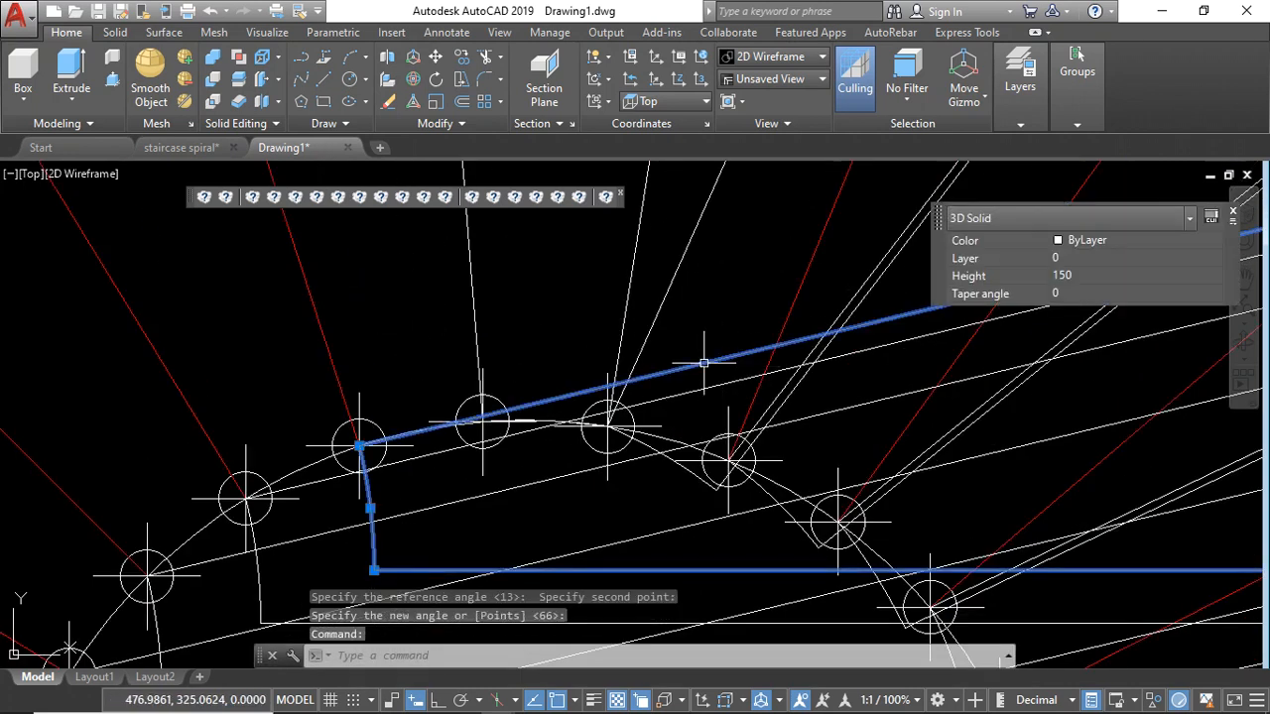
{"action": "key", "text": "space"}
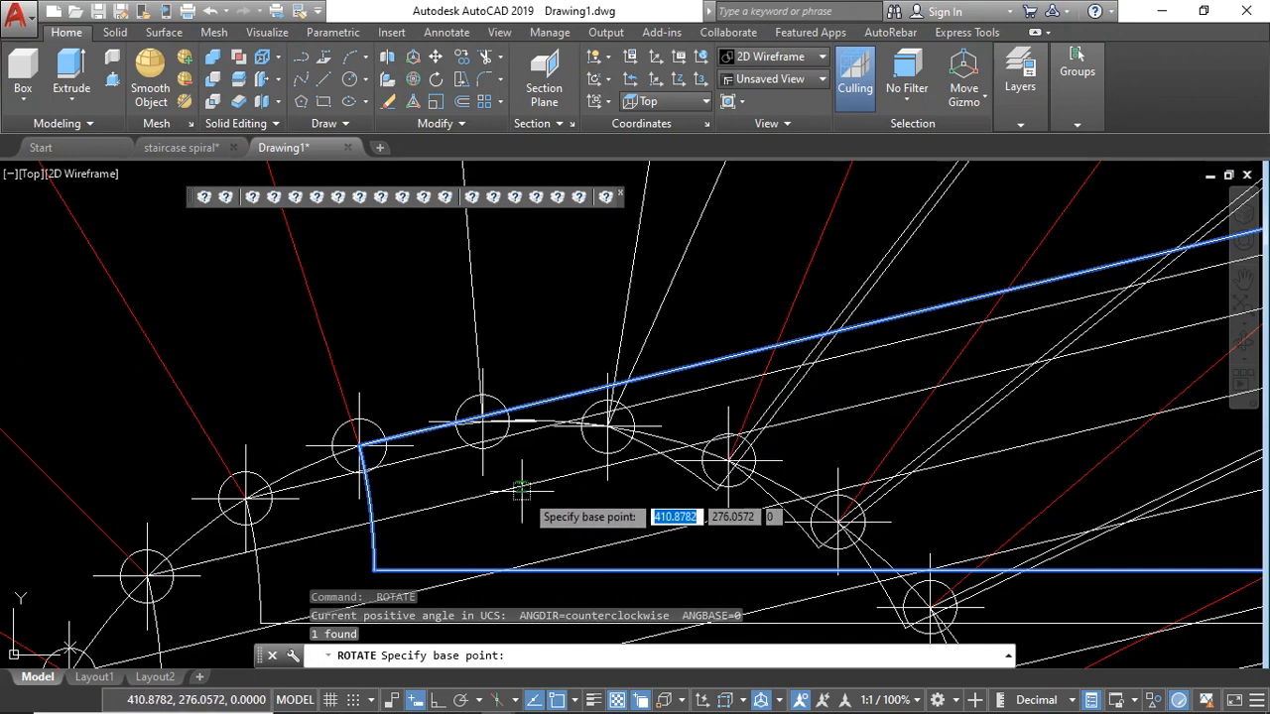
{"action": "left_click", "coordinate": [360, 446]}
{"action": "key", "text": "Return"}
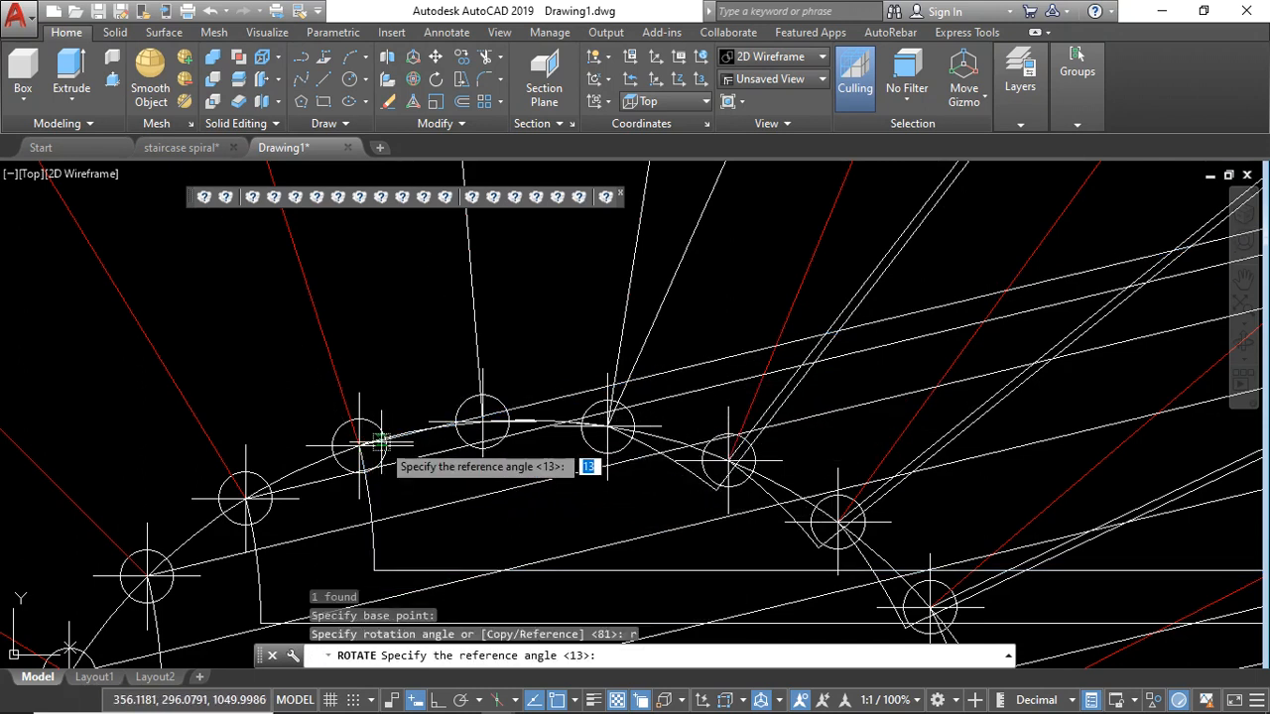
{"action": "left_click", "coordinate": [359, 445]}
{"action": "left_click", "coordinate": [565, 389]}
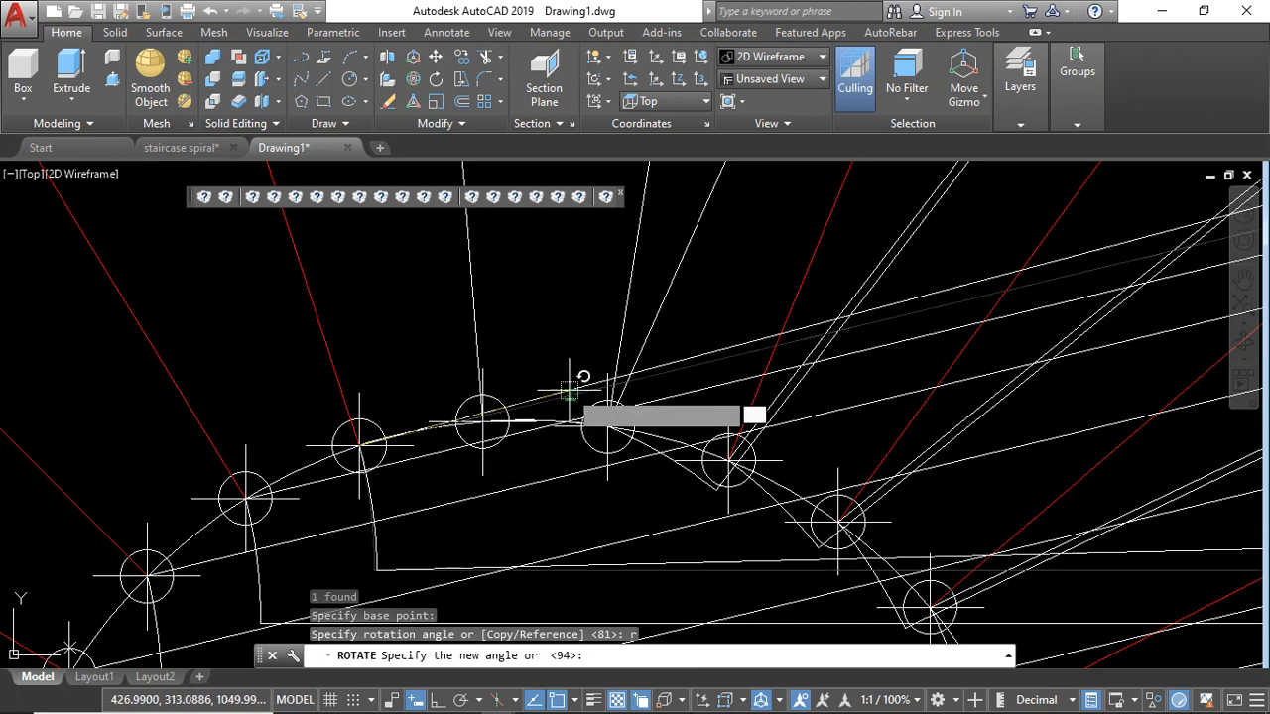
{"action": "left_click", "coordinate": [316, 303]}
{"action": "scroll", "coordinate": [463, 384], "scroll_direction": "down", "scroll_amount": 4}
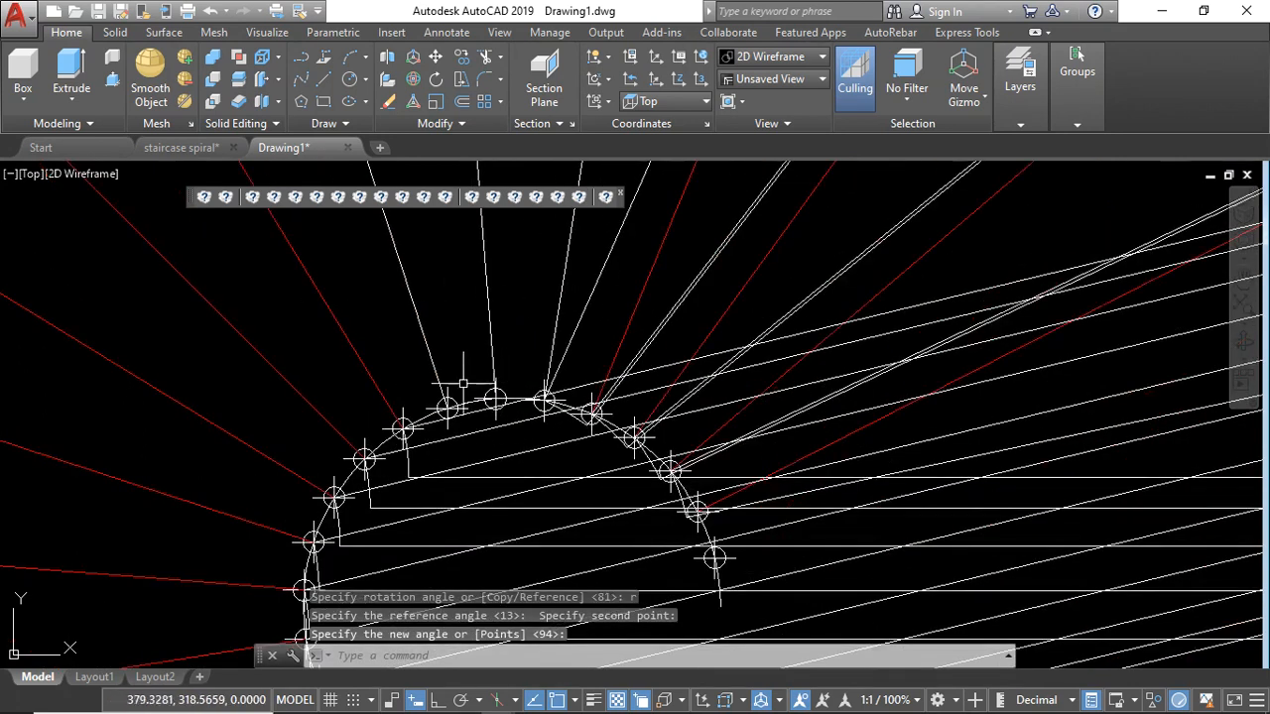
Step: Rotate the ninth step solid about its inner helix corner, using the Reference option, to align its edge with its red radial line
{"action": "scroll", "coordinate": [526, 438], "scroll_direction": "up", "scroll_amount": 6}
{"action": "left_click", "coordinate": [611, 429]}
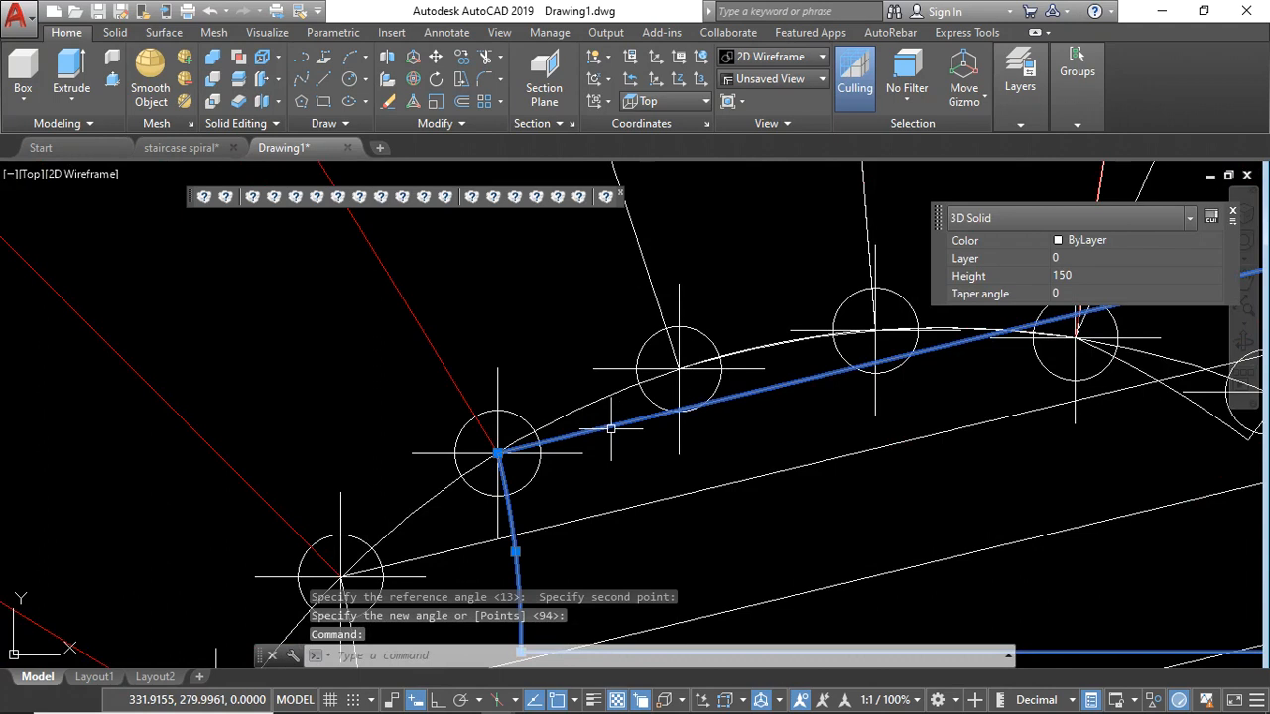
{"action": "key", "text": "Escape"}
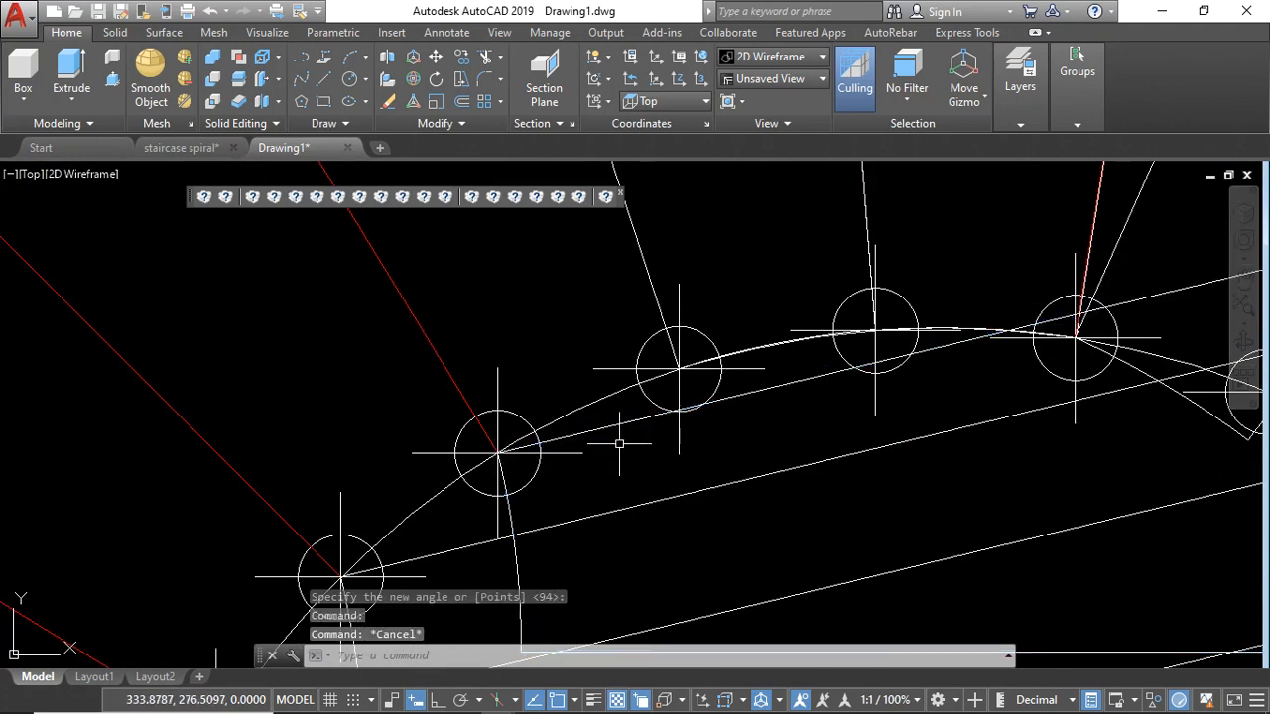
{"action": "key", "text": "Return"}
{"action": "left_click", "coordinate": [613, 427]}
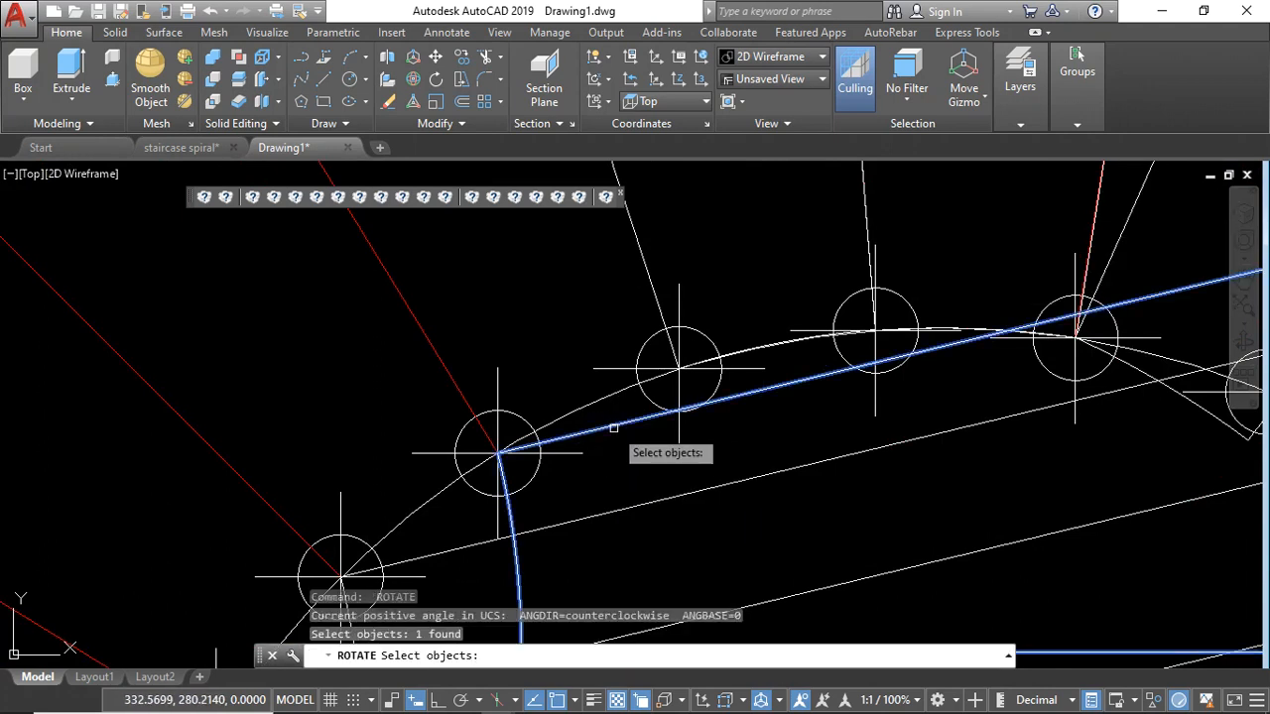
{"action": "key", "text": "Return"}
{"action": "left_click", "coordinate": [498, 454]}
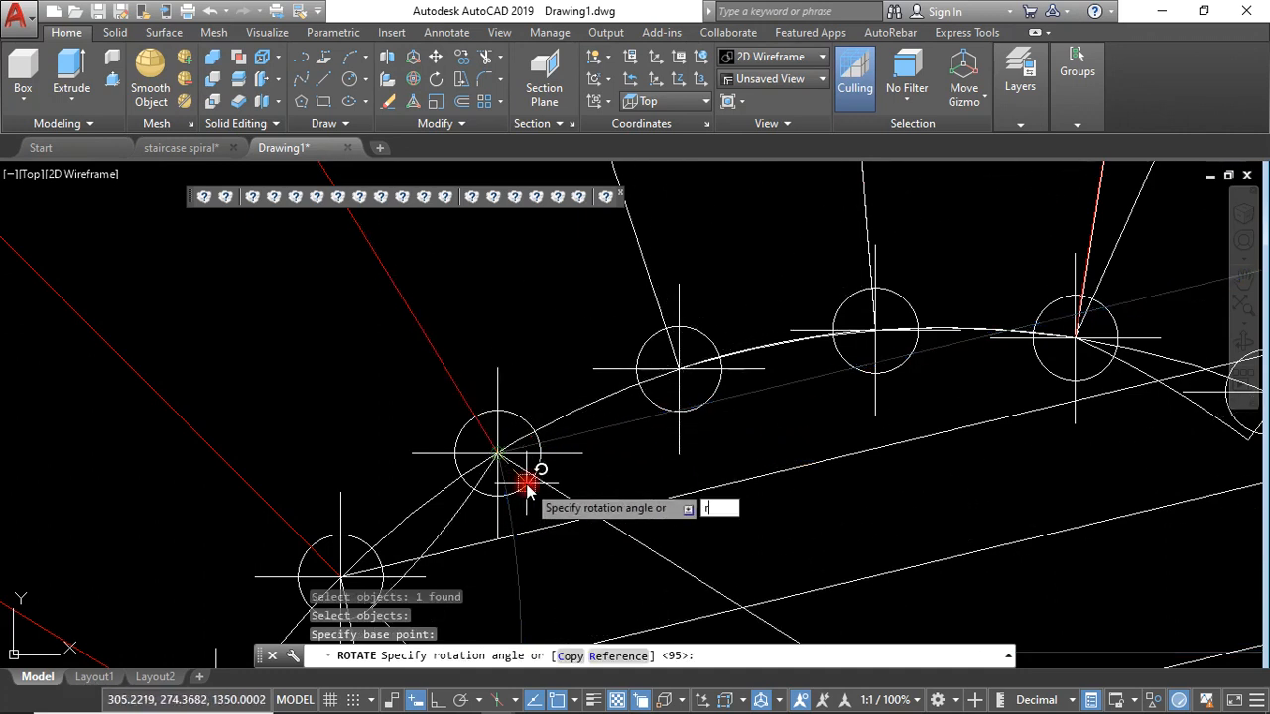
{"action": "key", "text": "Return"}
{"action": "left_click", "coordinate": [497, 453]}
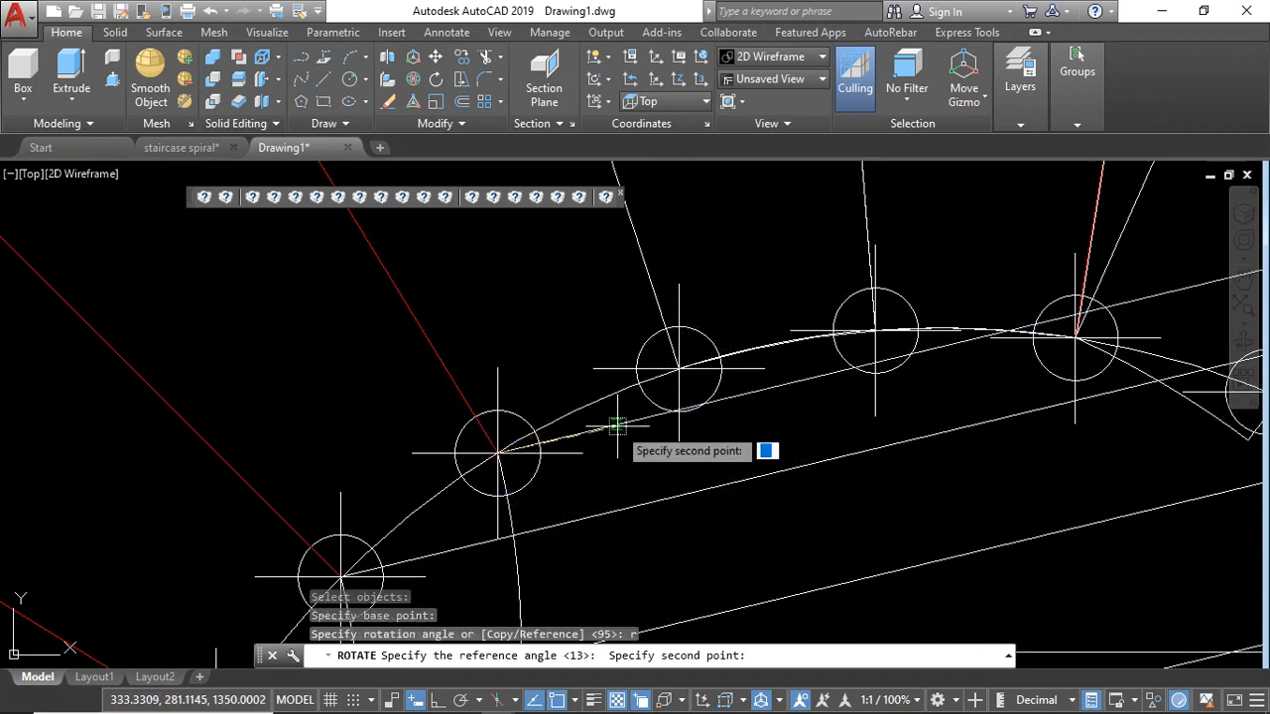
{"action": "left_click", "coordinate": [617, 426]}
{"action": "left_click", "coordinate": [430, 340]}
Step: Rotate the tenth step solid about its inner helix corner, using the Reference option, to align its edge with its red radial line
{"action": "scroll", "coordinate": [659, 425], "scroll_direction": "down", "scroll_amount": 4}
{"action": "scroll", "coordinate": [605, 468], "scroll_direction": "up", "scroll_amount": 2}
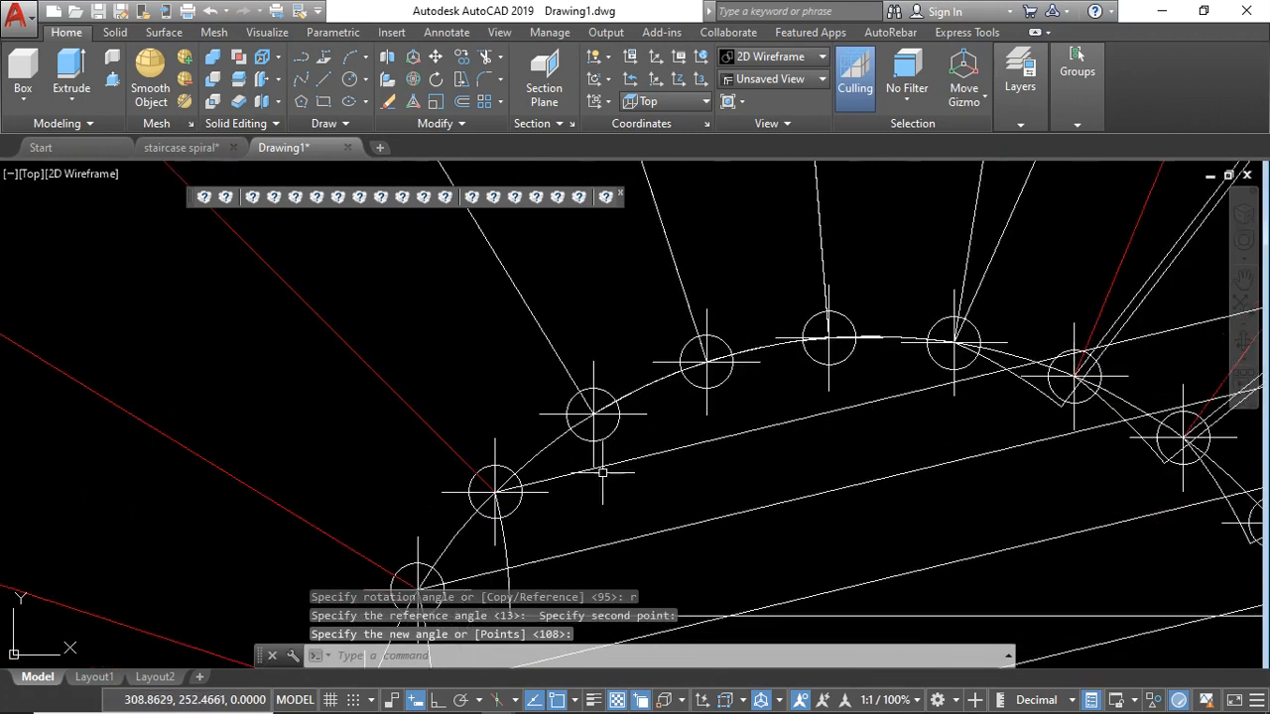
{"action": "left_click", "coordinate": [618, 464]}
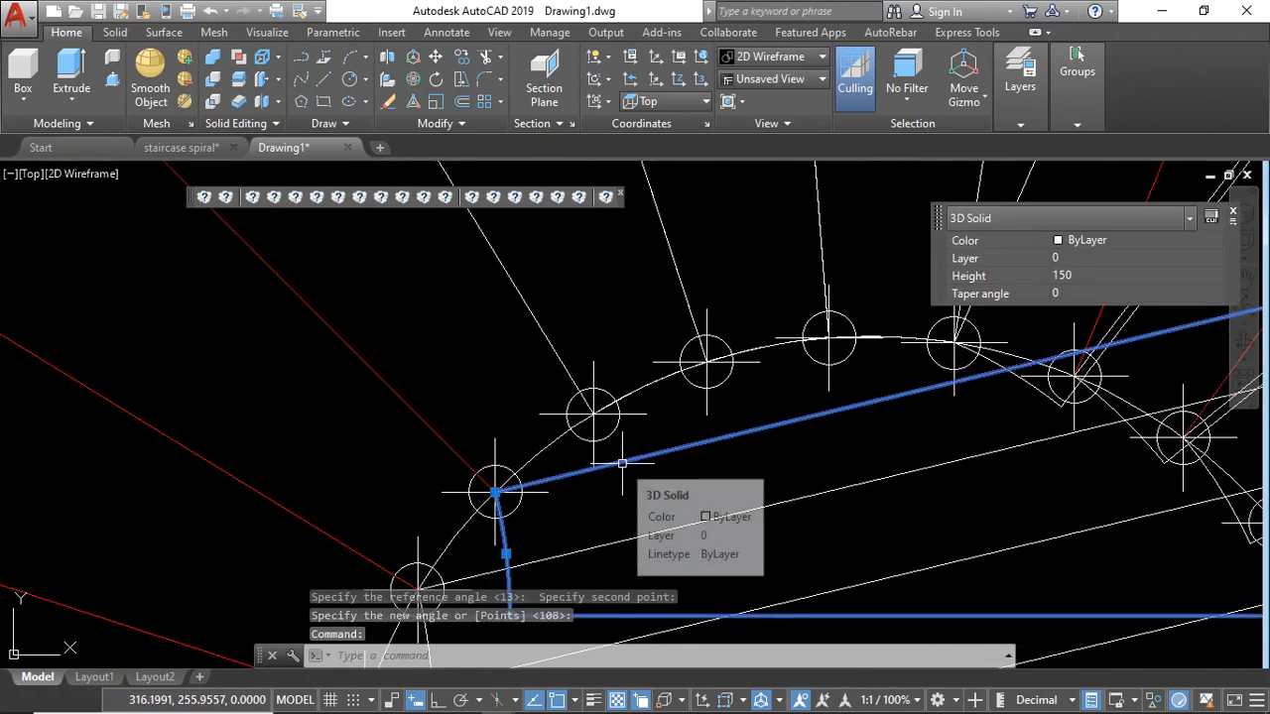
{"action": "type", "text": "RO"}
{"action": "key", "text": "Return"}
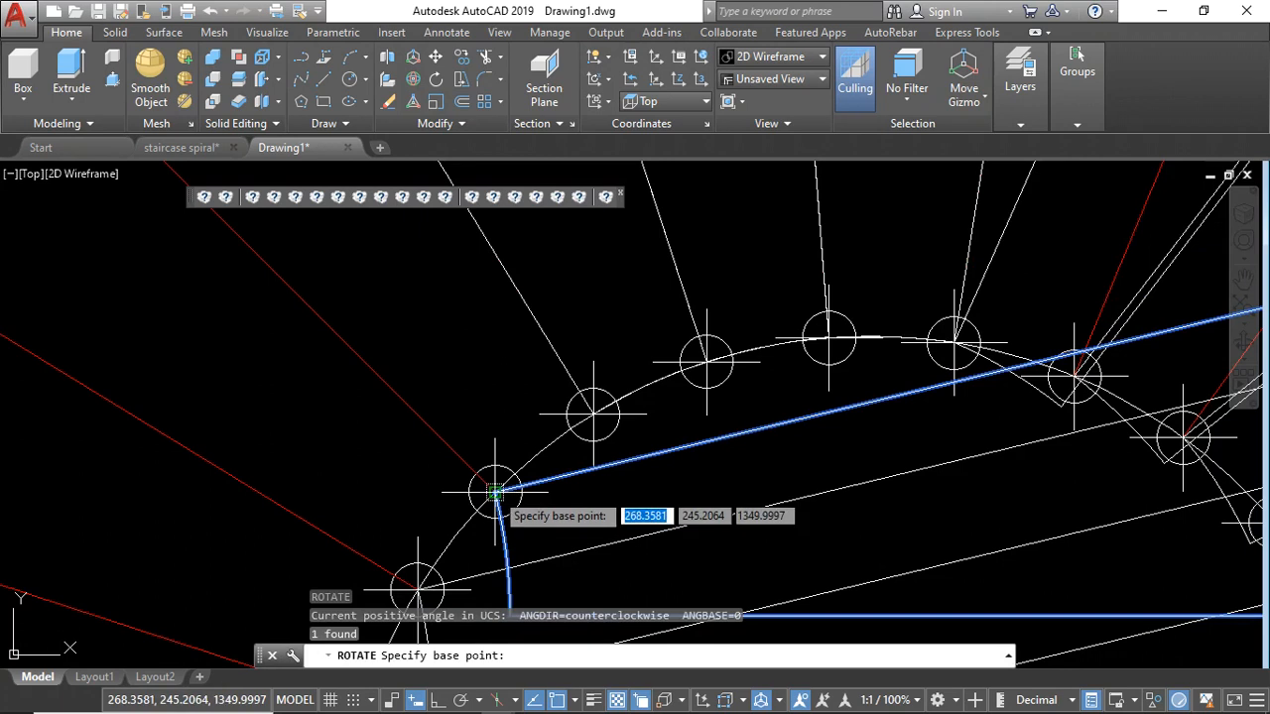
{"action": "left_click", "coordinate": [499, 501]}
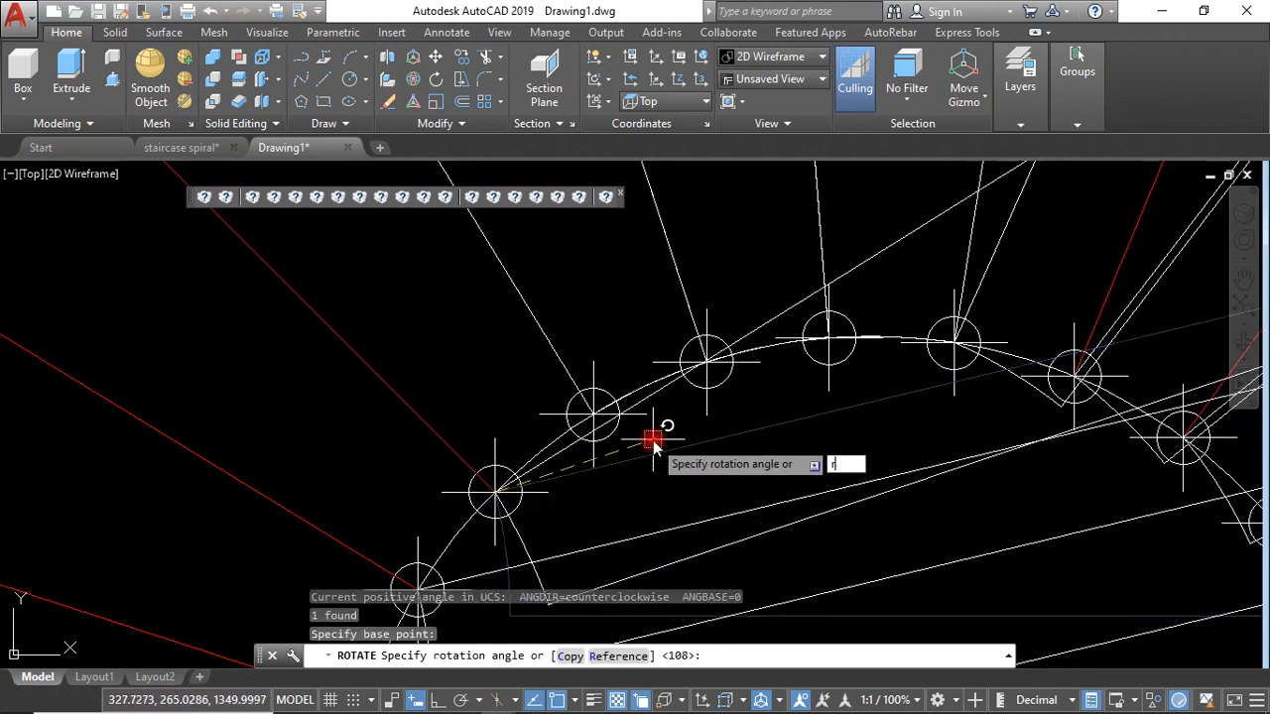
{"action": "key", "text": "Return"}
{"action": "left_click", "coordinate": [493, 493]}
{"action": "left_click", "coordinate": [699, 436]}
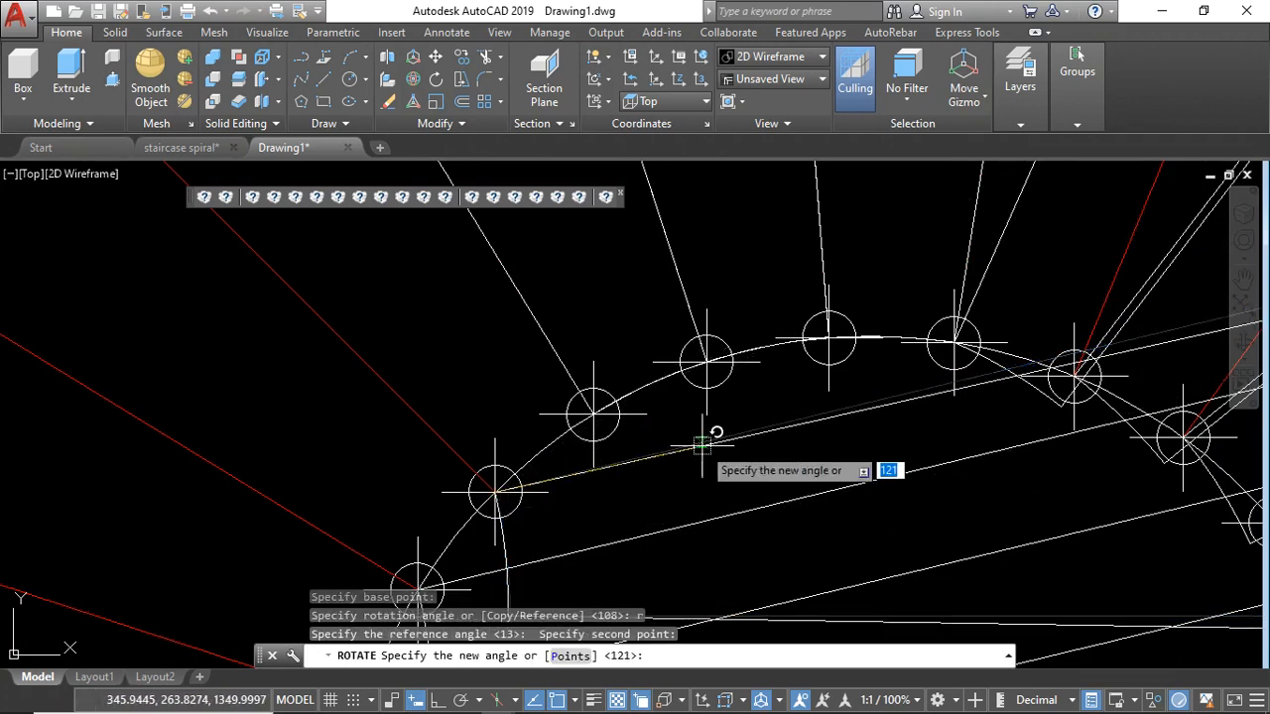
{"action": "left_click", "coordinate": [415, 409]}
Step: Rotate the eleventh step solid about its inner helix corner, using the Reference option, to align its edge with its red radial line
{"action": "scroll", "coordinate": [618, 393], "scroll_direction": "down", "scroll_amount": 6}
{"action": "scroll", "coordinate": [592, 434], "scroll_direction": "up", "scroll_amount": 2}
{"action": "left_click", "coordinate": [633, 424]}
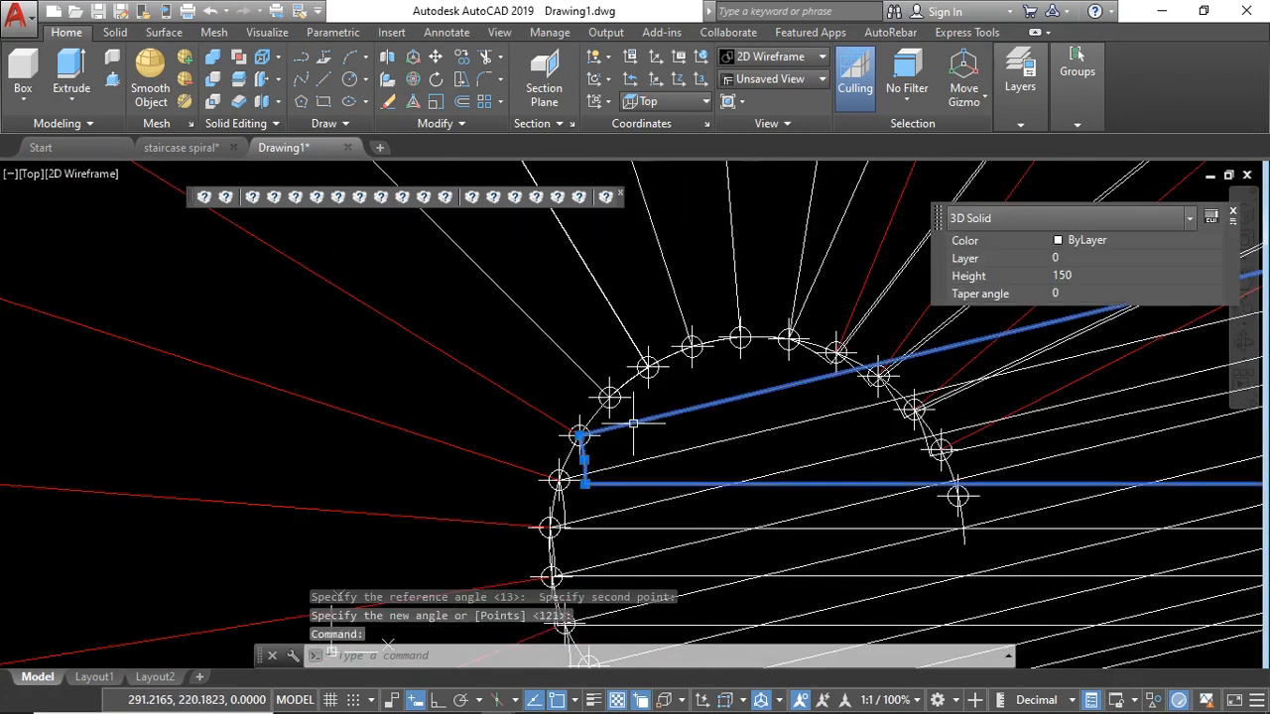
{"action": "type", "text": "ro"}
{"action": "key", "text": "Return"}
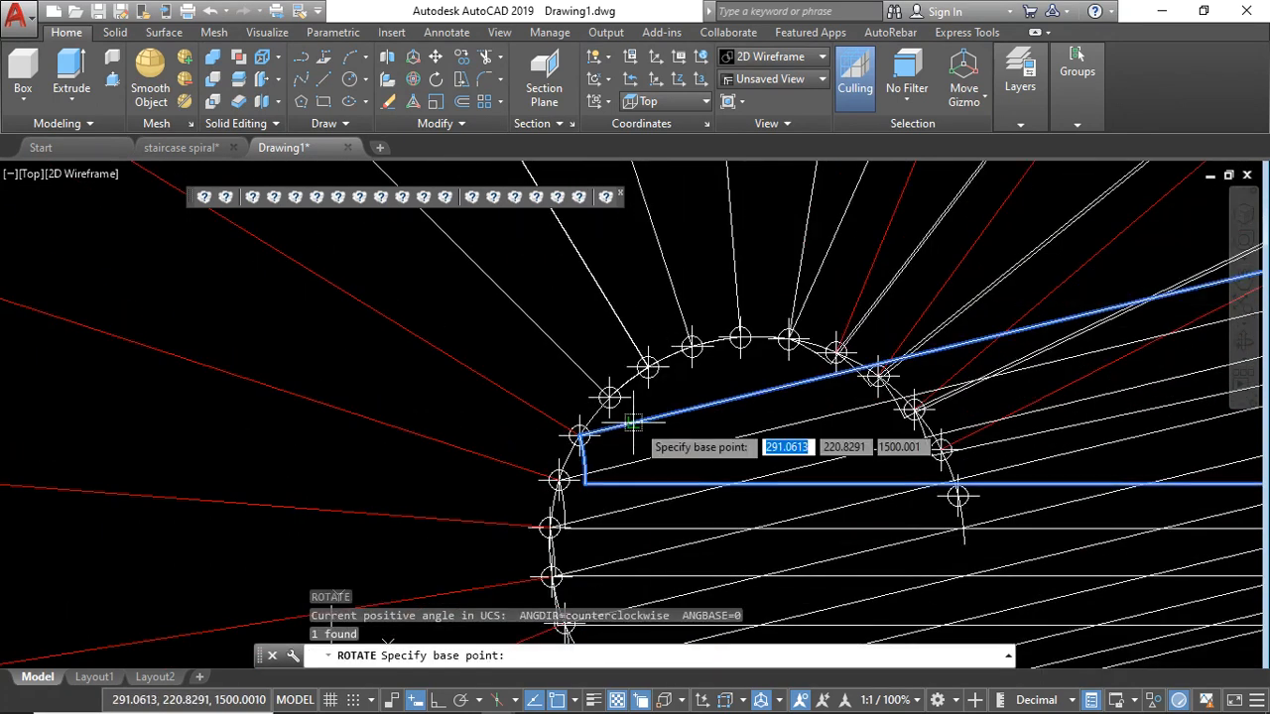
{"action": "left_click", "coordinate": [581, 434]}
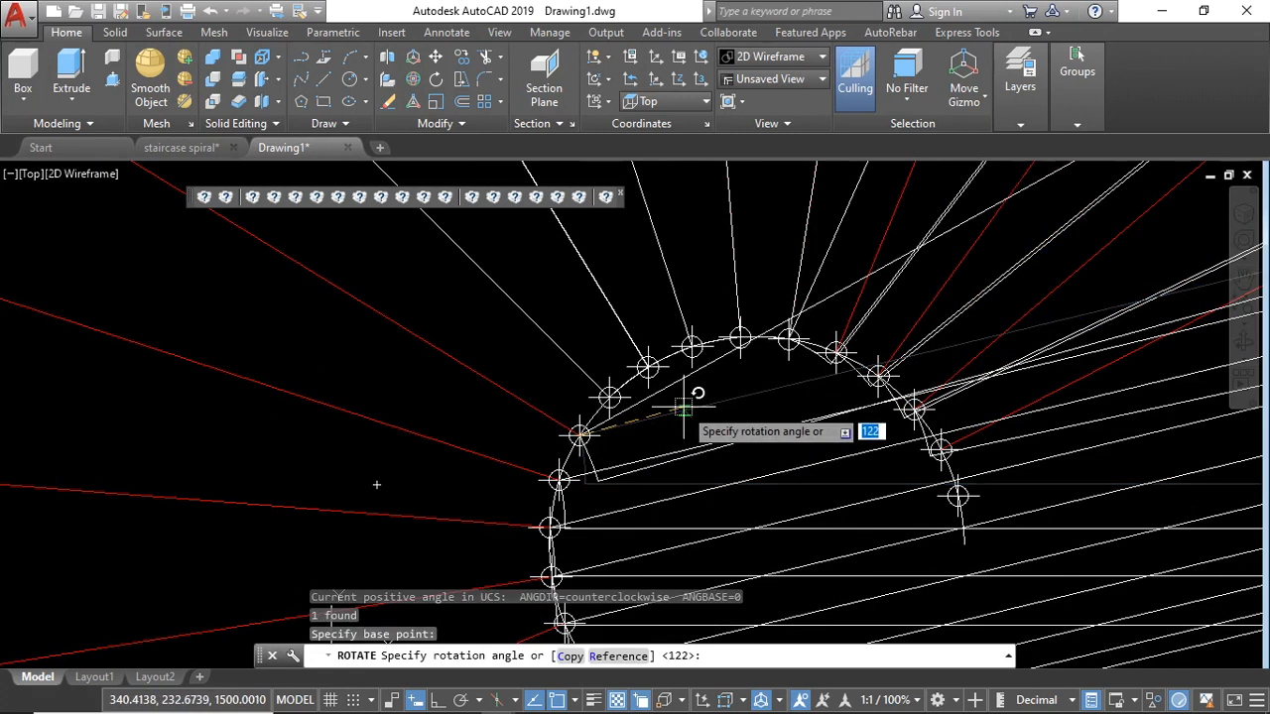
{"action": "type", "text": "r"}
{"action": "key", "text": "Return"}
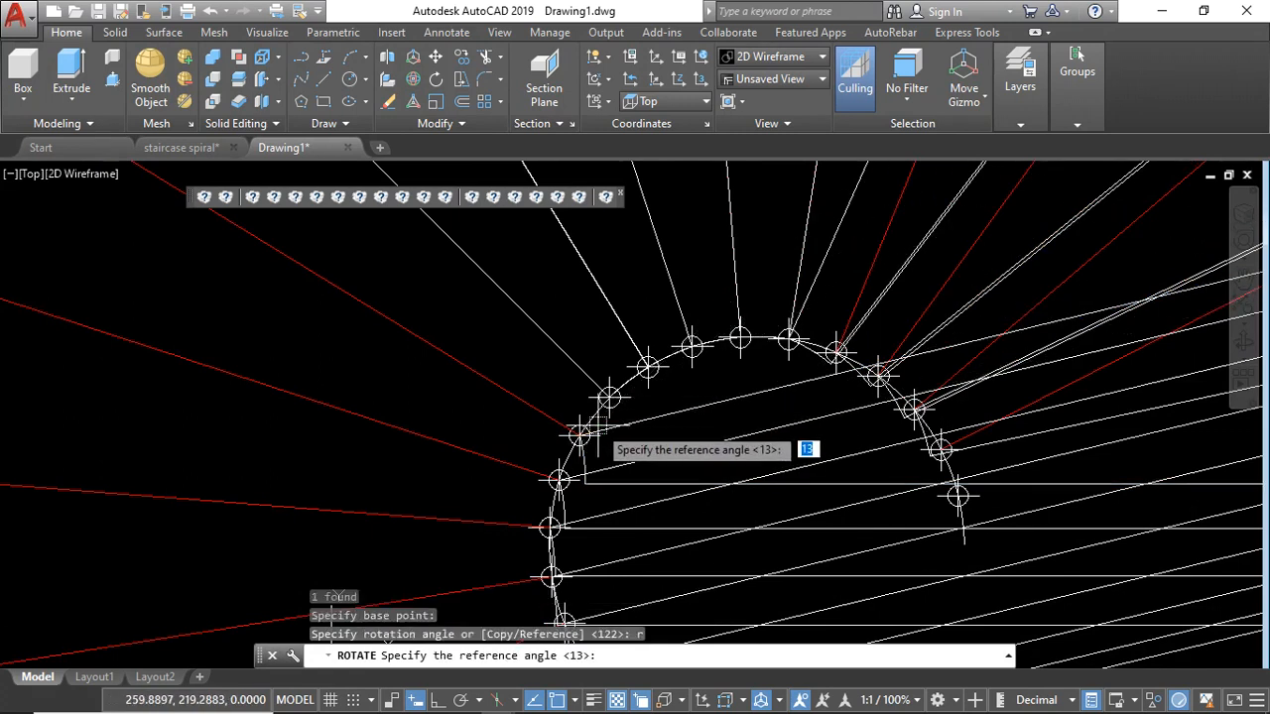
{"action": "left_click", "coordinate": [673, 415]}
{"action": "left_click", "coordinate": [527, 389]}
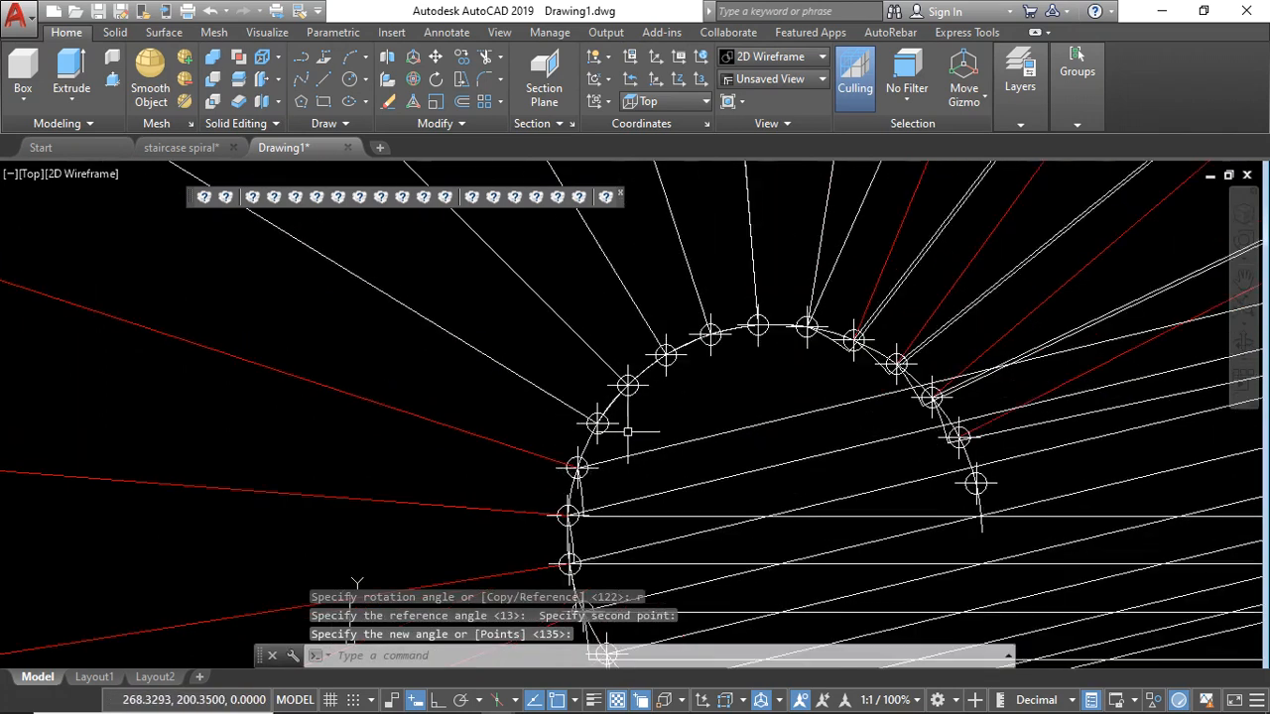
Step: Rotate the twelfth step solid about its inner helix corner, using the Reference option, to align its edge with its red radial line
{"action": "left_click", "coordinate": [636, 454]}
{"action": "type", "text": "RO"}
{"action": "key", "text": "Return"}
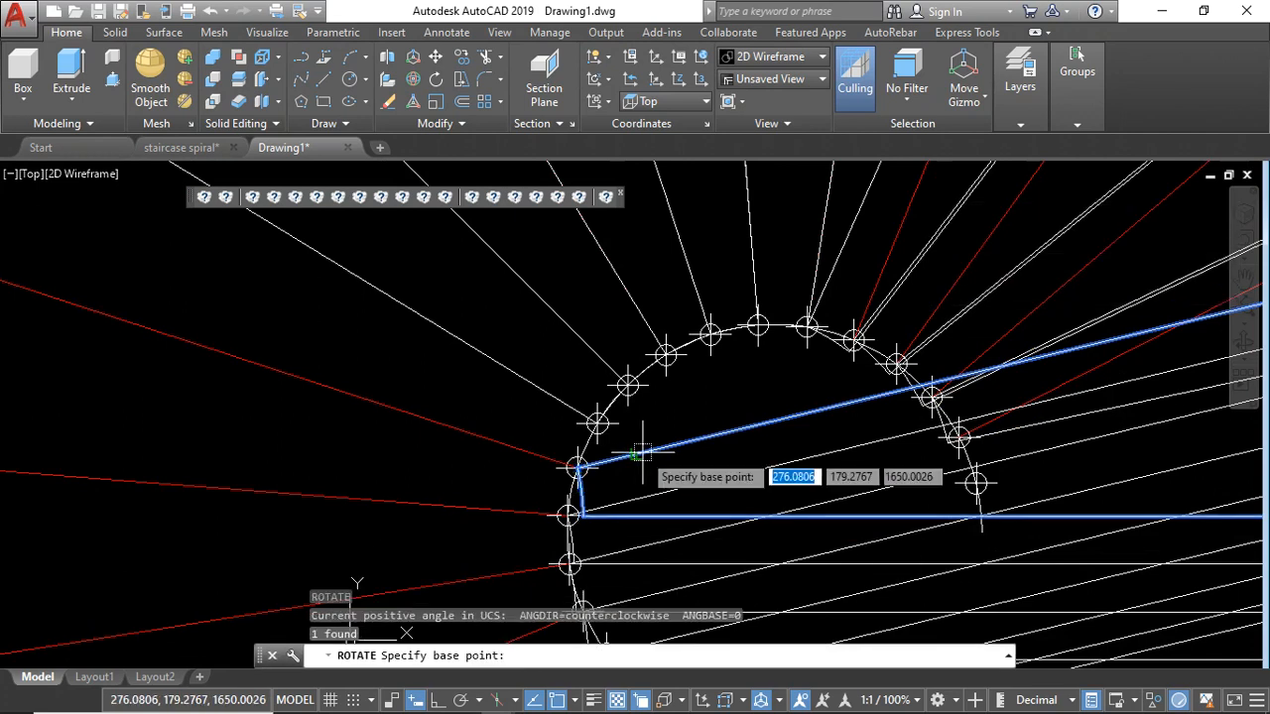
{"action": "left_click", "coordinate": [578, 467]}
{"action": "type", "text": "r"}
{"action": "key", "text": "Return"}
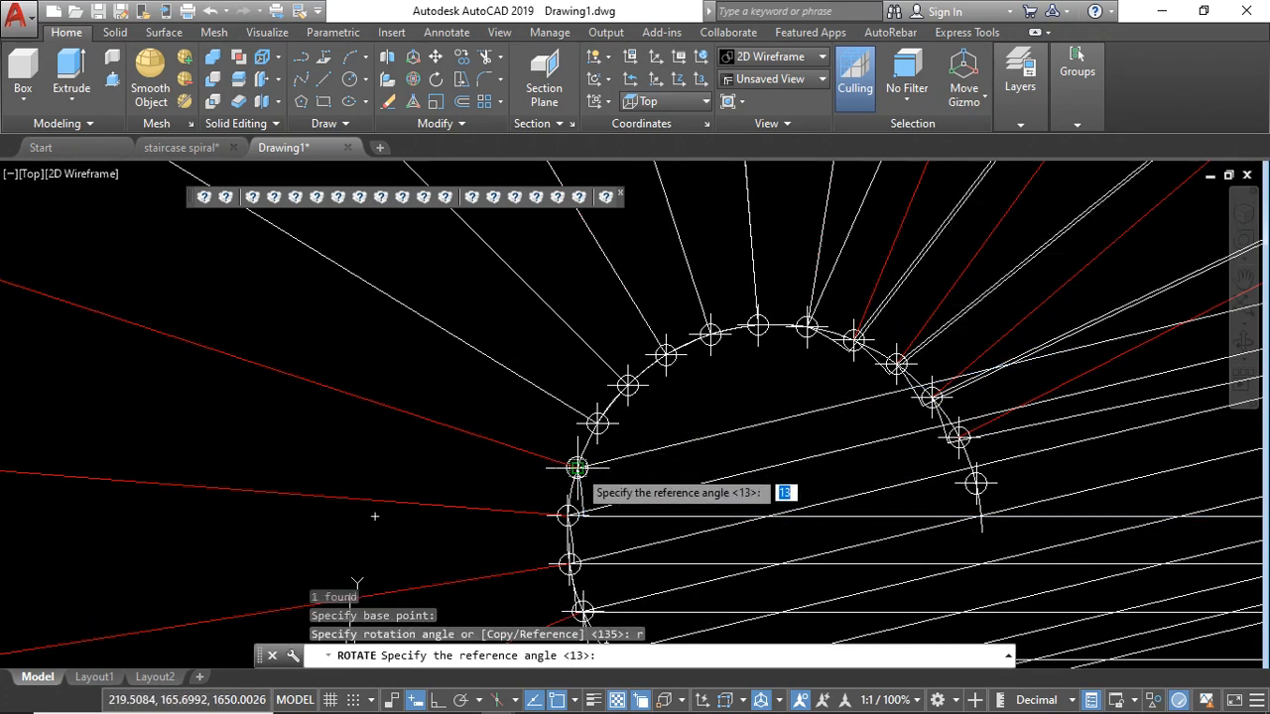
{"action": "left_click", "coordinate": [578, 467]}
{"action": "left_click", "coordinate": [687, 443]}
{"action": "left_click", "coordinate": [525, 449]}
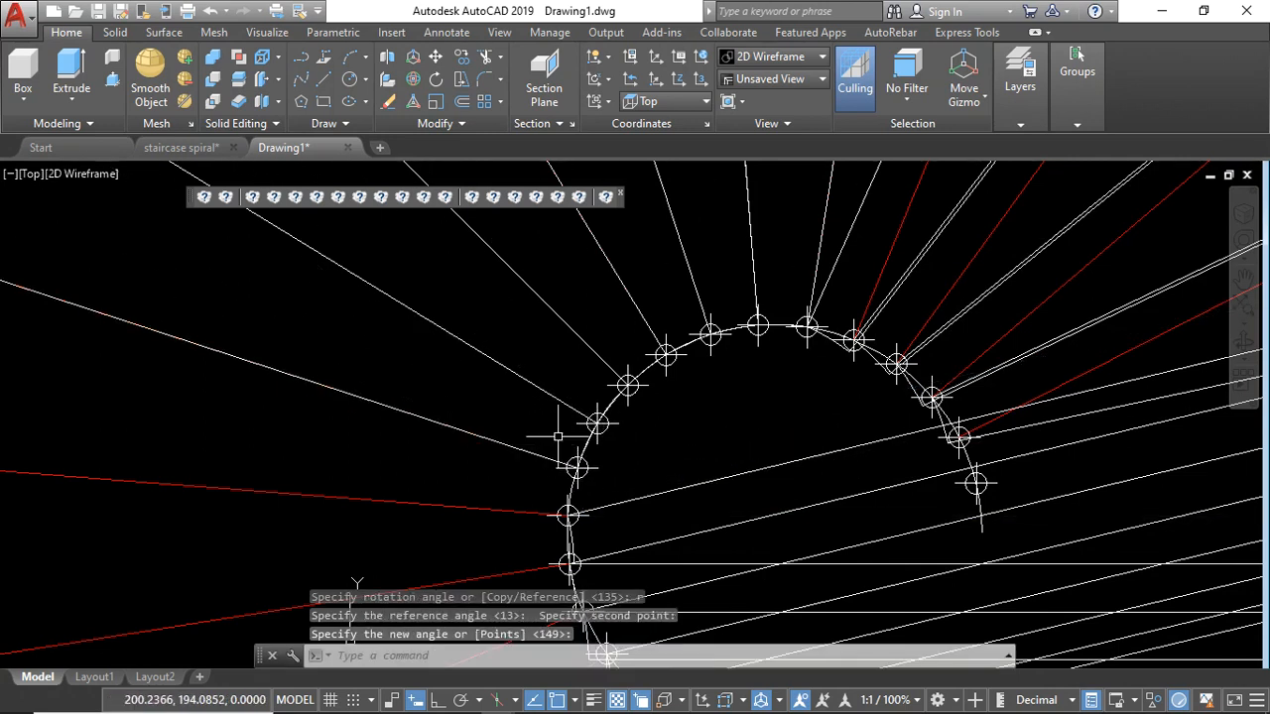
Step: Rotate the thirteenth step solid about its inner helix corner, using the Reference option, to align its edge with its red radial line
{"action": "scroll", "coordinate": [595, 437], "scroll_direction": "down", "scroll_amount": 4}
{"action": "left_click", "coordinate": [655, 438]}
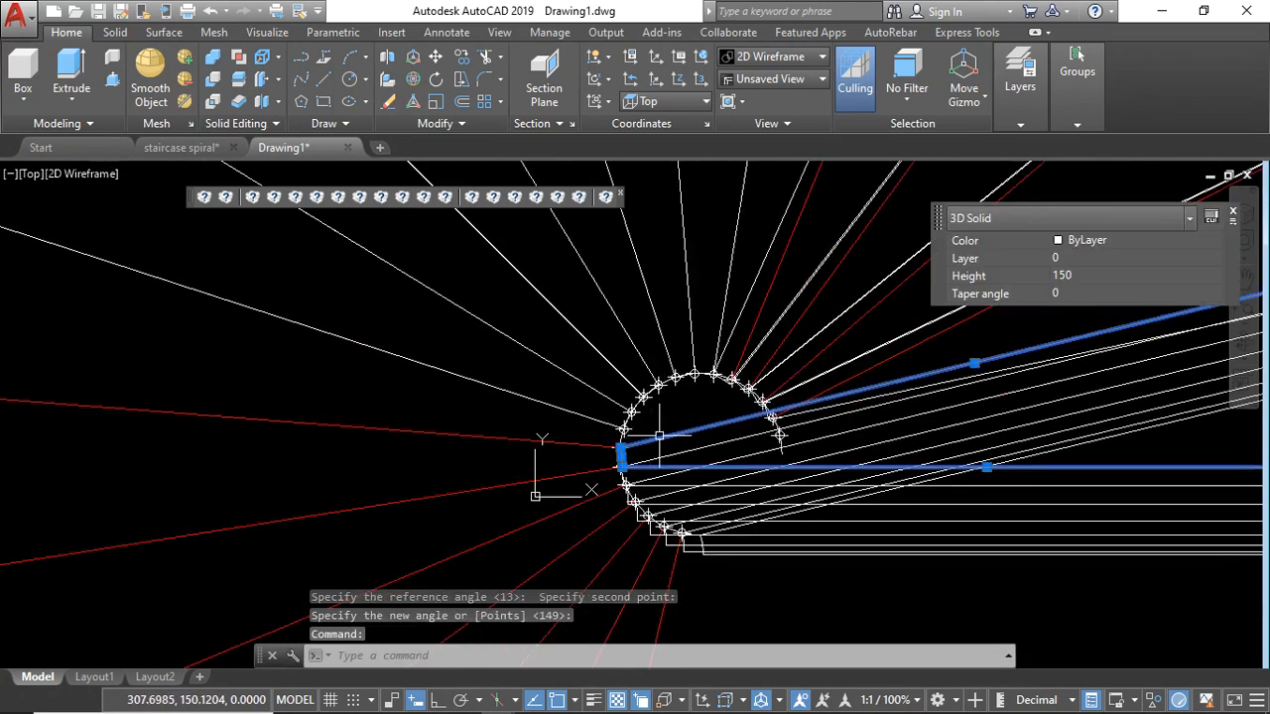
{"action": "key", "text": "Return"}
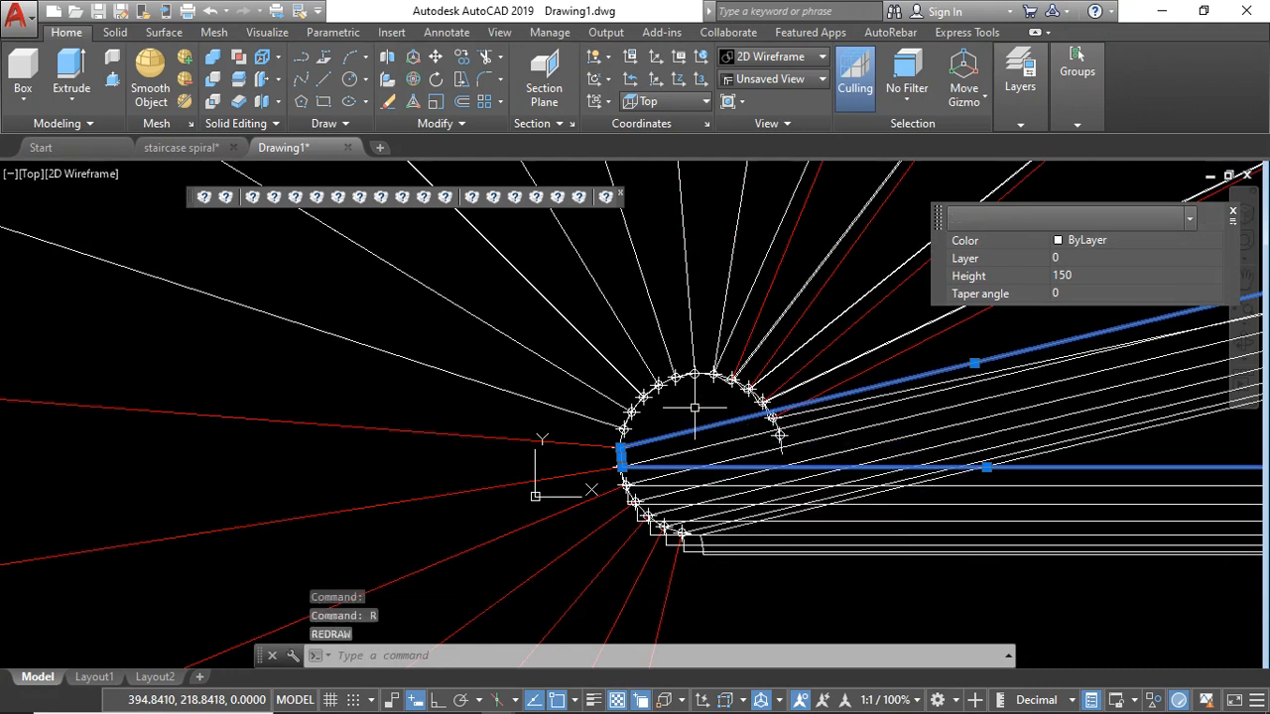
{"action": "scroll", "coordinate": [631, 446], "scroll_direction": "up", "scroll_amount": 5}
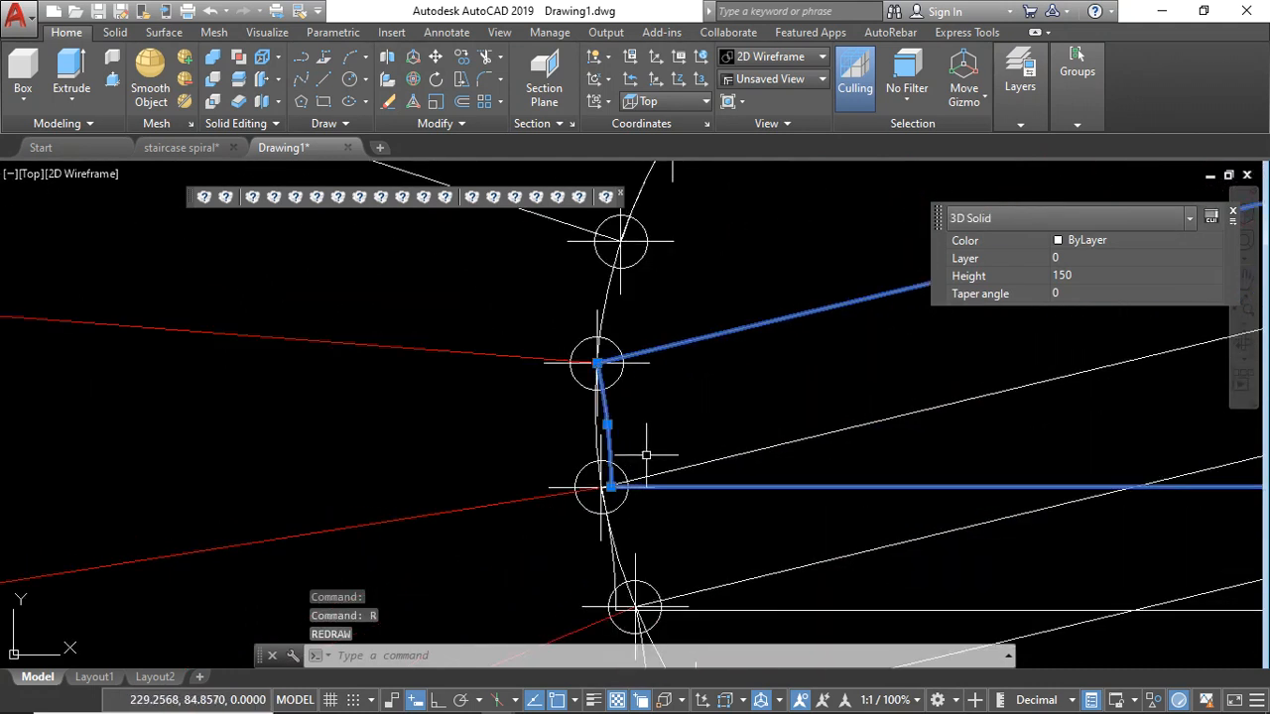
{"action": "left_click", "coordinate": [433, 86]}
{"action": "left_click", "coordinate": [596, 363]}
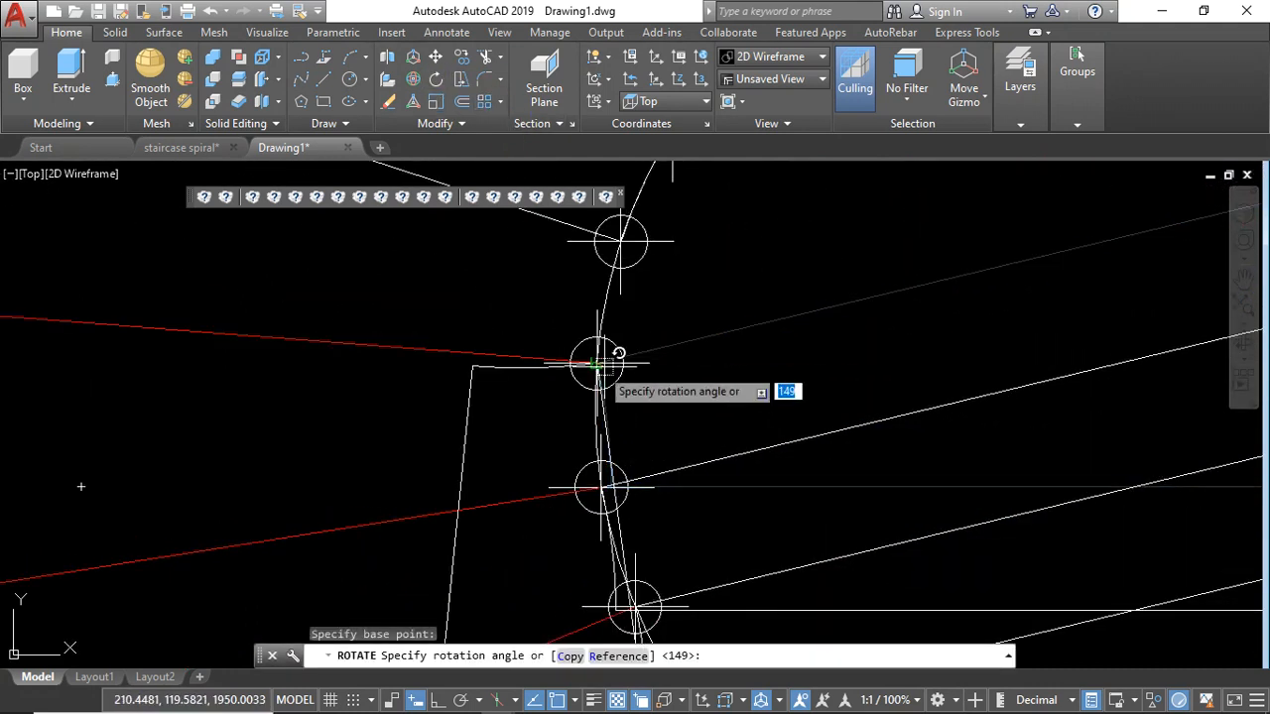
{"action": "type", "text": "r"}
{"action": "key", "text": "Return"}
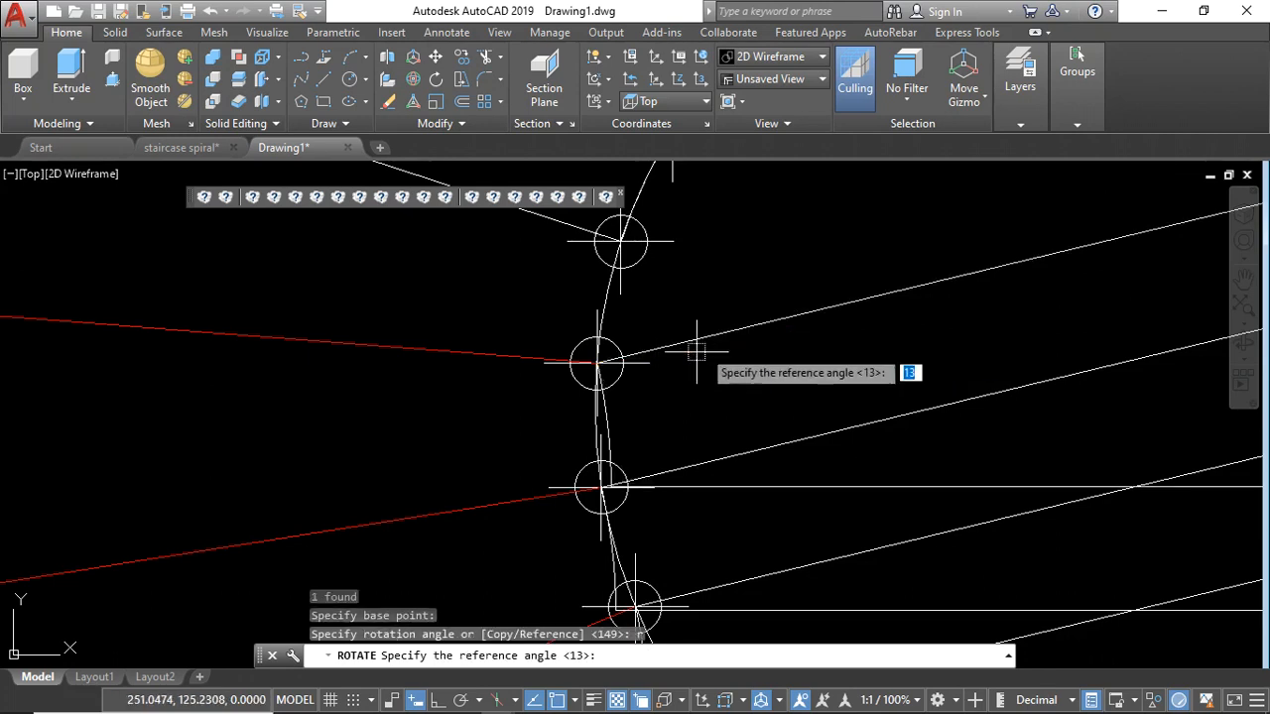
{"action": "left_click", "coordinate": [597, 363]}
{"action": "left_click", "coordinate": [759, 320]}
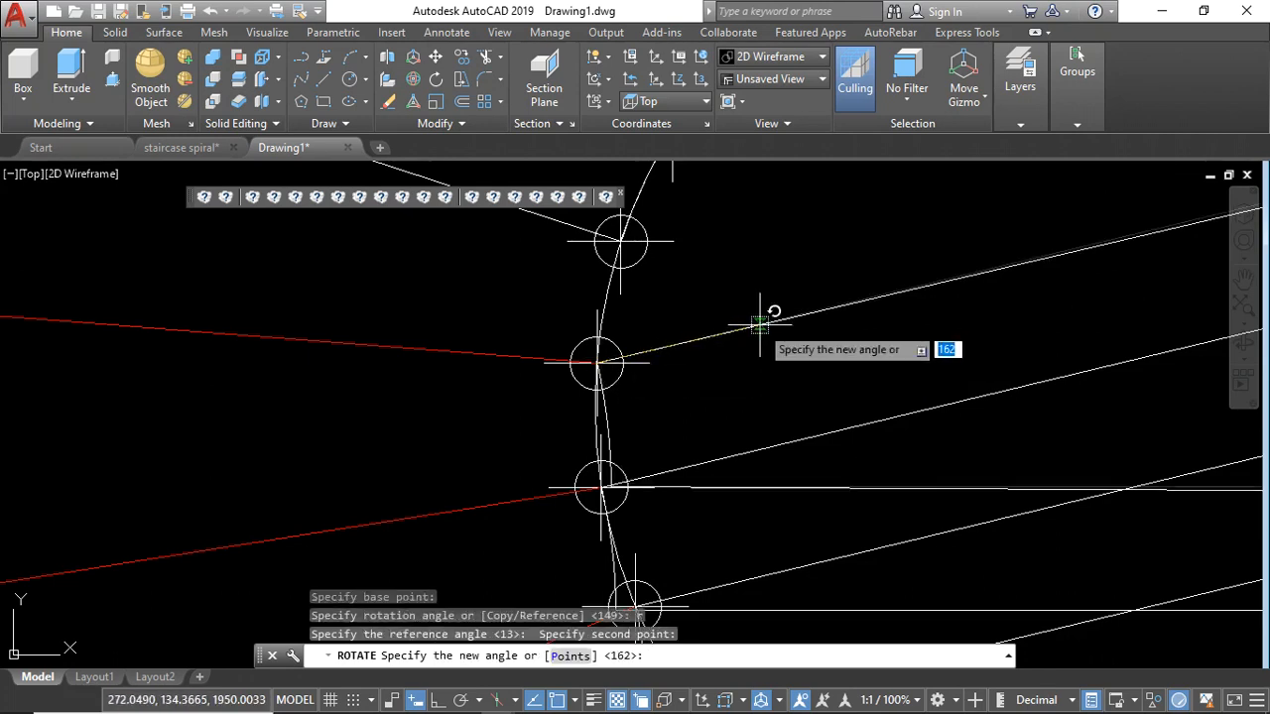
Step: Rotate the fourteenth step solid about its inner helix corner, using the Reference option, to align its edge with its red radial line
{"action": "scroll", "coordinate": [601, 372], "scroll_direction": "down", "scroll_amount": 4}
{"action": "scroll", "coordinate": [695, 411], "scroll_direction": "up", "scroll_amount": 4}
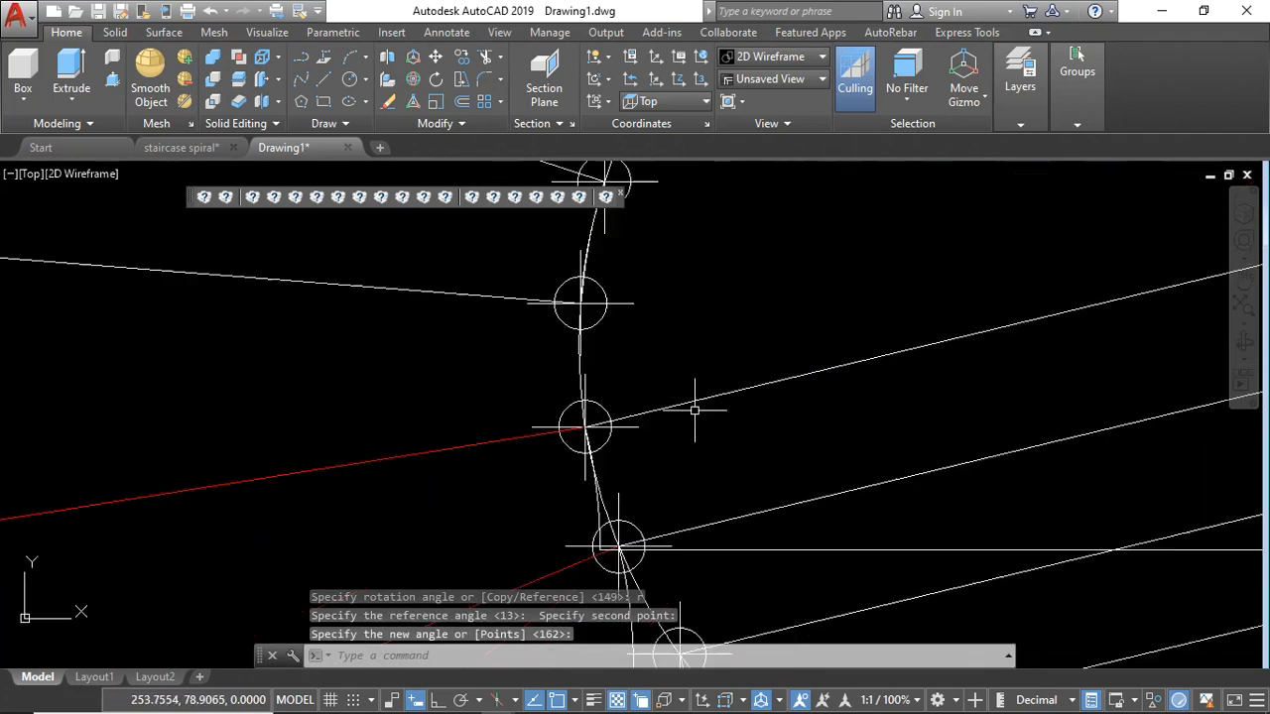
{"action": "left_click", "coordinate": [700, 400]}
{"action": "type", "text": "R"}
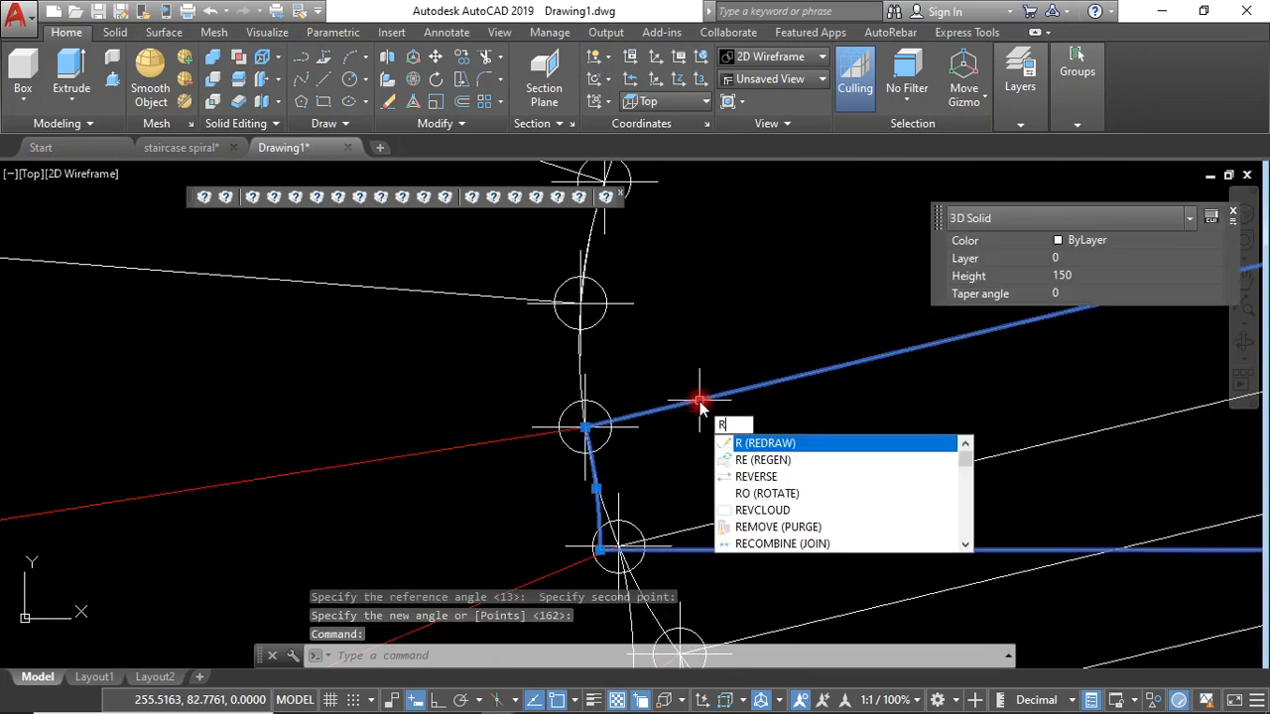
{"action": "key", "text": "Return"}
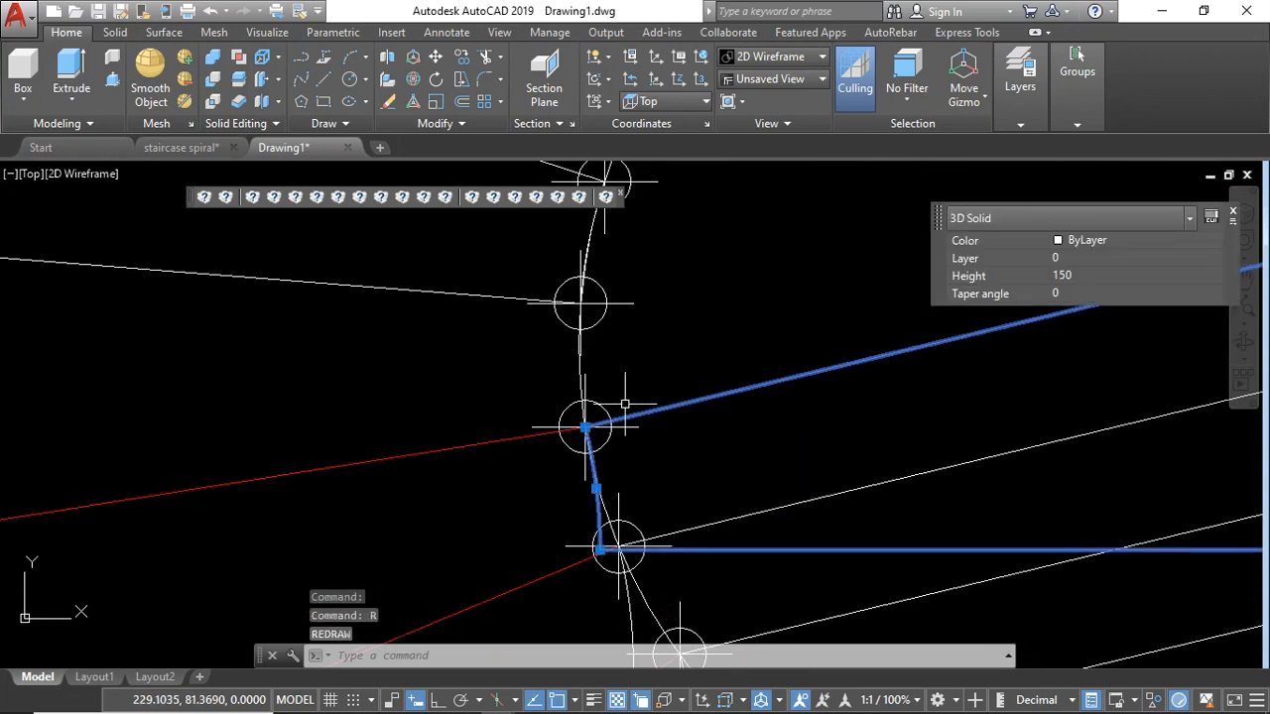
{"action": "left_click", "coordinate": [437, 81]}
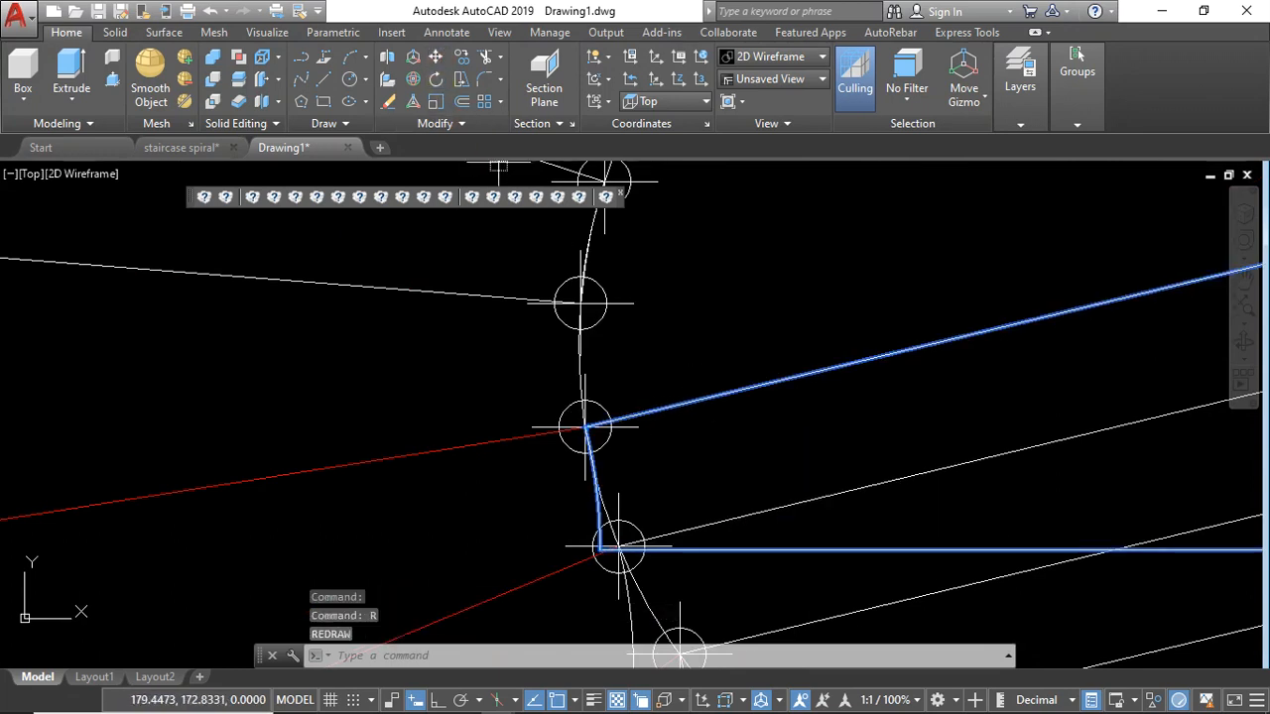
{"action": "left_click", "coordinate": [586, 426]}
{"action": "type", "text": "r"}
{"action": "key", "text": "Return"}
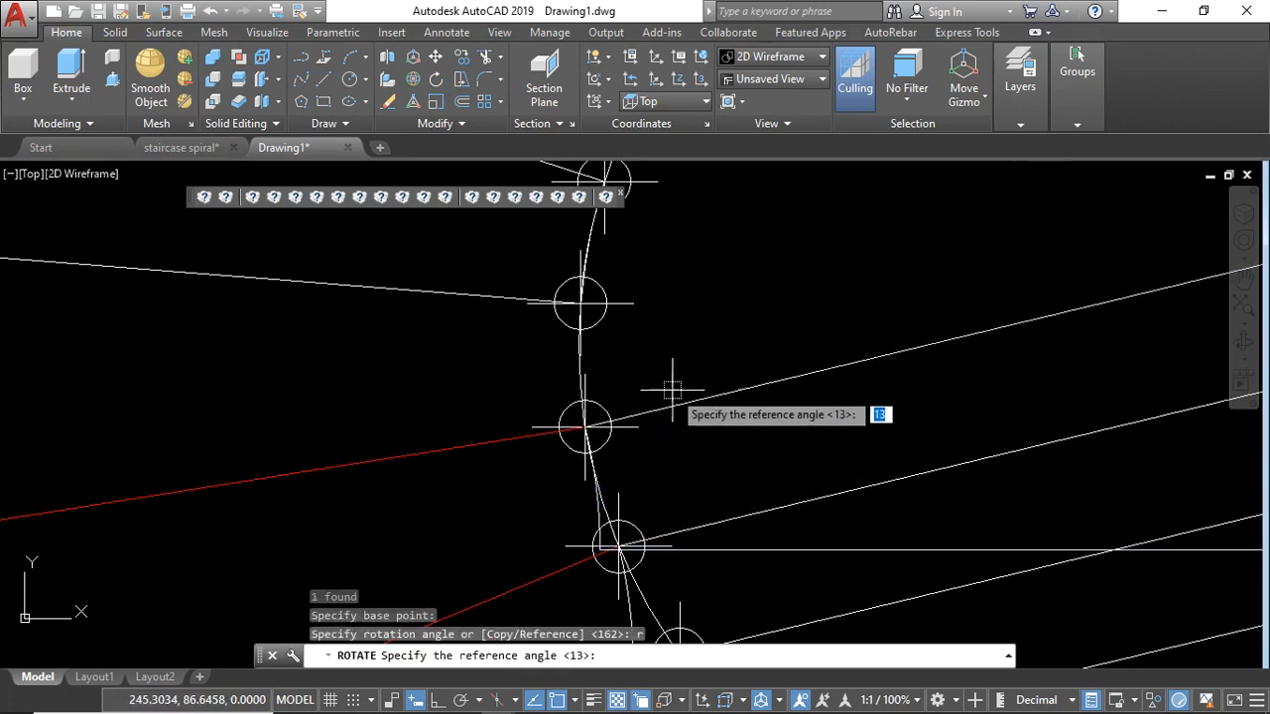
{"action": "left_click", "coordinate": [585, 426]}
{"action": "left_click", "coordinate": [771, 367]}
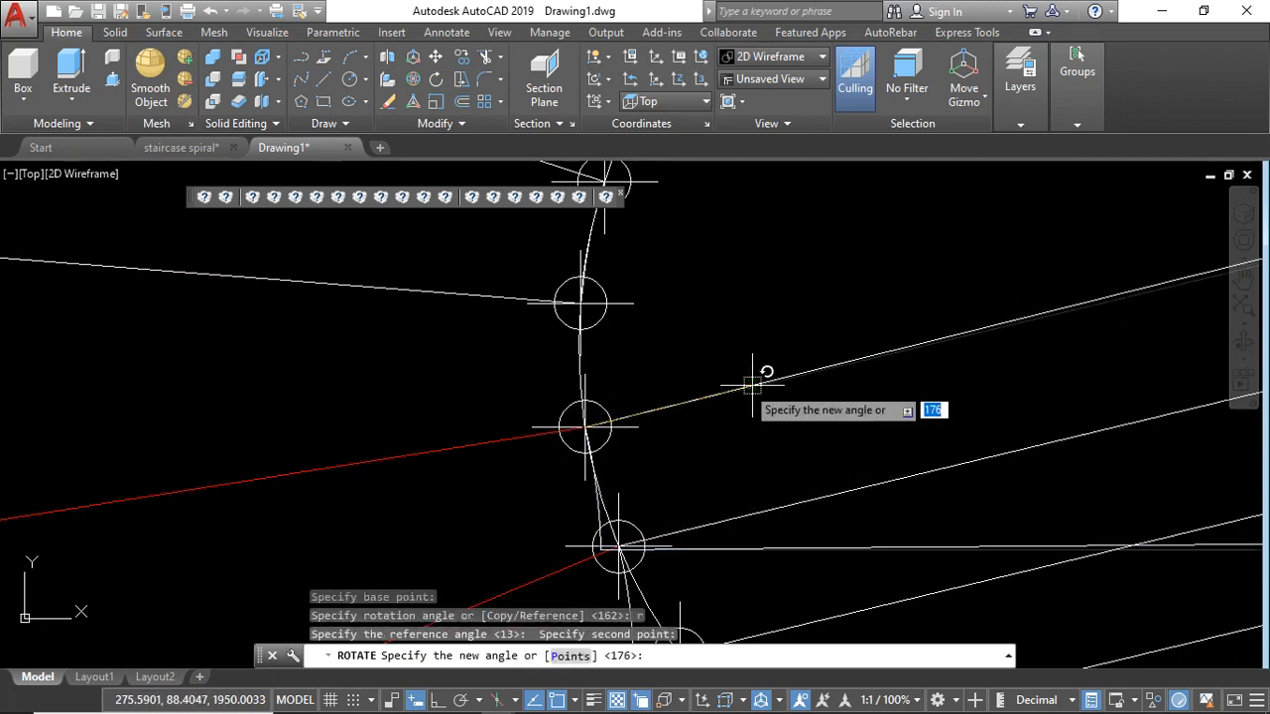
{"action": "left_click", "coordinate": [530, 405]}
Step: Rotate the fifteenth step solid about its inner helix corner, using the Reference option, to align its edge with its red radial line
{"action": "scroll", "coordinate": [656, 407], "scroll_direction": "down", "scroll_amount": 5}
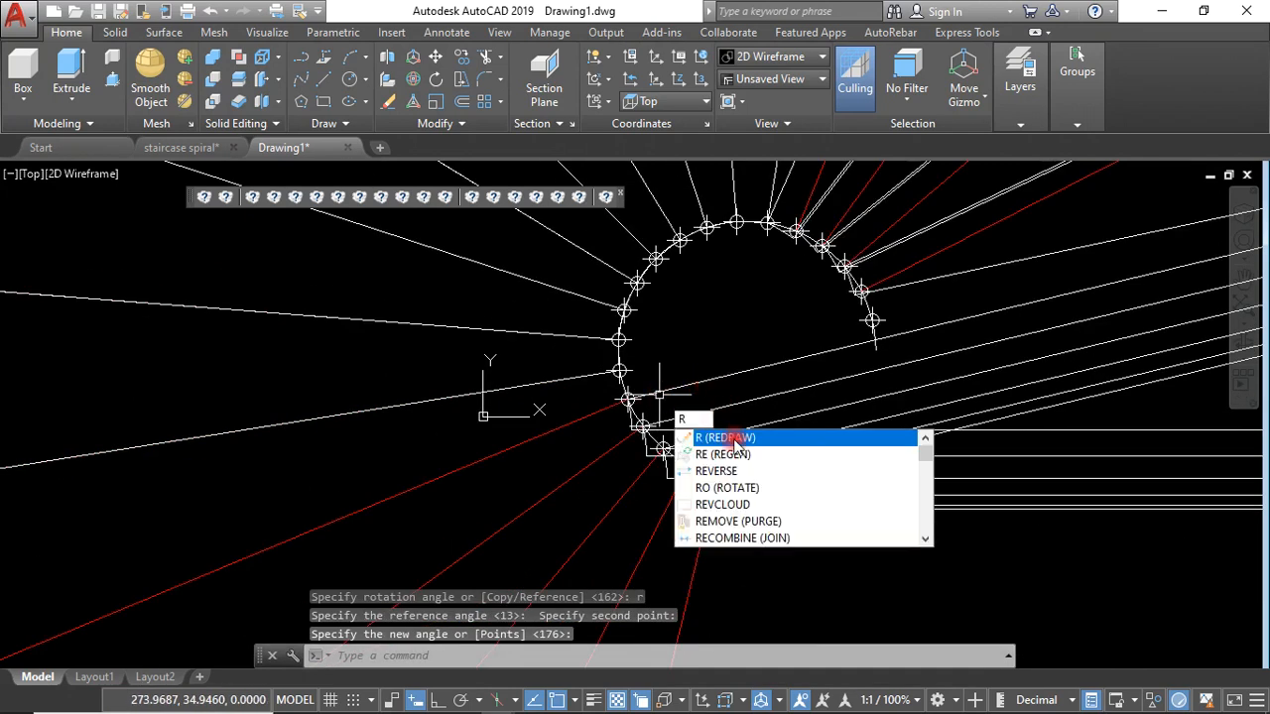
{"action": "key", "text": "Return"}
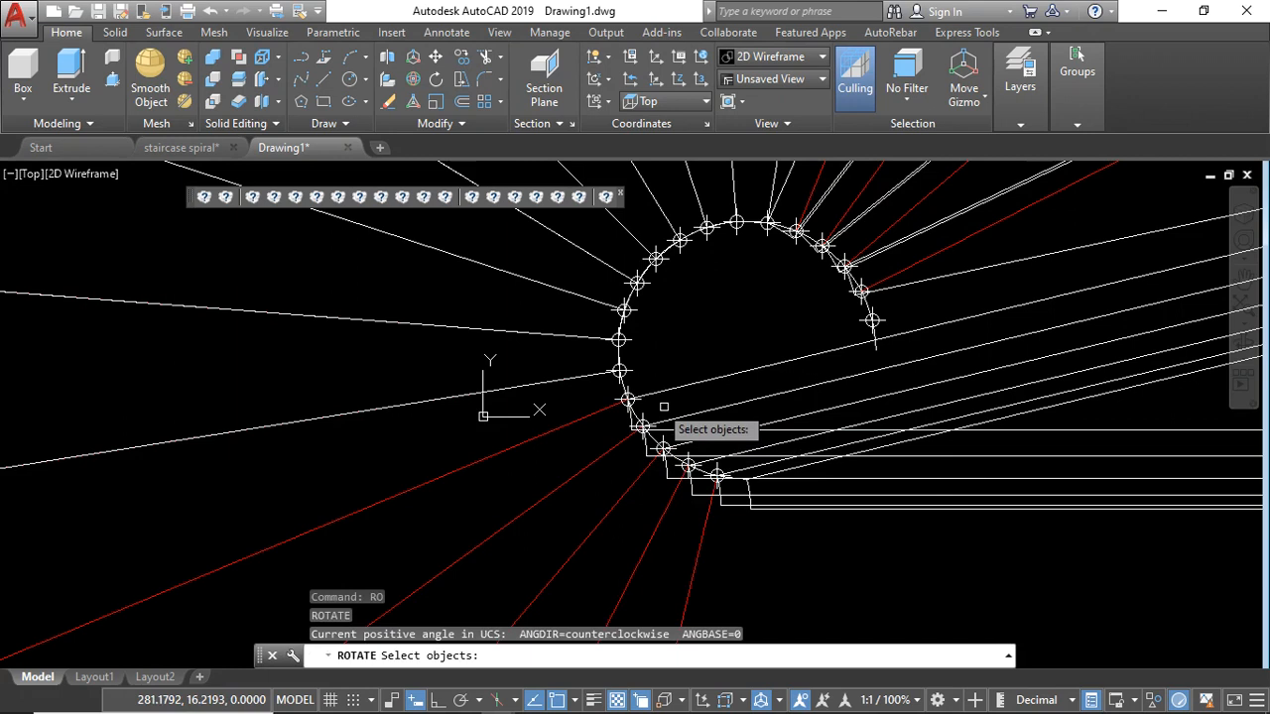
{"action": "left_click", "coordinate": [652, 392]}
{"action": "key", "text": "Return"}
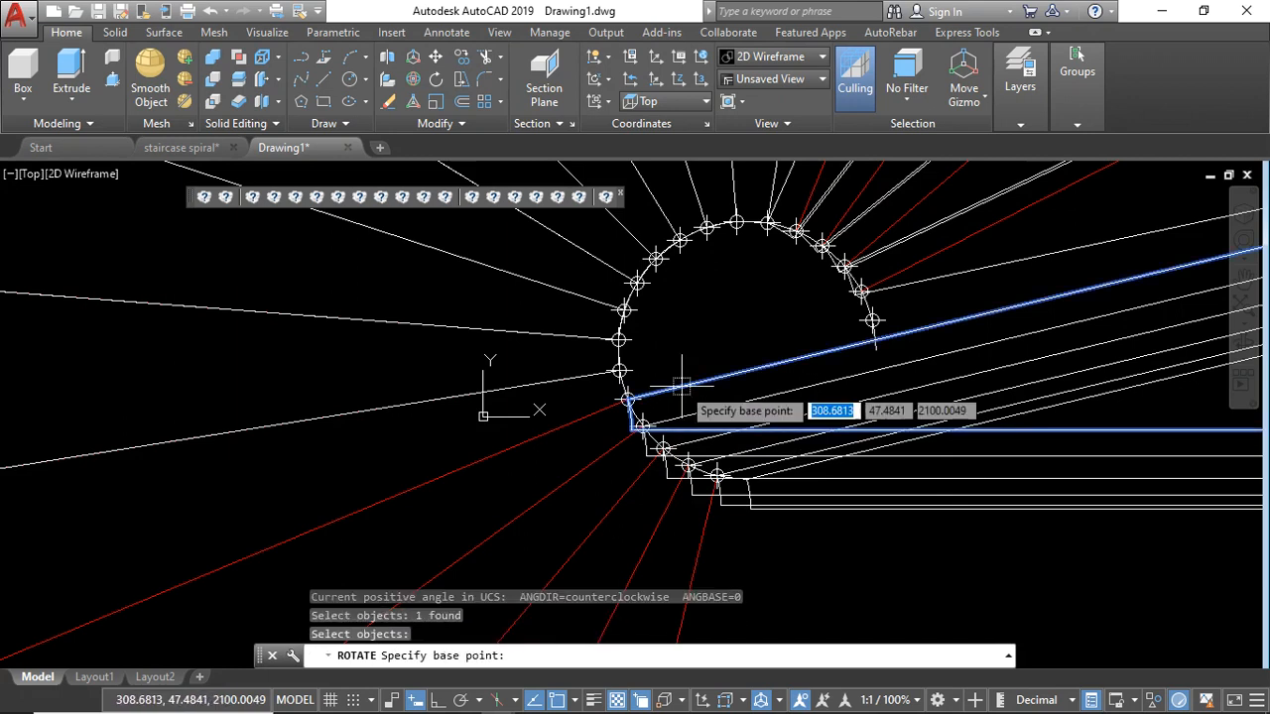
{"action": "left_click", "coordinate": [628, 399]}
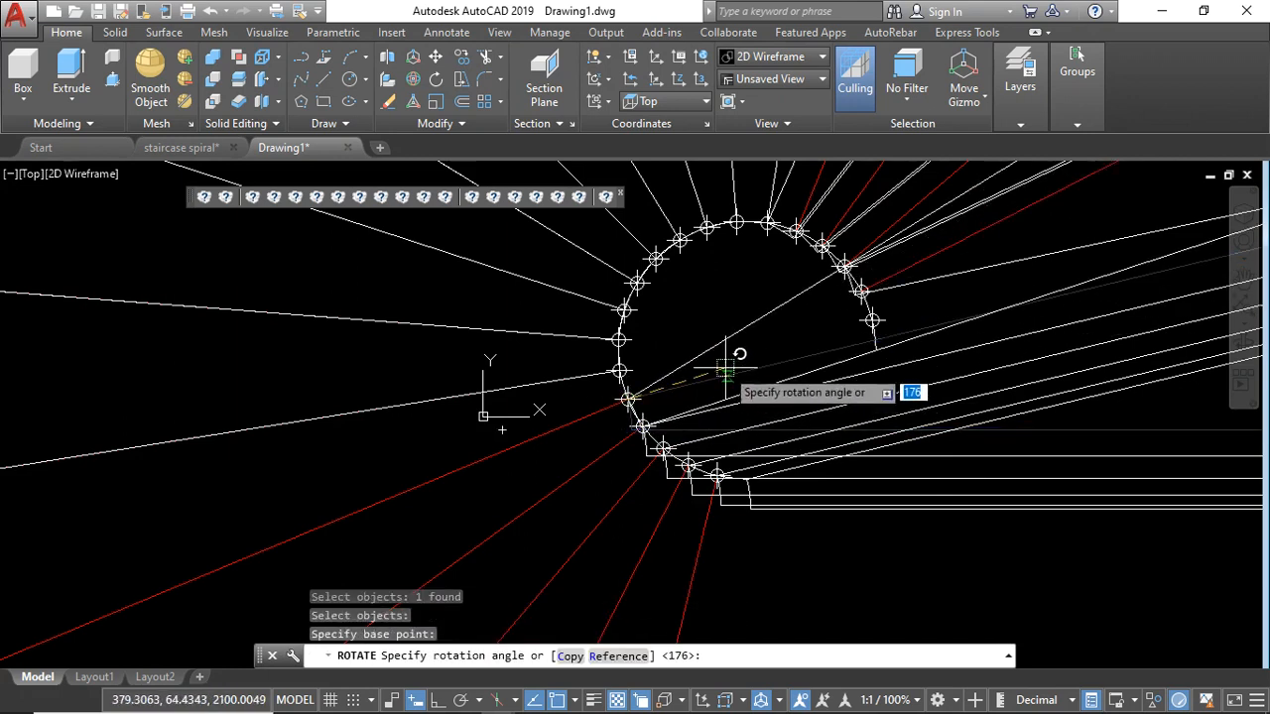
{"action": "type", "text": "r"}
{"action": "key", "text": "Return"}
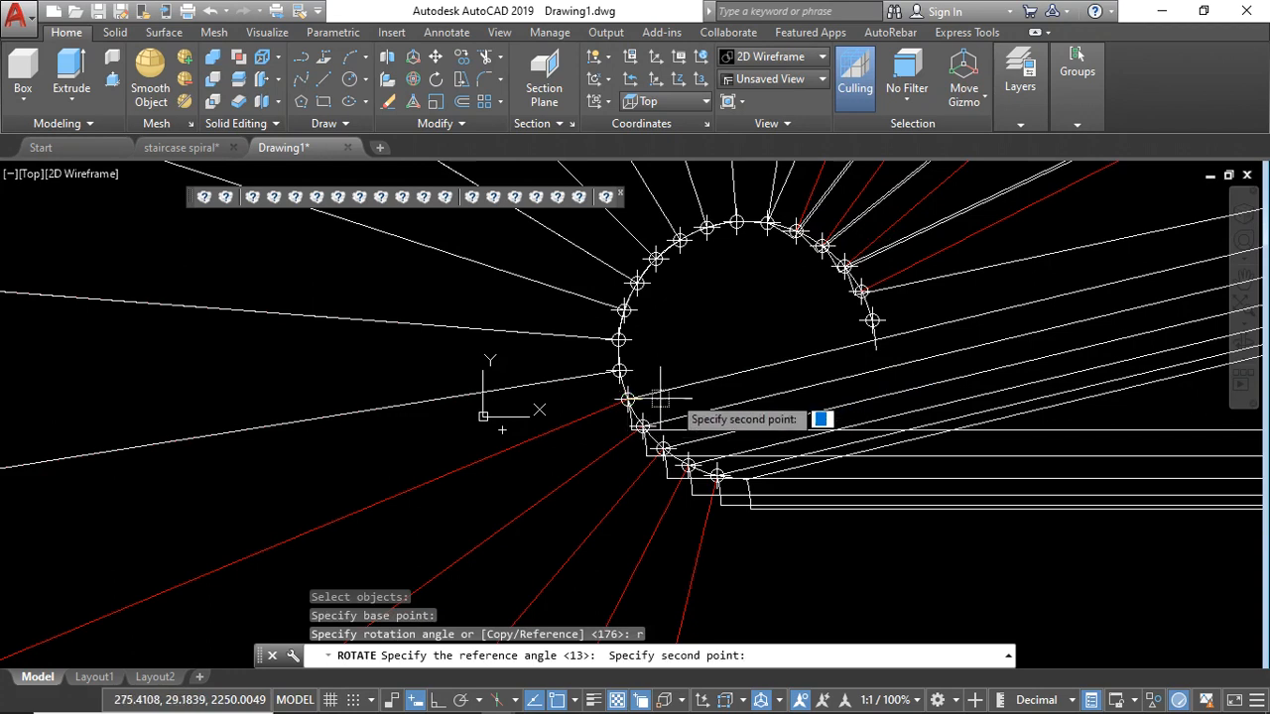
{"action": "left_click", "coordinate": [728, 376]}
{"action": "left_click", "coordinate": [578, 419]}
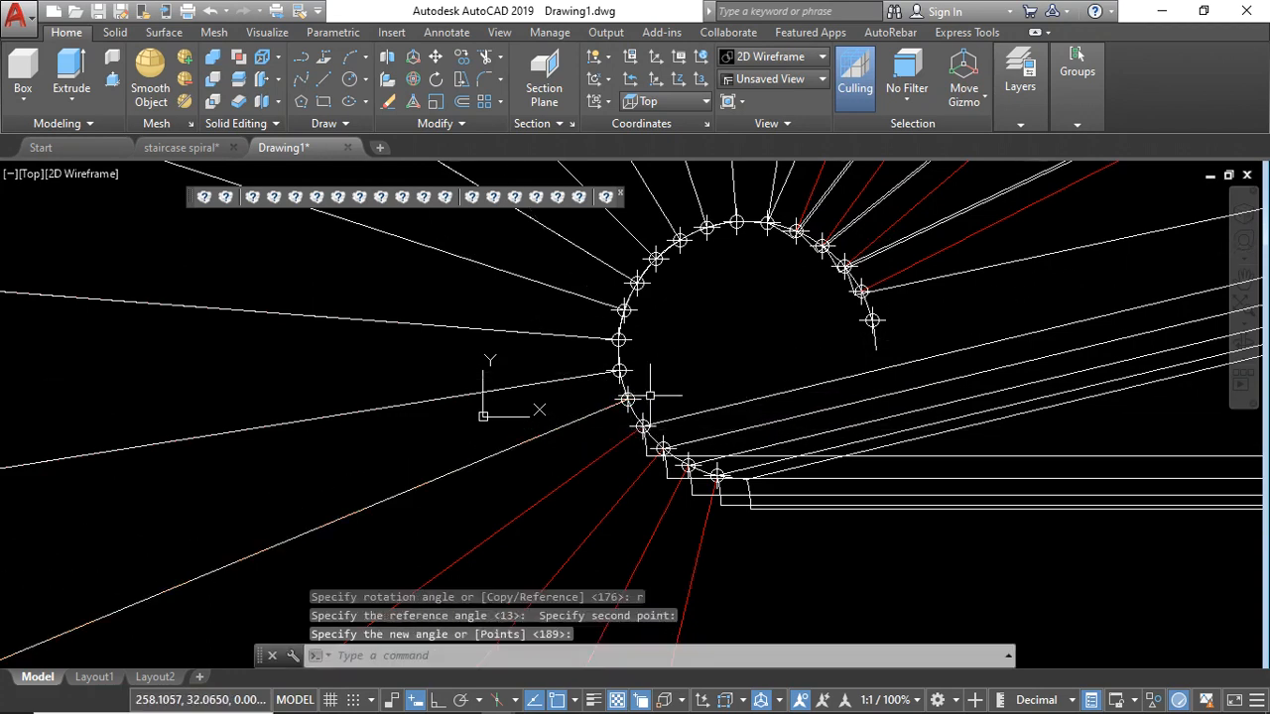
Step: Rotate the sixteenth step solid about its inner helix corner, using the Reference option, to align its edge with its red radial line
{"action": "scroll", "coordinate": [645, 382], "scroll_direction": "down", "scroll_amount": 2}
{"action": "left_click", "coordinate": [673, 396]}
{"action": "type", "text": "ro"}
{"action": "key", "text": "Return"}
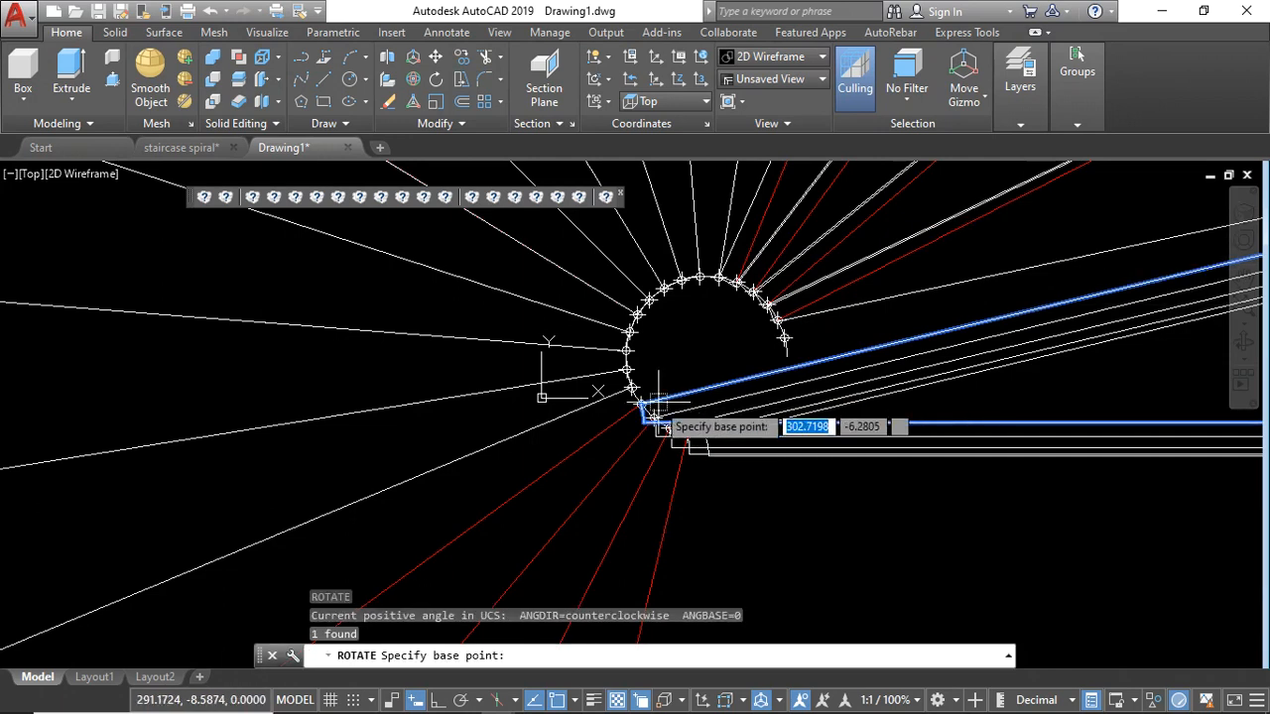
{"action": "scroll", "coordinate": [642, 405], "scroll_direction": "up", "scroll_amount": 3}
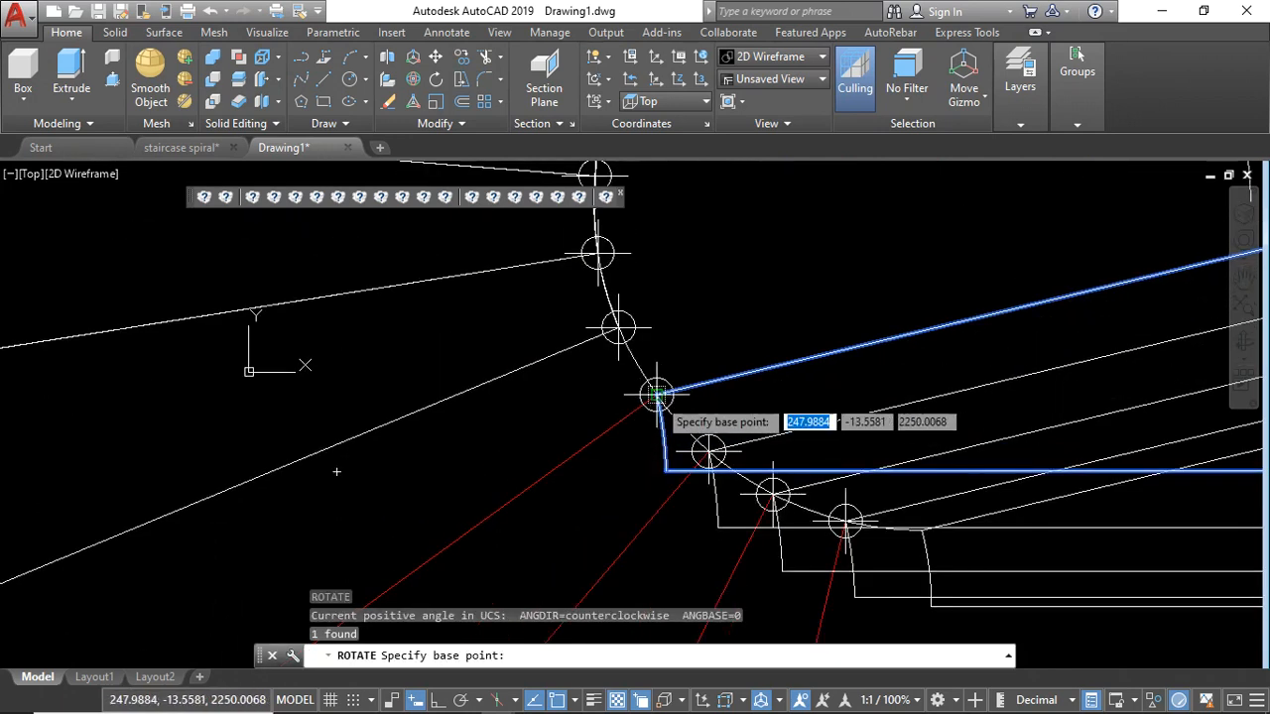
{"action": "left_click", "coordinate": [657, 396]}
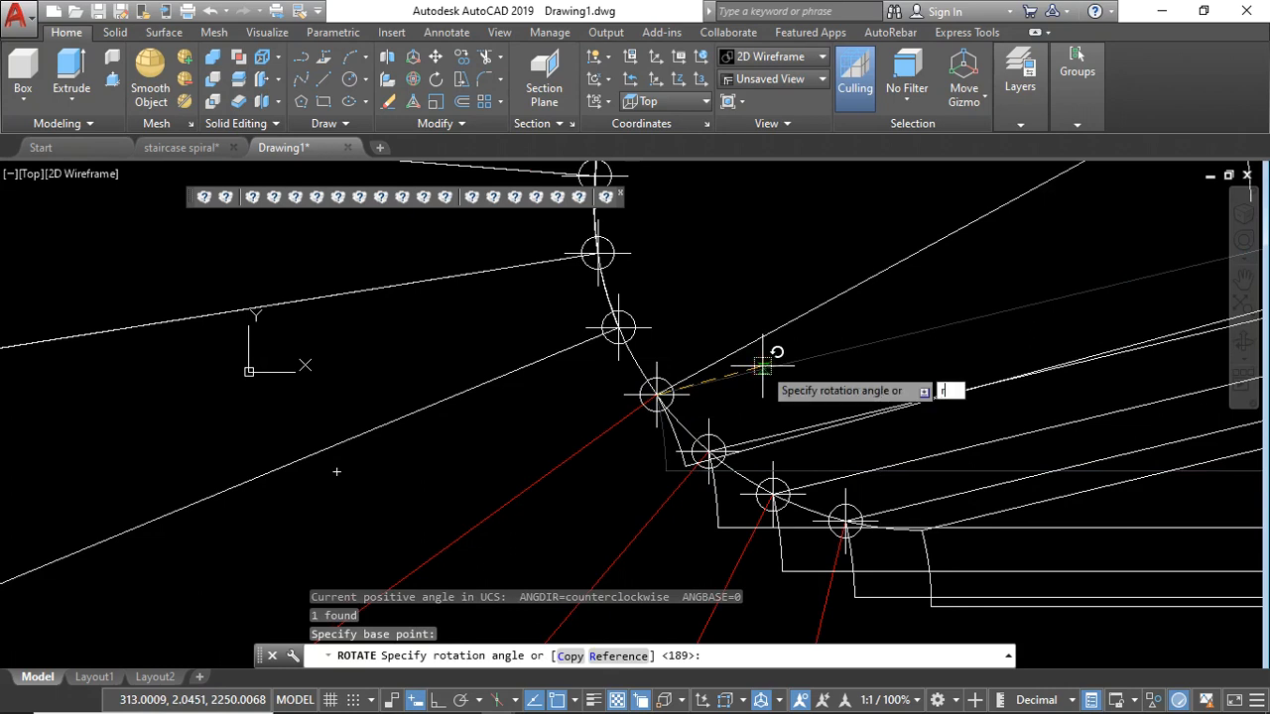
{"action": "type", "text": "r"}
{"action": "key", "text": "Return"}
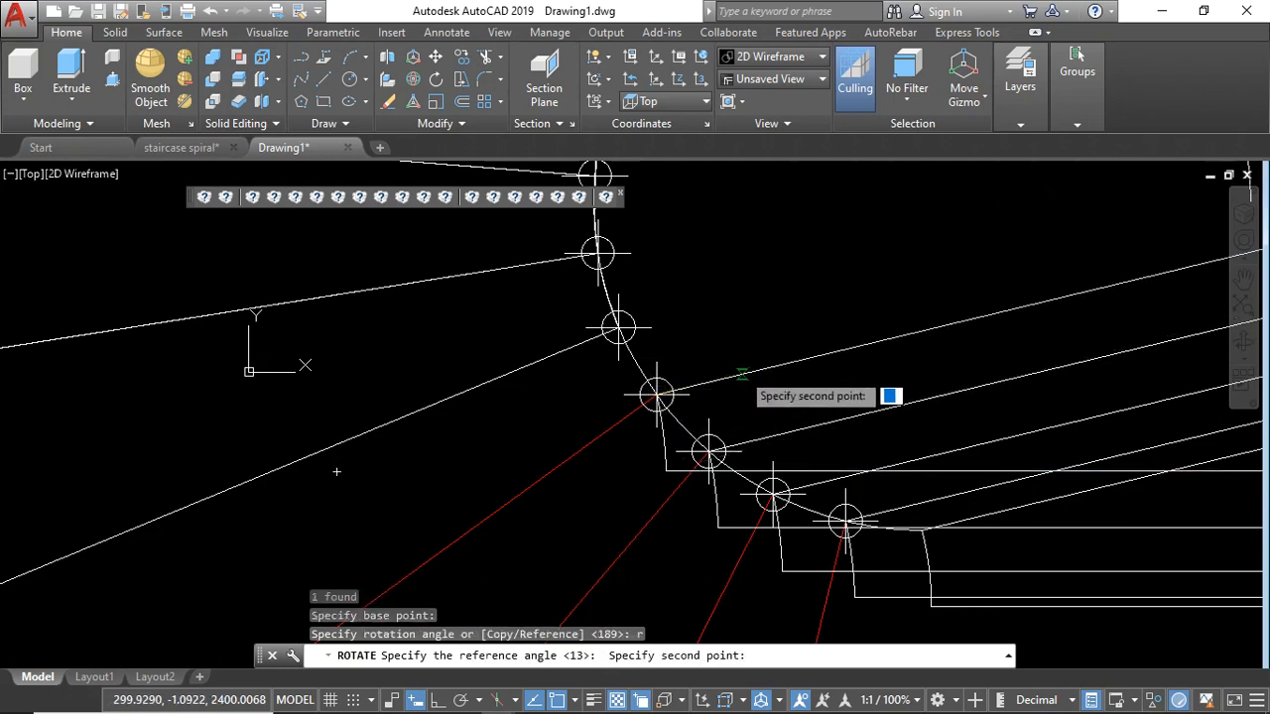
{"action": "left_click", "coordinate": [745, 374]}
{"action": "left_click", "coordinate": [606, 427]}
Step: Rotate the seventeenth step solid about its inner helix corner, using the Reference option, to align its edge with its red radial line
{"action": "scroll", "coordinate": [646, 392], "scroll_direction": "down", "scroll_amount": 4}
{"action": "scroll", "coordinate": [690, 424], "scroll_direction": "up", "scroll_amount": 2}
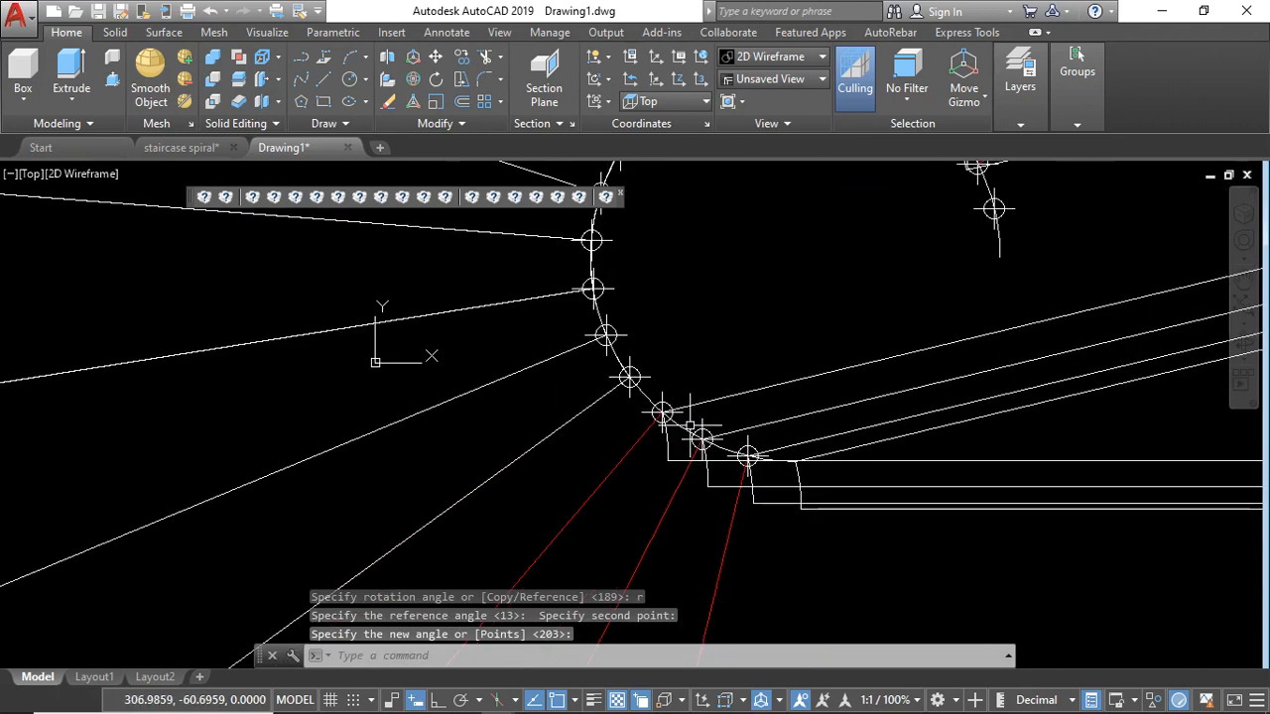
{"action": "type", "text": "r"}
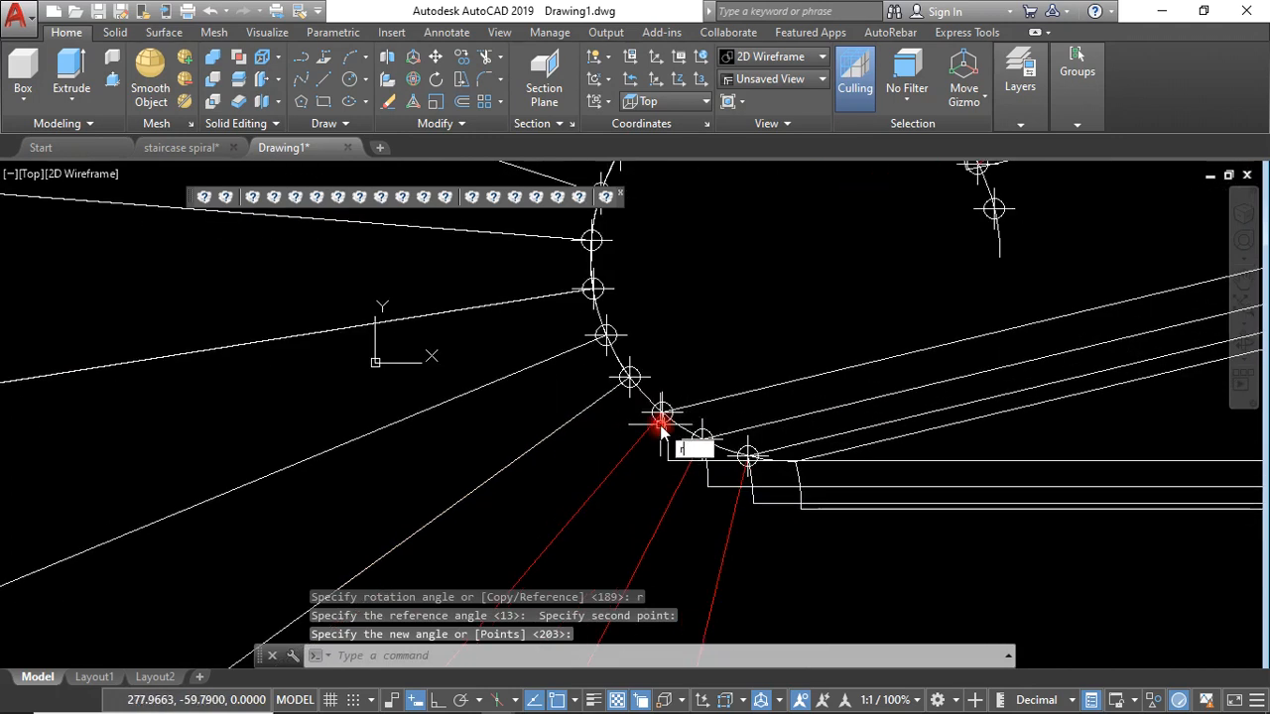
{"action": "type", "text": "o"}
{"action": "key", "text": "Return"}
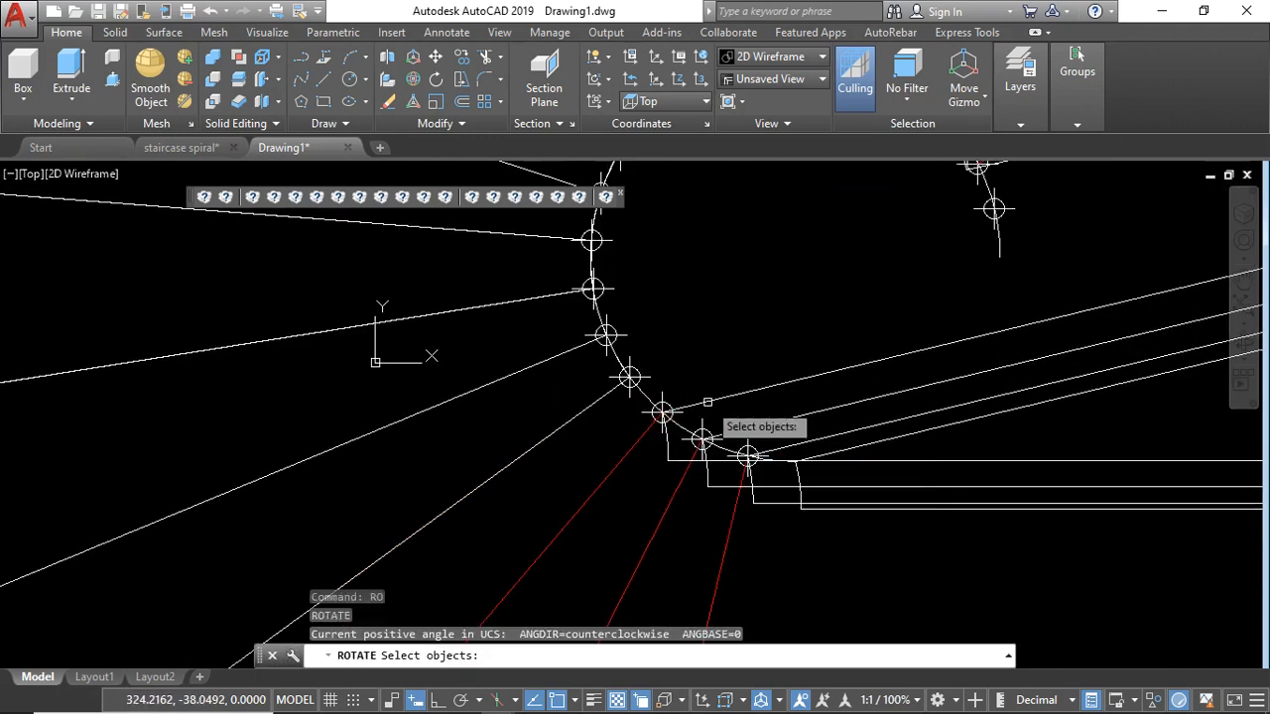
{"action": "left_click", "coordinate": [707, 402]}
{"action": "key", "text": "Return"}
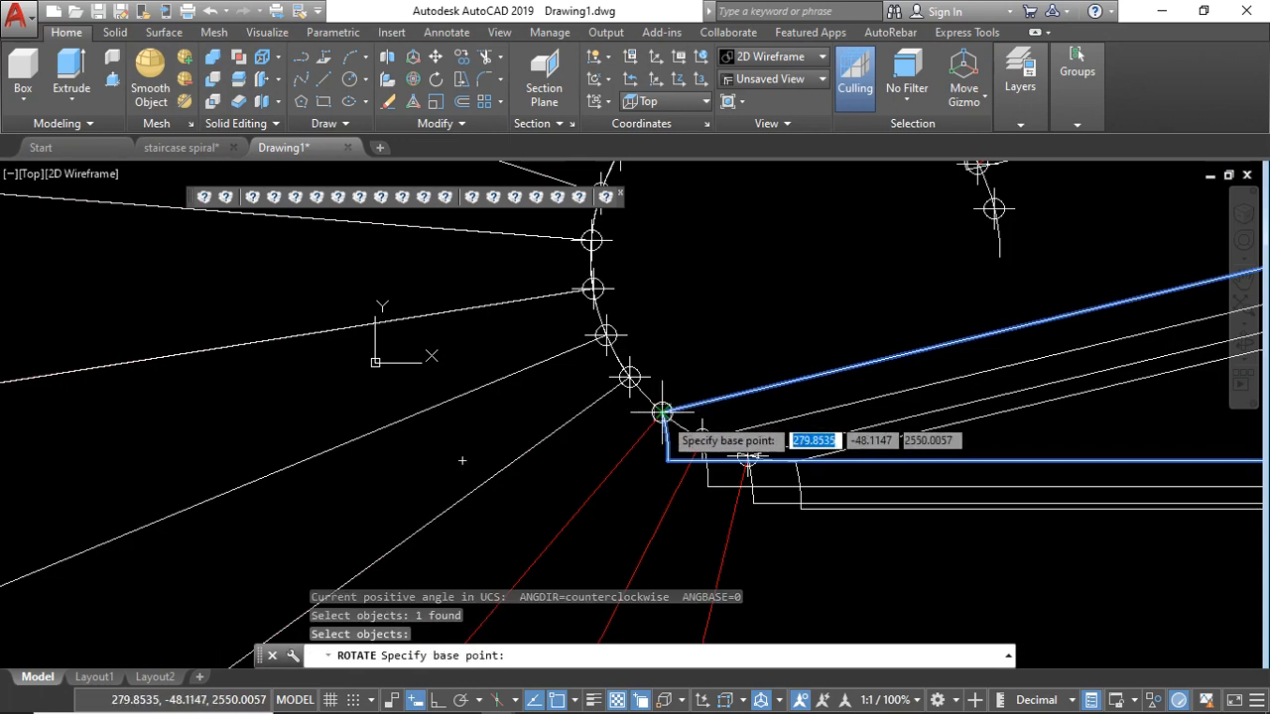
{"action": "left_click", "coordinate": [662, 411]}
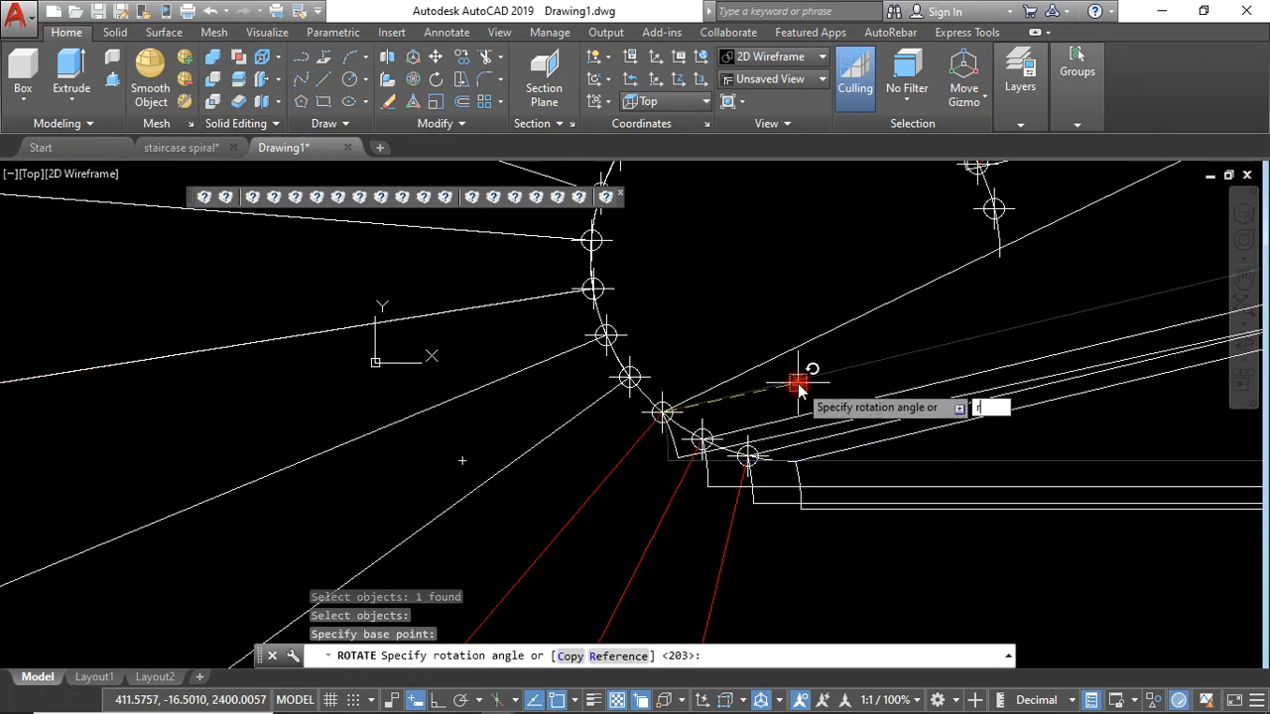
{"action": "type", "text": "r"}
{"action": "key", "text": "Return"}
{"action": "left_click", "coordinate": [662, 412]}
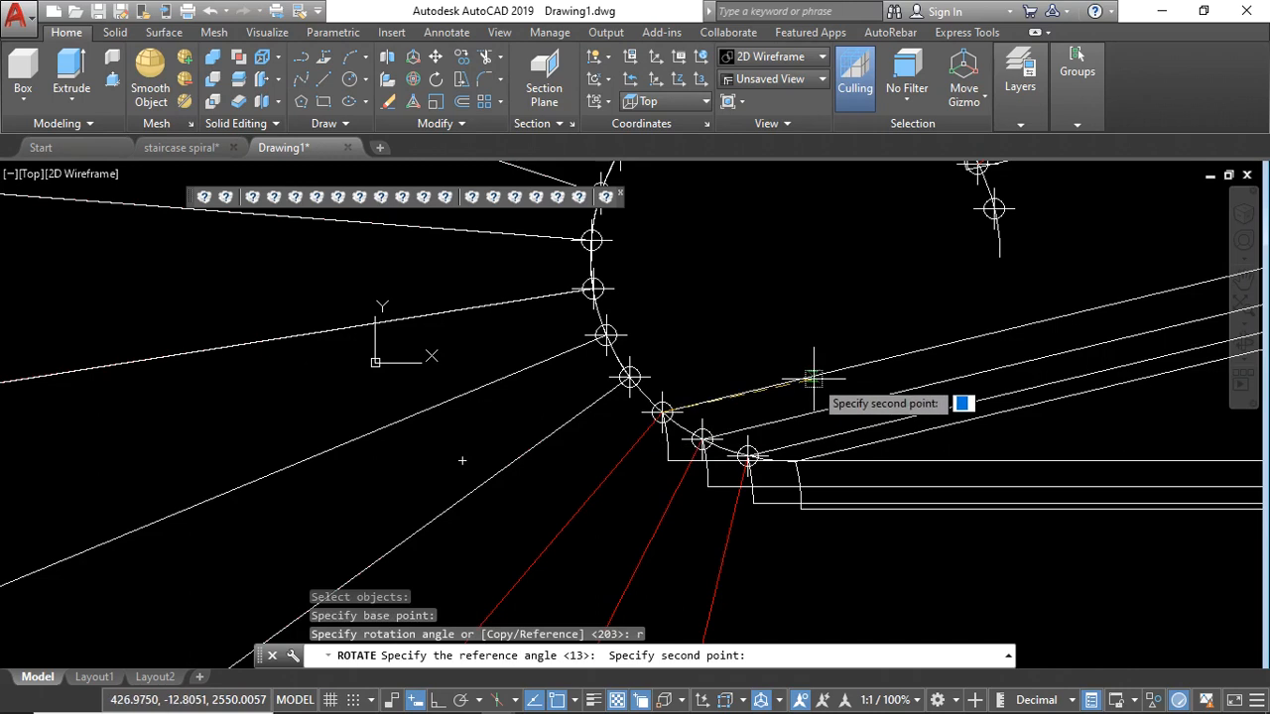
{"action": "left_click", "coordinate": [814, 376]}
{"action": "left_click", "coordinate": [665, 433]}
Step: Rotate the eighteenth step solid about its inner helix corner, using the Reference option, to align its edge with its red radial line
{"action": "scroll", "coordinate": [664, 434], "scroll_direction": "down", "scroll_amount": 3}
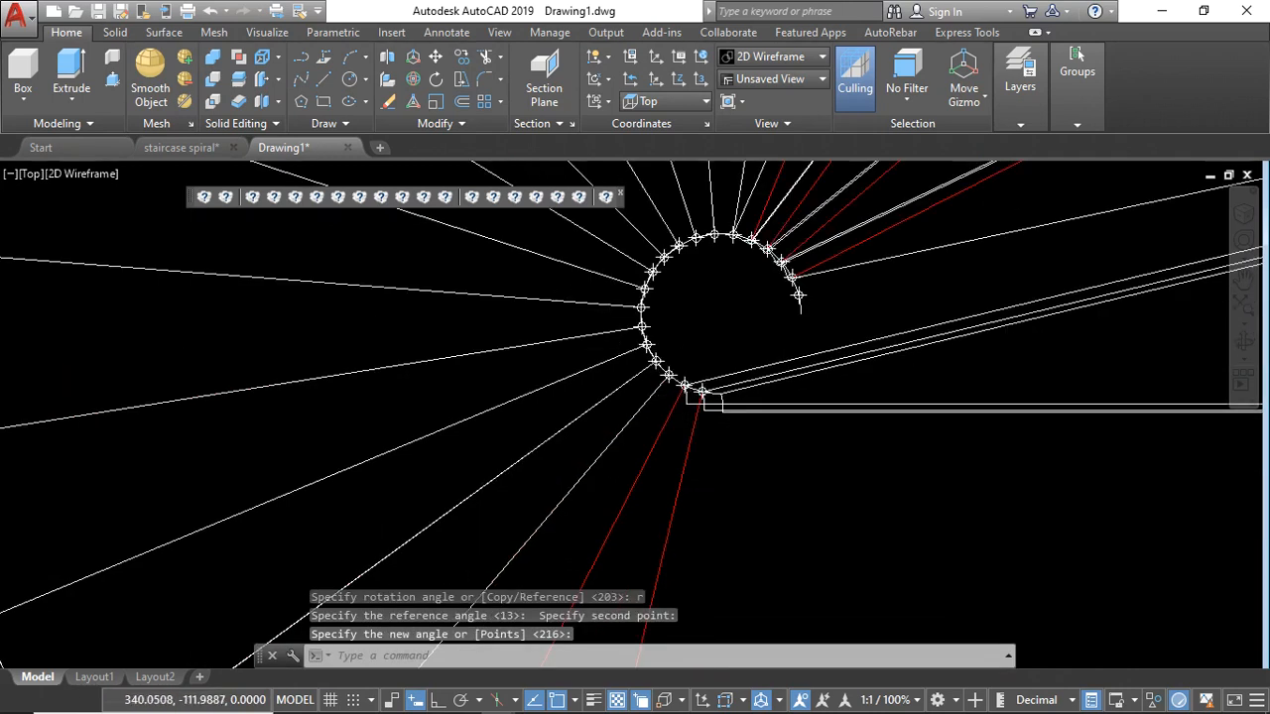
{"action": "scroll", "coordinate": [722, 368], "scroll_direction": "up", "scroll_amount": 3}
{"action": "key", "text": "Return"}
{"action": "left_click", "coordinate": [753, 340]}
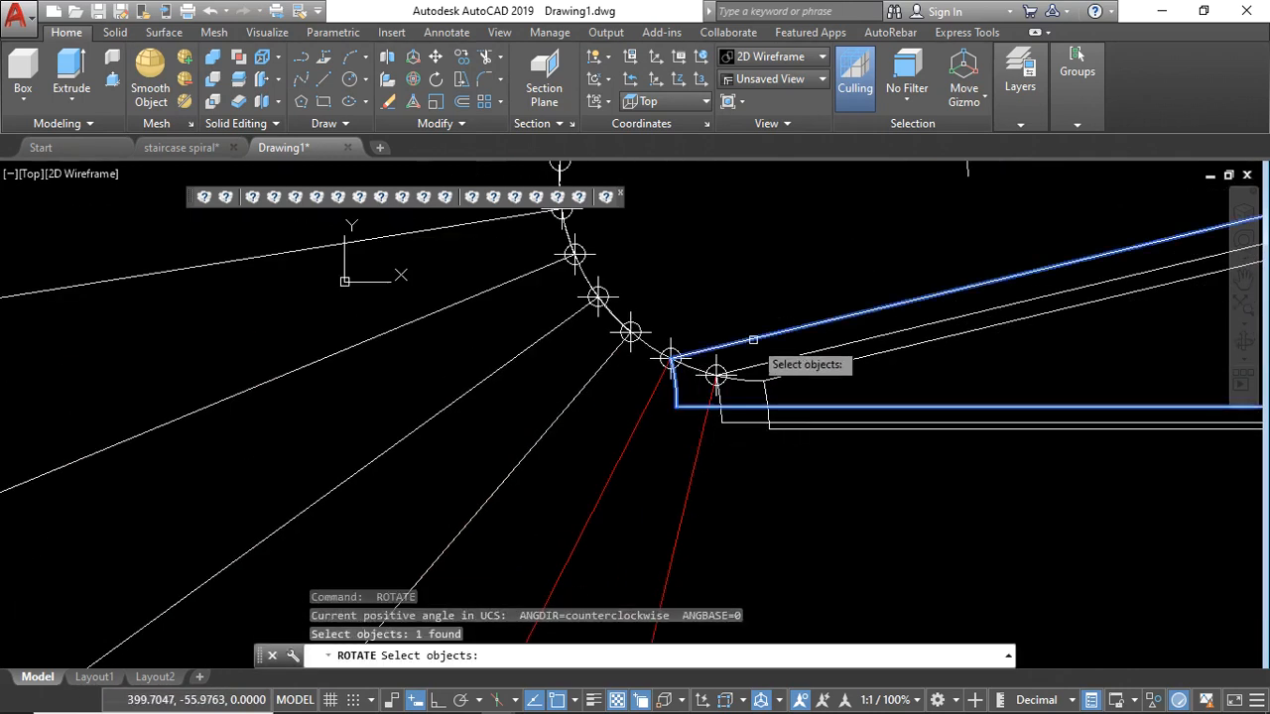
{"action": "key", "text": "Return"}
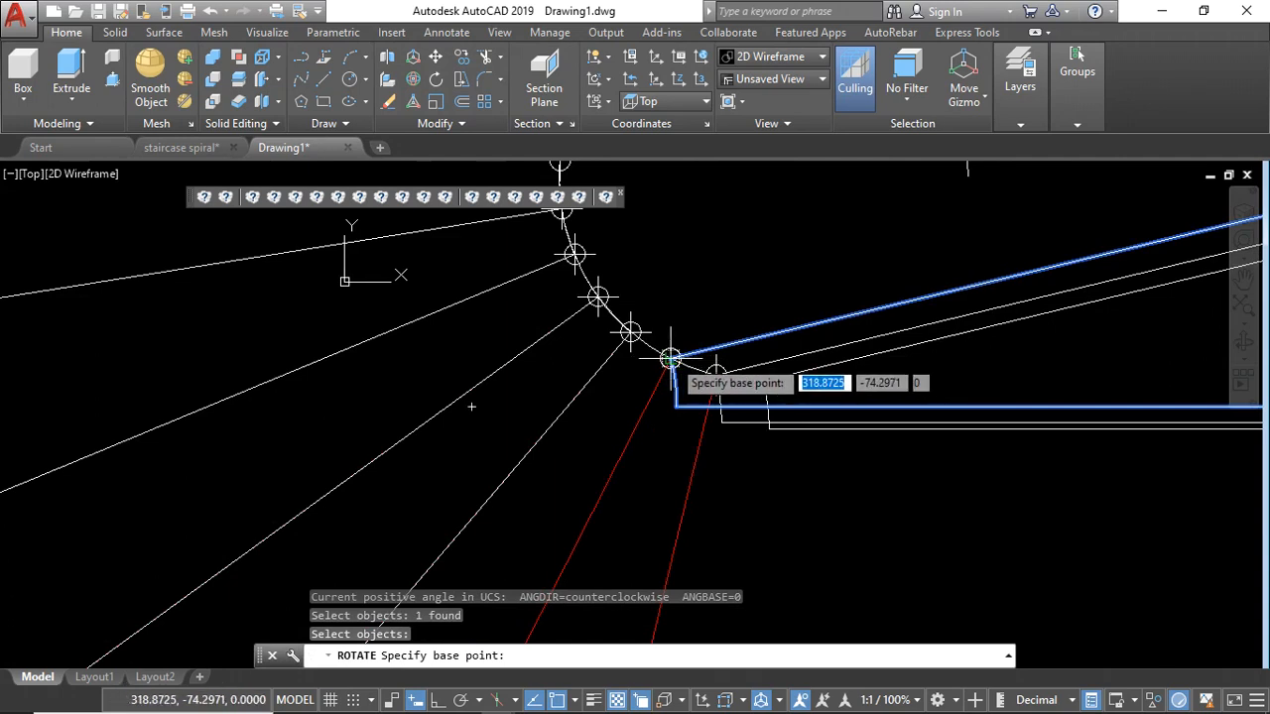
{"action": "left_click", "coordinate": [671, 358]}
{"action": "type", "text": "r"}
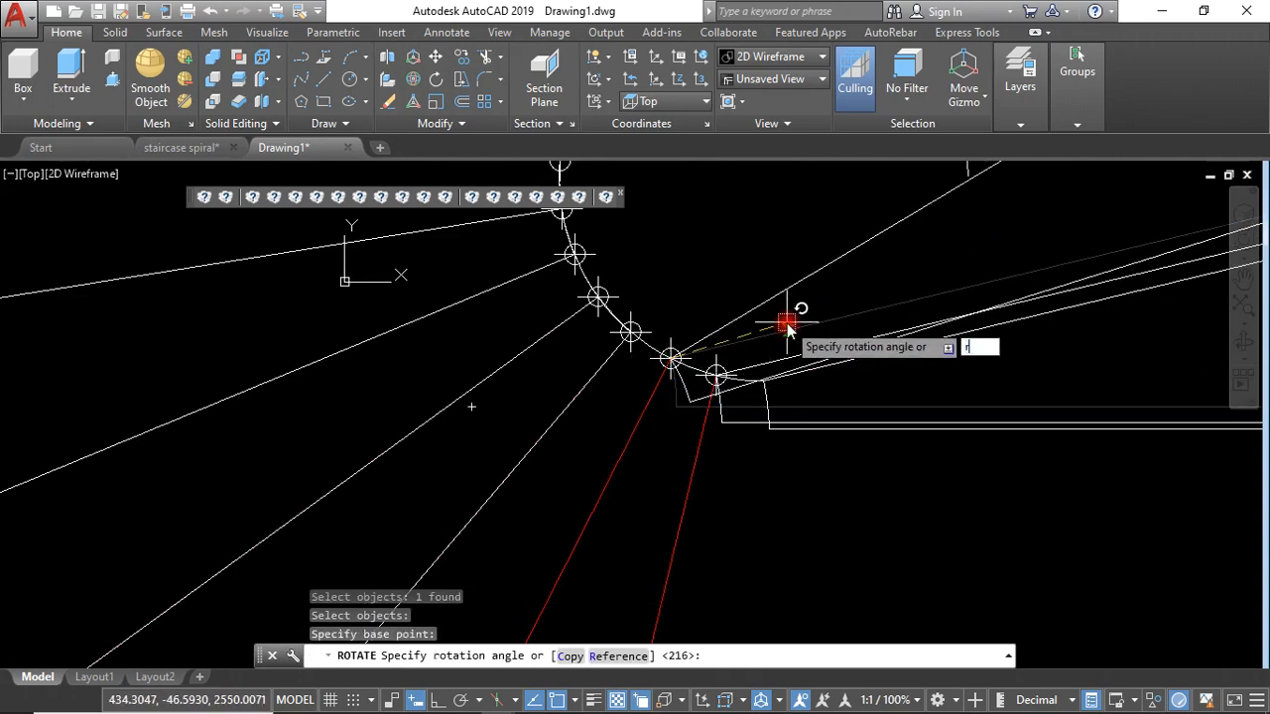
{"action": "key", "text": "Return"}
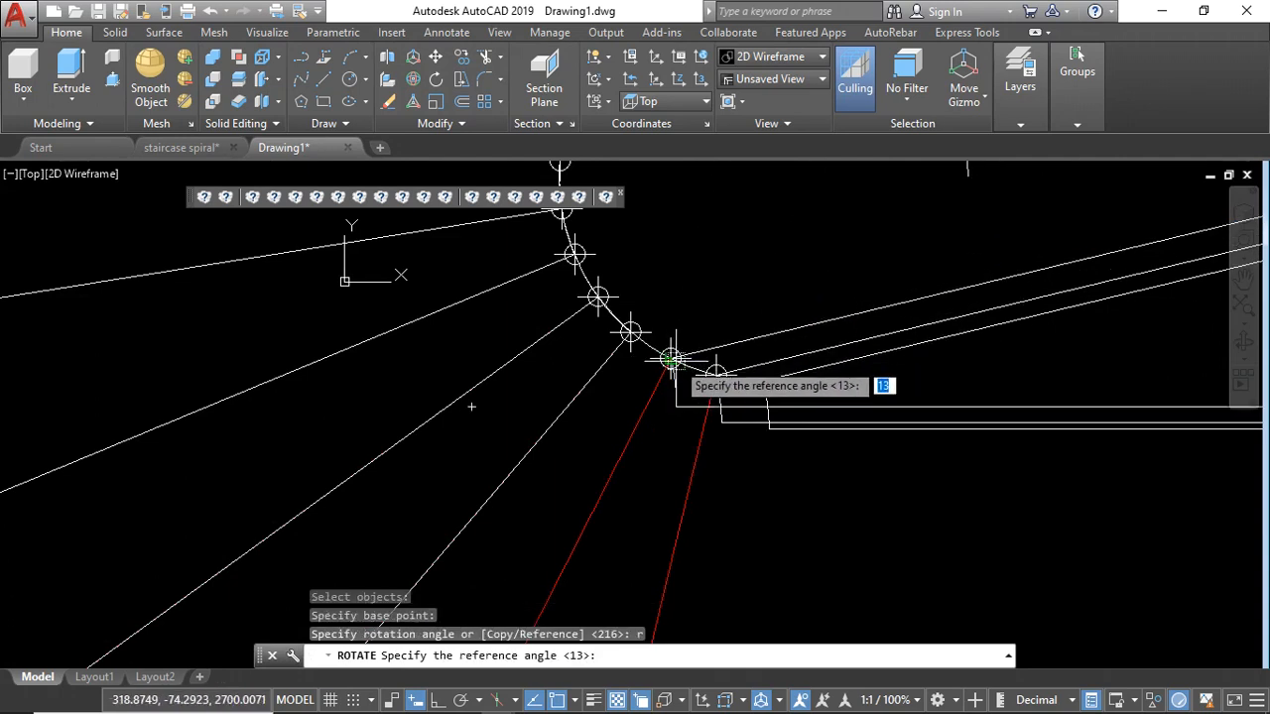
{"action": "left_click", "coordinate": [670, 358]}
{"action": "left_click", "coordinate": [773, 330]}
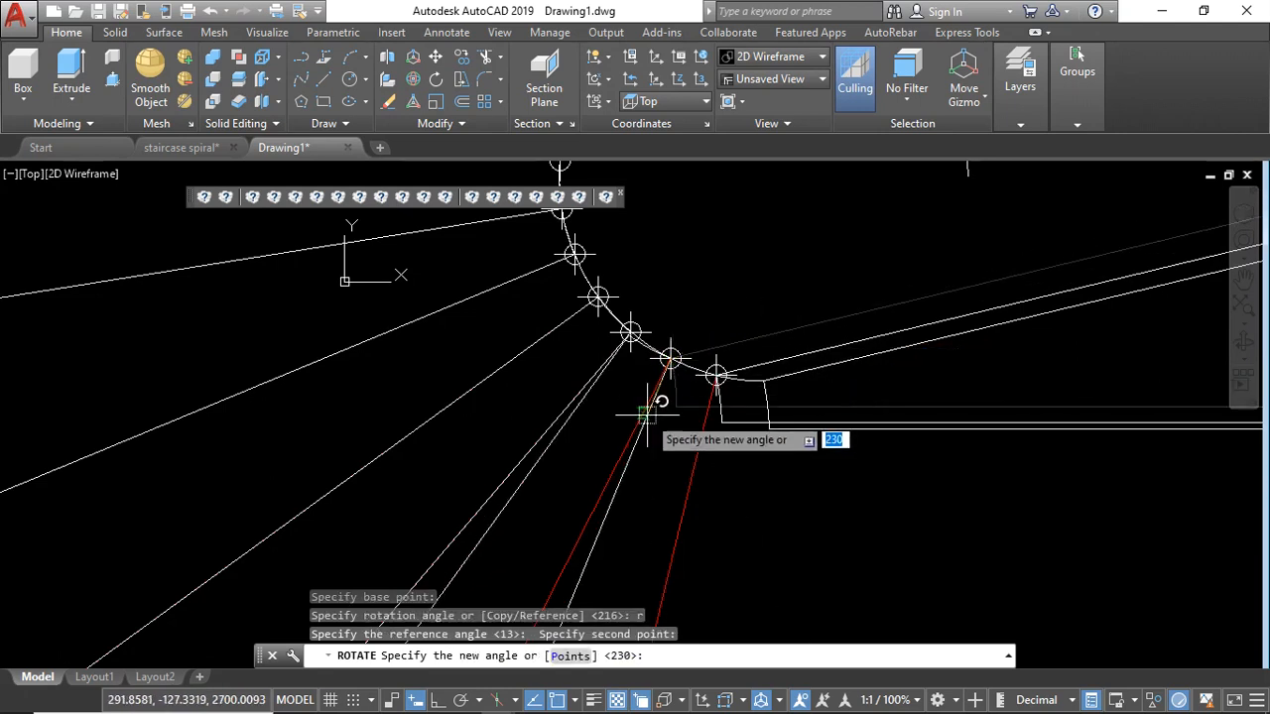
{"action": "left_click", "coordinate": [659, 398]}
Step: Rotate the nineteenth step solid about its inner helix corner, using the Reference option, to align its edge with its red radial line
{"action": "scroll", "coordinate": [708, 353], "scroll_direction": "down", "scroll_amount": 3}
{"action": "scroll", "coordinate": [708, 352], "scroll_direction": "up", "scroll_amount": 3}
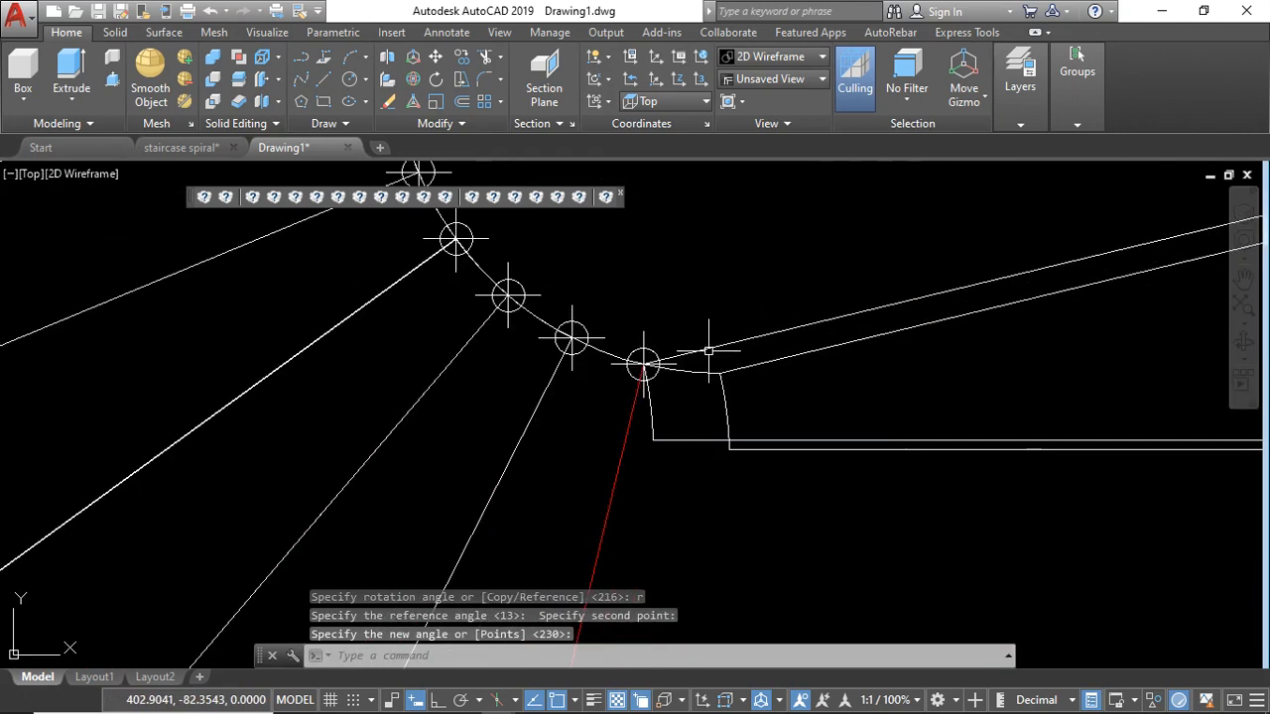
{"action": "type", "text": "RO"}
{"action": "key", "text": "Return"}
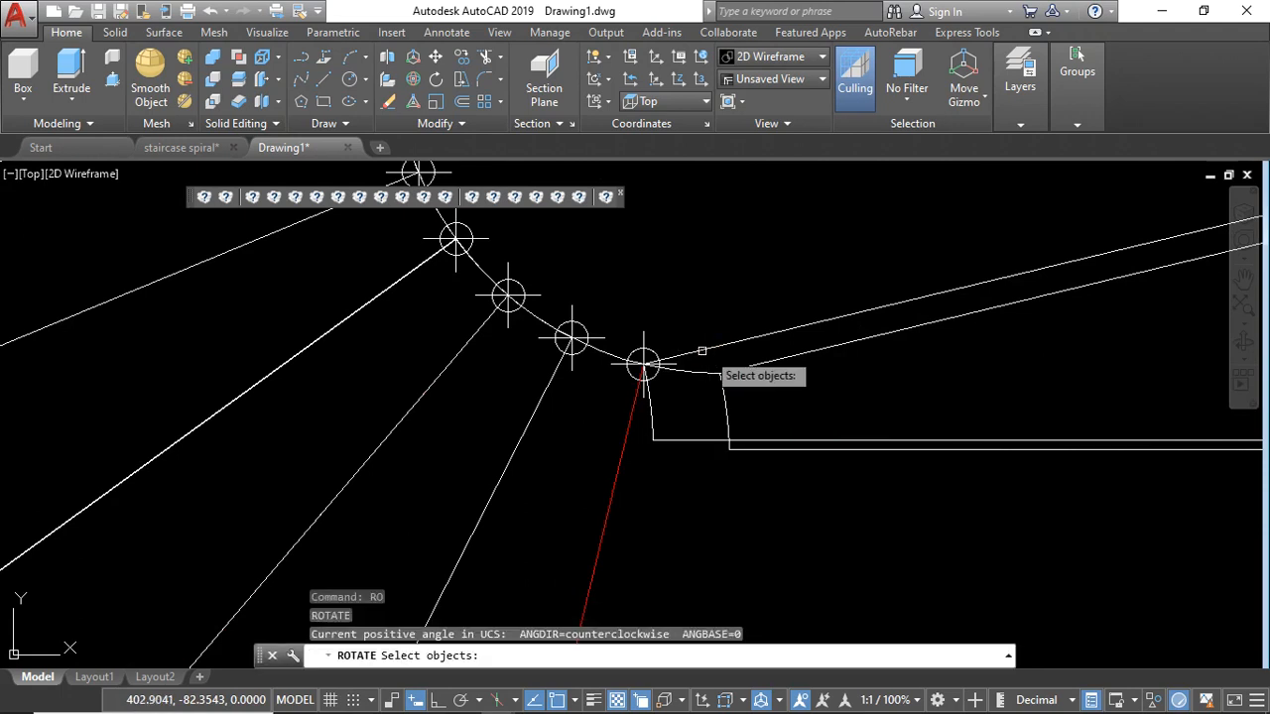
{"action": "left_click", "coordinate": [643, 365]}
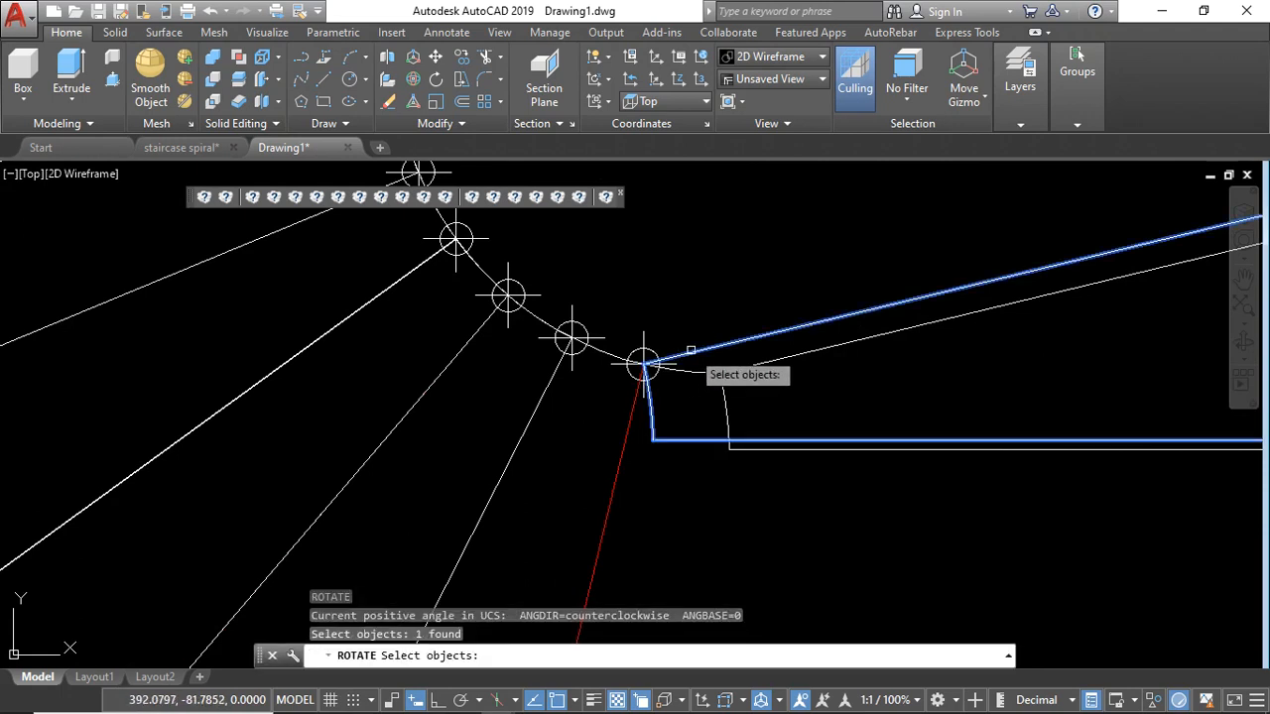
{"action": "key", "text": "Return"}
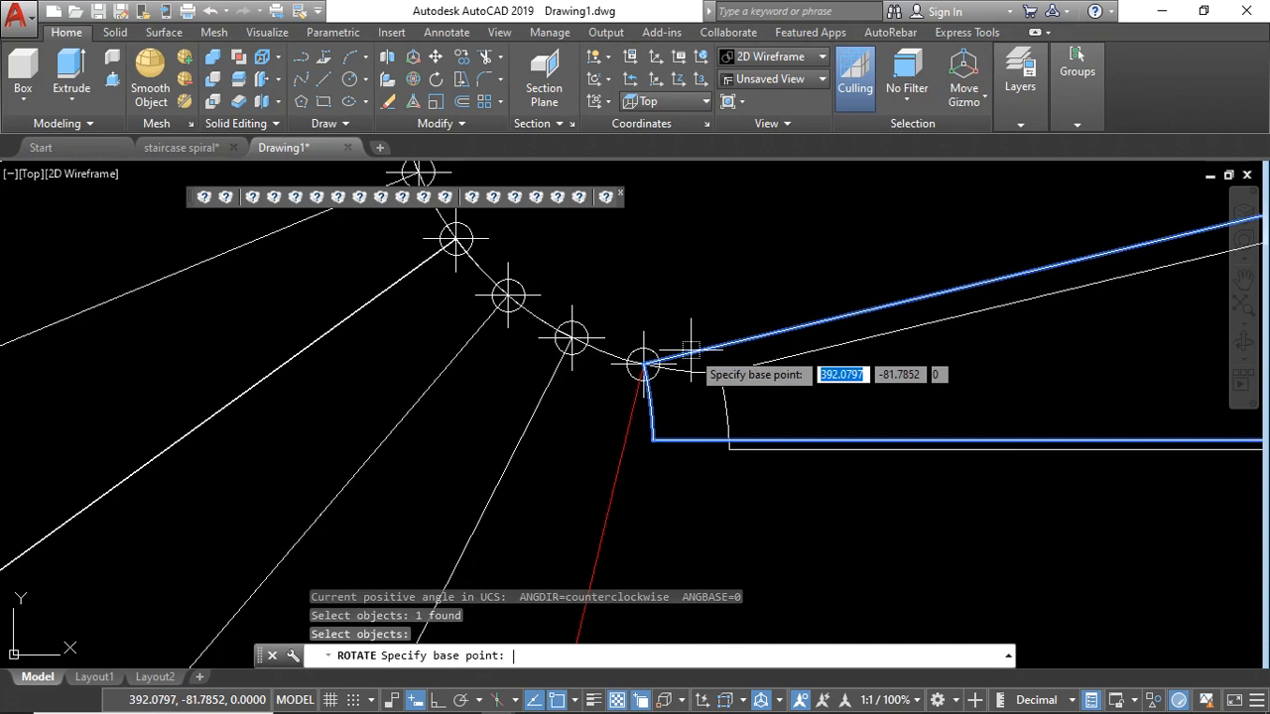
{"action": "left_click", "coordinate": [643, 365]}
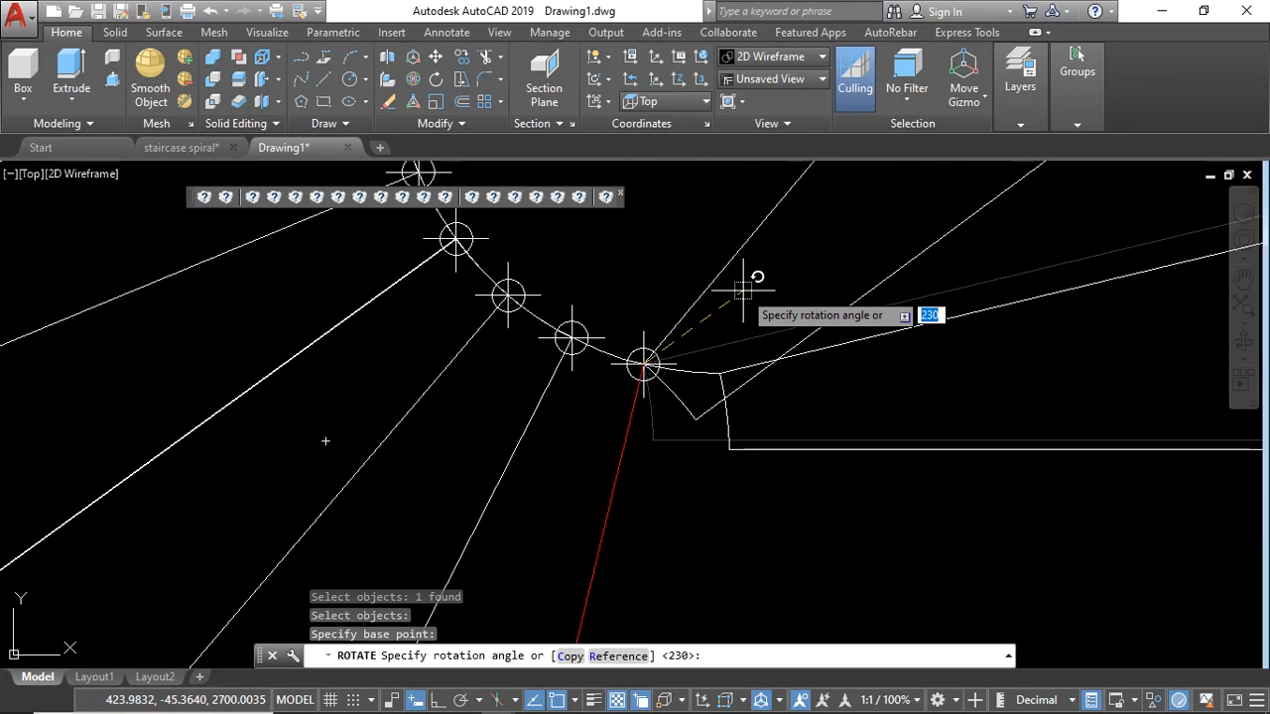
{"action": "key", "text": "Return"}
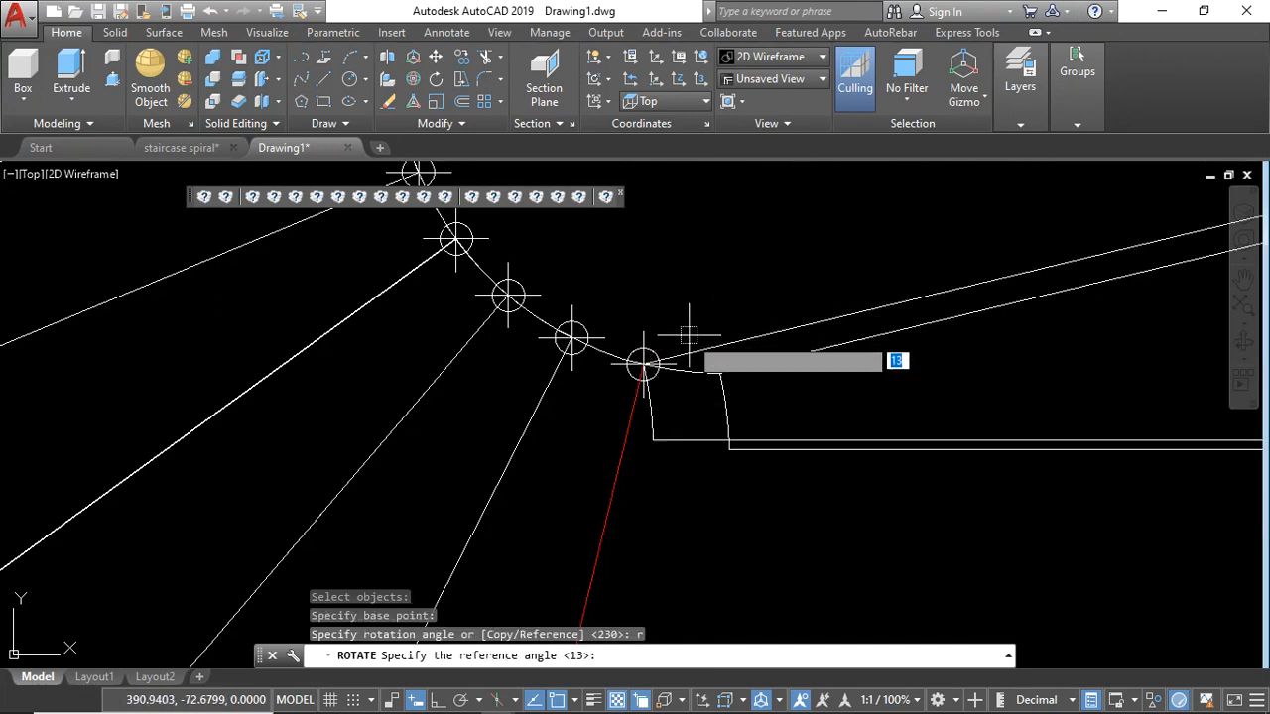
{"action": "left_click", "coordinate": [643, 364]}
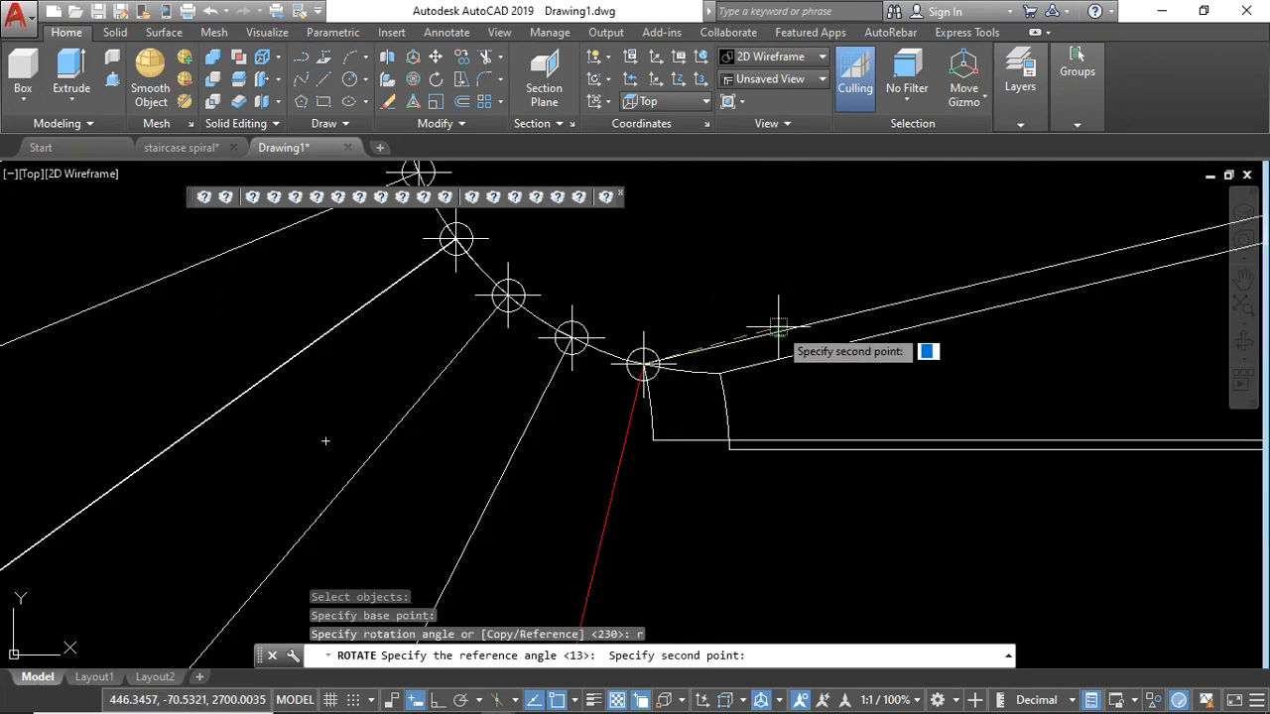
{"action": "left_click", "coordinate": [780, 332]}
{"action": "left_click", "coordinate": [625, 437]}
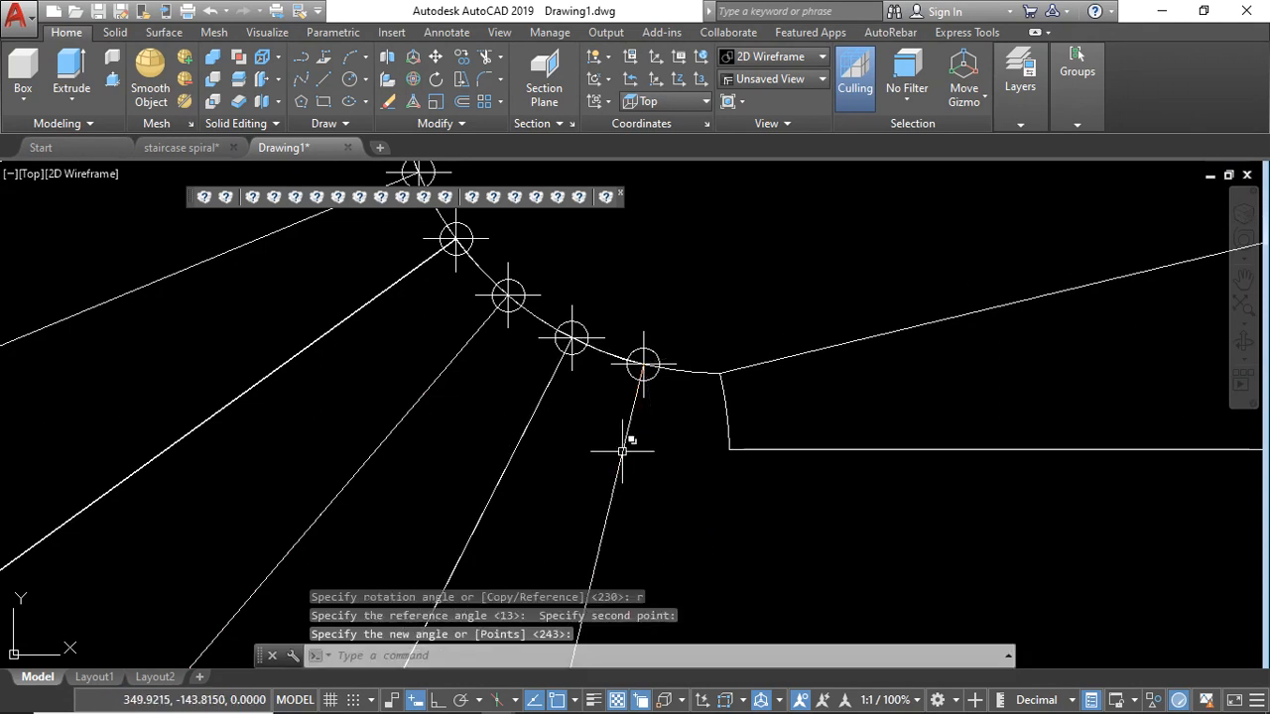
{"action": "scroll", "coordinate": [672, 366], "scroll_direction": "down", "scroll_amount": 5}
{"action": "left_click", "coordinate": [685, 363]}
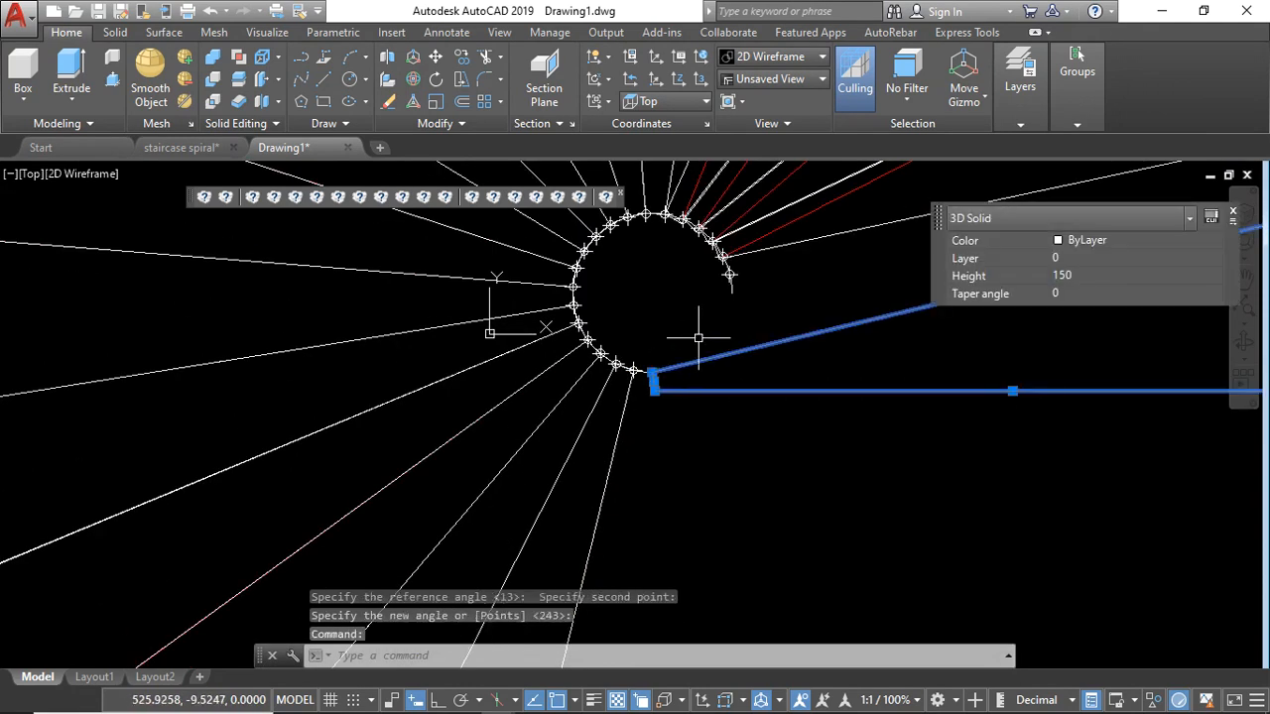
{"action": "type", "text": "RO"}
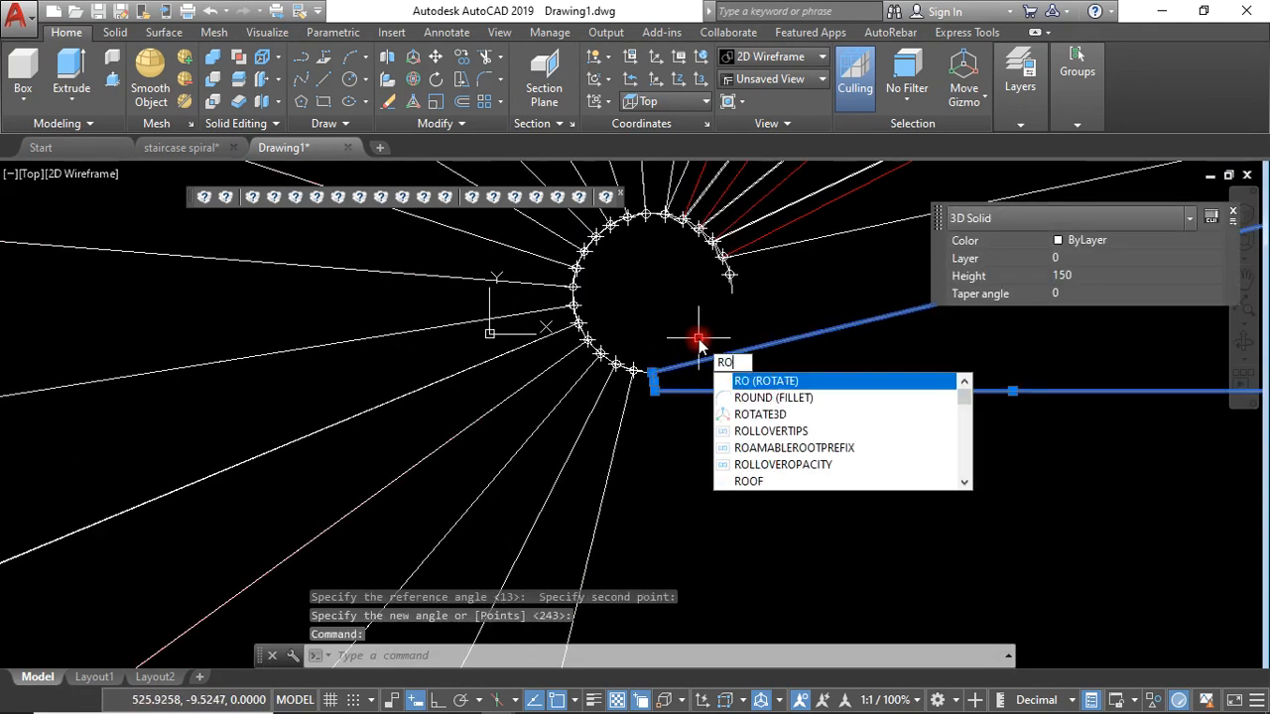
{"action": "key", "text": "Return"}
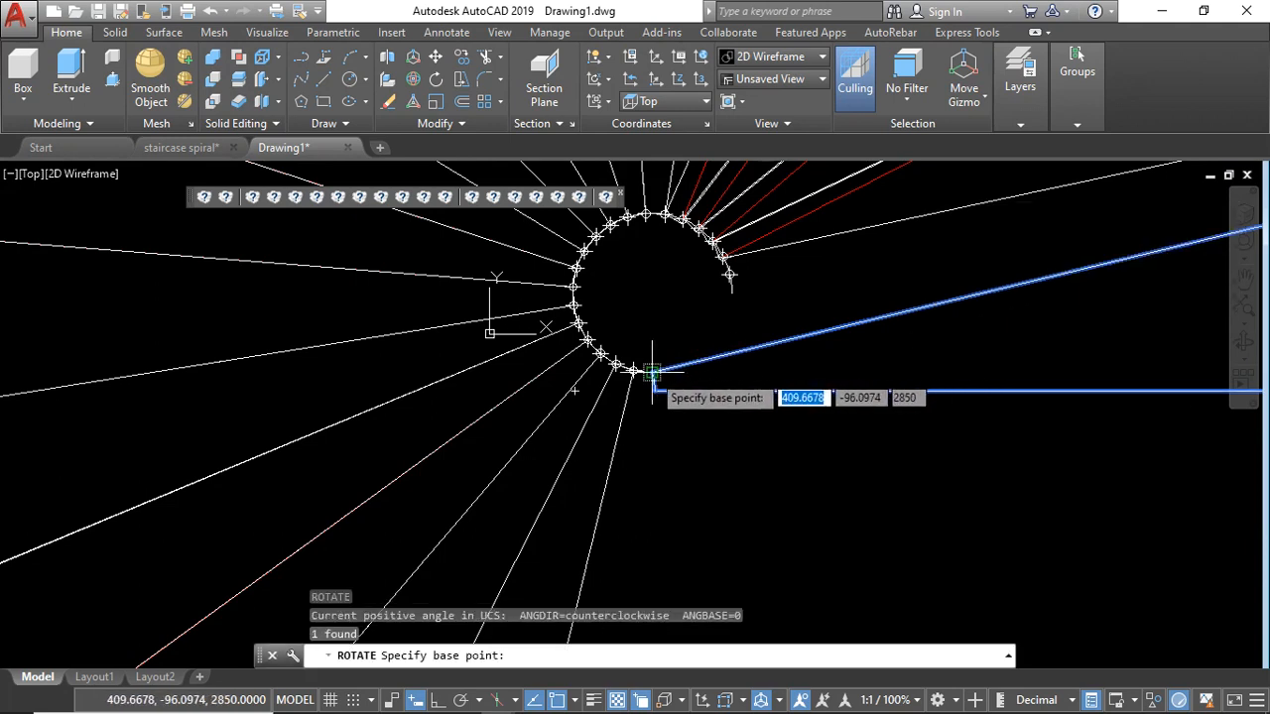
{"action": "left_click", "coordinate": [652, 372]}
{"action": "type", "text": "r"}
{"action": "key", "text": "Return"}
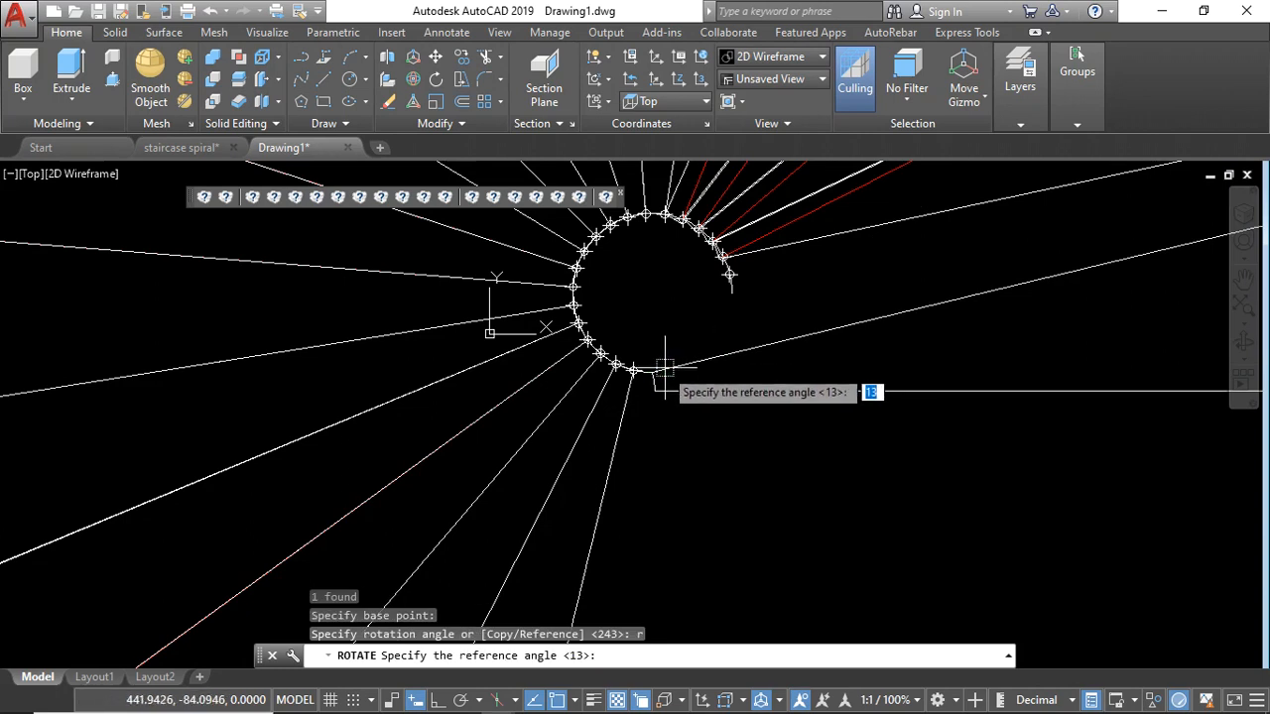
{"action": "left_click", "coordinate": [655, 368]}
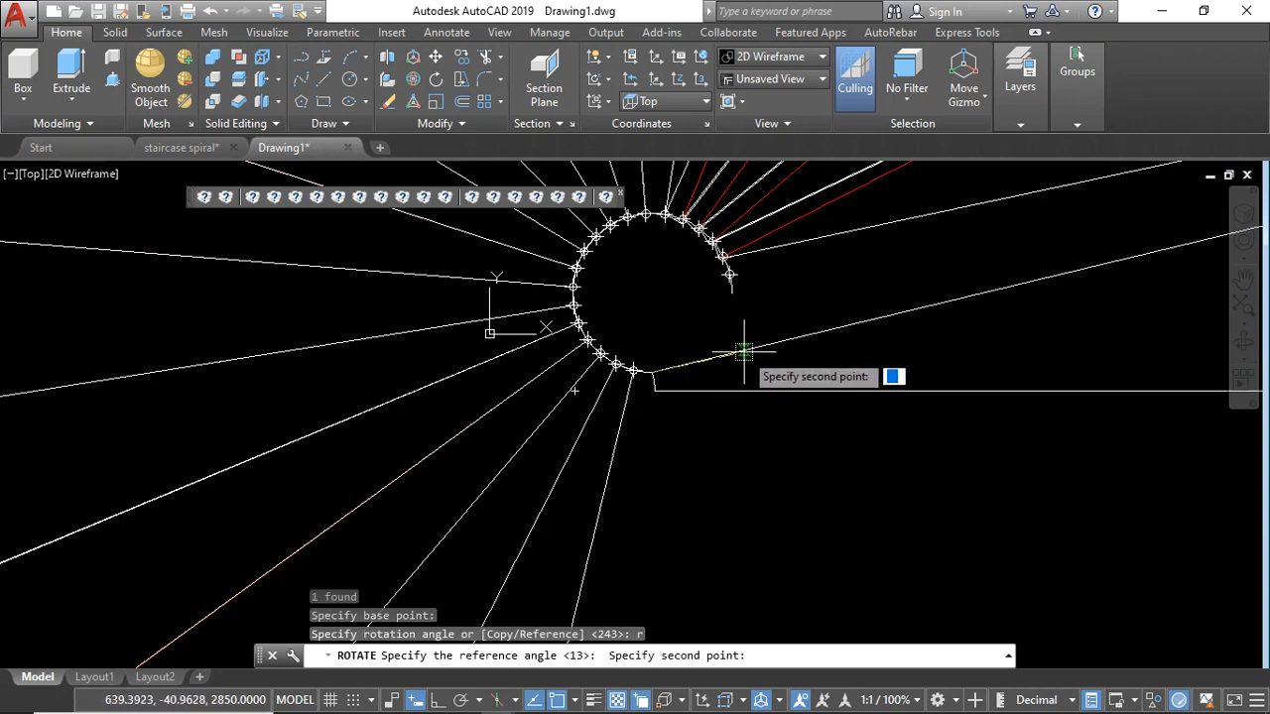
{"action": "left_click", "coordinate": [743, 351]}
{"action": "scroll", "coordinate": [650, 302], "scroll_direction": "down", "scroll_amount": 3}
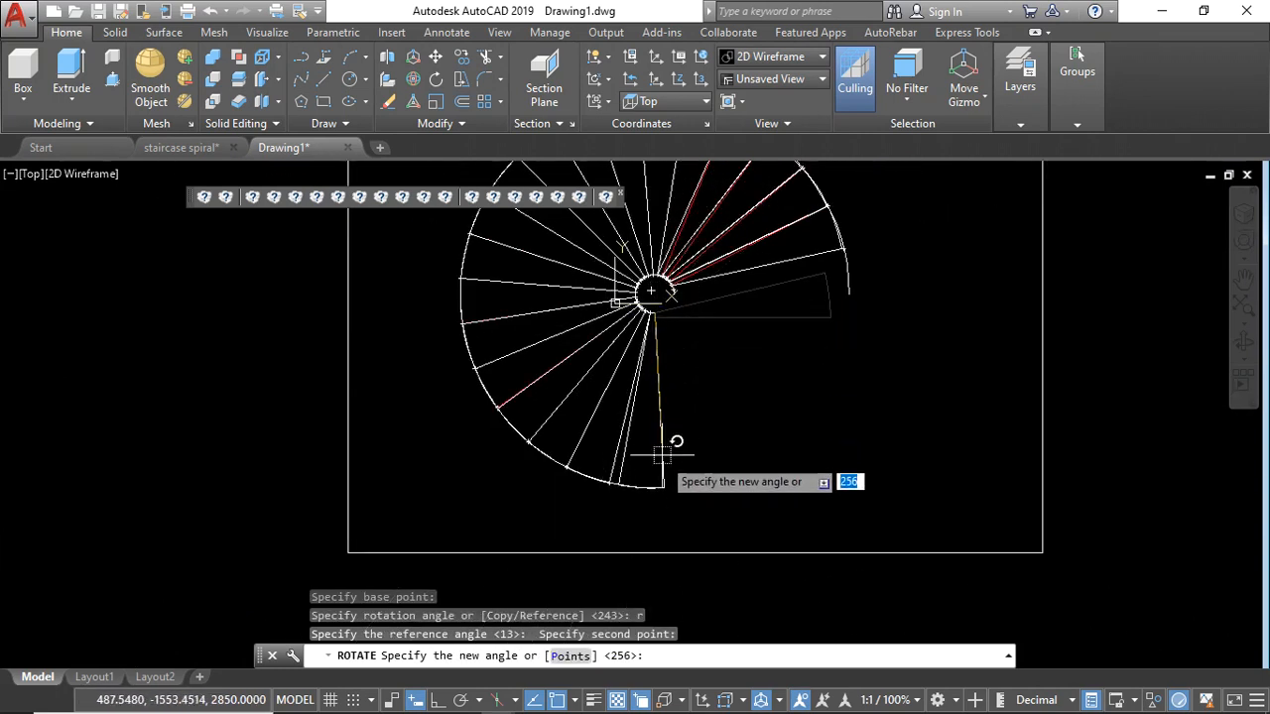
{"action": "scroll", "coordinate": [611, 491], "scroll_direction": "up", "scroll_amount": 6}
{"action": "scroll", "coordinate": [753, 465], "scroll_direction": "down", "scroll_amount": 4}
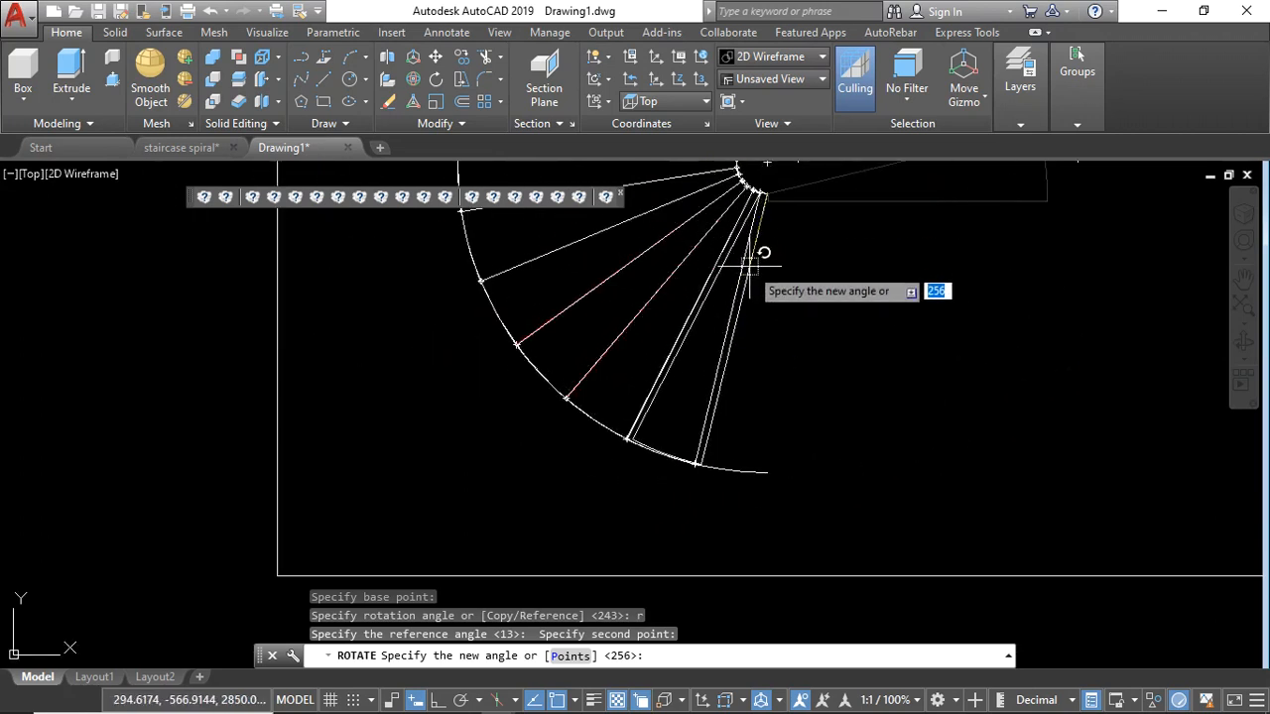
{"action": "scroll", "coordinate": [769, 203], "scroll_direction": "up", "scroll_amount": 3}
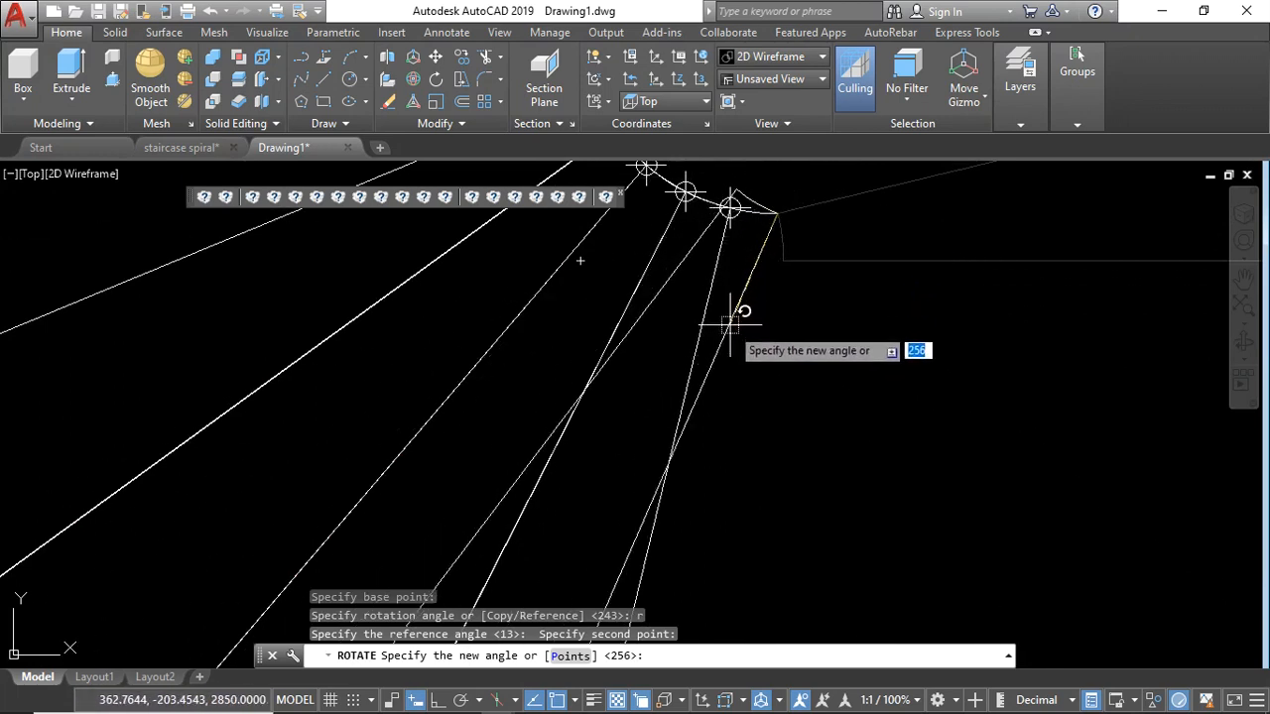
{"action": "key", "text": "Escape"}
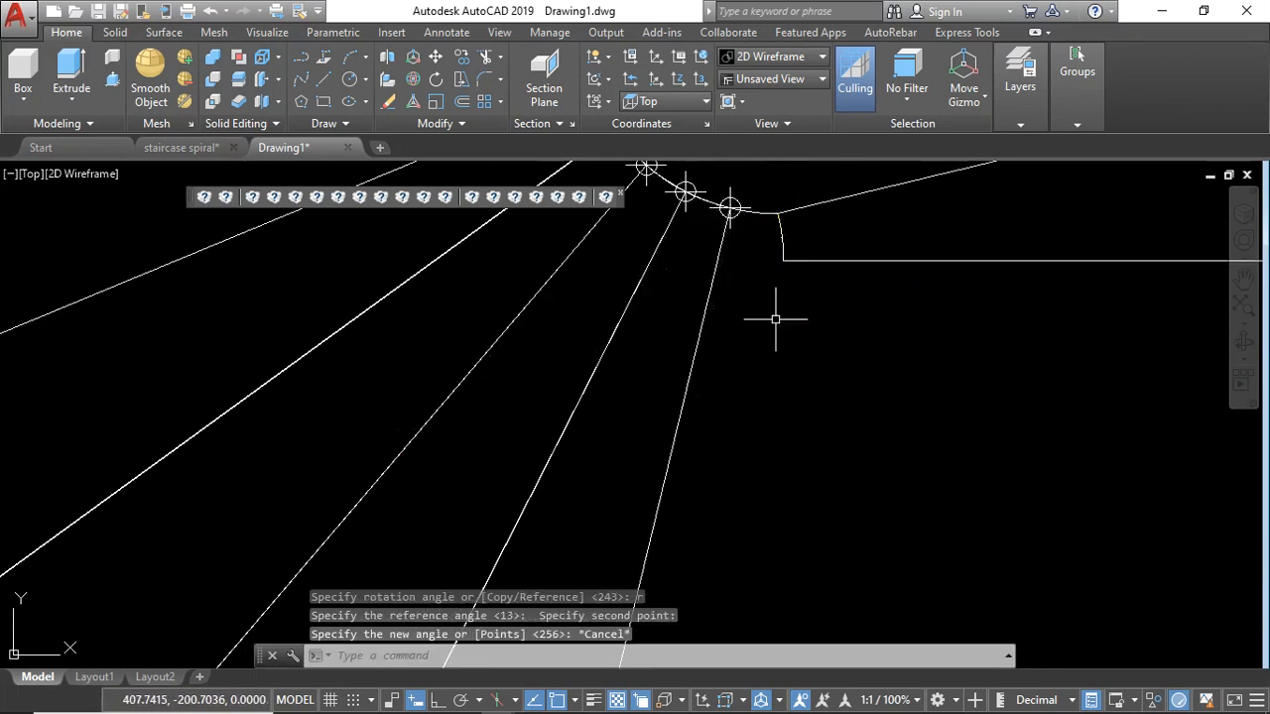
Step: Rotate the twentieth step solid about its inner helix corner, using the Reference option, so its edge points straight down along the Y axis
{"action": "scroll", "coordinate": [784, 203], "scroll_direction": "up", "scroll_amount": 5}
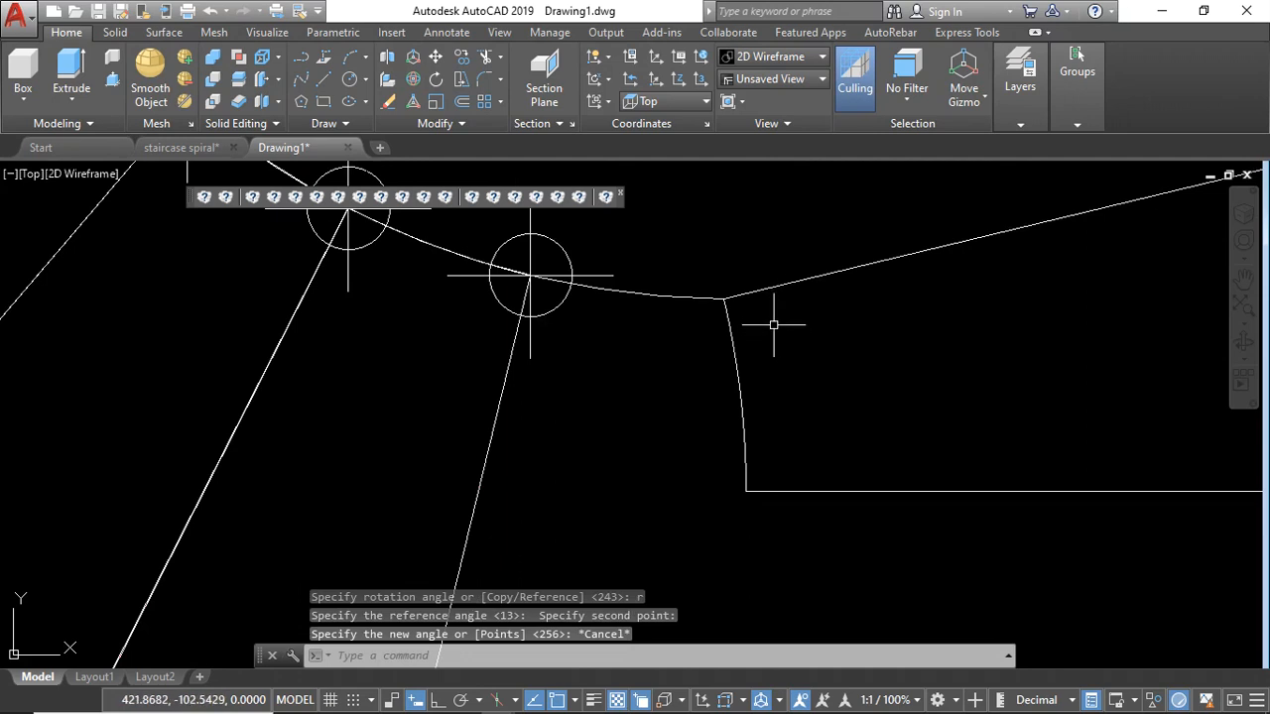
{"action": "type", "text": "ro"}
{"action": "key", "text": "Return"}
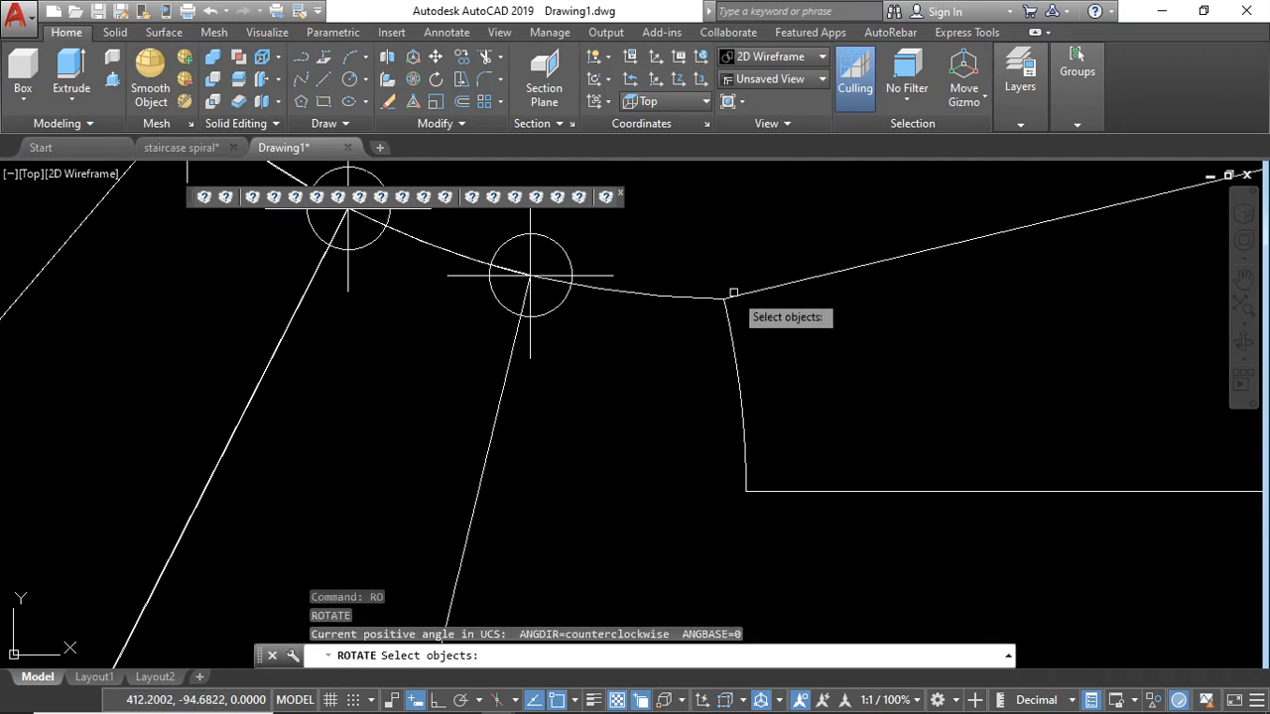
{"action": "left_click", "coordinate": [734, 296]}
{"action": "key", "text": "Return"}
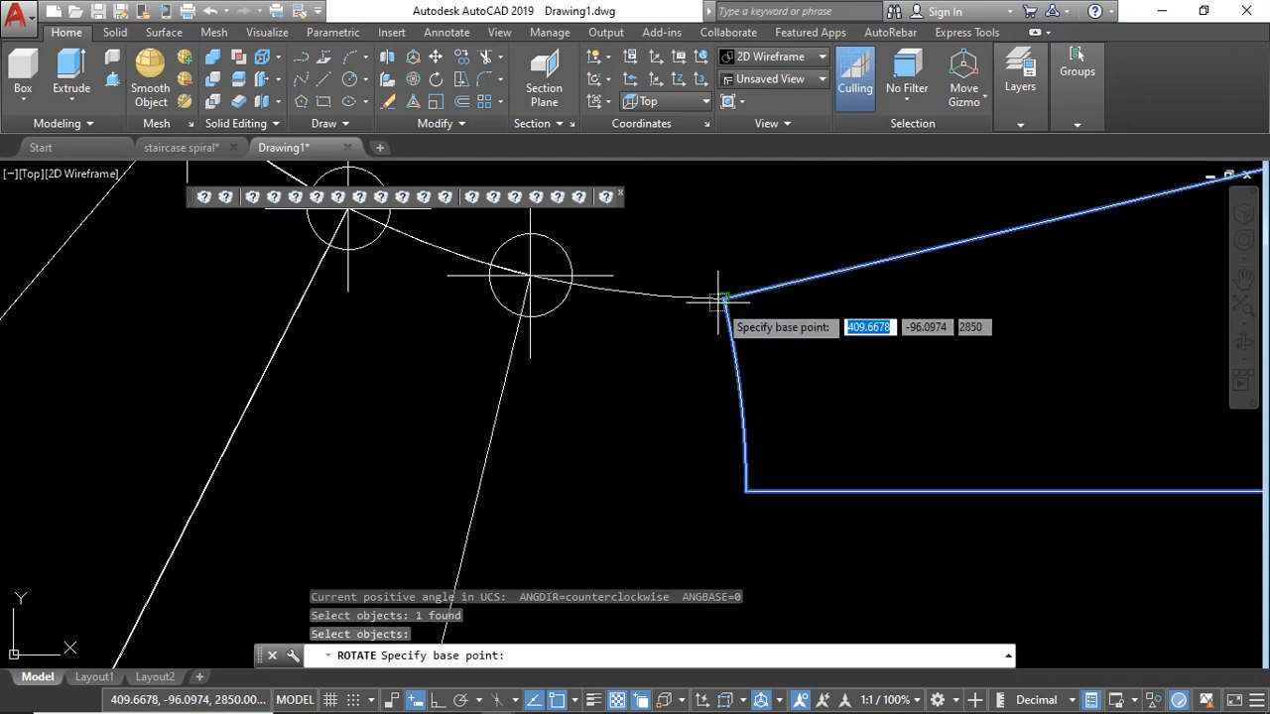
{"action": "left_click", "coordinate": [725, 298]}
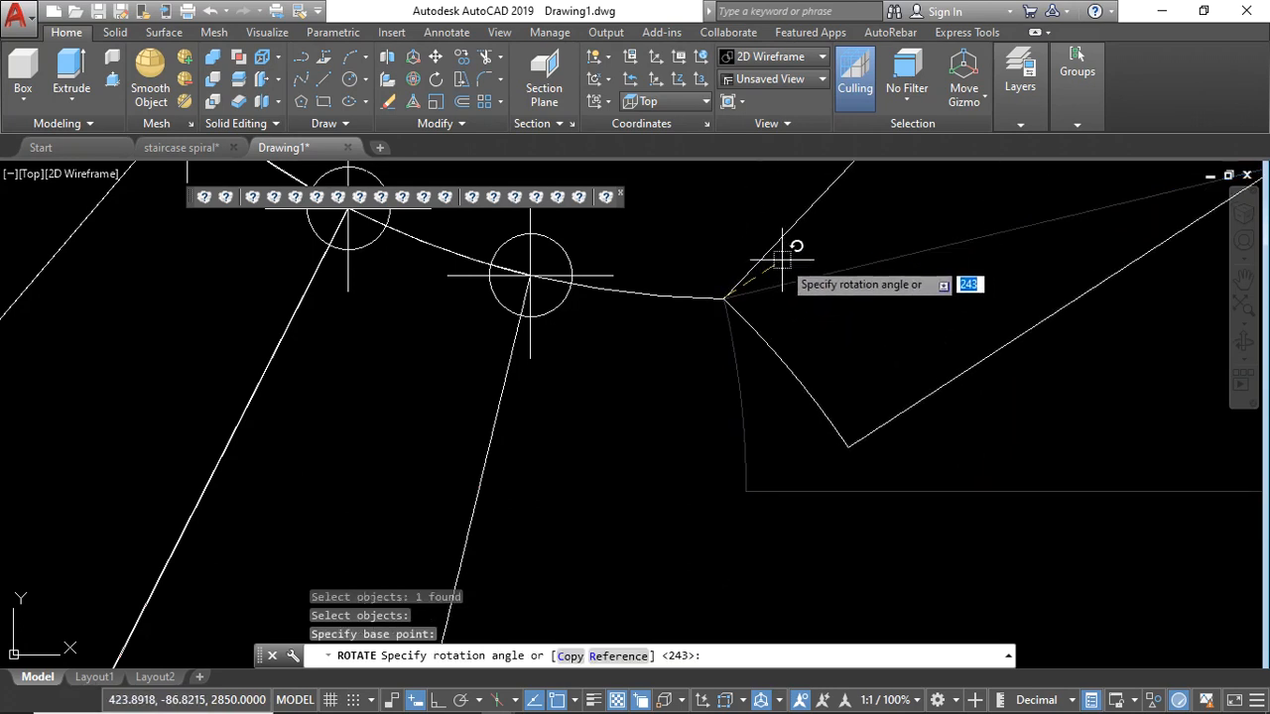
{"action": "type", "text": "r"}
{"action": "key", "text": "Return"}
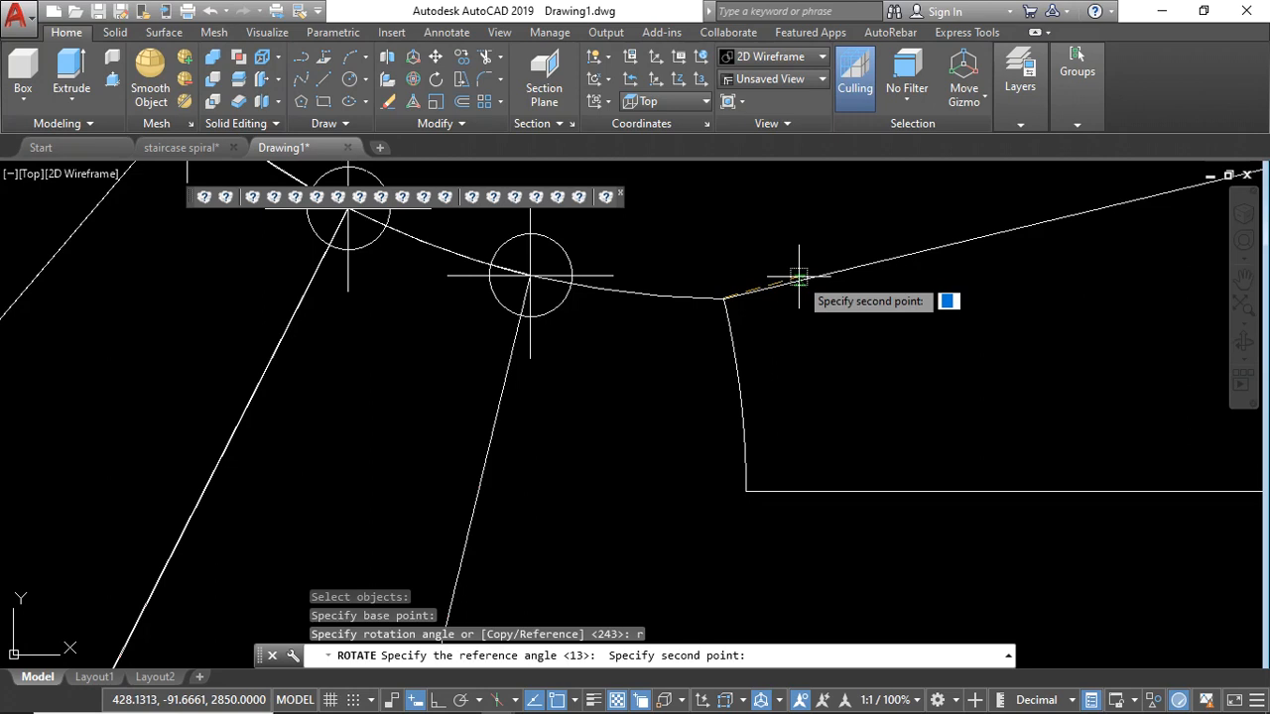
{"action": "left_click", "coordinate": [749, 490]}
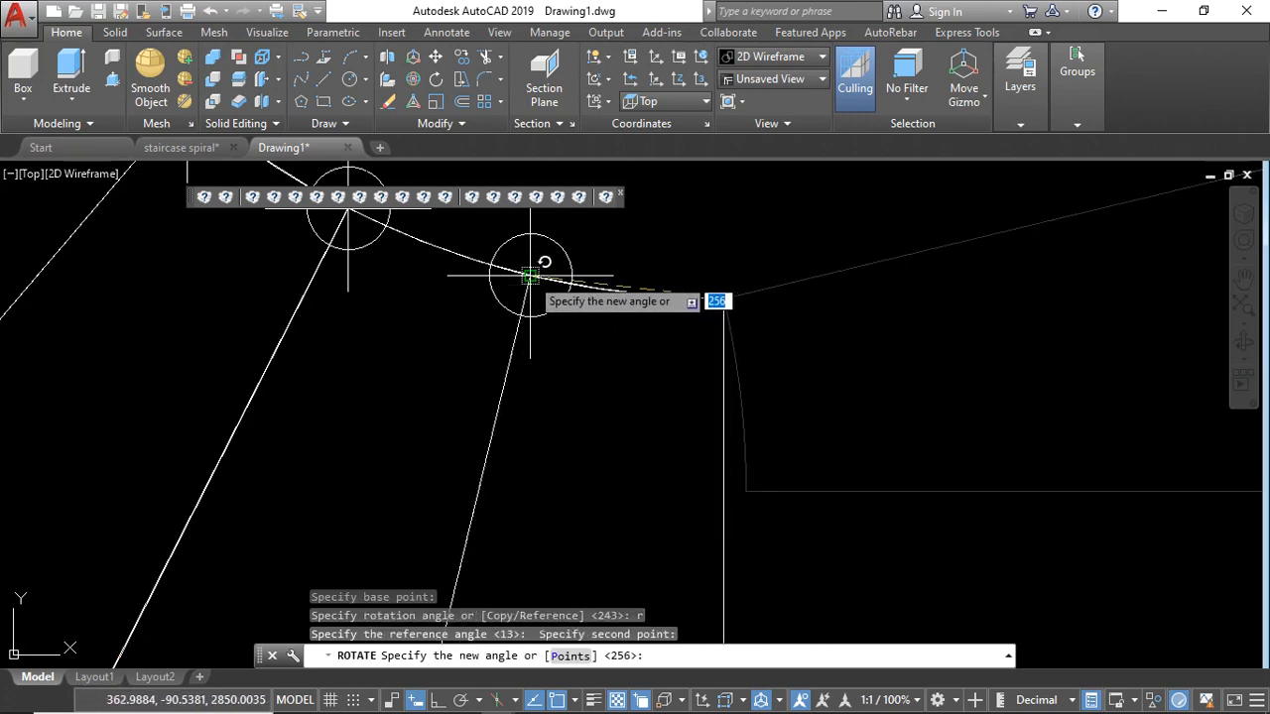
{"action": "left_click", "coordinate": [530, 276]}
Step: Examine how the step solids near the start of the inner helix line up with their red radial lines
{"action": "scroll", "coordinate": [621, 318], "scroll_direction": "down", "scroll_amount": 7}
{"action": "scroll", "coordinate": [688, 276], "scroll_direction": "up", "scroll_amount": 1}
{"action": "scroll", "coordinate": [695, 372], "scroll_direction": "up", "scroll_amount": 3}
{"action": "scroll", "coordinate": [681, 484], "scroll_direction": "up", "scroll_amount": 4}
{"action": "scroll", "coordinate": [609, 427], "scroll_direction": "up", "scroll_amount": 2}
{"action": "scroll", "coordinate": [577, 380], "scroll_direction": "up", "scroll_amount": 1}
{"action": "left_click", "coordinate": [568, 354]}
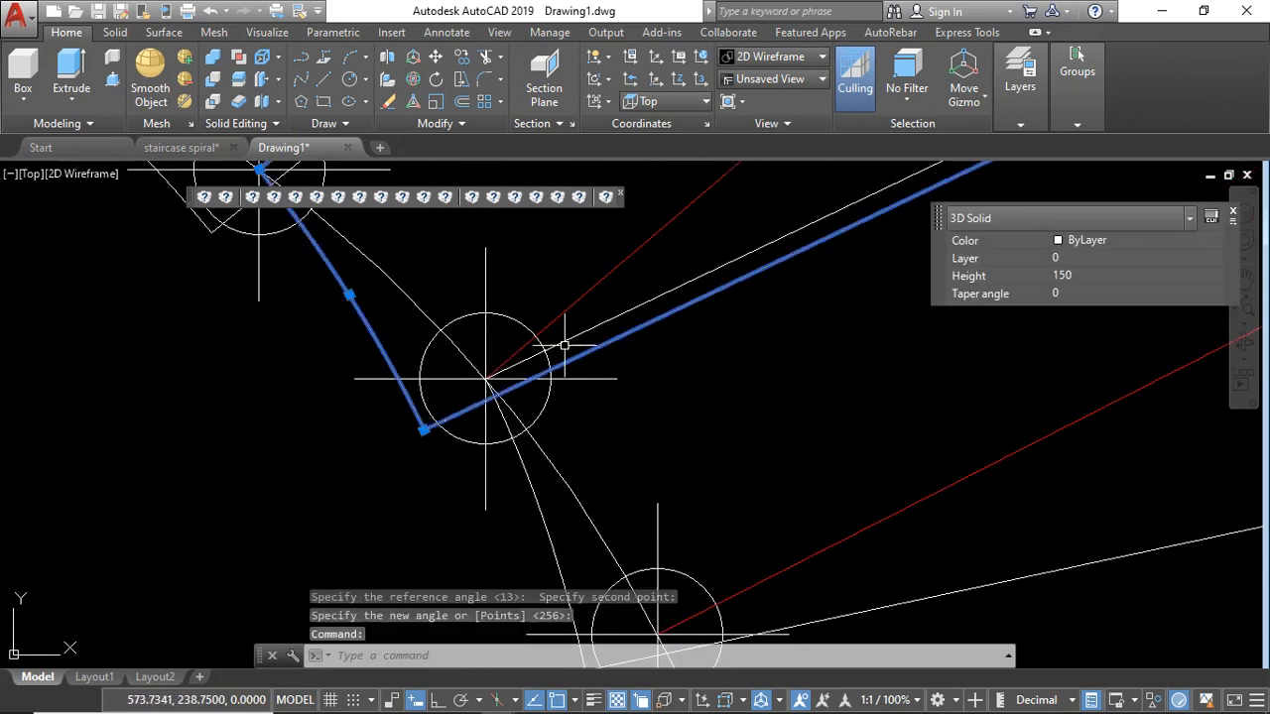
{"action": "scroll", "coordinate": [483, 353], "scroll_direction": "down", "scroll_amount": 3}
{"action": "scroll", "coordinate": [483, 352], "scroll_direction": "up", "scroll_amount": 2}
{"action": "scroll", "coordinate": [461, 432], "scroll_direction": "down", "scroll_amount": 6}
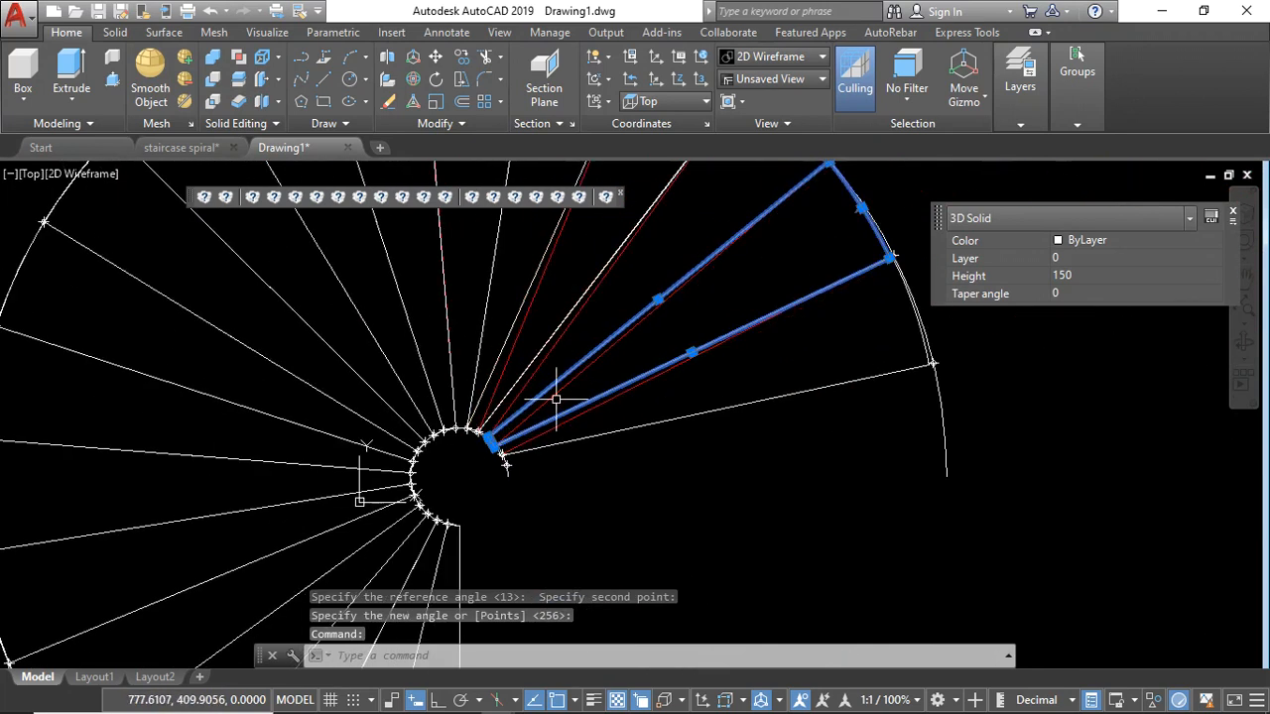
{"action": "key", "text": "Escape"}
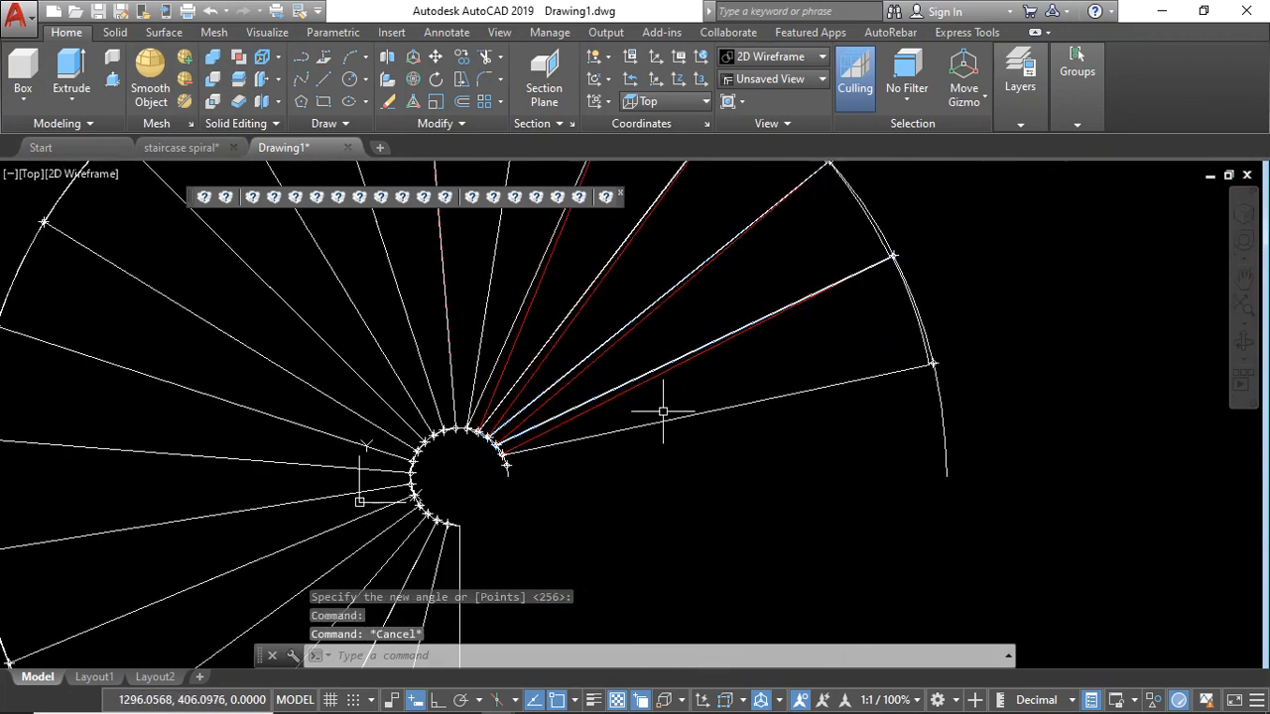
Step: End the object isolation to show the hidden step solids and orbit the staircase into a 3D view
{"action": "left_click", "coordinate": [1148, 699]}
{"action": "left_click", "coordinate": [1159, 688]}
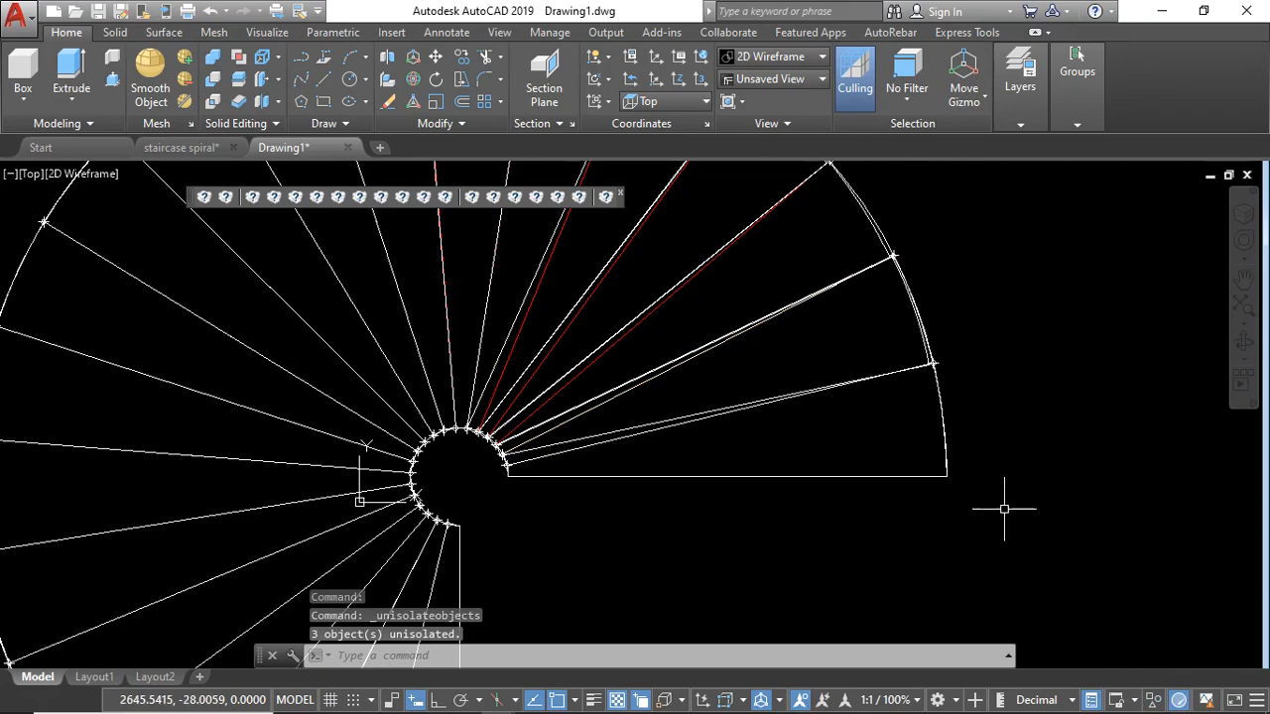
{"action": "left_click", "coordinate": [1231, 343]}
{"action": "left_click_drag", "start_coordinate": [718, 578], "coordinate": [553, 355]}
{"action": "key", "text": "Escape"}
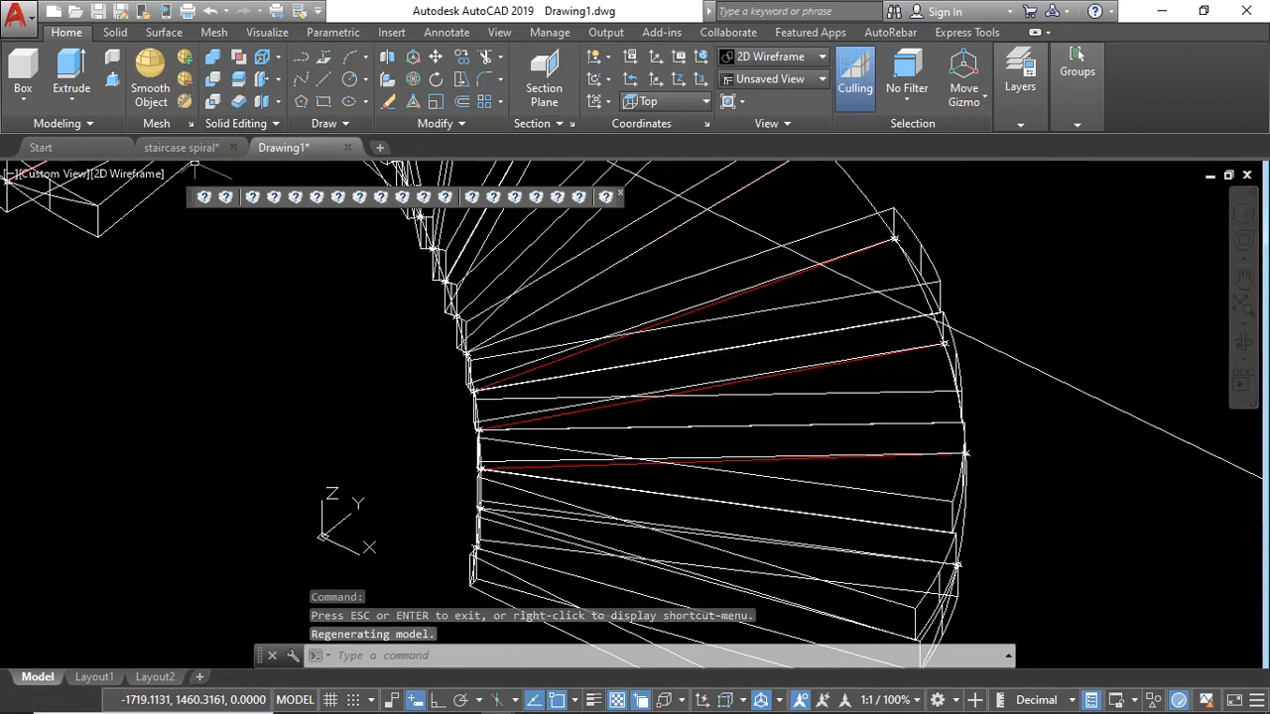
Step: Set the visual style to Conceptual and orbit around the shaded staircase to view the gap between its lower steps
{"action": "left_click", "coordinate": [139, 173]}
{"action": "left_click", "coordinate": [203, 240]}
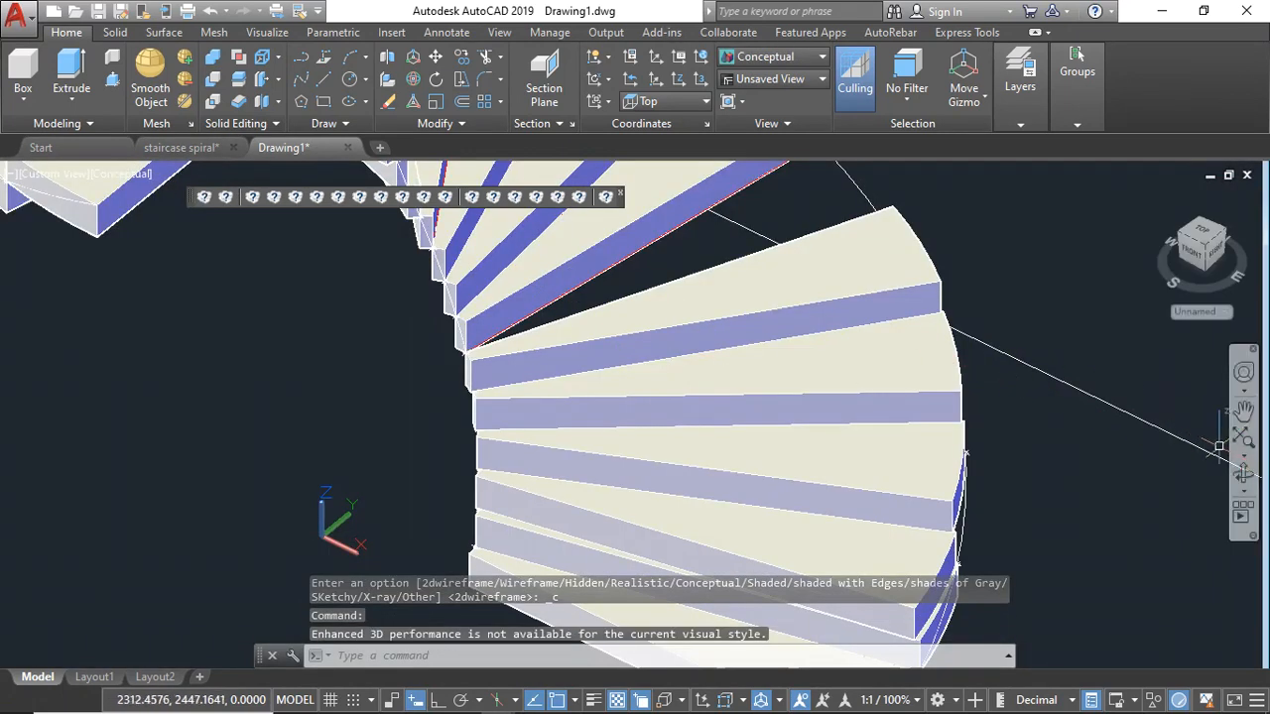
{"action": "left_click", "coordinate": [1248, 477]}
{"action": "left_click_drag", "start_coordinate": [757, 480], "coordinate": [928, 472]}
{"action": "key", "text": "Escape"}
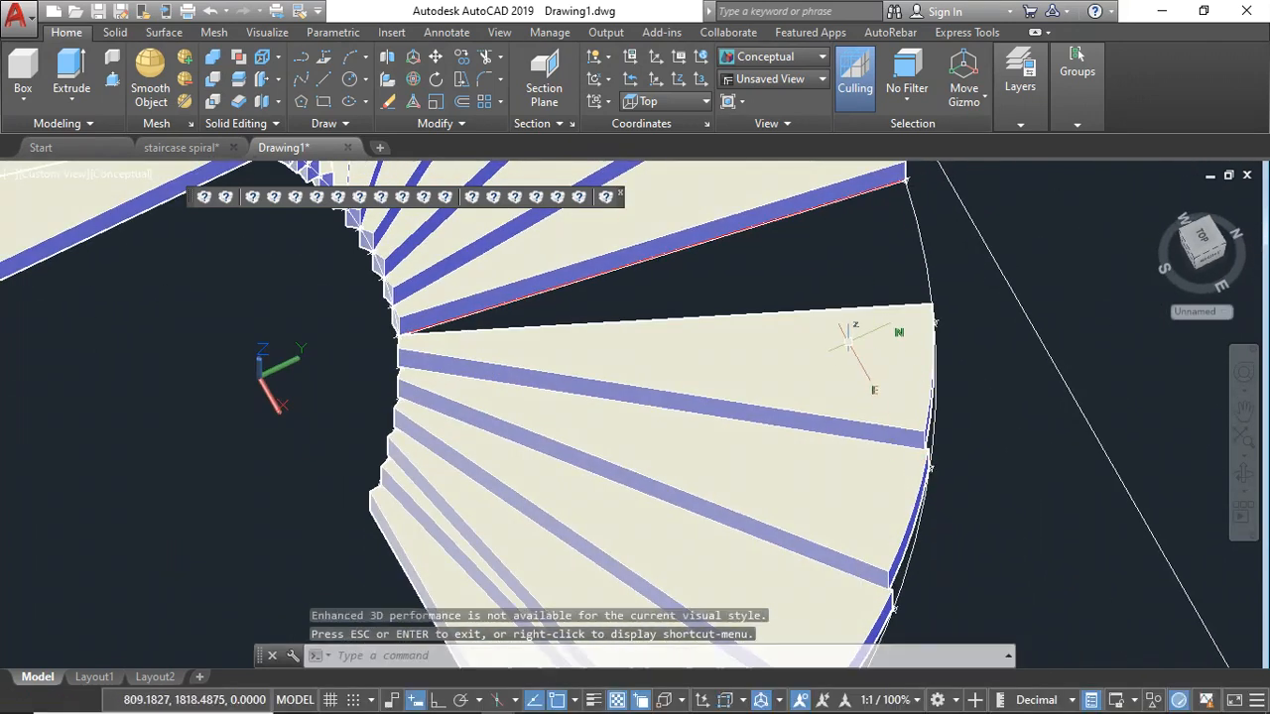
Step: Select the group of steps below the gap at the start of the spiral and change their colour to red
{"action": "scroll", "coordinate": [805, 282], "scroll_direction": "down", "scroll_amount": 4}
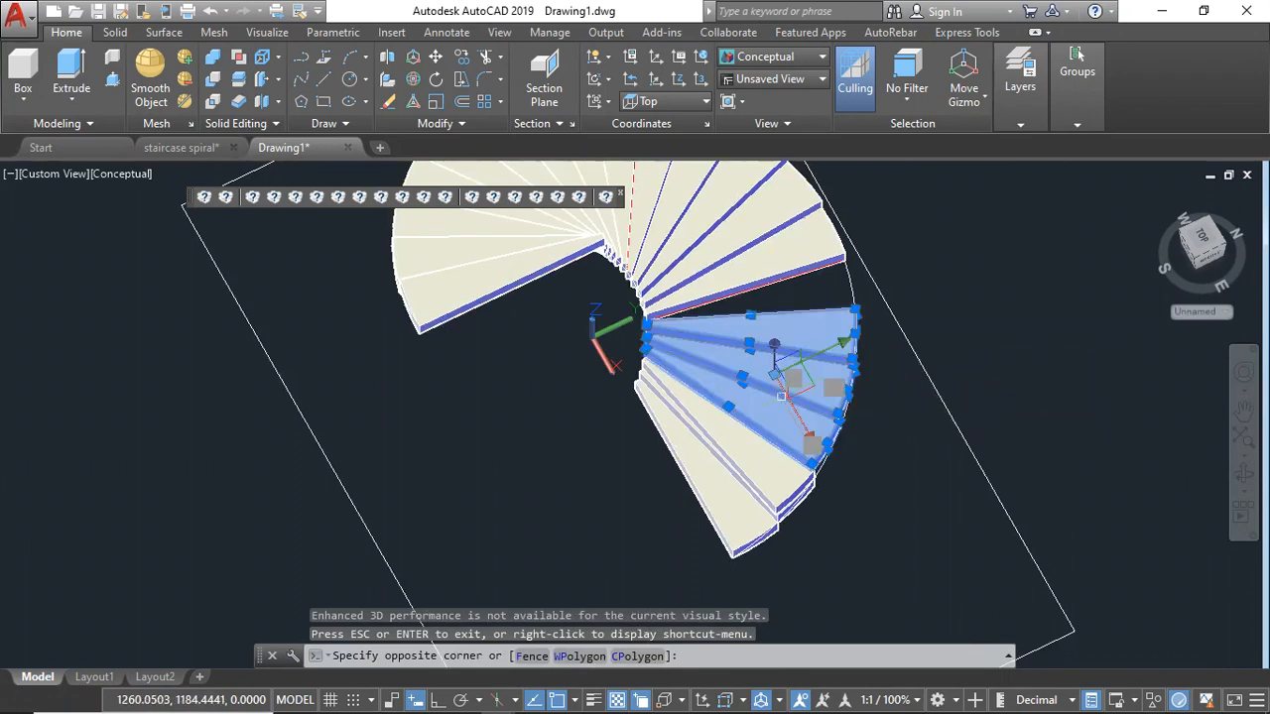
{"action": "left_click", "coordinate": [734, 474]}
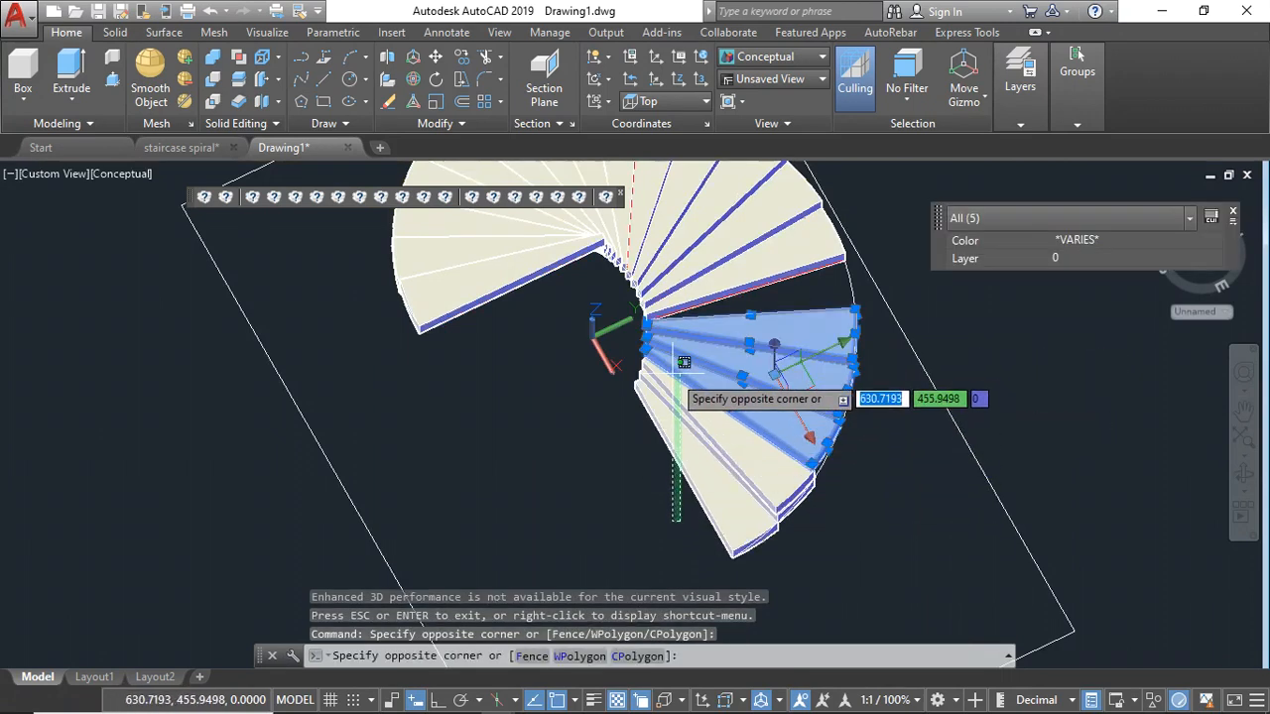
{"action": "left_click", "coordinate": [595, 385]}
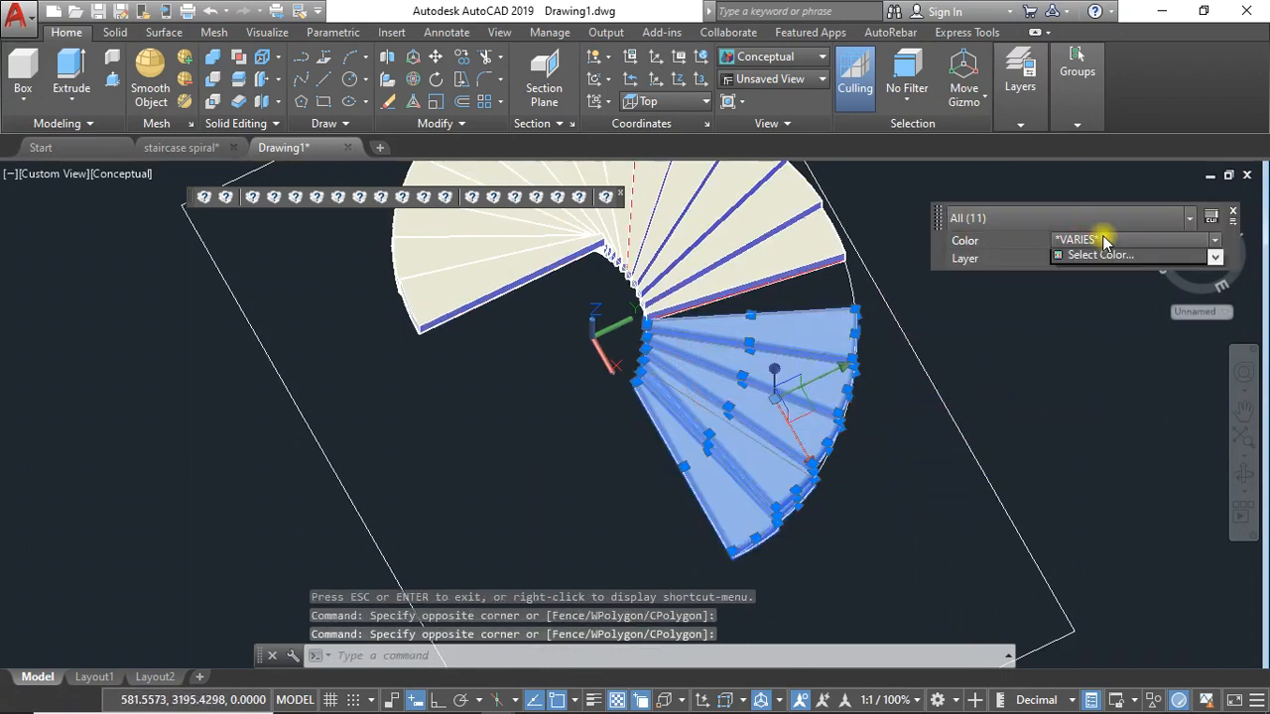
{"action": "left_click", "coordinate": [1107, 242]}
{"action": "left_click", "coordinate": [1092, 264]}
{"action": "key", "text": "Escape"}
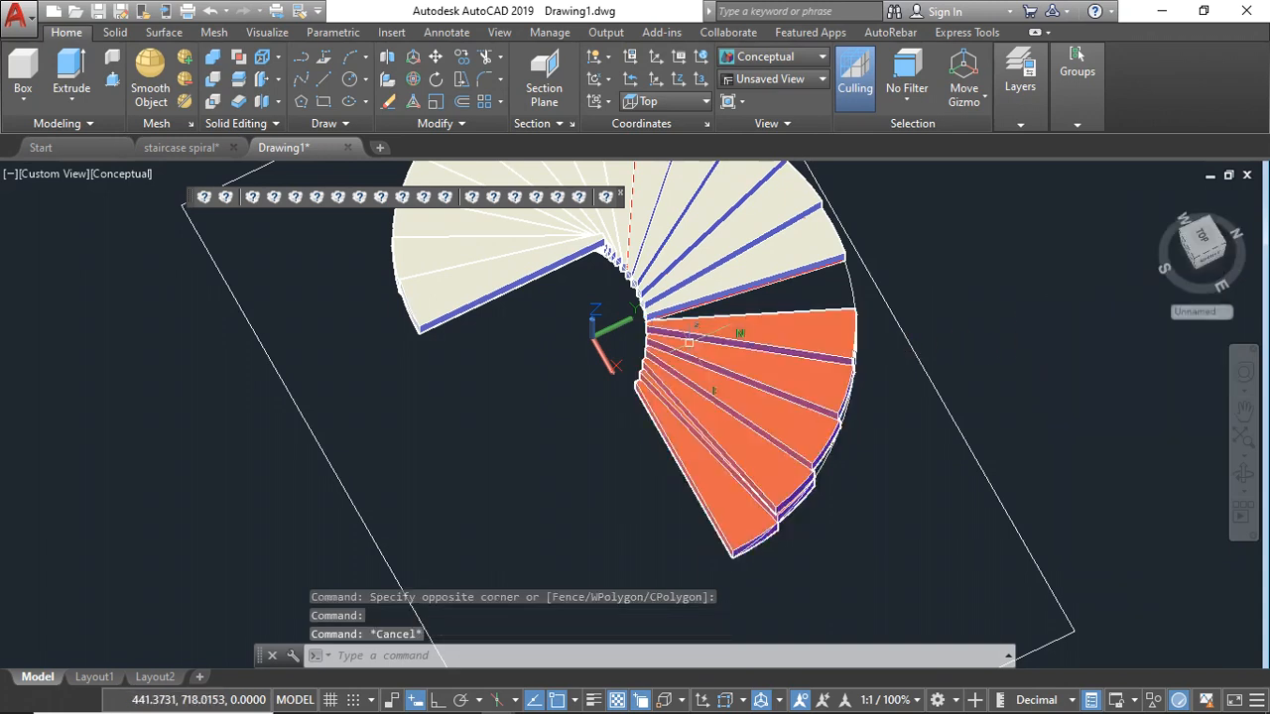
Step: Show the spiral staircase from the Top view in the 2D Wireframe visual style
{"action": "left_click", "coordinate": [73, 174]}
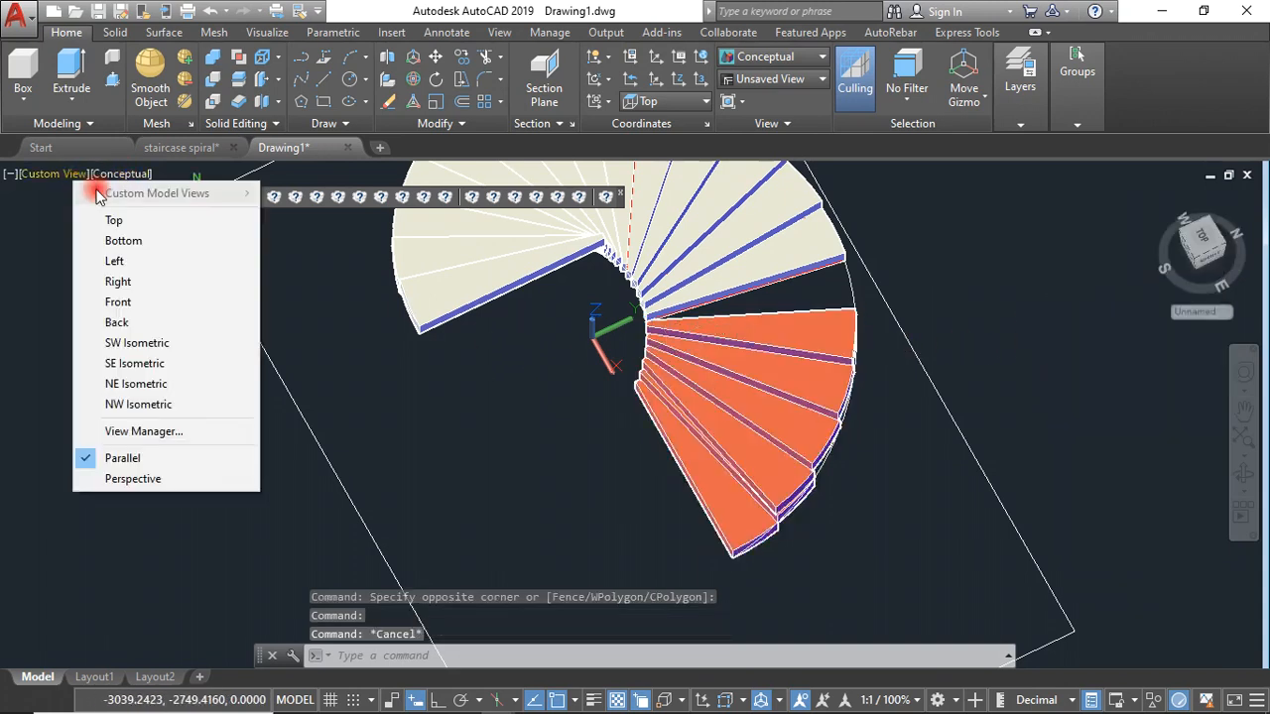
{"action": "left_click", "coordinate": [119, 215]}
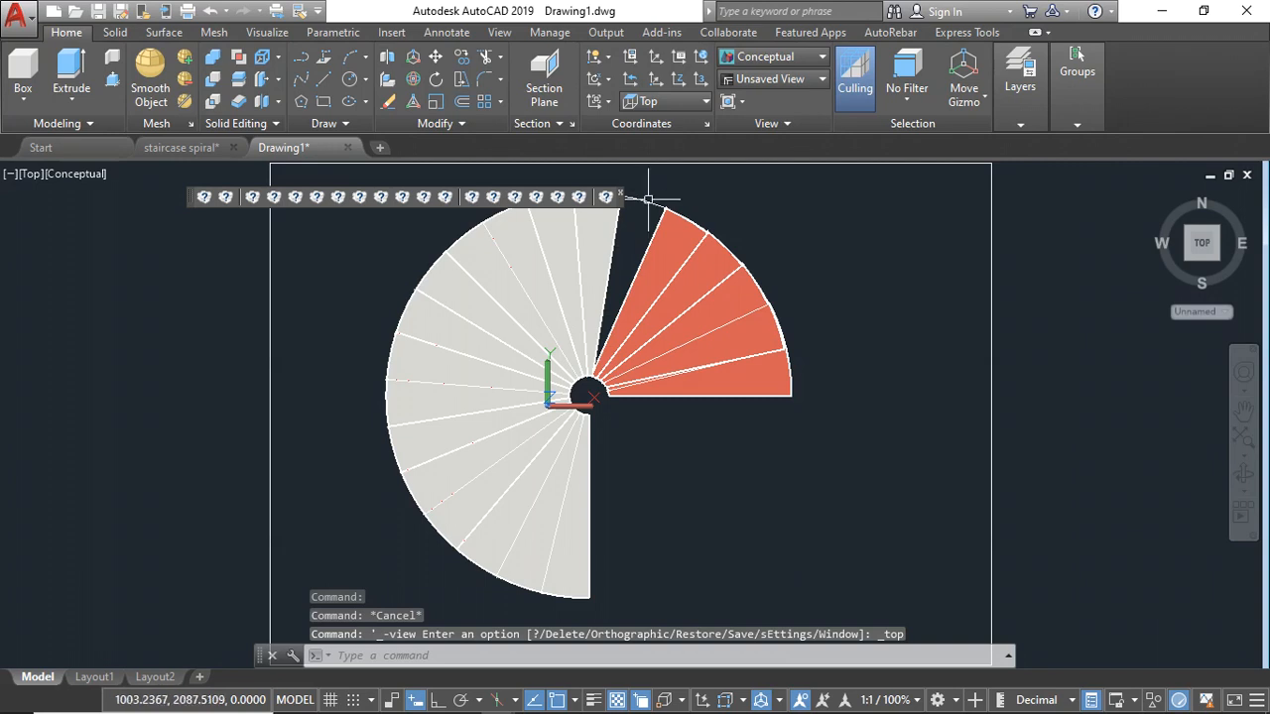
{"action": "left_click", "coordinate": [88, 177]}
{"action": "left_click", "coordinate": [129, 215]}
Step: Rotate the red tread nearest the white ones about its inner corner by reference, aligning its edge with the last white tread's edge
{"action": "scroll", "coordinate": [620, 278], "scroll_direction": "up", "scroll_amount": 4}
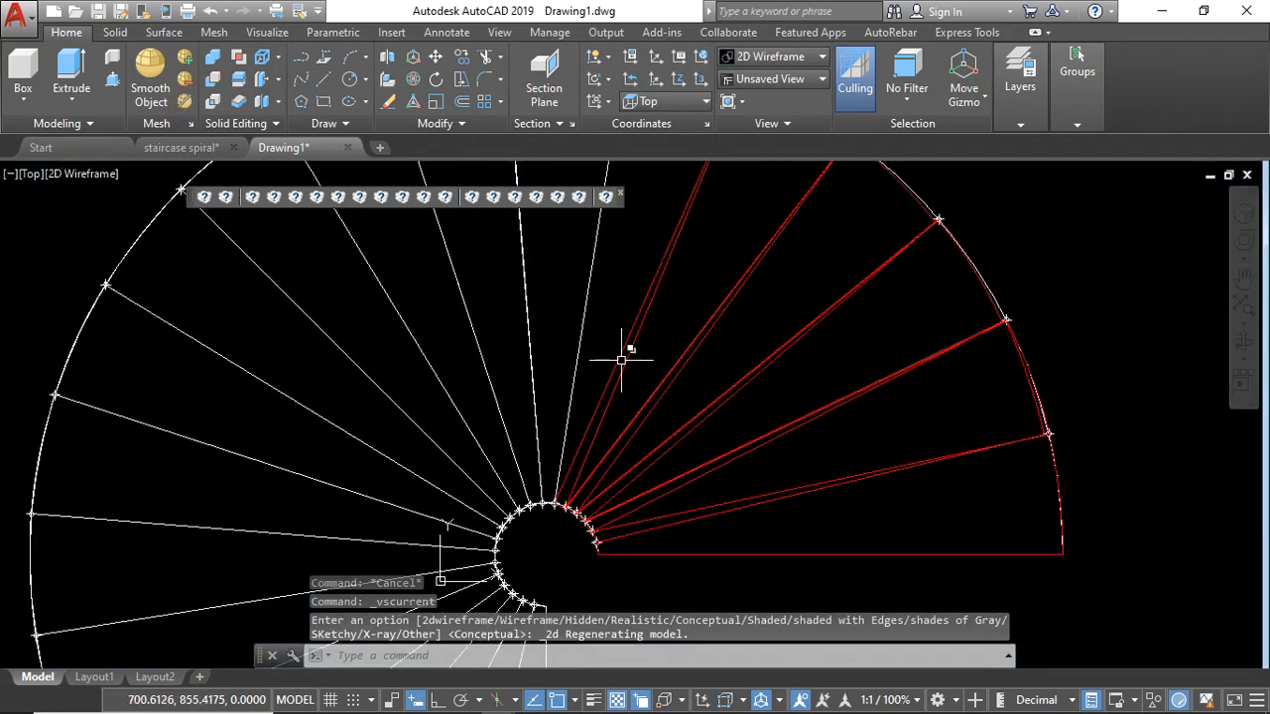
{"action": "left_click", "coordinate": [694, 349]}
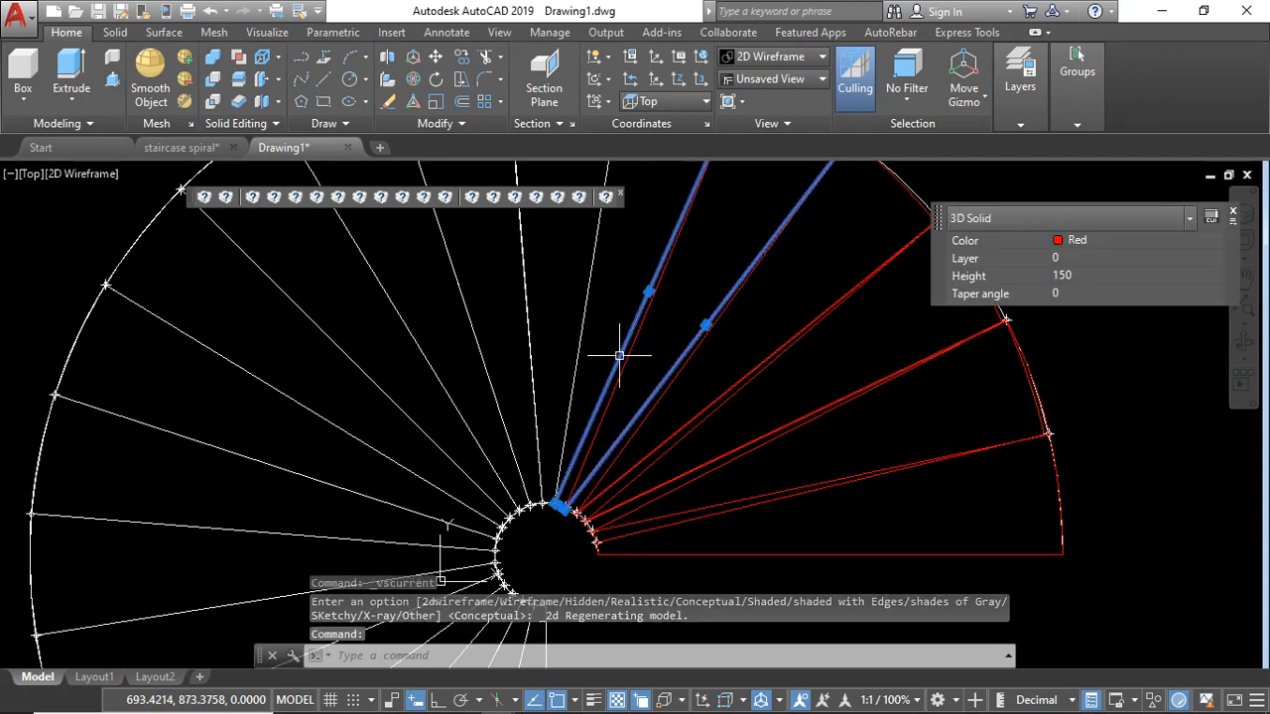
{"action": "scroll", "coordinate": [685, 377], "scroll_direction": "down", "scroll_amount": 4}
{"action": "scroll", "coordinate": [698, 416], "scroll_direction": "up", "scroll_amount": 2}
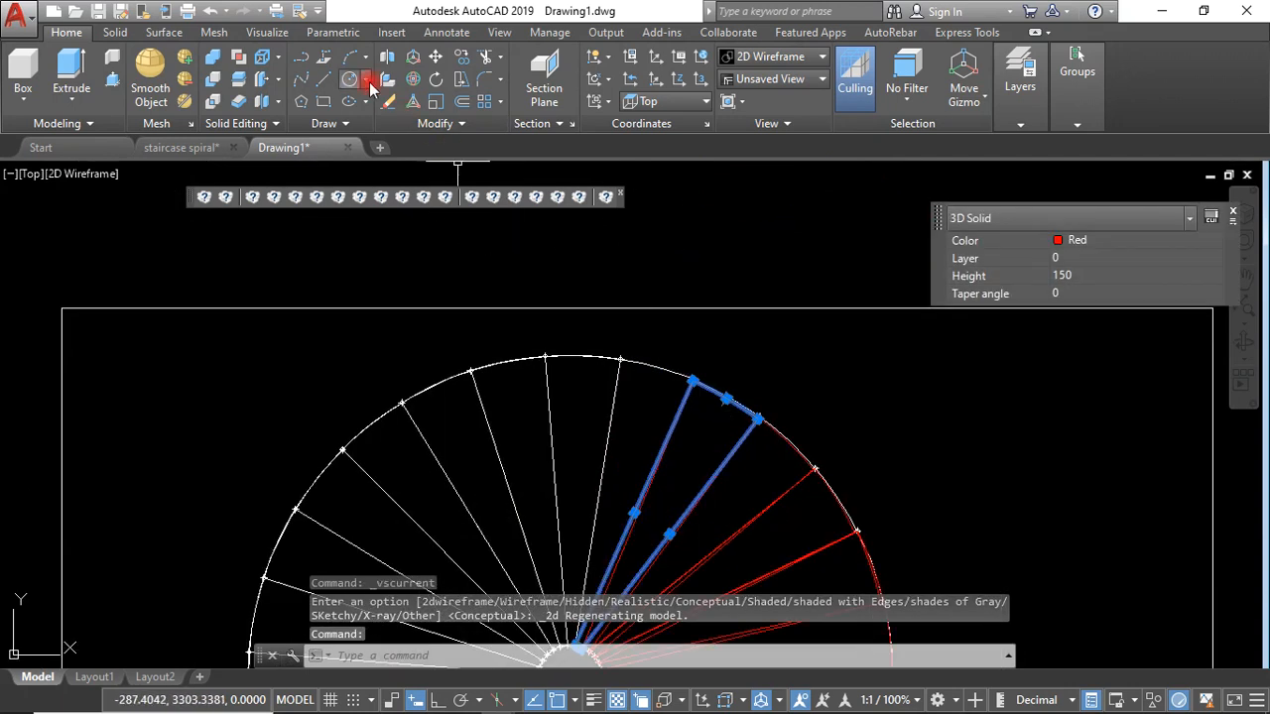
{"action": "left_click", "coordinate": [444, 83]}
{"action": "scroll", "coordinate": [544, 354], "scroll_direction": "down", "scroll_amount": 2}
{"action": "scroll", "coordinate": [607, 493], "scroll_direction": "up", "scroll_amount": 10}
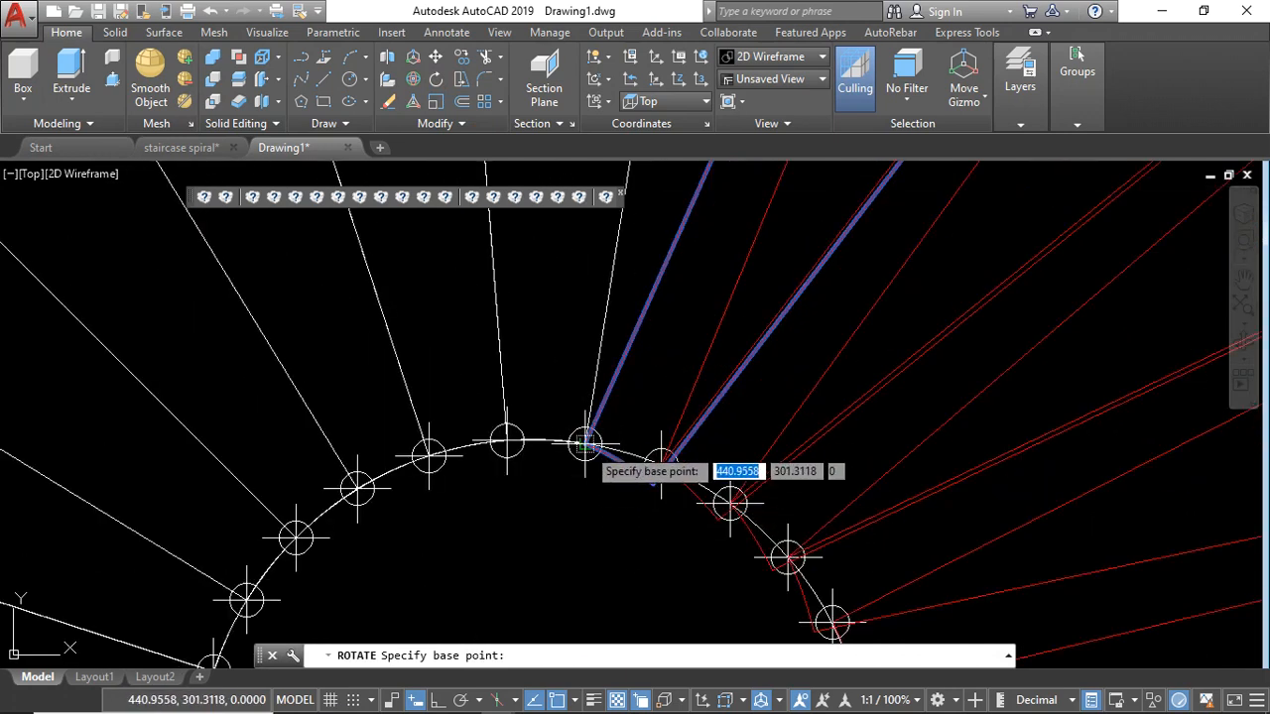
{"action": "left_click", "coordinate": [591, 448]}
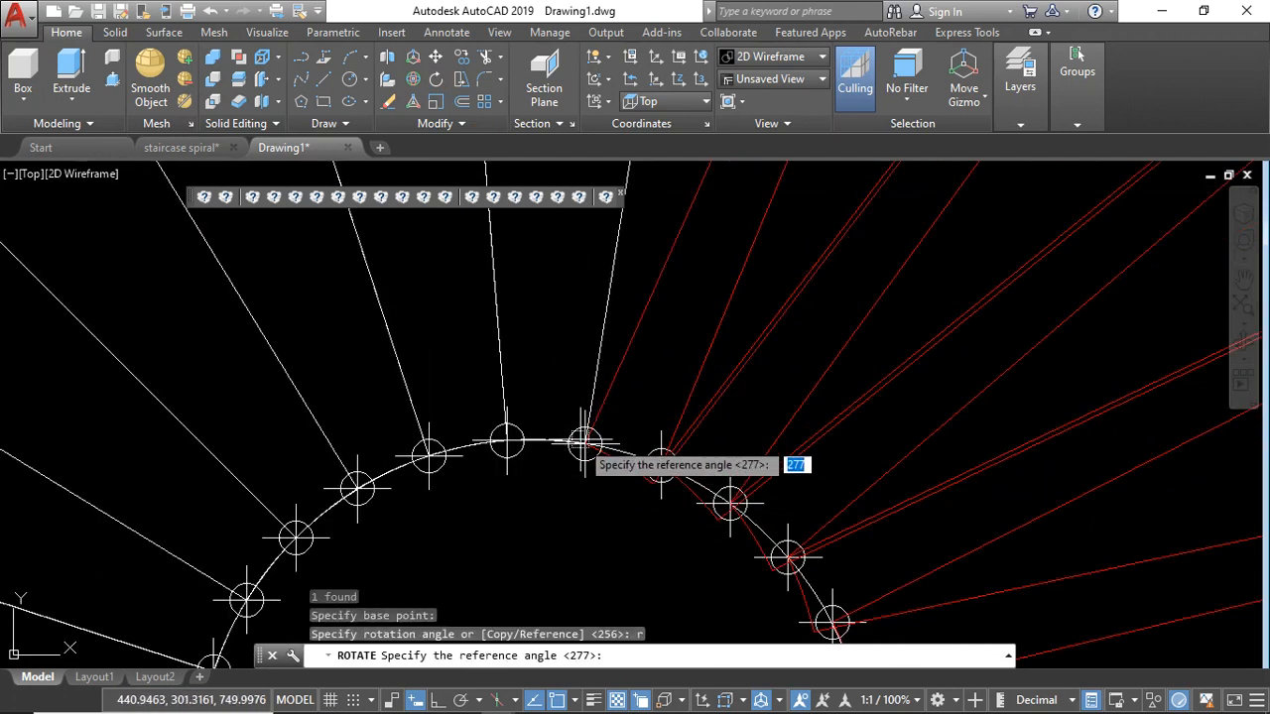
{"action": "left_click", "coordinate": [588, 448]}
{"action": "scroll", "coordinate": [595, 457], "scroll_direction": "down", "scroll_amount": 5}
{"action": "scroll", "coordinate": [645, 437], "scroll_direction": "down", "scroll_amount": 3}
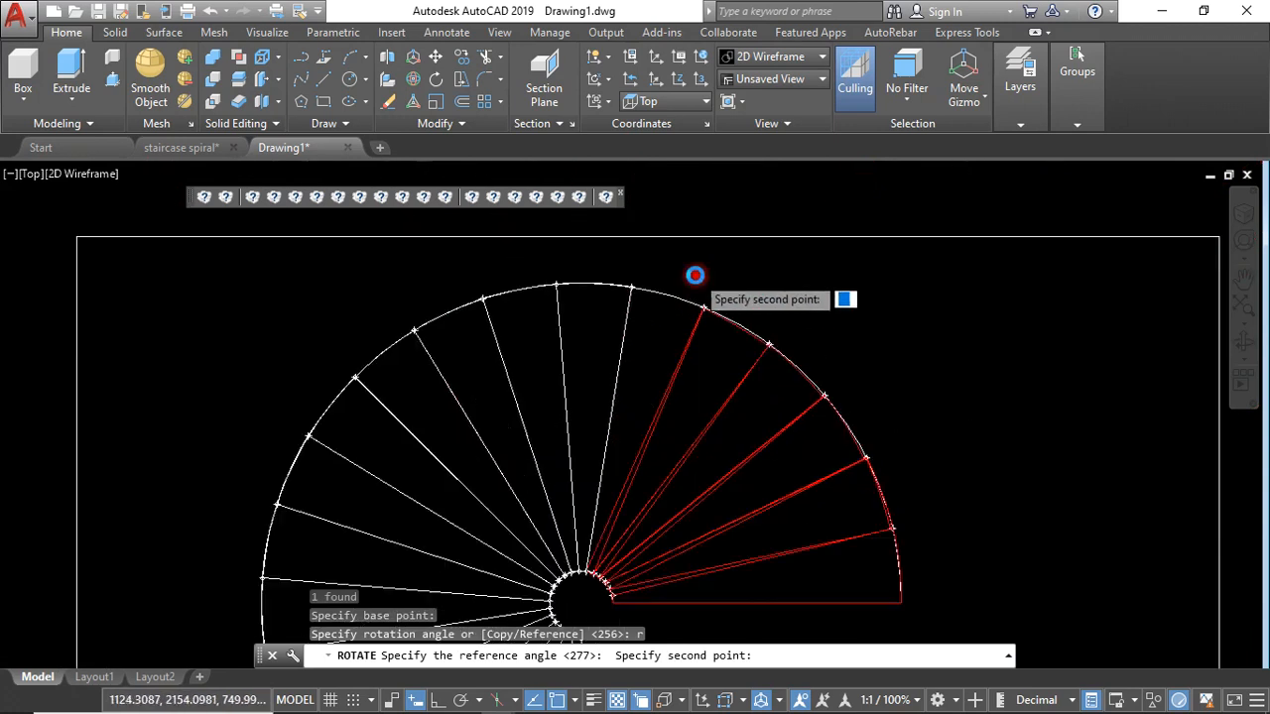
{"action": "scroll", "coordinate": [823, 388], "scroll_direction": "up", "scroll_amount": 8}
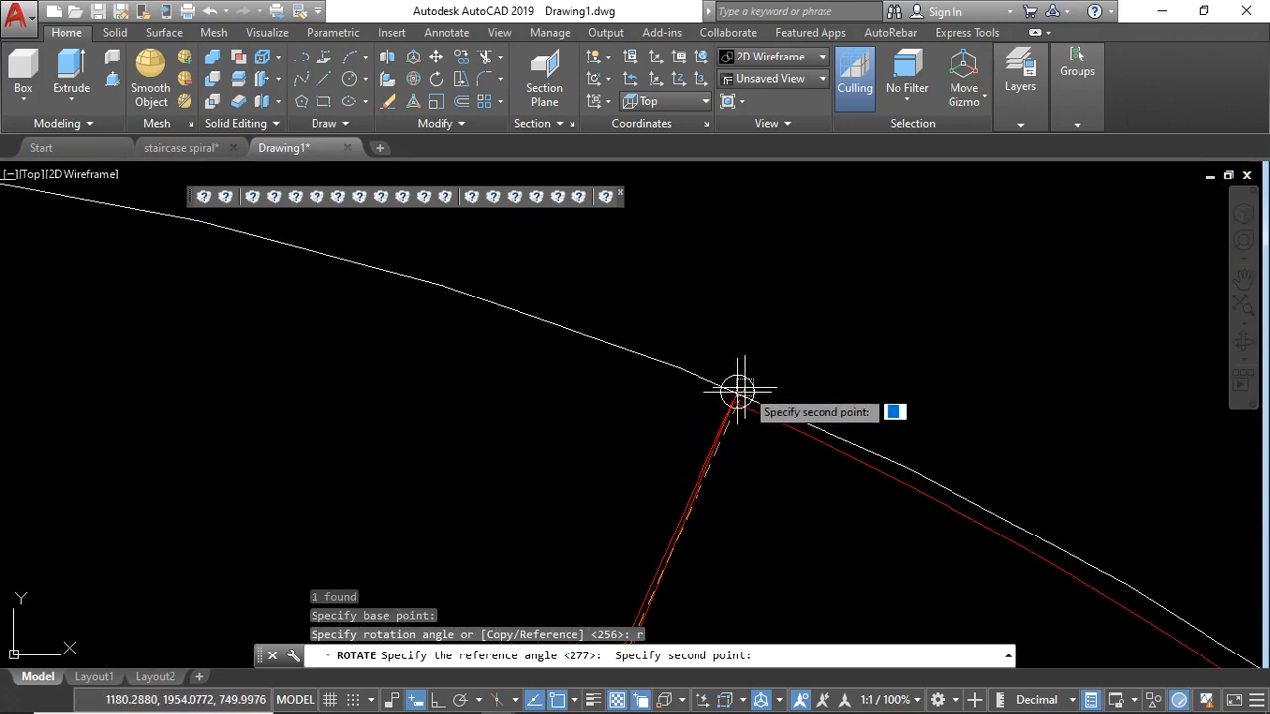
{"action": "left_click", "coordinate": [739, 391]}
{"action": "scroll", "coordinate": [739, 391], "scroll_direction": "down", "scroll_amount": 4}
{"action": "scroll", "coordinate": [552, 343], "scroll_direction": "up", "scroll_amount": 3}
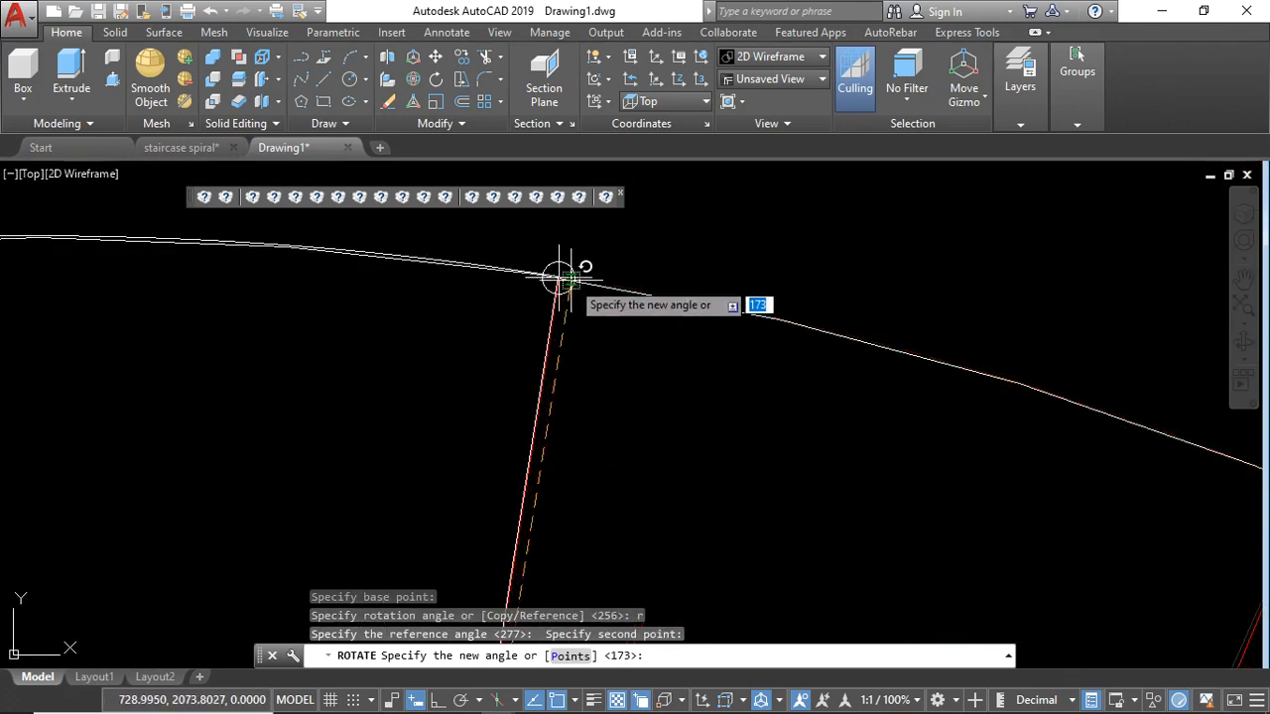
{"action": "left_click", "coordinate": [558, 277]}
{"action": "scroll", "coordinate": [585, 280], "scroll_direction": "down", "scroll_amount": 4}
{"action": "scroll", "coordinate": [596, 308], "scroll_direction": "down", "scroll_amount": 2}
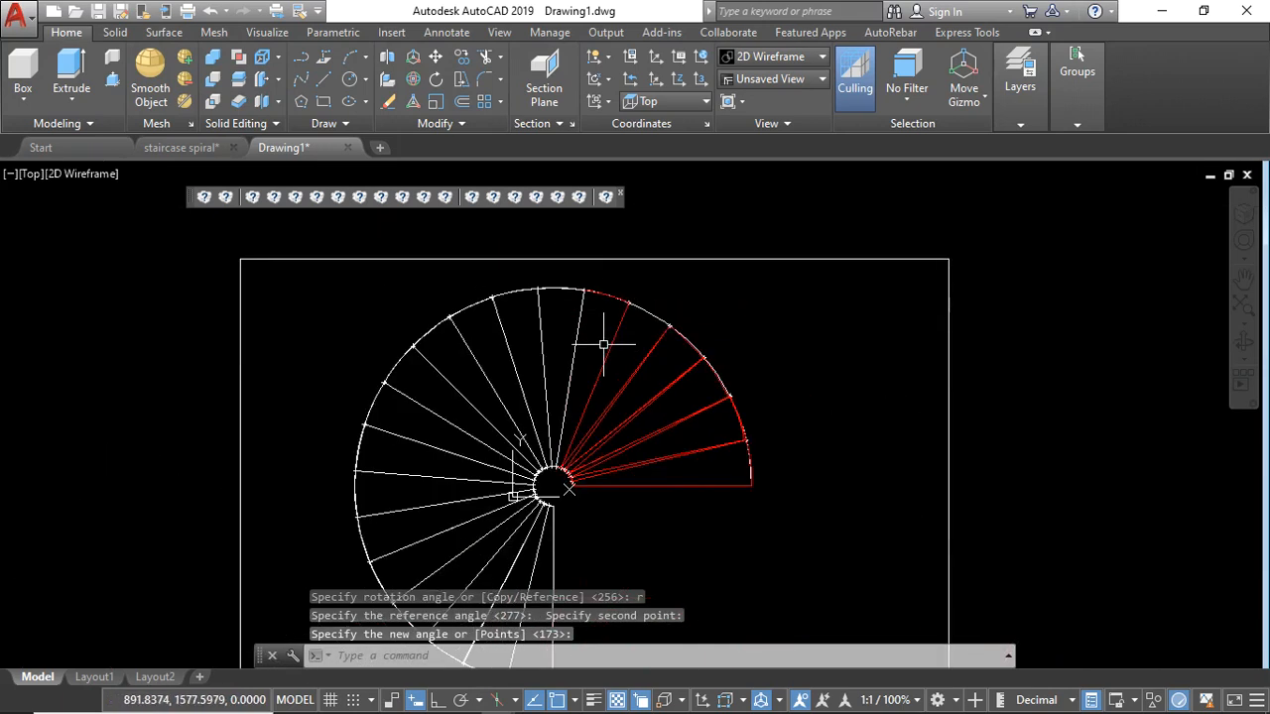
Step: Rotate the second red tread about its inner corner by reference, aligning its outer corner with the edge node of the first red tread
{"action": "scroll", "coordinate": [610, 423], "scroll_direction": "up", "scroll_amount": 4}
{"action": "left_click", "coordinate": [564, 425]}
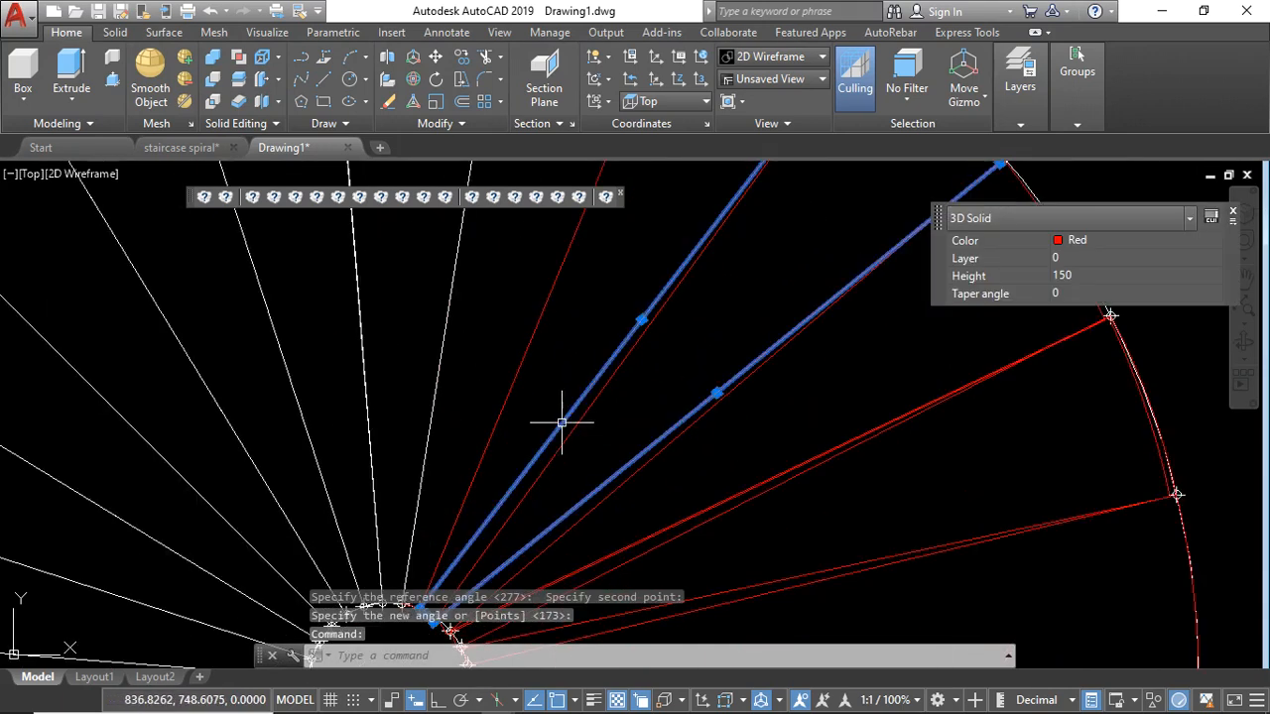
{"action": "scroll", "coordinate": [596, 415], "scroll_direction": "down", "scroll_amount": 4}
{"action": "type", "text": "ro"}
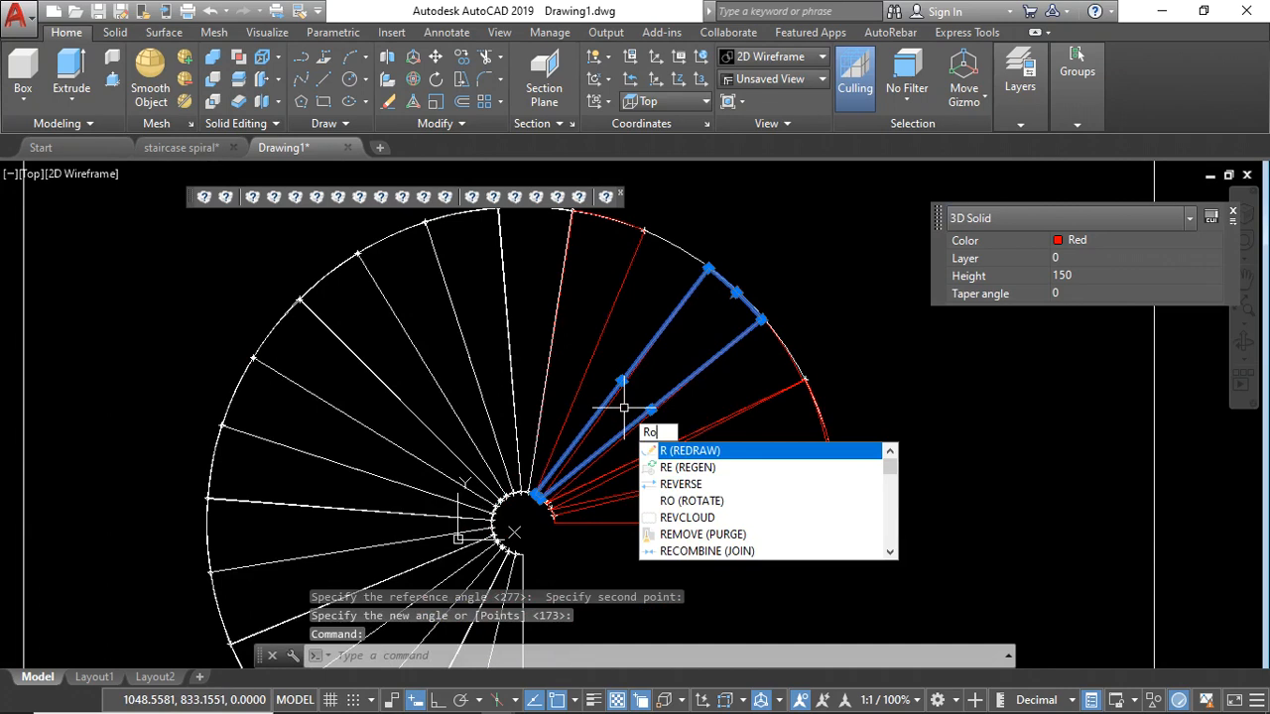
{"action": "key", "text": "Return"}
{"action": "scroll", "coordinate": [546, 477], "scroll_direction": "up", "scroll_amount": 3}
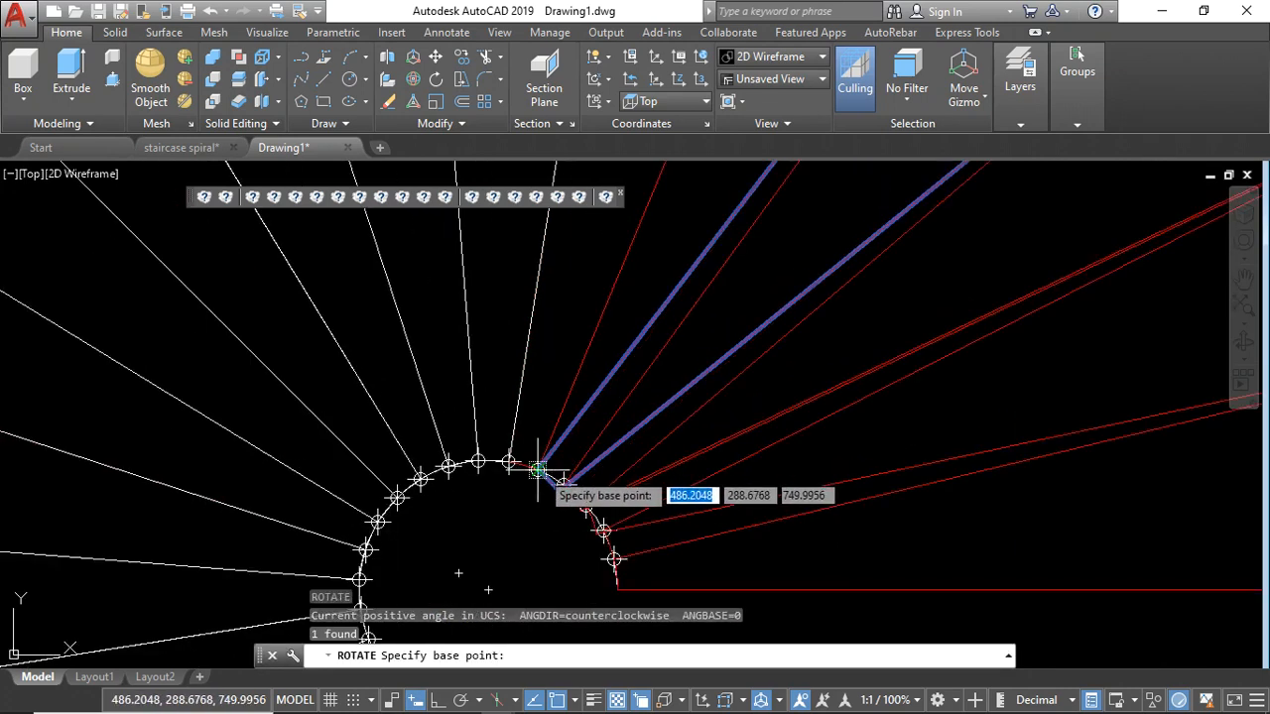
{"action": "left_click", "coordinate": [551, 462]}
{"action": "scroll", "coordinate": [589, 363], "scroll_direction": "down", "scroll_amount": 3}
{"action": "scroll", "coordinate": [635, 382], "scroll_direction": "up", "scroll_amount": 4}
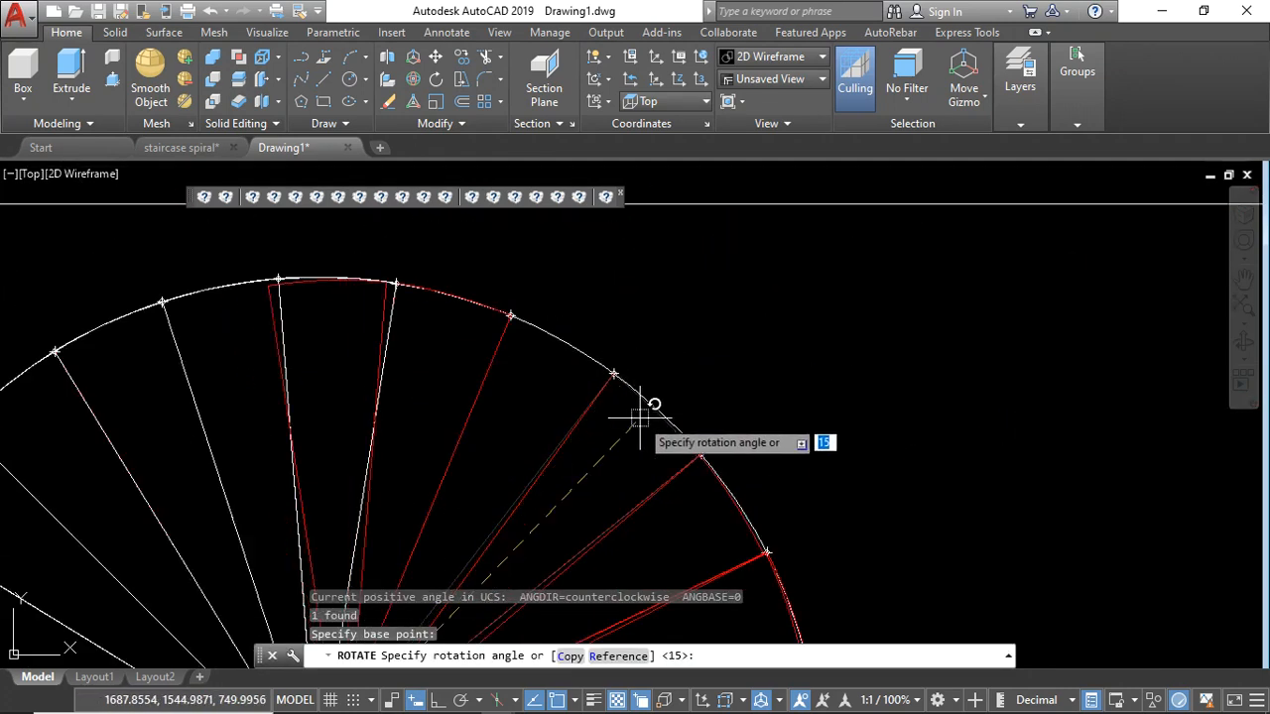
{"action": "type", "text": "r"}
{"action": "key", "text": "Return"}
{"action": "scroll", "coordinate": [595, 421], "scroll_direction": "down", "scroll_amount": 4}
{"action": "scroll", "coordinate": [546, 451], "scroll_direction": "up", "scroll_amount": 5}
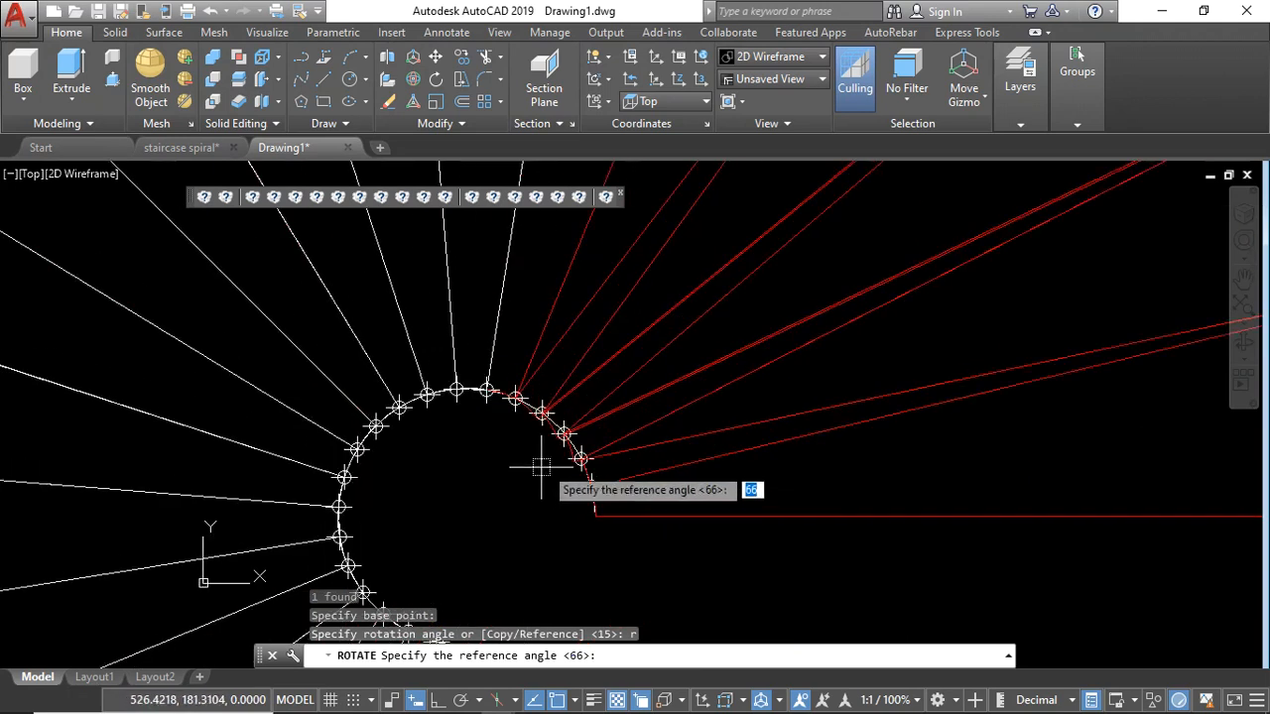
{"action": "left_click", "coordinate": [515, 397]}
{"action": "scroll", "coordinate": [510, 466], "scroll_direction": "down", "scroll_amount": 5}
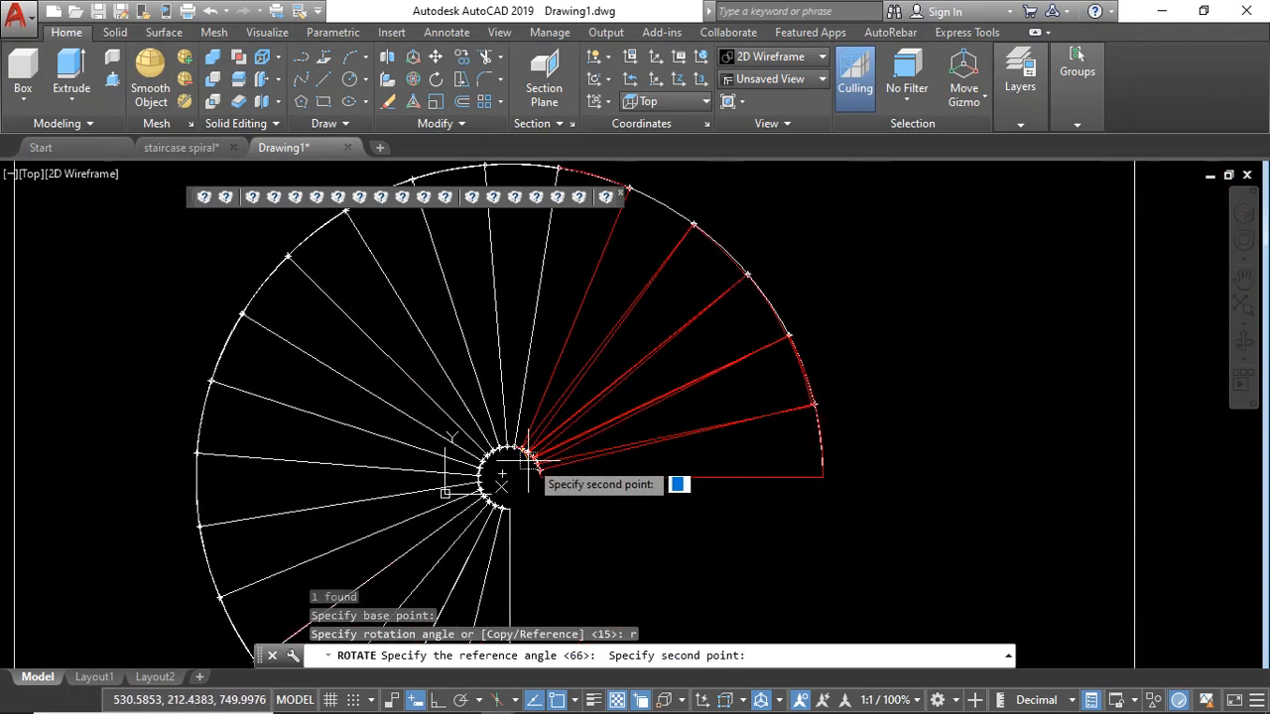
{"action": "scroll", "coordinate": [645, 298], "scroll_direction": "up", "scroll_amount": 7}
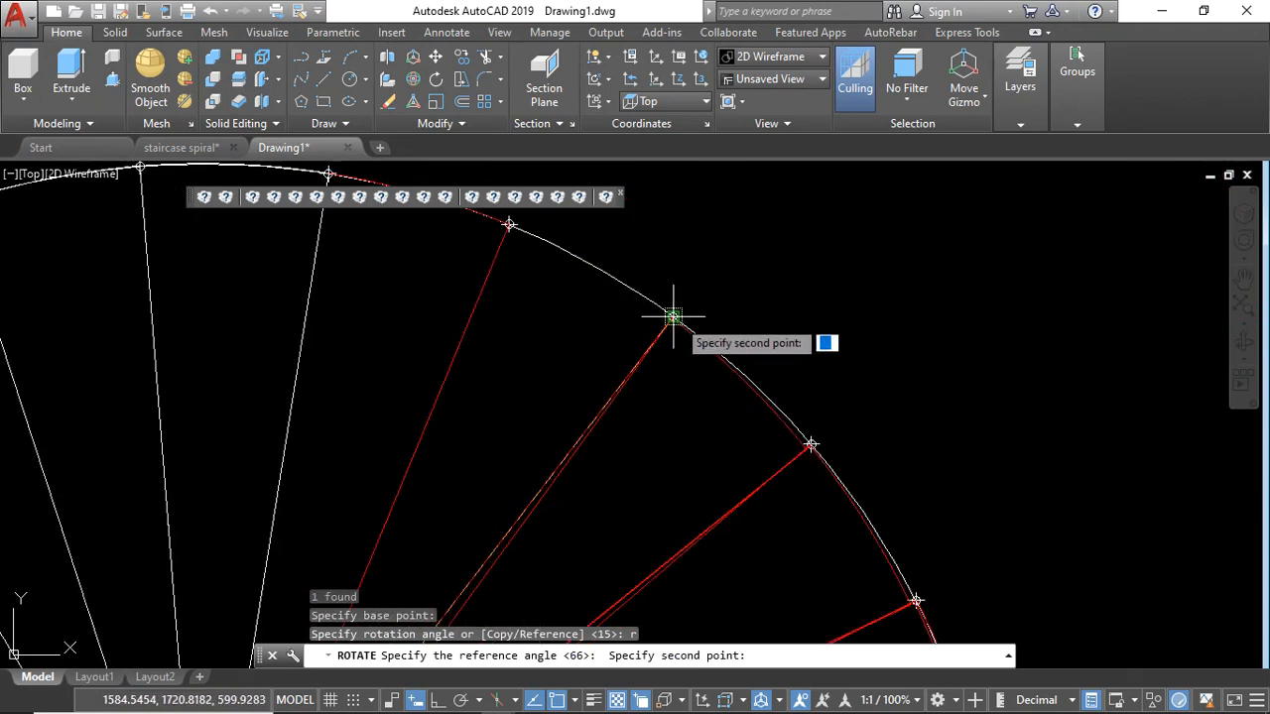
{"action": "left_click", "coordinate": [674, 316]}
{"action": "scroll", "coordinate": [510, 205], "scroll_direction": "down", "scroll_amount": 3}
{"action": "scroll", "coordinate": [618, 318], "scroll_direction": "up", "scroll_amount": 7}
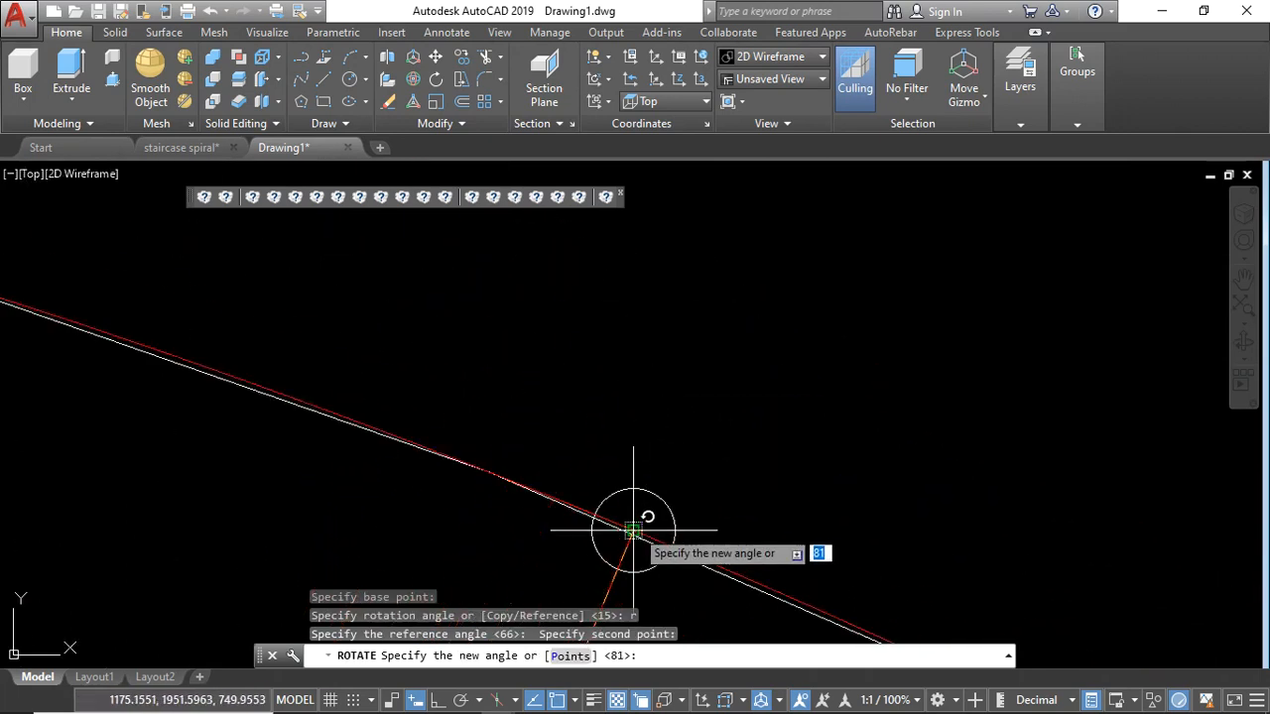
{"action": "left_click", "coordinate": [633, 531]}
{"action": "scroll", "coordinate": [638, 525], "scroll_direction": "down", "scroll_amount": 6}
Step: Orbit the staircase into a 3D view and set the third red tread's color to Yellow
{"action": "scroll", "coordinate": [607, 376], "scroll_direction": "up", "scroll_amount": 3}
{"action": "scroll", "coordinate": [606, 376], "scroll_direction": "down", "scroll_amount": 2}
{"action": "scroll", "coordinate": [518, 437], "scroll_direction": "up", "scroll_amount": 5}
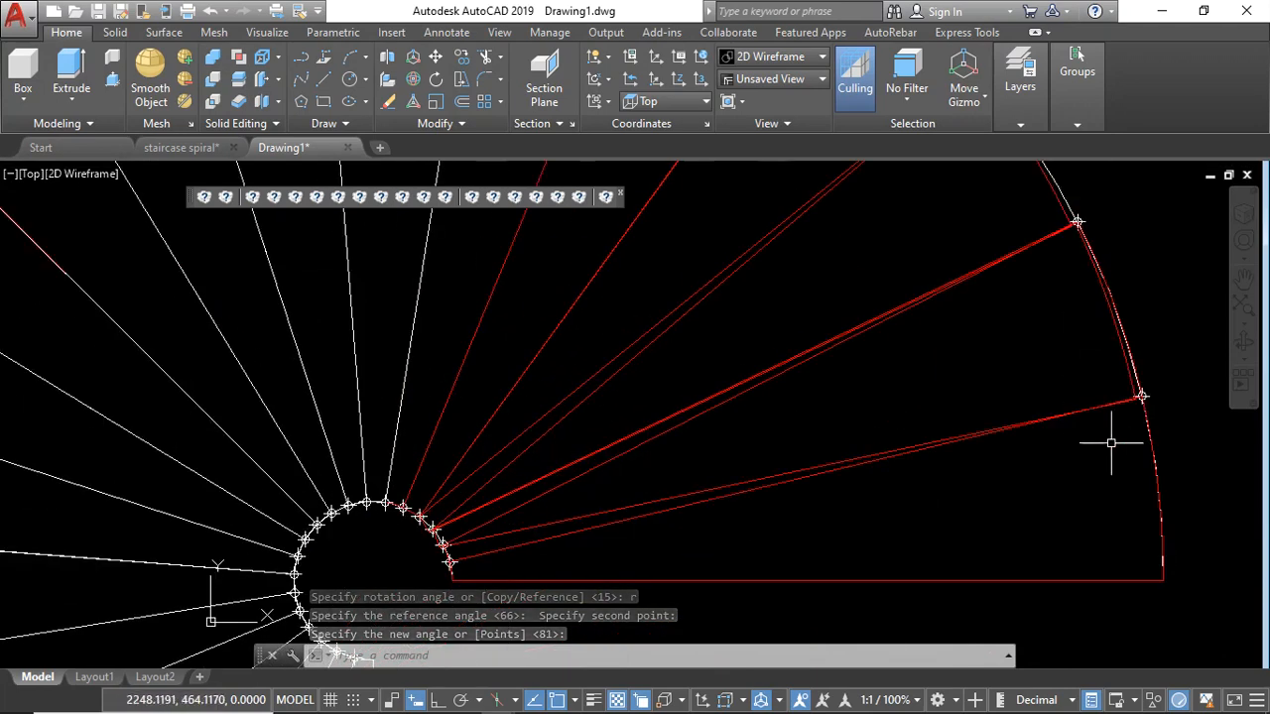
{"action": "left_click", "coordinate": [1242, 340]}
{"action": "left_click_drag", "start_coordinate": [726, 499], "coordinate": [802, 475]}
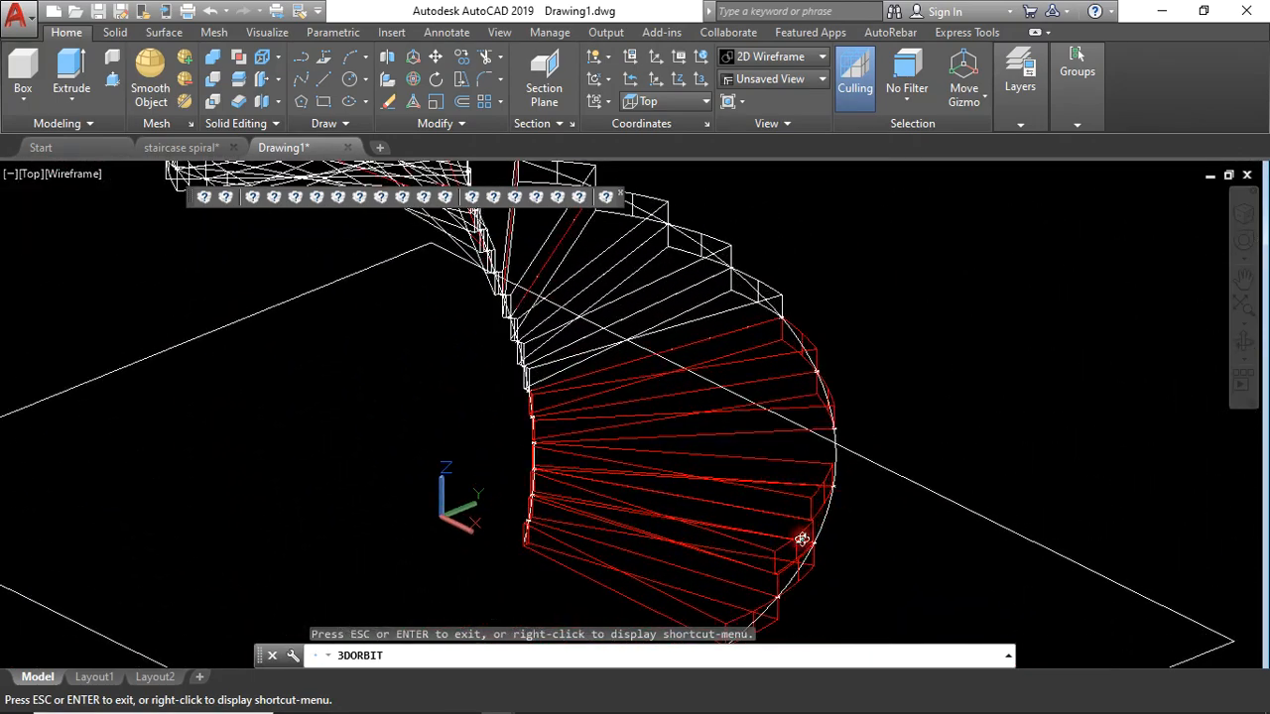
{"action": "left_click_drag", "start_coordinate": [726, 490], "coordinate": [743, 518]}
{"action": "key", "text": "Escape"}
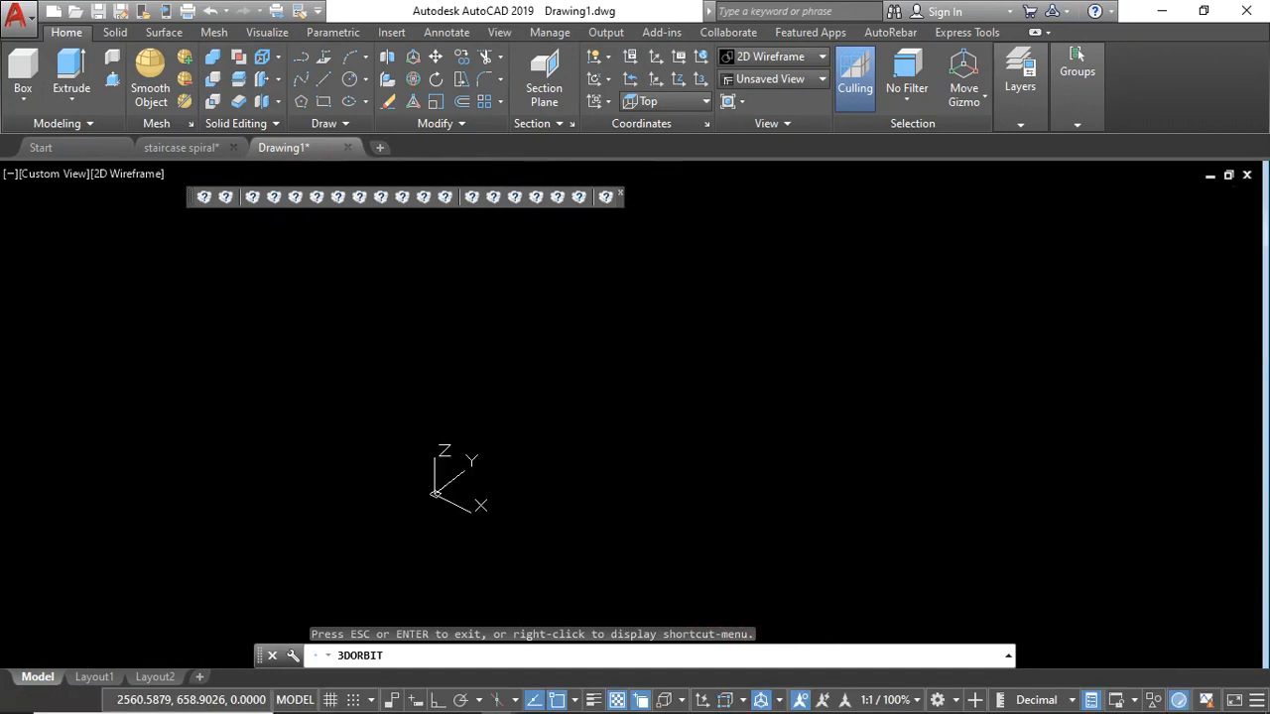
{"action": "left_click", "coordinate": [794, 430]}
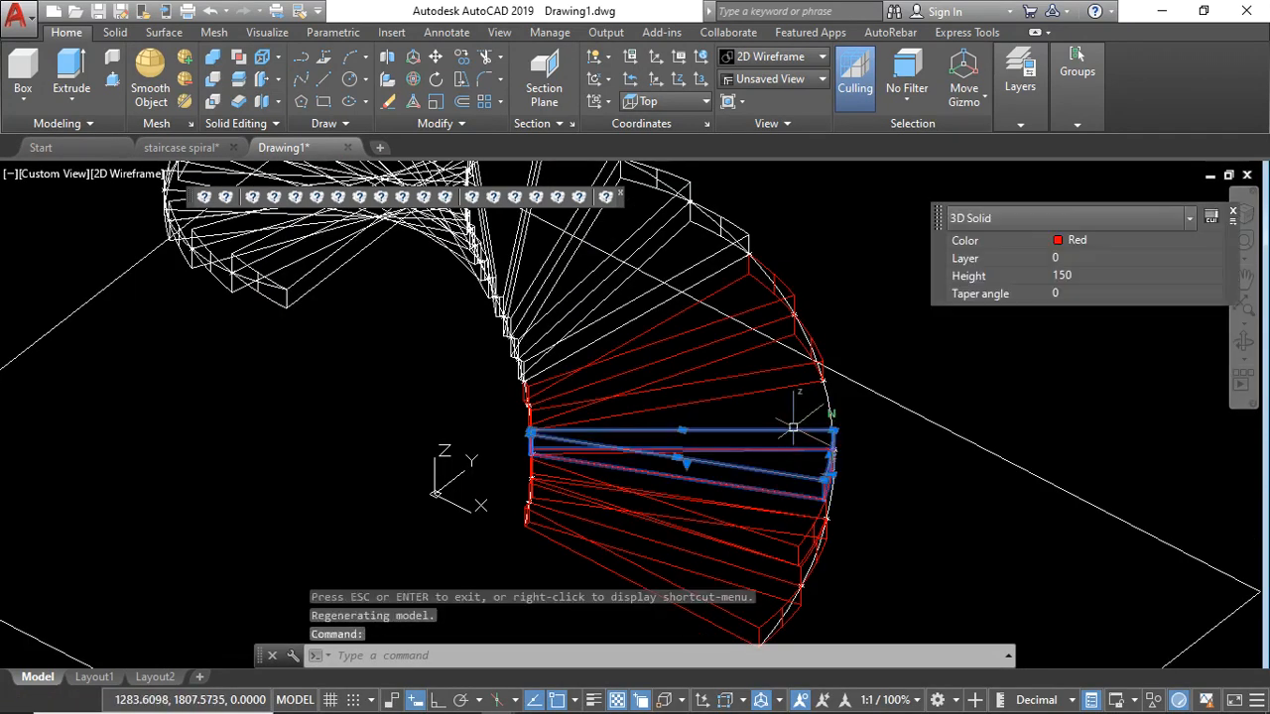
{"action": "left_click", "coordinate": [1096, 241]}
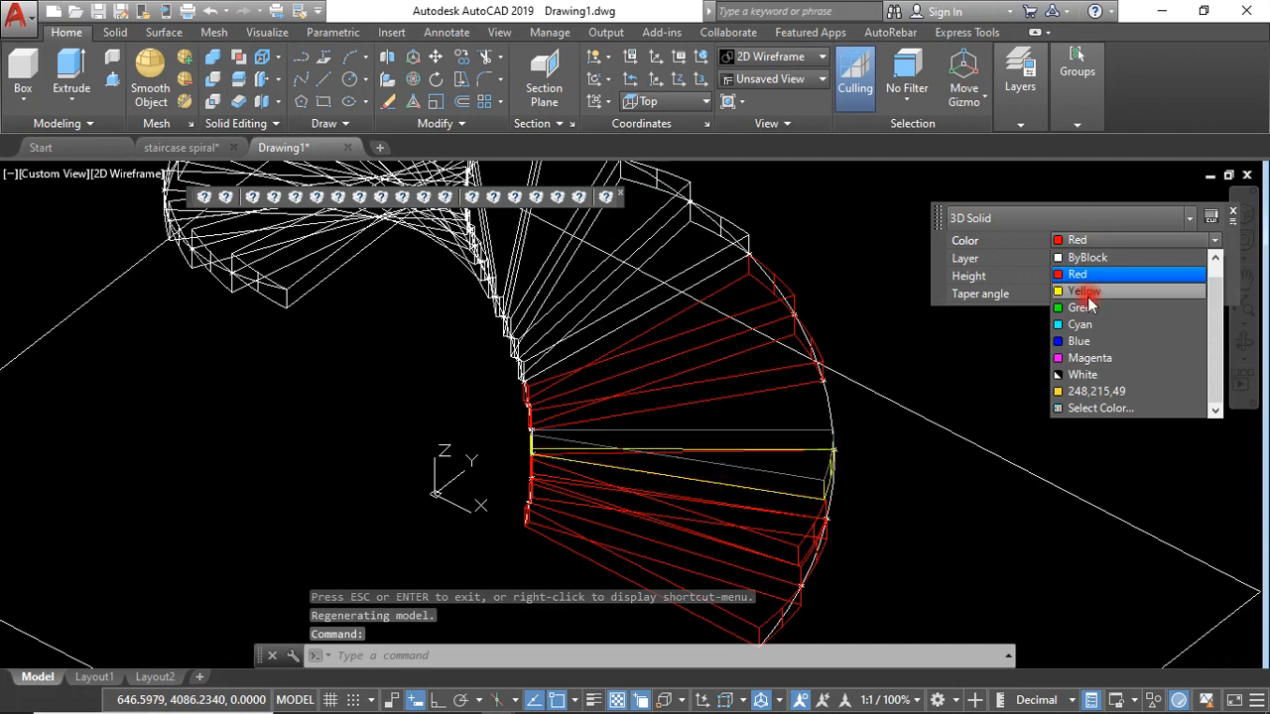
{"action": "left_click", "coordinate": [1087, 291]}
{"action": "key", "text": "Escape"}
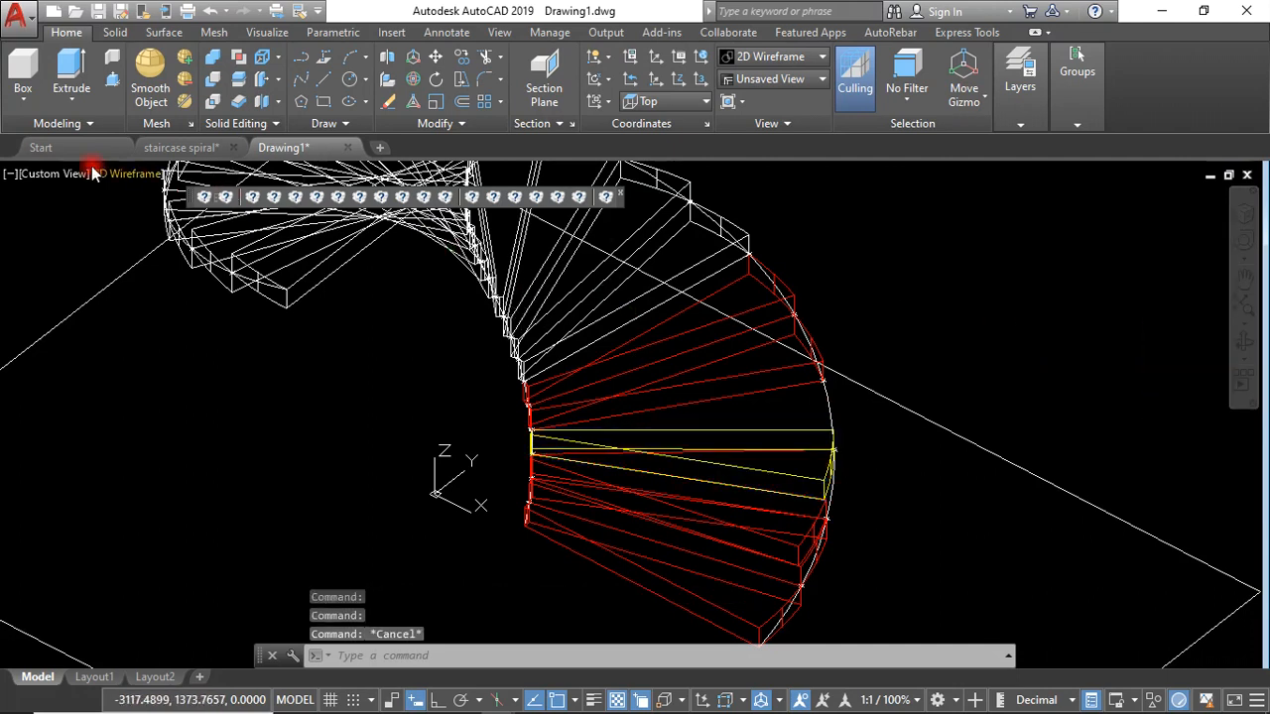
Step: In the Top view, rotate the yellow tread about its inner corner by reference, aligning its edge with the adjoining red tread's edge
{"action": "left_click", "coordinate": [80, 173]}
{"action": "left_click", "coordinate": [112, 219]}
{"action": "scroll", "coordinate": [765, 326], "scroll_direction": "up", "scroll_amount": 5}
{"action": "left_click", "coordinate": [578, 376]}
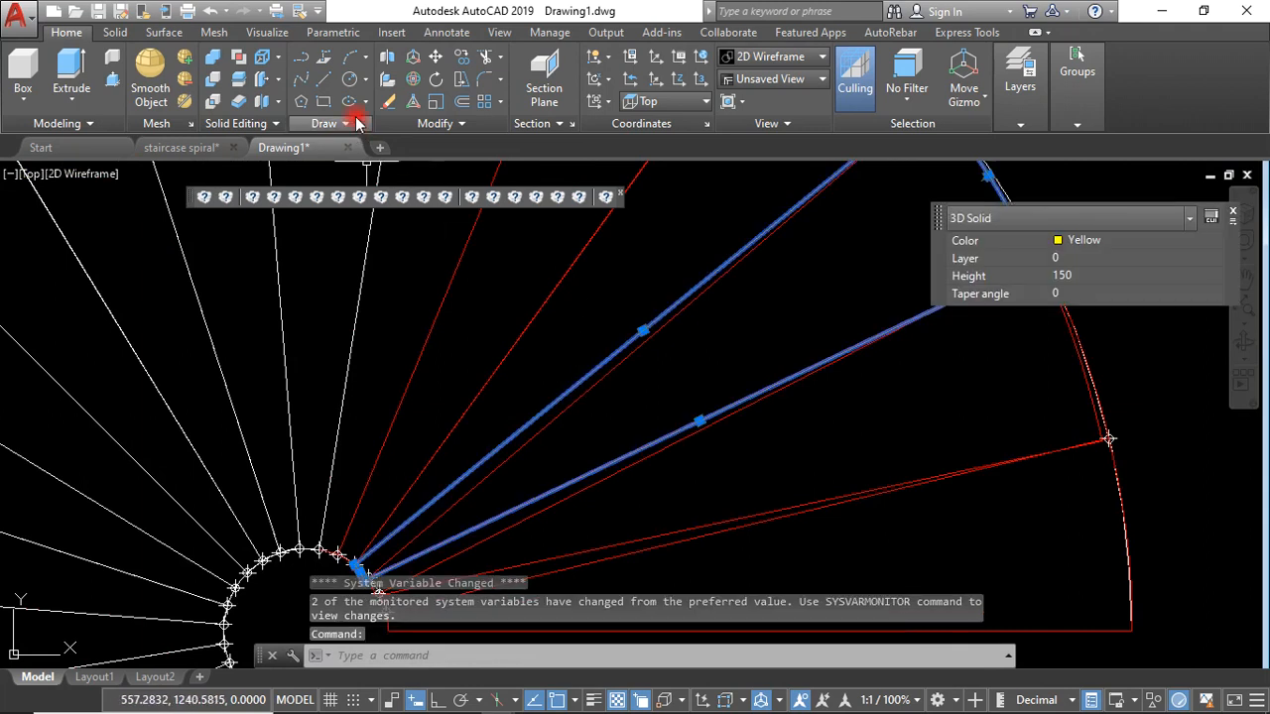
{"action": "left_click", "coordinate": [449, 81]}
{"action": "scroll", "coordinate": [553, 368], "scroll_direction": "down", "scroll_amount": 3}
{"action": "scroll", "coordinate": [447, 487], "scroll_direction": "up", "scroll_amount": 6}
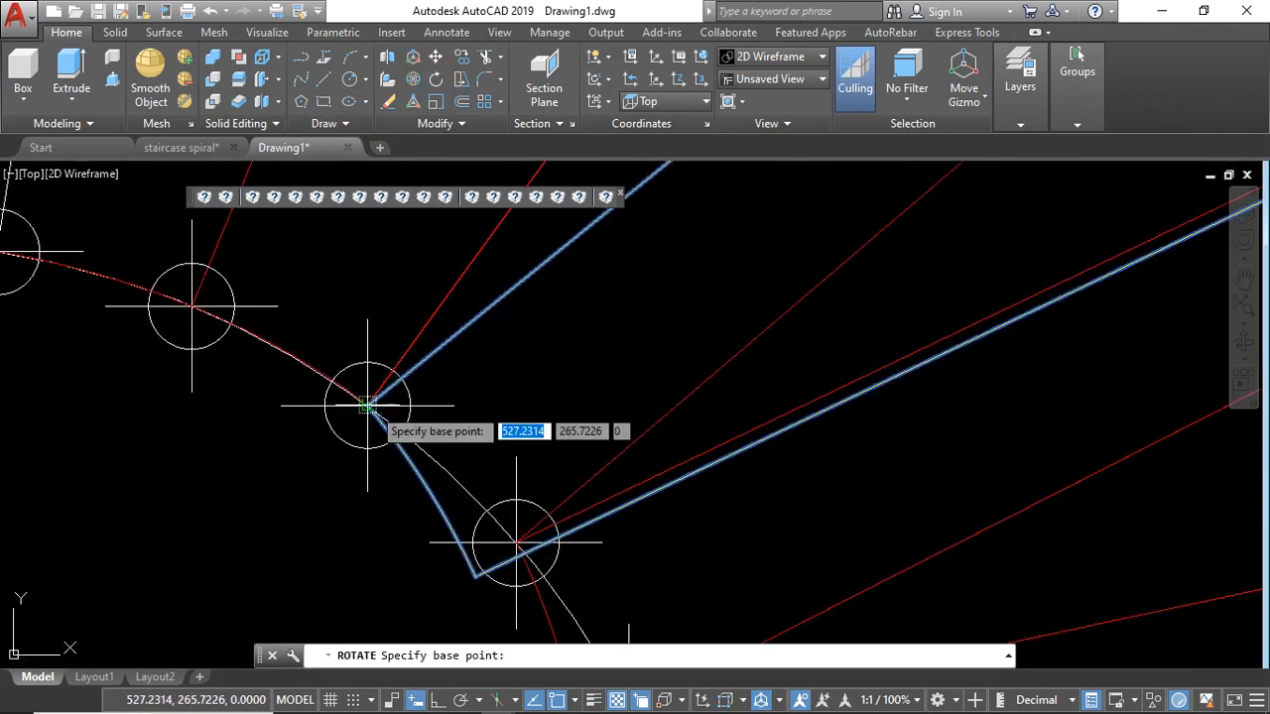
{"action": "left_click", "coordinate": [367, 405]}
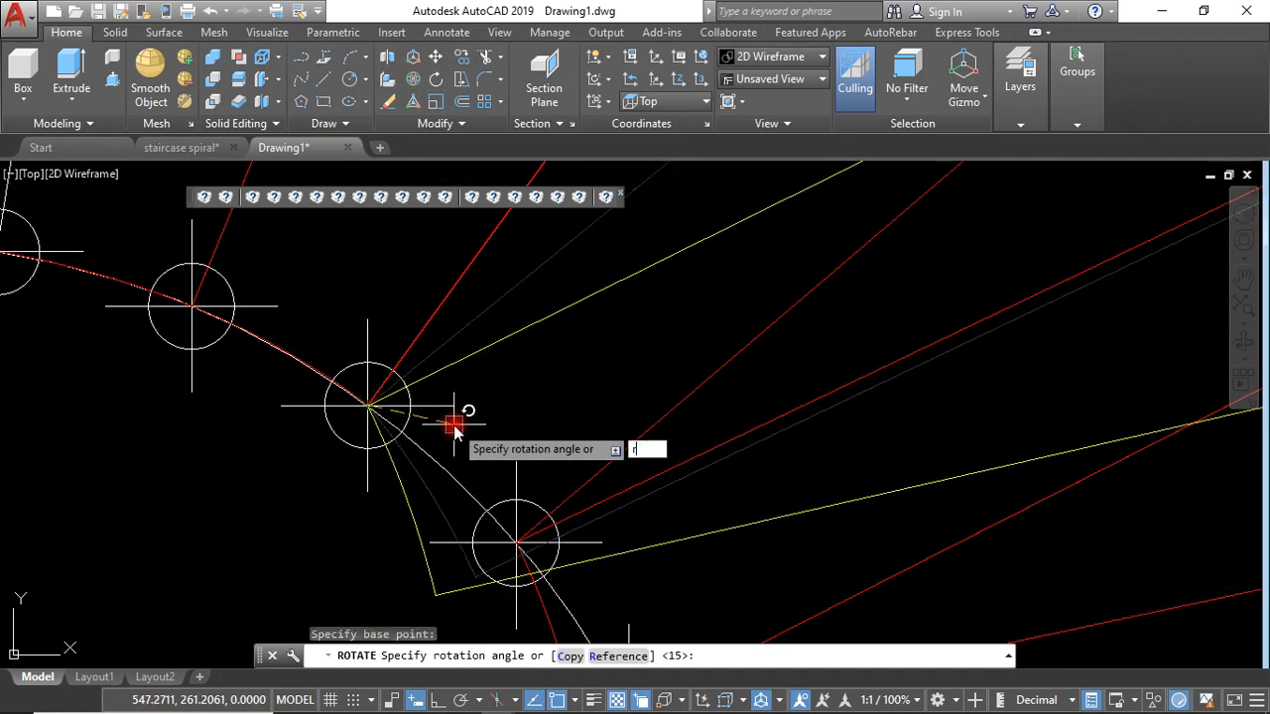
{"action": "type", "text": "r"}
{"action": "key", "text": "Return"}
{"action": "scroll", "coordinate": [352, 387], "scroll_direction": "up", "scroll_amount": 4}
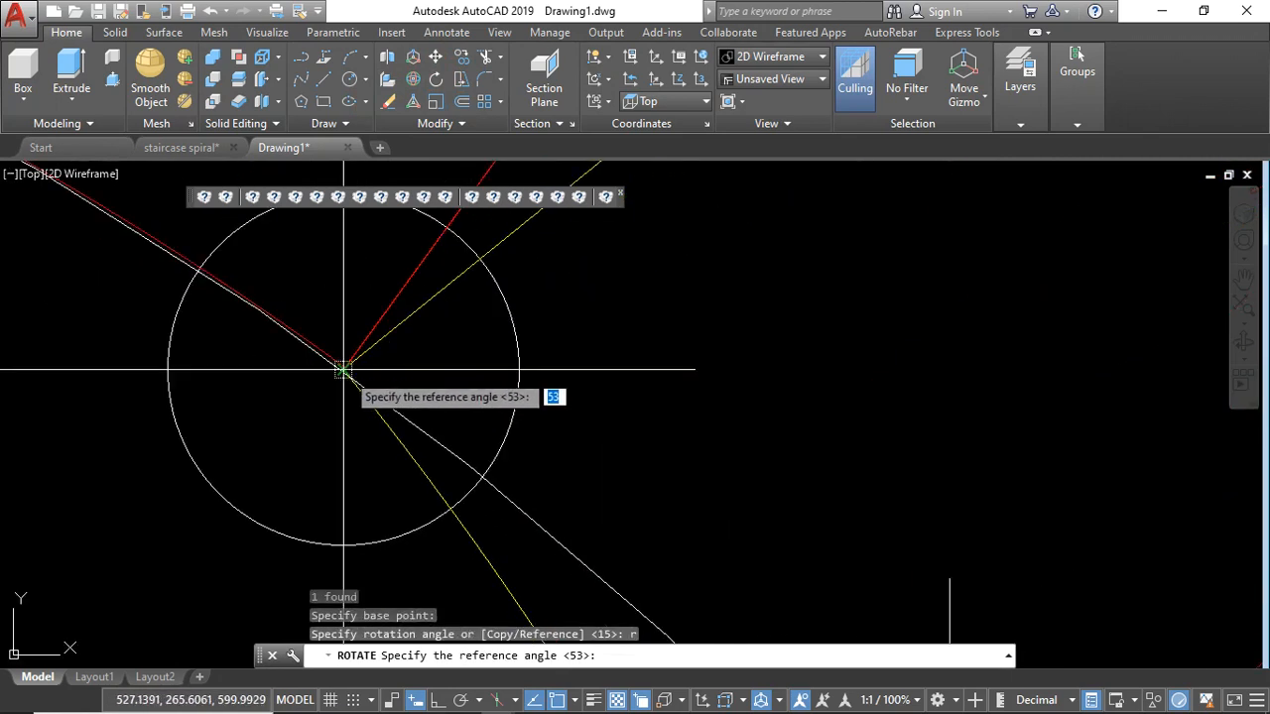
{"action": "left_click", "coordinate": [343, 370]}
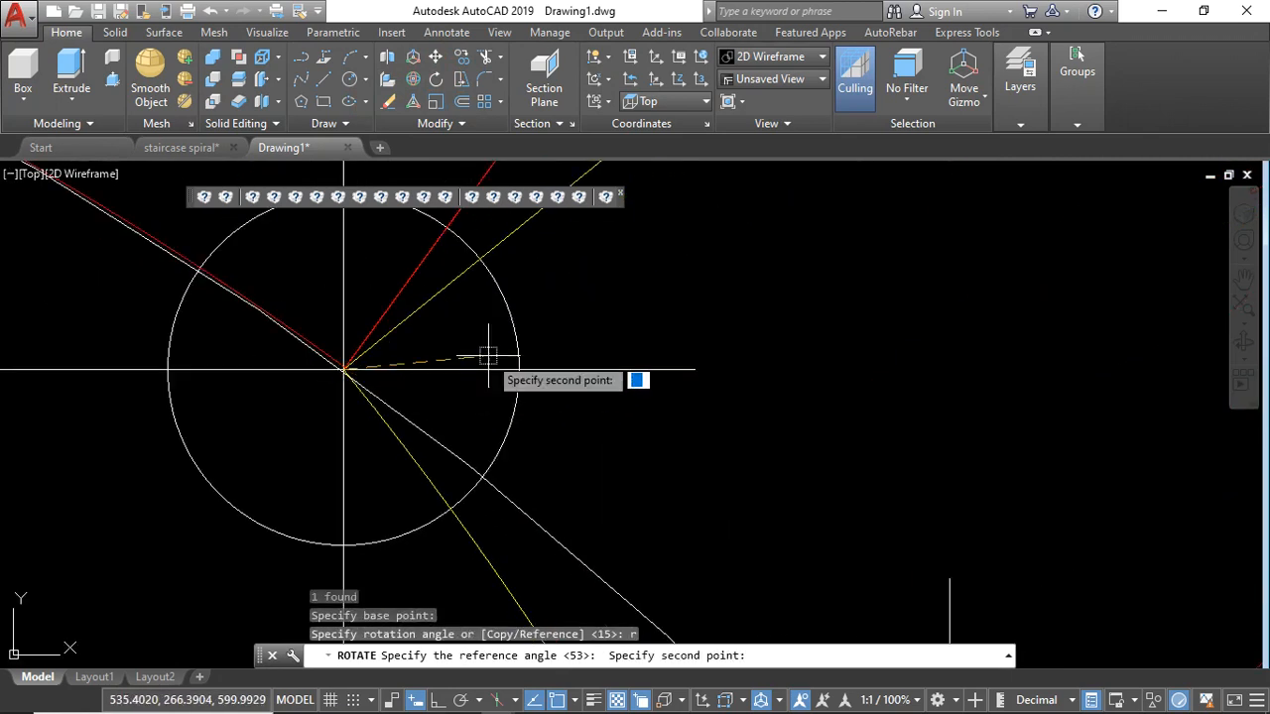
{"action": "left_click", "coordinate": [452, 282]}
{"action": "left_click", "coordinate": [432, 250]}
{"action": "scroll", "coordinate": [474, 414], "scroll_direction": "down", "scroll_amount": 10}
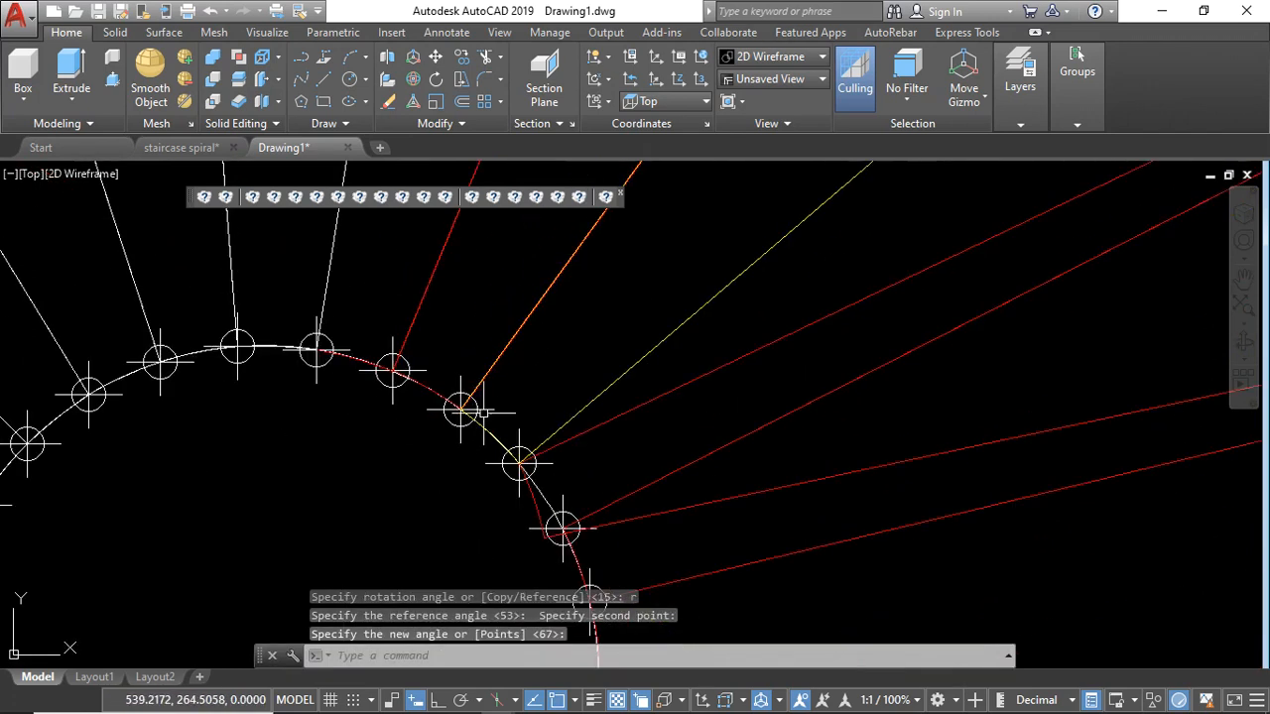
Step: Orbit back to a 3D view and set the color of the red tread directly below the yellow one to Blue
{"action": "scroll", "coordinate": [514, 435], "scroll_direction": "down", "scroll_amount": 2}
{"action": "scroll", "coordinate": [525, 516], "scroll_direction": "up", "scroll_amount": 5}
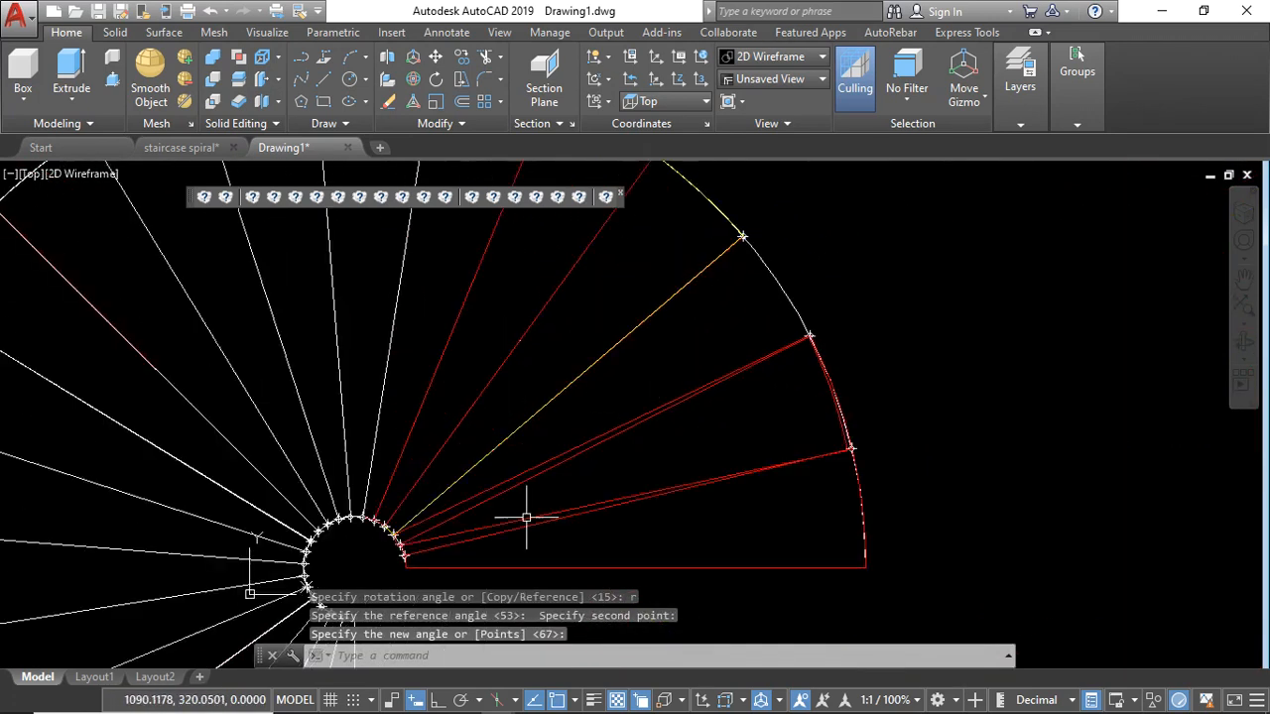
{"action": "left_click", "coordinate": [1241, 339]}
{"action": "left_click_drag", "start_coordinate": [735, 538], "coordinate": [800, 576]}
{"action": "key", "text": "Escape"}
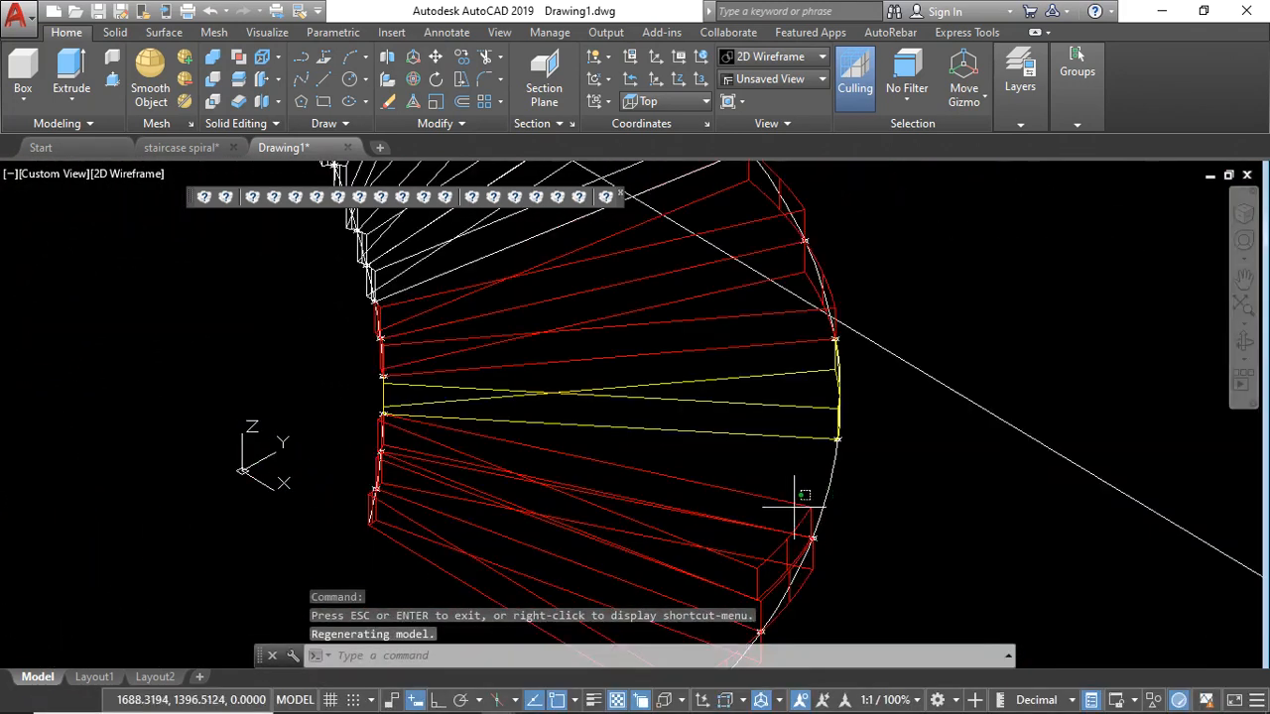
{"action": "left_click", "coordinate": [794, 508]}
{"action": "left_click", "coordinate": [1090, 242]}
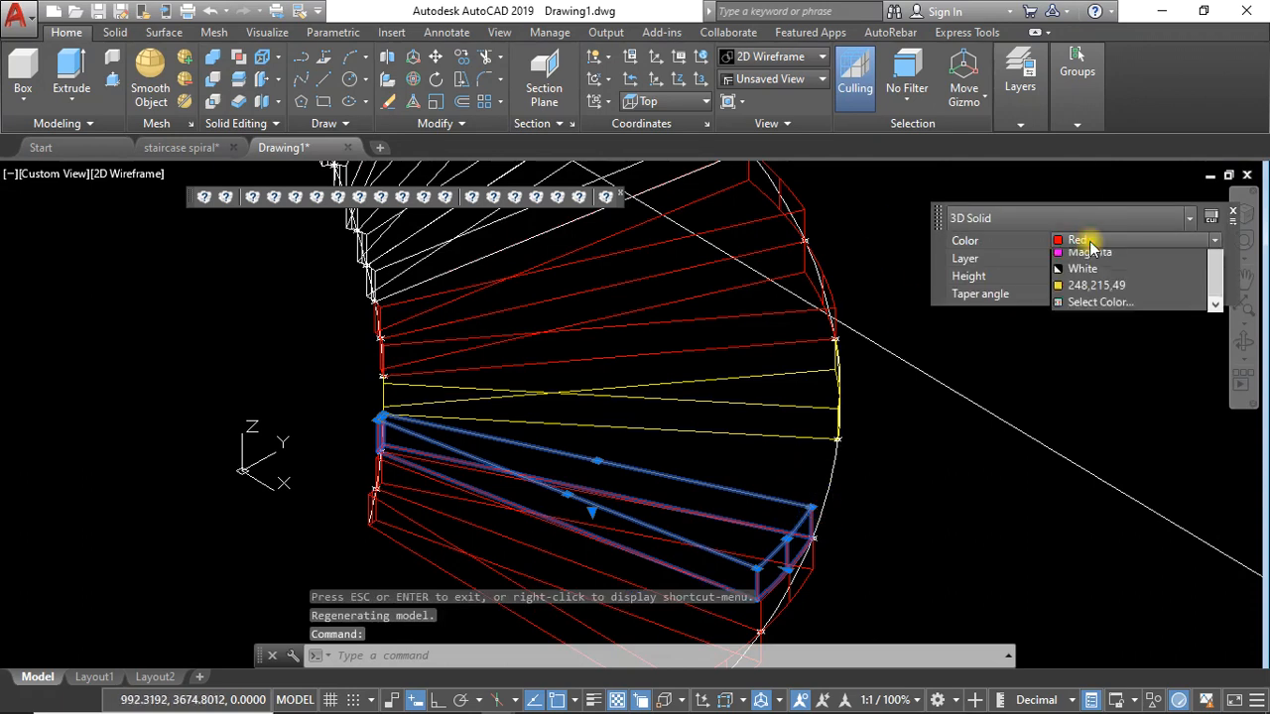
{"action": "left_click", "coordinate": [1087, 343]}
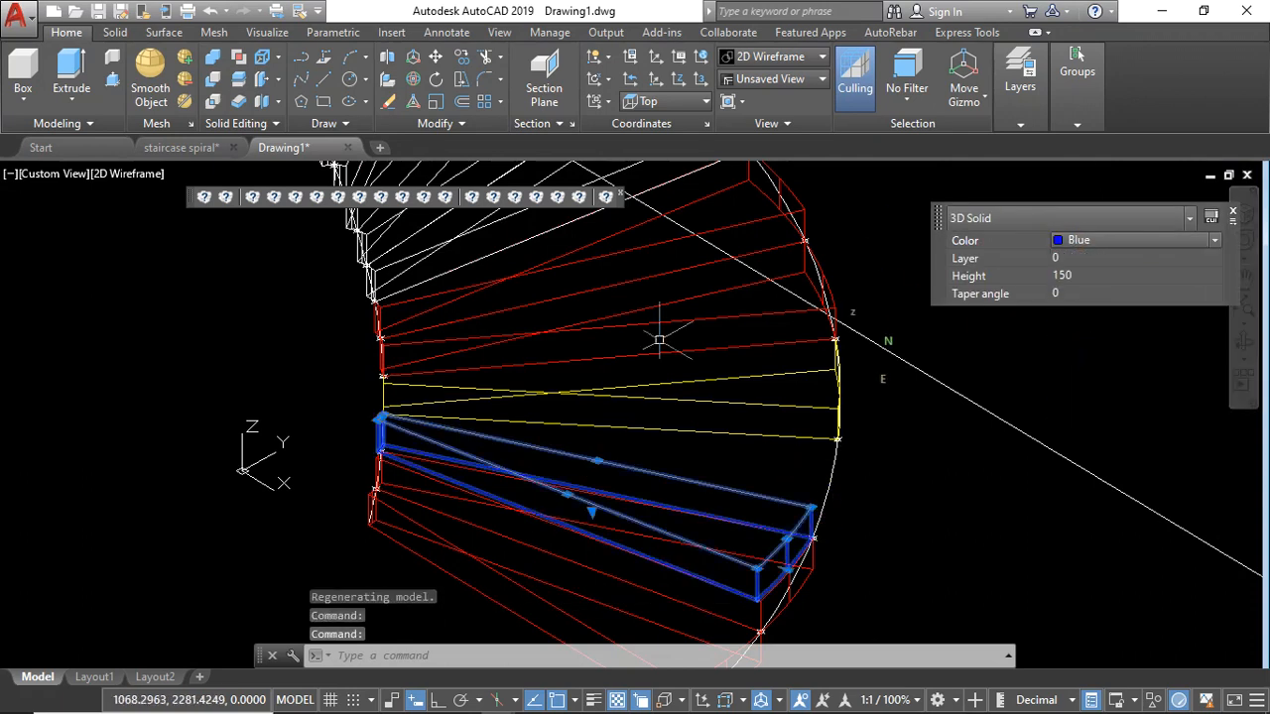
Step: In the Top view, rotate the blue tread about its inner corner by reference, aligning its upper edge with the adjoining yellow tread's edge
{"action": "key", "text": "Escape"}
{"action": "left_click", "coordinate": [69, 174]}
{"action": "left_click", "coordinate": [111, 219]}
{"action": "scroll", "coordinate": [563, 480], "scroll_direction": "up", "scroll_amount": 2}
{"action": "scroll", "coordinate": [709, 340], "scroll_direction": "down", "scroll_amount": 4}
{"action": "scroll", "coordinate": [731, 298], "scroll_direction": "up", "scroll_amount": 4}
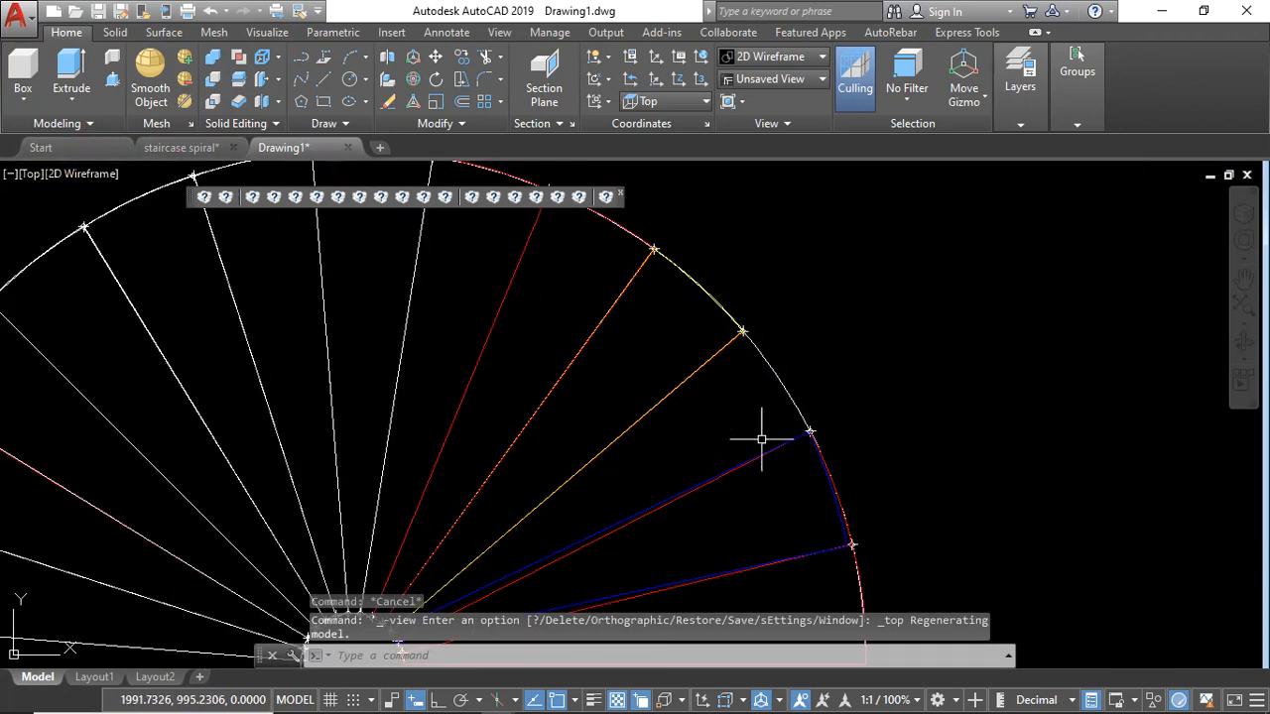
{"action": "scroll", "coordinate": [665, 438], "scroll_direction": "down", "scroll_amount": 3}
{"action": "scroll", "coordinate": [629, 474], "scroll_direction": "up", "scroll_amount": 5}
{"action": "left_click", "coordinate": [630, 453]}
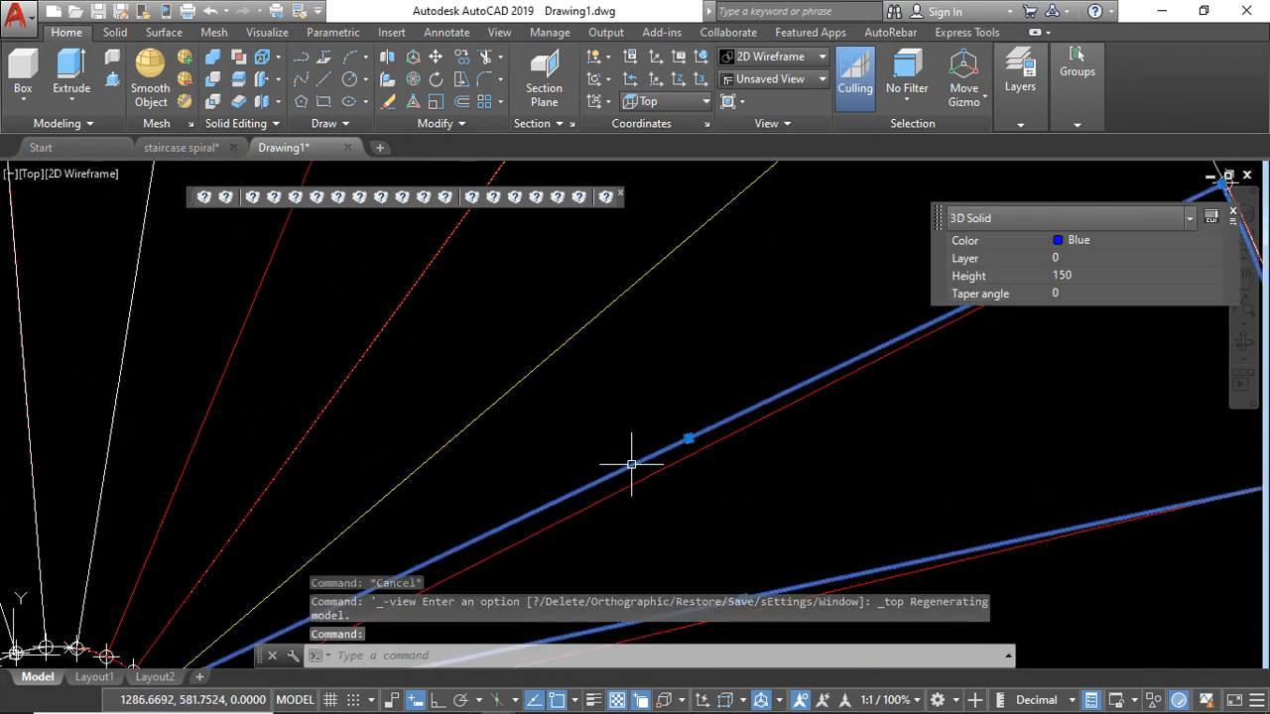
{"action": "scroll", "coordinate": [629, 454], "scroll_direction": "down", "scroll_amount": 4}
{"action": "left_click", "coordinate": [438, 85]}
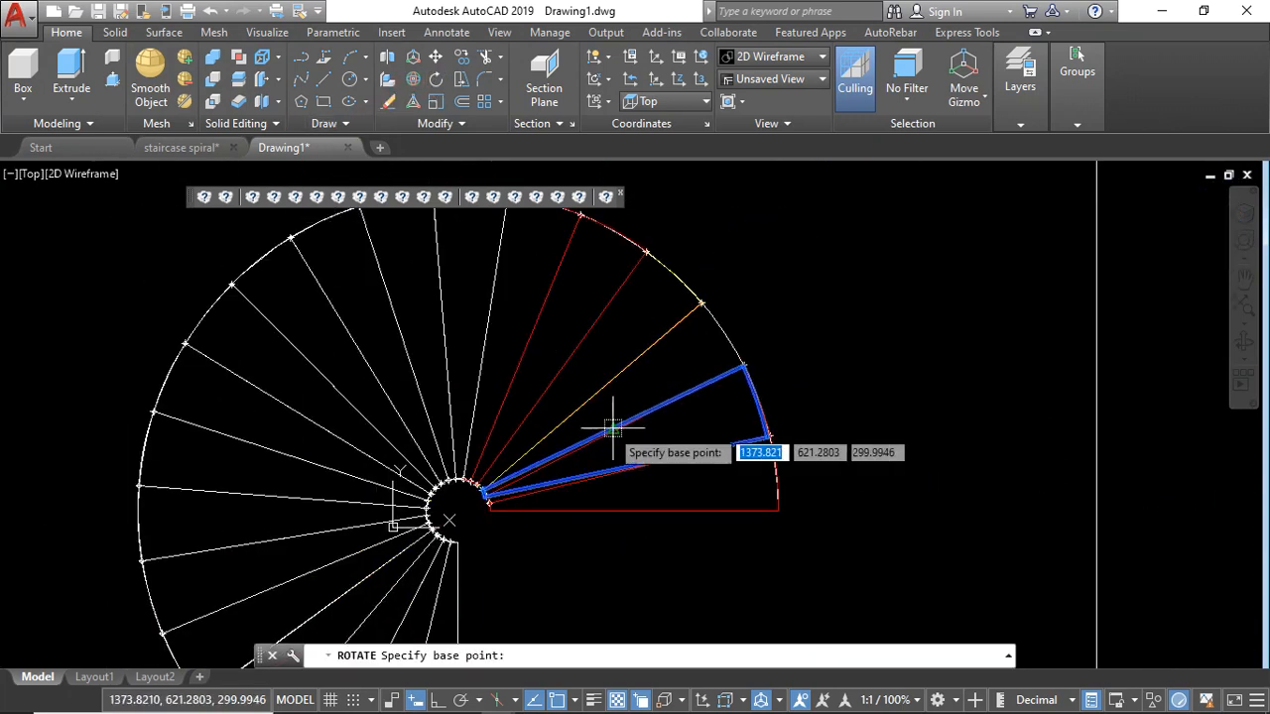
{"action": "scroll", "coordinate": [467, 519], "scroll_direction": "up", "scroll_amount": 5}
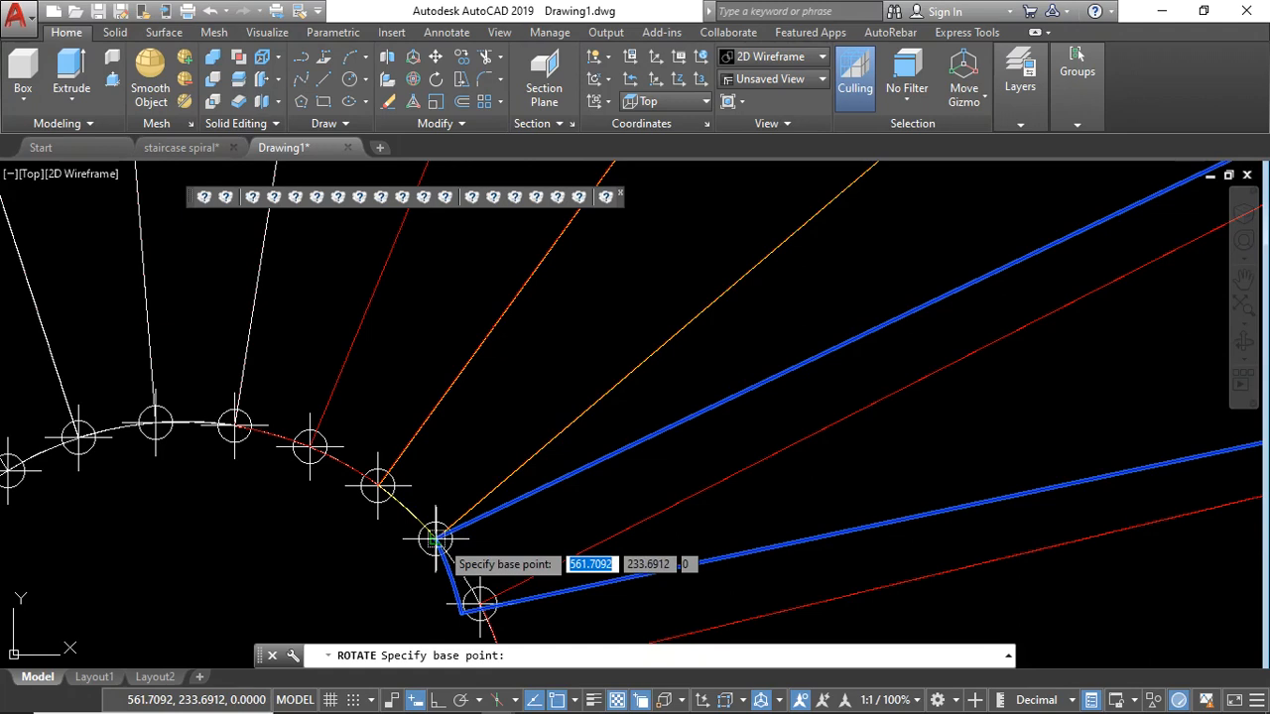
{"action": "left_click", "coordinate": [436, 539]}
{"action": "type", "text": "r"}
{"action": "key", "text": "Return"}
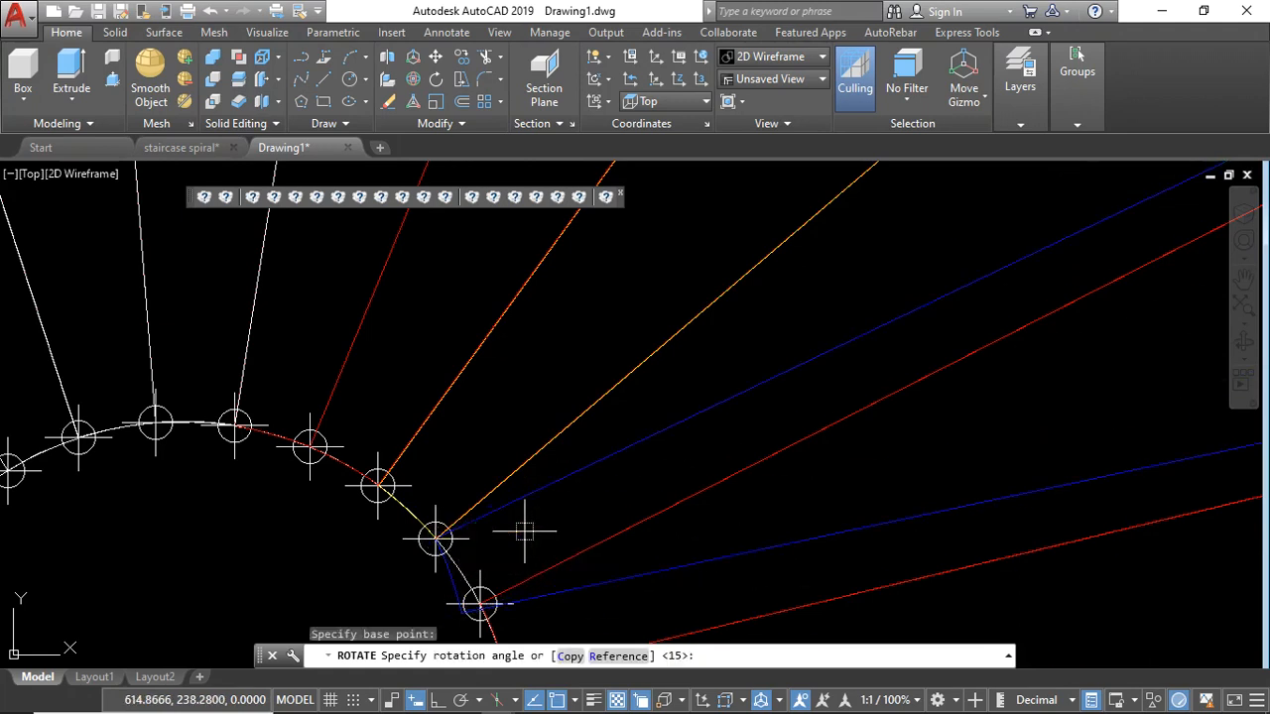
{"action": "left_click", "coordinate": [438, 538]}
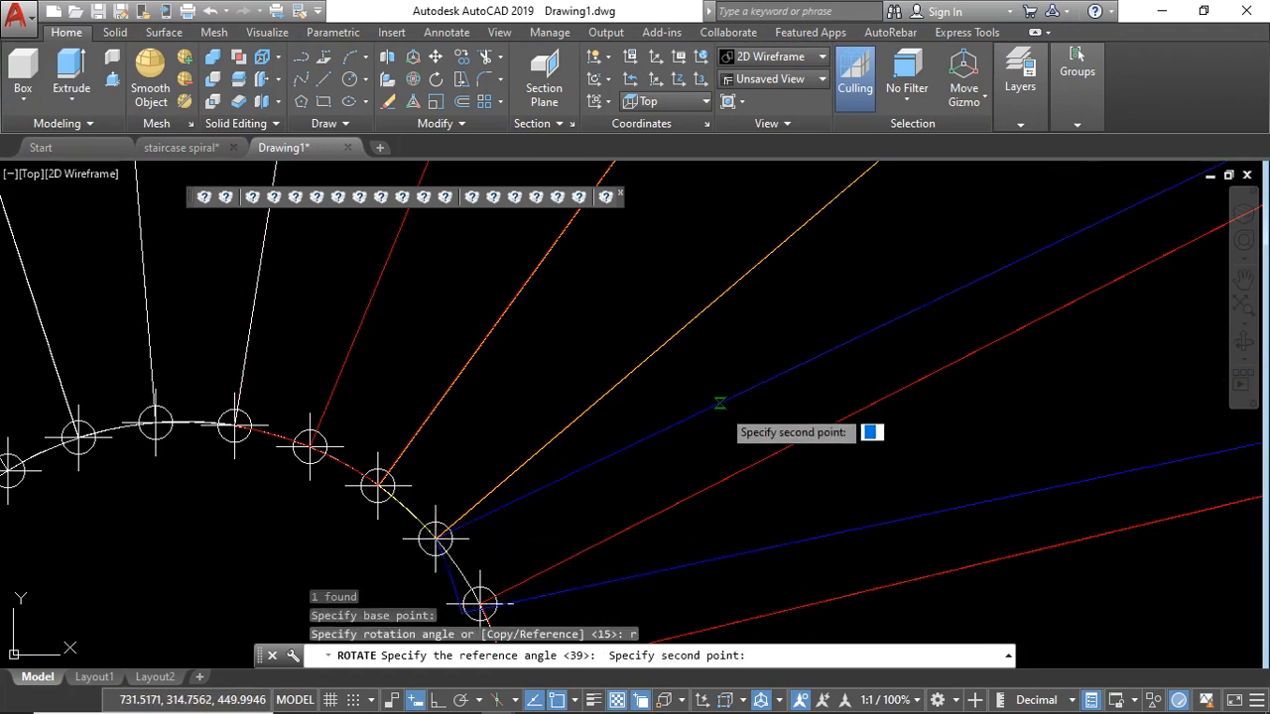
{"action": "left_click", "coordinate": [721, 404]}
{"action": "left_click", "coordinate": [716, 307]}
{"action": "scroll", "coordinate": [562, 414], "scroll_direction": "down", "scroll_amount": 6}
{"action": "scroll", "coordinate": [803, 397], "scroll_direction": "down", "scroll_amount": 4}
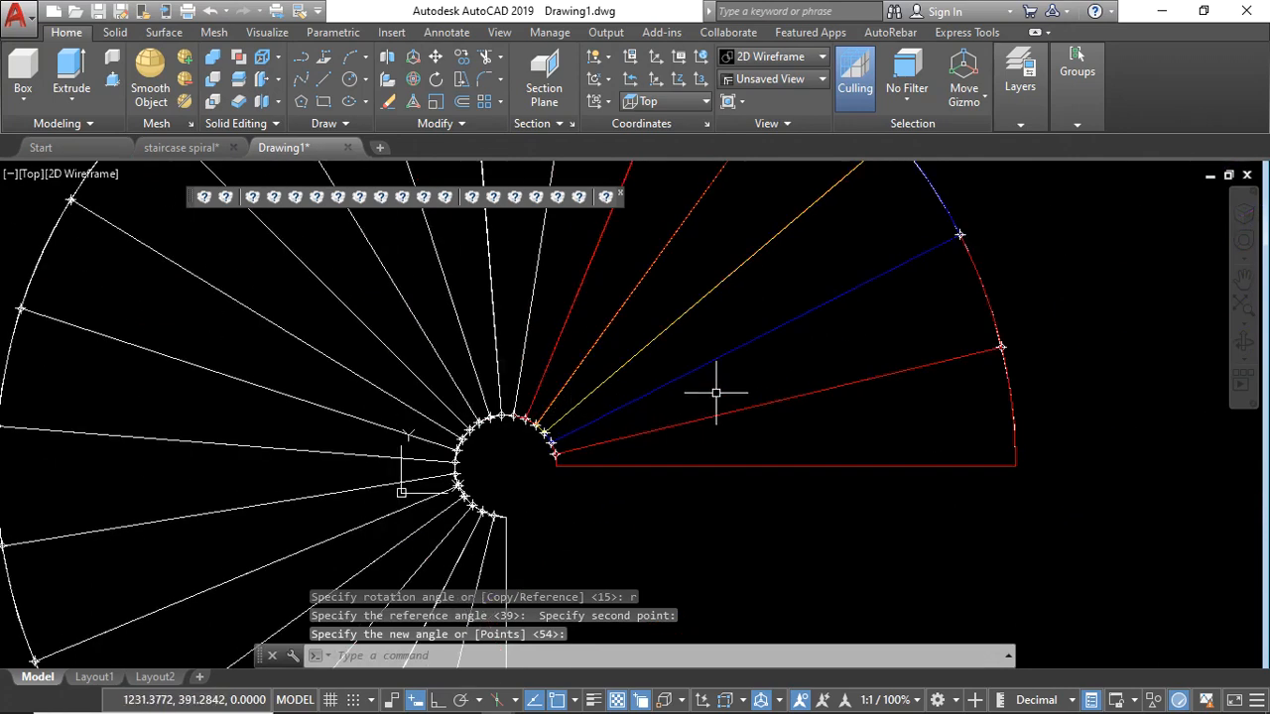
Step: Orbit the staircase into a 3D view and change the visual style to Conceptual
{"action": "left_click", "coordinate": [1244, 344]}
{"action": "left_click_drag", "start_coordinate": [704, 487], "coordinate": [549, 312]}
{"action": "left_click_drag", "start_coordinate": [602, 506], "coordinate": [646, 522]}
{"action": "key", "text": "Escape"}
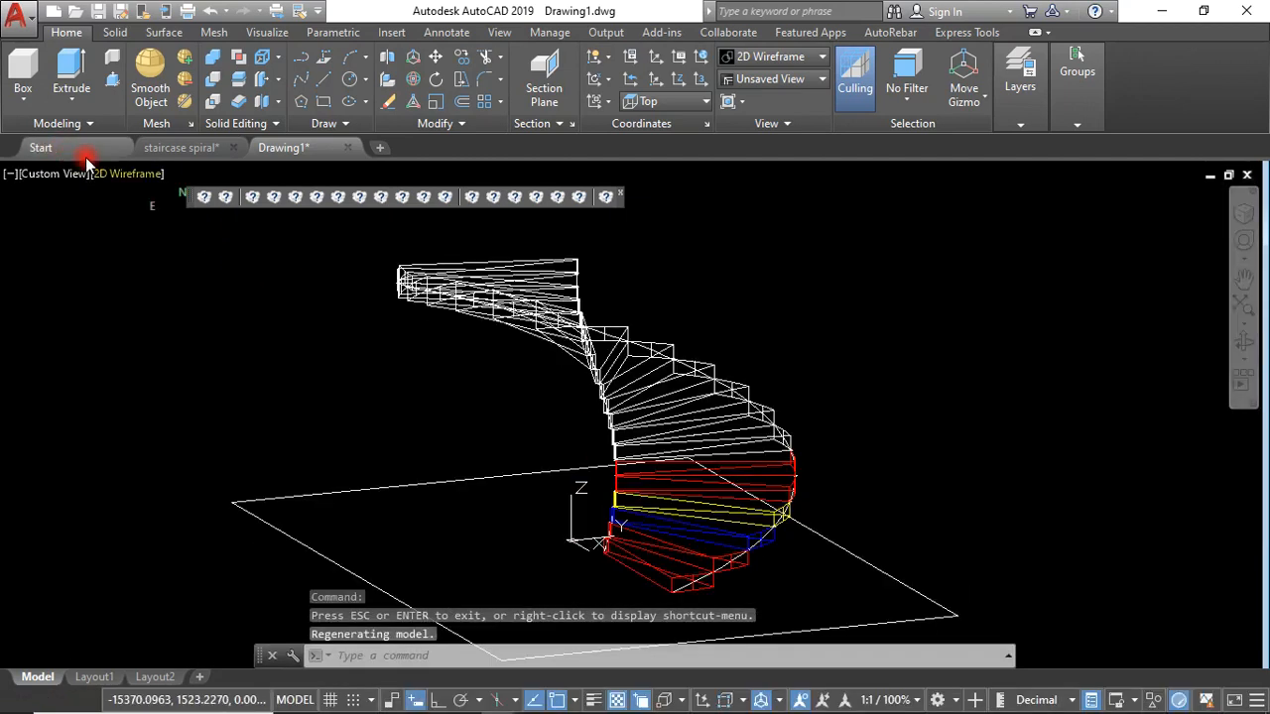
{"action": "left_click", "coordinate": [145, 176]}
{"action": "left_click", "coordinate": [191, 241]}
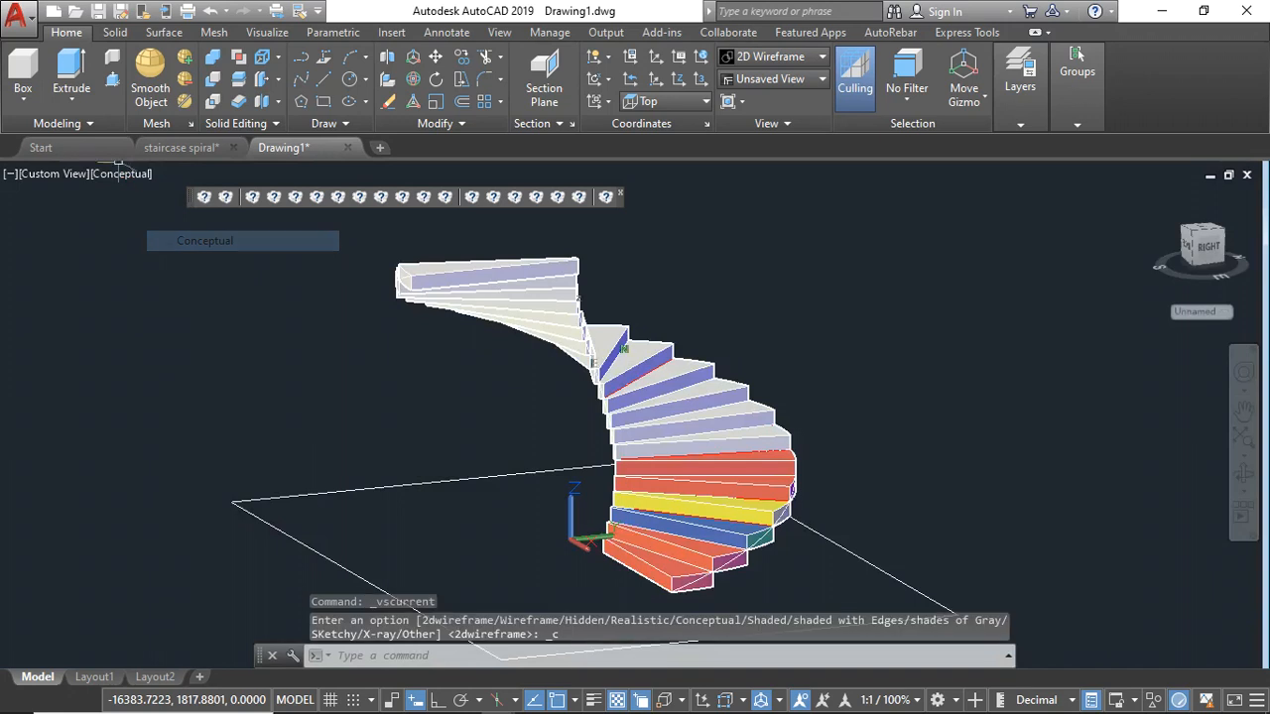
Step: Orbit around the colored lower treads to inspect how their edges and corners join
{"action": "left_click", "coordinate": [1246, 477]}
{"action": "left_click_drag", "start_coordinate": [777, 507], "coordinate": [823, 545]}
{"action": "scroll", "coordinate": [794, 561], "scroll_direction": "up", "scroll_amount": 6}
{"action": "scroll", "coordinate": [773, 534], "scroll_direction": "up", "scroll_amount": 2}
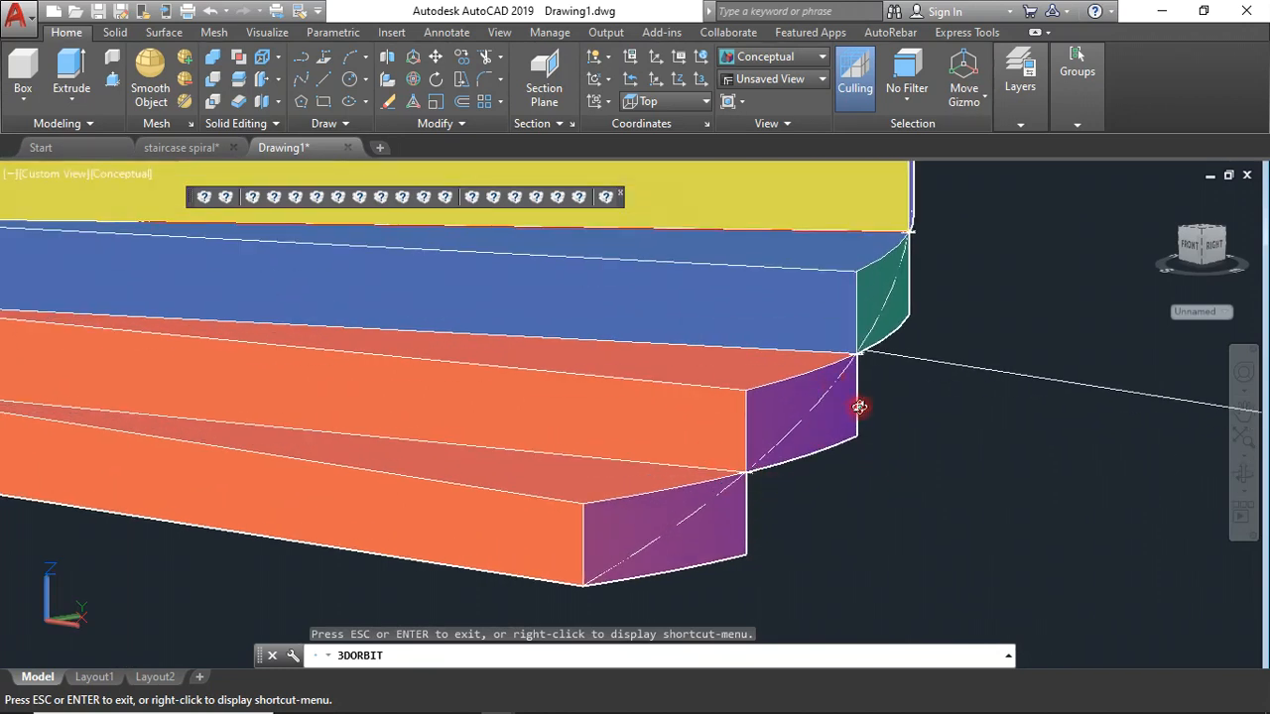
{"action": "left_click_drag", "start_coordinate": [924, 313], "coordinate": [841, 452]}
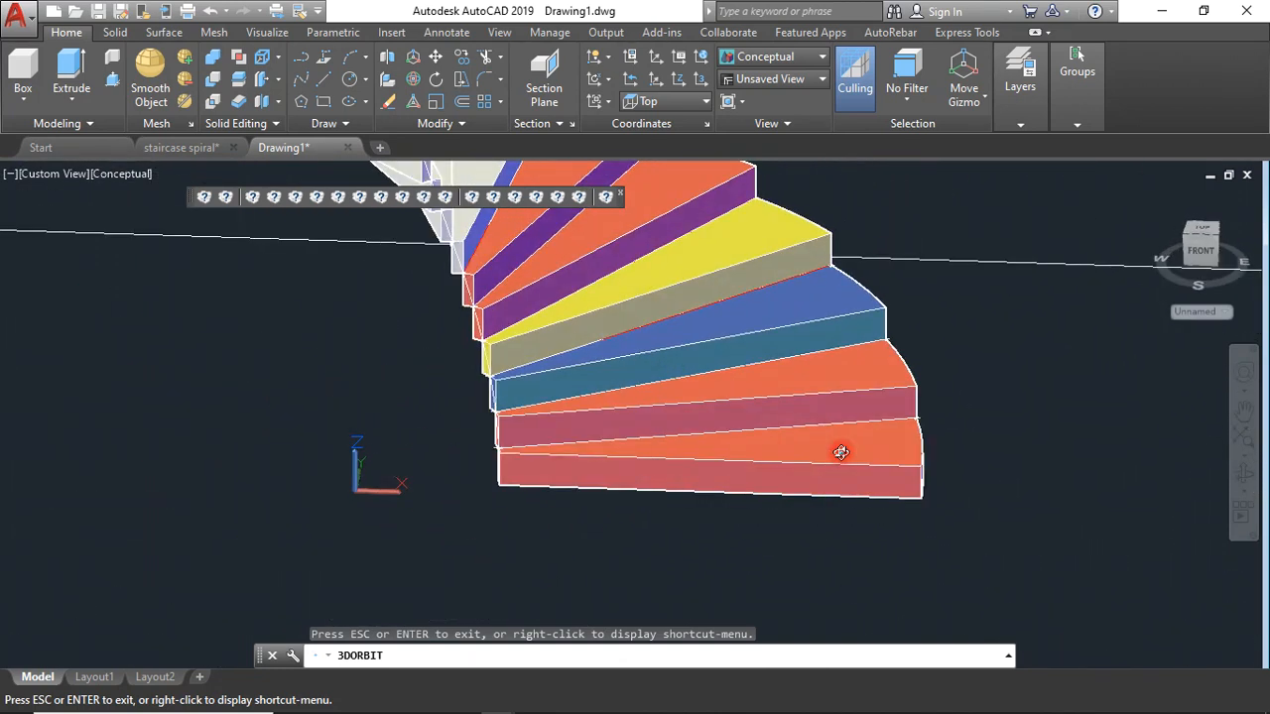
{"action": "left_click_drag", "start_coordinate": [806, 495], "coordinate": [873, 546]}
{"action": "key", "text": "Escape"}
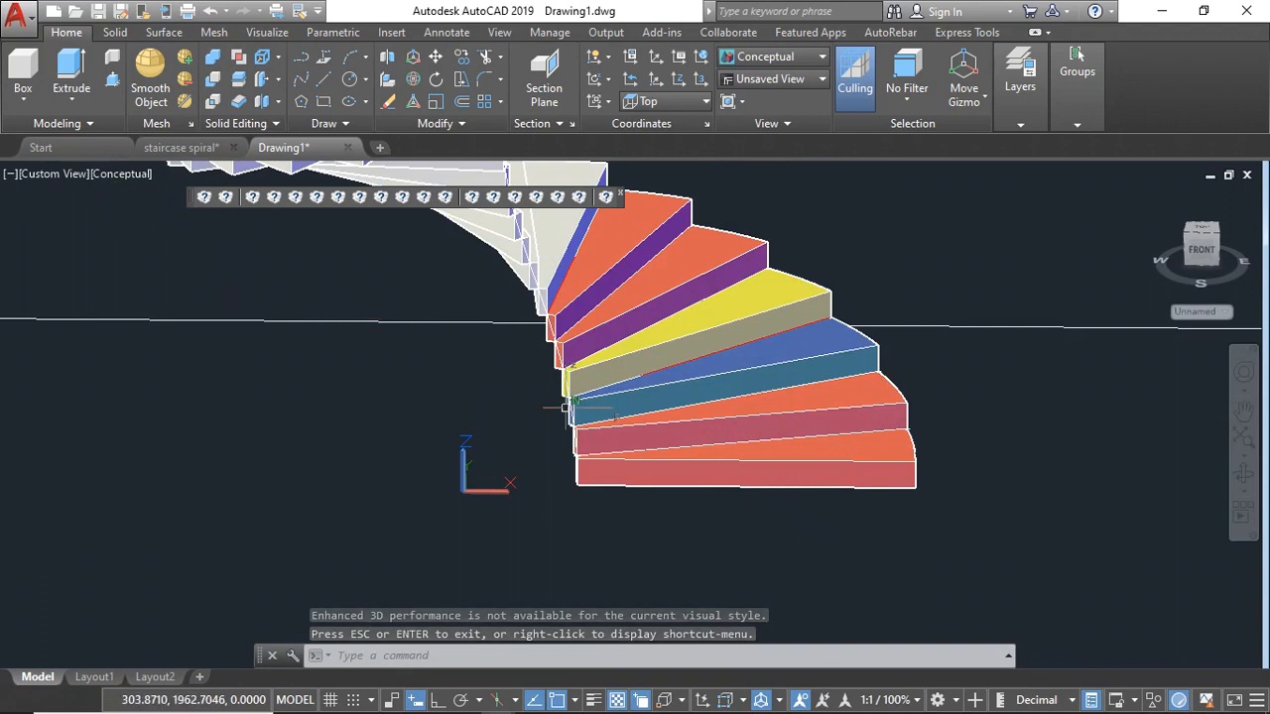
Step: Use Quick Select on the whole model to pick all 3D Solid objects with the Select All operator, and hide them
{"action": "left_click", "coordinate": [834, 216]}
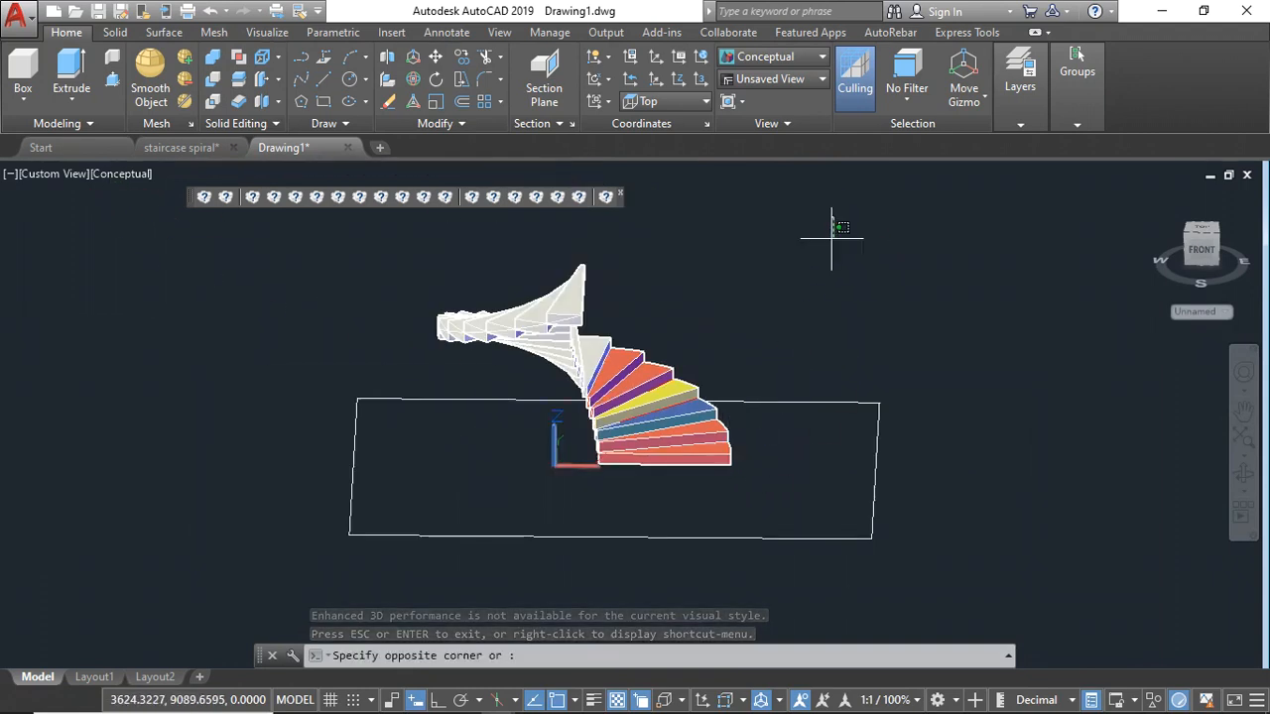
{"action": "left_click", "coordinate": [329, 492]}
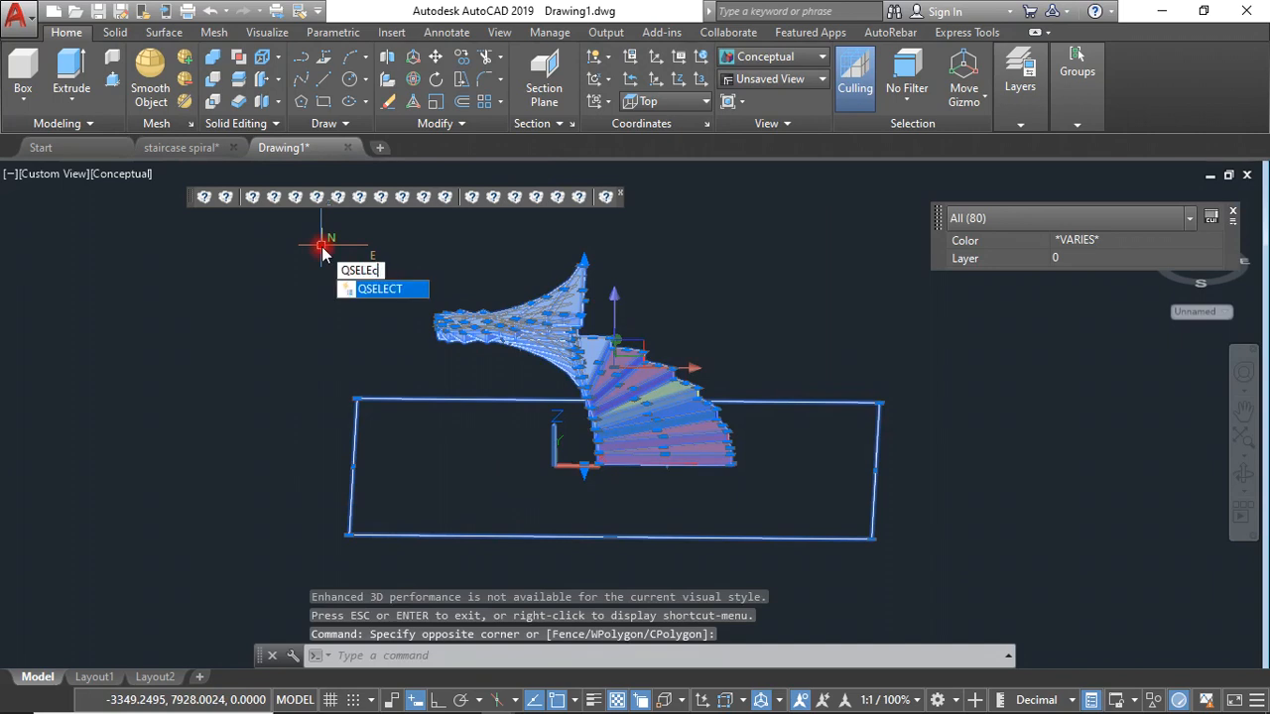
{"action": "left_click", "coordinate": [1210, 216]}
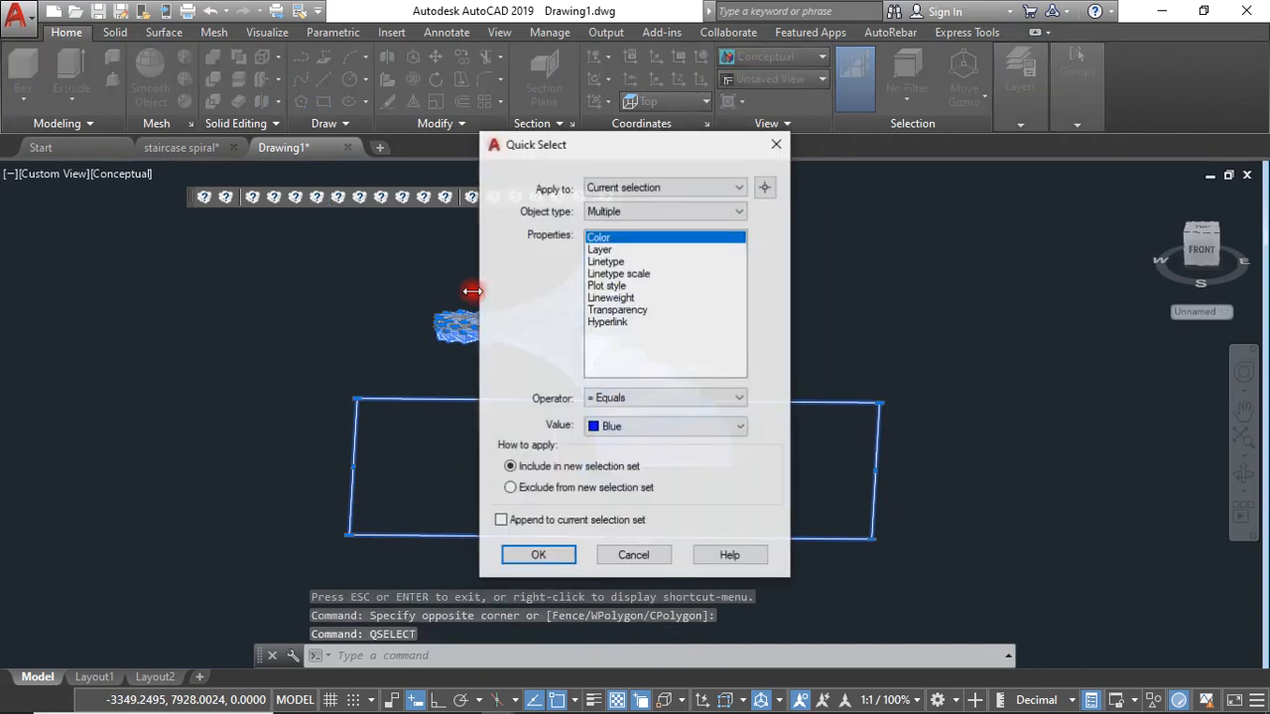
{"action": "left_click", "coordinate": [665, 210]}
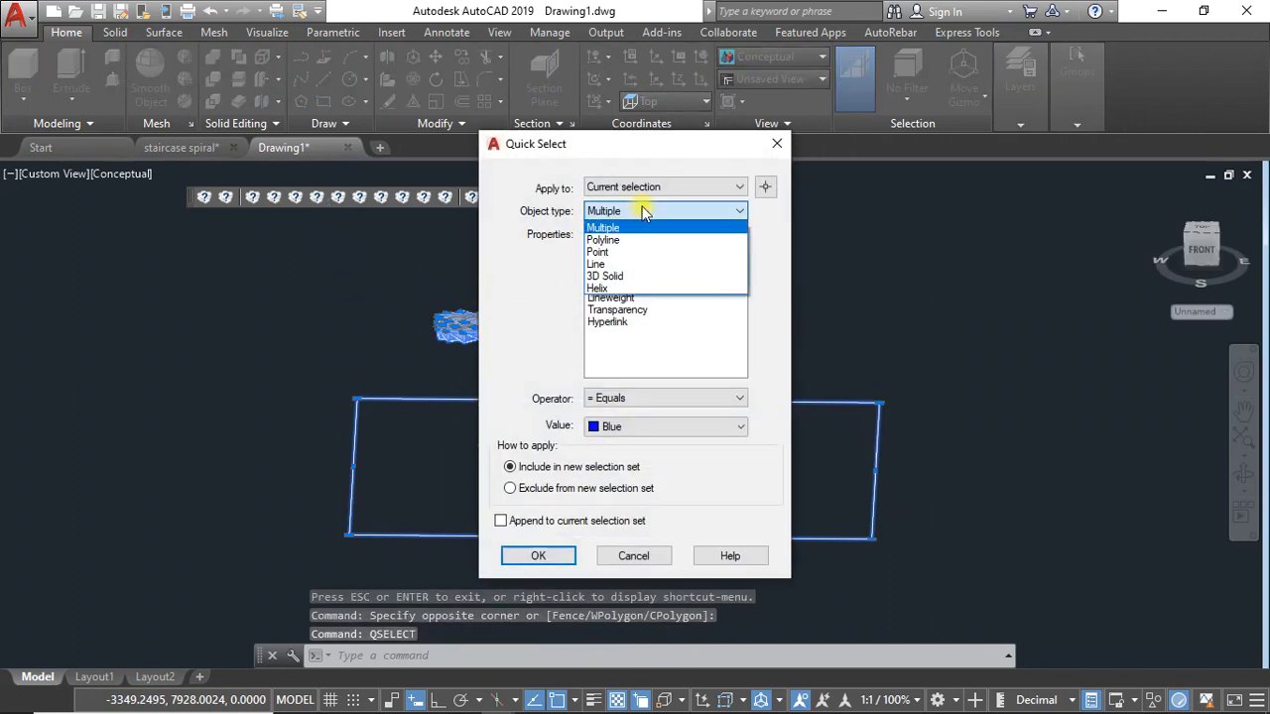
{"action": "left_click", "coordinate": [608, 277]}
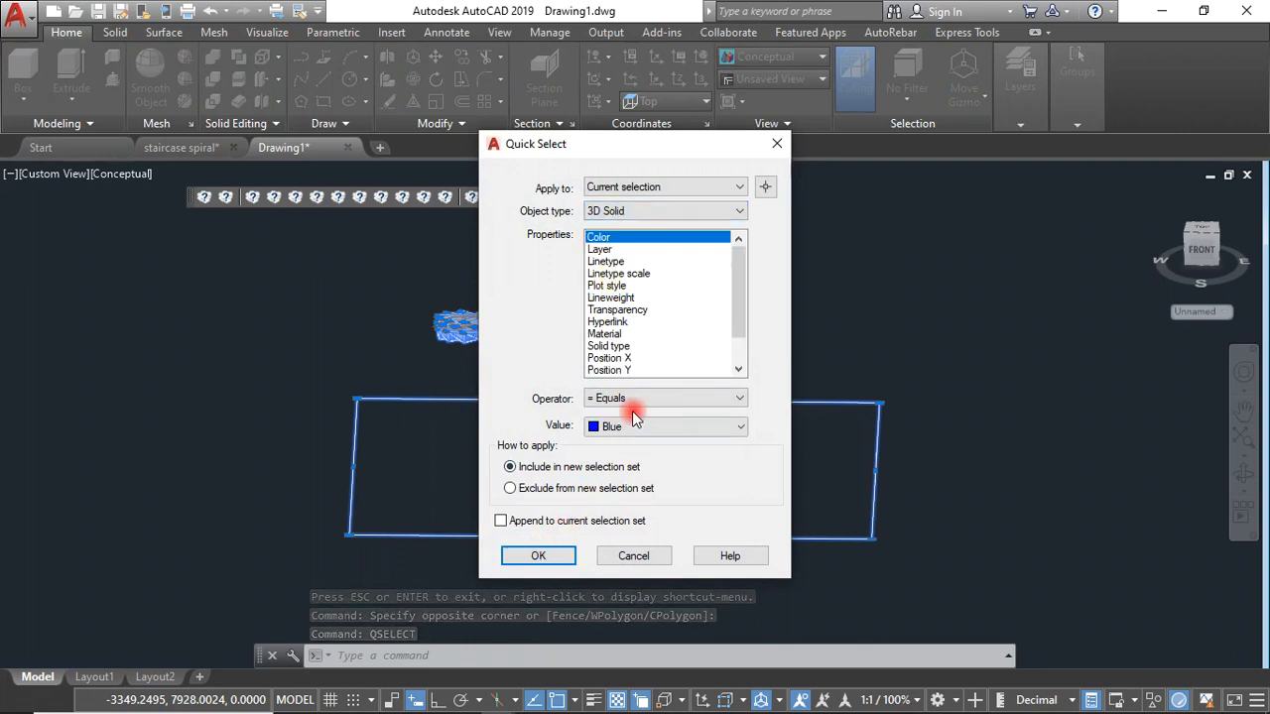
{"action": "left_click", "coordinate": [641, 401]}
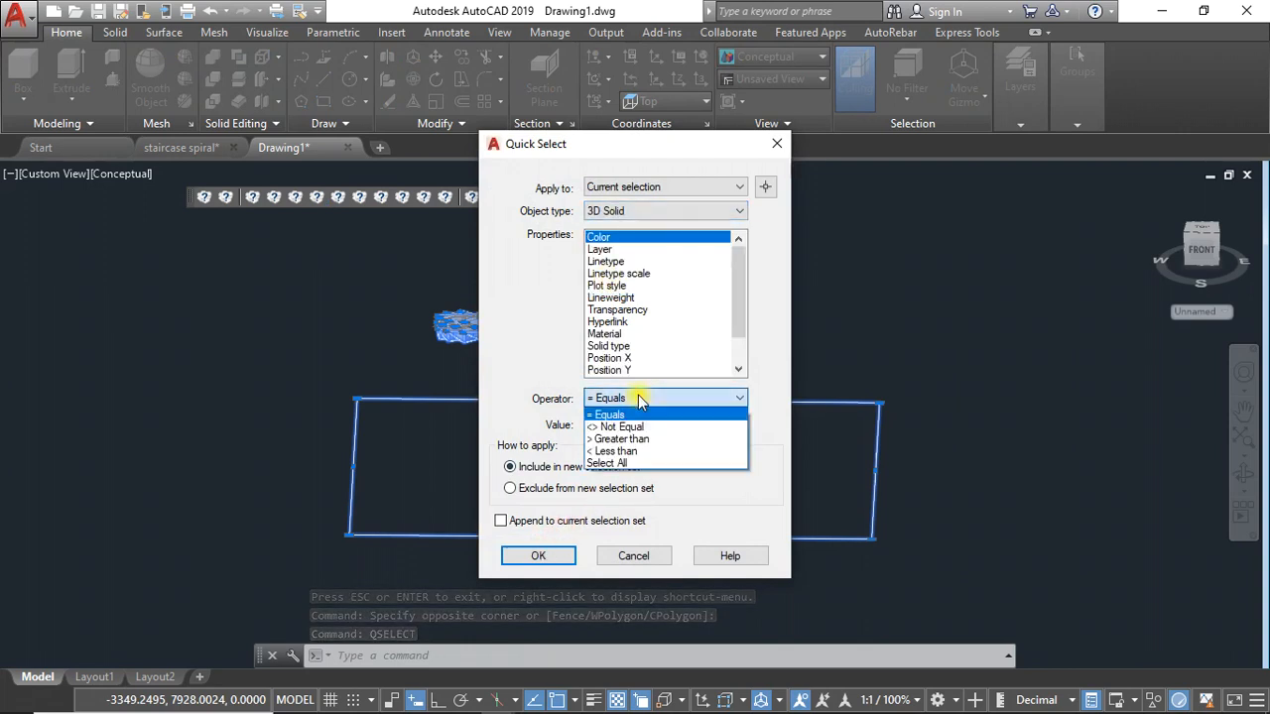
{"action": "left_click", "coordinate": [629, 465]}
{"action": "left_click", "coordinate": [537, 556]}
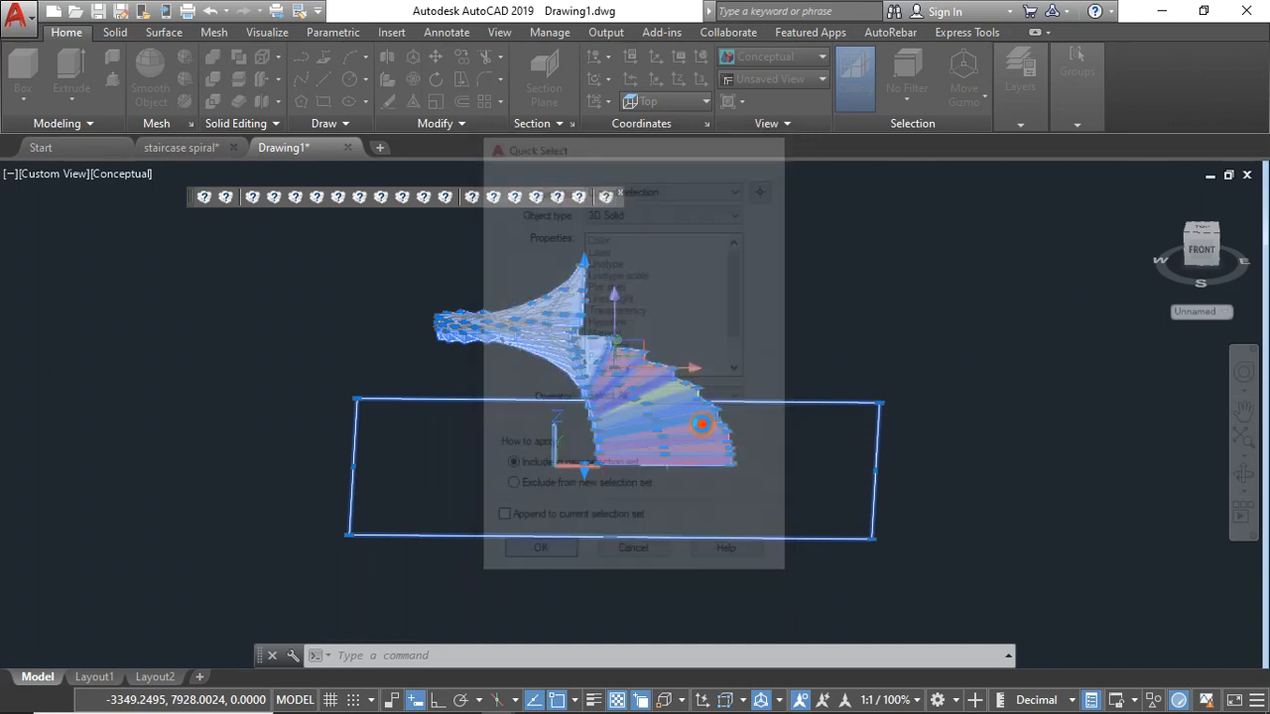
{"action": "left_click", "coordinate": [1150, 700]}
{"action": "left_click", "coordinate": [1198, 692]}
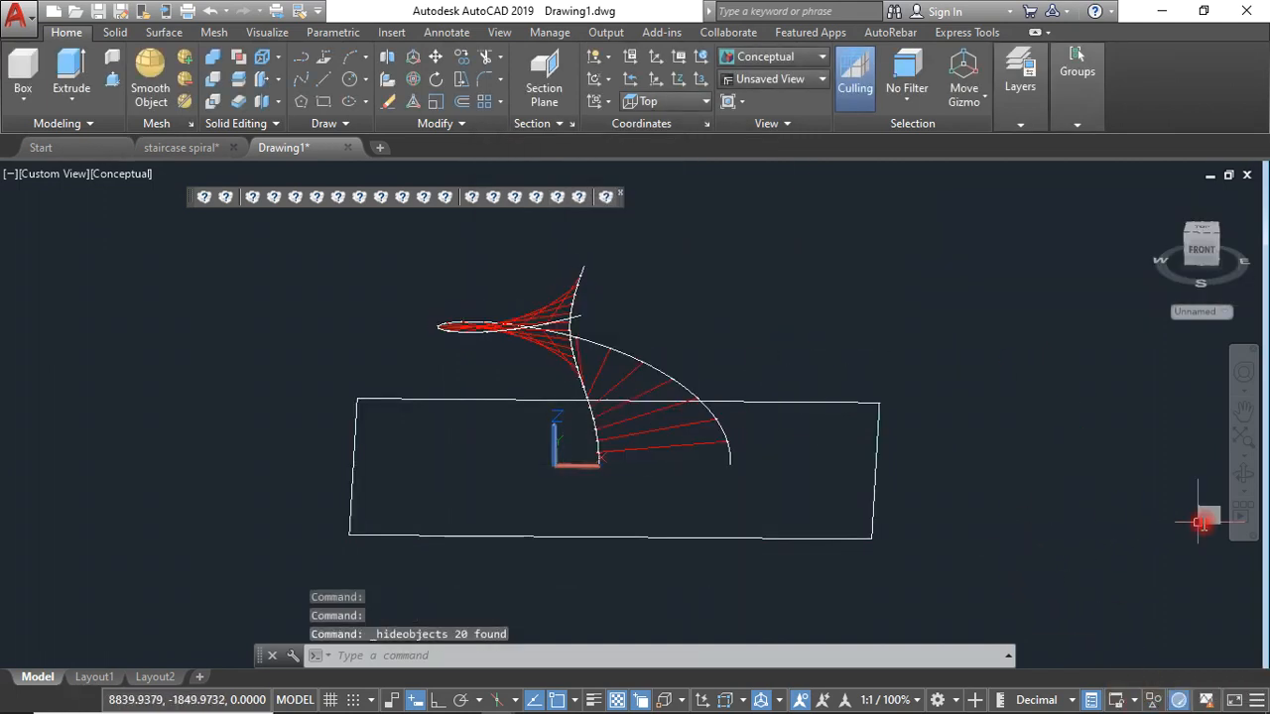
Step: Orbit the remaining wireframe and examine the helices and red connecting lines from the Top view
{"action": "left_click", "coordinate": [1245, 483]}
{"action": "left_click_drag", "start_coordinate": [842, 499], "coordinate": [744, 468]}
{"action": "key", "text": "Escape"}
{"action": "left_click", "coordinate": [73, 173]}
{"action": "left_click", "coordinate": [109, 211]}
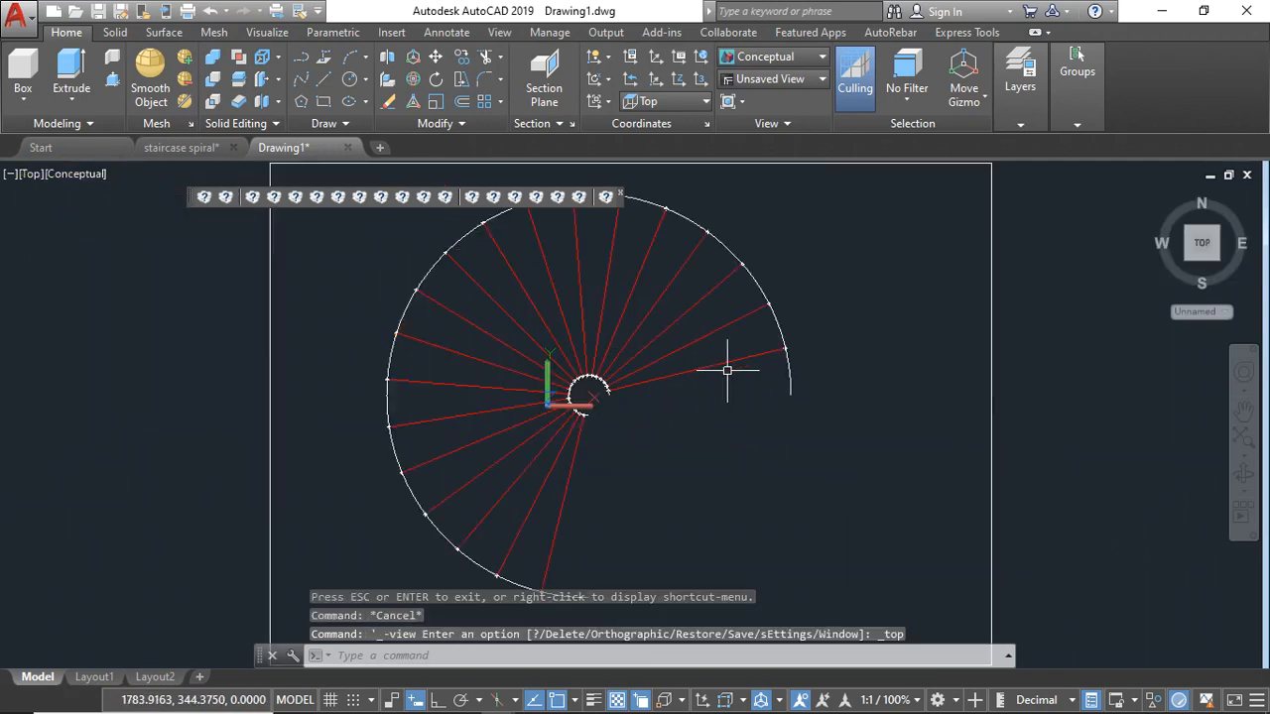
{"action": "scroll", "coordinate": [726, 414], "scroll_direction": "up", "scroll_amount": 3}
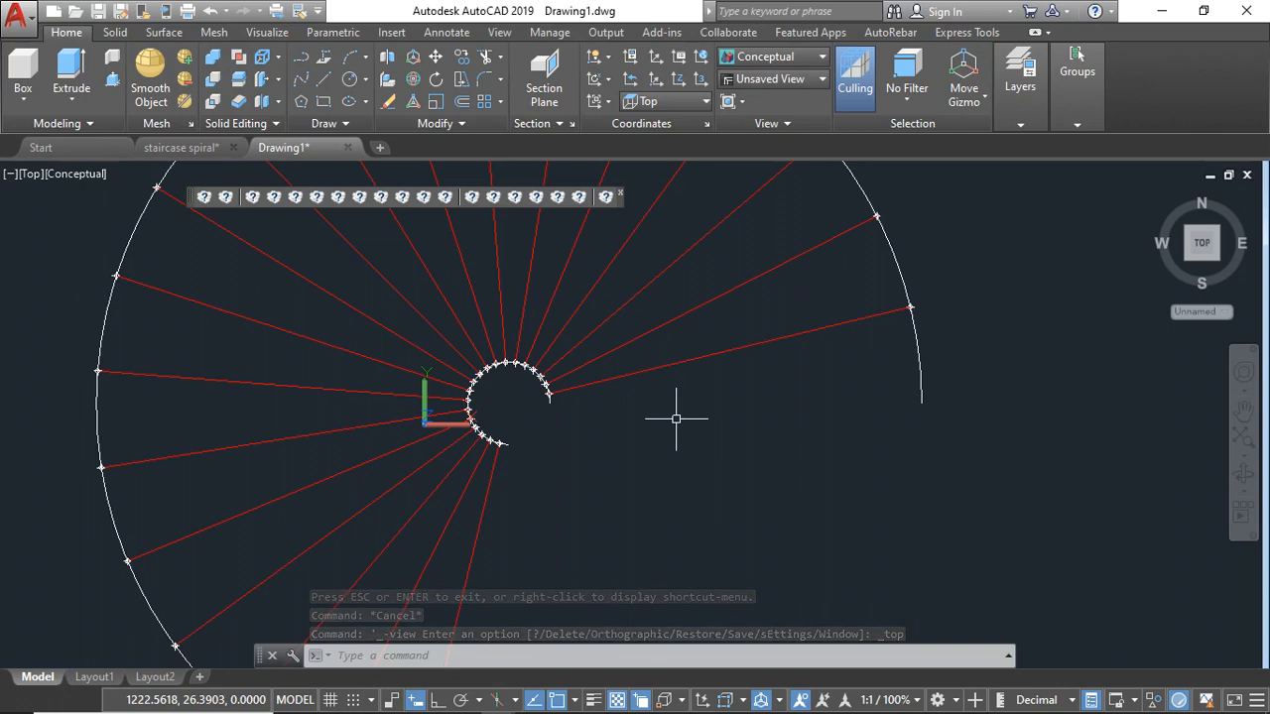
Step: In the Front view, select the closed rectangular polyline at the staircase base and hide it
{"action": "left_click", "coordinate": [32, 175]}
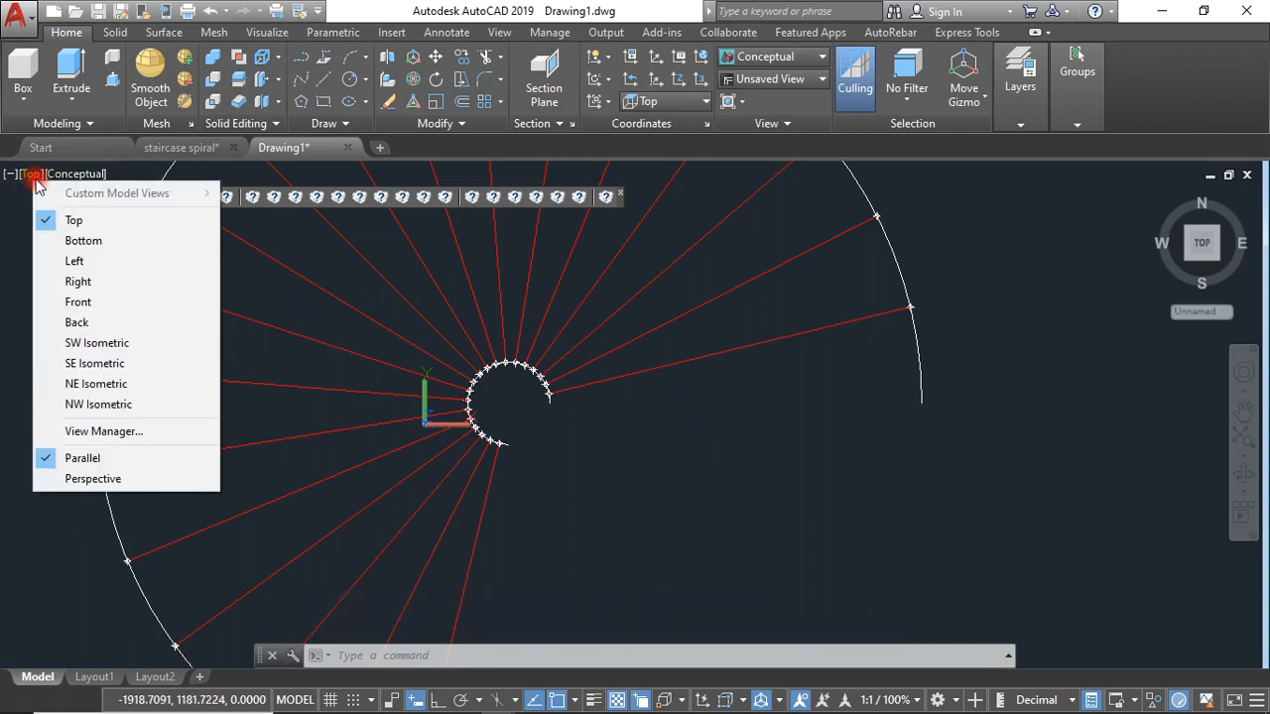
{"action": "left_click", "coordinate": [89, 301]}
{"action": "scroll", "coordinate": [629, 434], "scroll_direction": "down", "scroll_amount": 5}
{"action": "scroll", "coordinate": [629, 434], "scroll_direction": "up", "scroll_amount": 10}
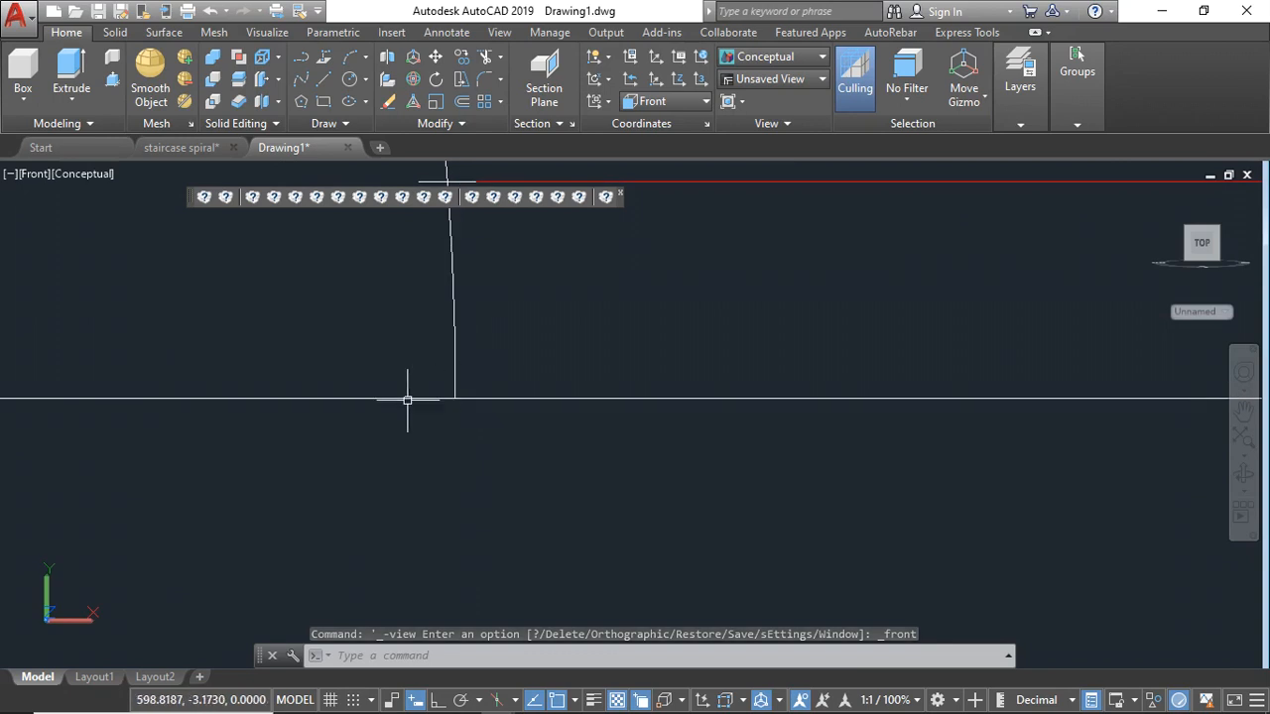
{"action": "left_click", "coordinate": [390, 398]}
{"action": "left_click", "coordinate": [357, 363]}
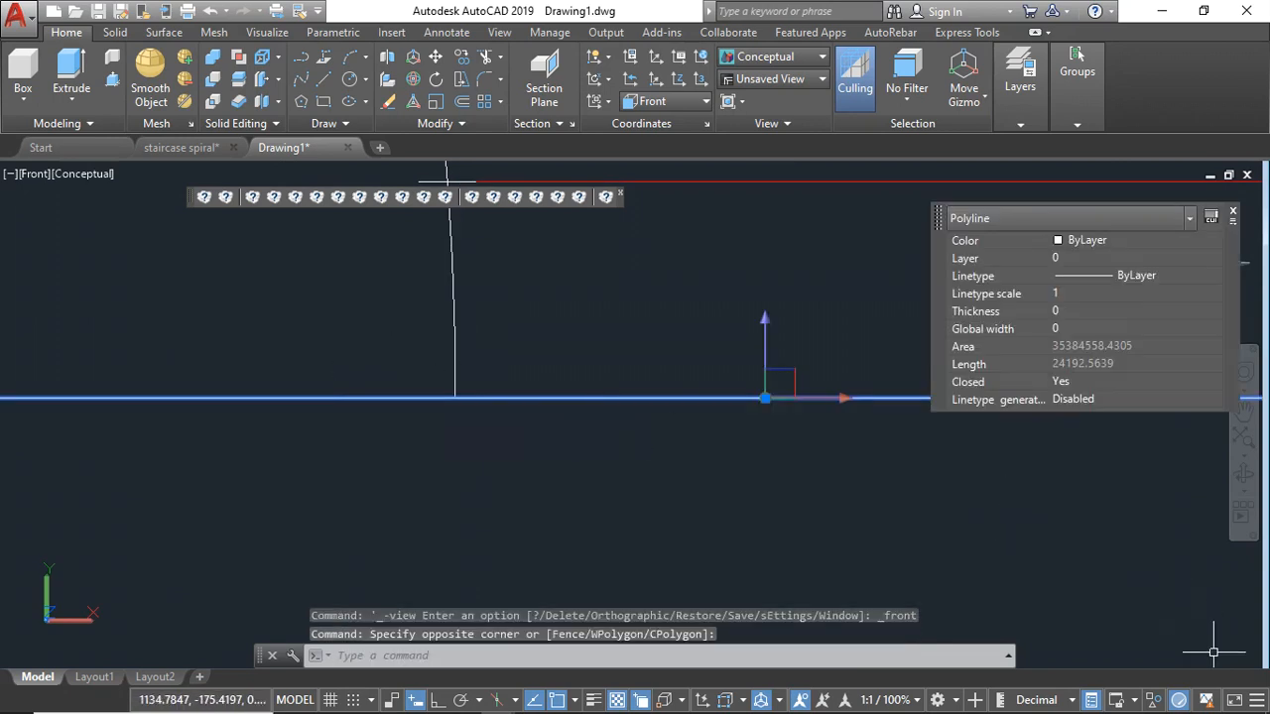
{"action": "left_click", "coordinate": [1155, 701]}
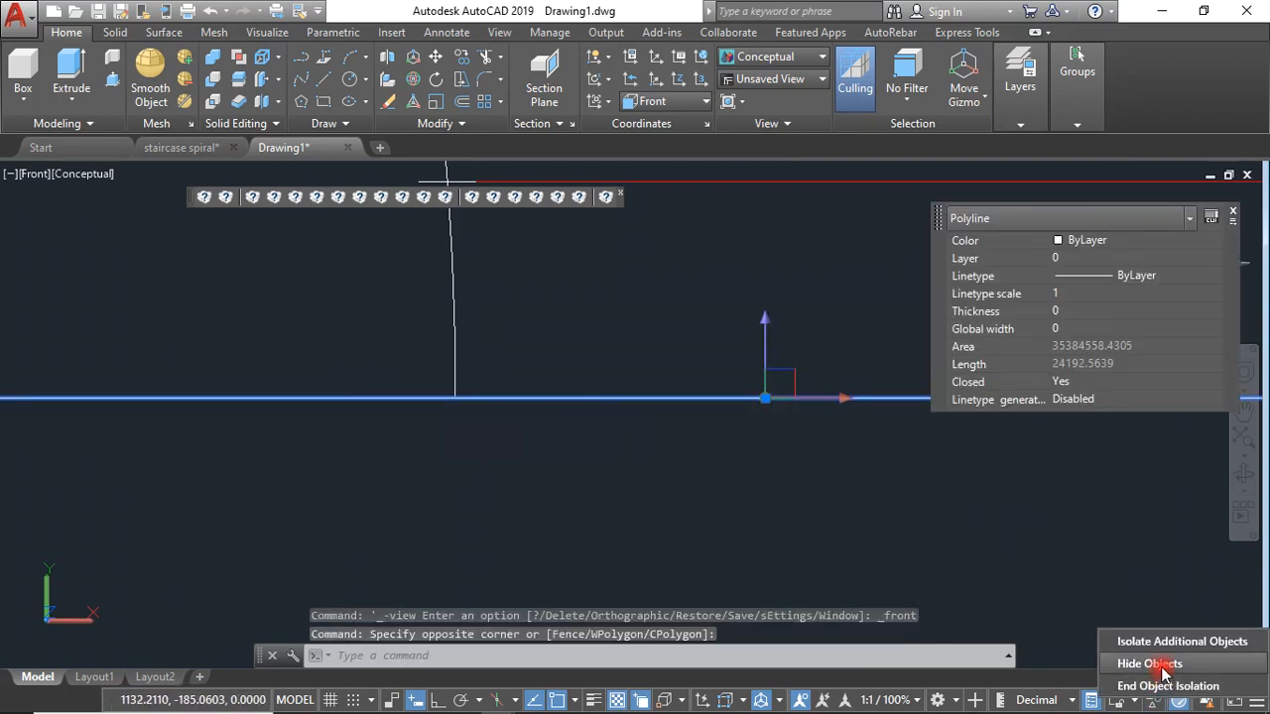
{"action": "left_click", "coordinate": [1164, 672]}
Step: Examine the inner and outer helices with their horizontal red lines in the Front view
{"action": "scroll", "coordinate": [354, 411], "scroll_direction": "down", "scroll_amount": 5}
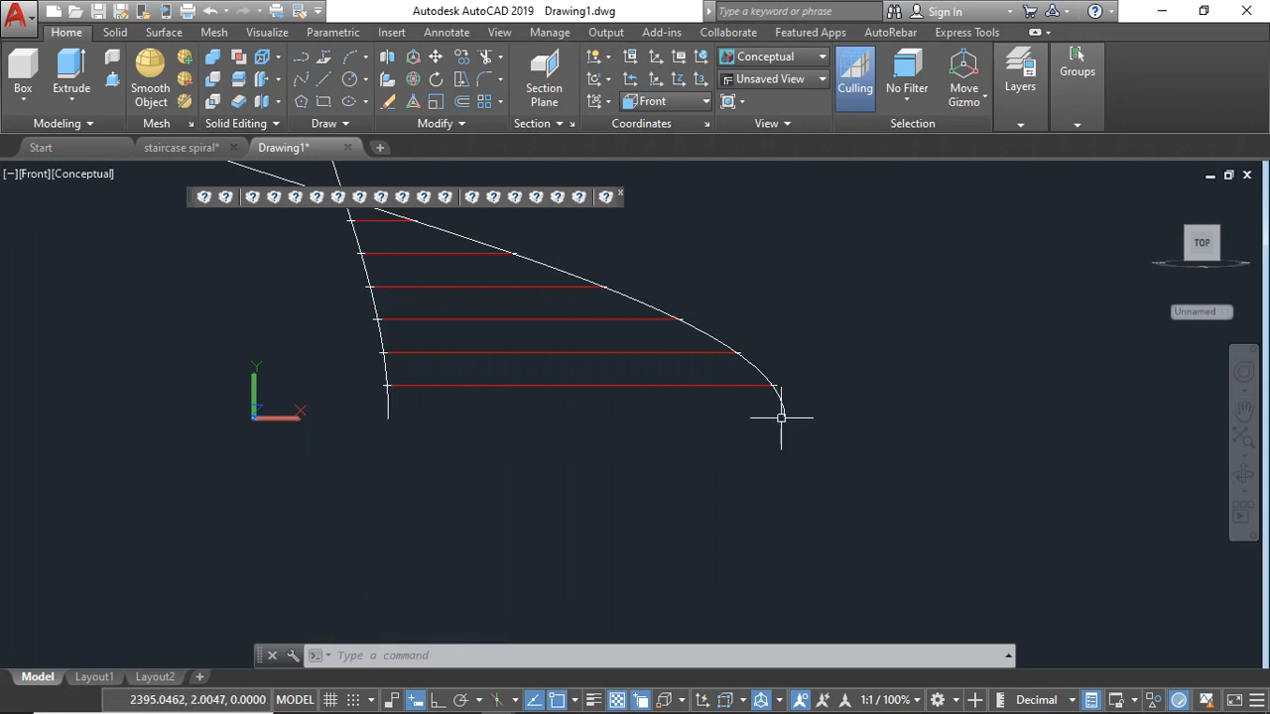
{"action": "scroll", "coordinate": [805, 510], "scroll_direction": "down", "scroll_amount": 3}
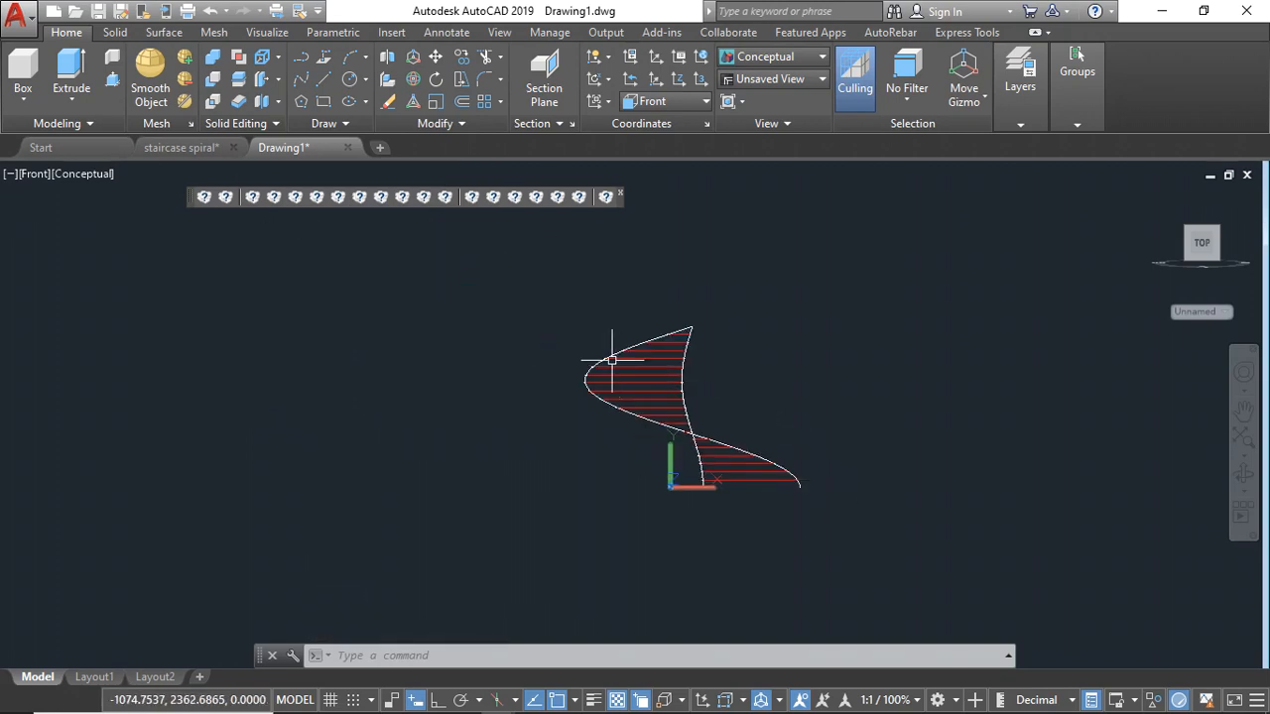
{"action": "scroll", "coordinate": [799, 492], "scroll_direction": "up", "scroll_amount": 3}
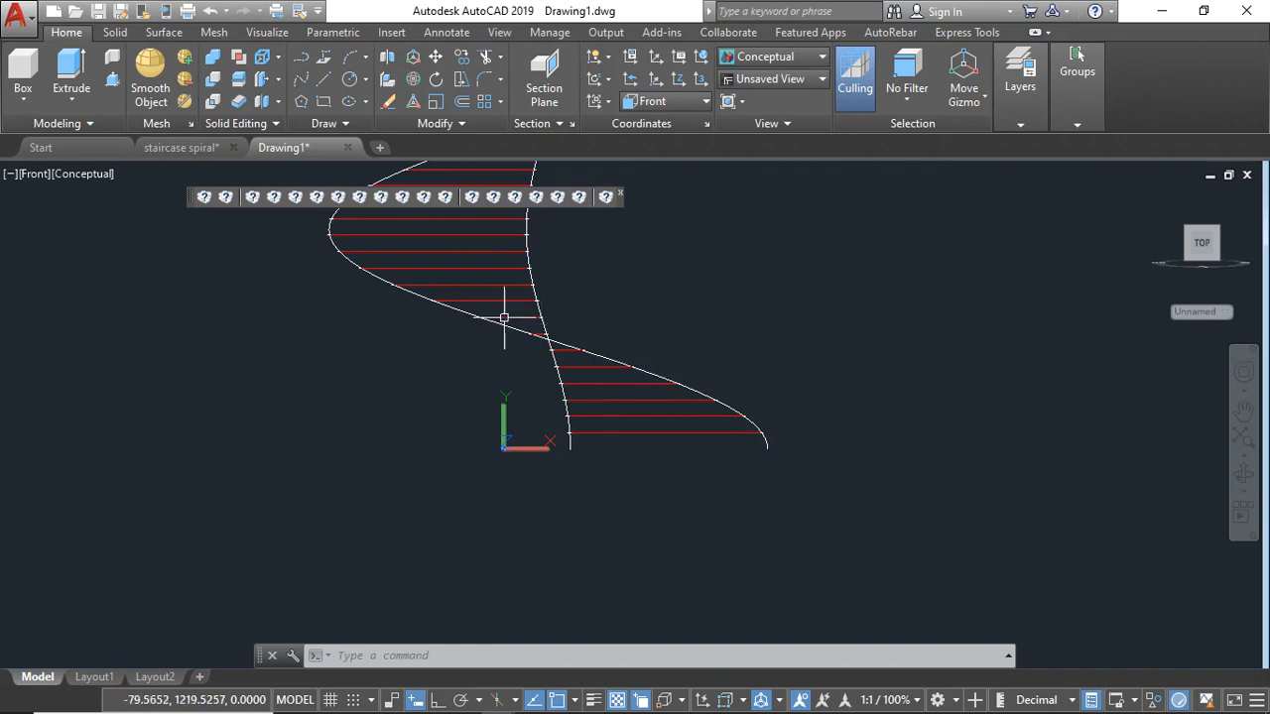
{"action": "left_click", "coordinate": [625, 429]}
{"action": "left_click", "coordinate": [713, 342]}
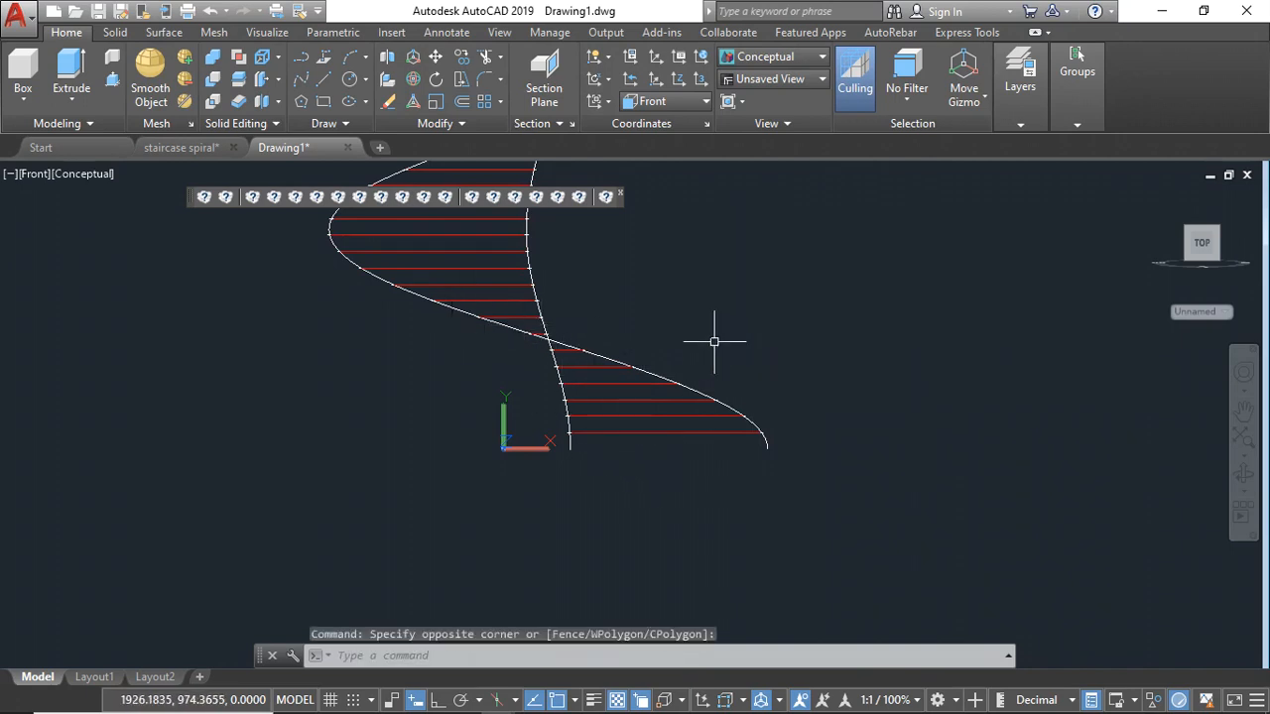
{"action": "middle_click_drag", "start_coordinate": [680, 428], "coordinate": [684, 425], "text": "shift"}
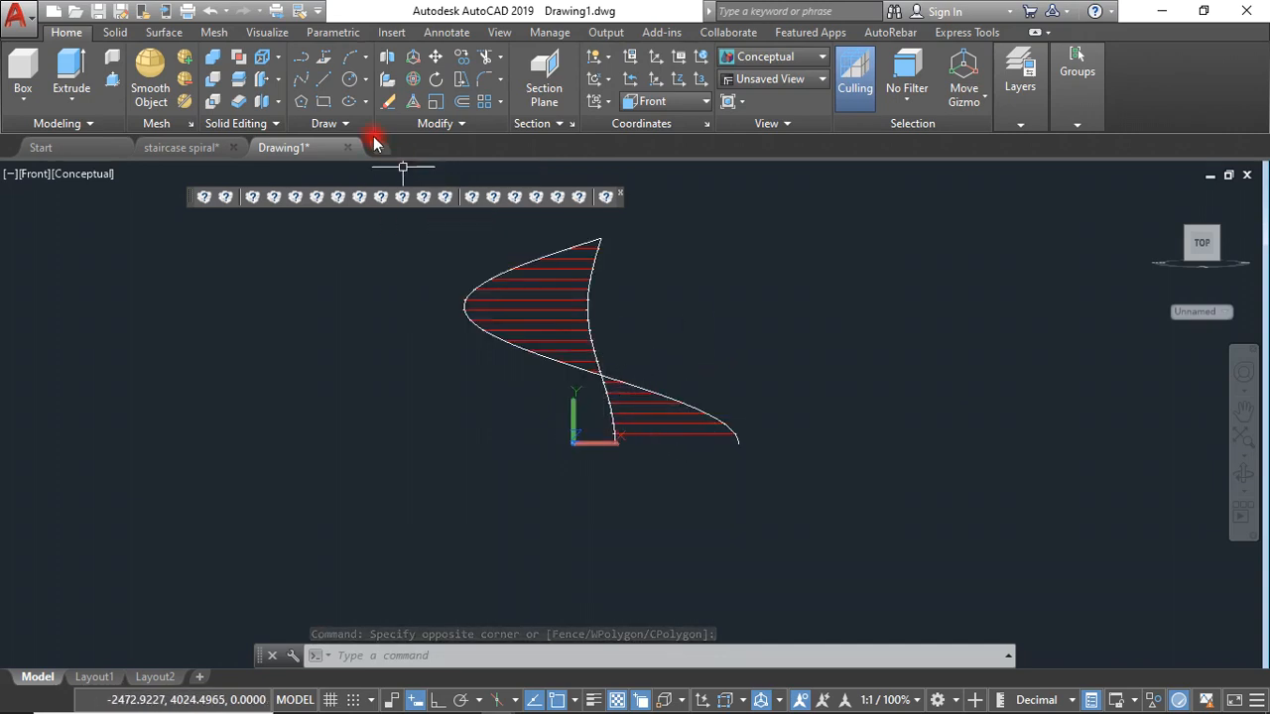
{"action": "left_click", "coordinate": [298, 57]}
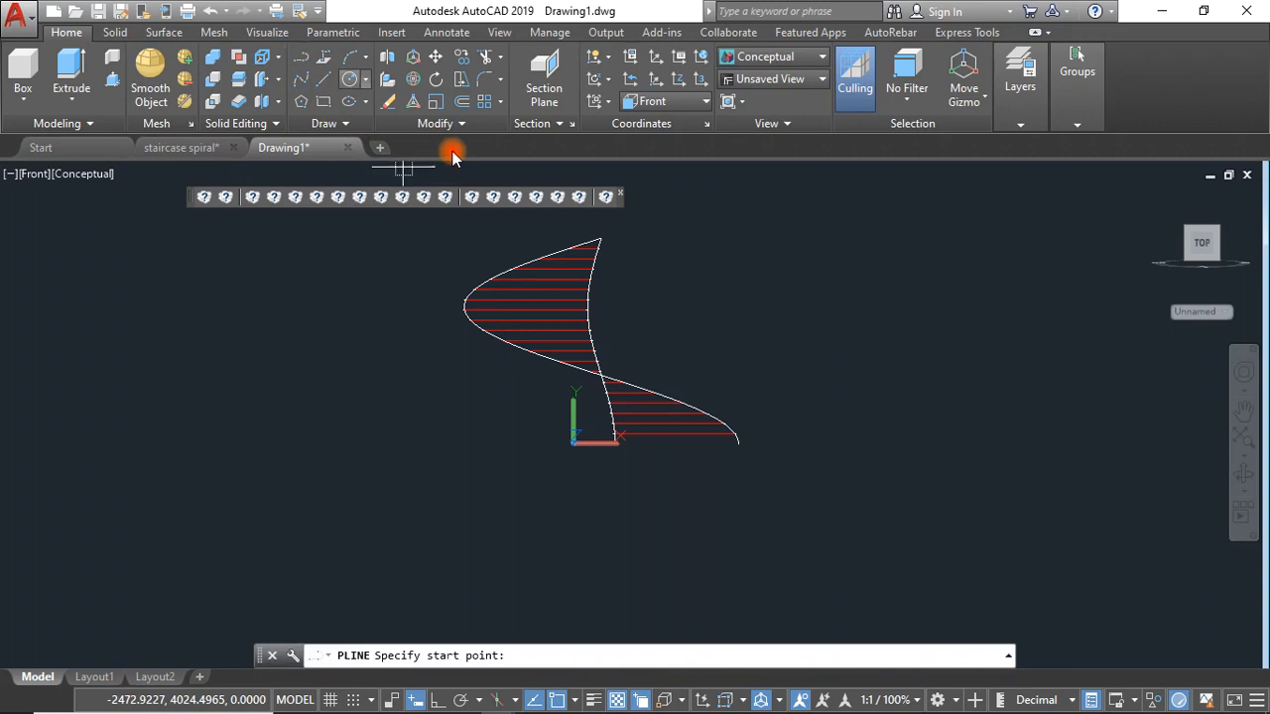
{"action": "scroll", "coordinate": [655, 475], "scroll_direction": "up", "scroll_amount": 5}
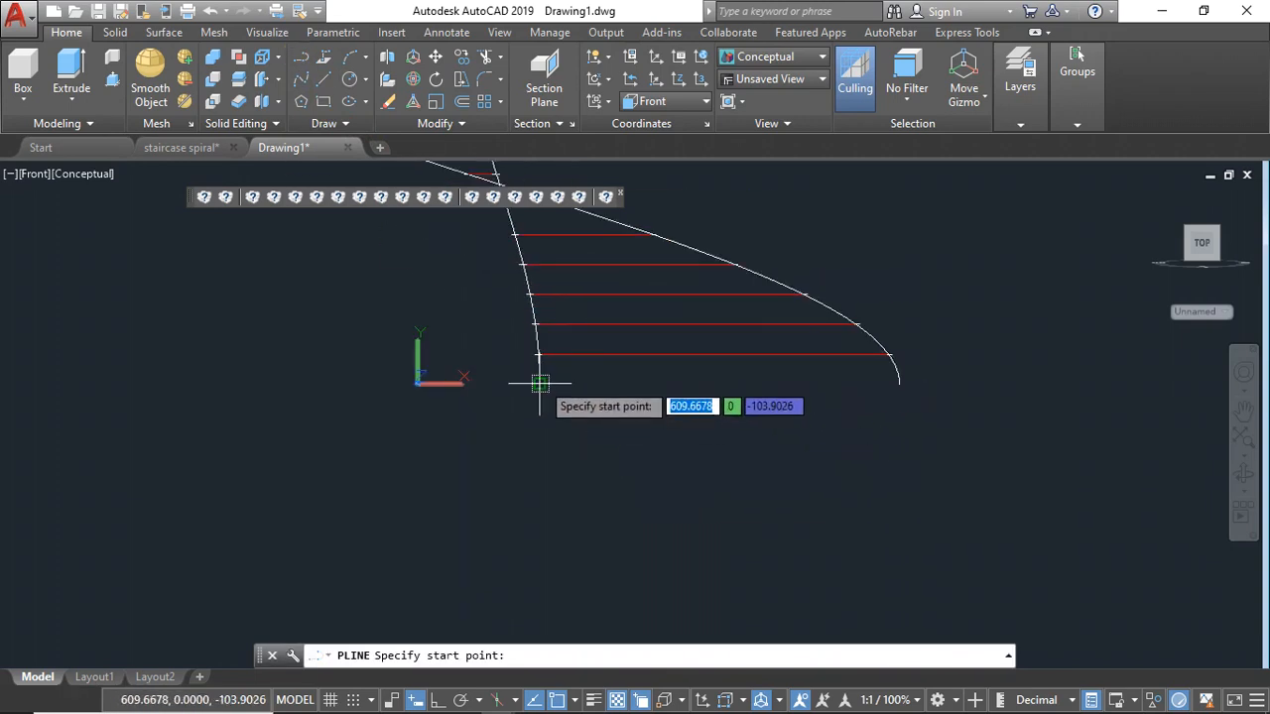
{"action": "left_click", "coordinate": [540, 383]}
{"action": "scroll", "coordinate": [896, 383], "scroll_direction": "up", "scroll_amount": 3}
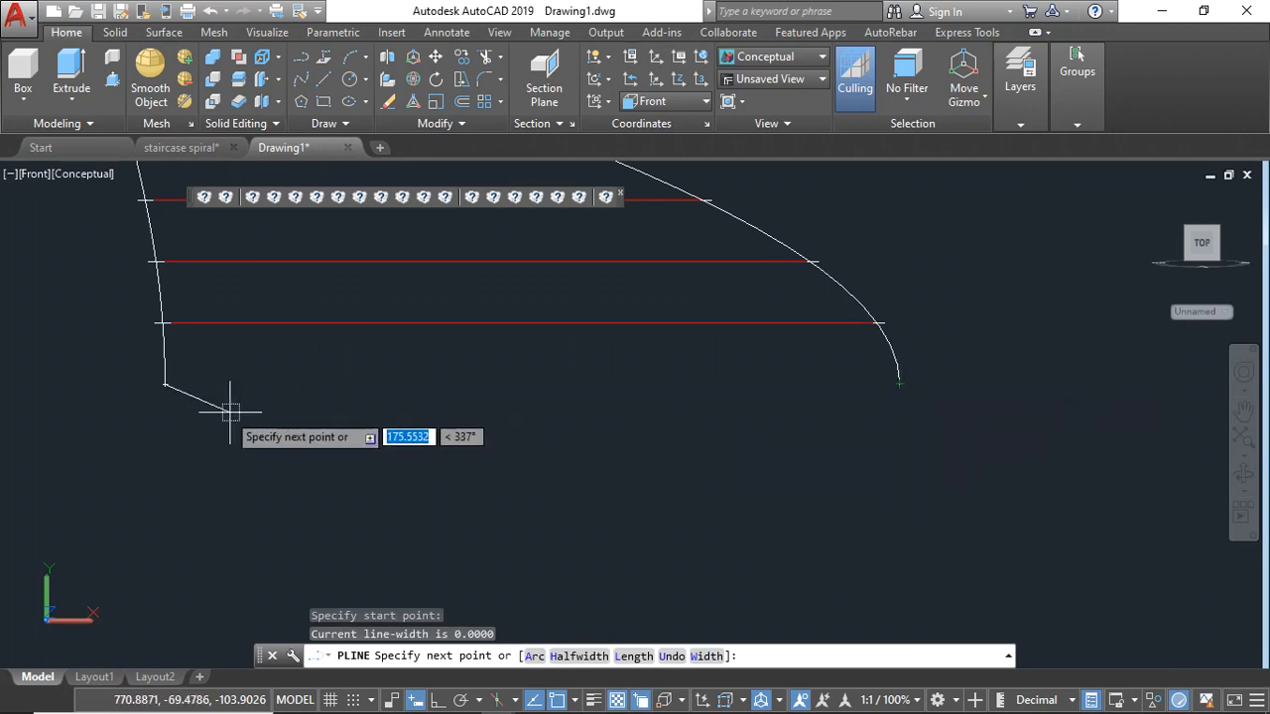
{"action": "scroll", "coordinate": [227, 411], "scroll_direction": "up", "scroll_amount": 2}
{"action": "key", "text": "Escape"}
{"action": "scroll", "coordinate": [377, 414], "scroll_direction": "down", "scroll_amount": 5}
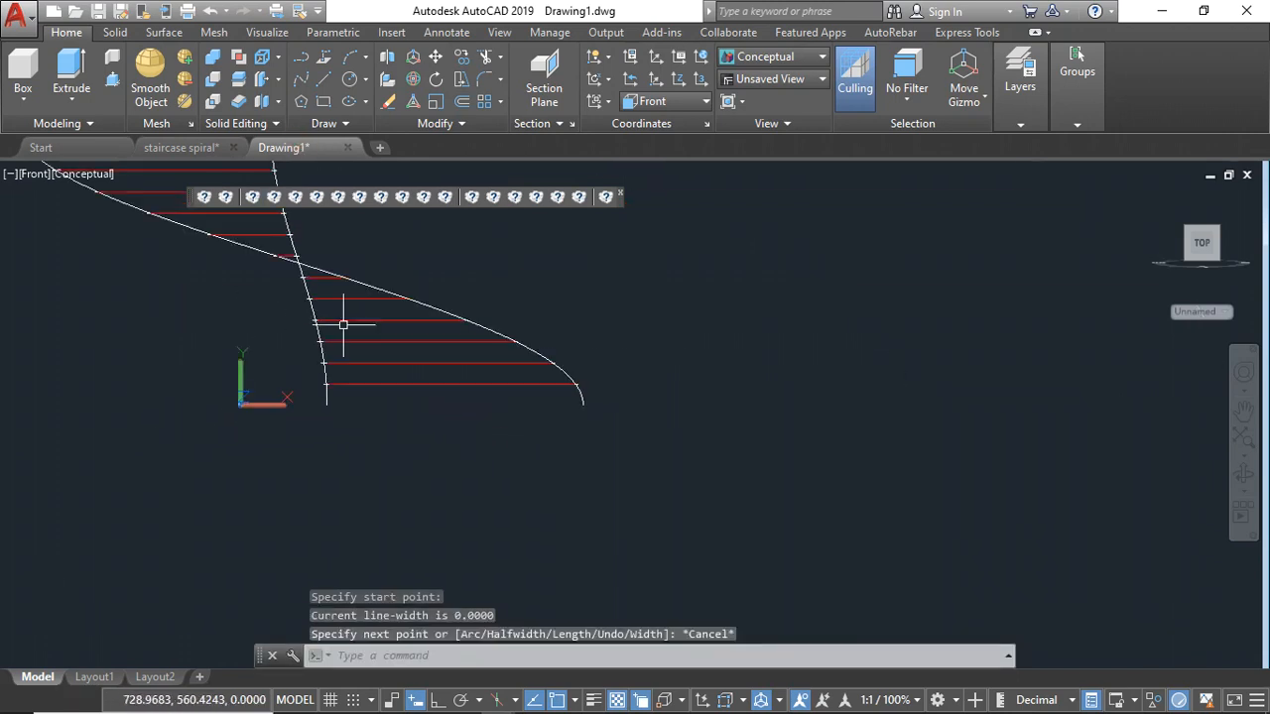
Step: Draw a straight line joining the lower ends of the inner and outer helices at the staircase base
{"action": "left_click", "coordinate": [306, 79]}
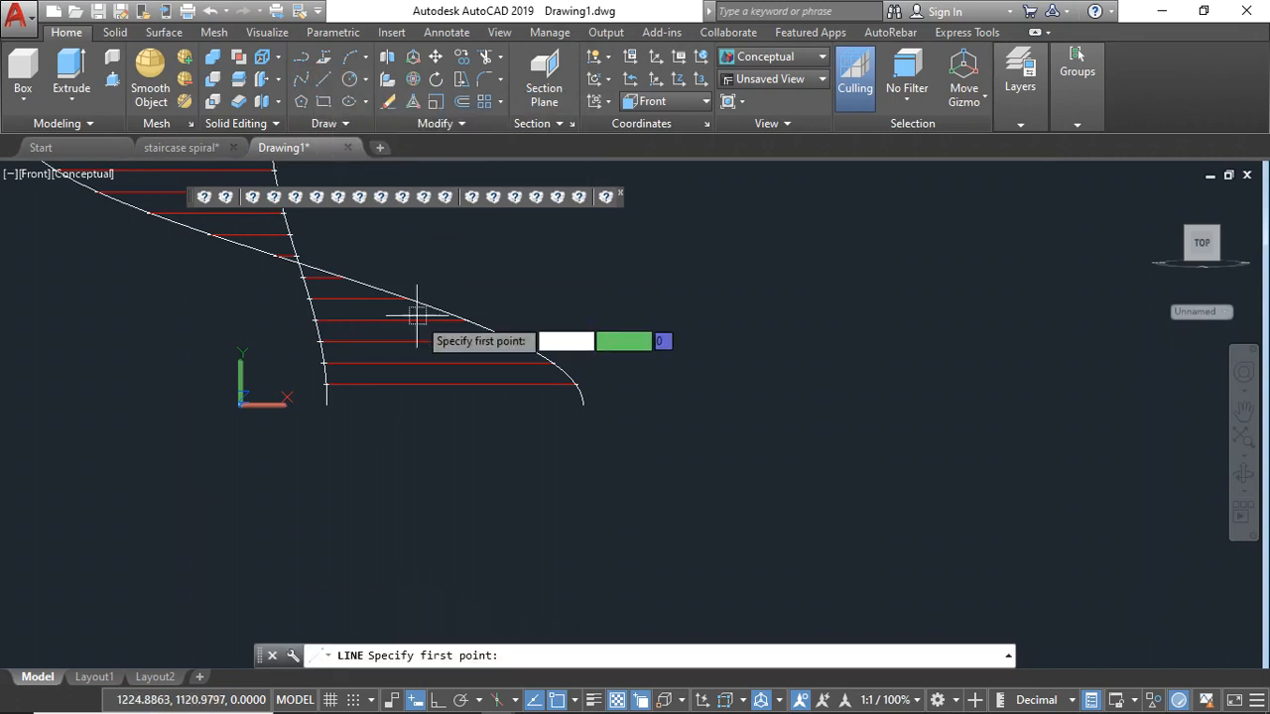
{"action": "scroll", "coordinate": [354, 415], "scroll_direction": "up", "scroll_amount": 6}
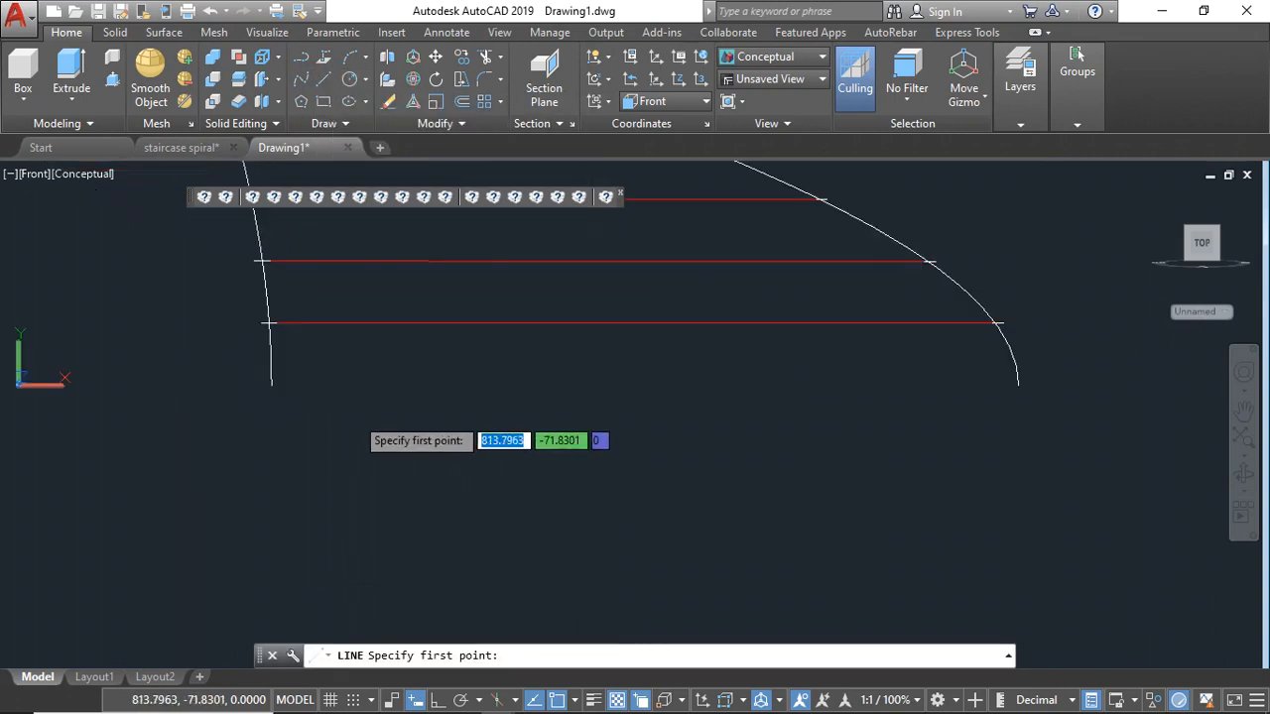
{"action": "left_click", "coordinate": [271, 385]}
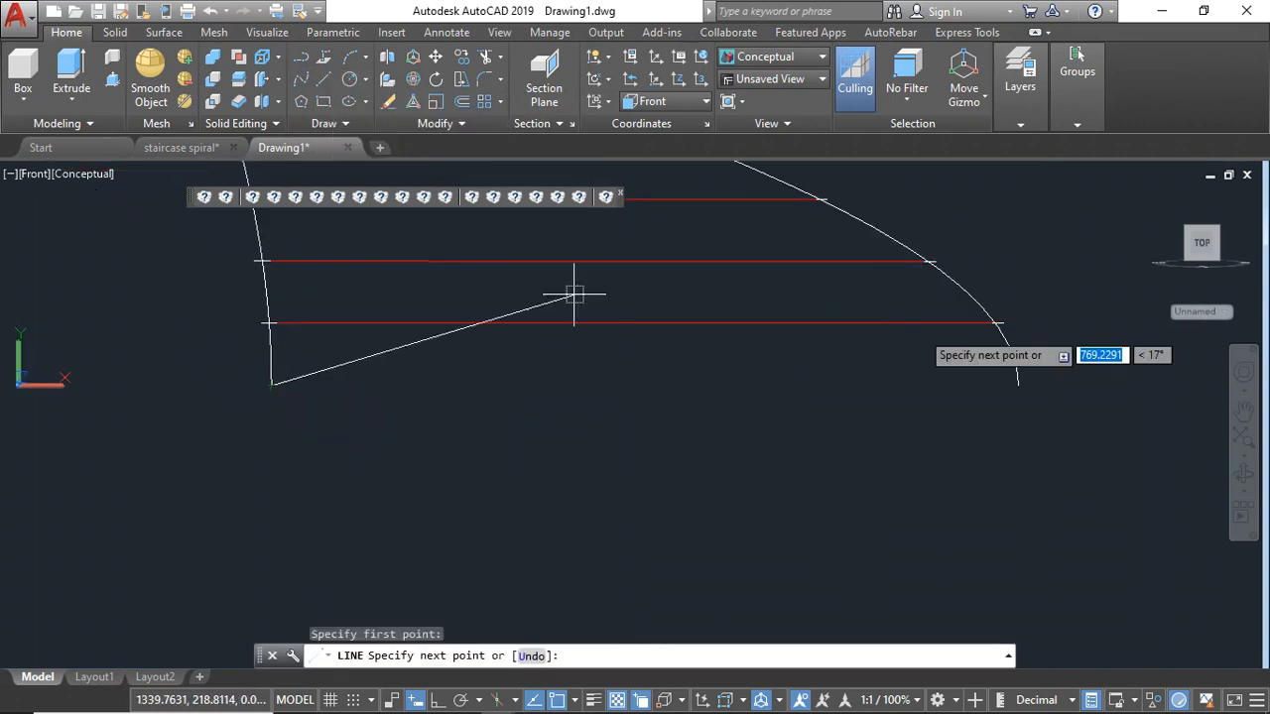
{"action": "left_click", "coordinate": [1019, 384]}
{"action": "key", "text": "Escape"}
{"action": "left_click", "coordinate": [952, 385]}
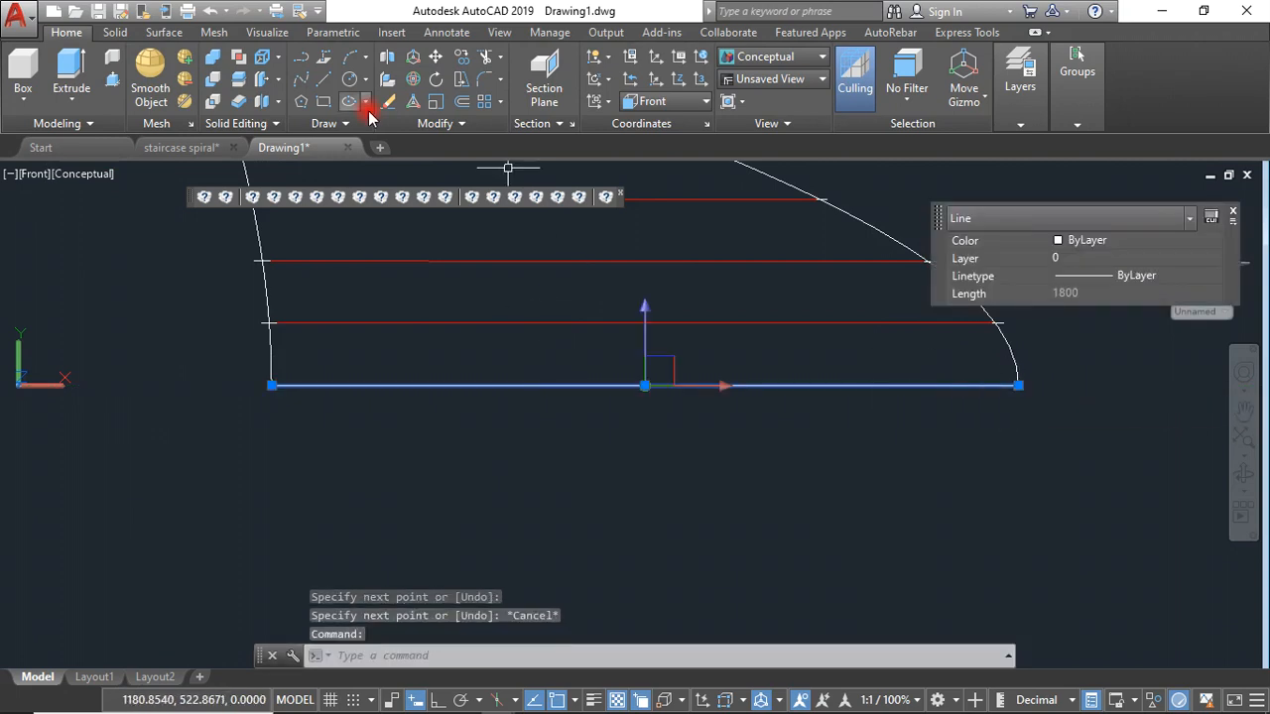
{"action": "key", "text": "Escape"}
Step: Switch to the 2D Wireframe visual style and, with Ortho on, copy the new base line 150 units straight down
{"action": "left_click", "coordinate": [86, 174]}
{"action": "left_click", "coordinate": [134, 218]}
{"action": "left_click", "coordinate": [482, 378]}
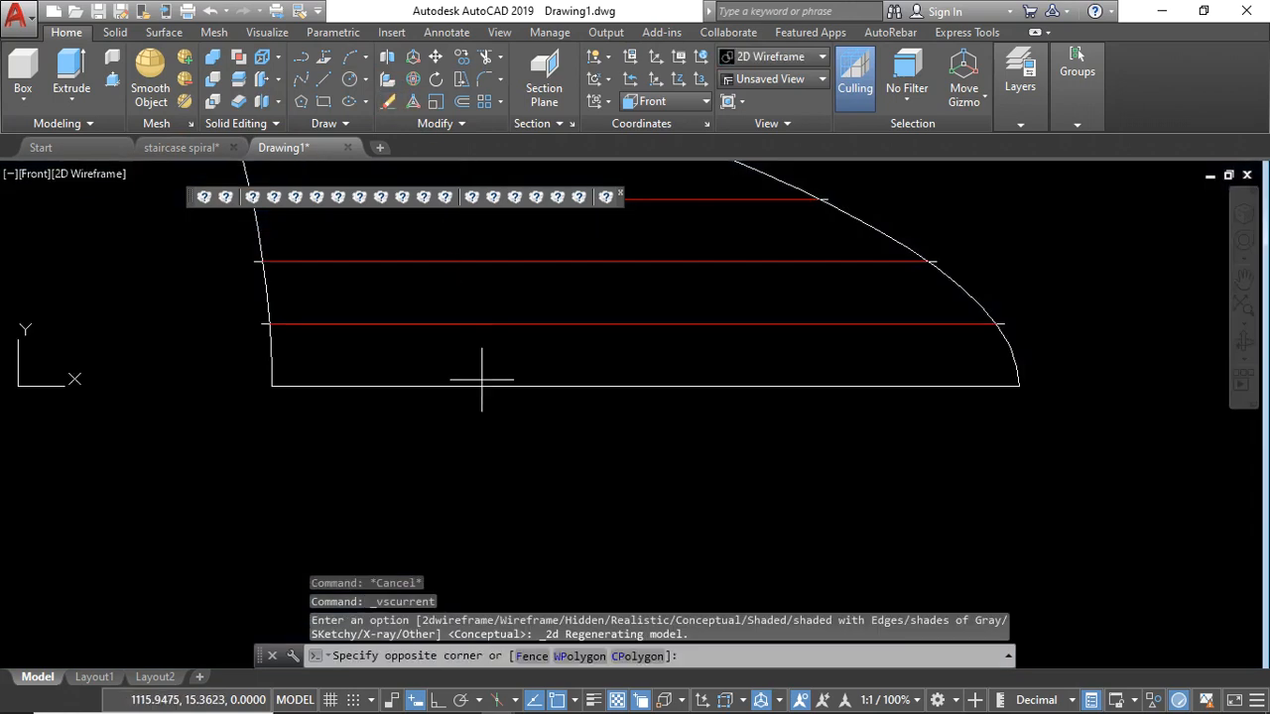
{"action": "left_click", "coordinate": [473, 409]}
{"action": "left_click", "coordinate": [384, 98]}
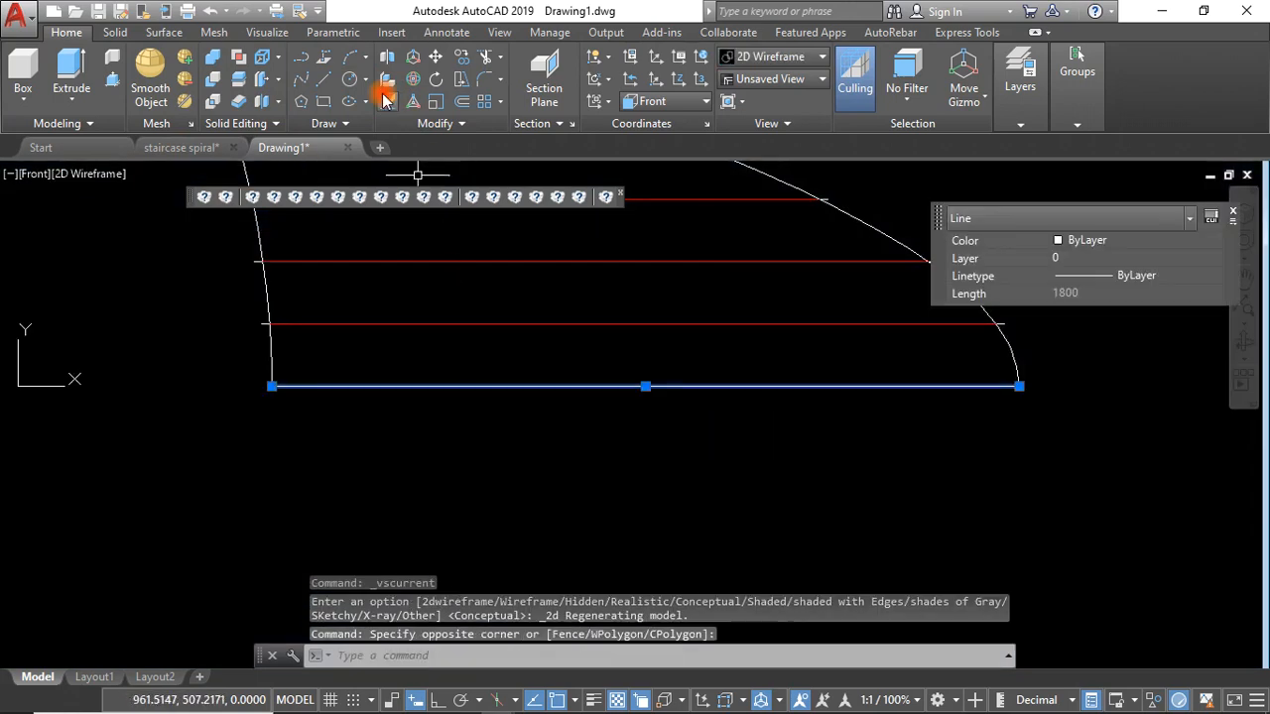
{"action": "left_click", "coordinate": [463, 65]}
{"action": "left_click", "coordinate": [443, 701]}
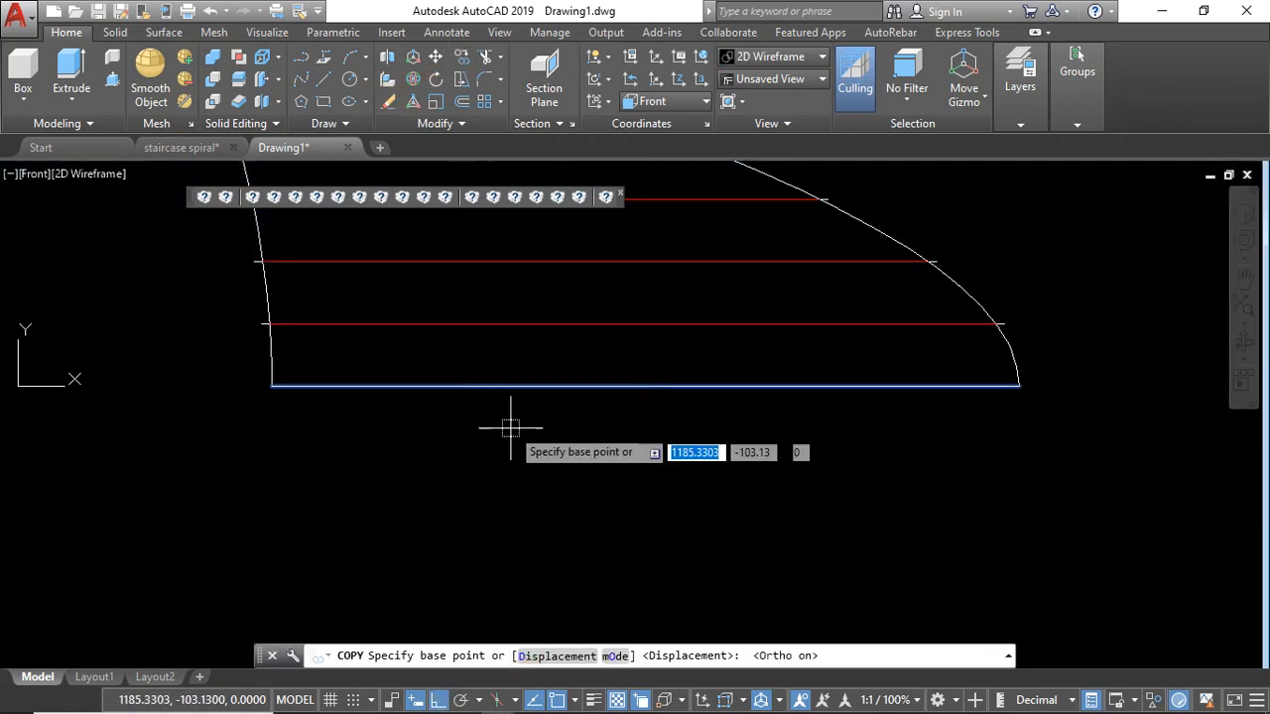
{"action": "left_click", "coordinate": [511, 422]}
{"action": "type", "text": "15"}
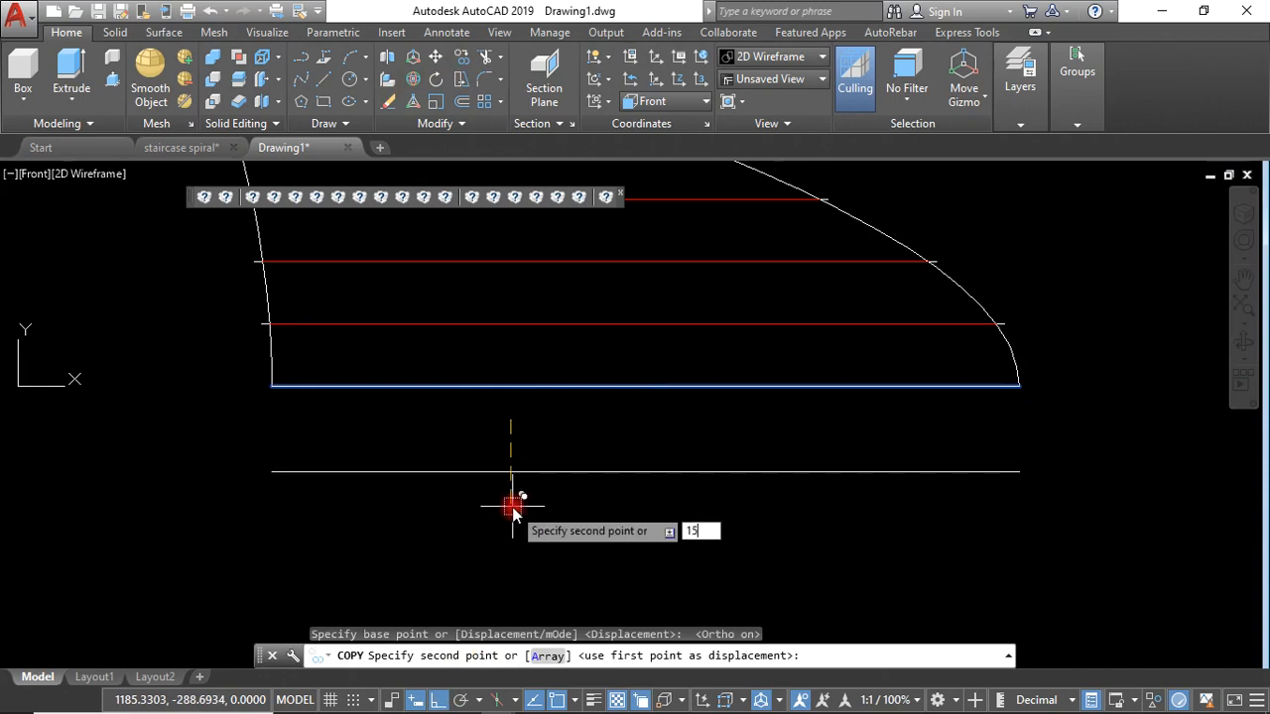
{"action": "key", "text": "Return"}
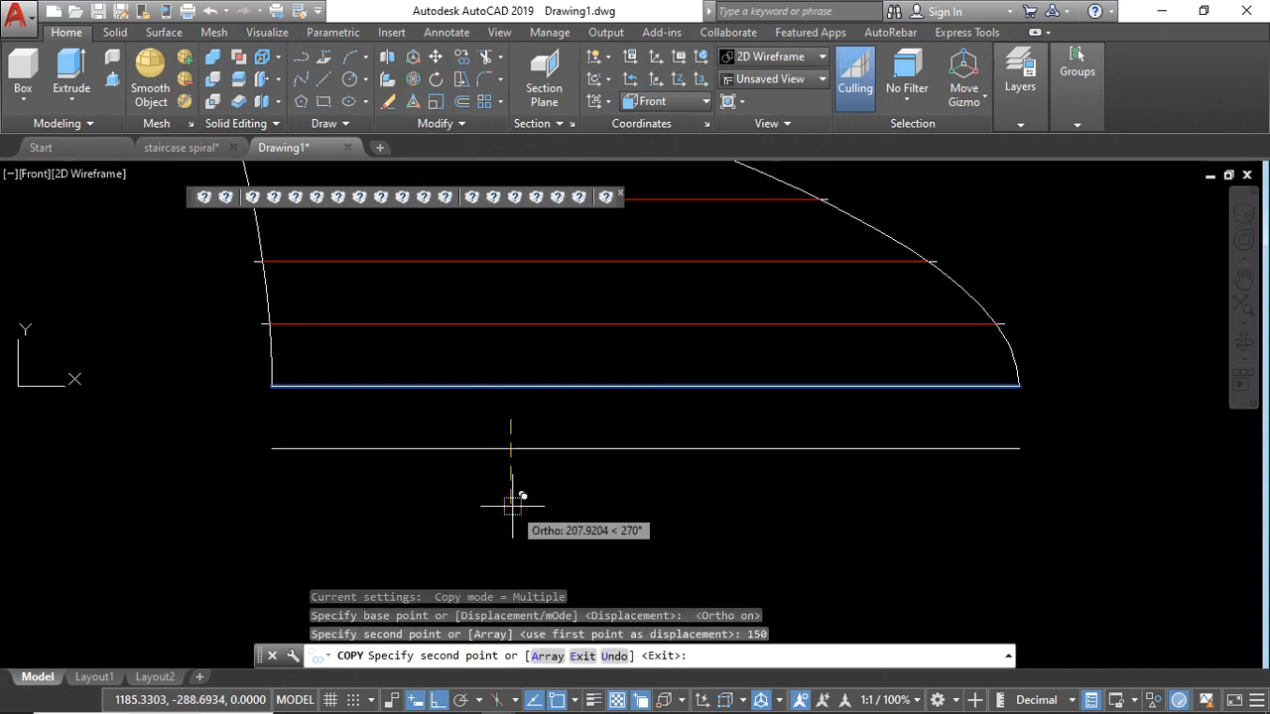
{"action": "key", "text": "Escape"}
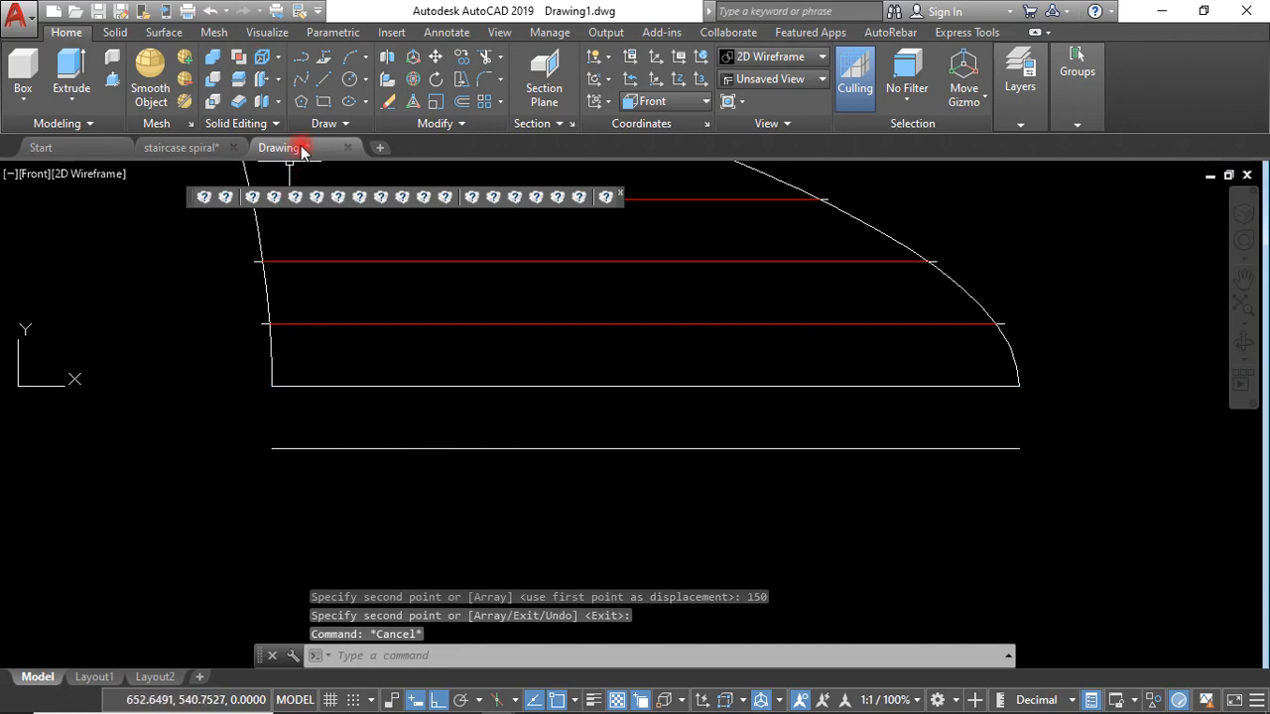
Step: Draw a closed rectangular polyline through the four endpoints of the base line and its copy below
{"action": "left_click", "coordinate": [299, 62]}
{"action": "key", "text": "Escape"}
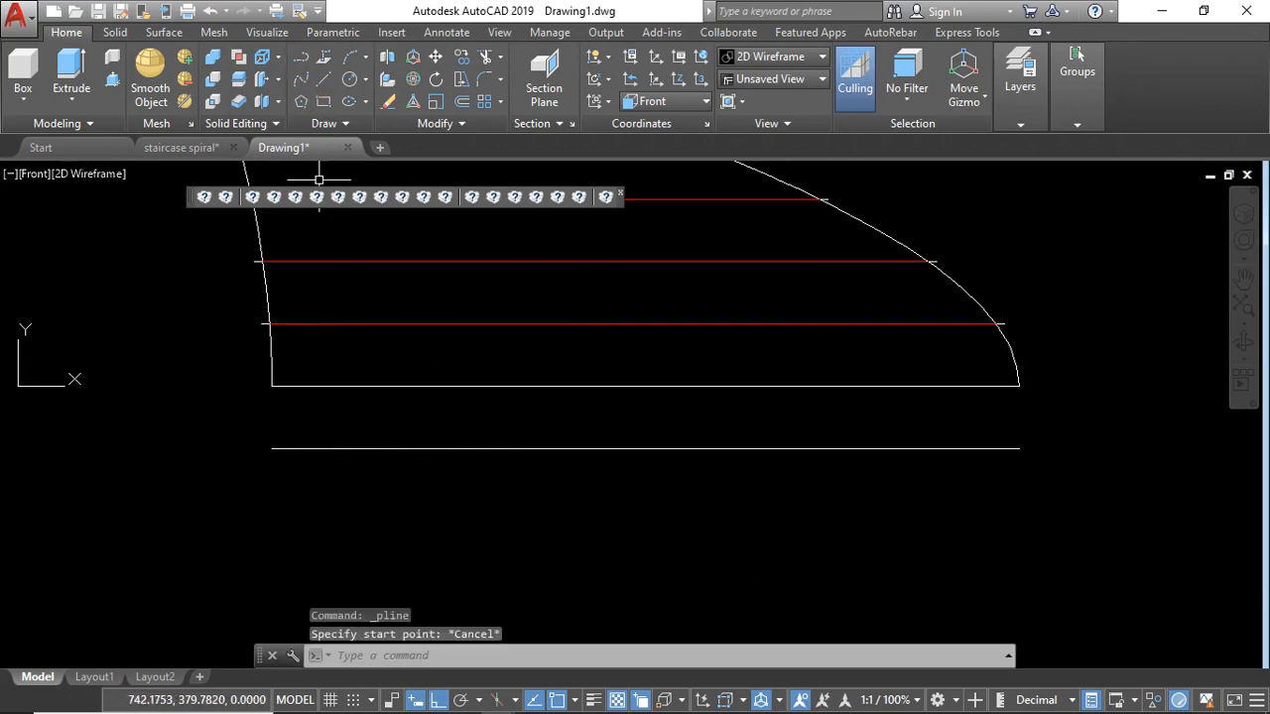
{"action": "left_click", "coordinate": [301, 64]}
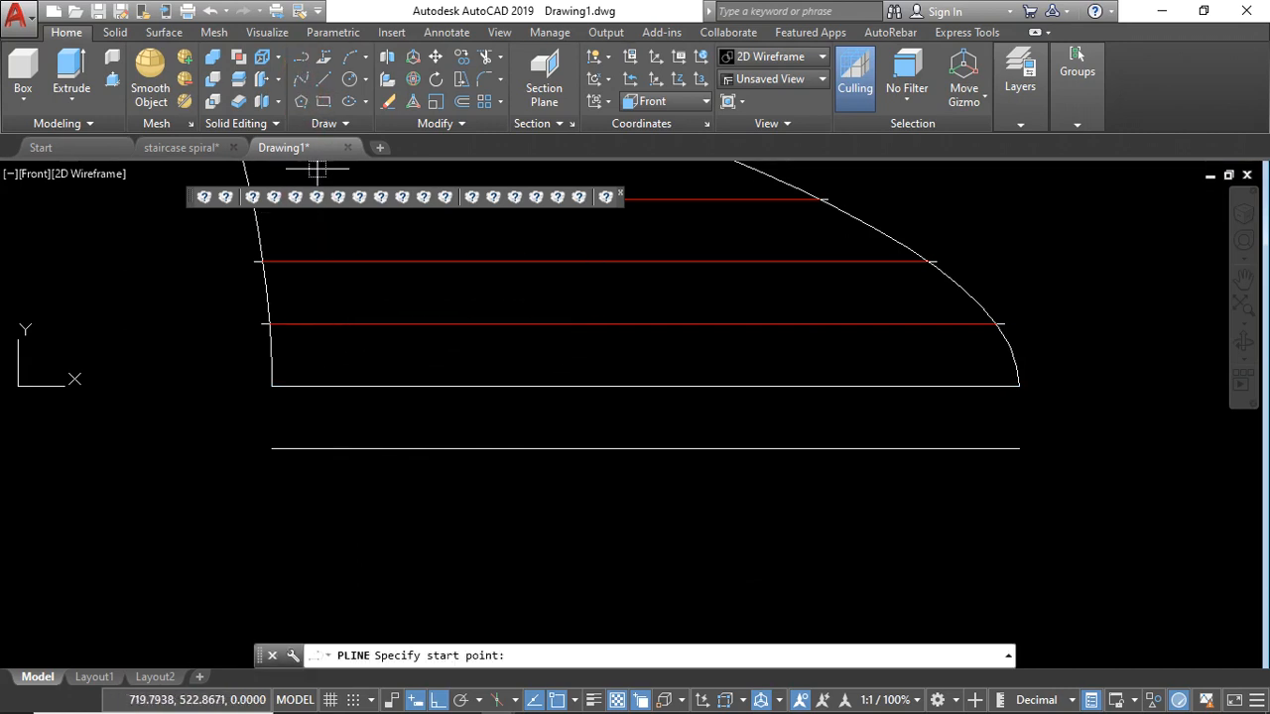
{"action": "left_click", "coordinate": [271, 386]}
{"action": "left_click", "coordinate": [272, 447]}
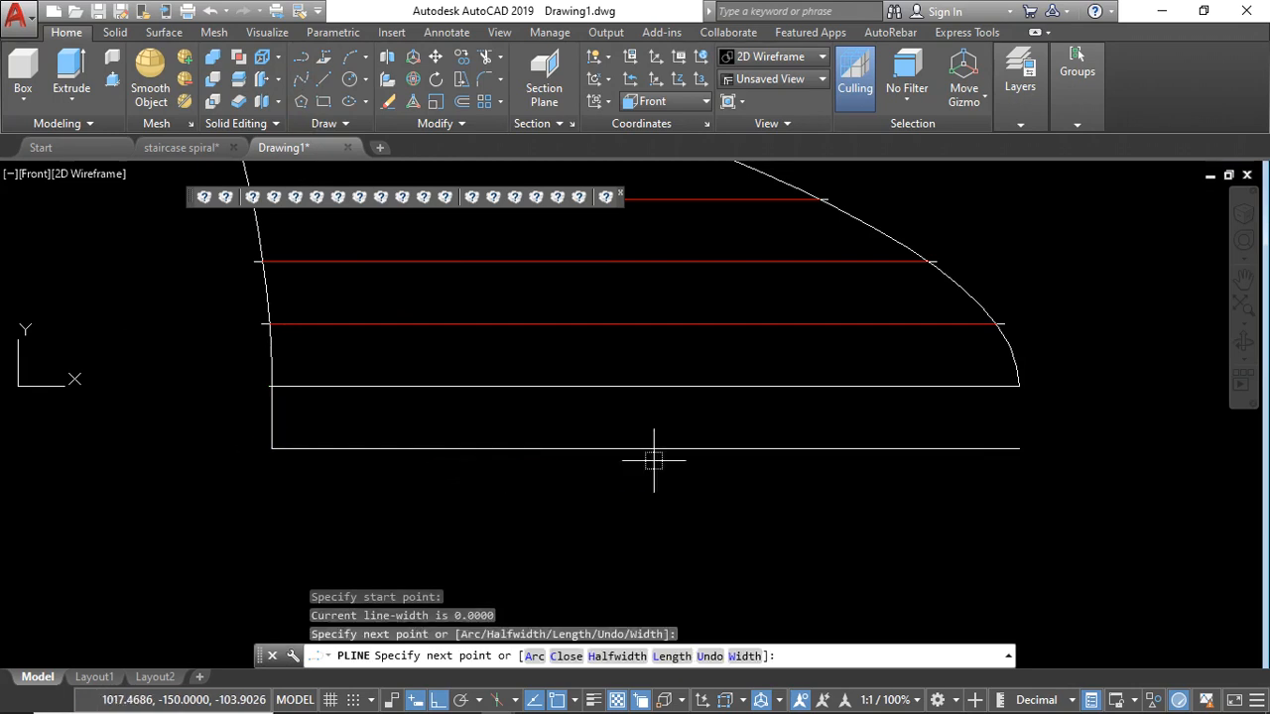
{"action": "left_click", "coordinate": [1019, 448]}
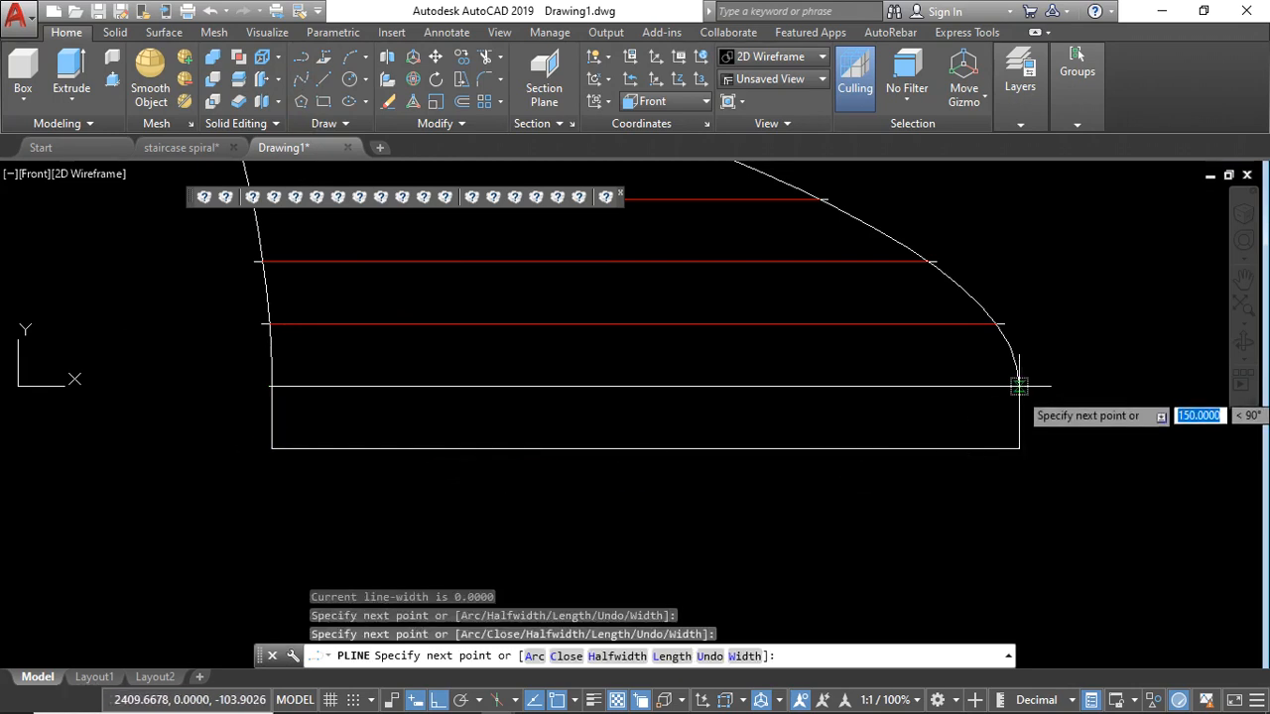
{"action": "left_click", "coordinate": [1019, 386]}
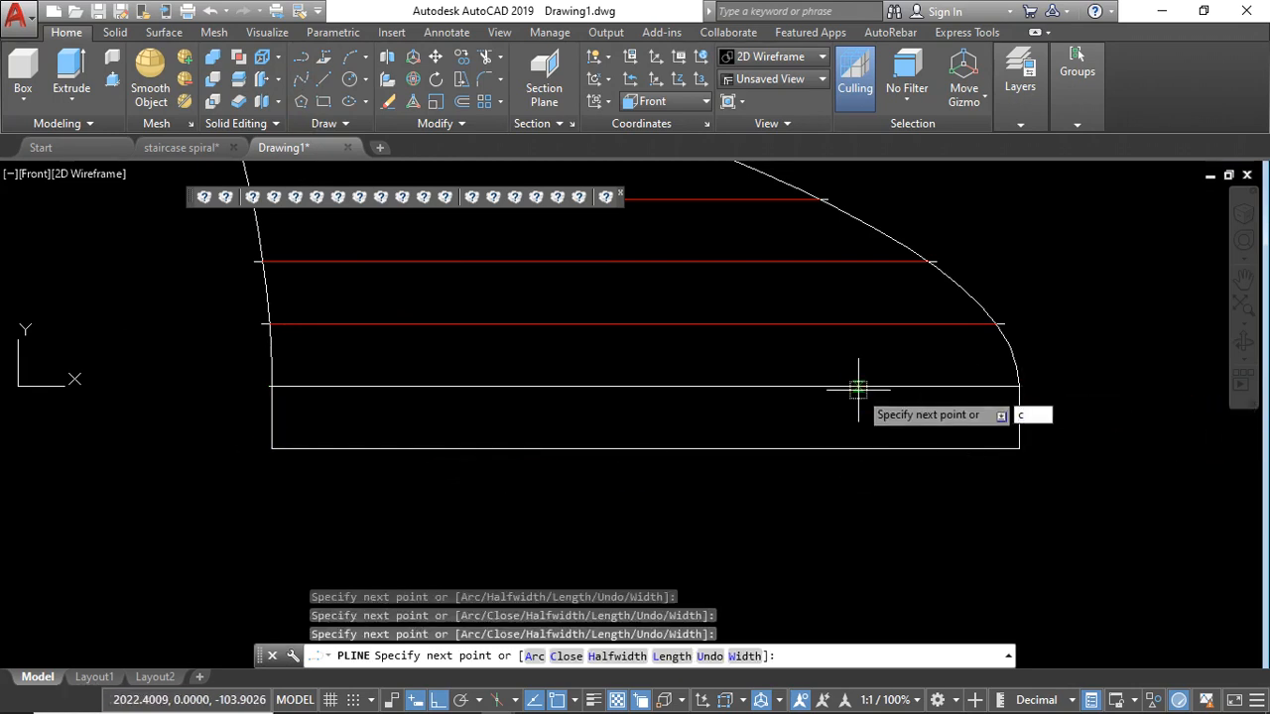
{"action": "type", "text": "c"}
{"action": "key", "text": "Return"}
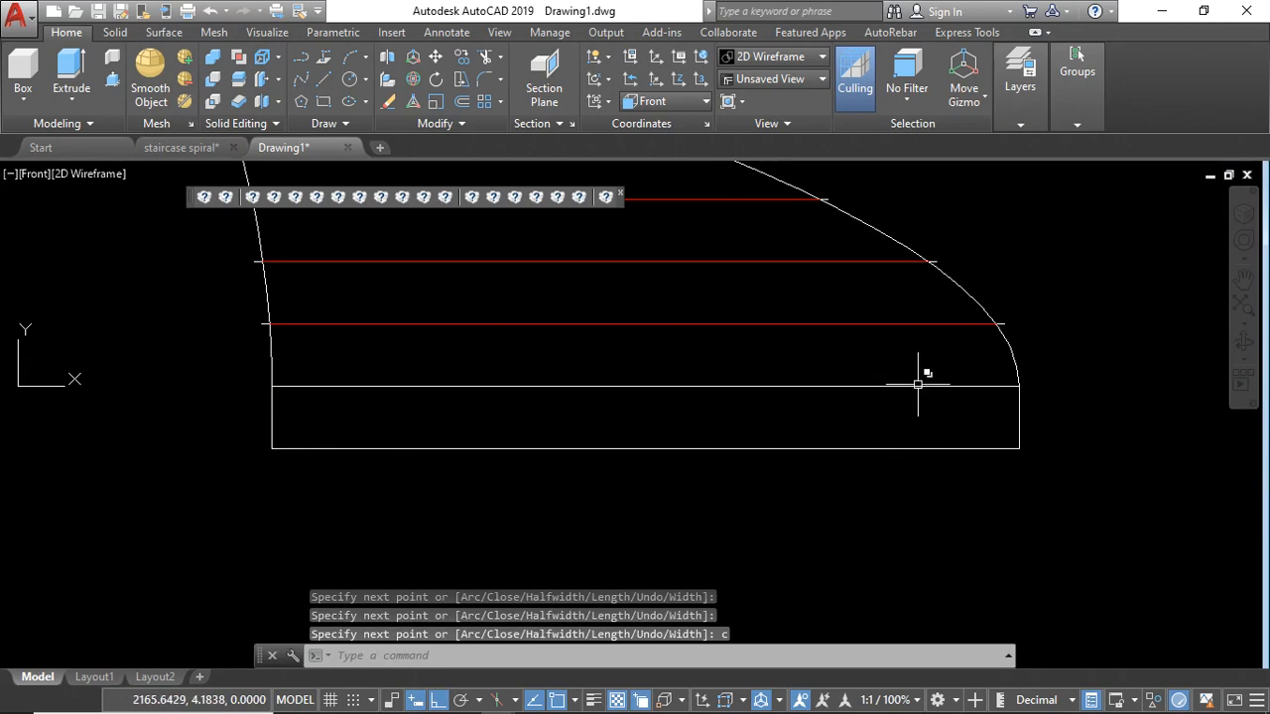
Step: Delete the two separate construction lines overlapping the upper and lower edges of the closed polyline
{"action": "left_click", "coordinate": [918, 386]}
{"action": "left_click", "coordinate": [1029, 474]}
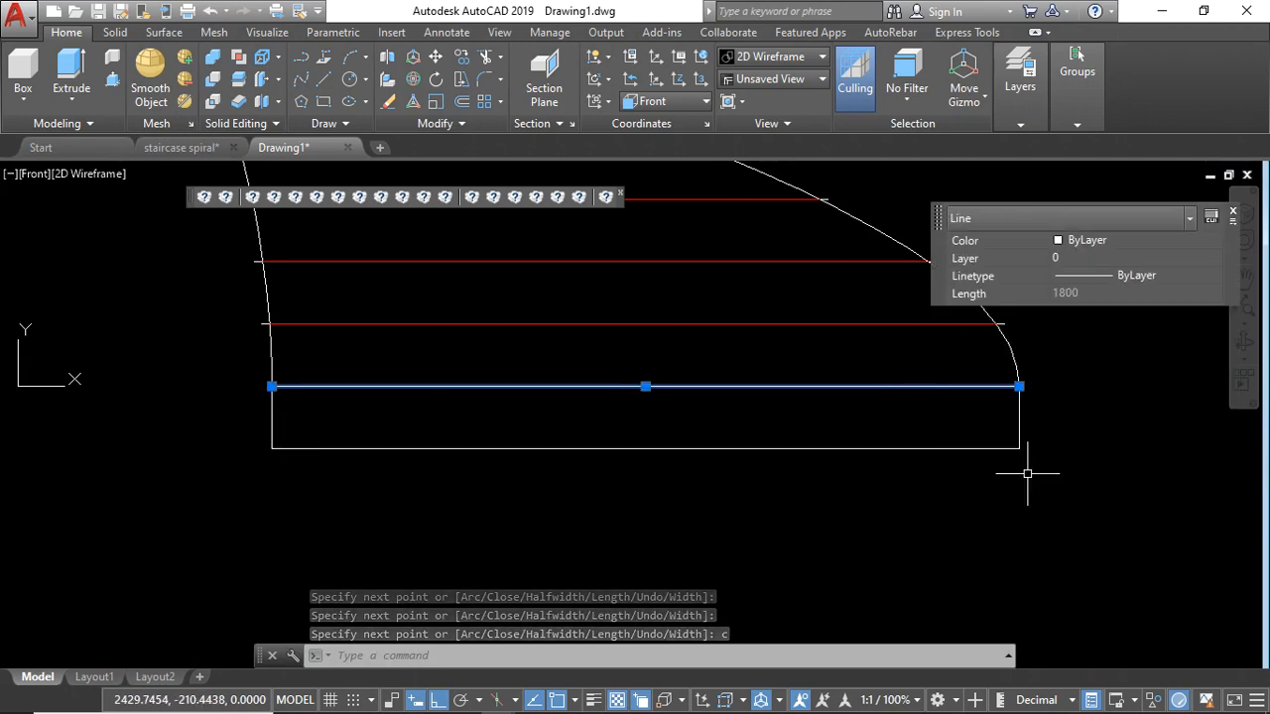
{"action": "key", "text": "Delete"}
{"action": "left_click", "coordinate": [988, 448]}
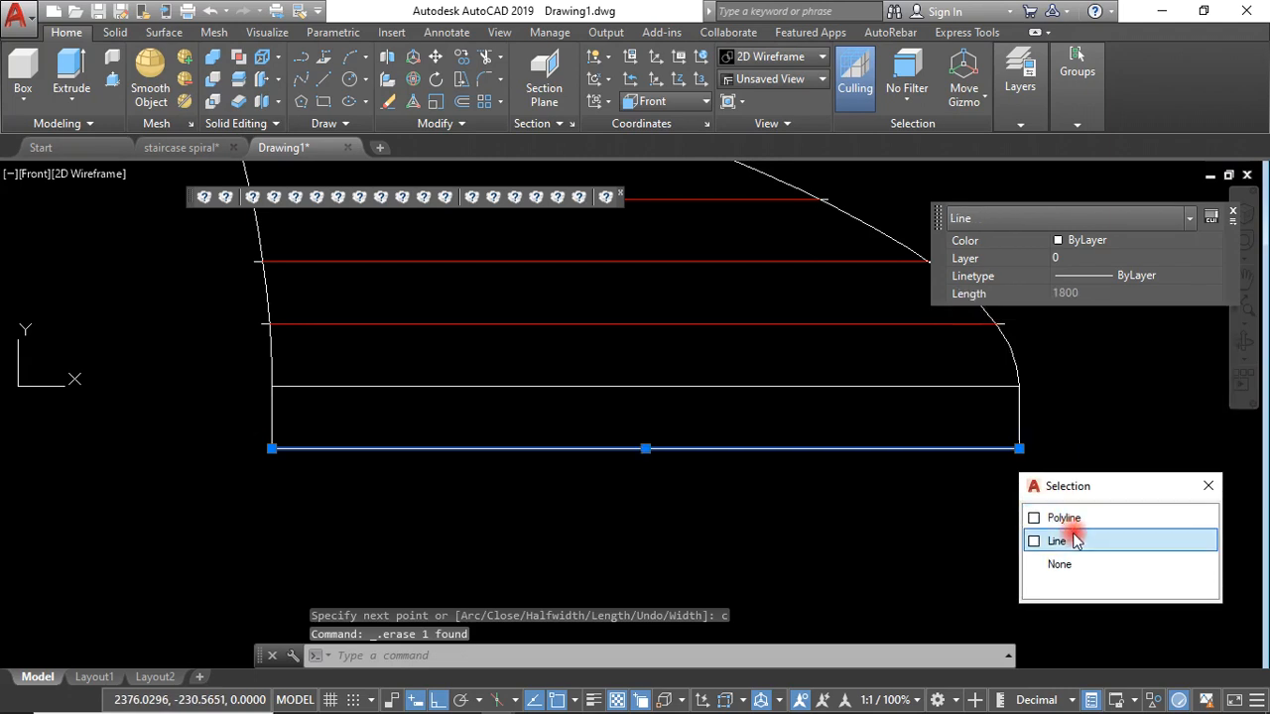
{"action": "left_click", "coordinate": [1072, 541]}
{"action": "key", "text": "Delete"}
Step: Extrude the closed rectangular polyline at the staircase base with the Path option, using the inner helix as the path
{"action": "scroll", "coordinate": [871, 510], "scroll_direction": "down", "scroll_amount": 4}
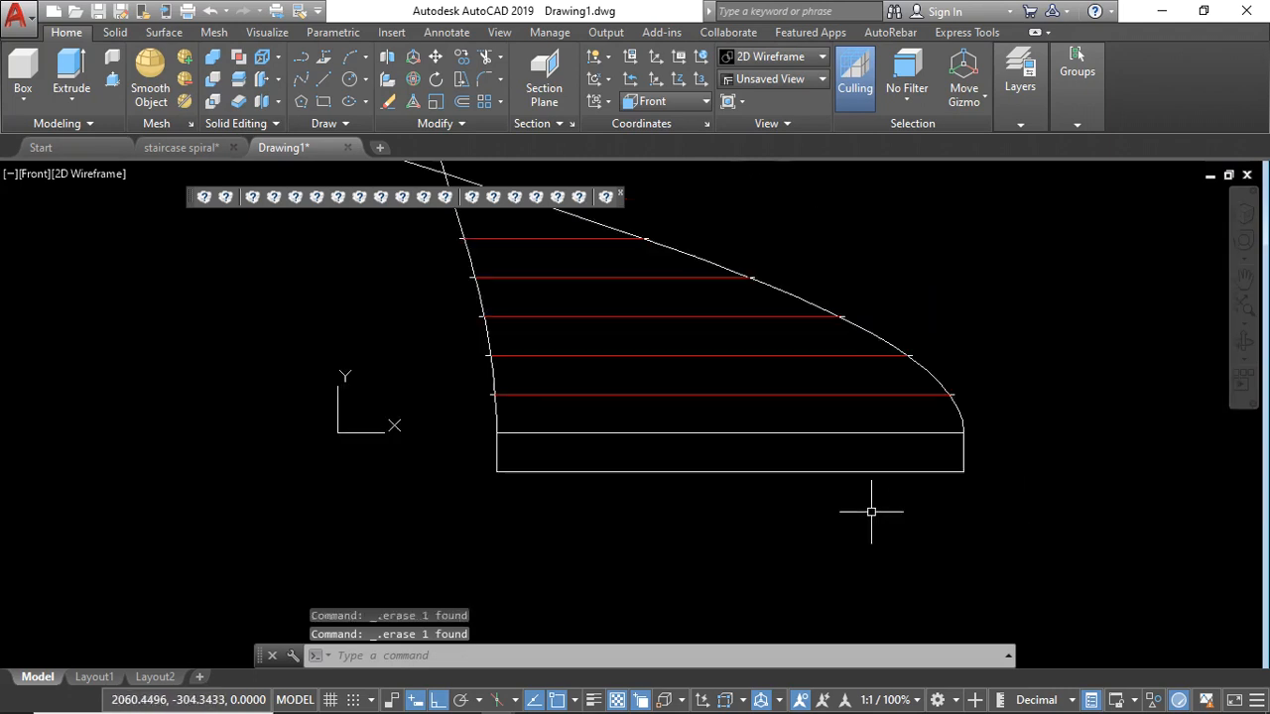
{"action": "scroll", "coordinate": [841, 449], "scroll_direction": "down", "scroll_amount": 3}
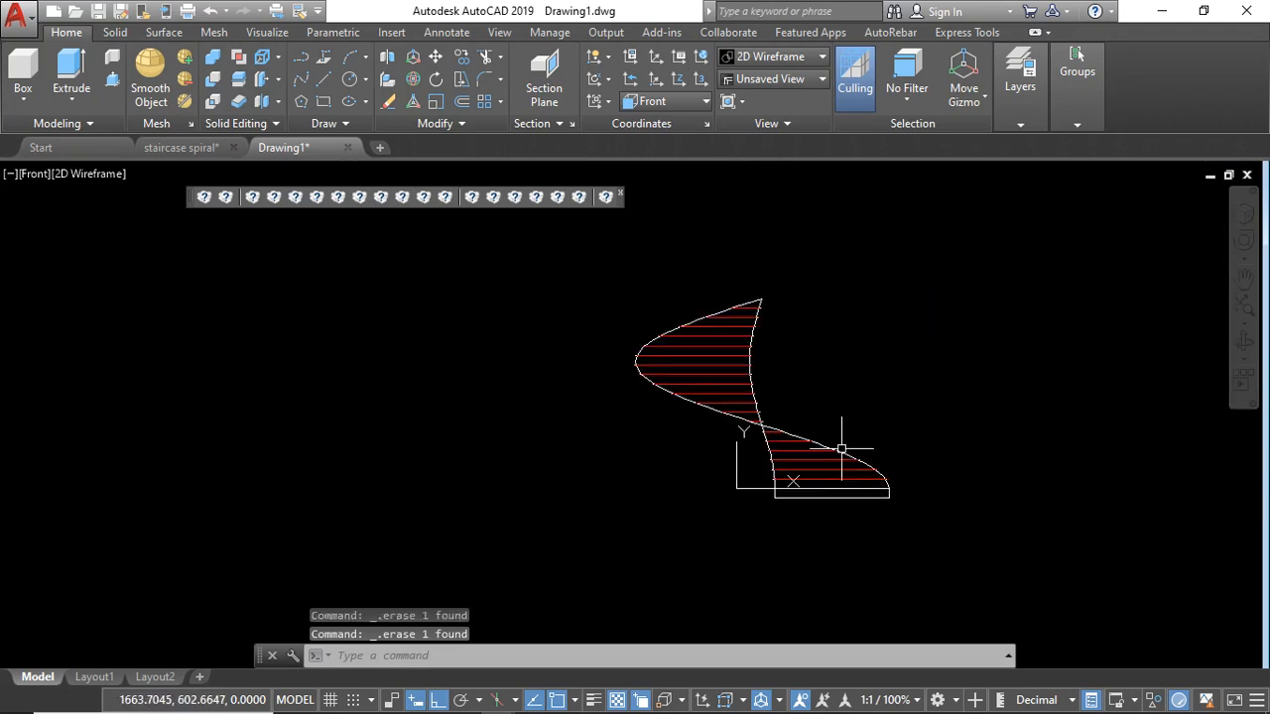
{"action": "left_click", "coordinate": [1241, 341]}
{"action": "left_click_drag", "start_coordinate": [843, 419], "coordinate": [779, 488]}
{"action": "left_click_drag", "start_coordinate": [778, 440], "coordinate": [824, 535]}
{"action": "key", "text": "Escape"}
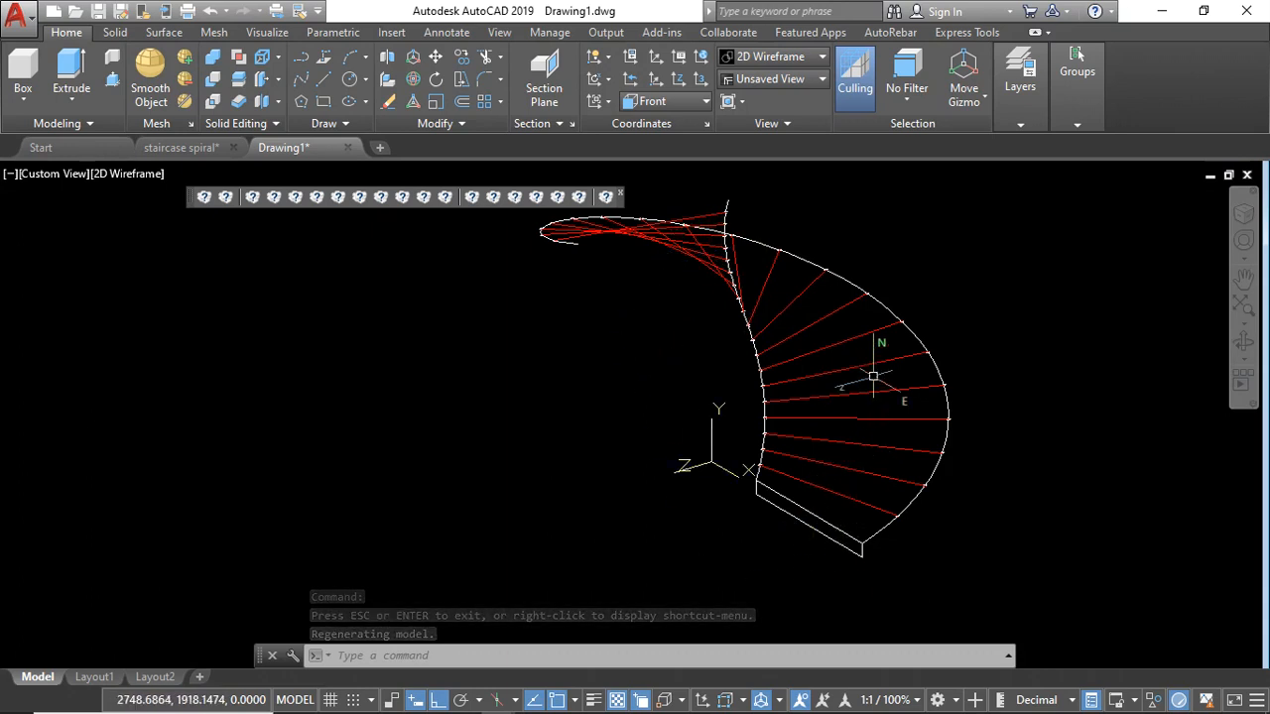
{"action": "scroll", "coordinate": [734, 223], "scroll_direction": "up", "scroll_amount": 4}
{"action": "scroll", "coordinate": [759, 258], "scroll_direction": "down", "scroll_amount": 4}
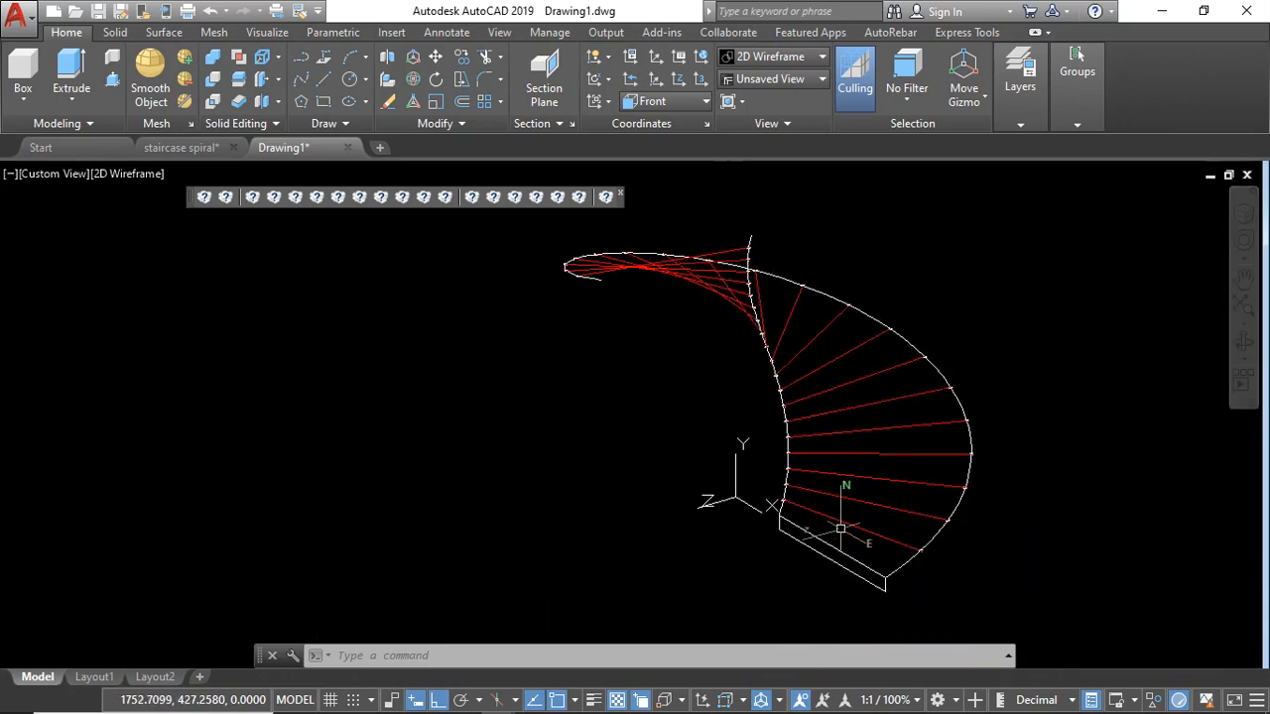
{"action": "left_click", "coordinate": [842, 552]}
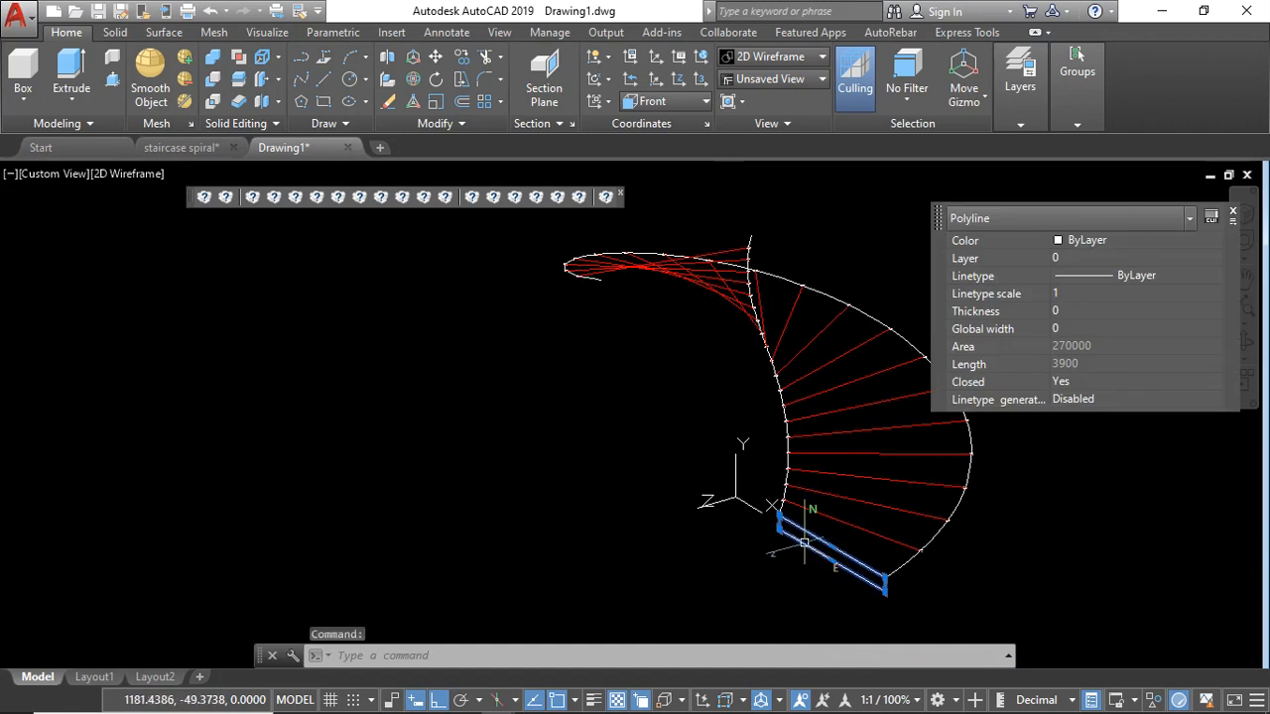
{"action": "type", "text": "r"}
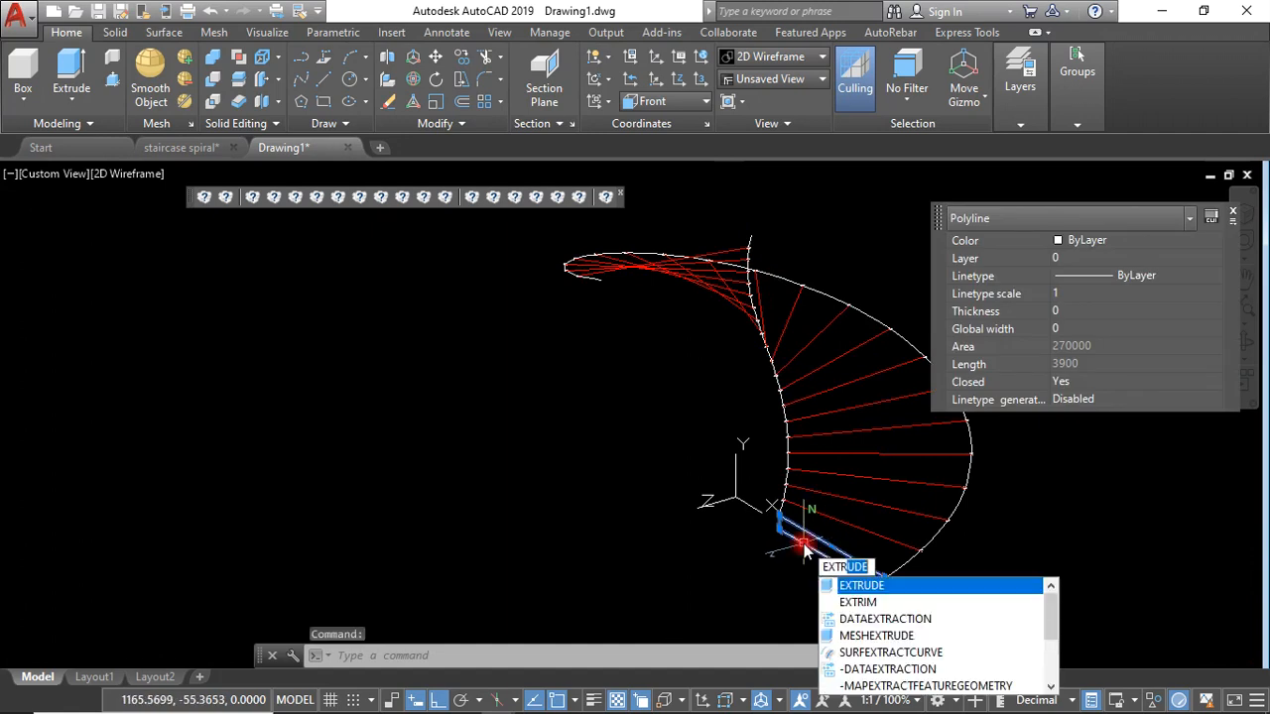
{"action": "left_click", "coordinate": [923, 586]}
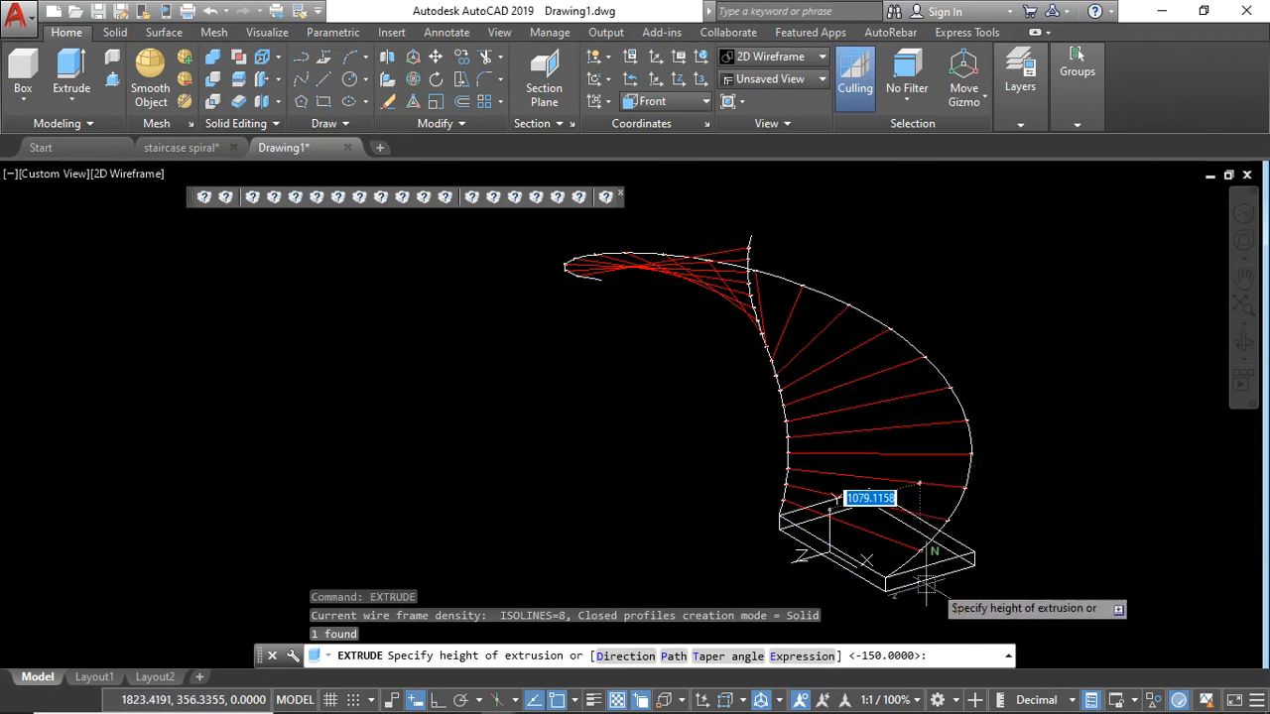
{"action": "left_click", "coordinate": [676, 657]}
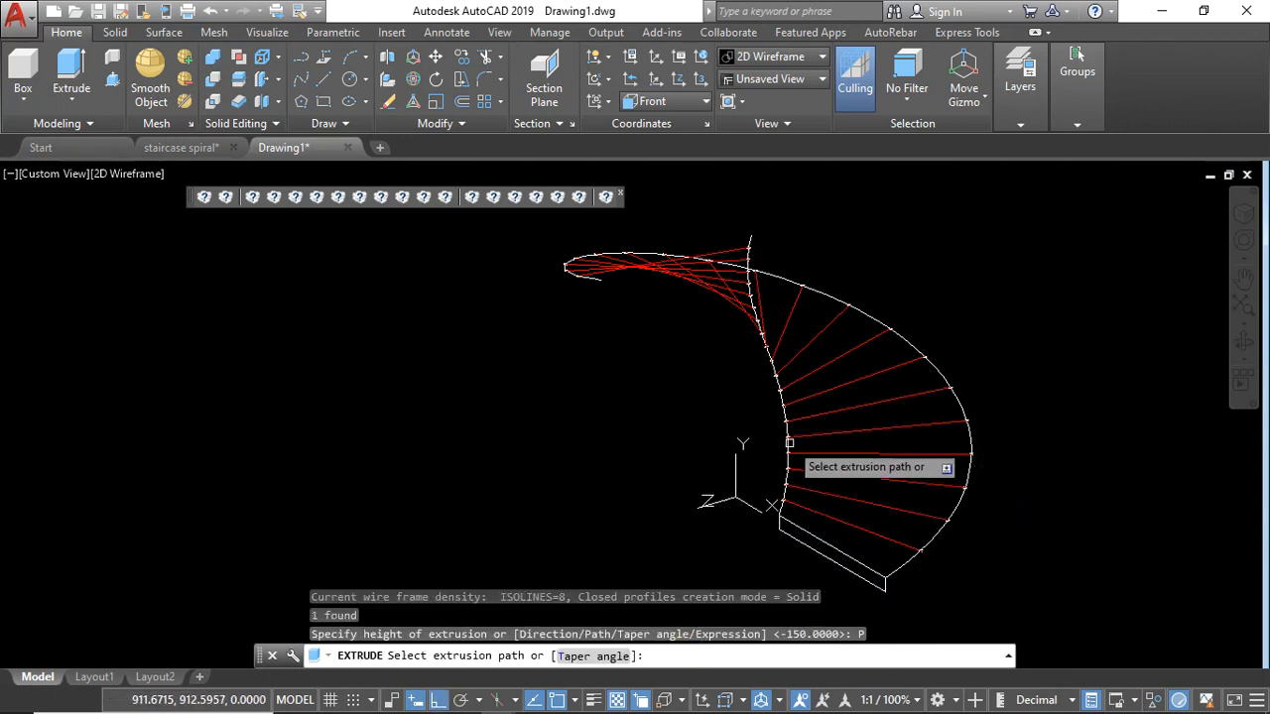
{"action": "scroll", "coordinate": [774, 415], "scroll_direction": "up", "scroll_amount": 5}
{"action": "scroll", "coordinate": [776, 413], "scroll_direction": "down", "scroll_amount": 6}
{"action": "left_click", "coordinate": [693, 455]}
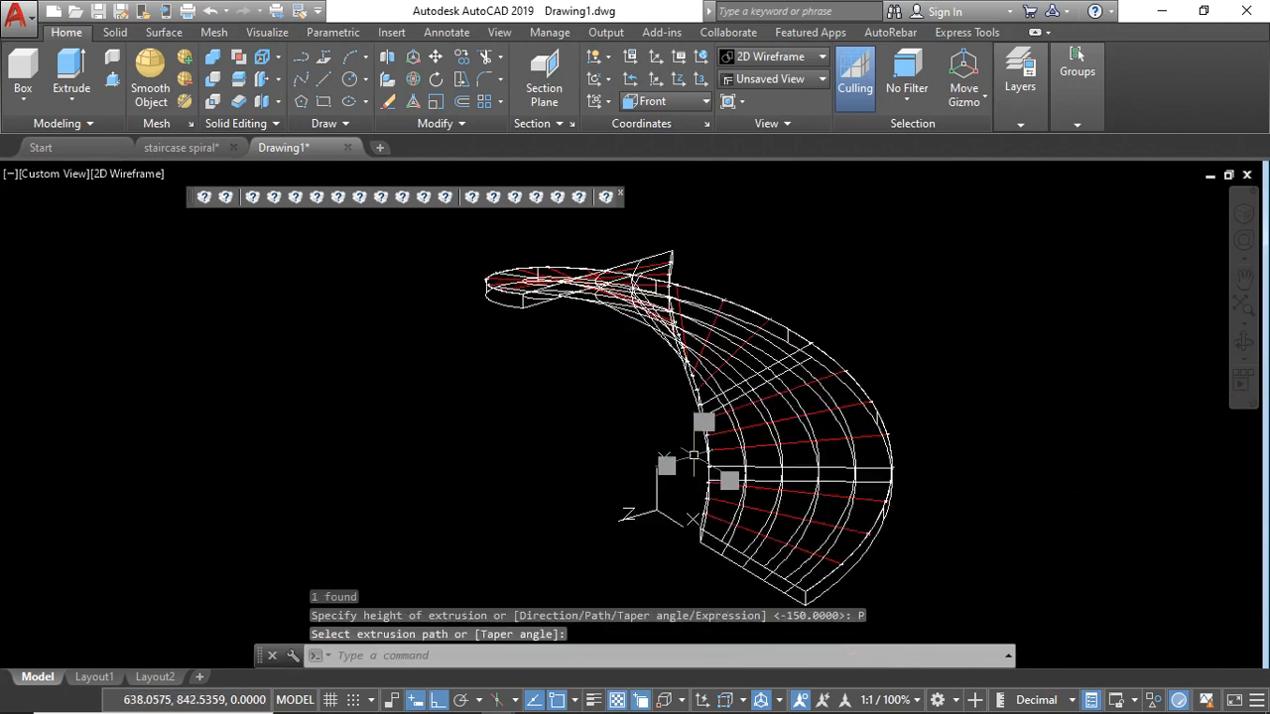
Step: Switch the visual style to Conceptual and examine the extruded helical slab from several angles
{"action": "left_click", "coordinate": [1244, 350]}
{"action": "left_click_drag", "start_coordinate": [814, 404], "coordinate": [772, 383]}
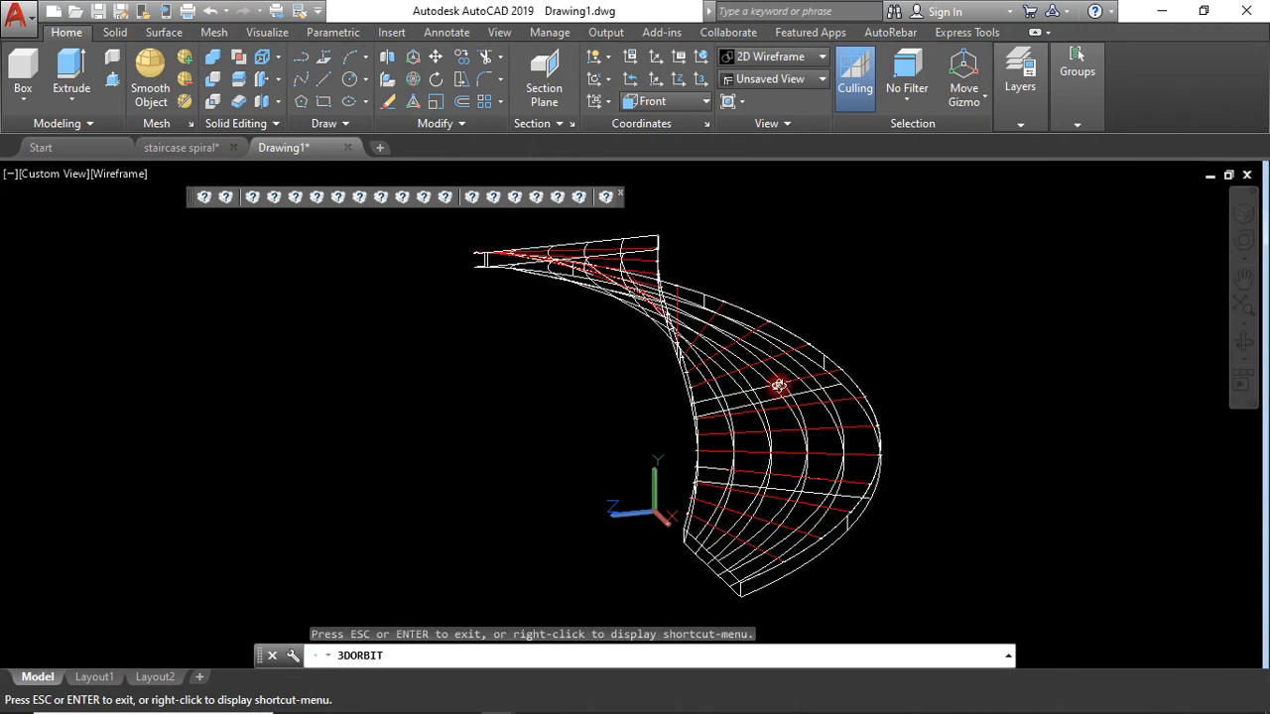
{"action": "key", "text": "Escape"}
{"action": "left_click", "coordinate": [144, 177]}
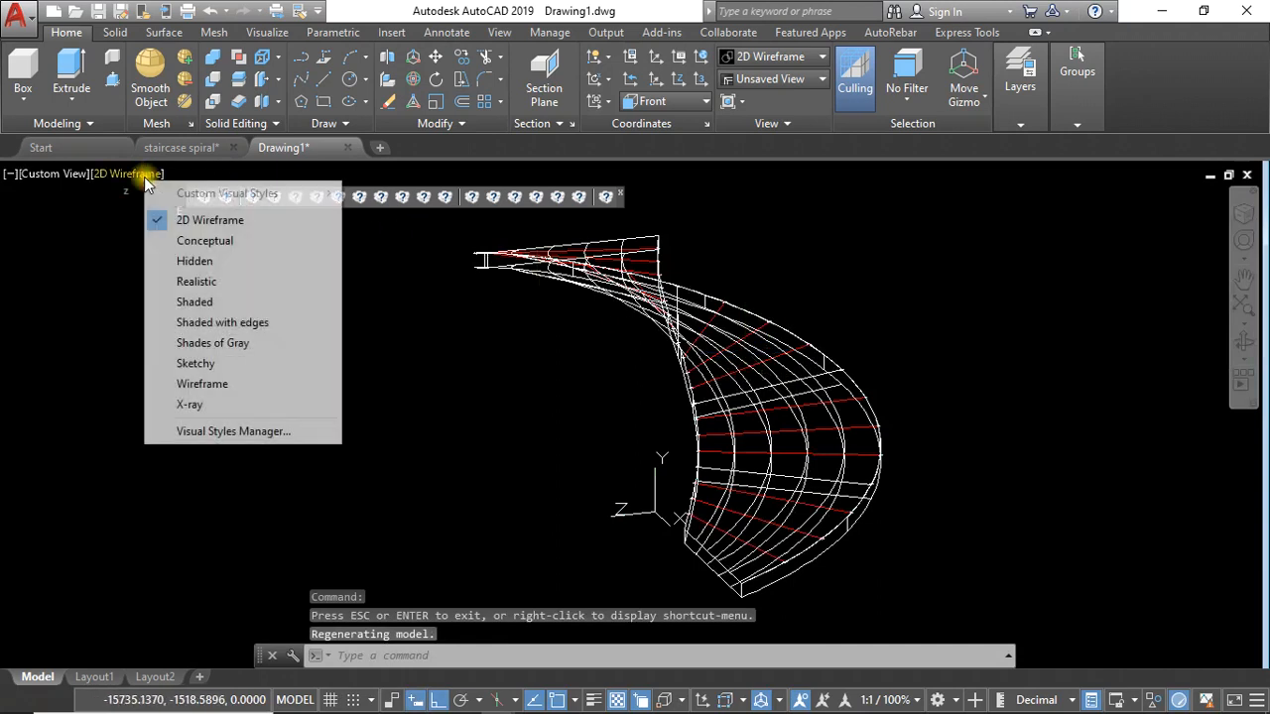
{"action": "left_click", "coordinate": [238, 238]}
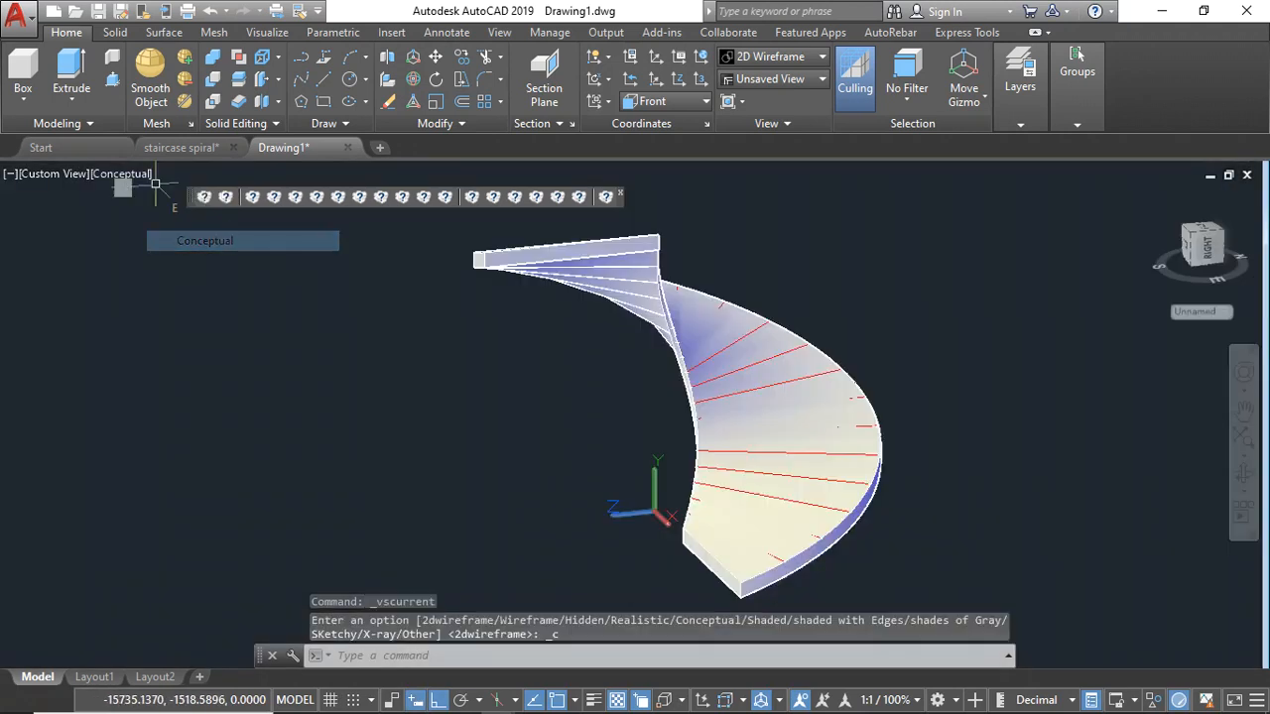
{"action": "left_click", "coordinate": [1240, 476]}
{"action": "left_click_drag", "start_coordinate": [921, 506], "coordinate": [845, 501]}
{"action": "left_click_drag", "start_coordinate": [691, 339], "coordinate": [766, 342]}
{"action": "left_click_drag", "start_coordinate": [840, 403], "coordinate": [732, 302]}
{"action": "key", "text": "Escape"}
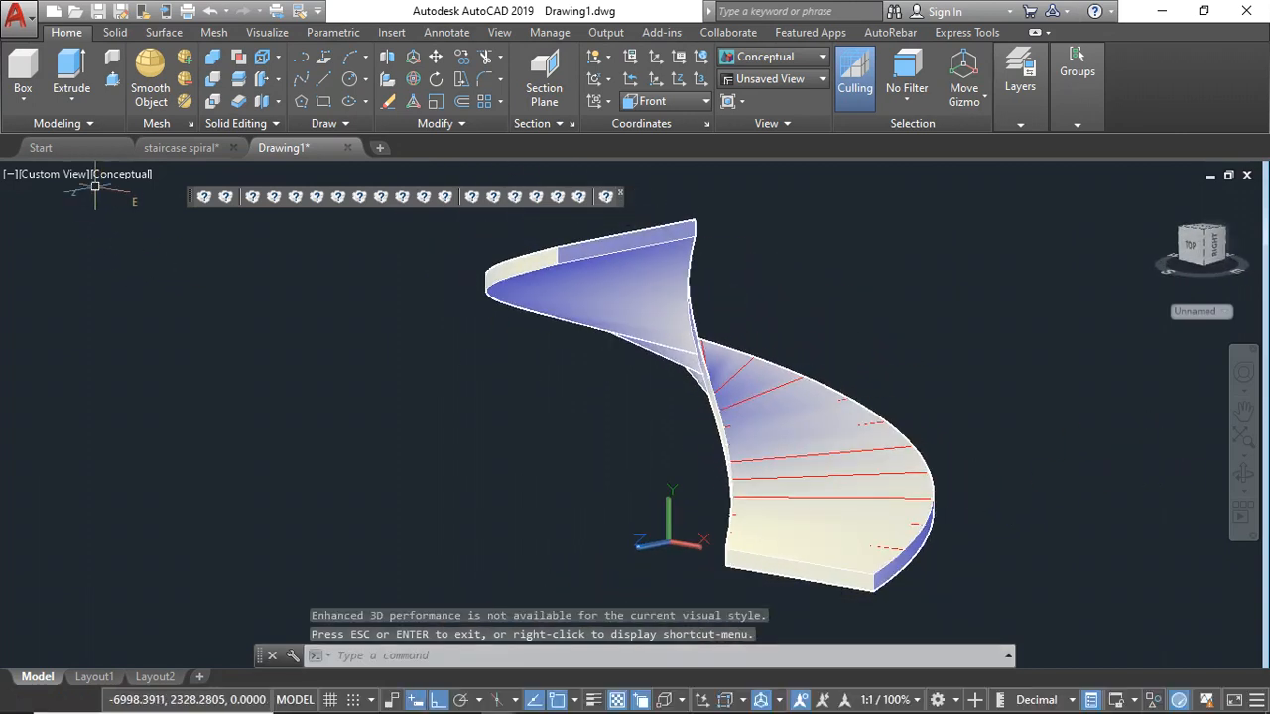
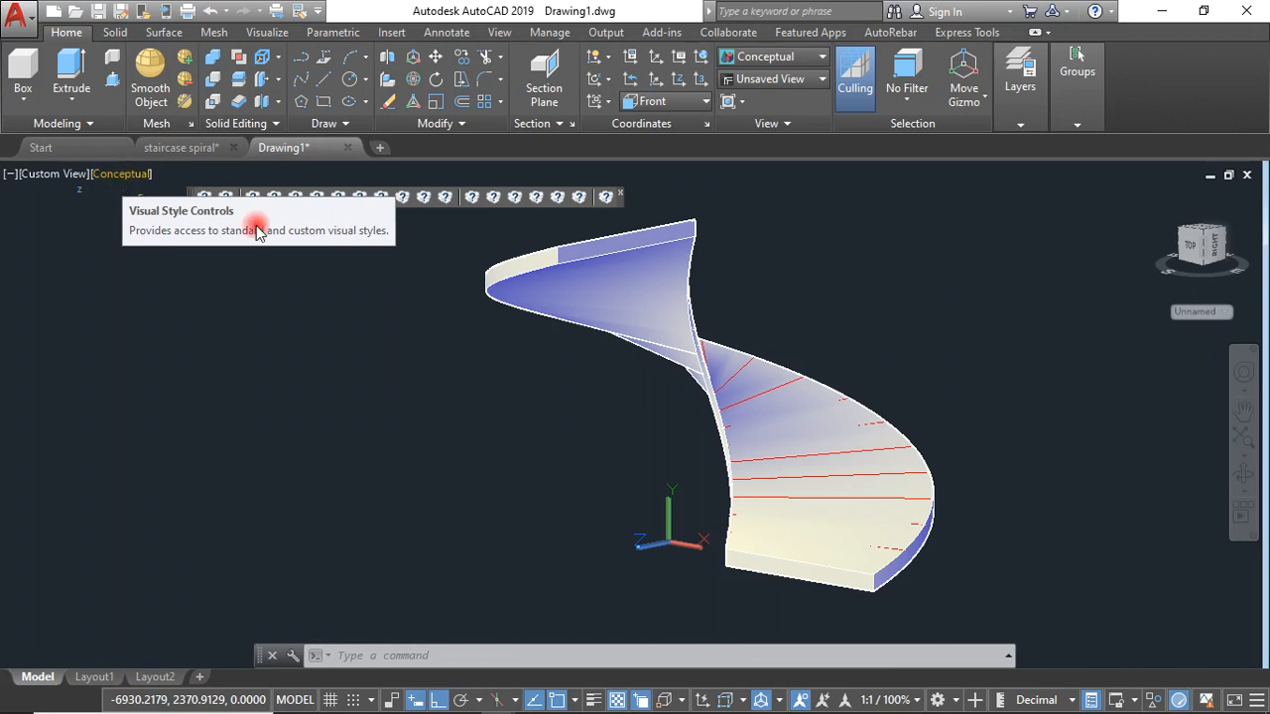
Step: End object isolation to bring back the hidden treads and base rectangle, and examine how the slab meets the stair underside
{"action": "left_click", "coordinate": [1154, 701]}
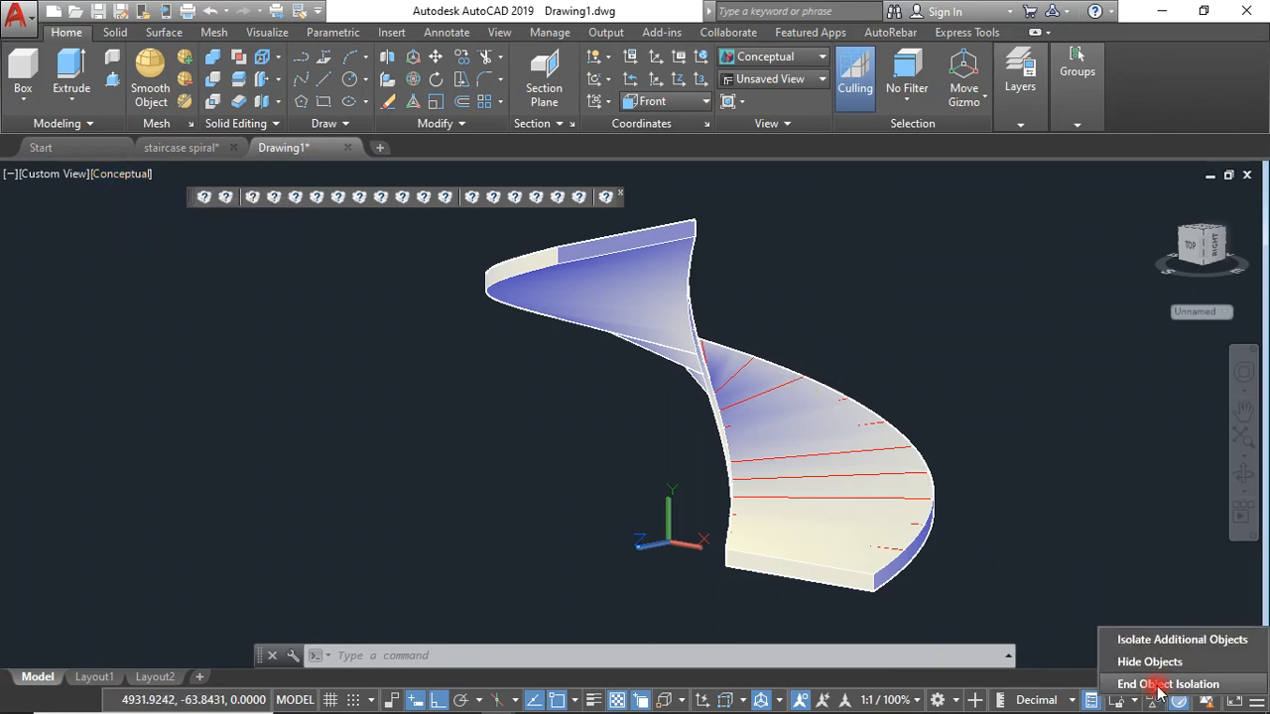
{"action": "left_click", "coordinate": [1158, 684]}
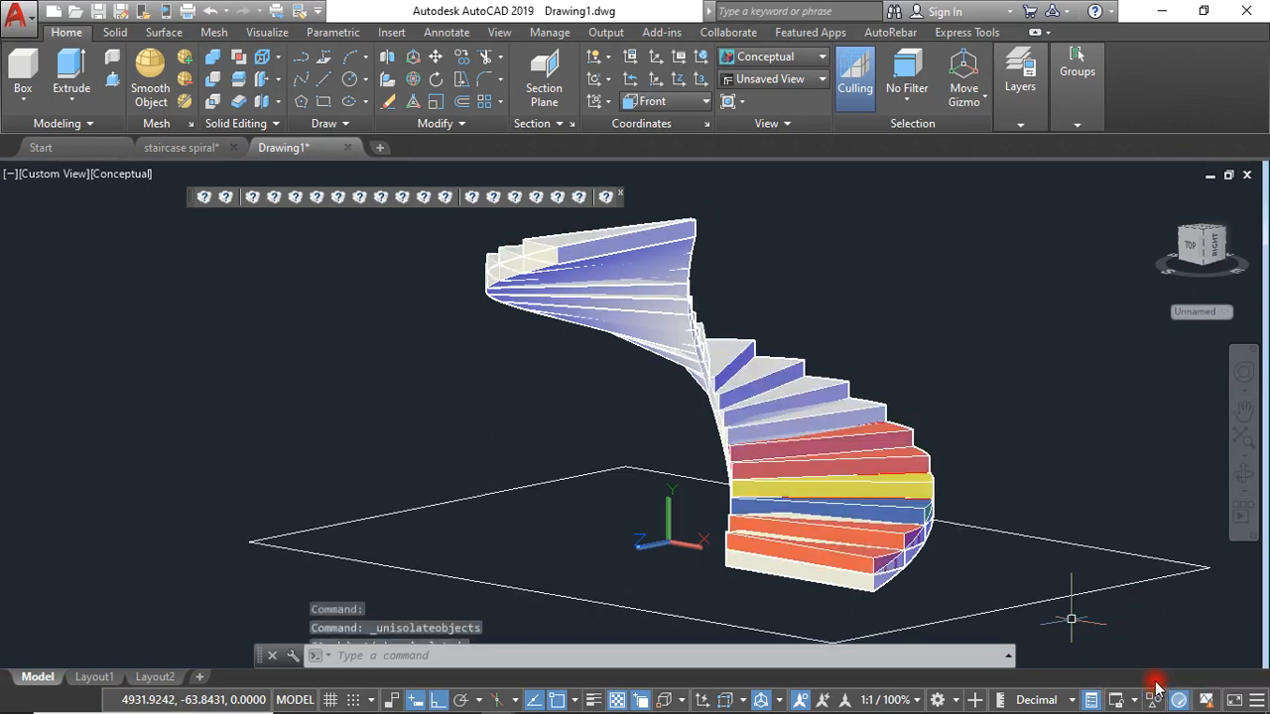
{"action": "left_click", "coordinate": [1242, 472]}
{"action": "left_click_drag", "start_coordinate": [1080, 462], "coordinate": [847, 502]}
{"action": "scroll", "coordinate": [752, 525], "scroll_direction": "up", "scroll_amount": 4}
{"action": "scroll", "coordinate": [847, 503], "scroll_direction": "down", "scroll_amount": 6}
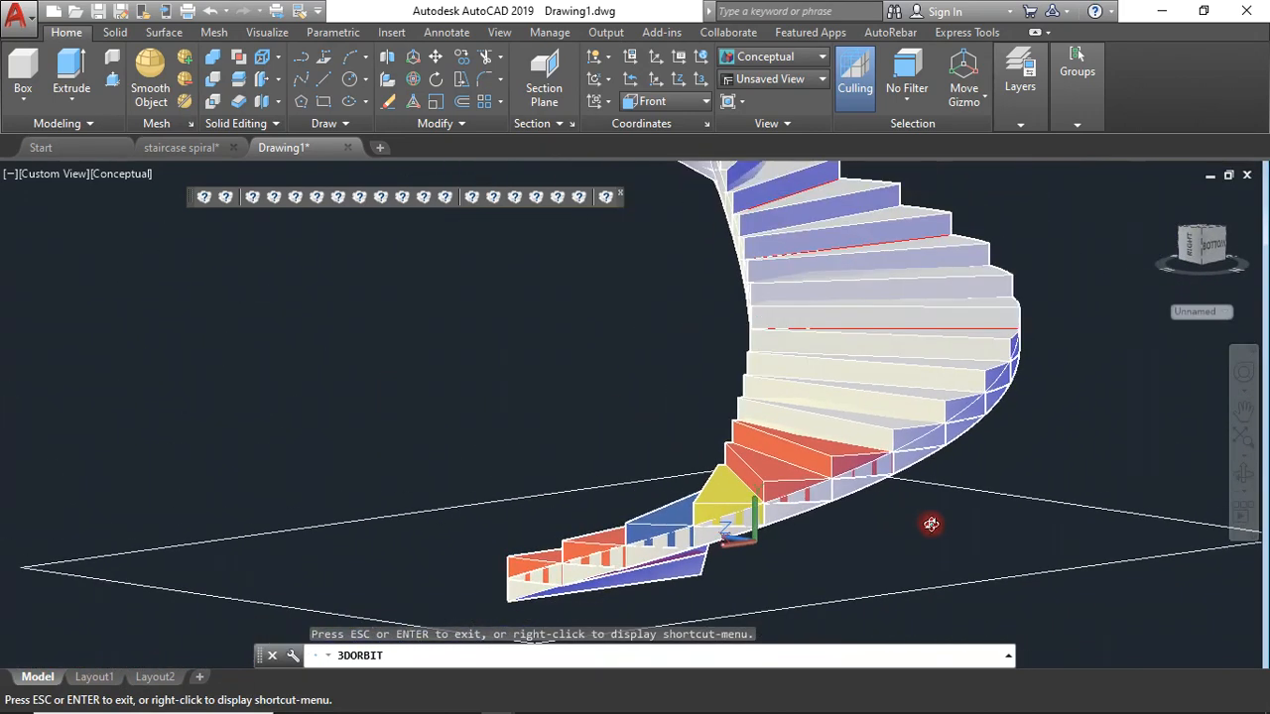
Step: Examine from several angles how the helical slab's end and outer edge meet the lowest coloured treads
{"action": "left_click_drag", "start_coordinate": [765, 506], "coordinate": [738, 488]}
{"action": "scroll", "coordinate": [740, 635], "scroll_direction": "up", "scroll_amount": 7}
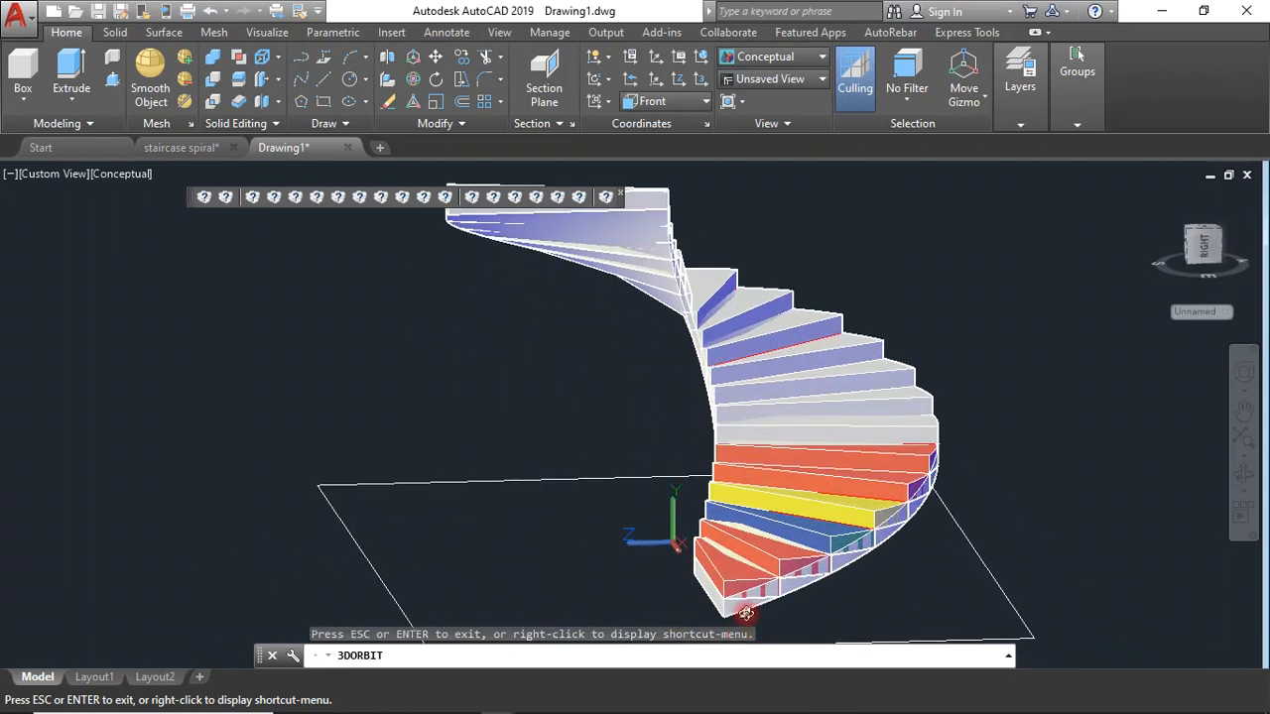
{"action": "left_click_drag", "start_coordinate": [757, 588], "coordinate": [834, 446]}
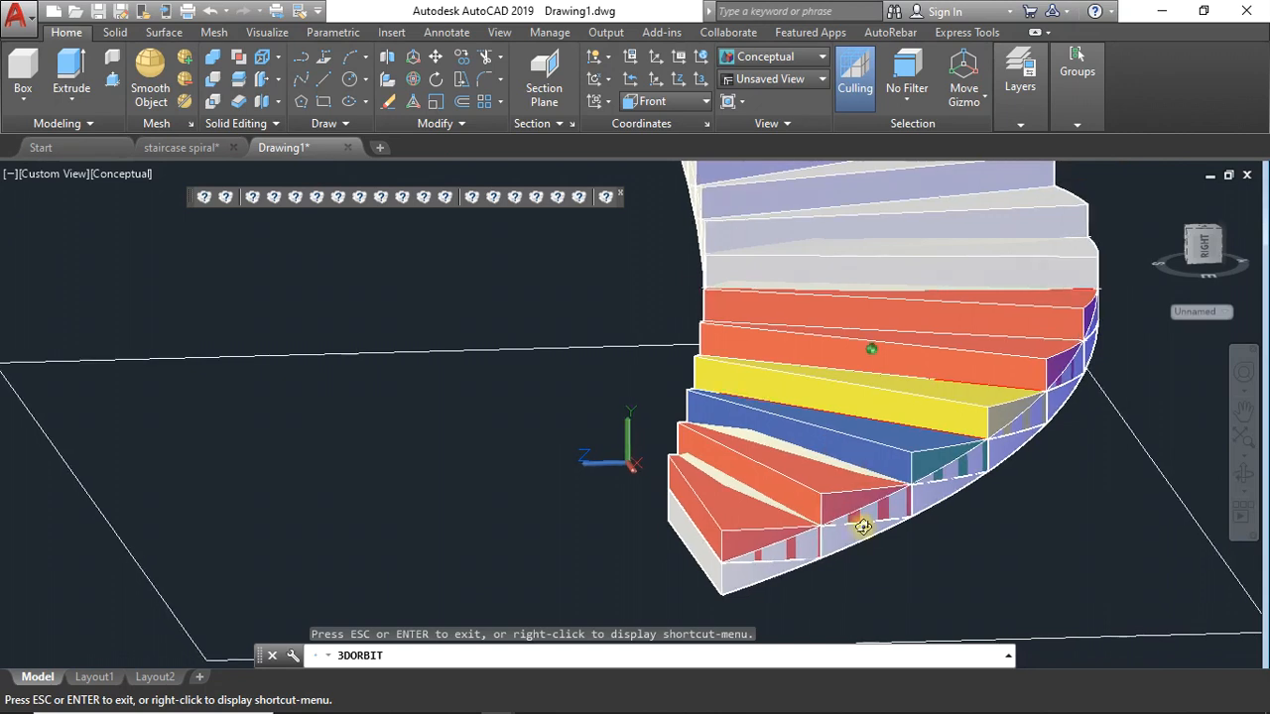
{"action": "left_click_drag", "start_coordinate": [859, 527], "coordinate": [873, 351]}
{"action": "key", "text": "Escape"}
{"action": "scroll", "coordinate": [940, 546], "scroll_direction": "up", "scroll_amount": 4}
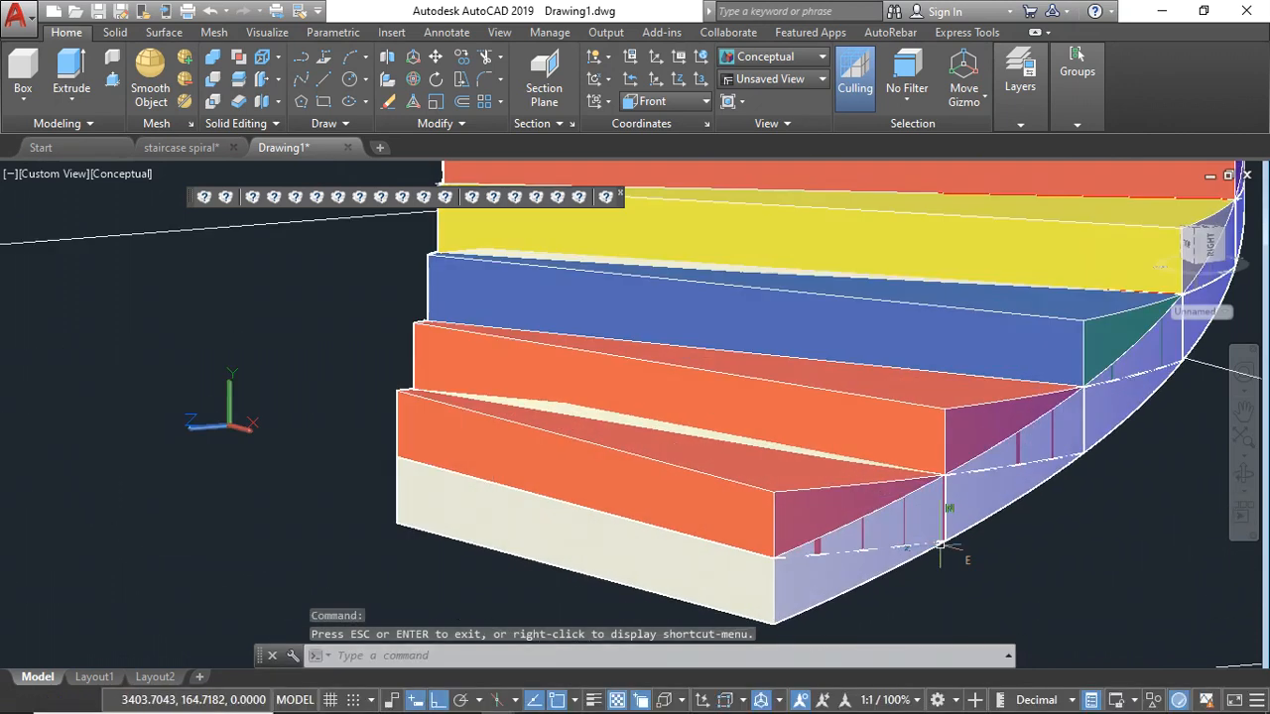
{"action": "scroll", "coordinate": [807, 528], "scroll_direction": "down", "scroll_amount": 5}
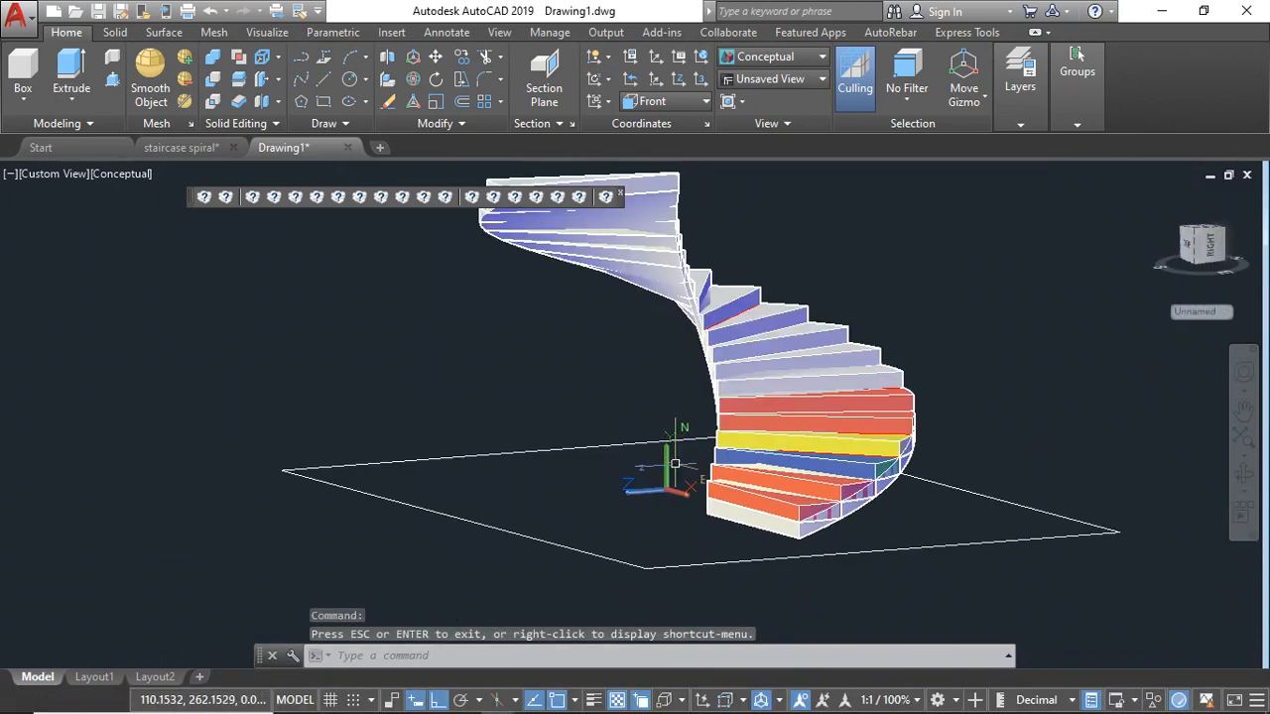
{"action": "scroll", "coordinate": [867, 526], "scroll_direction": "up", "scroll_amount": 5}
{"action": "scroll", "coordinate": [846, 511], "scroll_direction": "down", "scroll_amount": 5}
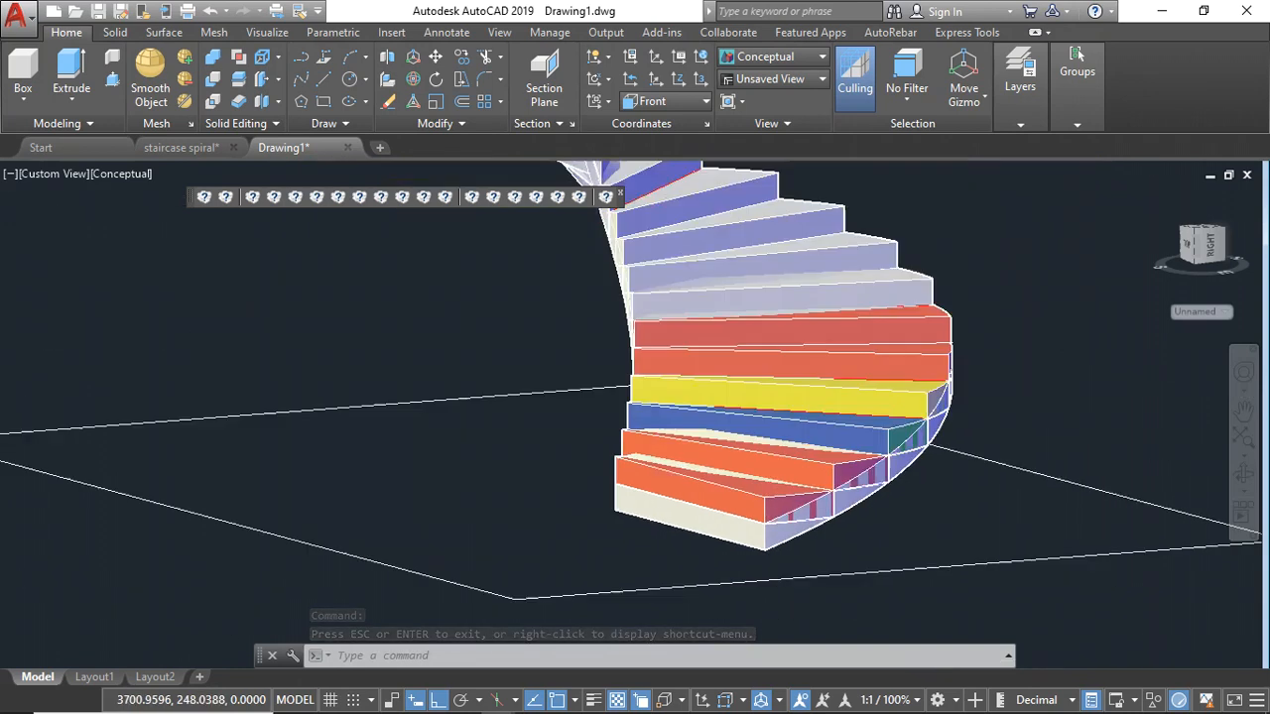
{"action": "scroll", "coordinate": [764, 412], "scroll_direction": "up", "scroll_amount": 5}
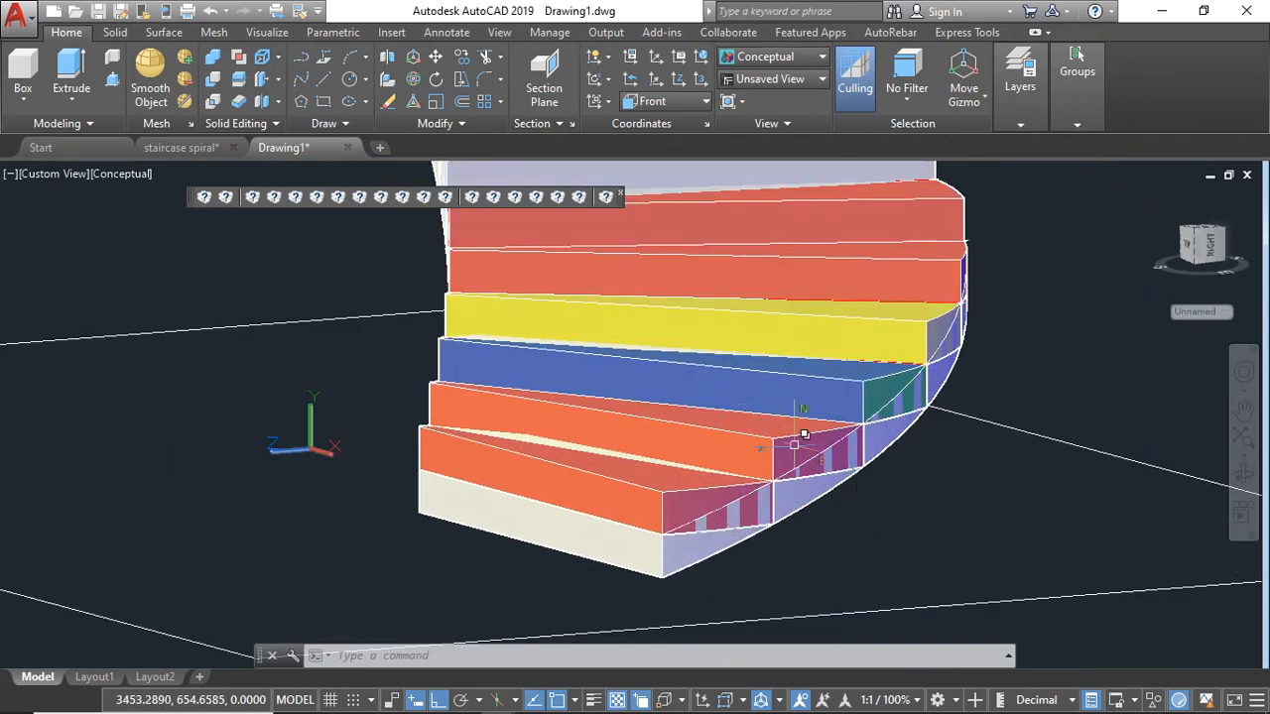
{"action": "scroll", "coordinate": [804, 434], "scroll_direction": "down", "scroll_amount": 5}
{"action": "scroll", "coordinate": [840, 519], "scroll_direction": "up", "scroll_amount": 5}
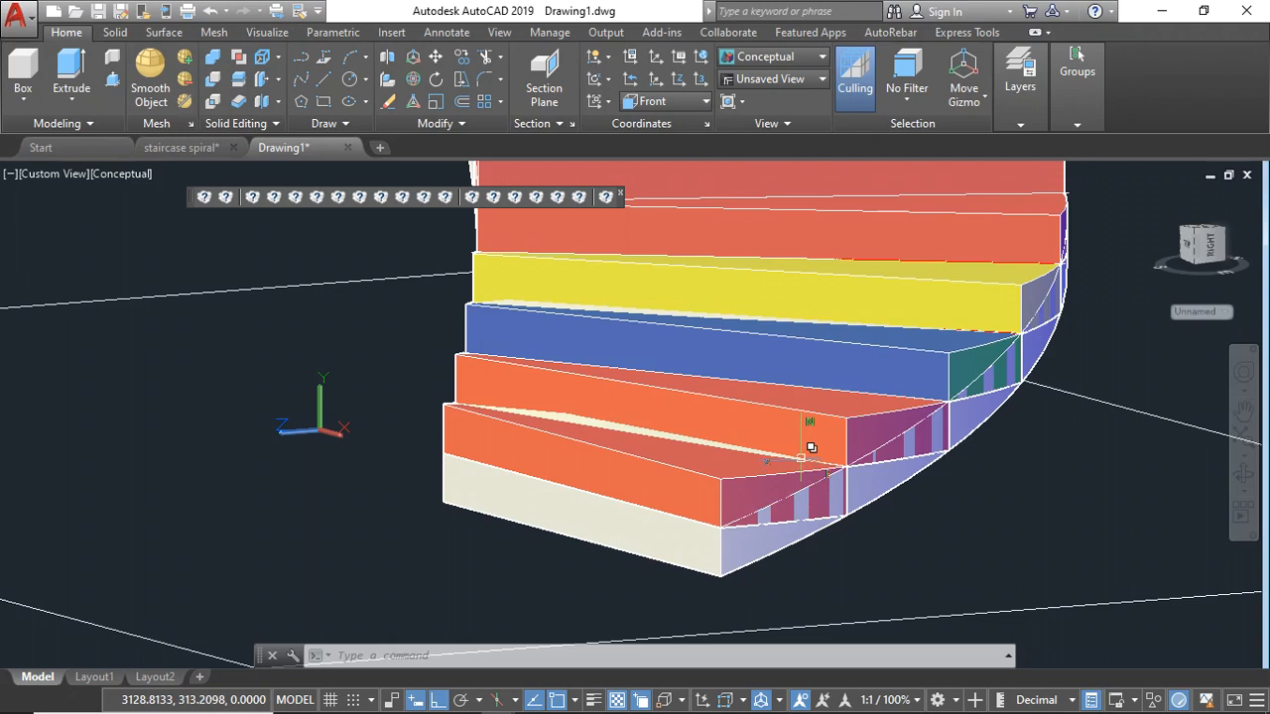
{"action": "scroll", "coordinate": [801, 456], "scroll_direction": "up", "scroll_amount": 3}
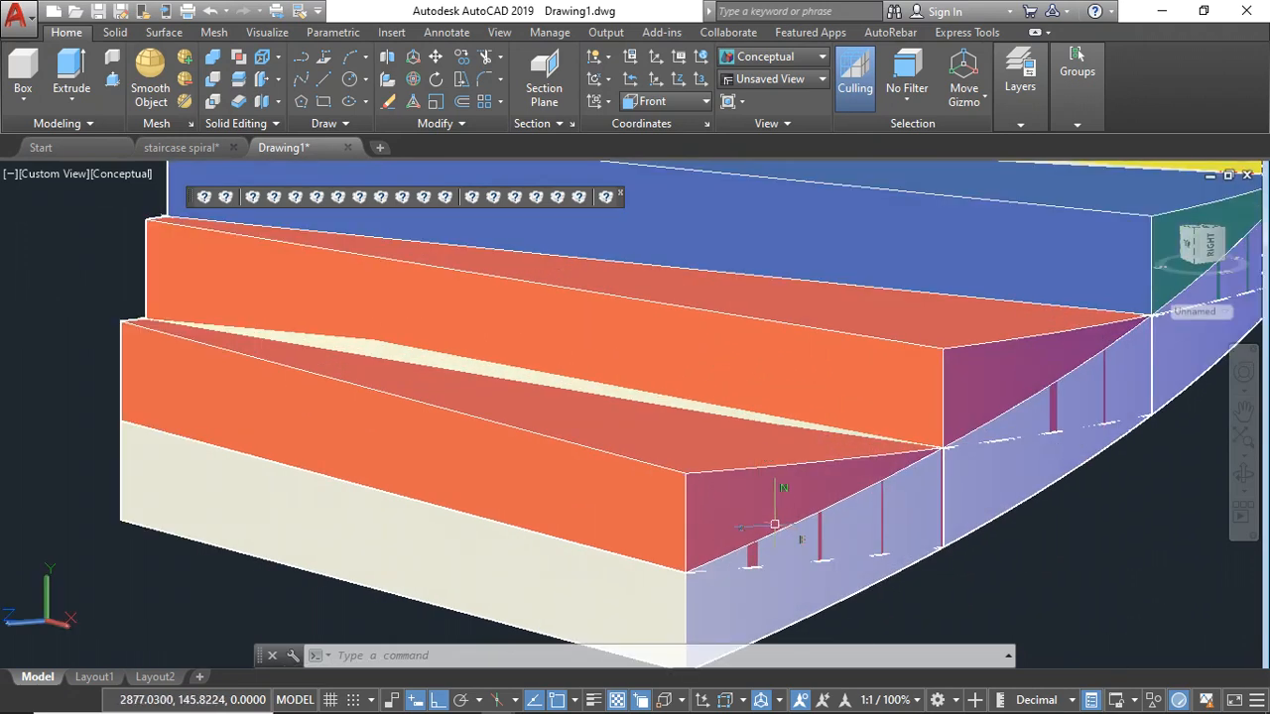
{"action": "scroll", "coordinate": [853, 526], "scroll_direction": "down", "scroll_amount": 3}
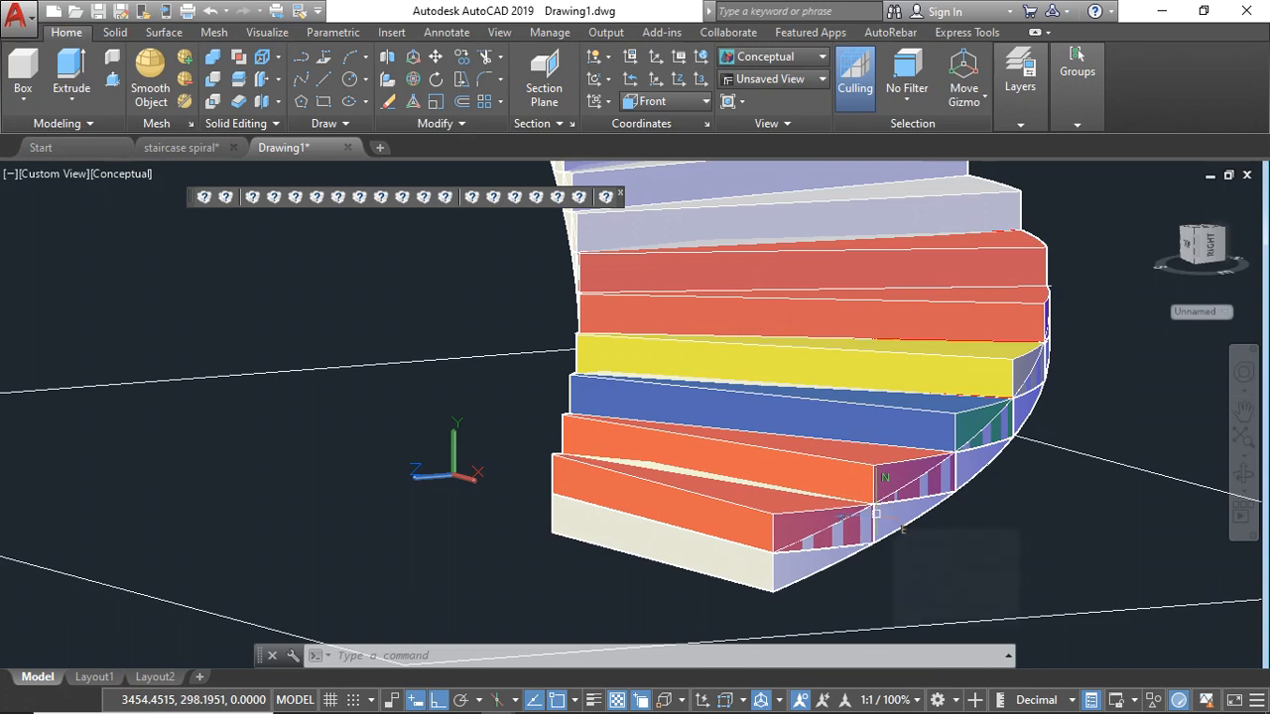
{"action": "scroll", "coordinate": [865, 531], "scroll_direction": "up", "scroll_amount": 2}
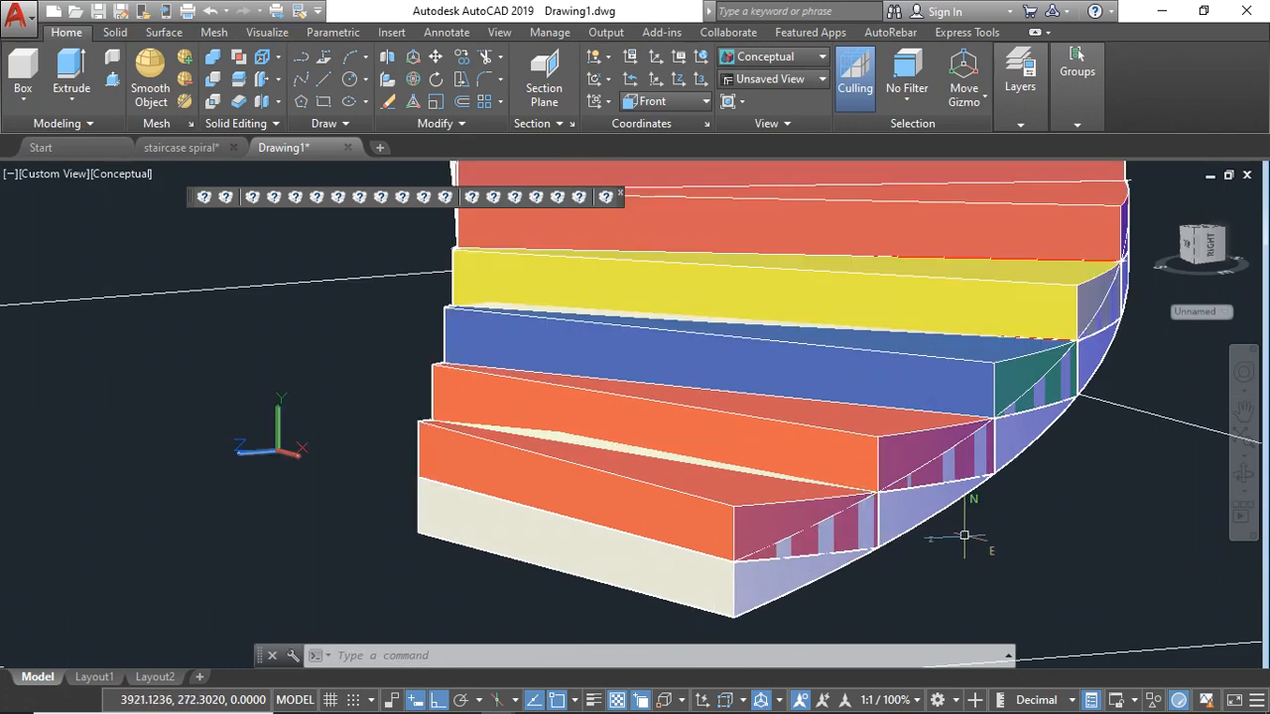
{"action": "left_click", "coordinate": [992, 526]}
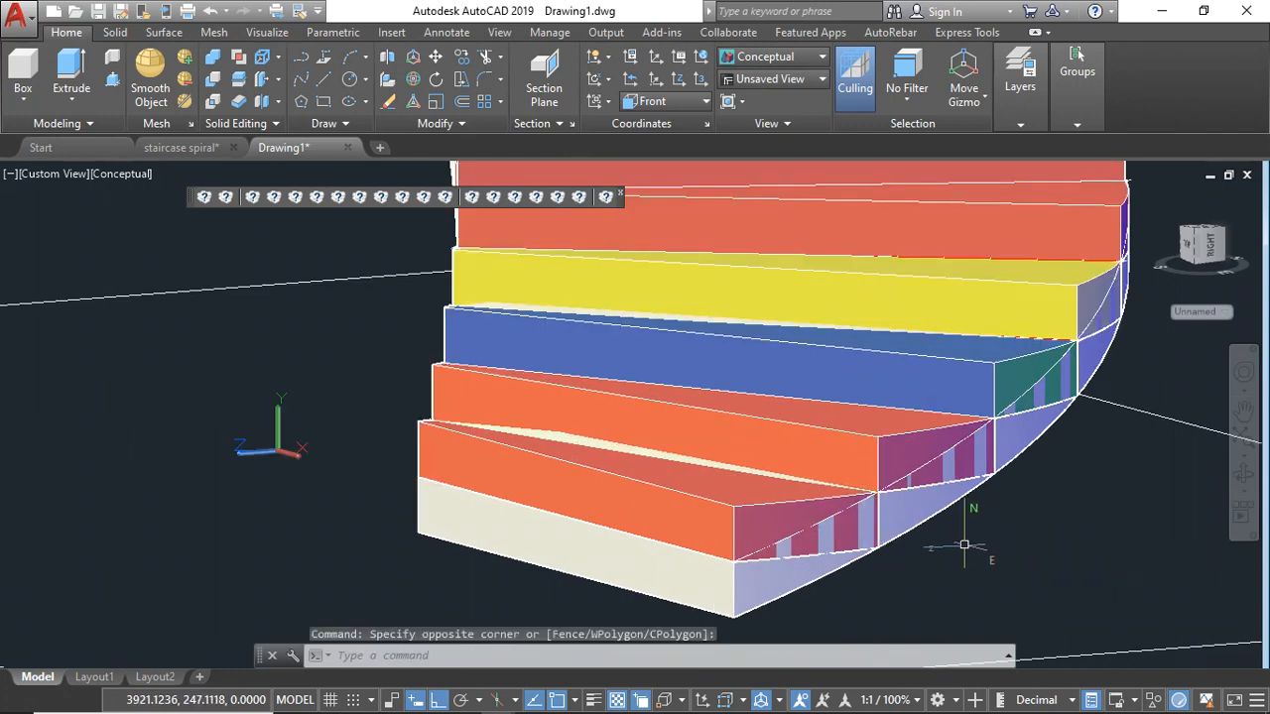
{"action": "scroll", "coordinate": [983, 526], "scroll_direction": "down", "scroll_amount": 3}
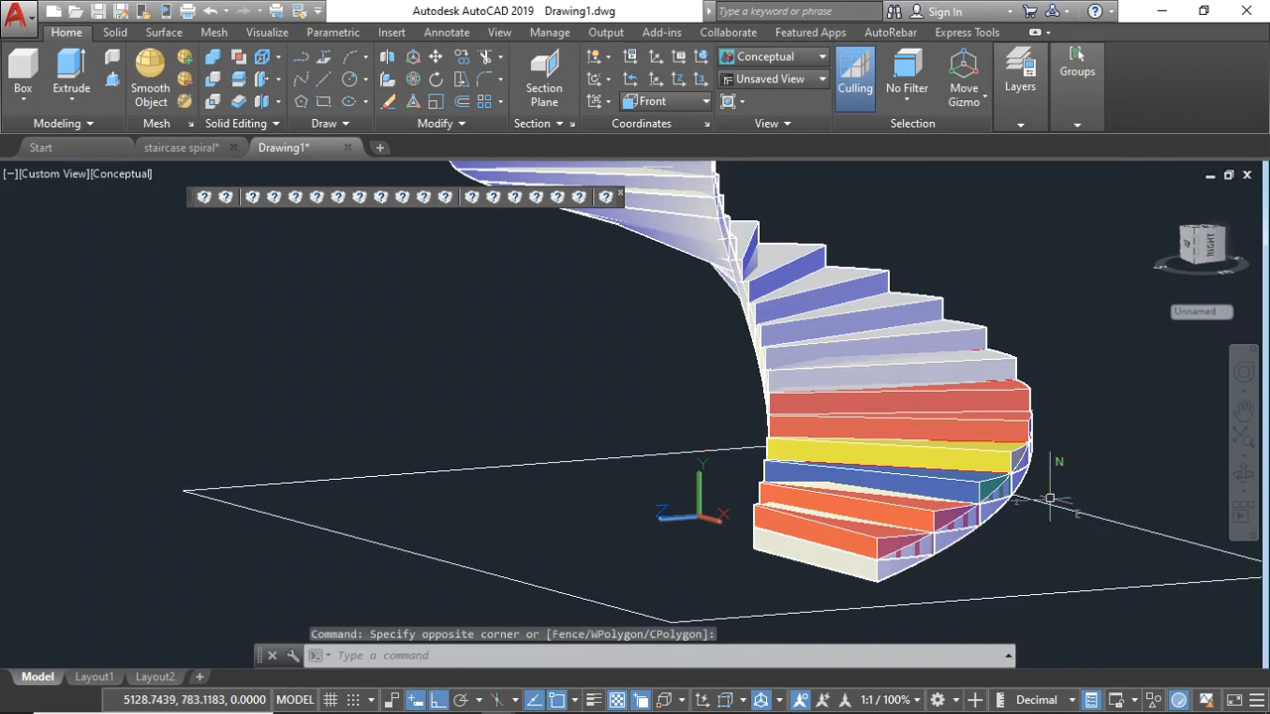
Step: Switch the visual style to 2D Wireframe
{"action": "left_click", "coordinate": [121, 173]}
{"action": "left_click", "coordinate": [204, 220]}
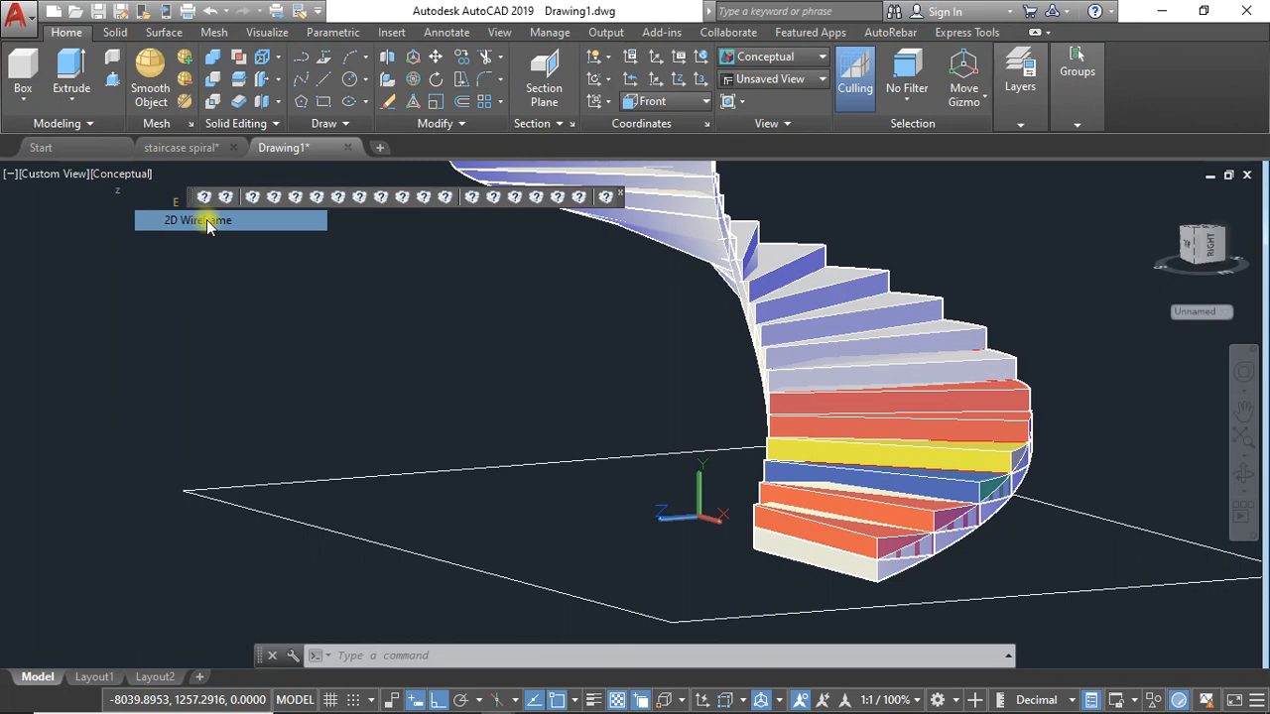
{"action": "scroll", "coordinate": [873, 480], "scroll_direction": "up", "scroll_amount": 5}
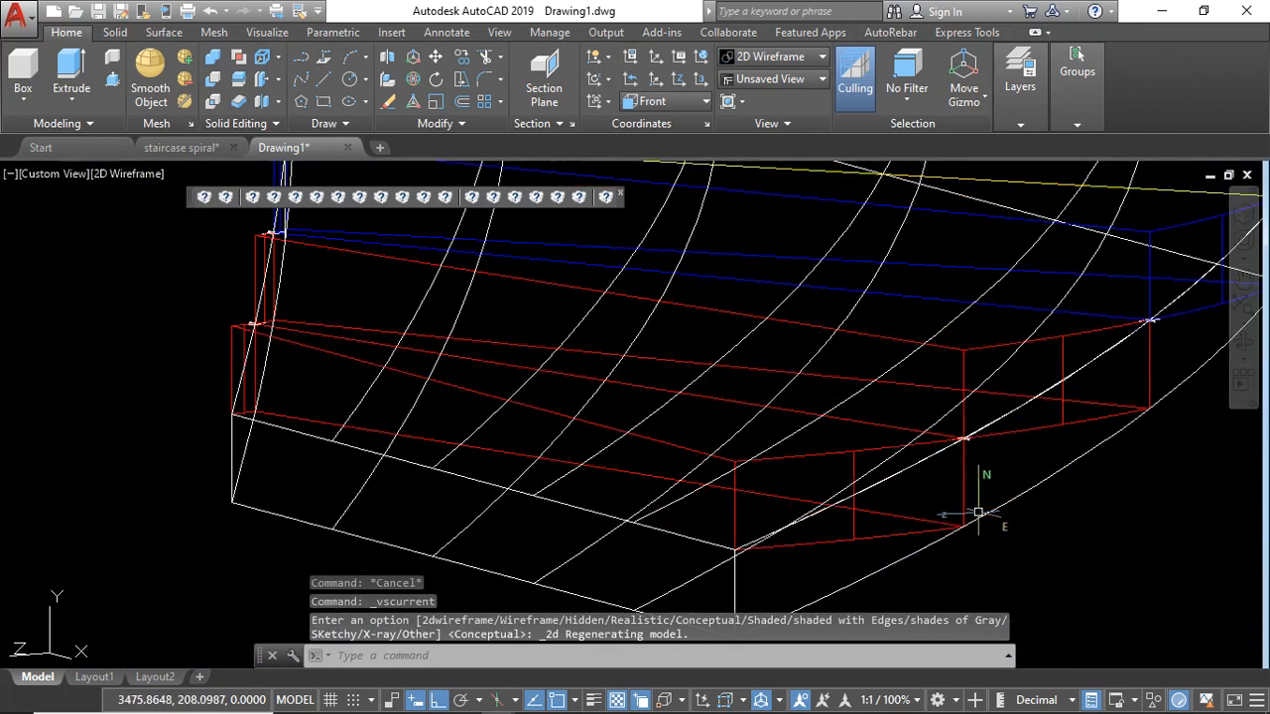
{"action": "scroll", "coordinate": [856, 451], "scroll_direction": "down", "scroll_amount": 5}
{"action": "left_click", "coordinate": [739, 505]}
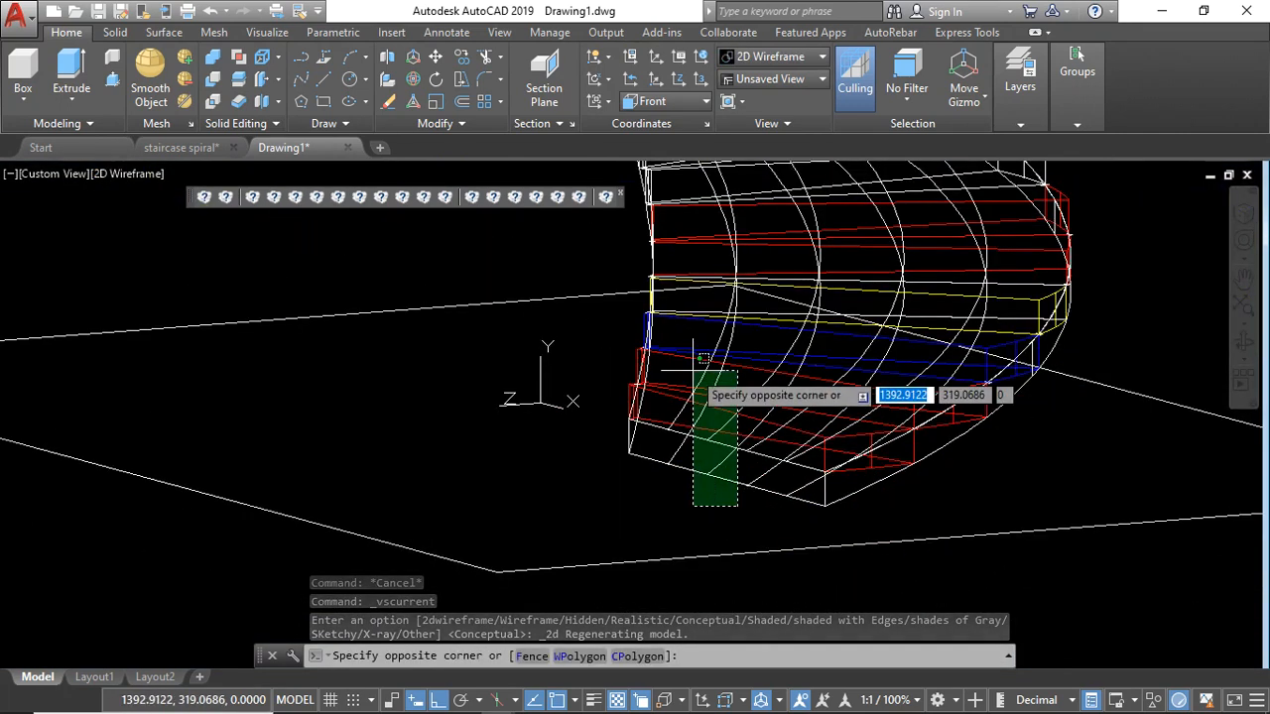
{"action": "left_click", "coordinate": [703, 371]}
{"action": "scroll", "coordinate": [779, 452], "scroll_direction": "down", "scroll_amount": 5}
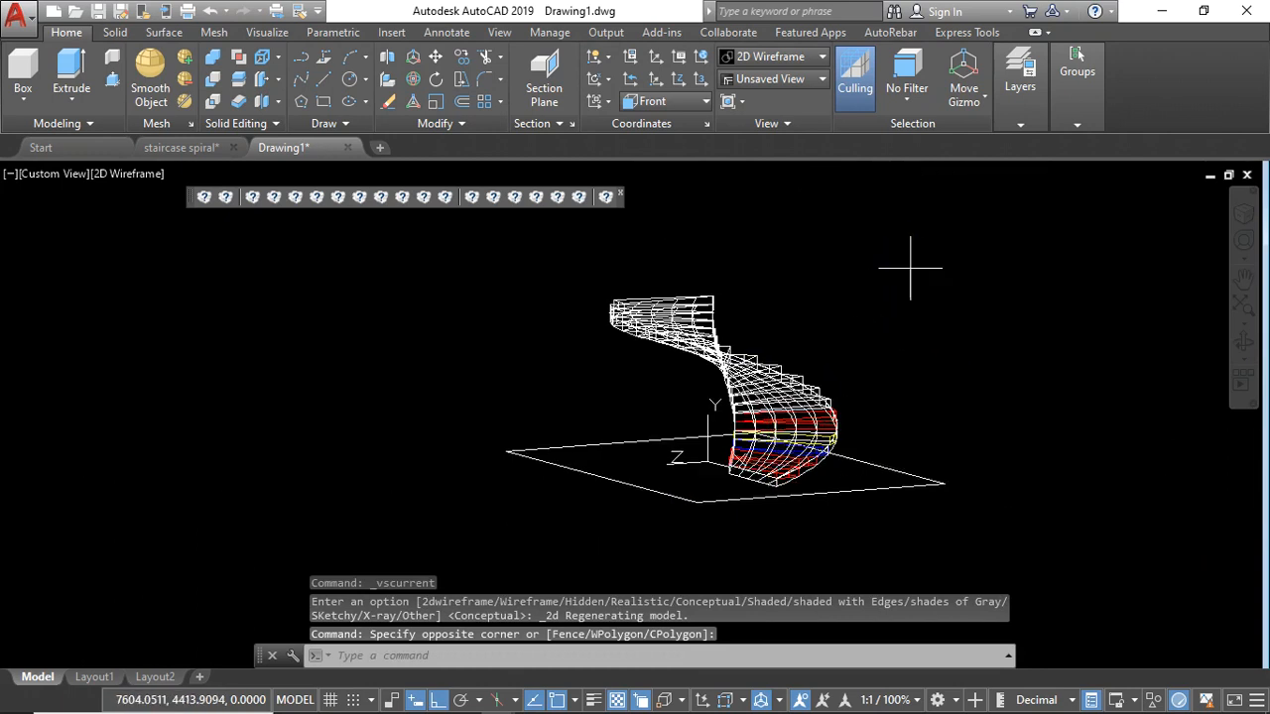
Step: Filter the whole model with Quick Select to all objects of type 3D Solid and hide them
{"action": "left_click", "coordinate": [918, 238]}
{"action": "left_click", "coordinate": [501, 532]}
{"action": "right_click", "coordinate": [441, 333]}
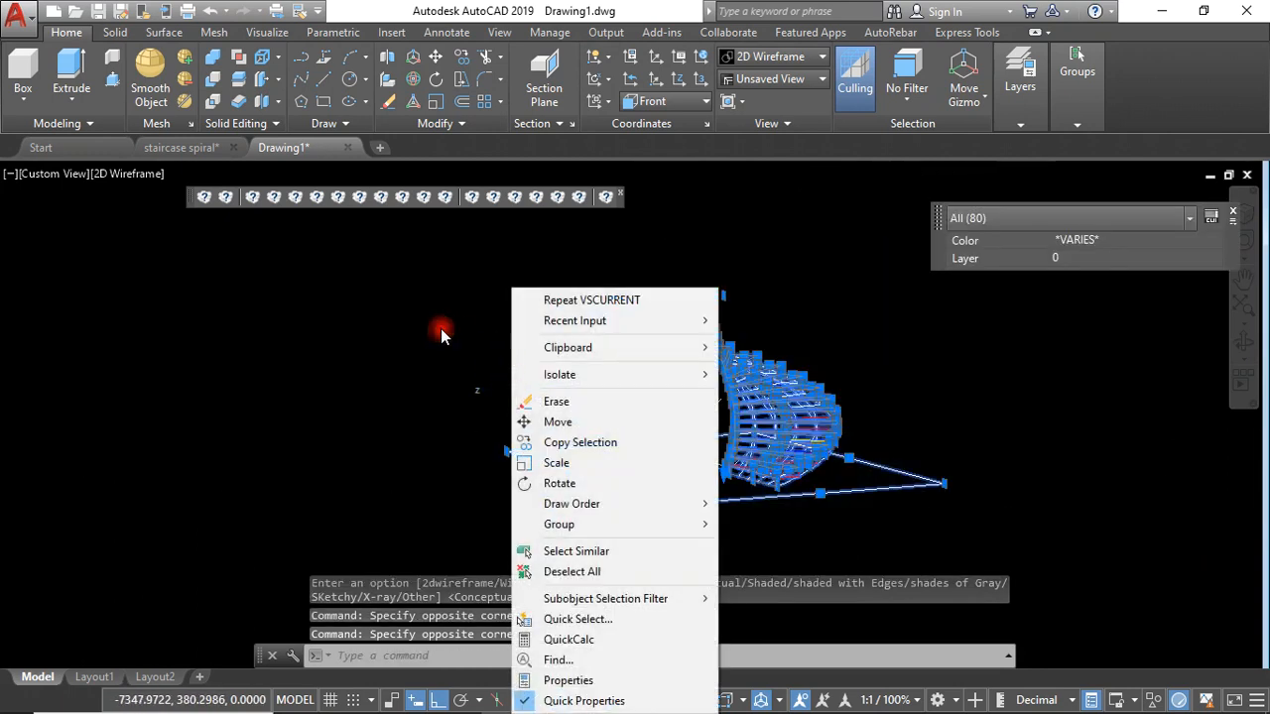
{"action": "left_click", "coordinate": [578, 619]}
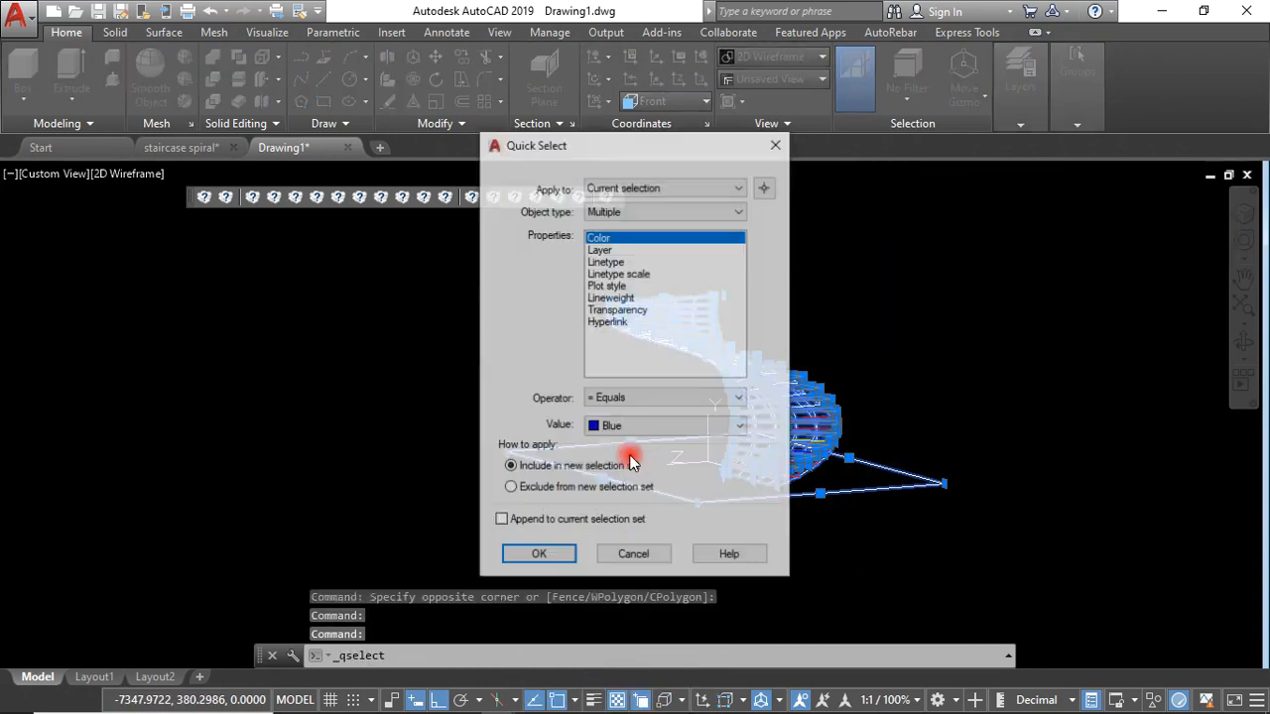
{"action": "left_click", "coordinate": [637, 210]}
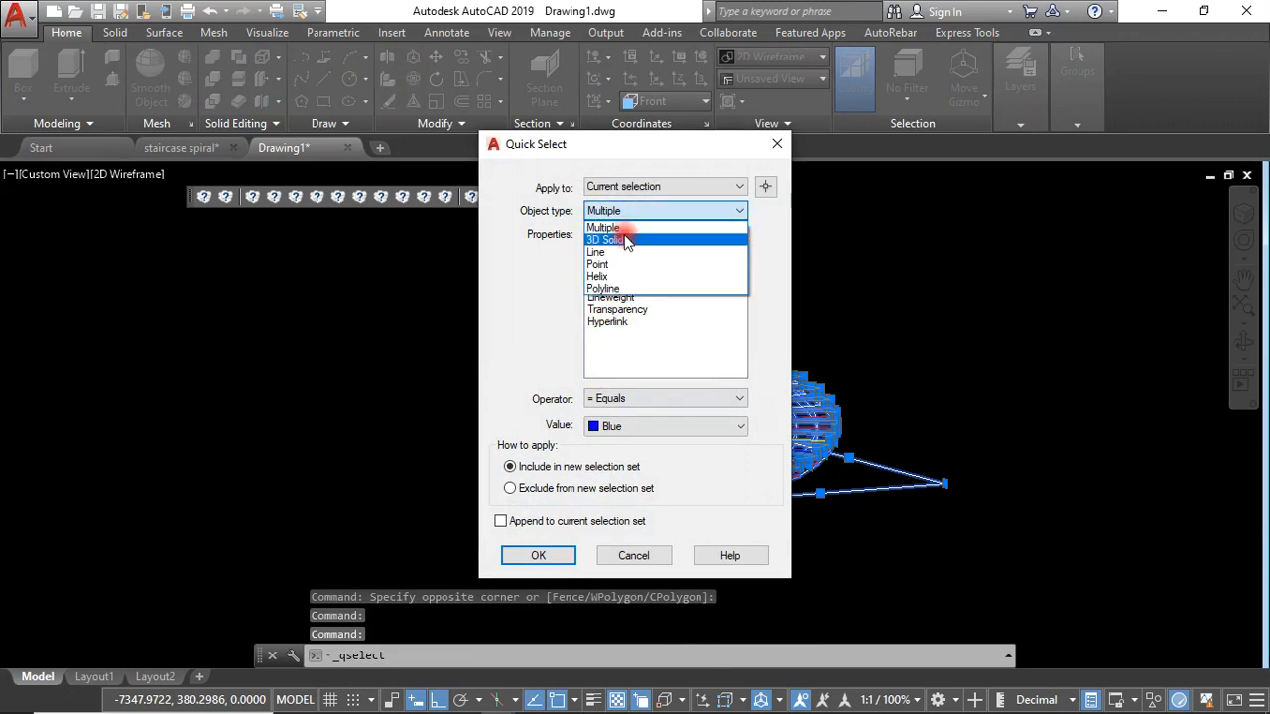
{"action": "left_click", "coordinate": [625, 240]}
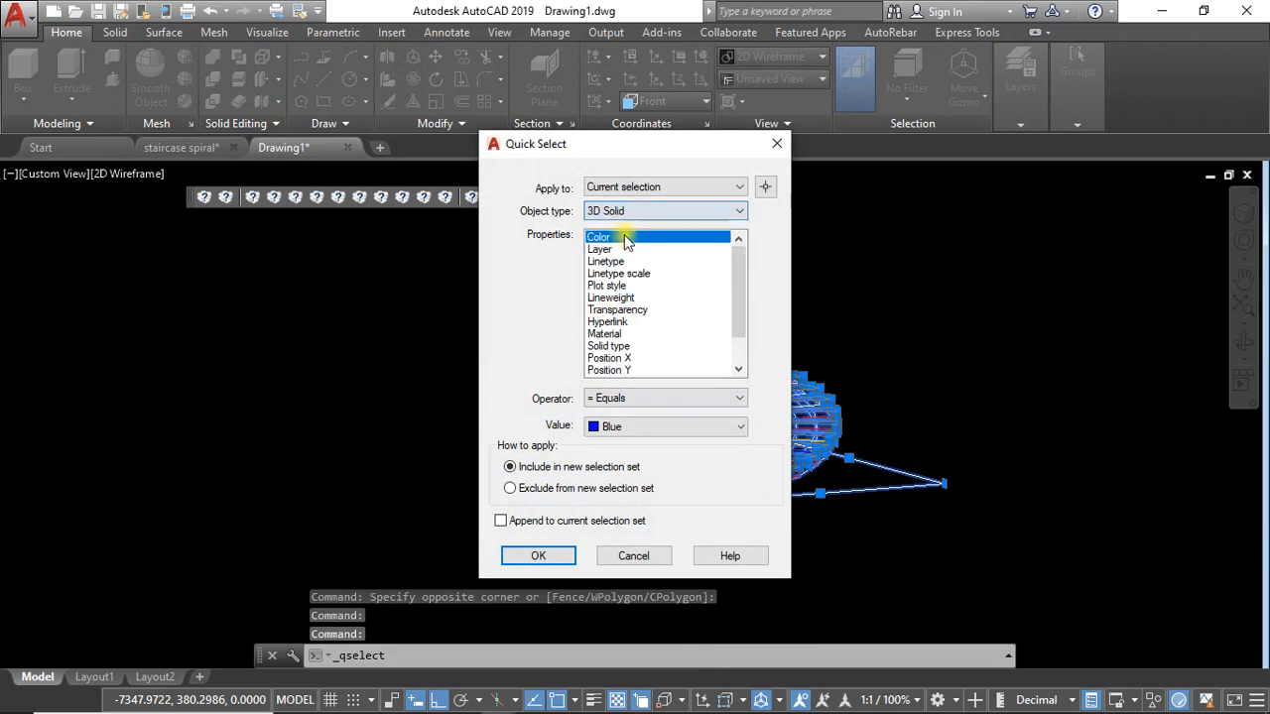
{"action": "left_click", "coordinate": [640, 396]}
{"action": "left_click", "coordinate": [623, 469]}
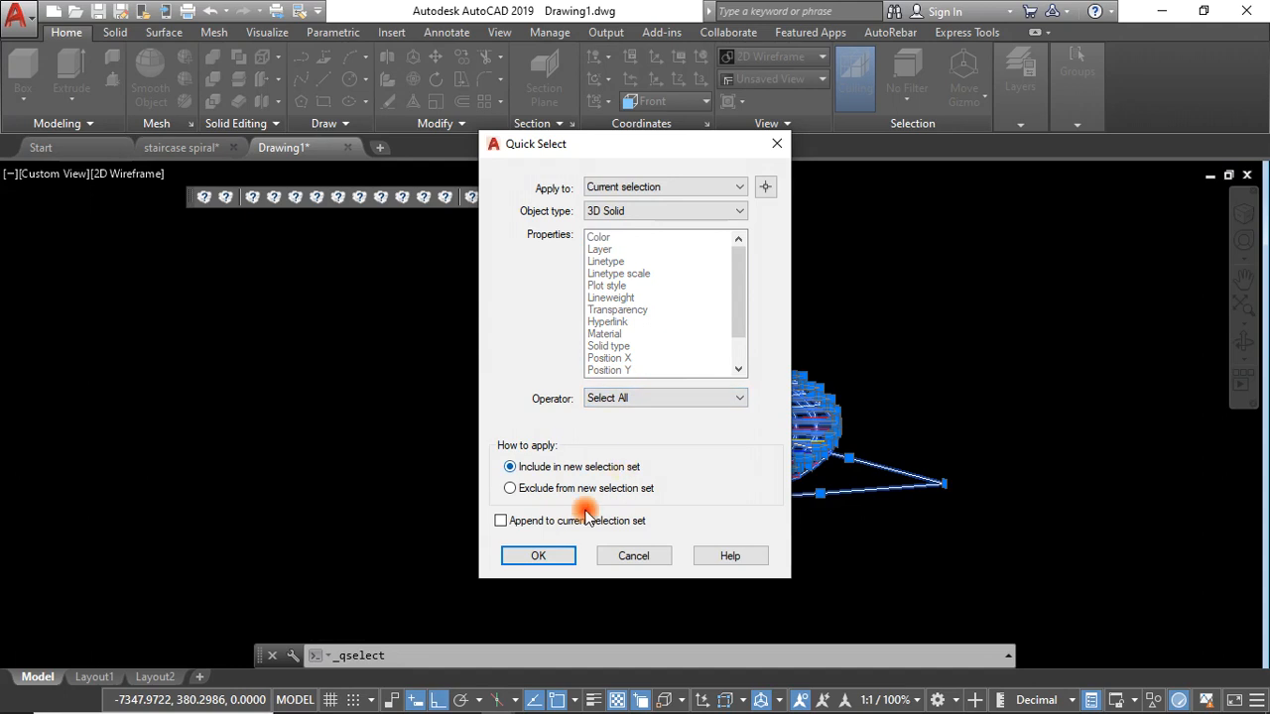
{"action": "left_click", "coordinate": [537, 557]}
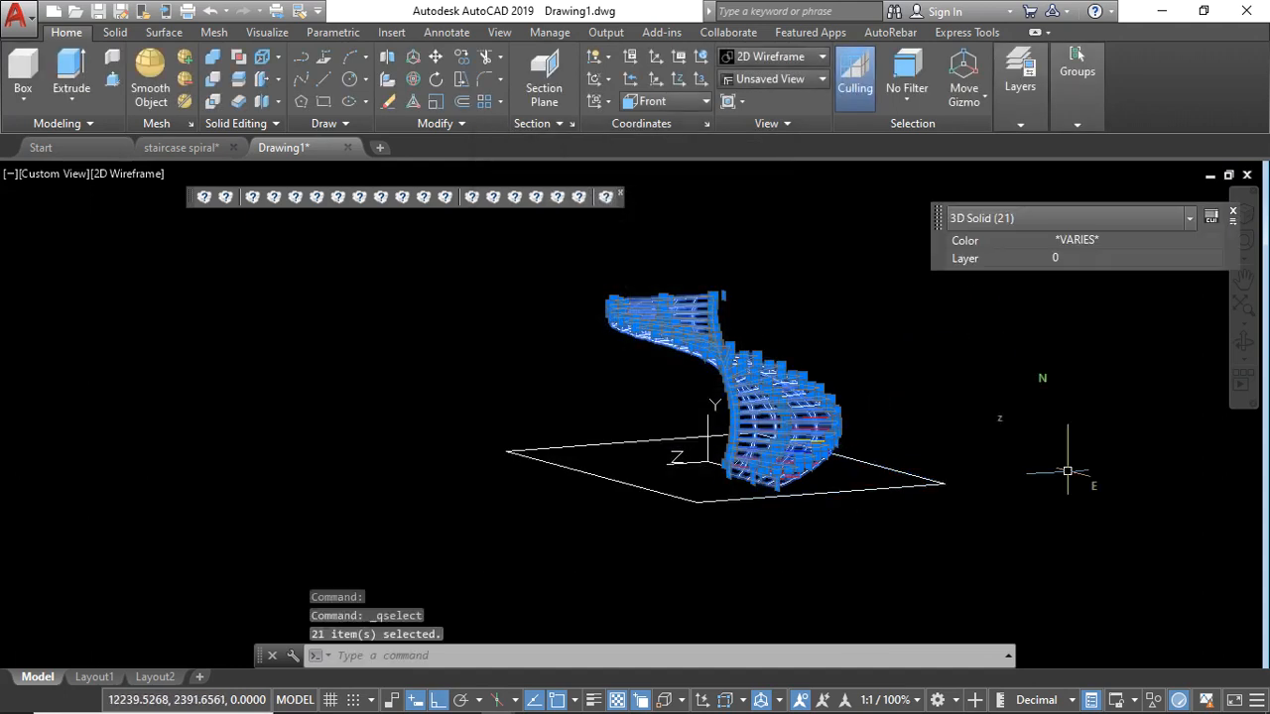
{"action": "left_click", "coordinate": [1153, 697]}
{"action": "left_click", "coordinate": [1181, 684]}
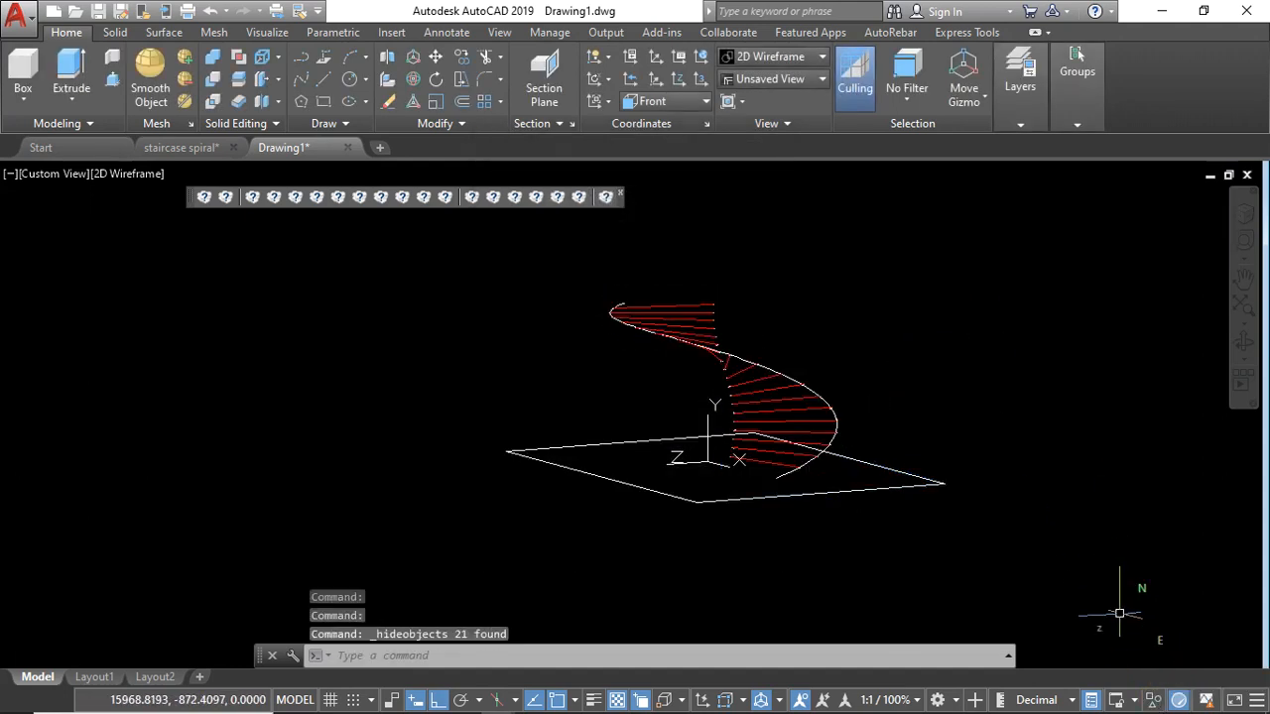
Step: Examine the remaining outer helix, red tread lines and inner division points from the base to the upper end
{"action": "scroll", "coordinate": [788, 423], "scroll_direction": "up", "scroll_amount": 4}
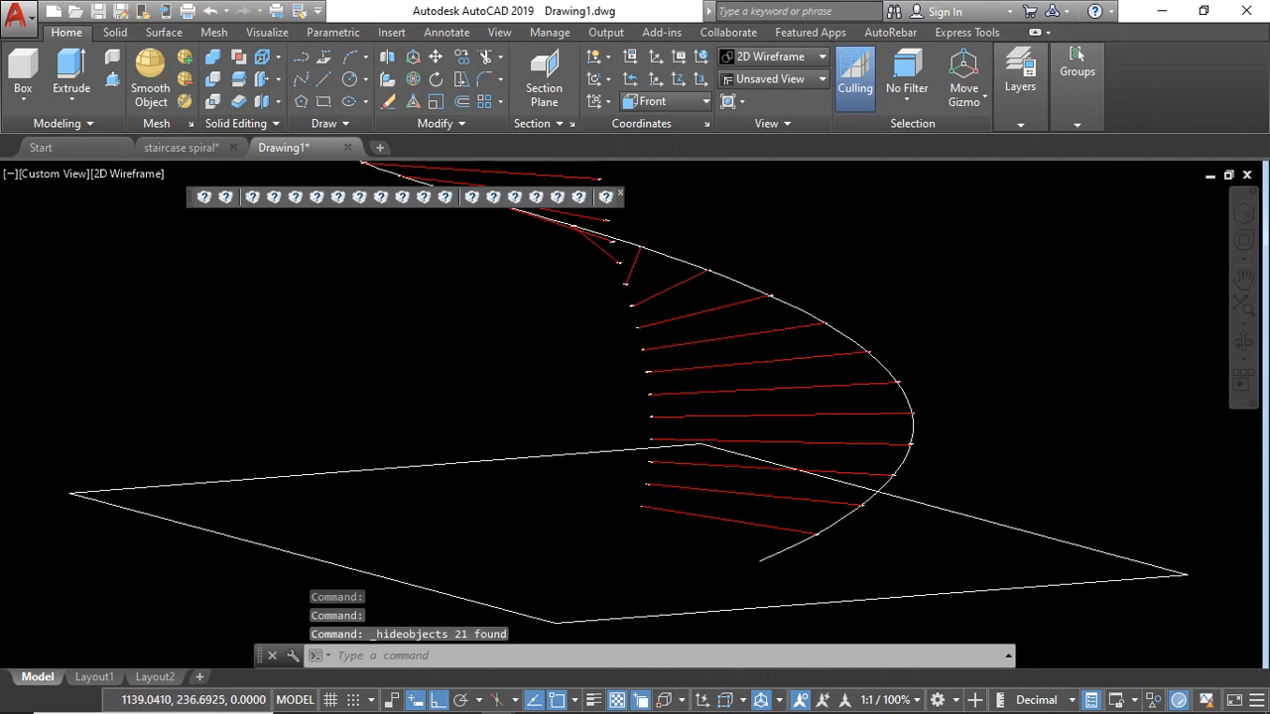
{"action": "scroll", "coordinate": [609, 454], "scroll_direction": "up", "scroll_amount": 6}
{"action": "scroll", "coordinate": [635, 437], "scroll_direction": "down", "scroll_amount": 3}
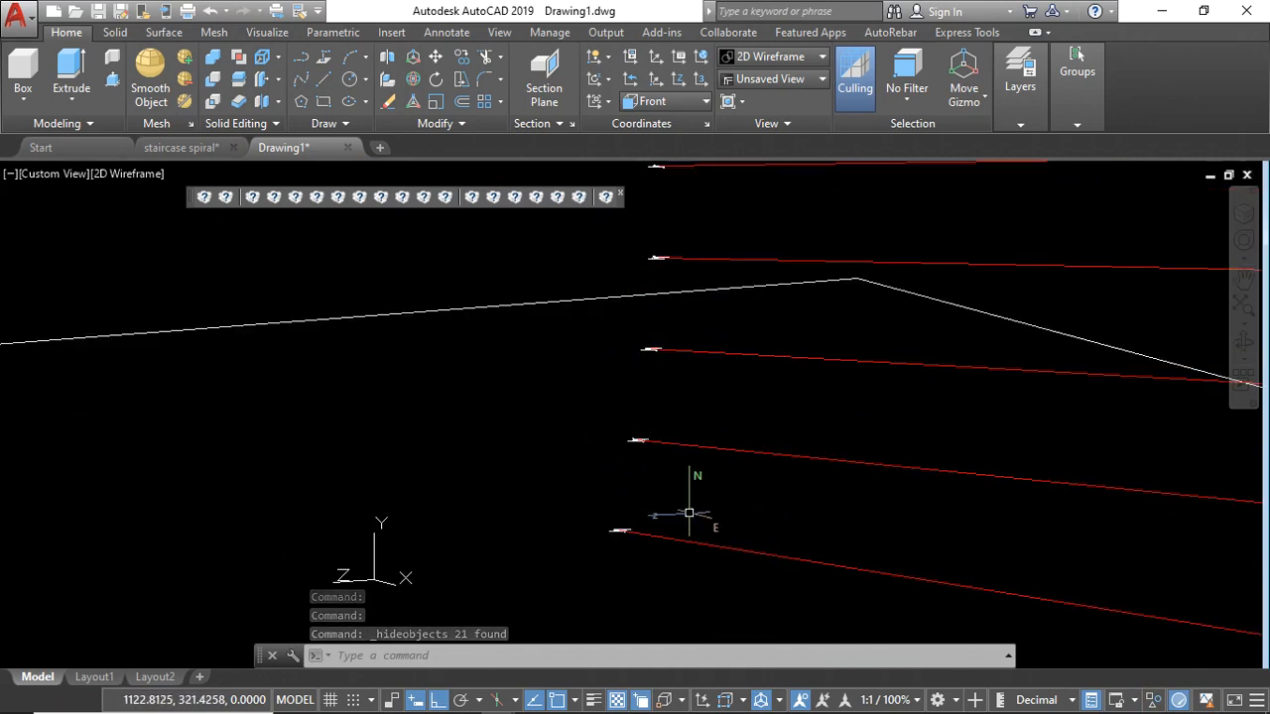
{"action": "scroll", "coordinate": [695, 524], "scroll_direction": "down", "scroll_amount": 4}
{"action": "scroll", "coordinate": [694, 523], "scroll_direction": "down", "scroll_amount": 5}
{"action": "scroll", "coordinate": [683, 407], "scroll_direction": "up", "scroll_amount": 3}
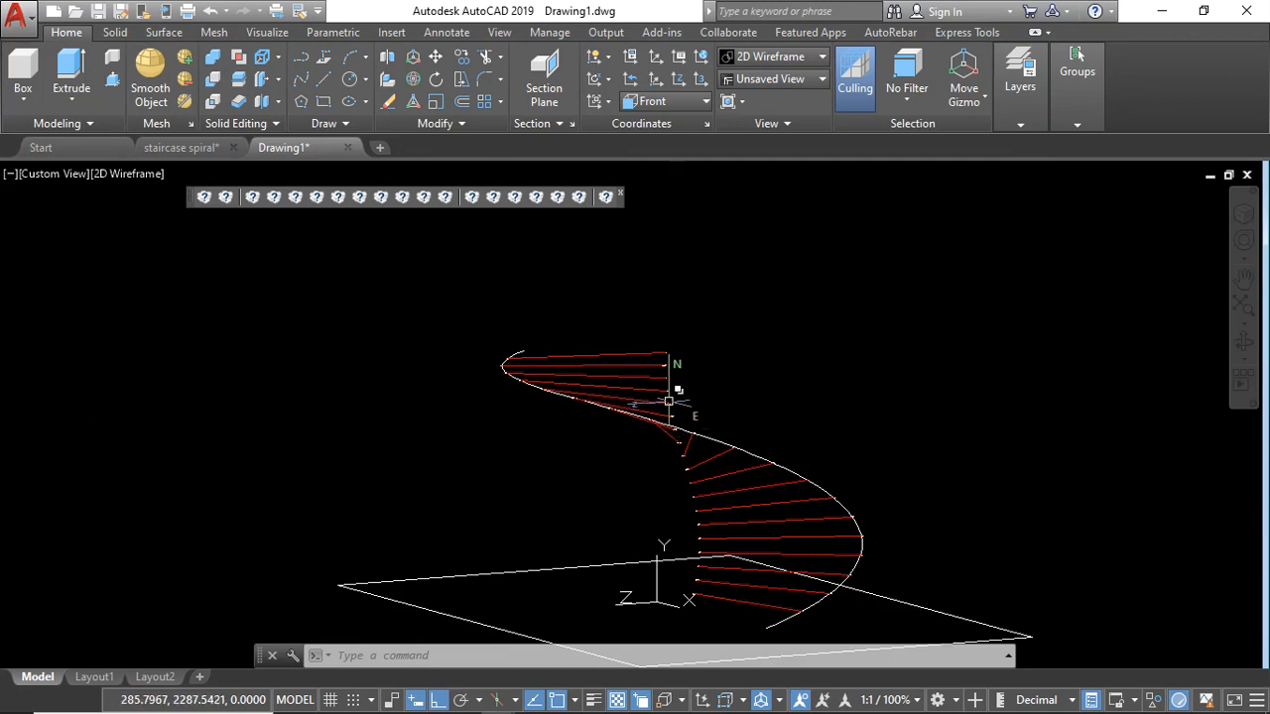
{"action": "scroll", "coordinate": [669, 402], "scroll_direction": "up", "scroll_amount": 2}
{"action": "left_click", "coordinate": [737, 336]}
{"action": "left_click", "coordinate": [700, 320]}
{"action": "left_click", "coordinate": [698, 320]}
{"action": "scroll", "coordinate": [660, 331], "scroll_direction": "up", "scroll_amount": 6}
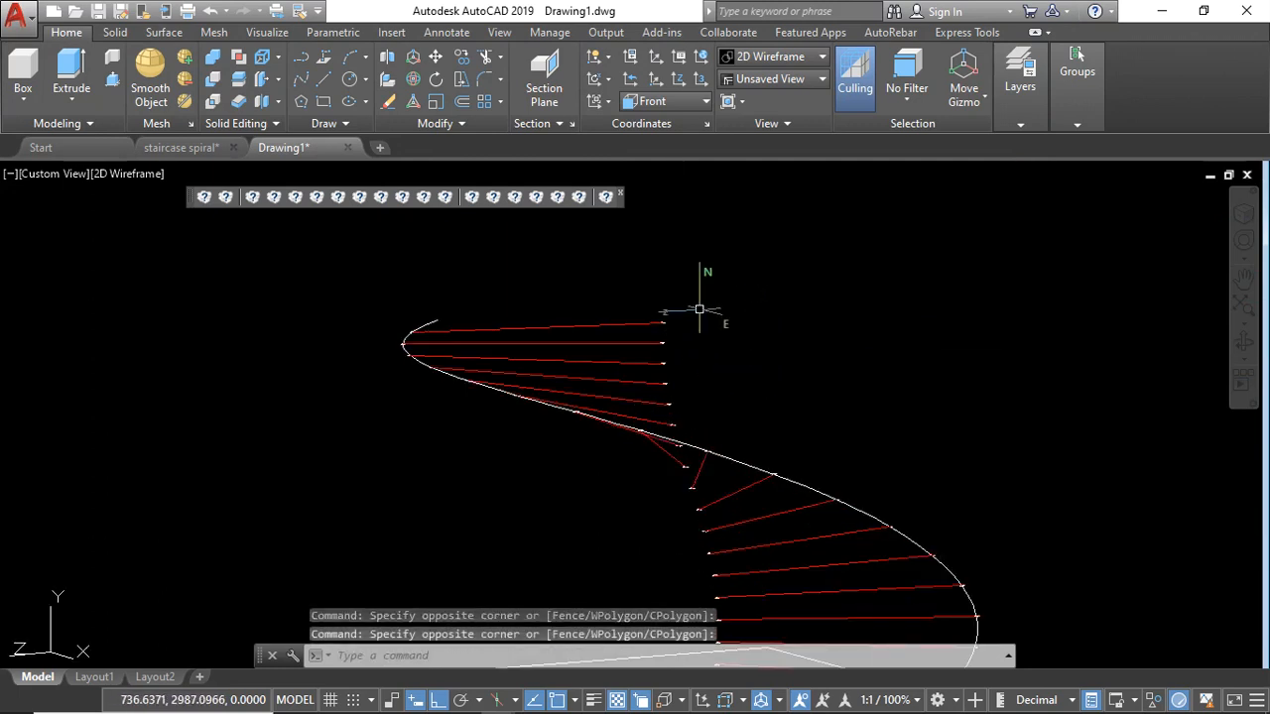
{"action": "scroll", "coordinate": [624, 284], "scroll_direction": "down", "scroll_amount": 8}
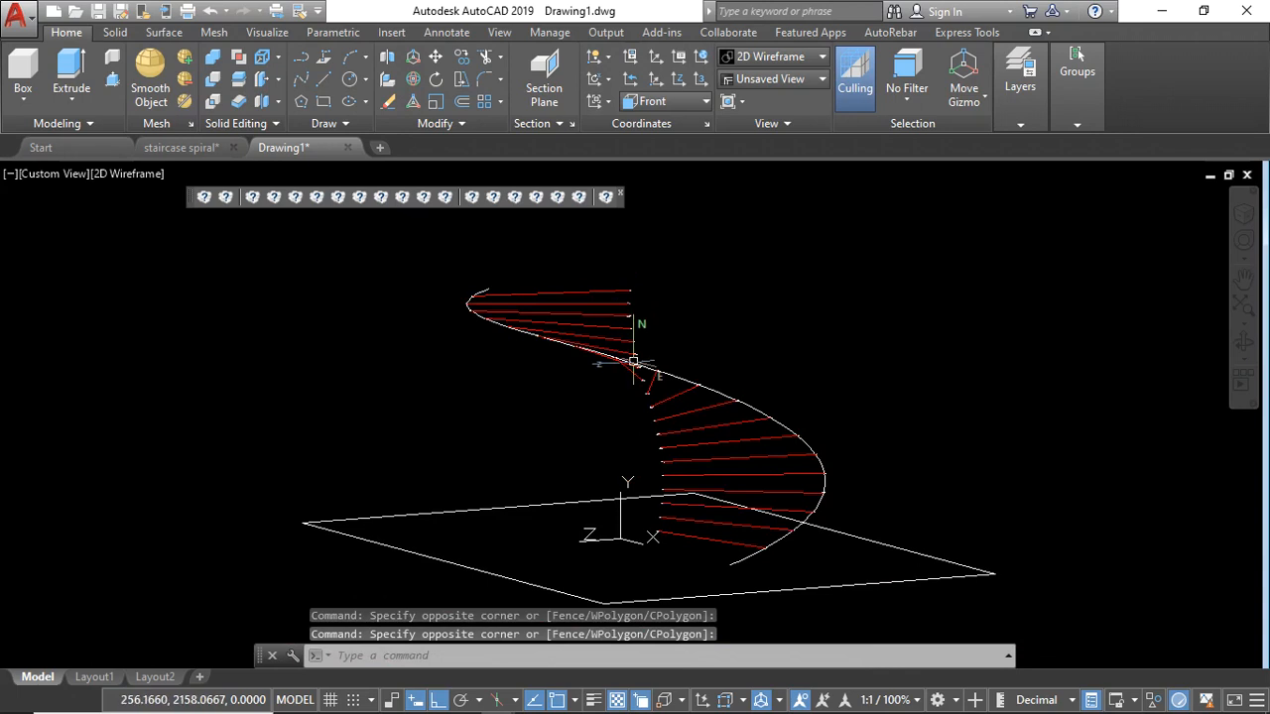
{"action": "scroll", "coordinate": [681, 542], "scroll_direction": "up", "scroll_amount": 4}
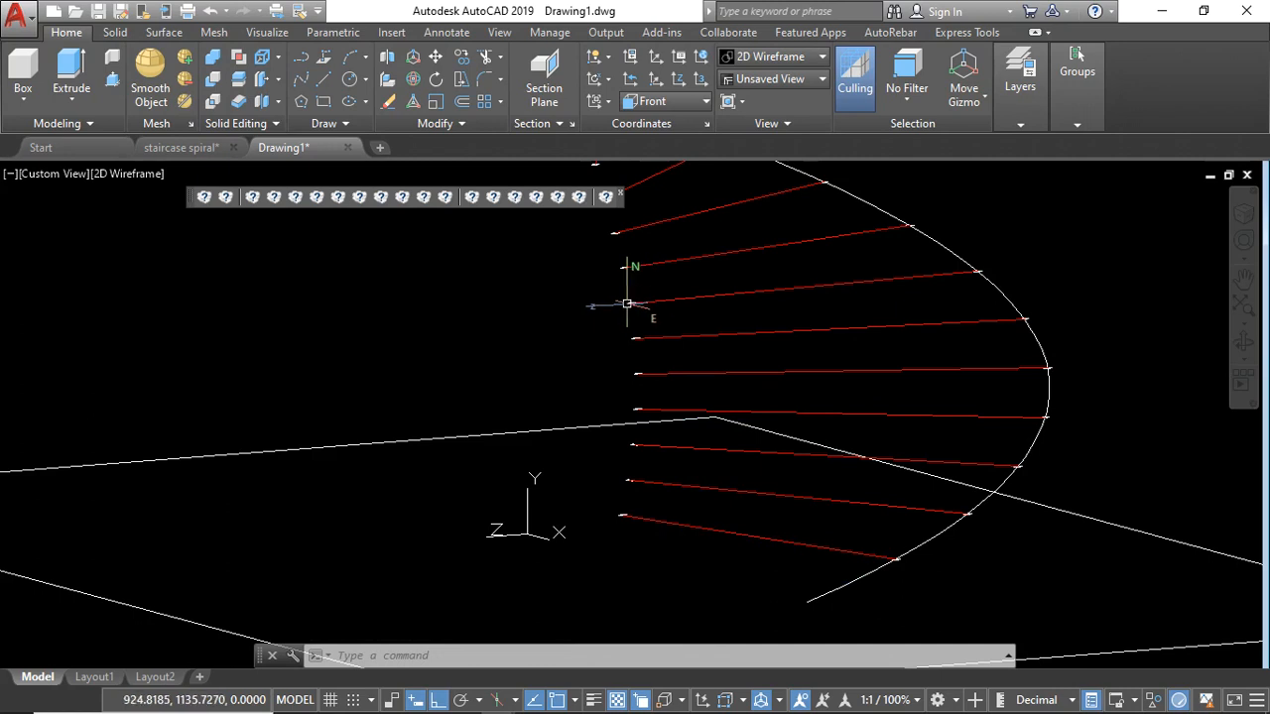
{"action": "mouse_move", "coordinate": [628, 303]}
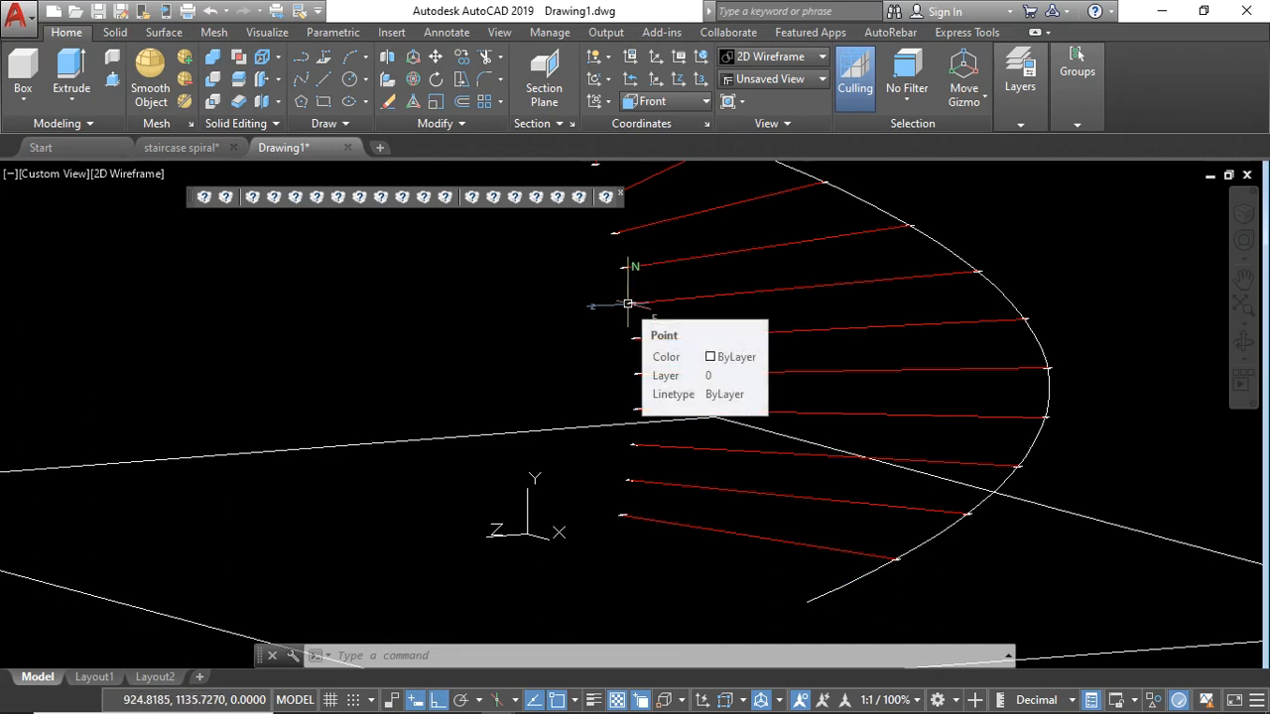
{"action": "scroll", "coordinate": [763, 529], "scroll_direction": "down", "scroll_amount": 5}
{"action": "scroll", "coordinate": [820, 541], "scroll_direction": "up", "scroll_amount": 3}
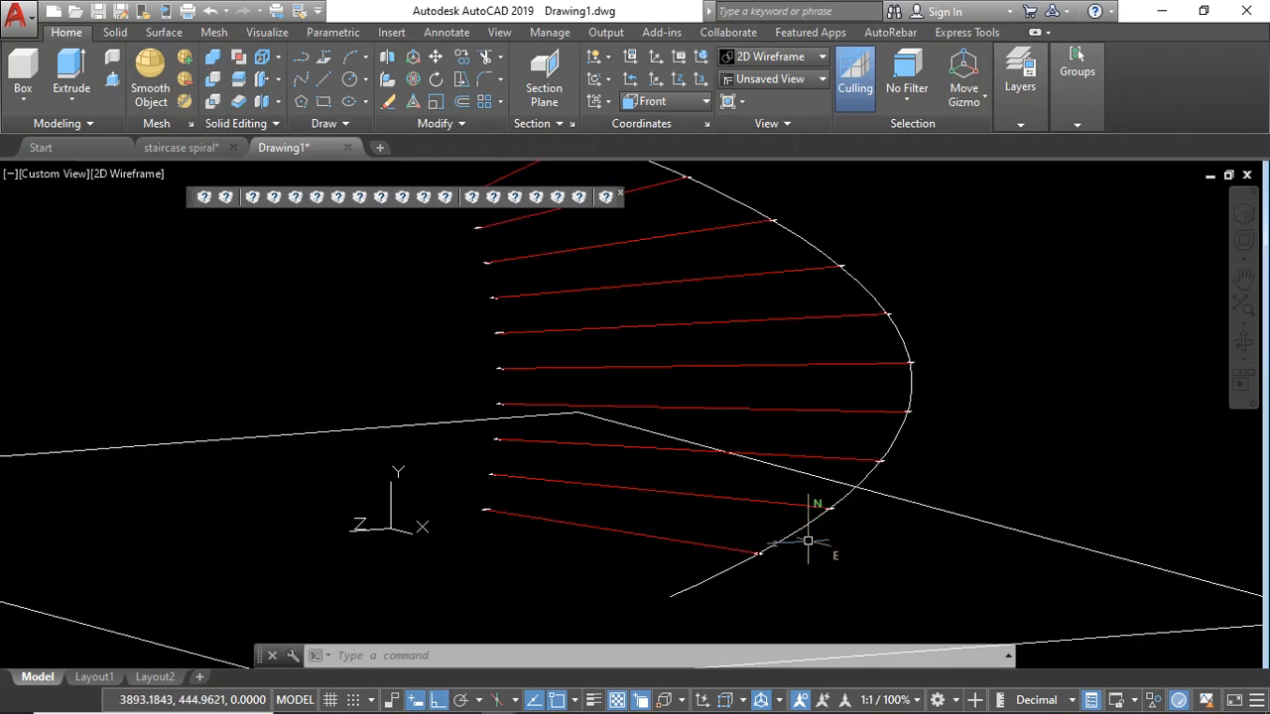
Step: Copy the outer helix 450 units vertically upward
{"action": "mouse_move", "coordinate": [802, 531]}
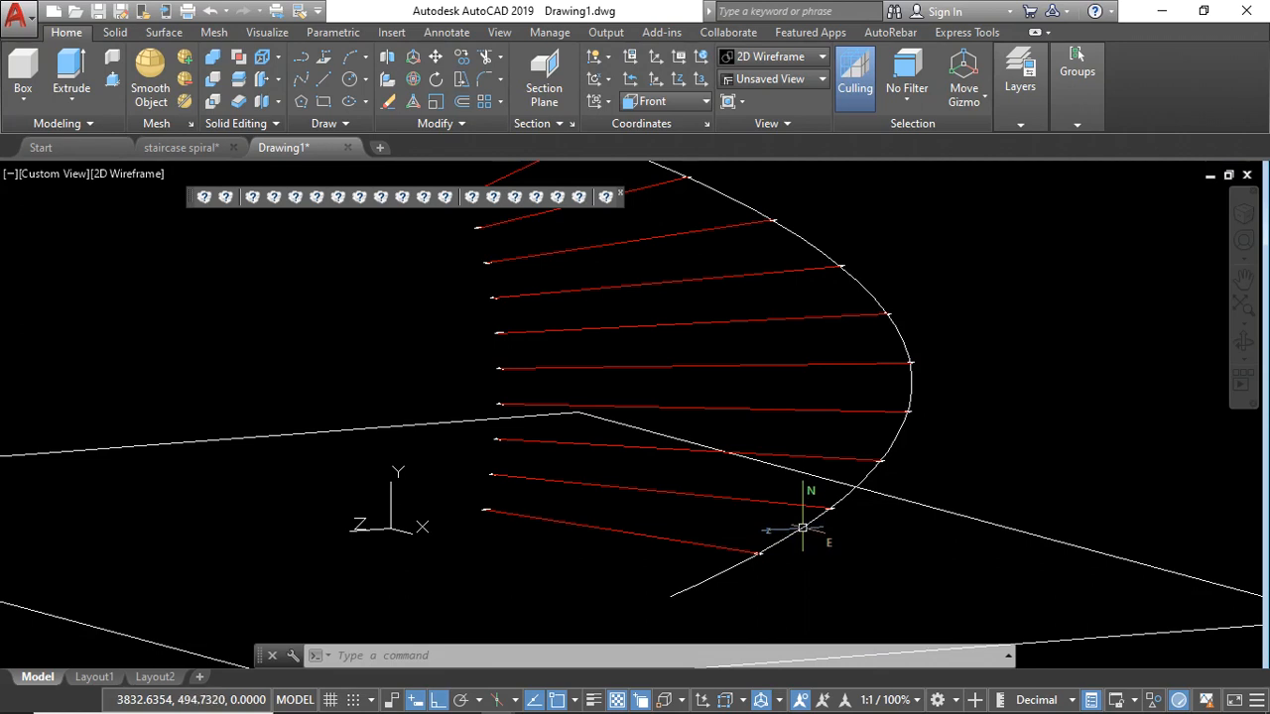
{"action": "left_click", "coordinate": [800, 530]}
{"action": "scroll", "coordinate": [667, 505], "scroll_direction": "down", "scroll_amount": 4}
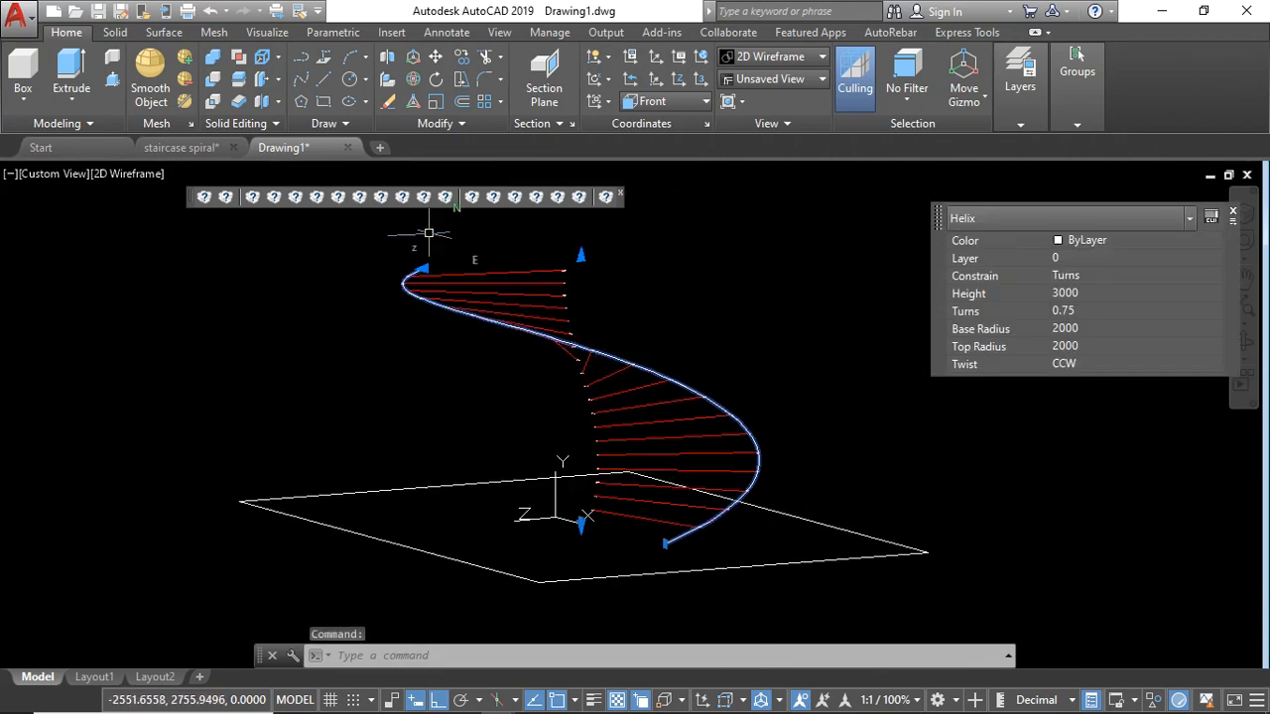
{"action": "left_click", "coordinate": [462, 57]}
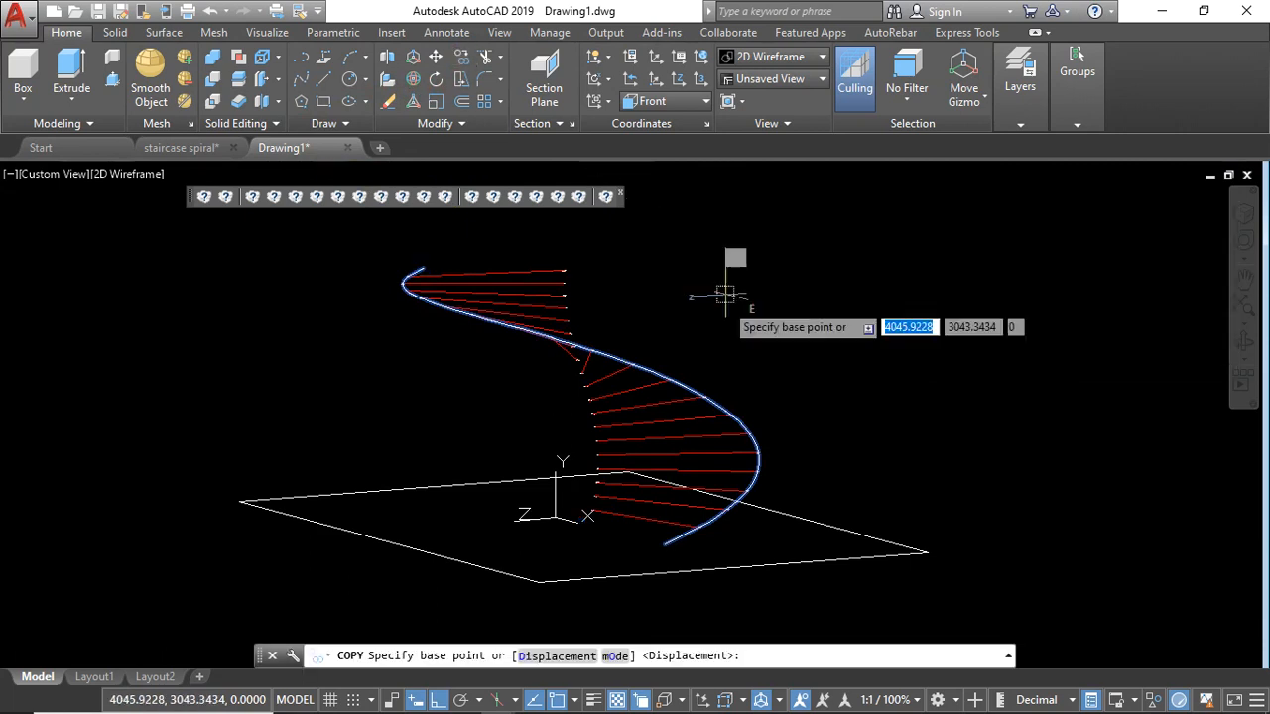
{"action": "left_click", "coordinate": [461, 700]}
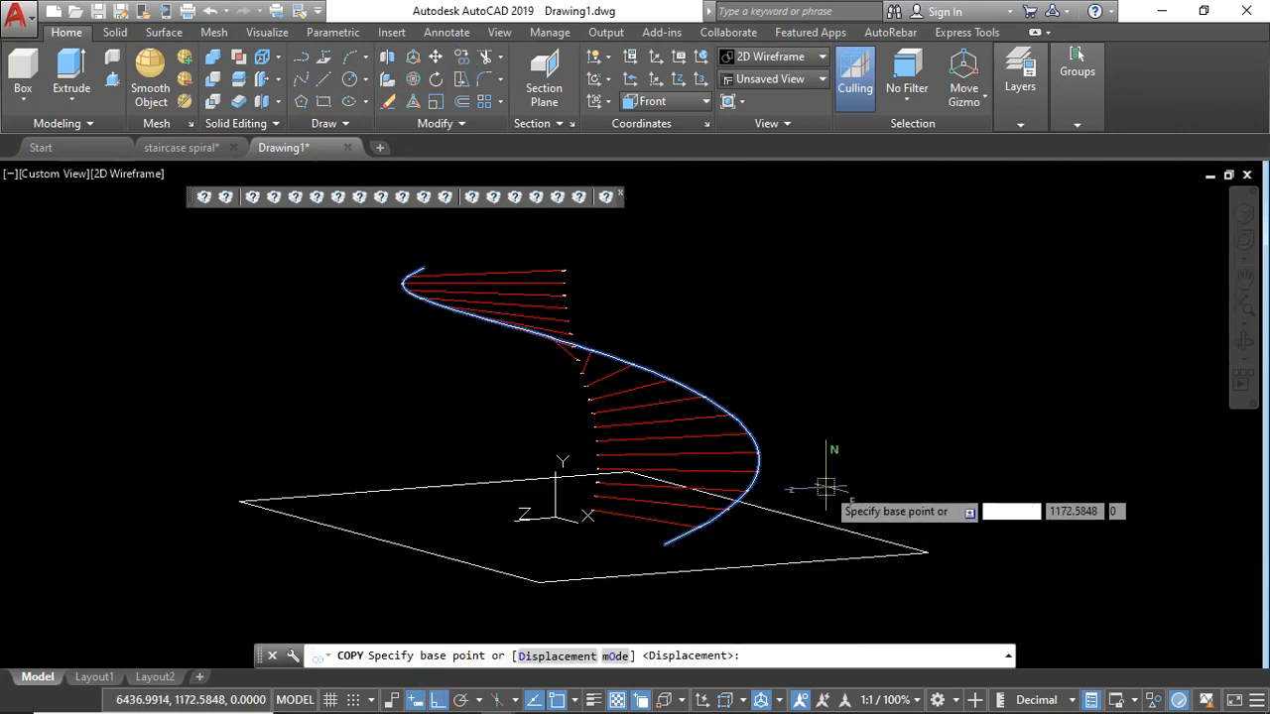
{"action": "left_click", "coordinate": [826, 484]}
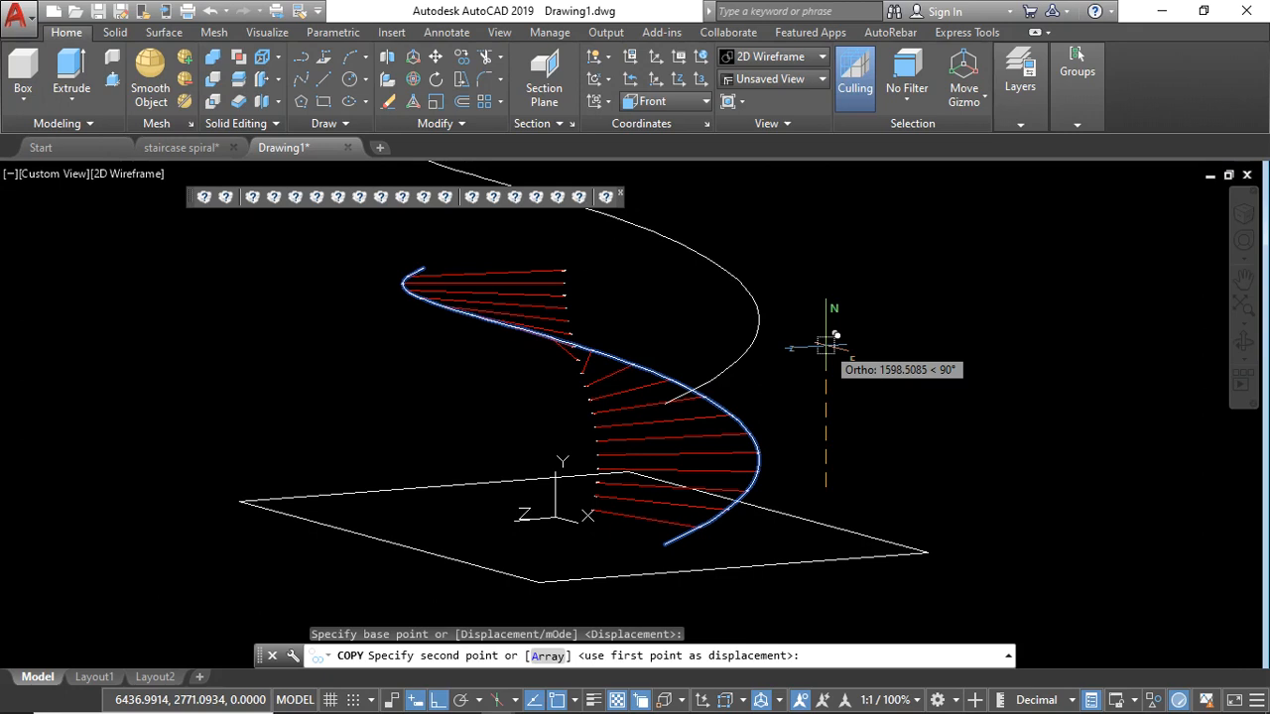
{"action": "type", "text": "45"}
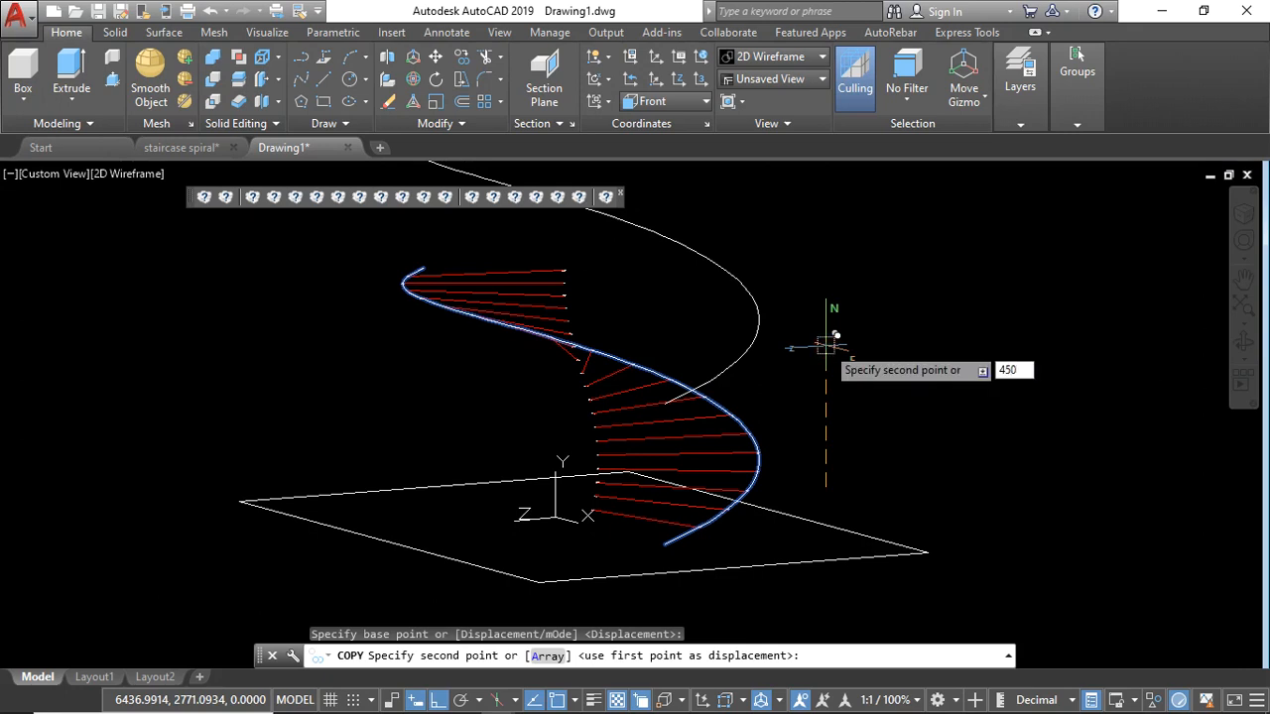
{"action": "type", "text": "0"}
{"action": "key", "text": "Return"}
{"action": "key", "text": "Return"}
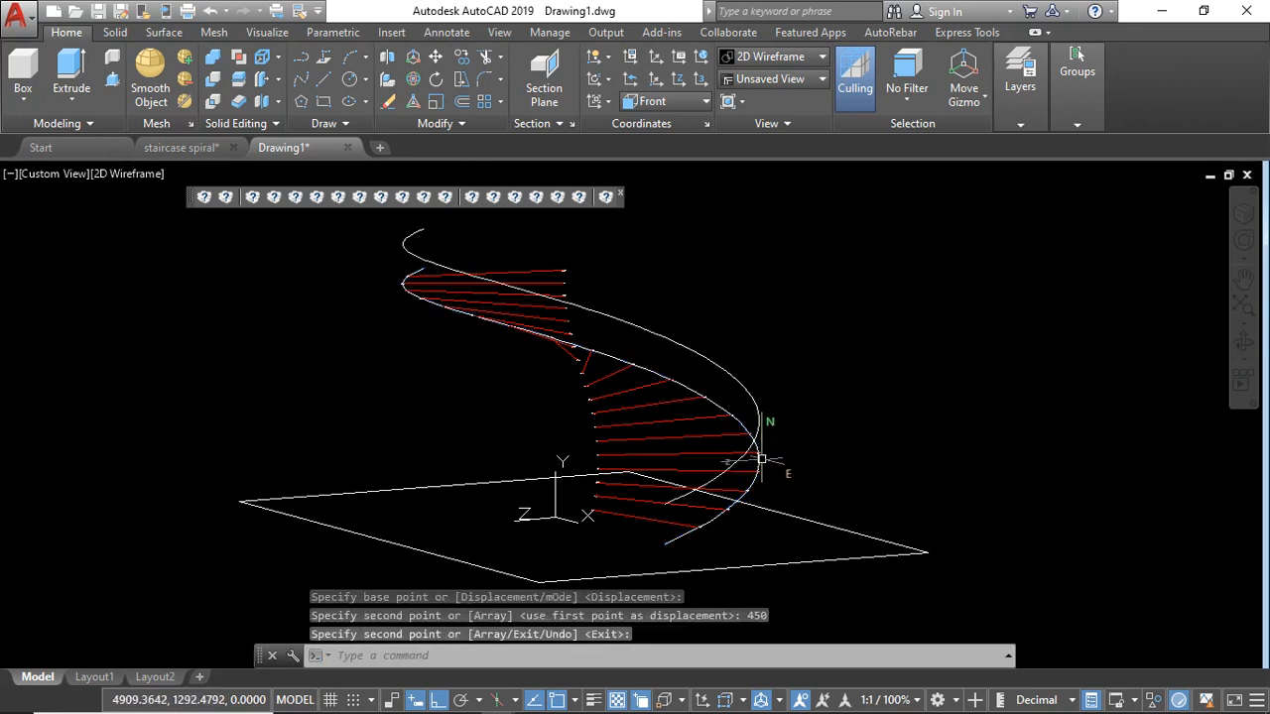
Step: Copy the raised helix upward, using the lower endpoints of the original and raised helices as base and second points
{"action": "left_click", "coordinate": [762, 421]}
{"action": "left_click", "coordinate": [759, 397]}
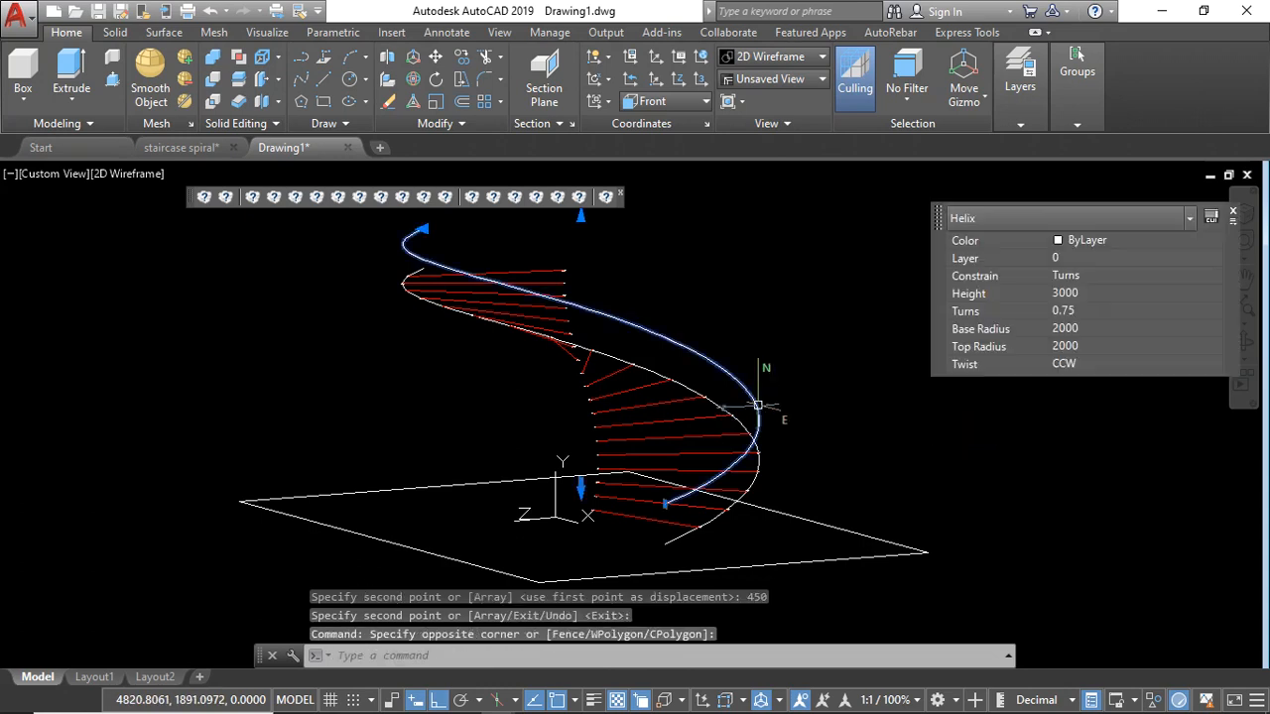
{"action": "left_click", "coordinate": [452, 81]}
{"action": "scroll", "coordinate": [700, 518], "scroll_direction": "up", "scroll_amount": 4}
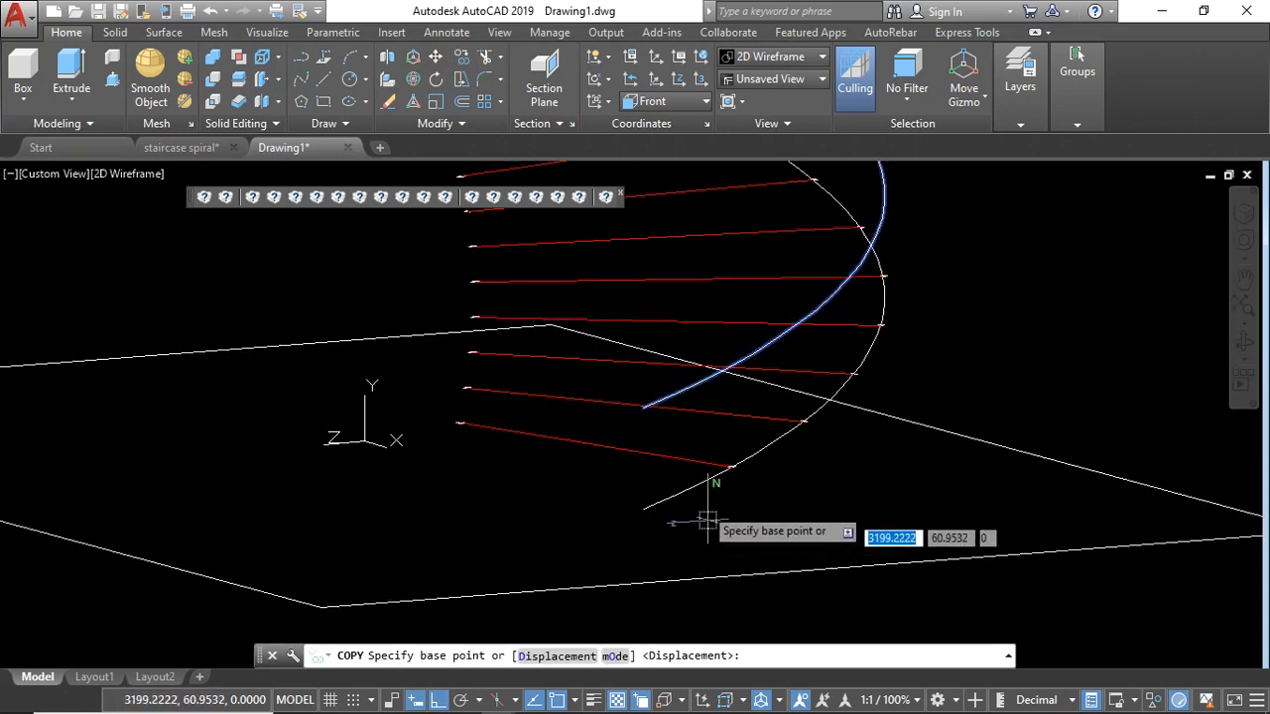
{"action": "left_click", "coordinate": [643, 506]}
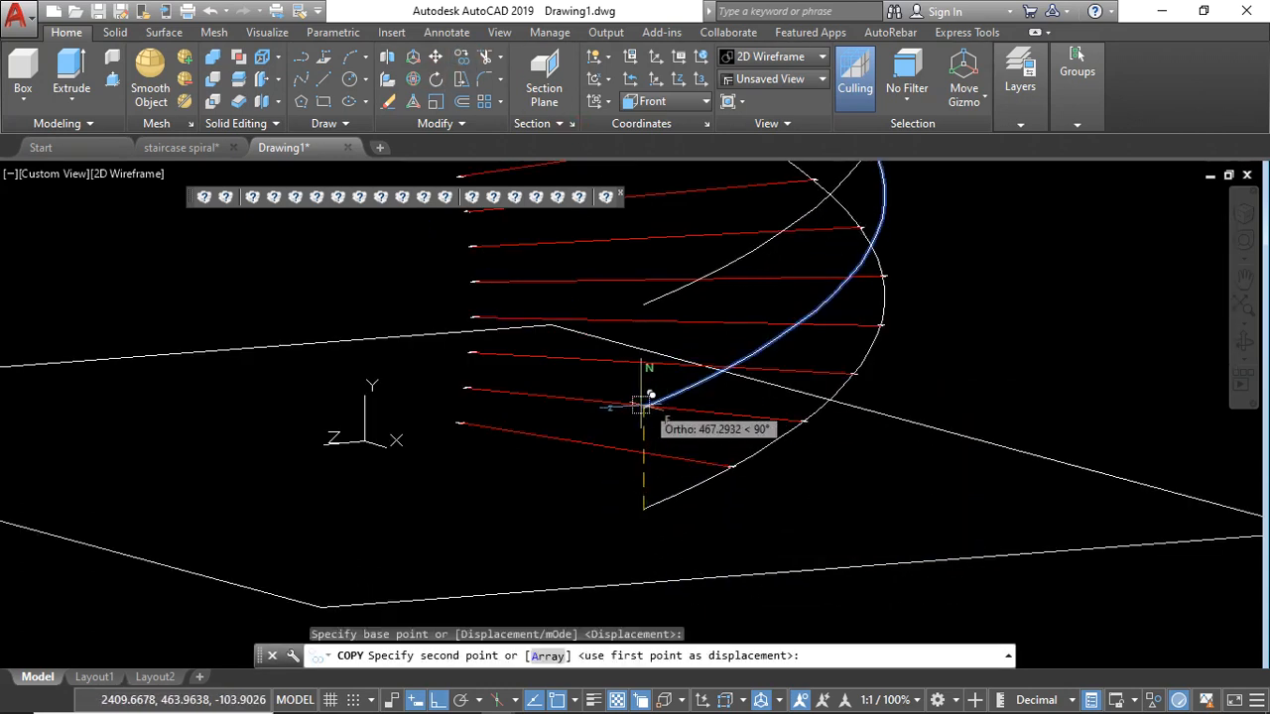
{"action": "left_click", "coordinate": [643, 408]}
{"action": "key", "text": "Escape"}
{"action": "scroll", "coordinate": [692, 494], "scroll_direction": "down", "scroll_amount": 2}
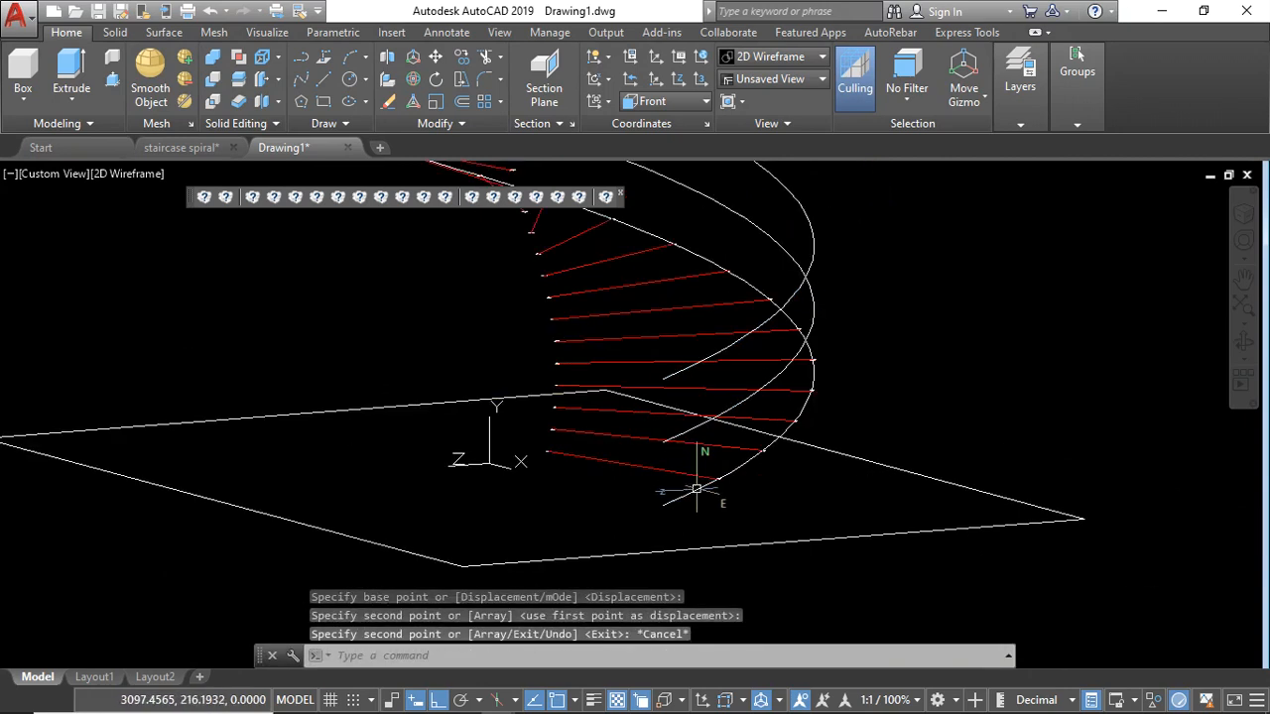
Step: Examine how the two raised helix copies sit above the outer helix and the red tread lines
{"action": "scroll", "coordinate": [673, 364], "scroll_direction": "up", "scroll_amount": 4}
{"action": "scroll", "coordinate": [681, 403], "scroll_direction": "down", "scroll_amount": 3}
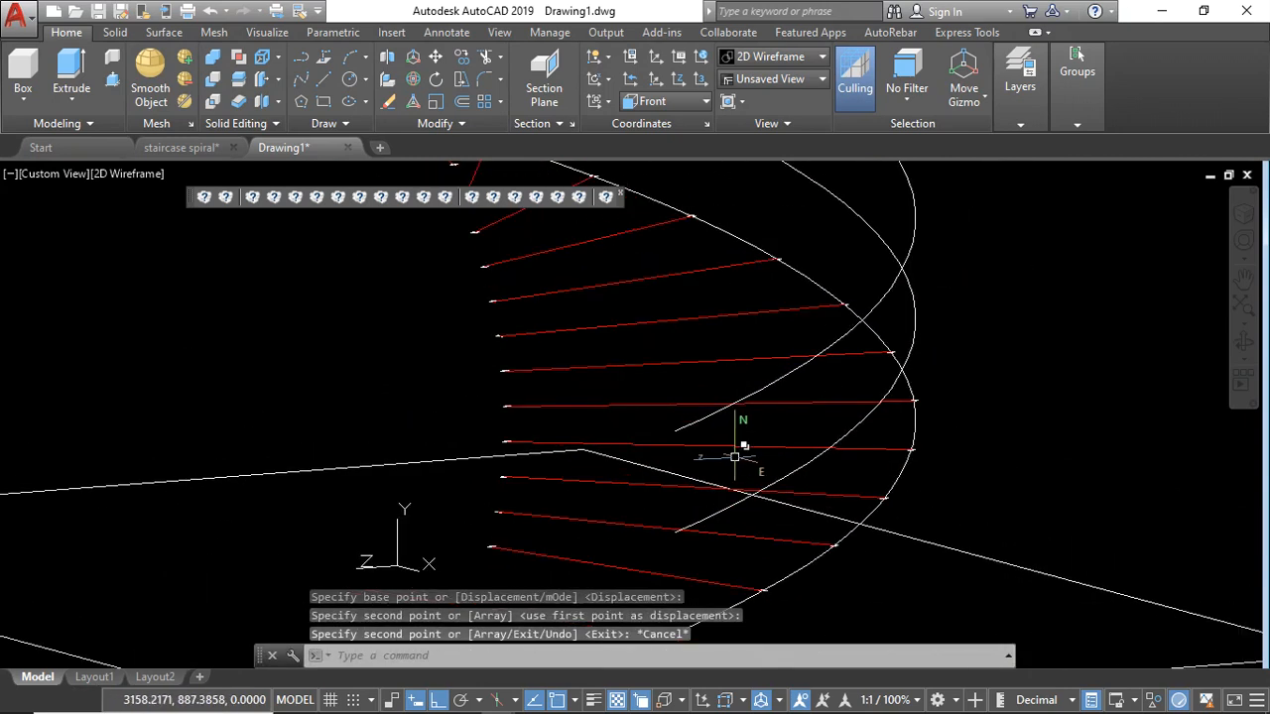
{"action": "key", "text": "Escape"}
{"action": "scroll", "coordinate": [809, 429], "scroll_direction": "up", "scroll_amount": 4}
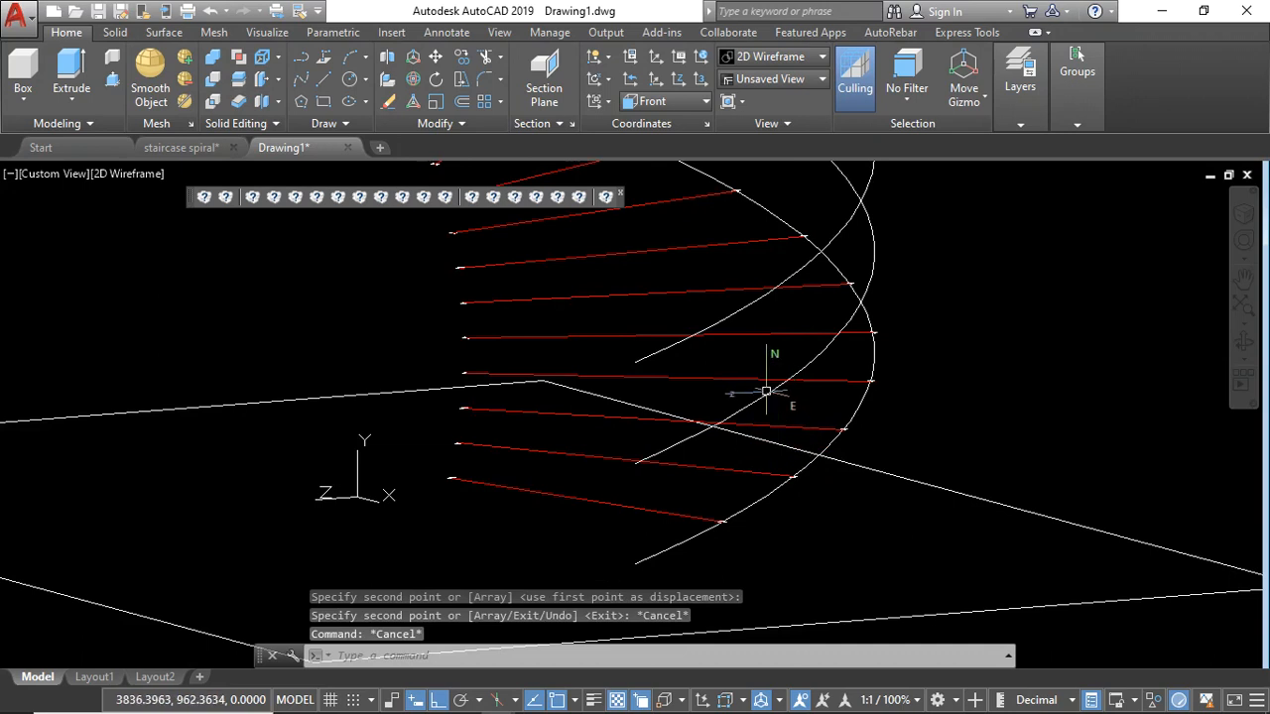
{"action": "left_click", "coordinate": [767, 393]}
{"action": "left_click", "coordinate": [931, 401]}
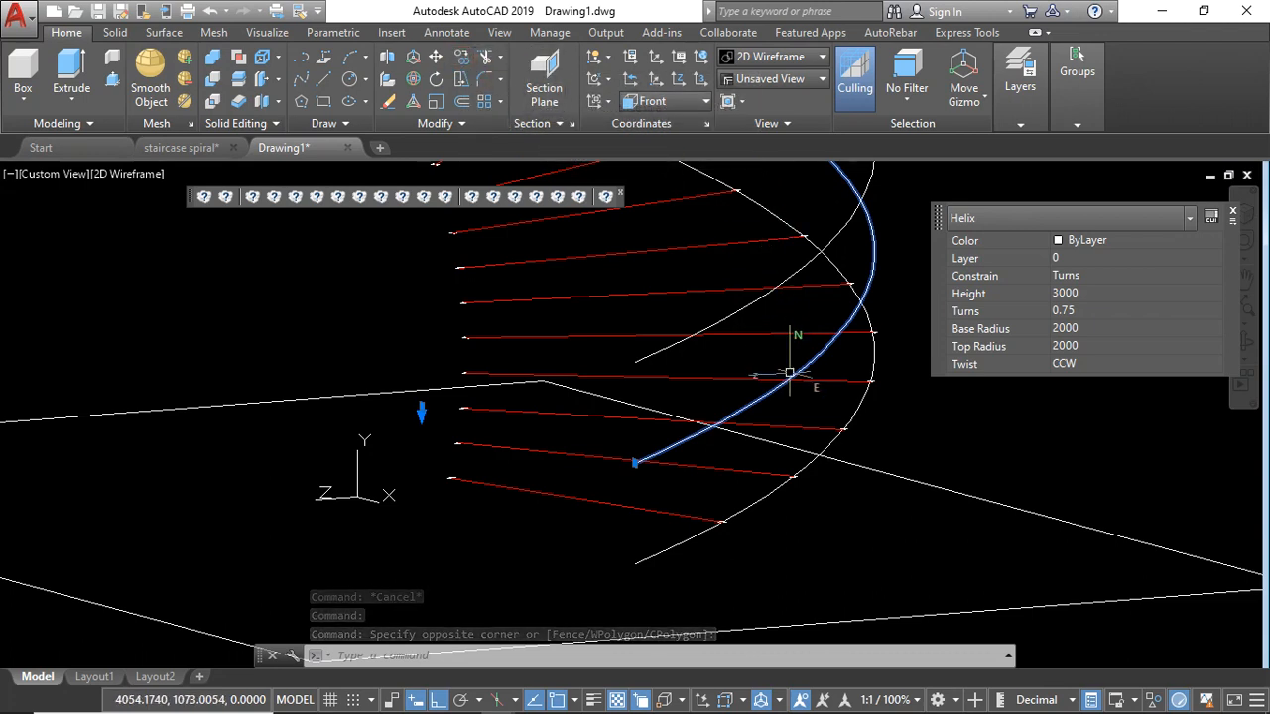
{"action": "key", "text": "Escape"}
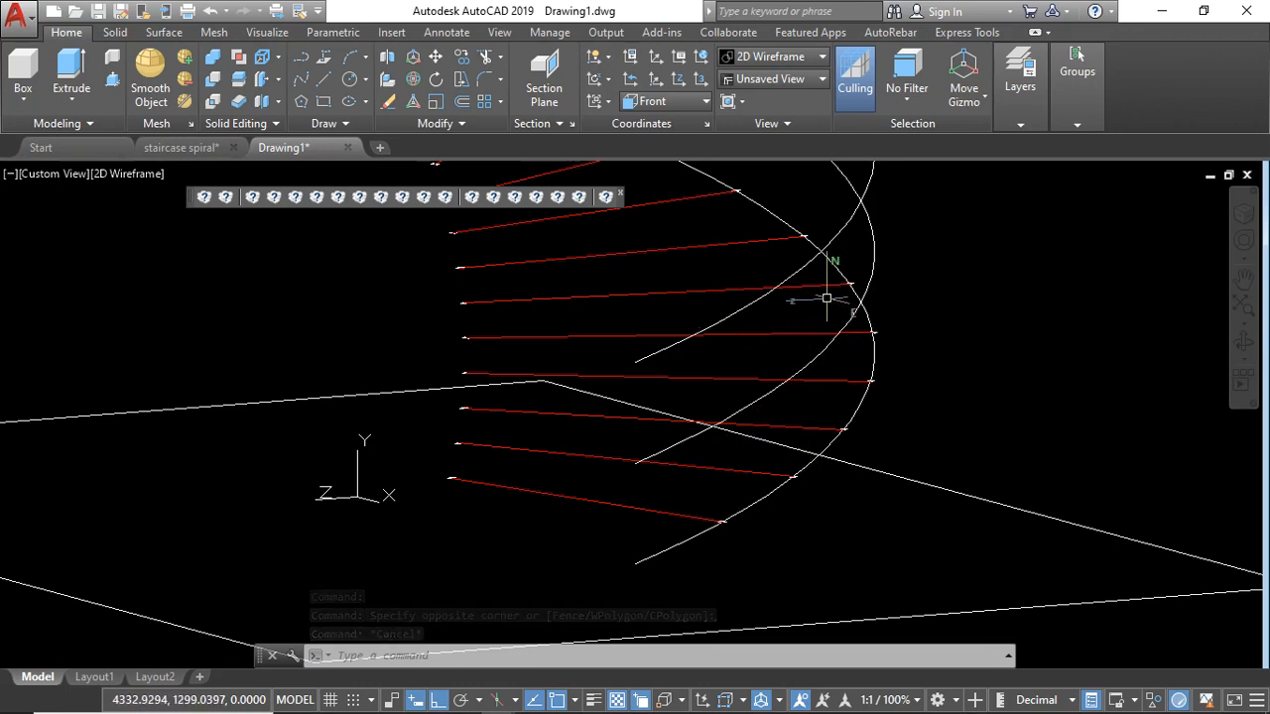
{"action": "scroll", "coordinate": [808, 434], "scroll_direction": "down", "scroll_amount": 4}
{"action": "scroll", "coordinate": [843, 298], "scroll_direction": "up", "scroll_amount": 4}
{"action": "scroll", "coordinate": [820, 426], "scroll_direction": "down", "scroll_amount": 4}
{"action": "scroll", "coordinate": [839, 420], "scroll_direction": "up", "scroll_amount": 4}
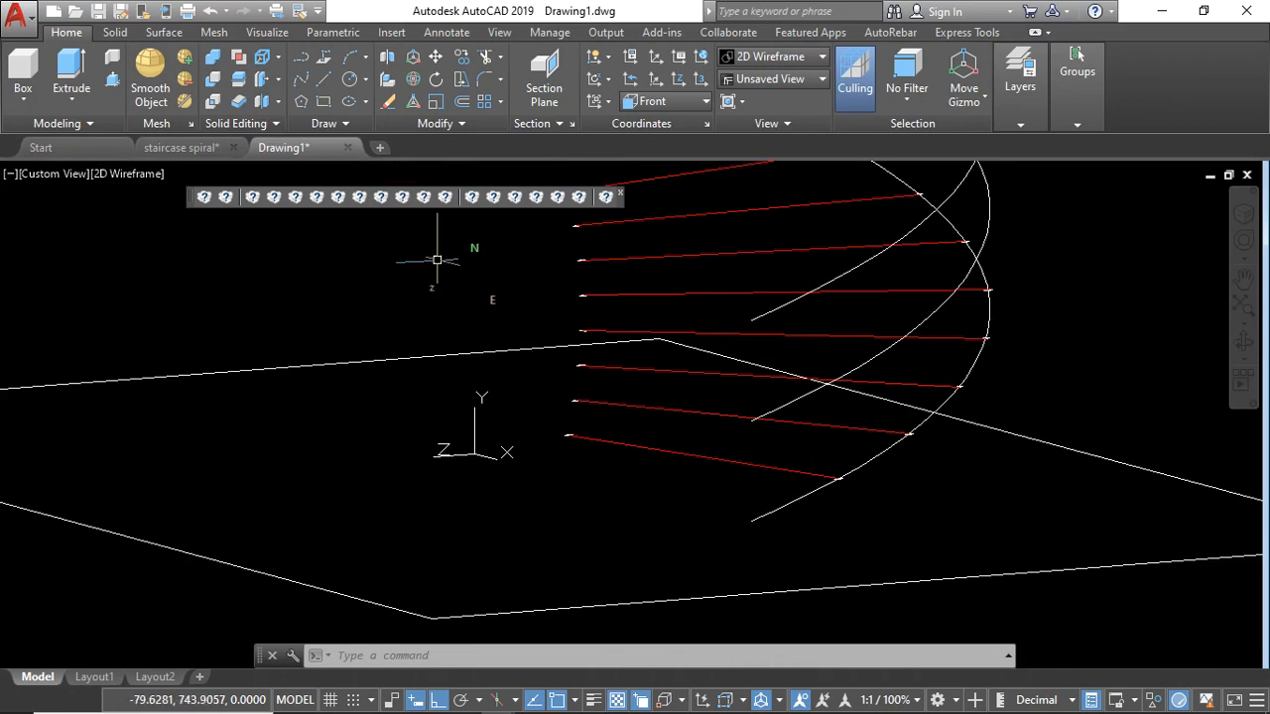
Step: Switch the drawing to the Top view
{"action": "left_click", "coordinate": [37, 176]}
{"action": "left_click", "coordinate": [122, 215]}
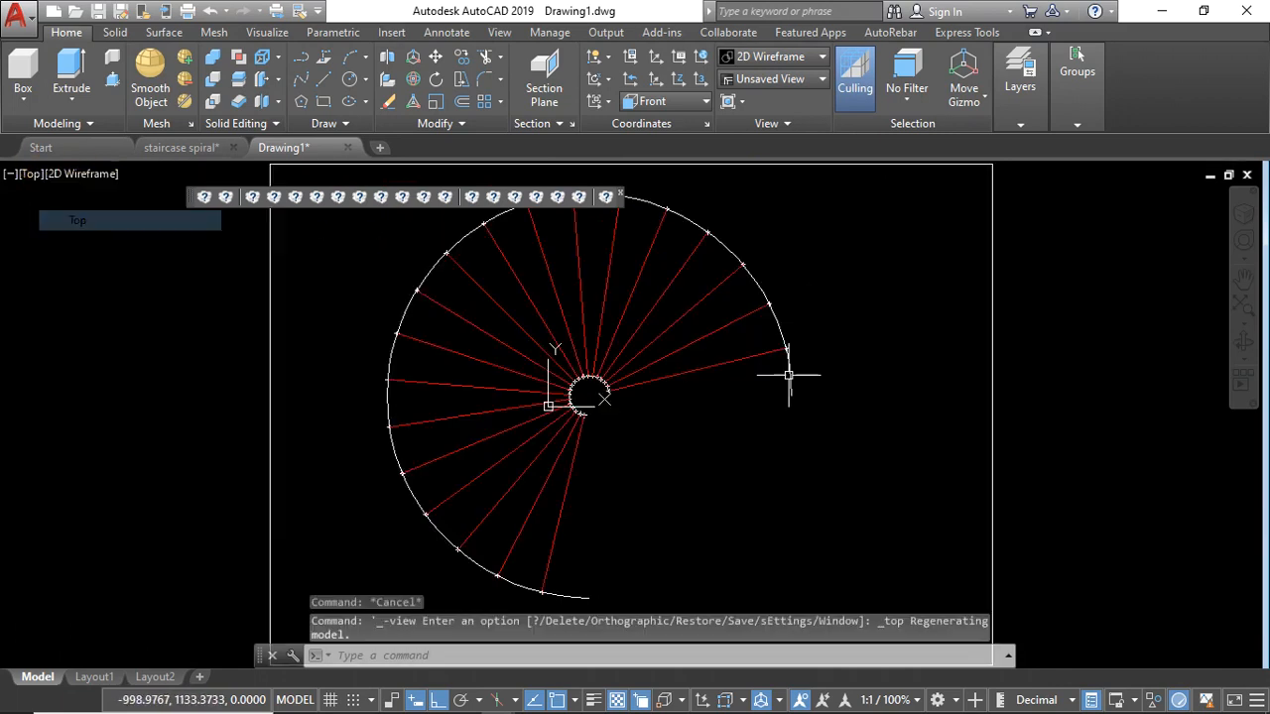
{"action": "scroll", "coordinate": [831, 347], "scroll_direction": "up", "scroll_amount": 2}
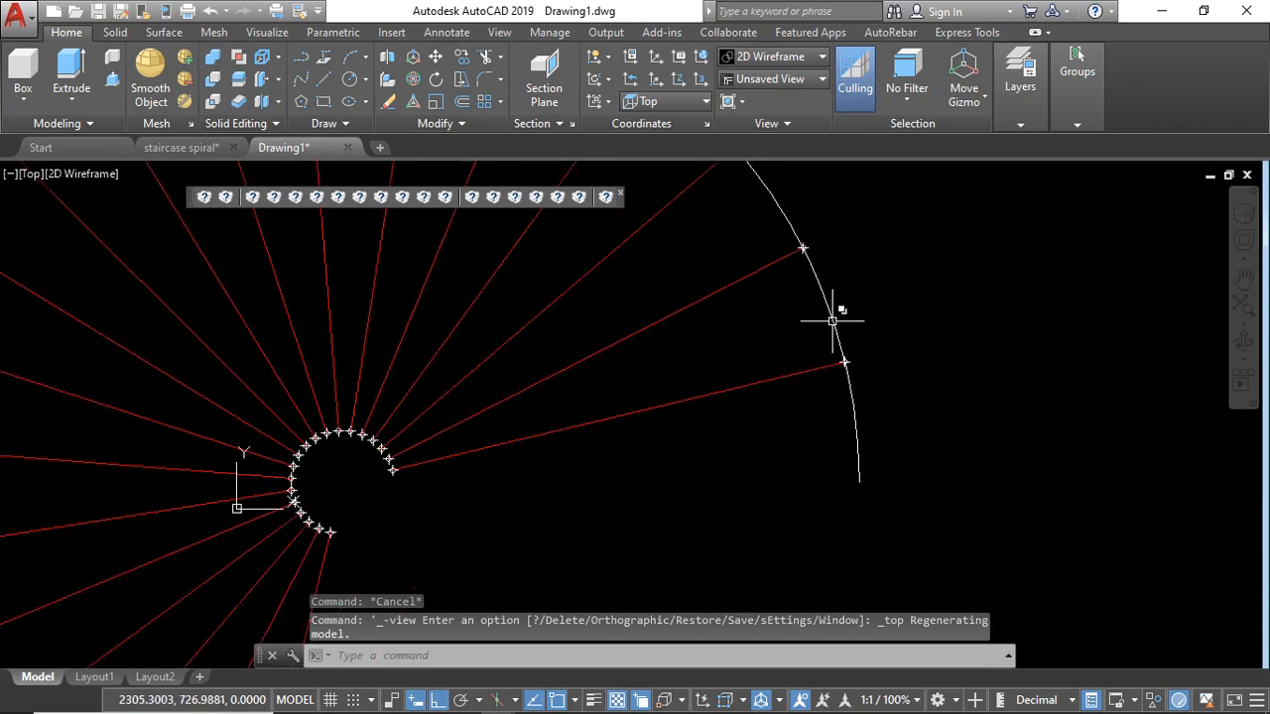
Step: Try to offset the outer helix with the Through option
{"action": "left_click", "coordinate": [833, 321]}
{"action": "left_click", "coordinate": [837, 266]}
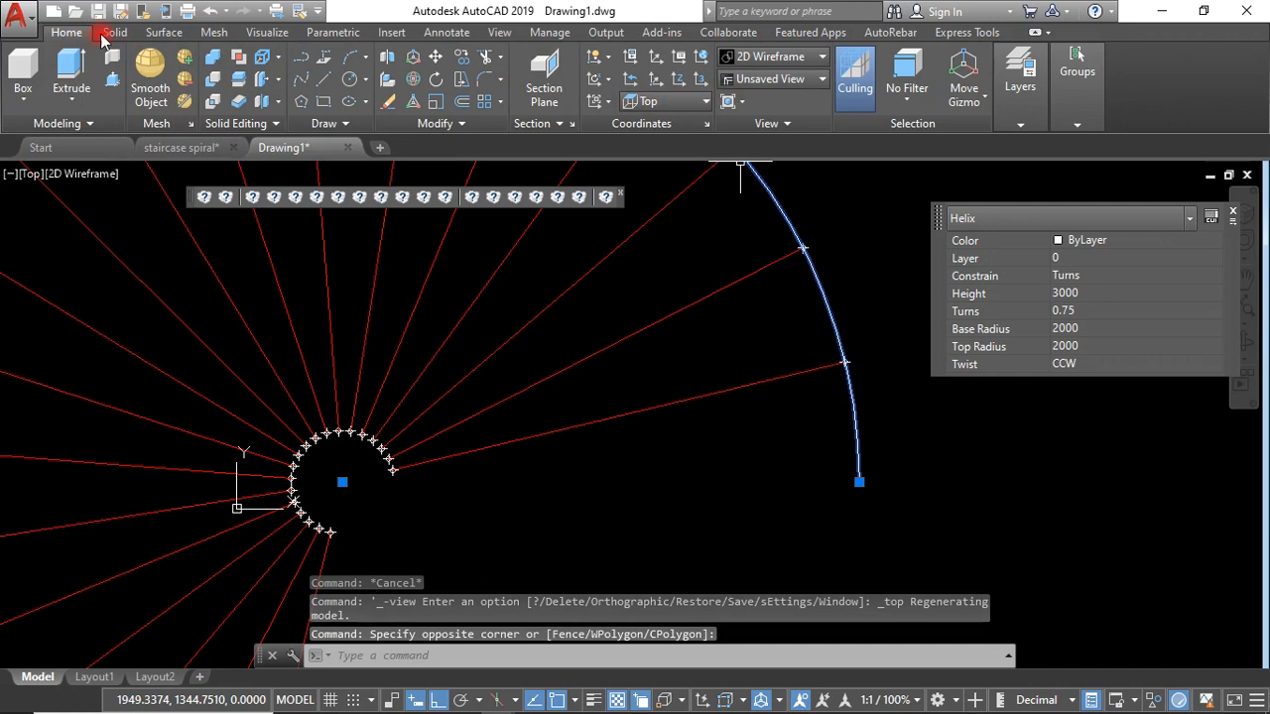
{"action": "left_click", "coordinate": [461, 102]}
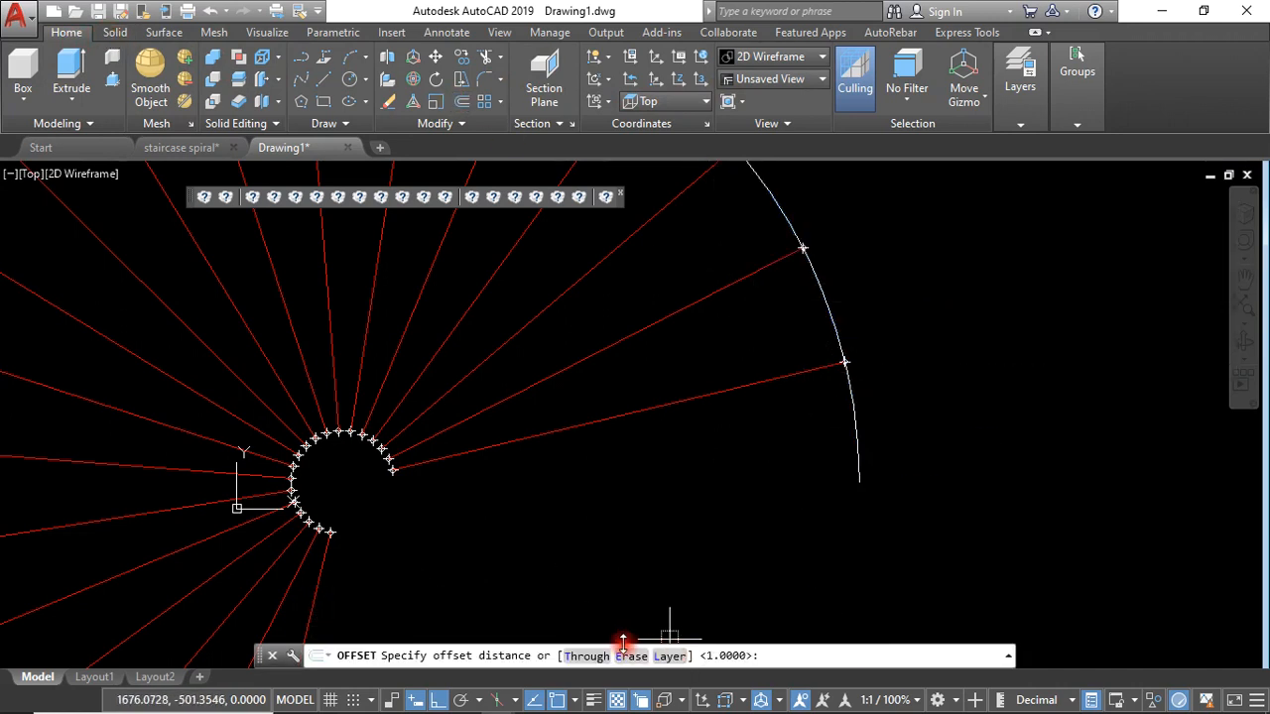
{"action": "left_click", "coordinate": [588, 655]}
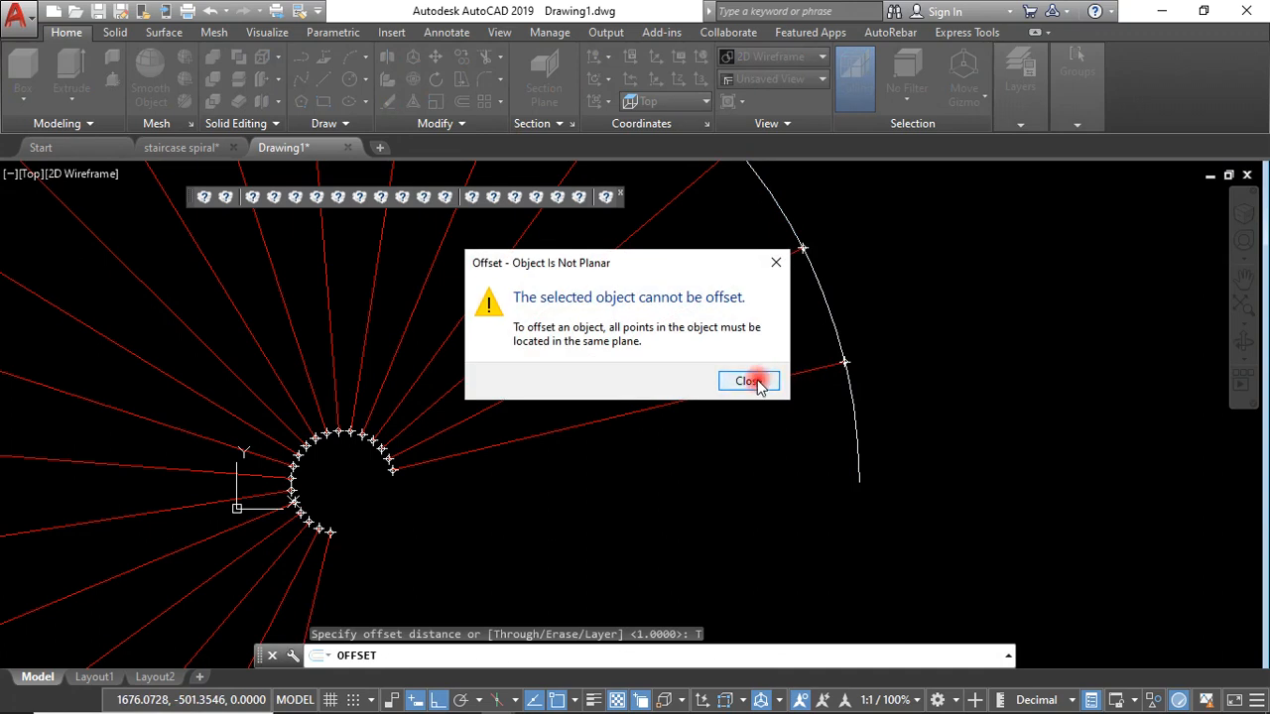
{"action": "left_click", "coordinate": [752, 381]}
{"action": "key", "text": "Escape"}
{"action": "key", "text": "Escape"}
{"action": "scroll", "coordinate": [752, 399], "scroll_direction": "down", "scroll_amount": 2}
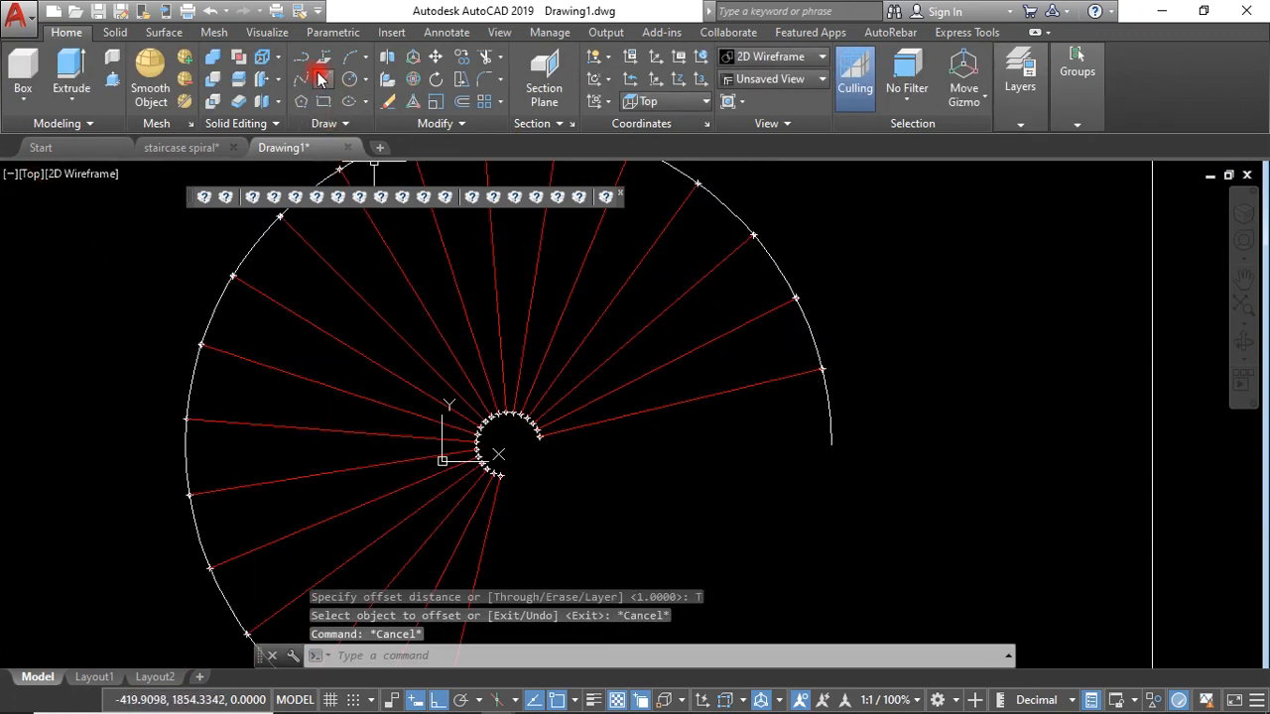
Step: Draw a helix sharing the outer helix's centre, with base and top radii of 1975 and a height of 3000
{"action": "left_click", "coordinate": [325, 123]}
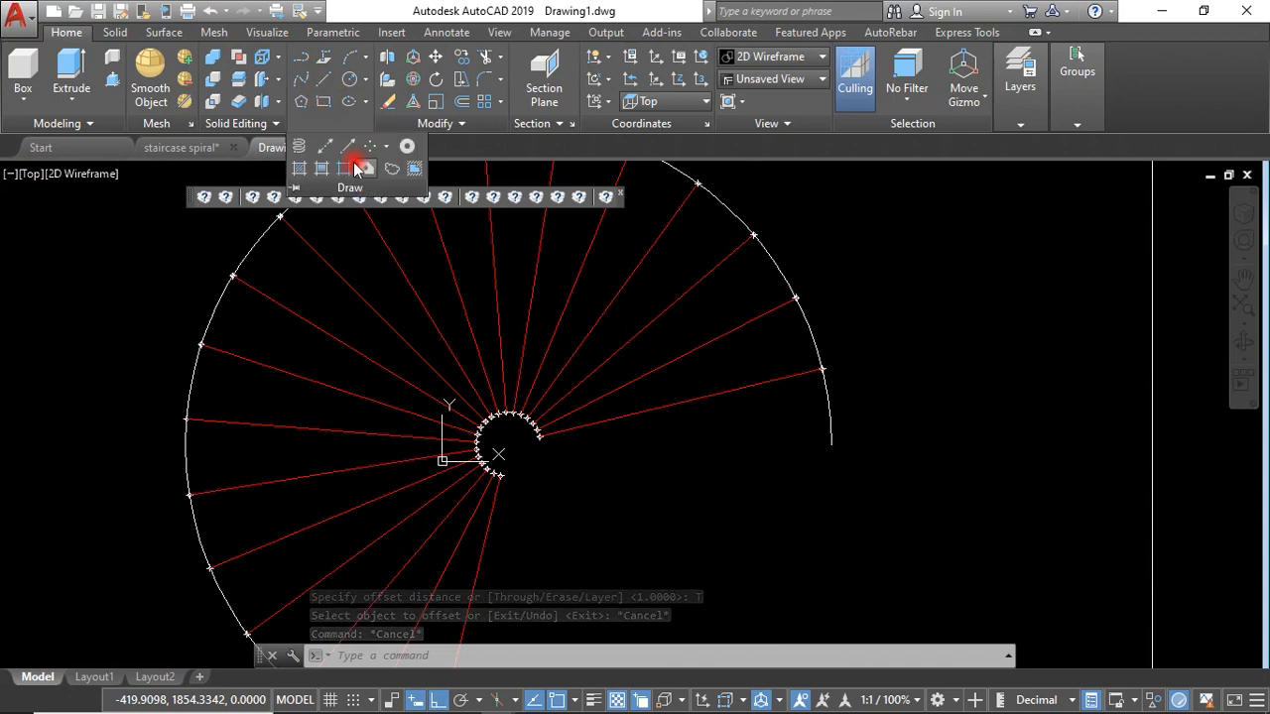
{"action": "left_click", "coordinate": [299, 146]}
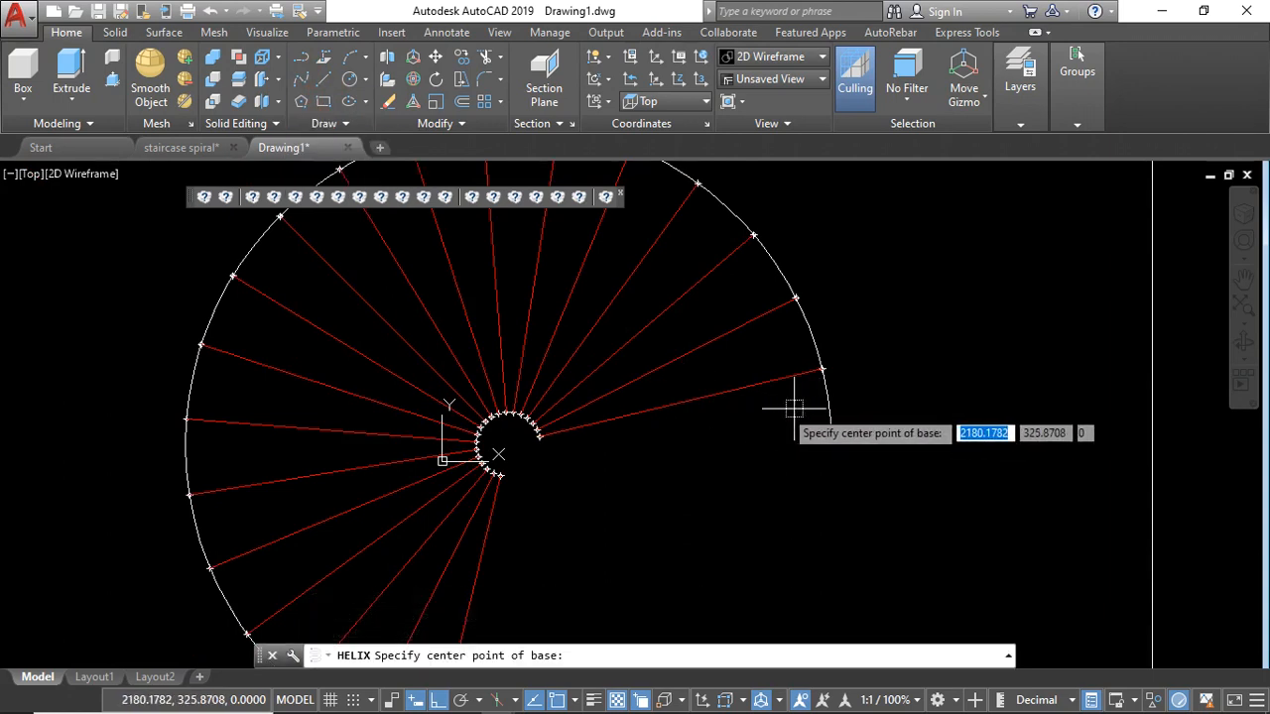
{"action": "right_click", "coordinate": [754, 415], "text": "shift"}
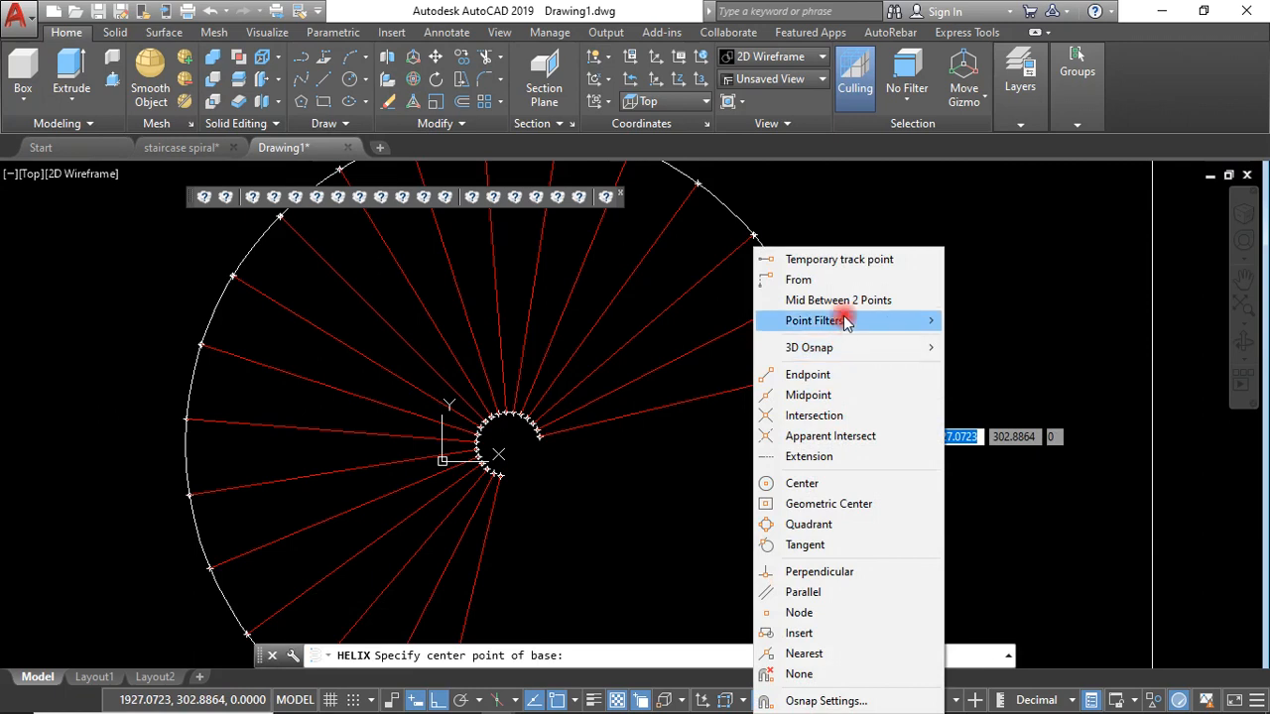
{"action": "left_click", "coordinate": [802, 483]}
{"action": "left_click", "coordinate": [836, 417]}
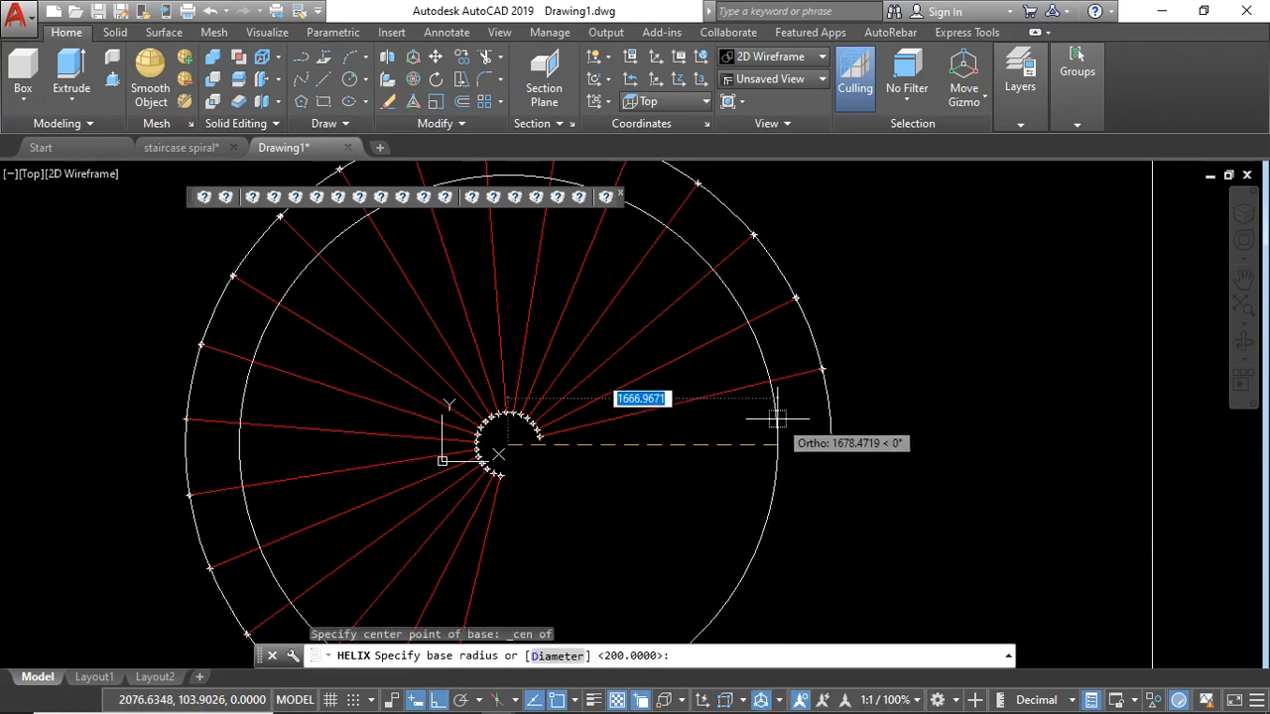
{"action": "scroll", "coordinate": [816, 429], "scroll_direction": "up", "scroll_amount": 4}
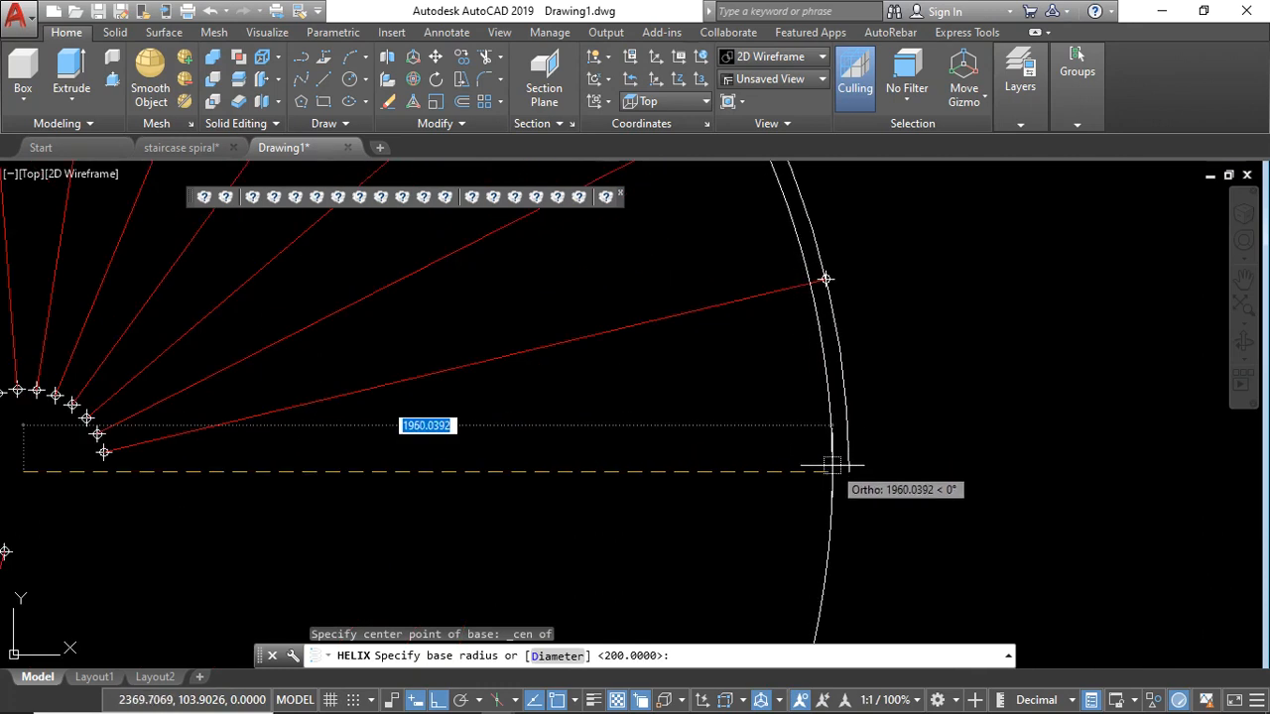
{"action": "scroll", "coordinate": [833, 468], "scroll_direction": "up", "scroll_amount": 2}
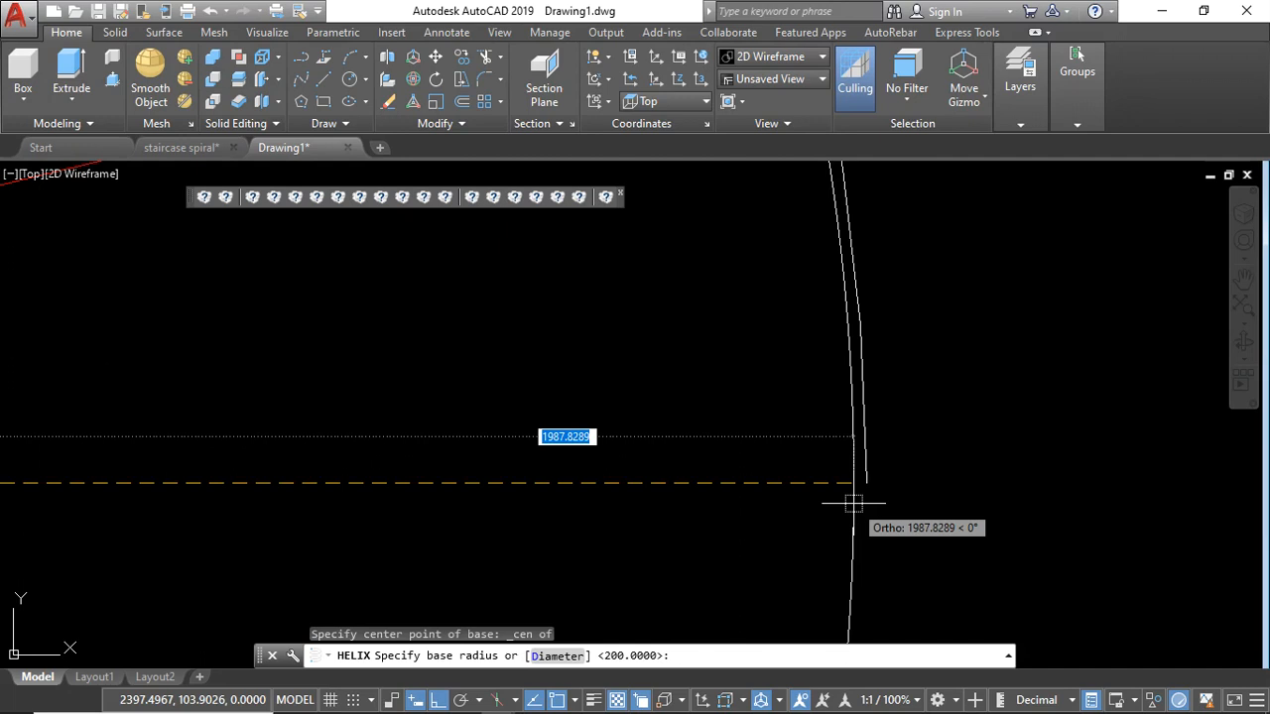
{"action": "type", "text": "1975"}
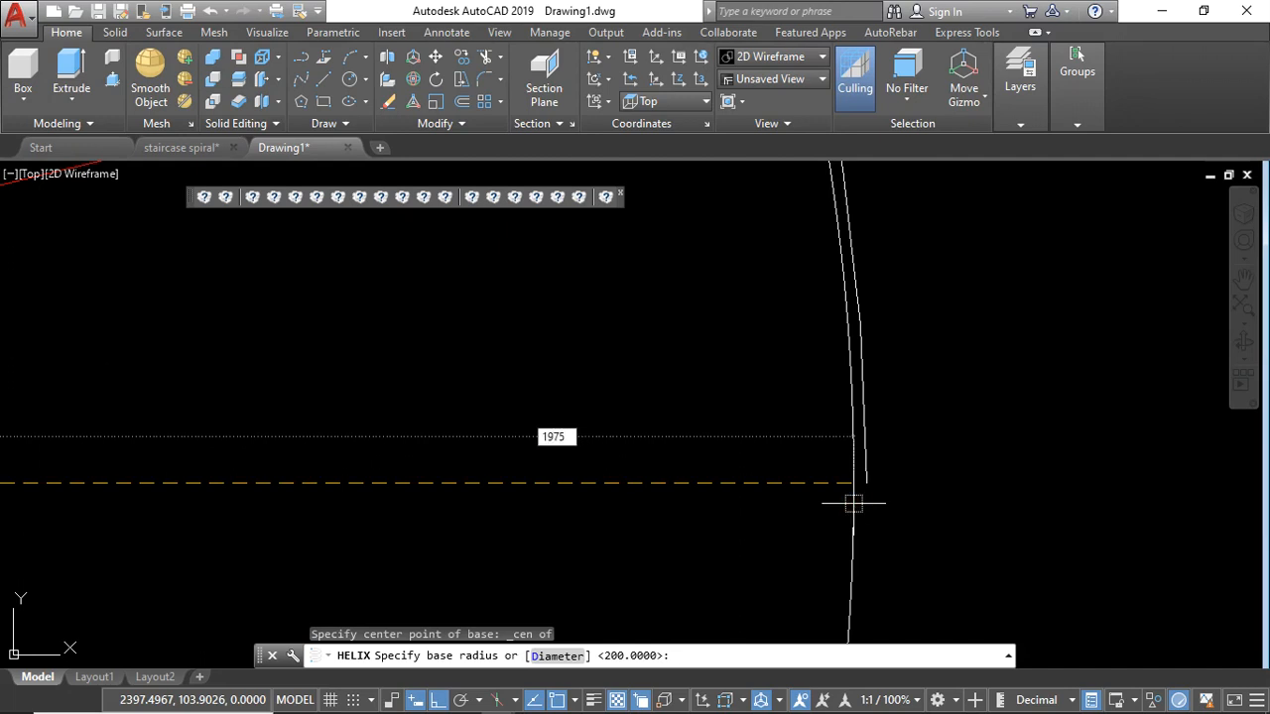
{"action": "key", "text": "Return"}
{"action": "key", "text": "Return"}
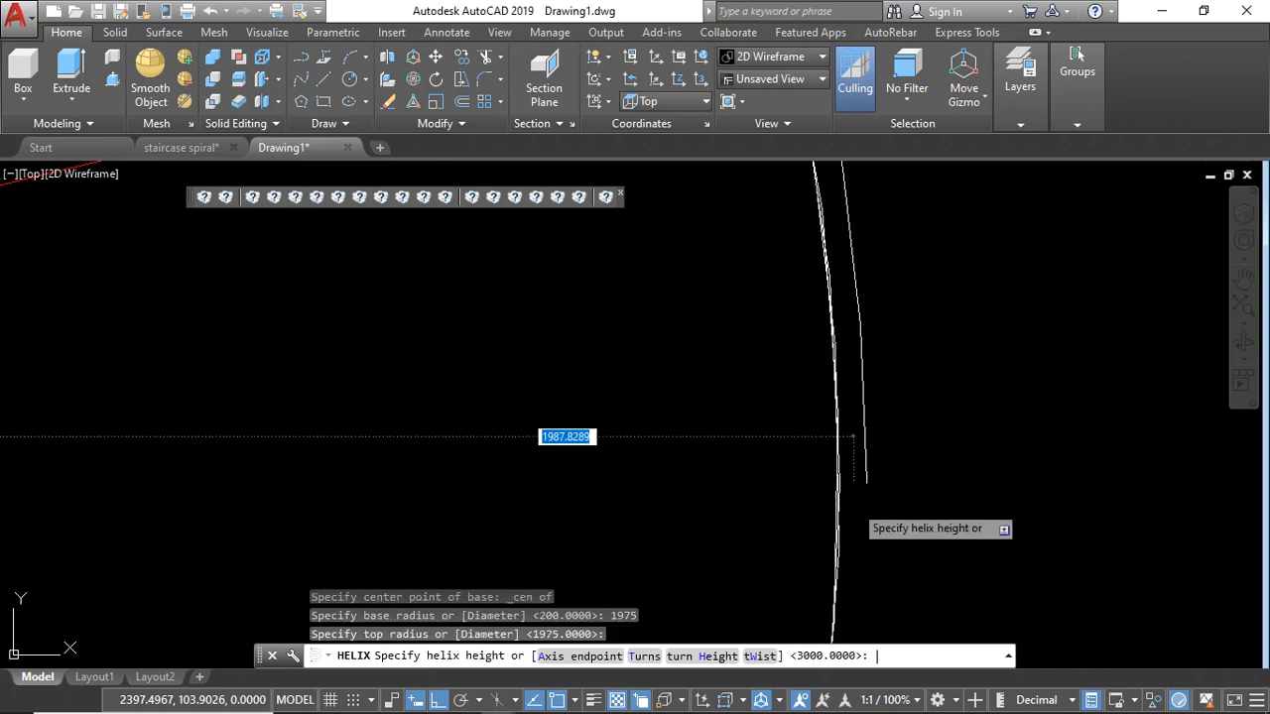
{"action": "key", "text": "Return"}
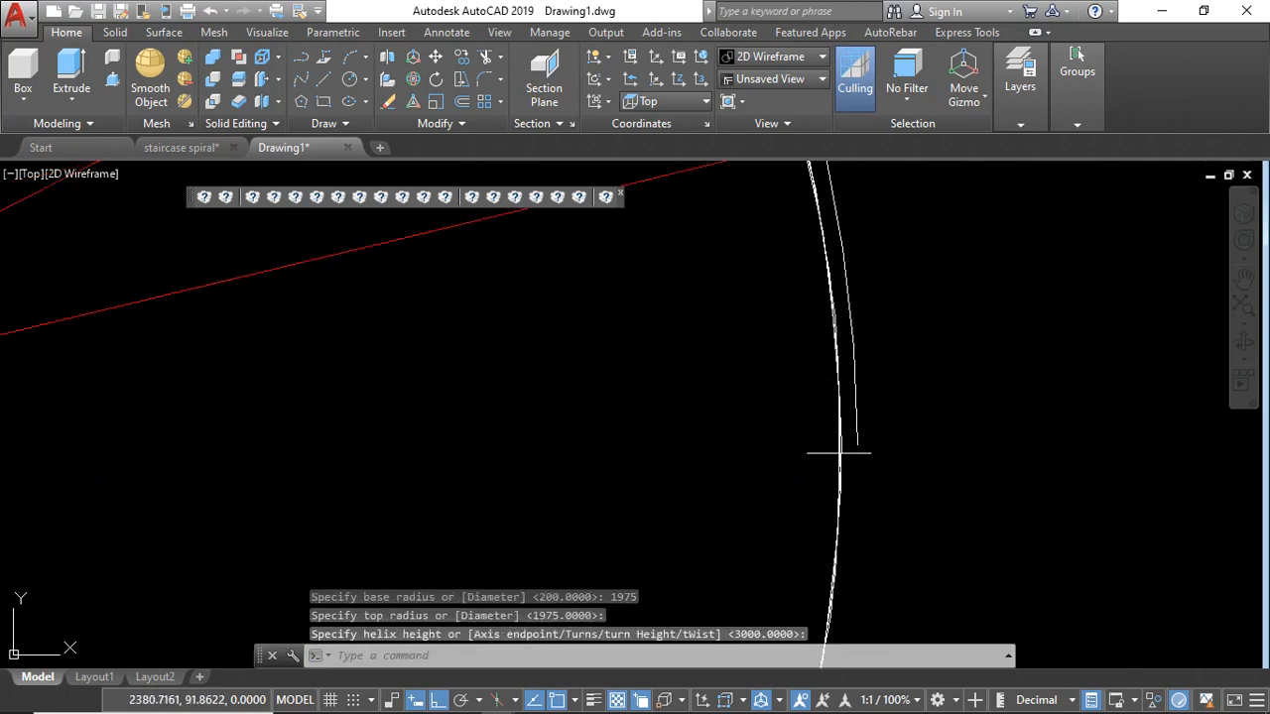
Step: Set the number of turns of the new 1975-radius helix to 0.75
{"action": "left_click", "coordinate": [838, 452]}
{"action": "left_click", "coordinate": [1112, 310]}
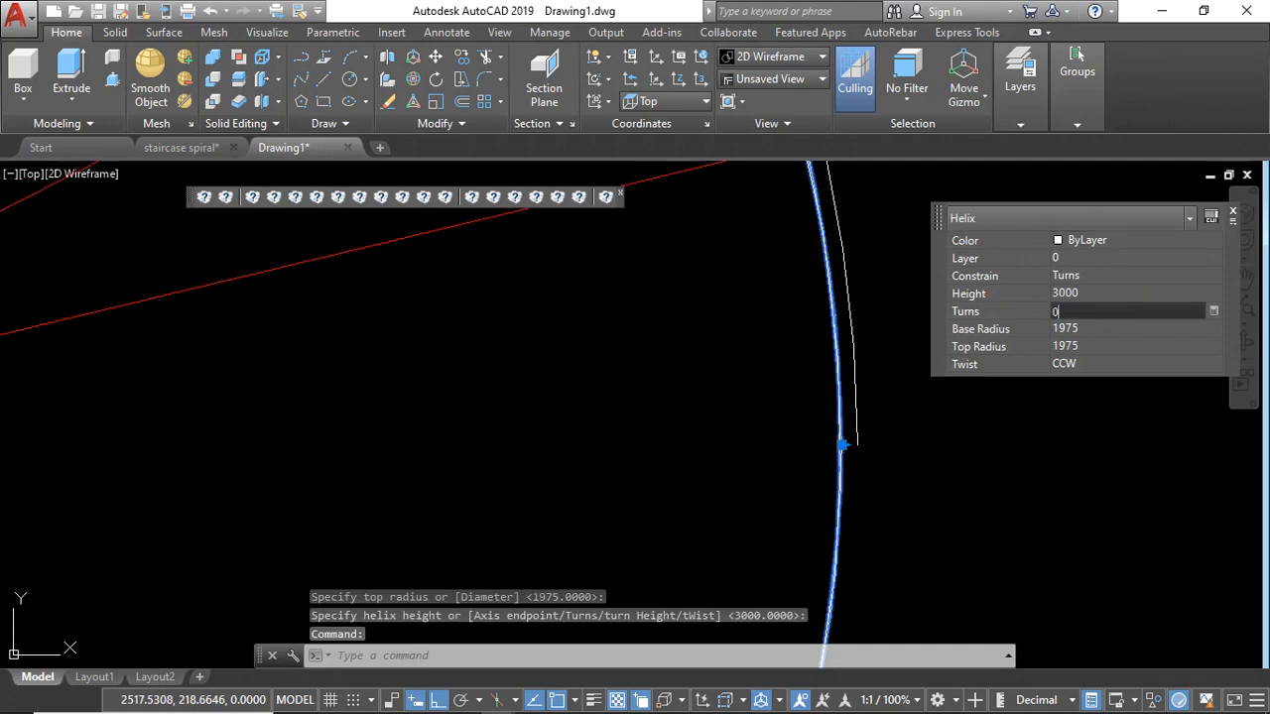
{"action": "type", "text": "0.75"}
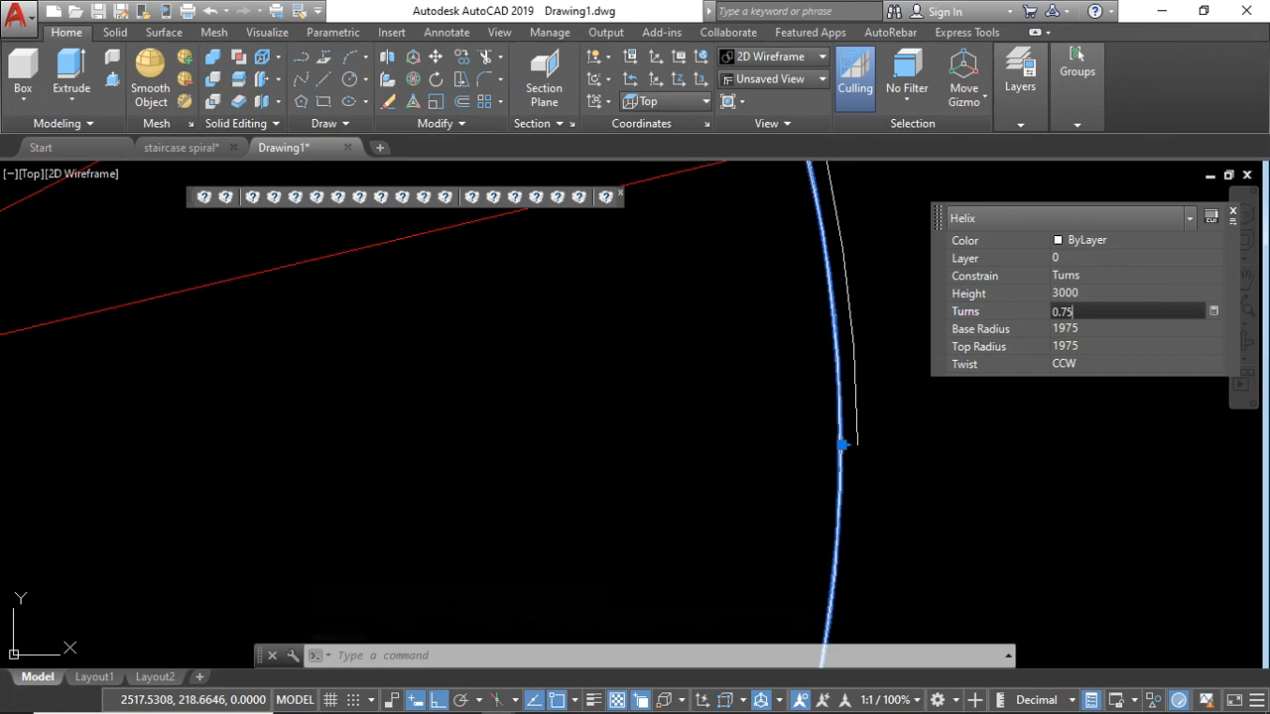
{"action": "key", "text": "Tab"}
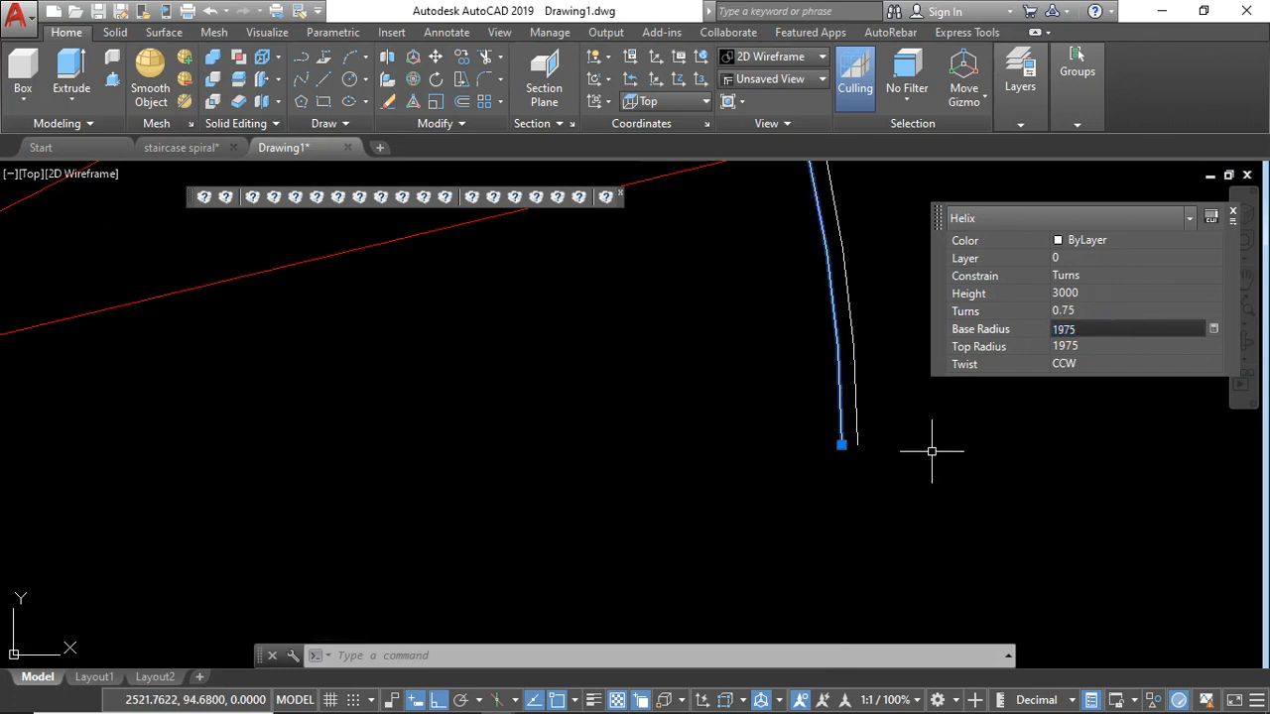
{"action": "key", "text": "Escape"}
{"action": "left_click", "coordinate": [1243, 339]}
{"action": "left_click_drag", "start_coordinate": [847, 482], "coordinate": [731, 433]}
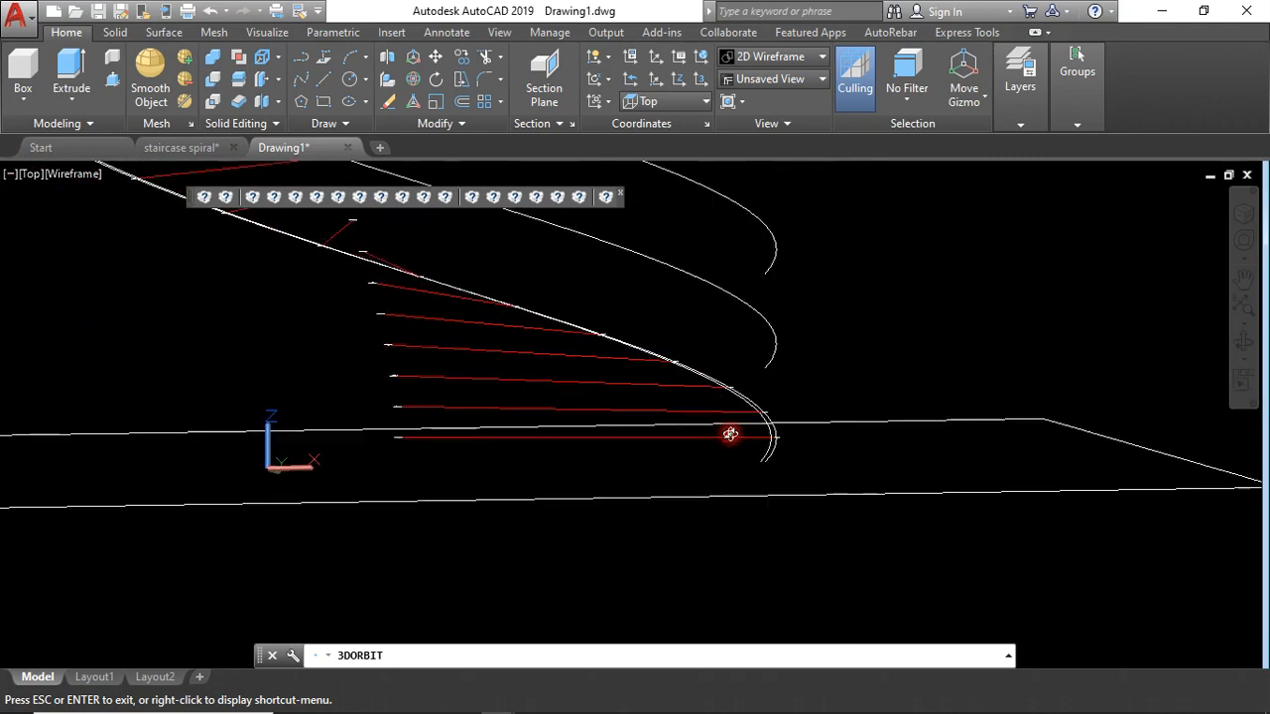
Step: Leave the orbit and switch the drawing to the NE Isometric view
{"action": "key", "text": "Escape"}
{"action": "left_click", "coordinate": [45, 174]}
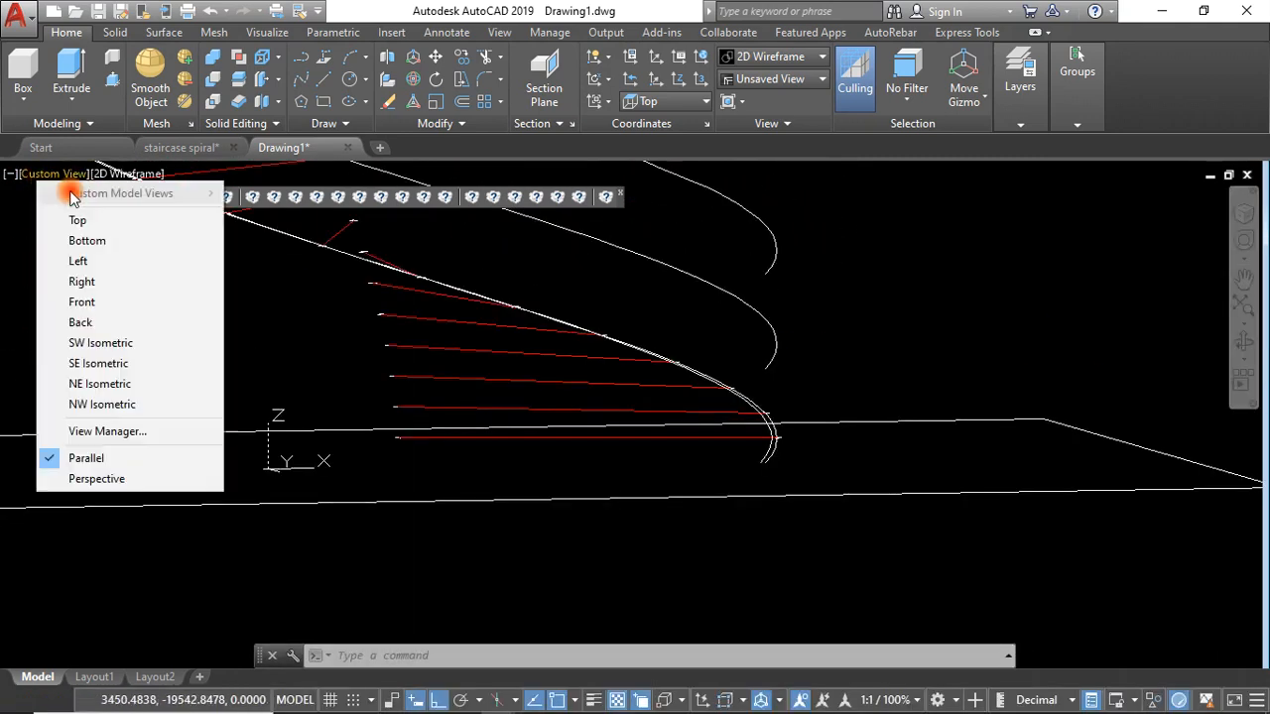
{"action": "left_click", "coordinate": [78, 220]}
{"action": "left_click", "coordinate": [57, 174]}
{"action": "left_click", "coordinate": [32, 174]}
{"action": "left_click", "coordinate": [32, 174]}
{"action": "left_click", "coordinate": [101, 343]}
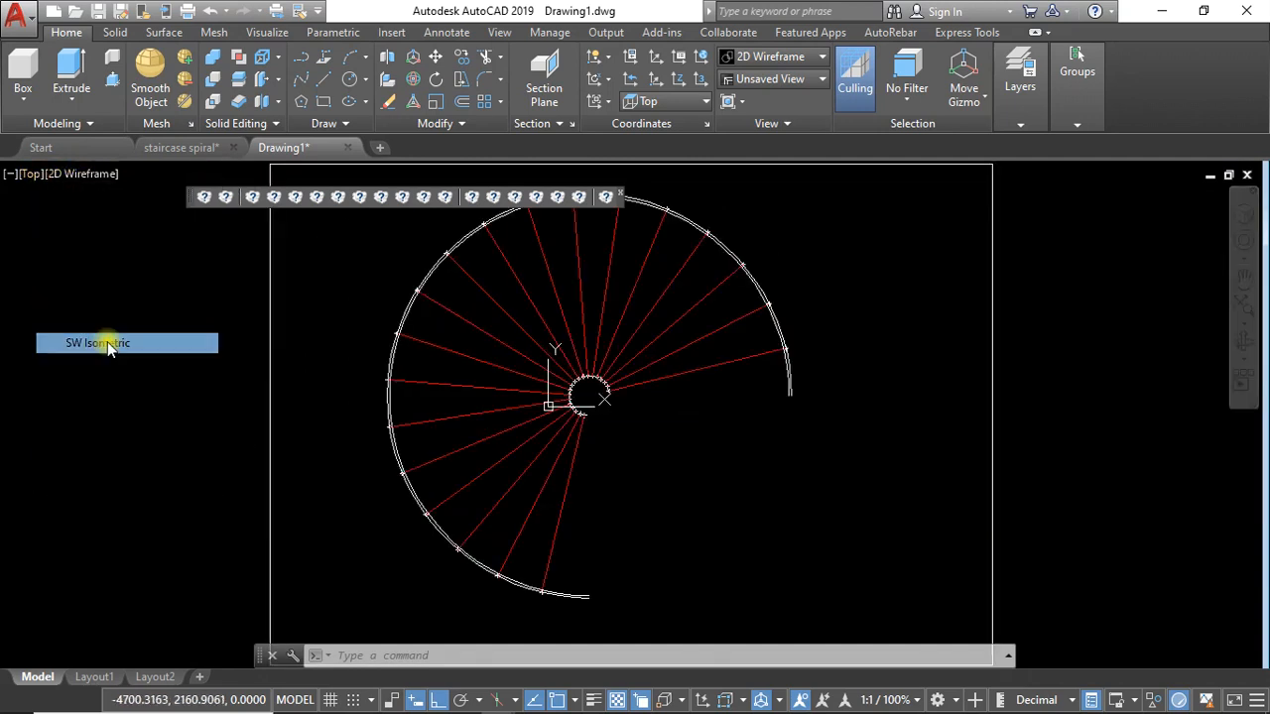
{"action": "left_click", "coordinate": [50, 174]}
{"action": "left_click", "coordinate": [115, 384]}
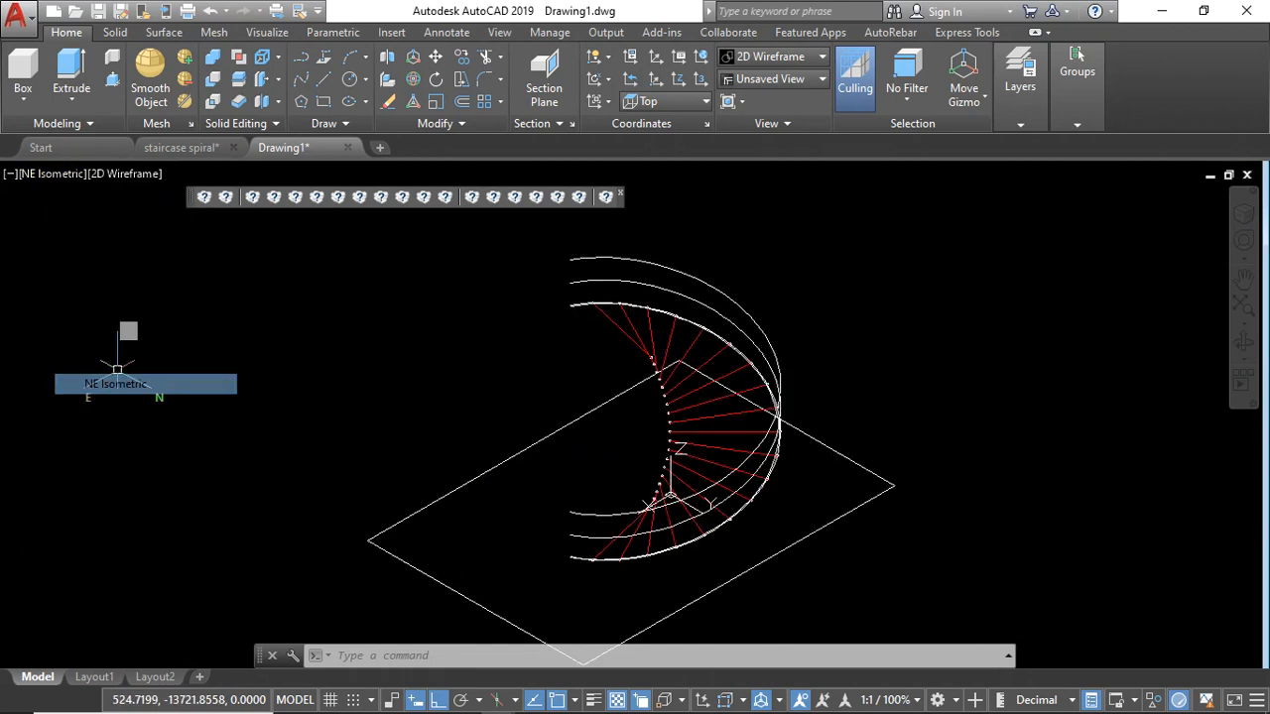
Step: Move the 1975-radius helix 150 straight up along the Z axis
{"action": "middle_click_drag", "start_coordinate": [596, 575], "coordinate": [652, 411], "text": "shift"}
{"action": "left_click", "coordinate": [652, 411]}
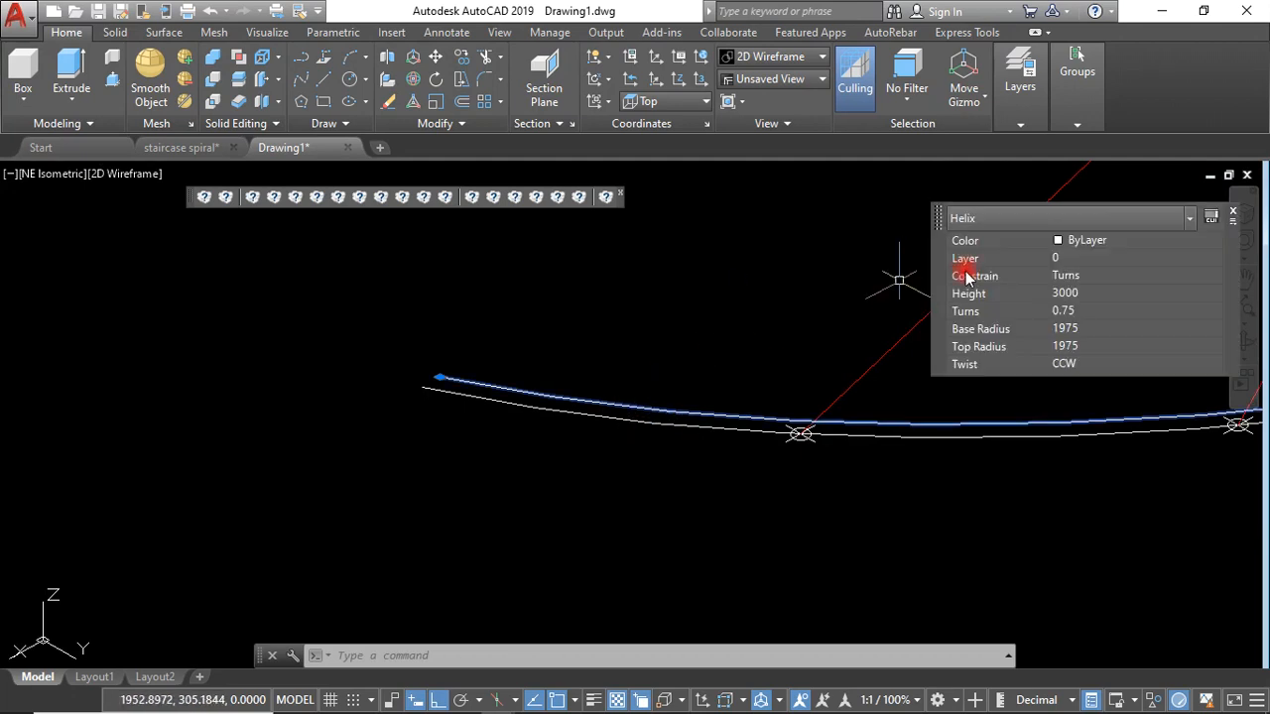
{"action": "scroll", "coordinate": [558, 461], "scroll_direction": "down", "scroll_amount": 7}
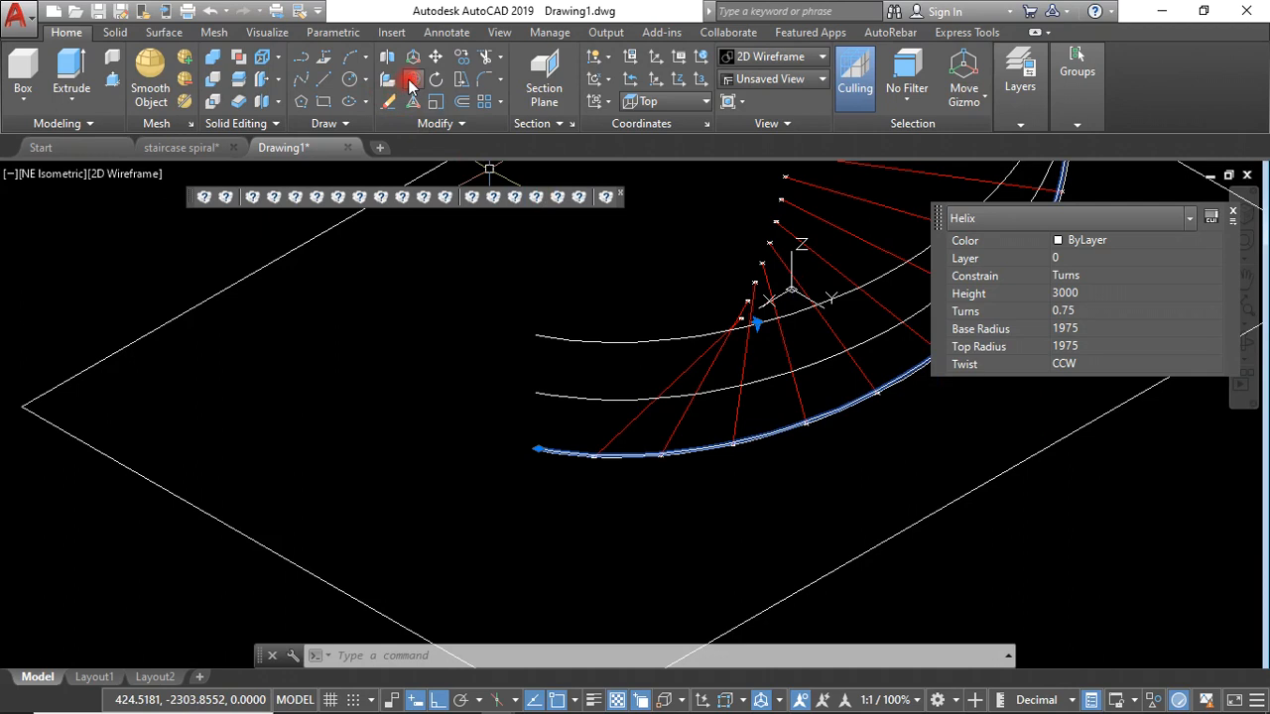
{"action": "left_click", "coordinate": [436, 57]}
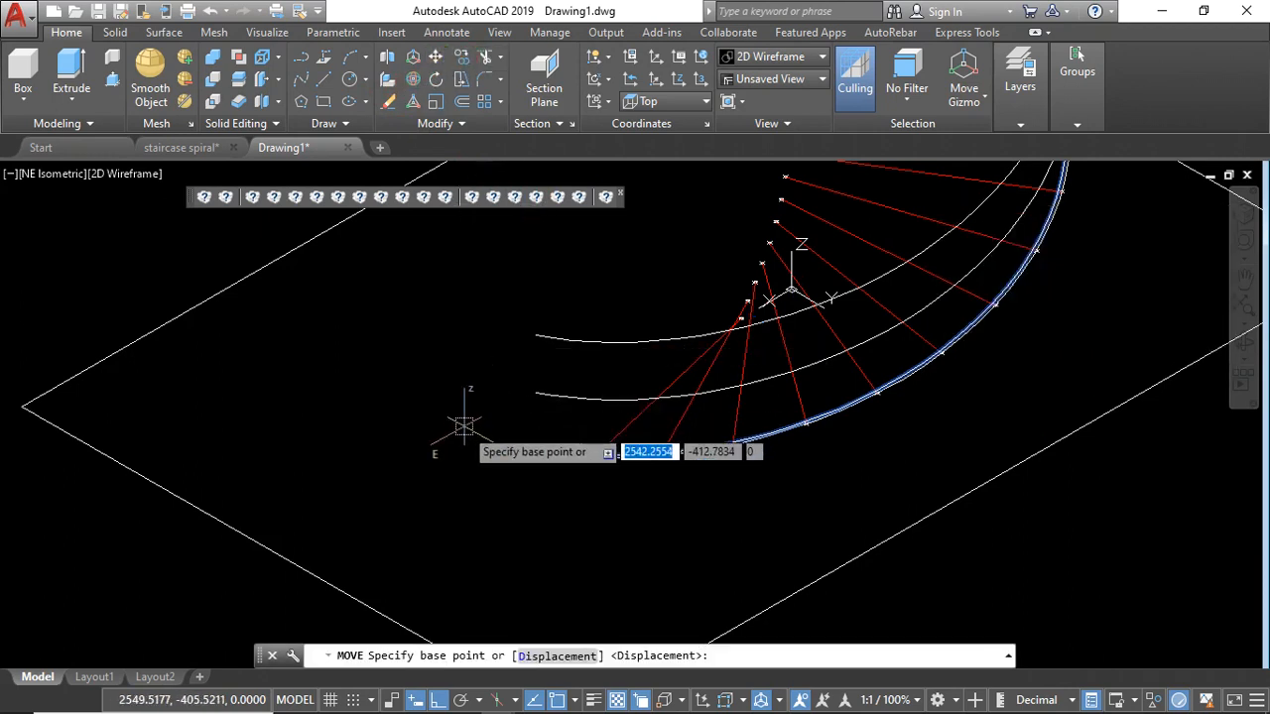
{"action": "scroll", "coordinate": [498, 458], "scroll_direction": "up", "scroll_amount": 2}
{"action": "left_click", "coordinate": [504, 445]}
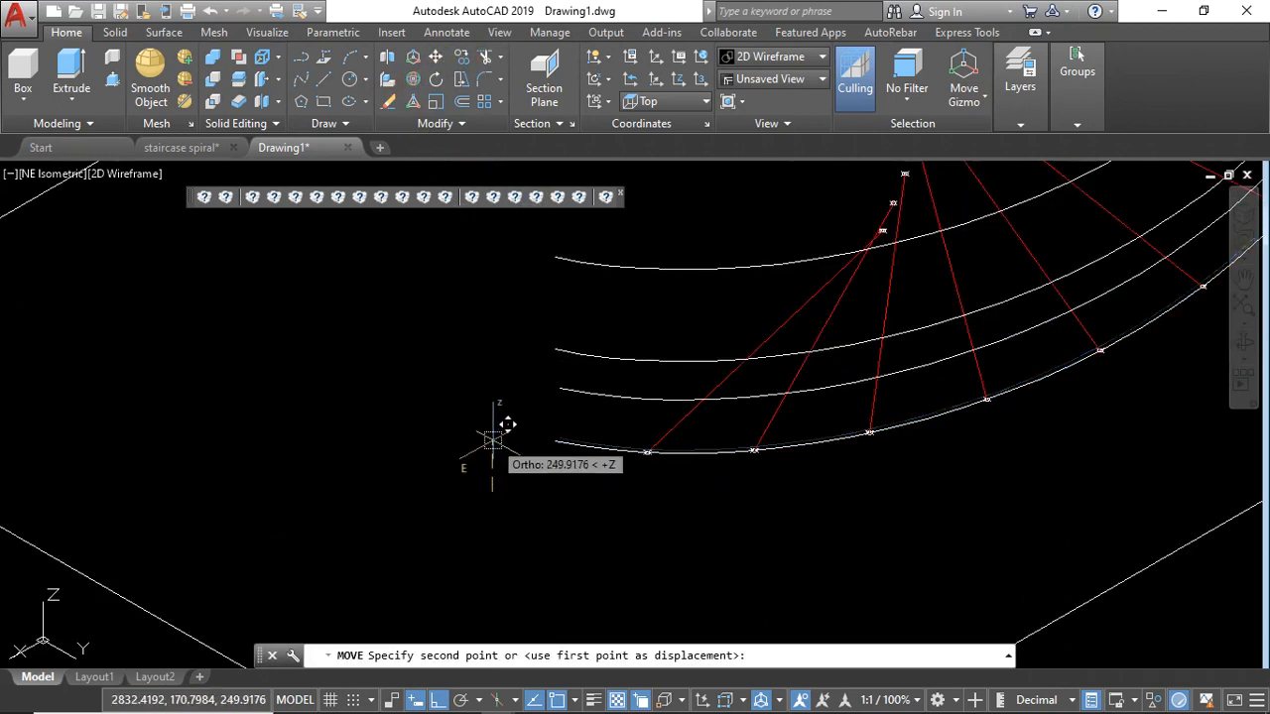
{"action": "type", "text": "150"}
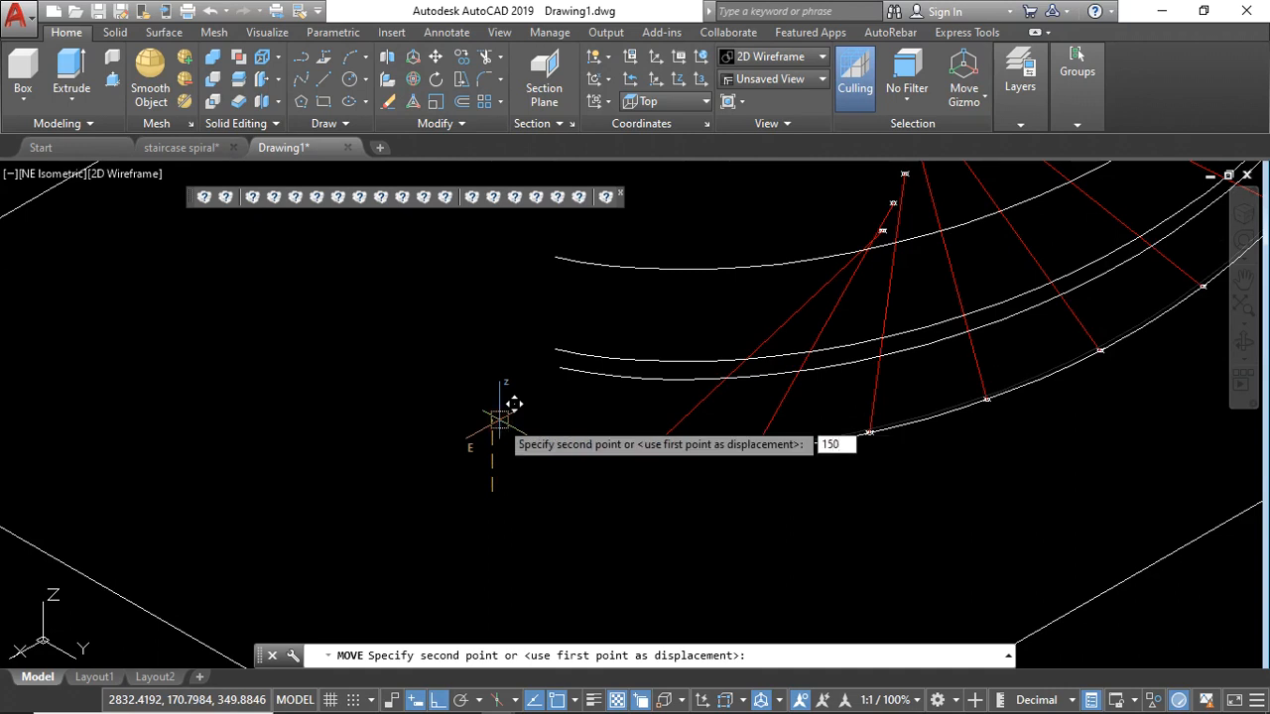
{"action": "key", "text": "Return"}
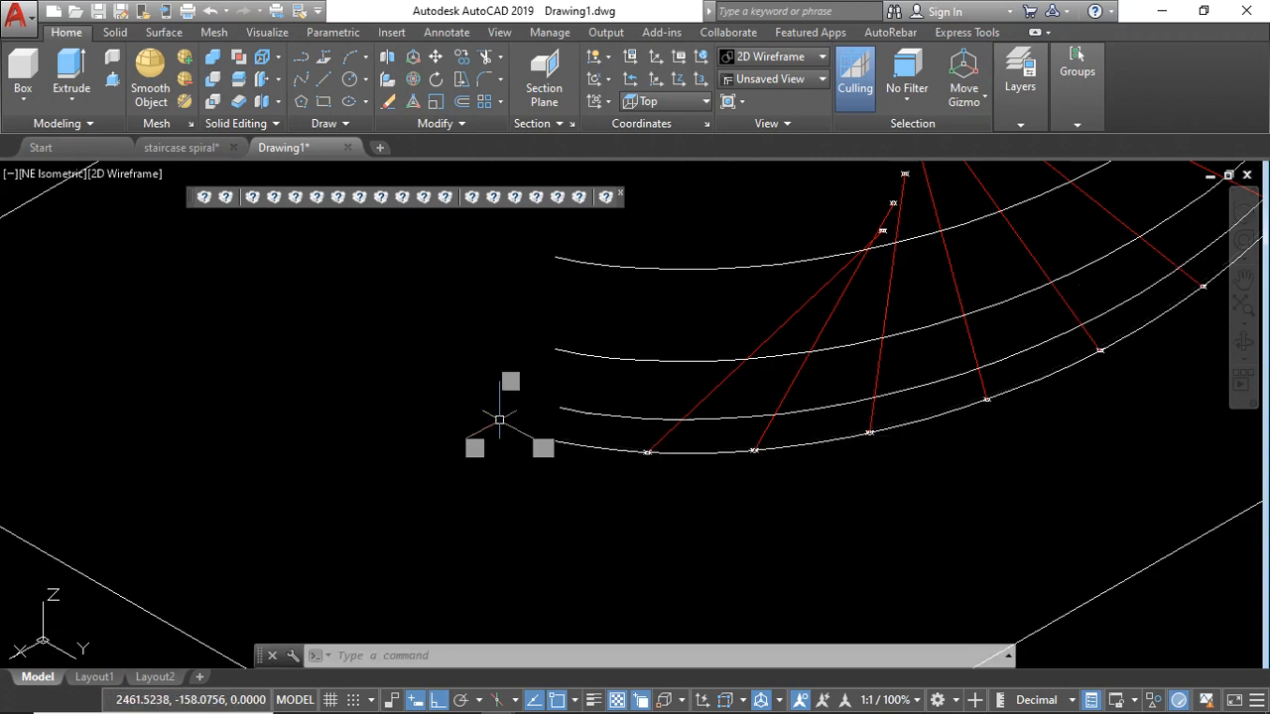
Step: Draw a circle of radius 20 in the empty area beside the lower ends of the helices
{"action": "scroll", "coordinate": [496, 422], "scroll_direction": "down", "scroll_amount": 4}
{"action": "scroll", "coordinate": [581, 445], "scroll_direction": "up", "scroll_amount": 4}
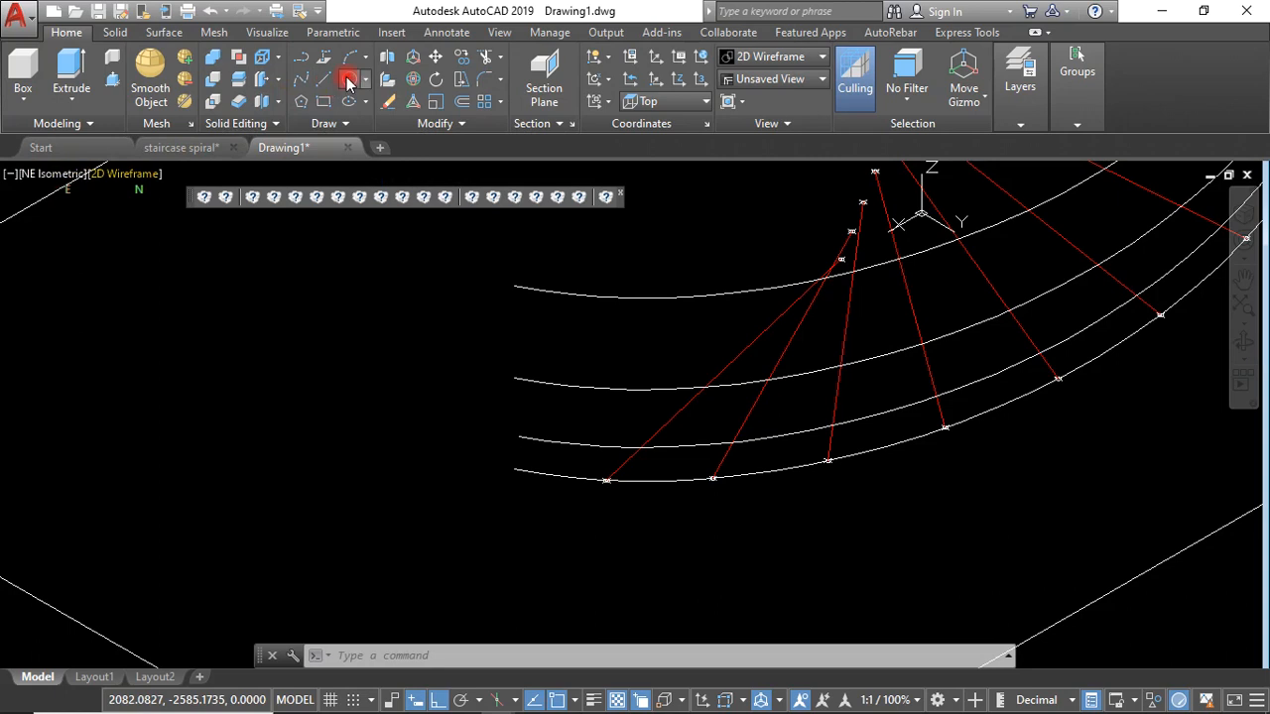
{"action": "left_click", "coordinate": [1243, 341]}
{"action": "left_click_drag", "start_coordinate": [604, 510], "coordinate": [745, 468]}
{"action": "left_click_drag", "start_coordinate": [1055, 483], "coordinate": [722, 448]}
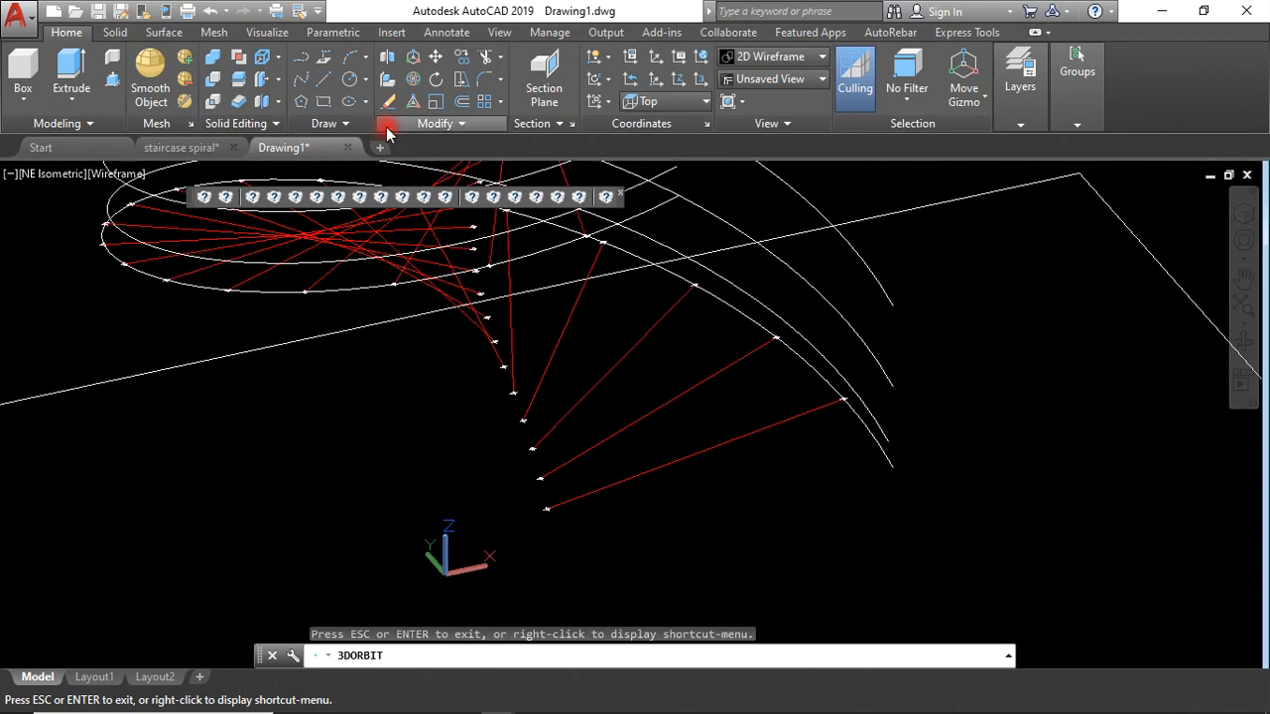
{"action": "key", "text": "Escape"}
{"action": "left_click", "coordinate": [349, 79]}
{"action": "scroll", "coordinate": [926, 438], "scroll_direction": "up", "scroll_amount": 3}
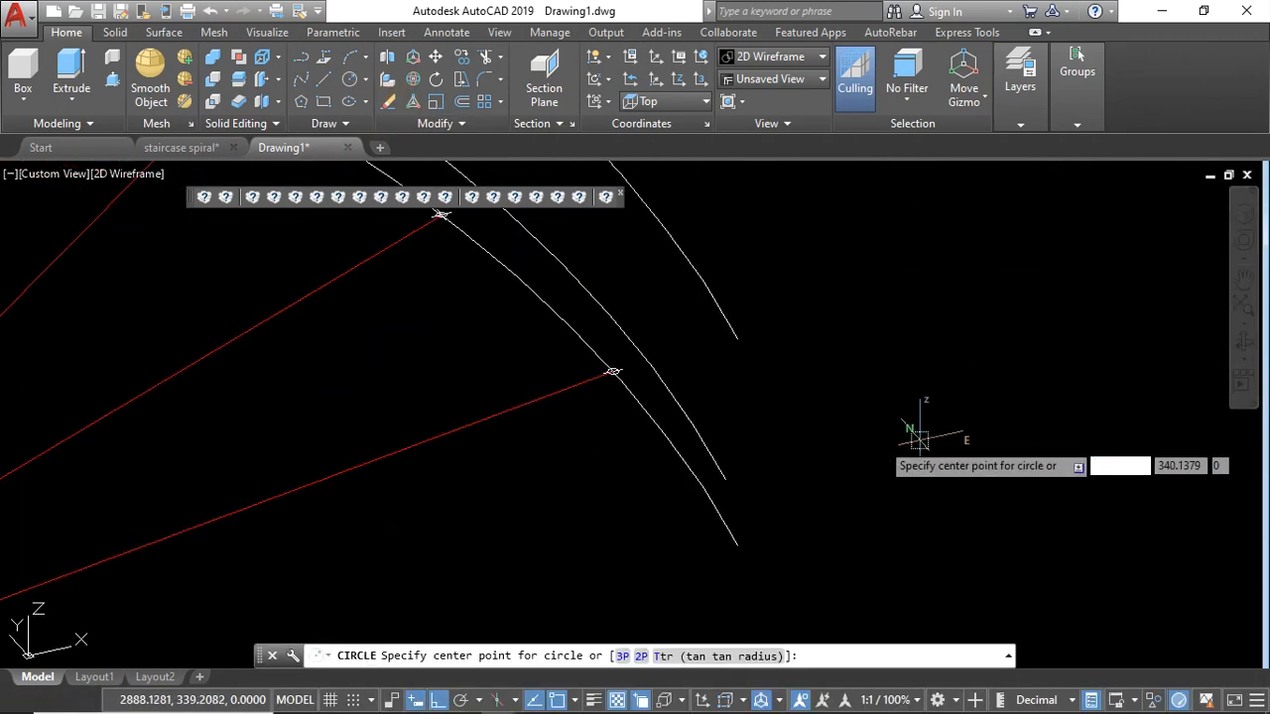
{"action": "left_click", "coordinate": [851, 433]}
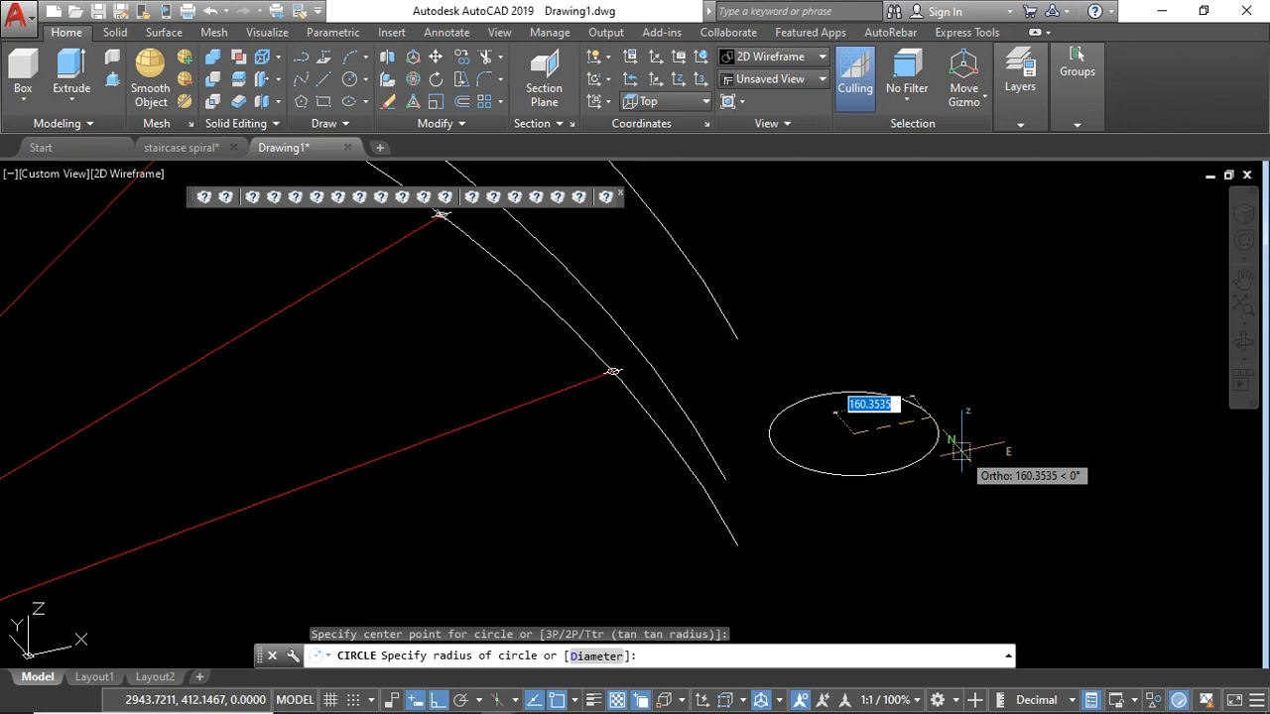
{"action": "type", "text": "3"}
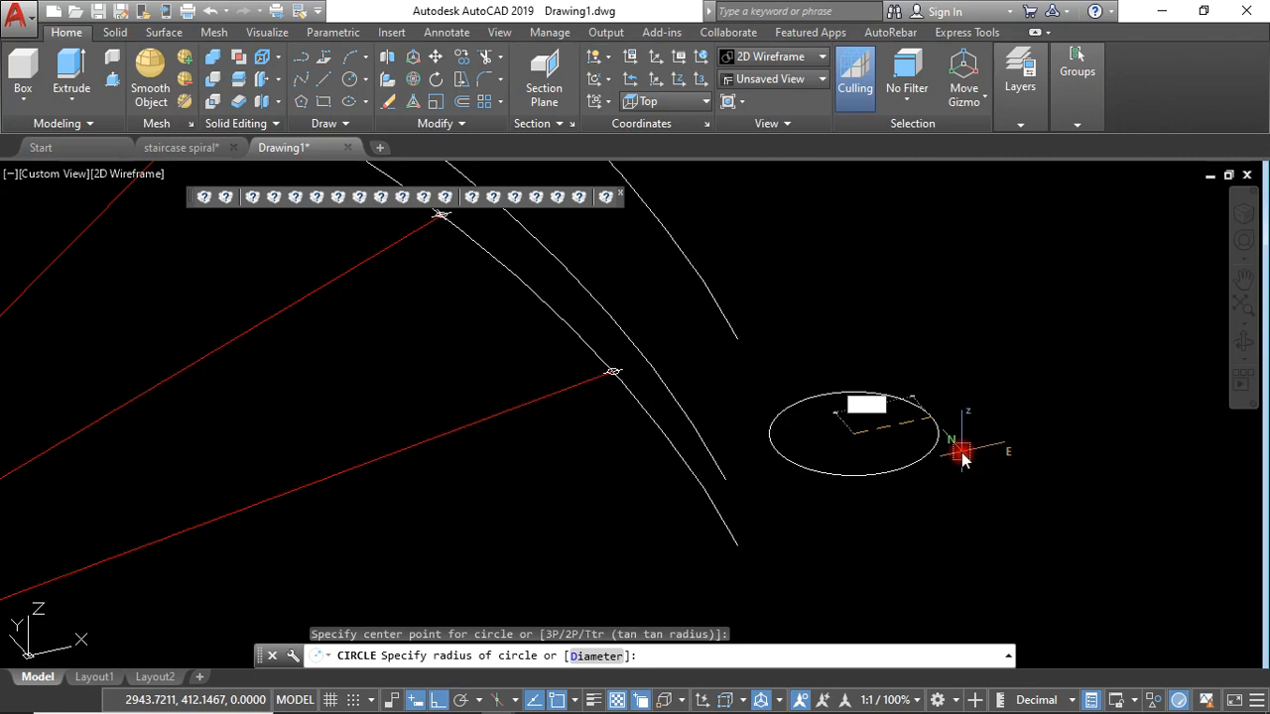
{"action": "type", "text": "20"}
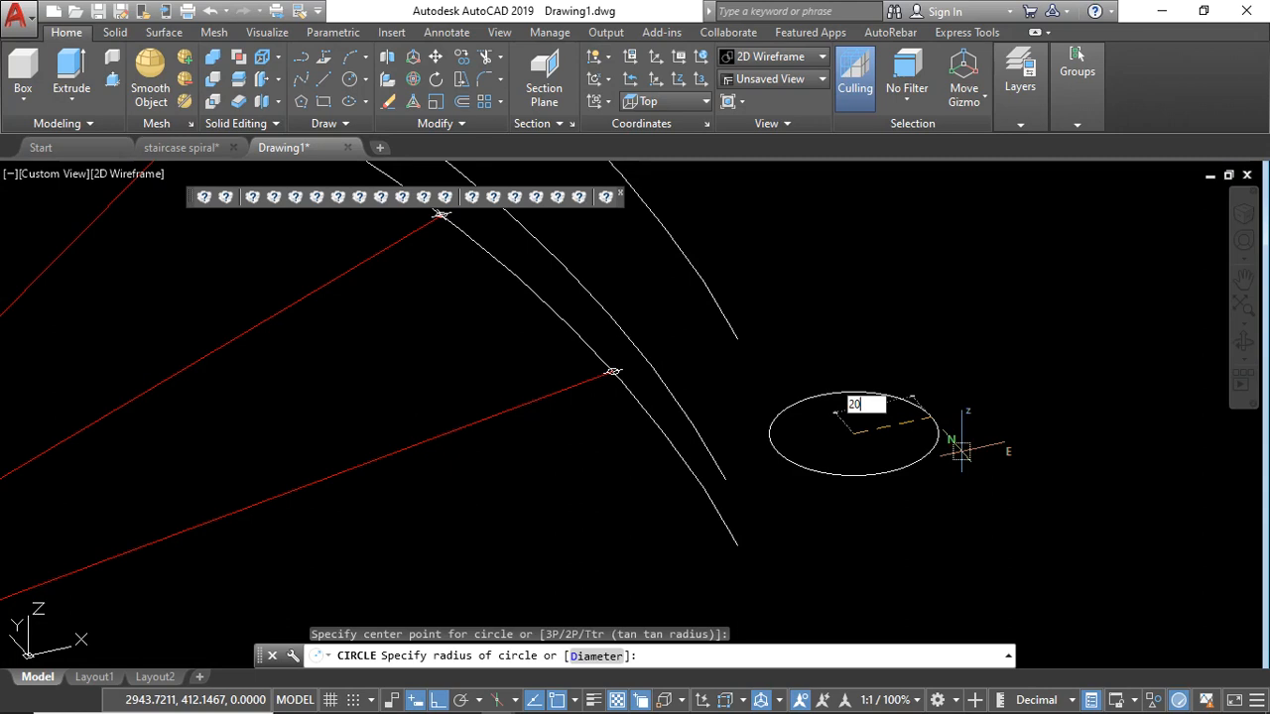
{"action": "key", "text": "Return"}
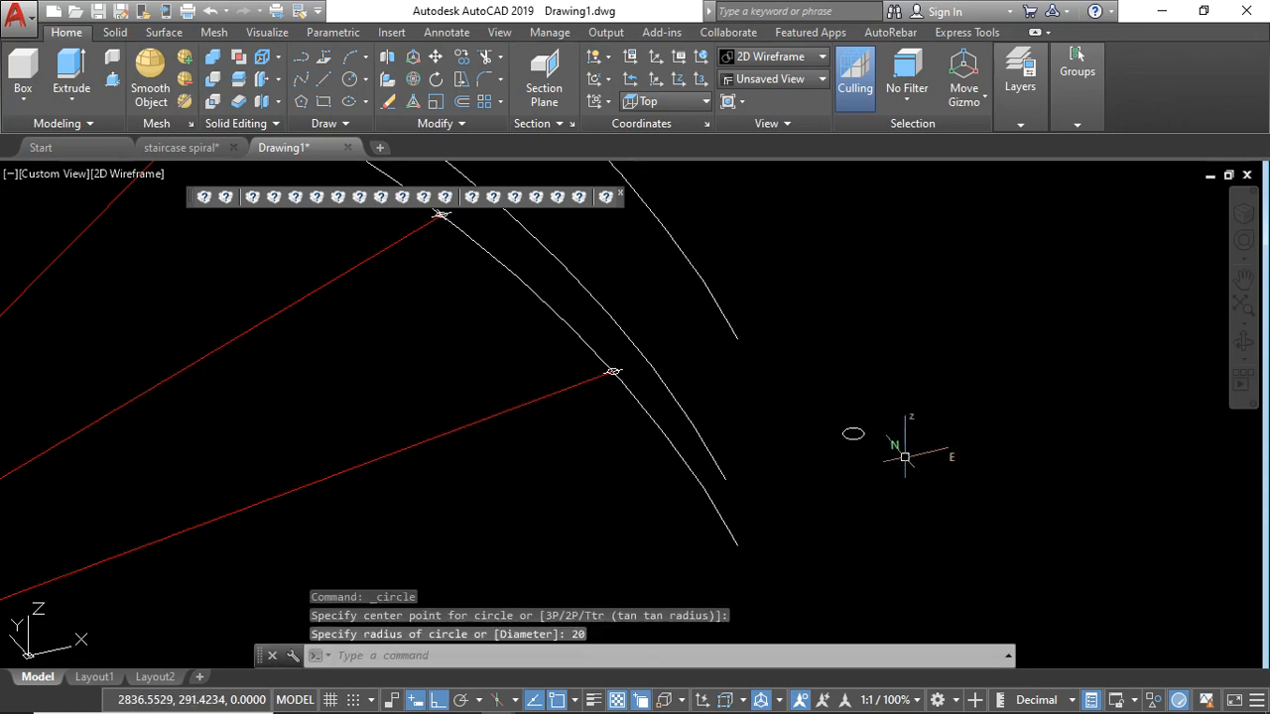
Step: Draw a second circle of radius 30 near the 20-radius circle
{"action": "key", "text": "Return"}
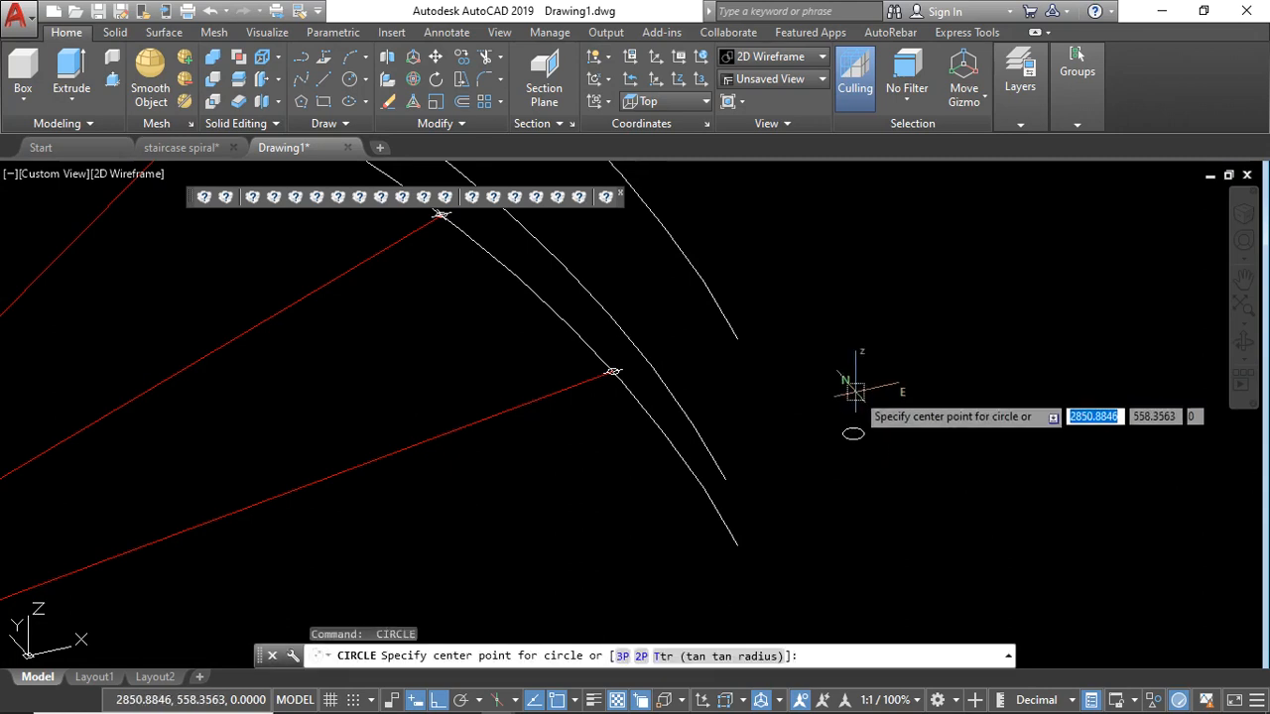
{"action": "left_click", "coordinate": [855, 392]}
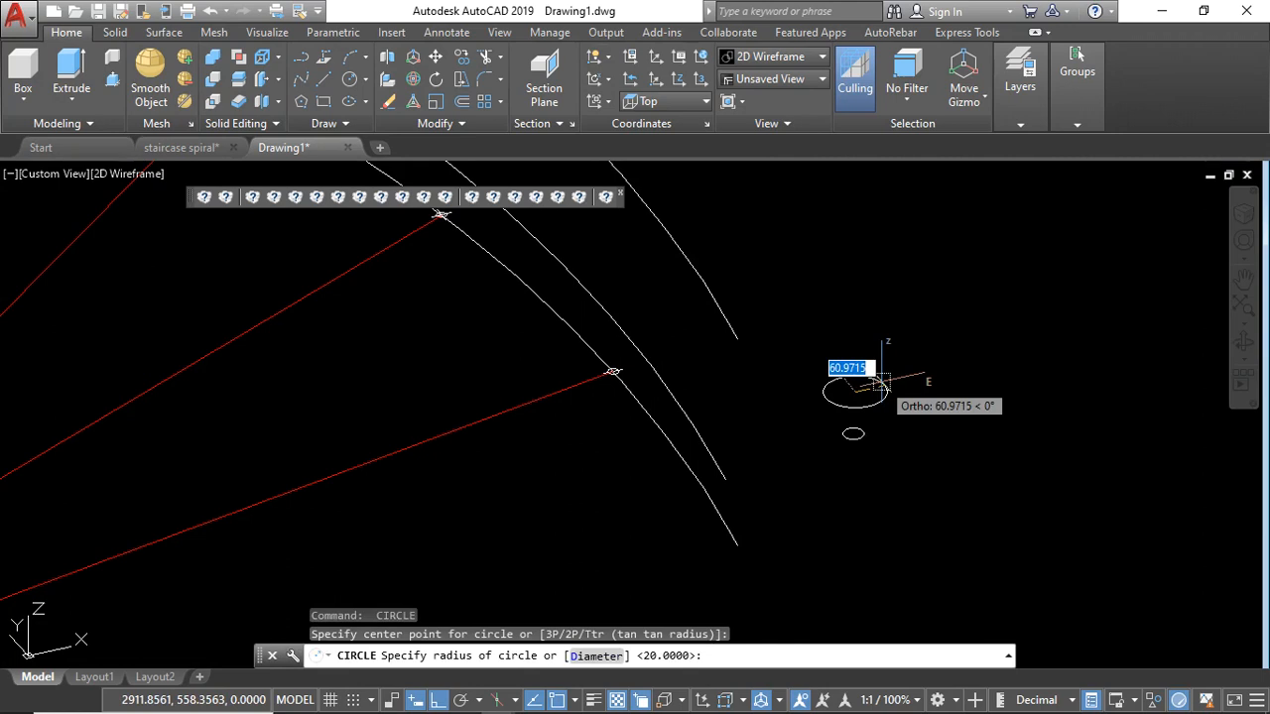
{"action": "type", "text": "30"}
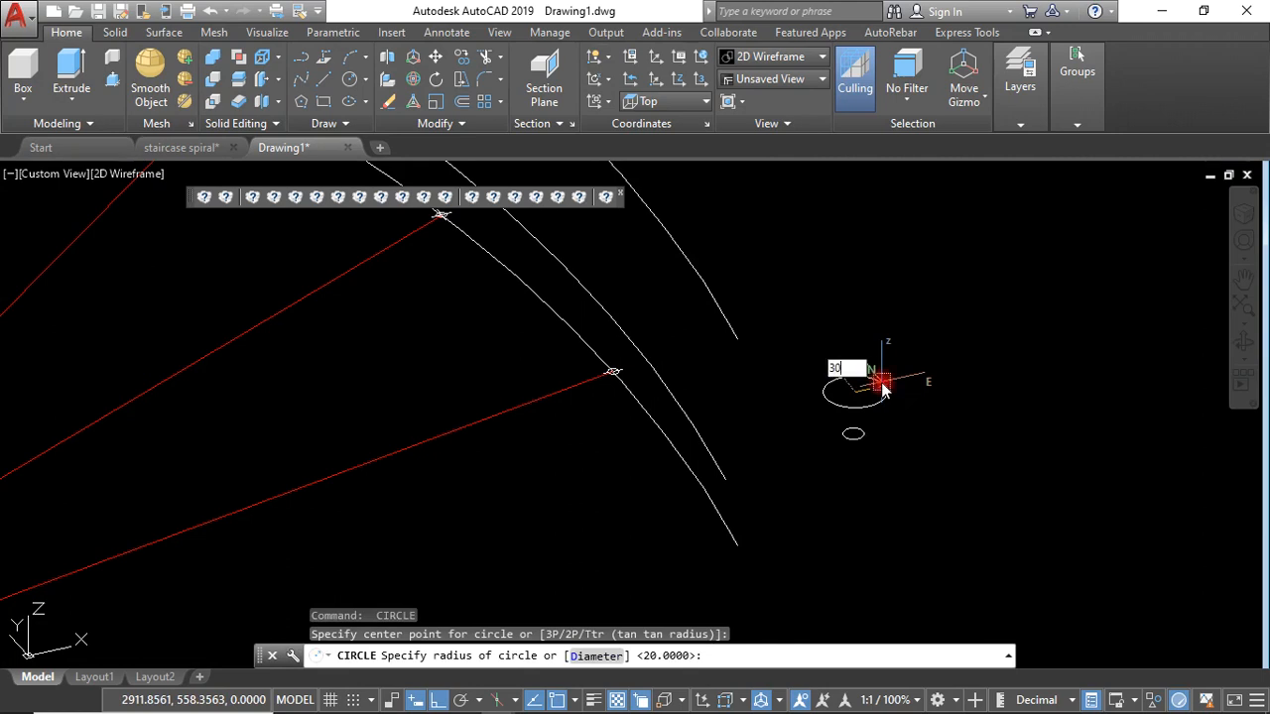
{"action": "key", "text": "Return"}
Step: Copy the 20-radius circle once, placing the duplicate on the side away from the 30-radius circle
{"action": "left_click", "coordinate": [870, 434]}
{"action": "left_click", "coordinate": [834, 439]}
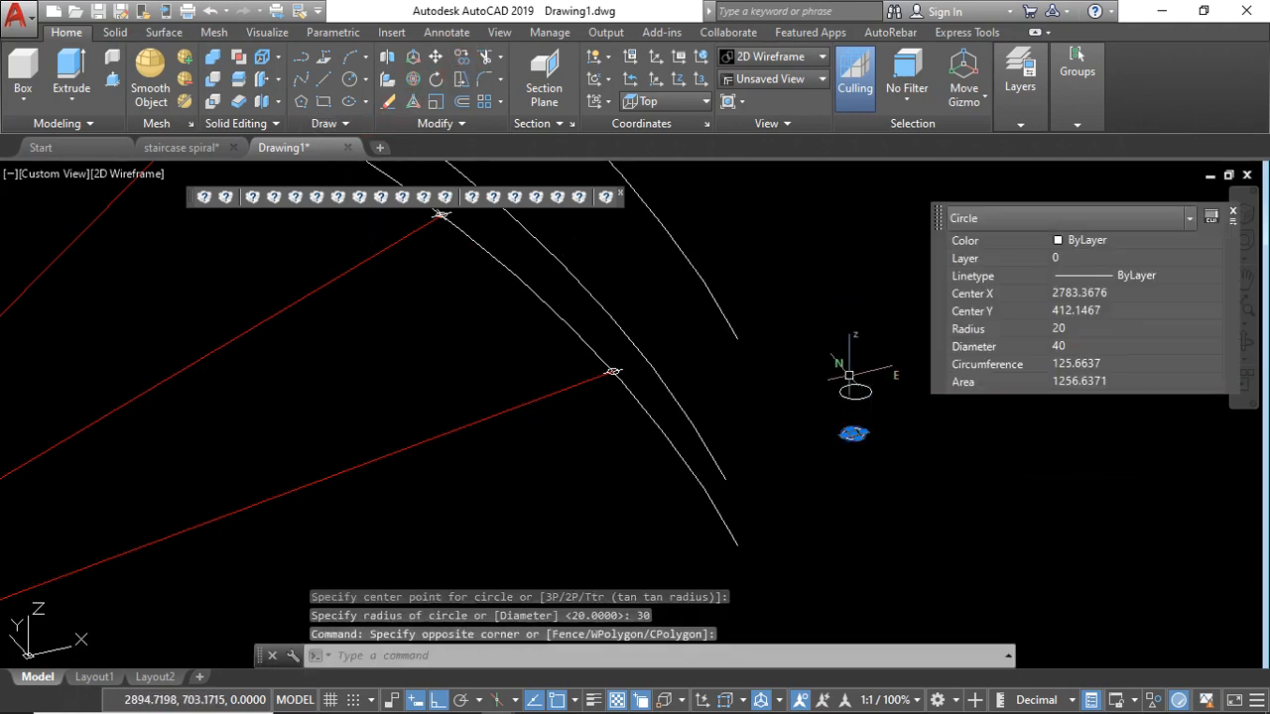
{"action": "left_click", "coordinate": [488, 84]}
{"action": "left_click", "coordinate": [930, 402]}
{"action": "left_click", "coordinate": [930, 453]}
{"action": "key", "text": "Escape"}
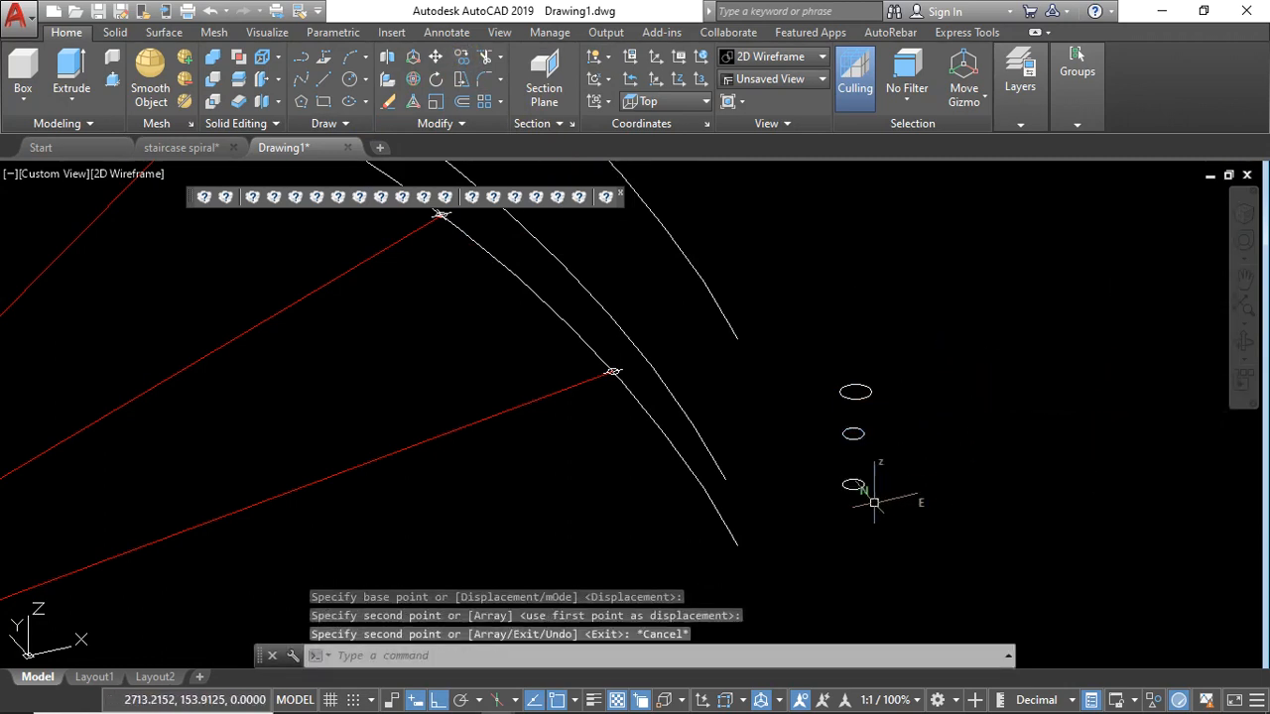
Step: Sweep the copied 20-radius circle as a solid along the guide helix just below the topmost one
{"action": "scroll", "coordinate": [869, 542], "scroll_direction": "down", "scroll_amount": 3}
{"action": "scroll", "coordinate": [831, 521], "scroll_direction": "up", "scroll_amount": 4}
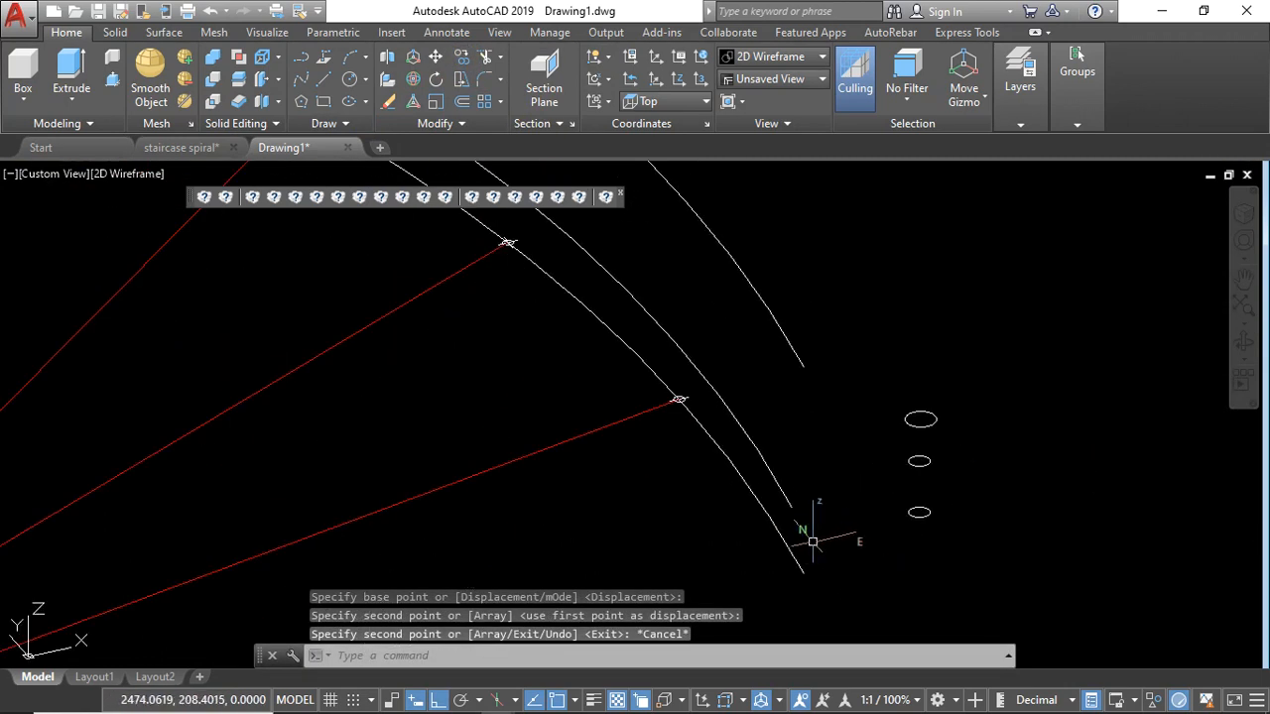
{"action": "scroll", "coordinate": [813, 542], "scroll_direction": "down", "scroll_amount": 2}
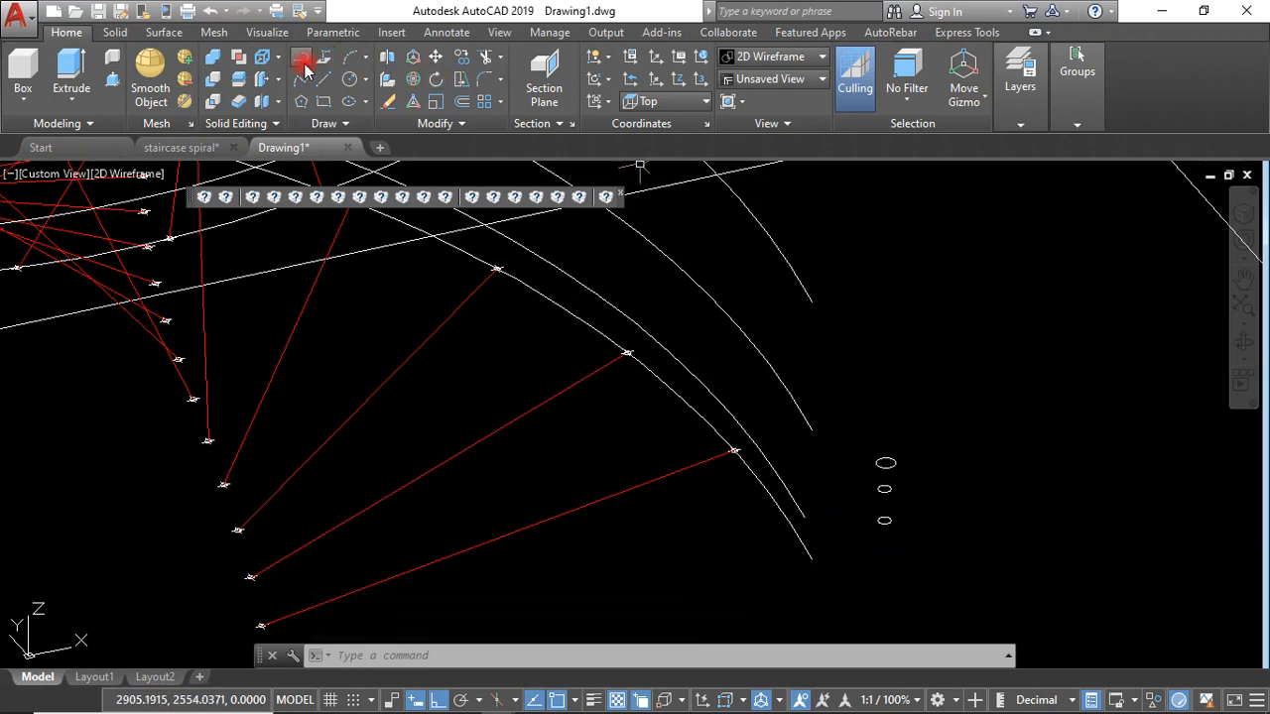
{"action": "left_click", "coordinate": [115, 32]}
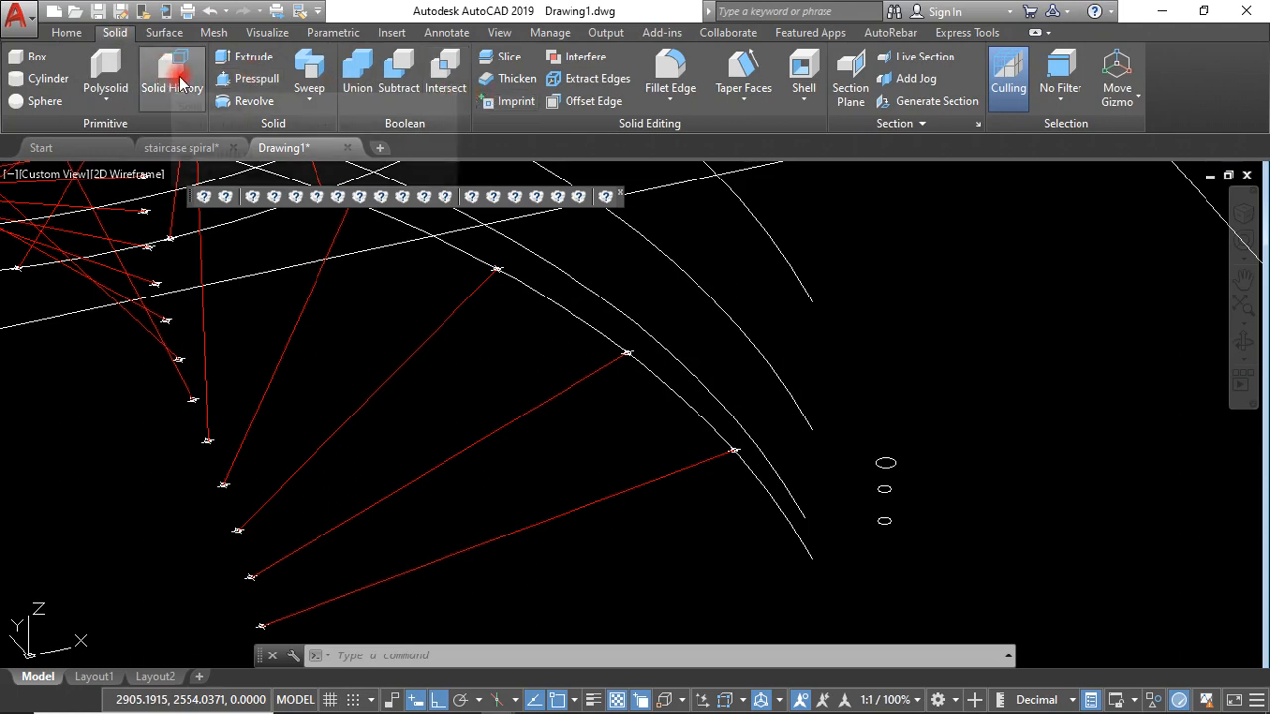
{"action": "left_click", "coordinate": [307, 103]}
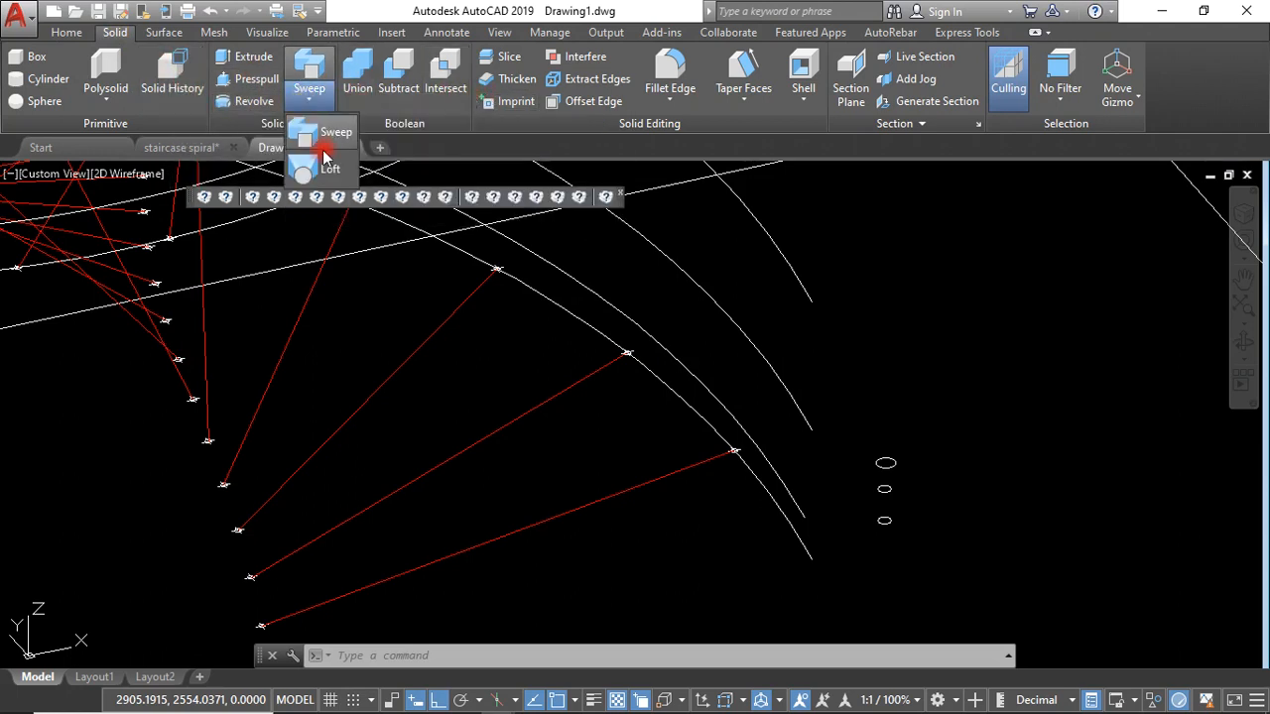
{"action": "left_click", "coordinate": [334, 137]}
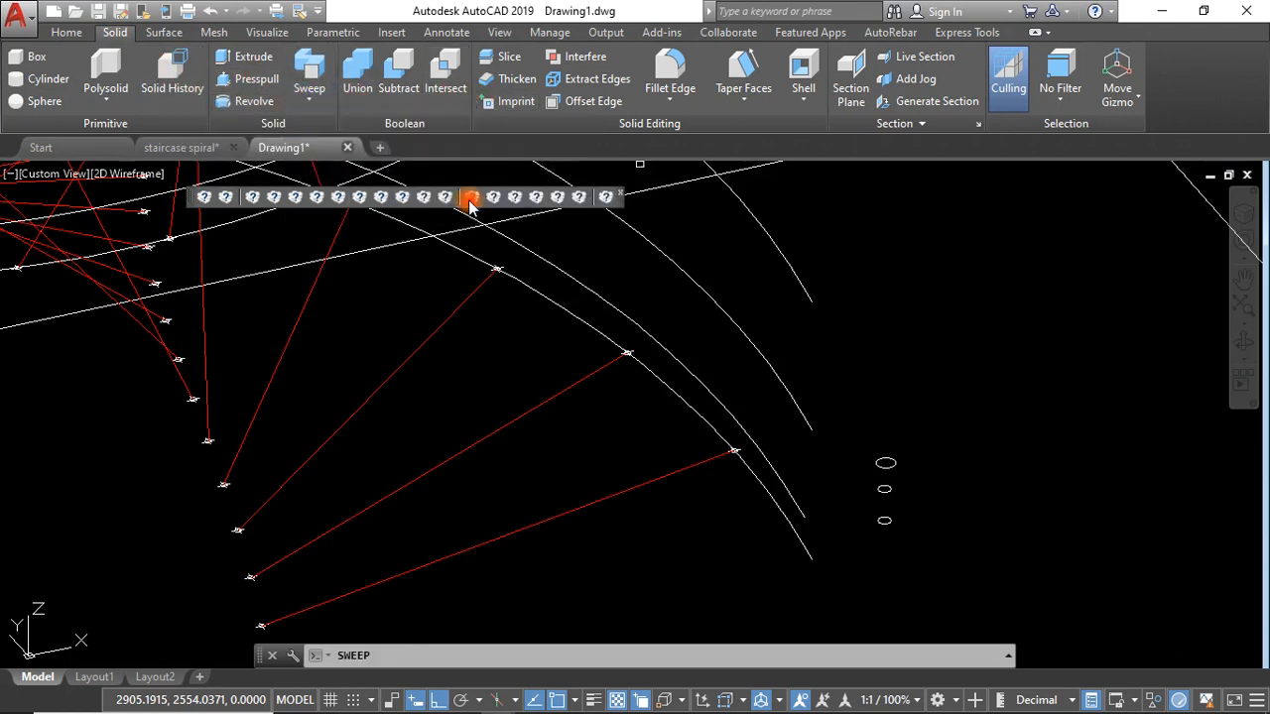
{"action": "left_click", "coordinate": [884, 519]}
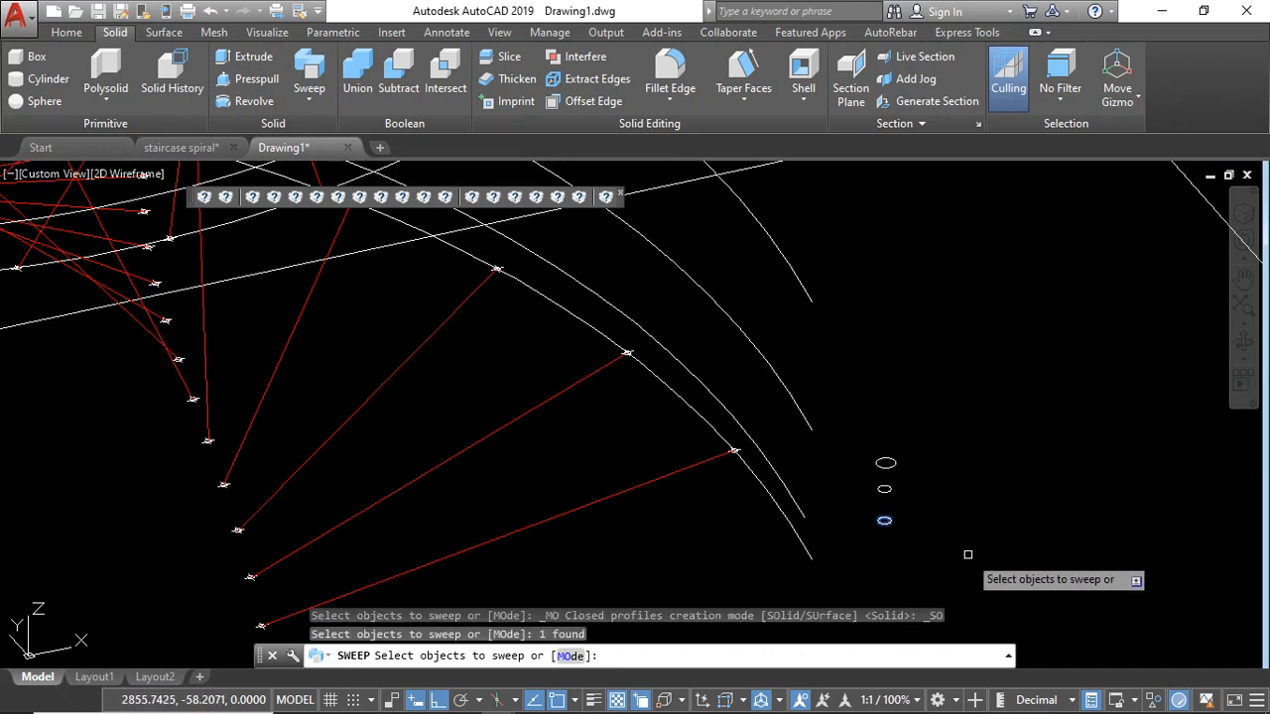
{"action": "key", "text": "Return"}
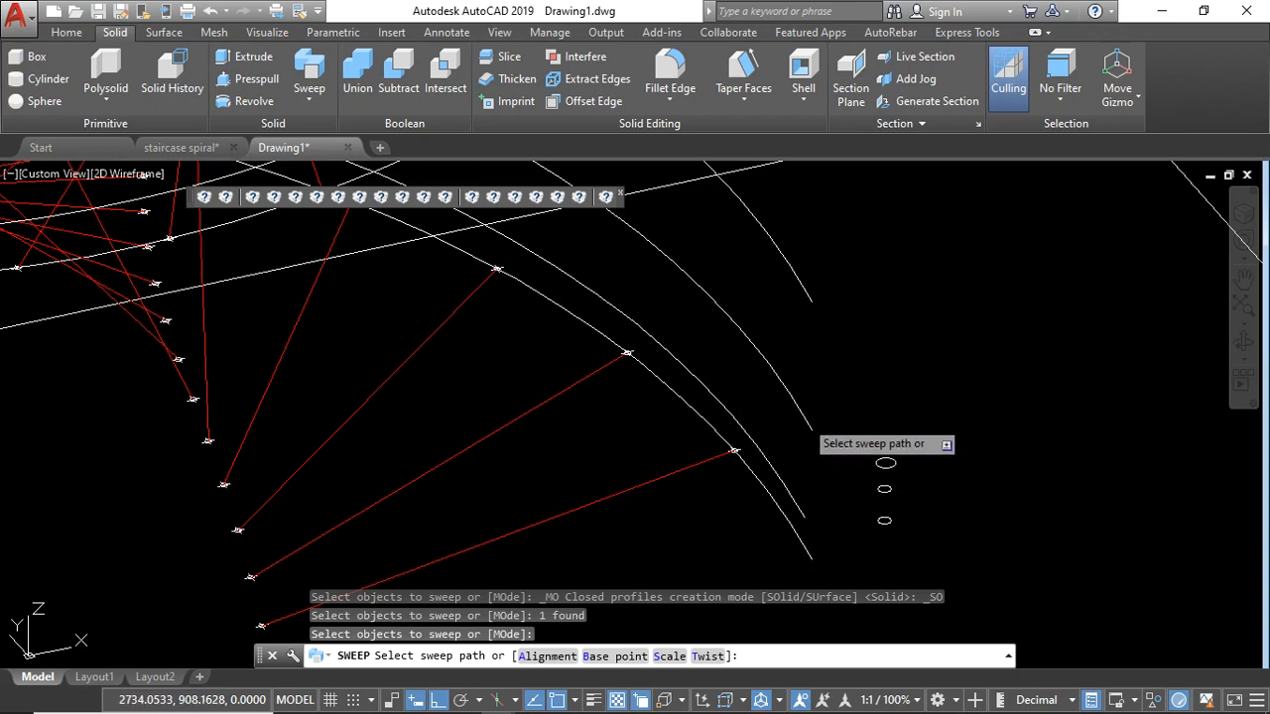
{"action": "left_click", "coordinate": [810, 429]}
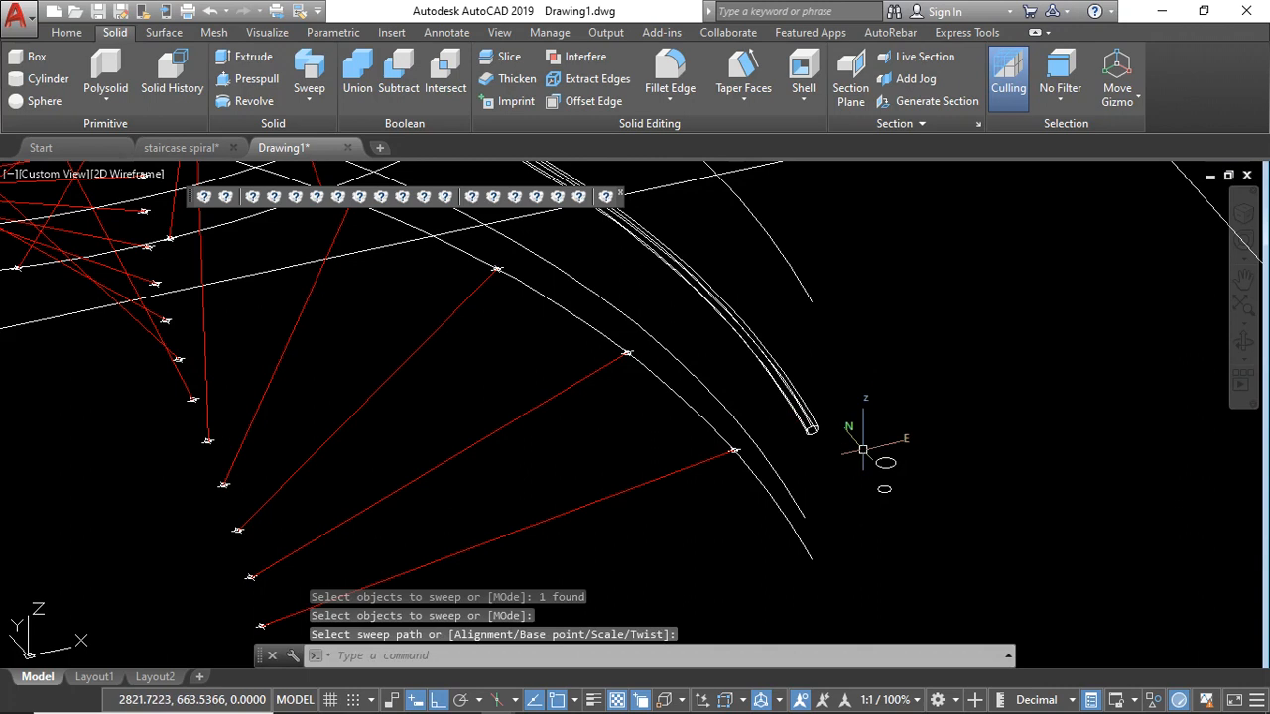
{"action": "scroll", "coordinate": [863, 449], "scroll_direction": "down", "scroll_amount": 5}
Step: Sweep the 30-radius circle along the topmost helix to form the handrail
{"action": "key", "text": "Return"}
{"action": "scroll", "coordinate": [879, 454], "scroll_direction": "up", "scroll_amount": 5}
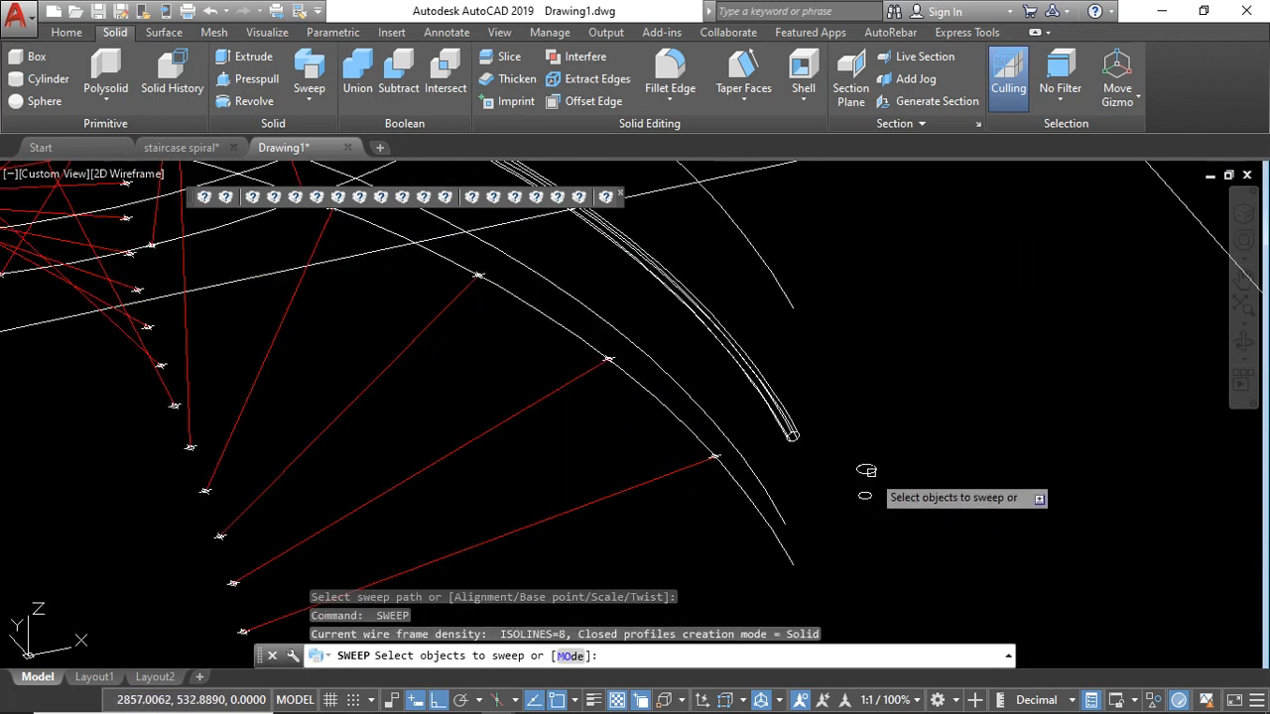
{"action": "left_click", "coordinate": [866, 470]}
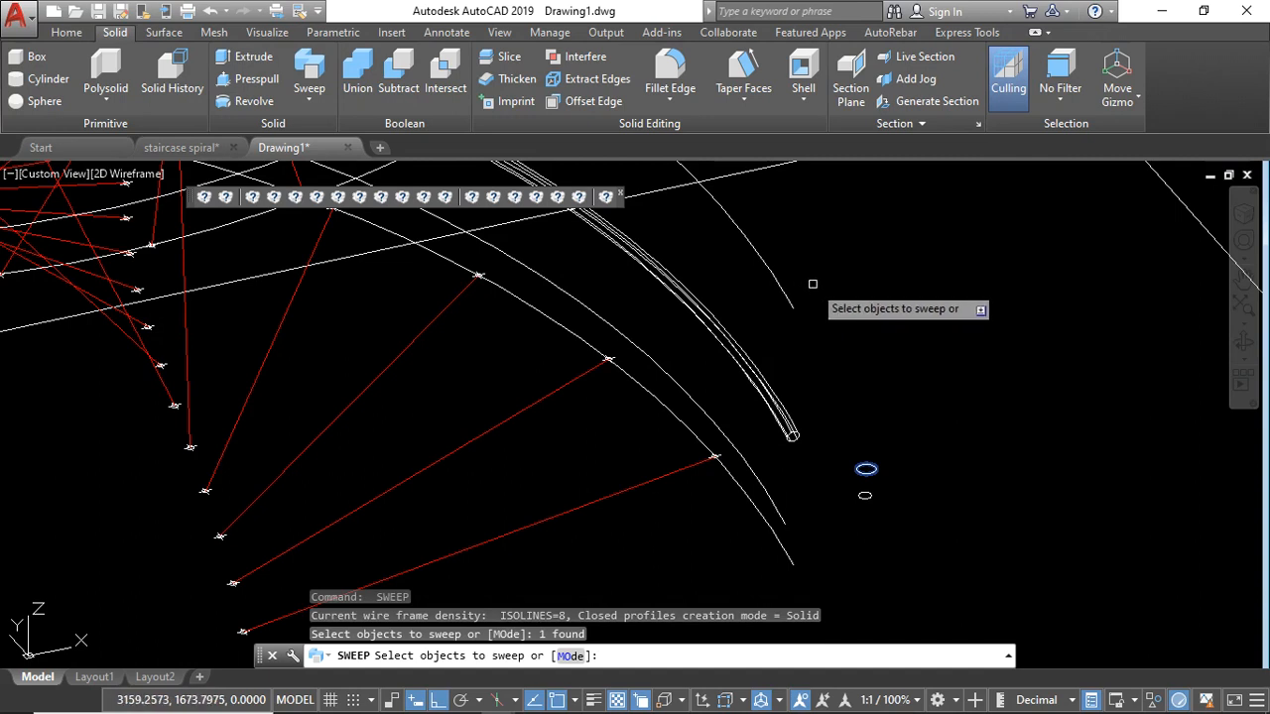
{"action": "key", "text": "Return"}
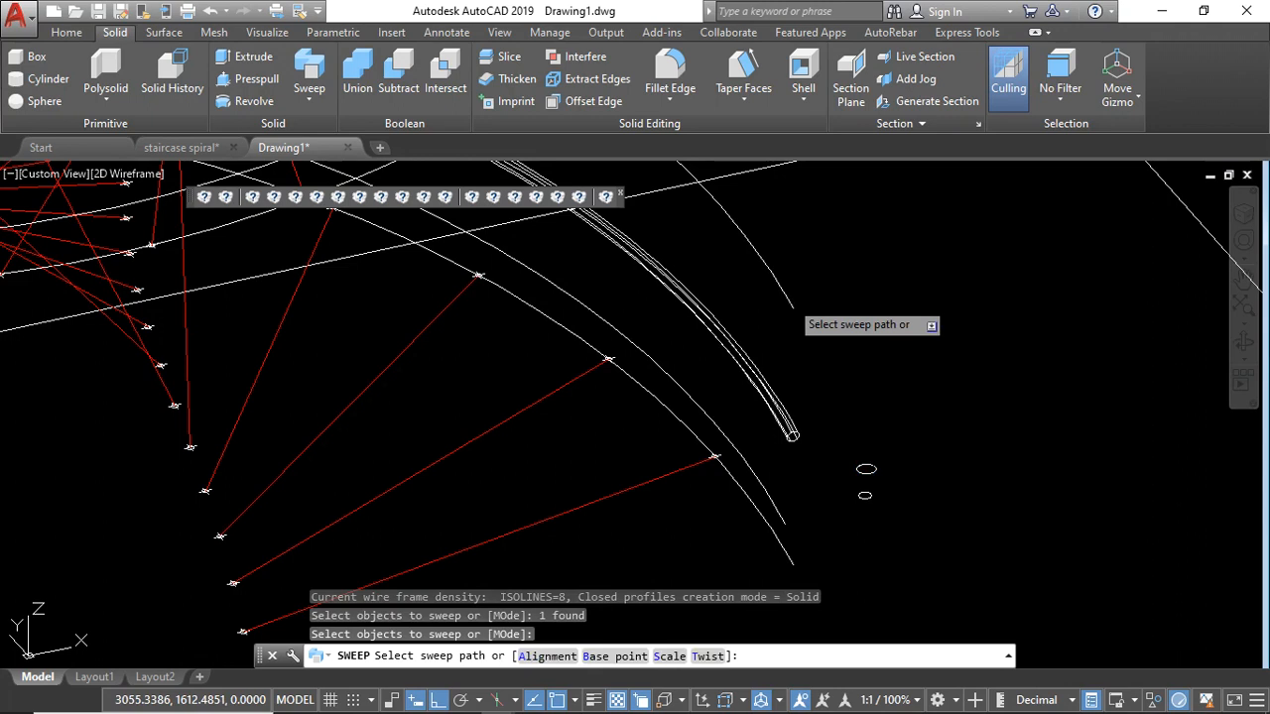
{"action": "left_click", "coordinate": [791, 306]}
{"action": "scroll", "coordinate": [889, 467], "scroll_direction": "down", "scroll_amount": 5}
{"action": "scroll", "coordinate": [893, 457], "scroll_direction": "up", "scroll_amount": 5}
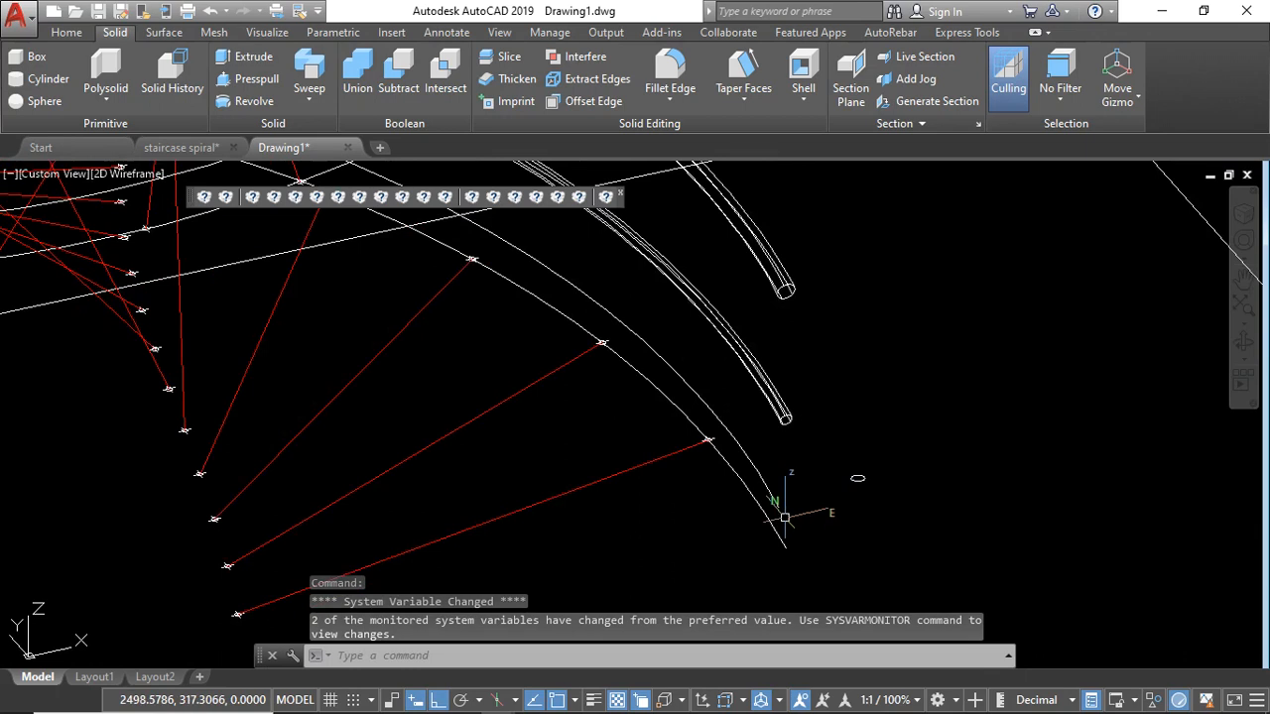
Step: End the object isolation to bring back the hidden staircase solids, and display the model in the Conceptual visual style
{"action": "scroll", "coordinate": [785, 512], "scroll_direction": "down", "scroll_amount": 1}
{"action": "scroll", "coordinate": [619, 397], "scroll_direction": "down", "scroll_amount": 5}
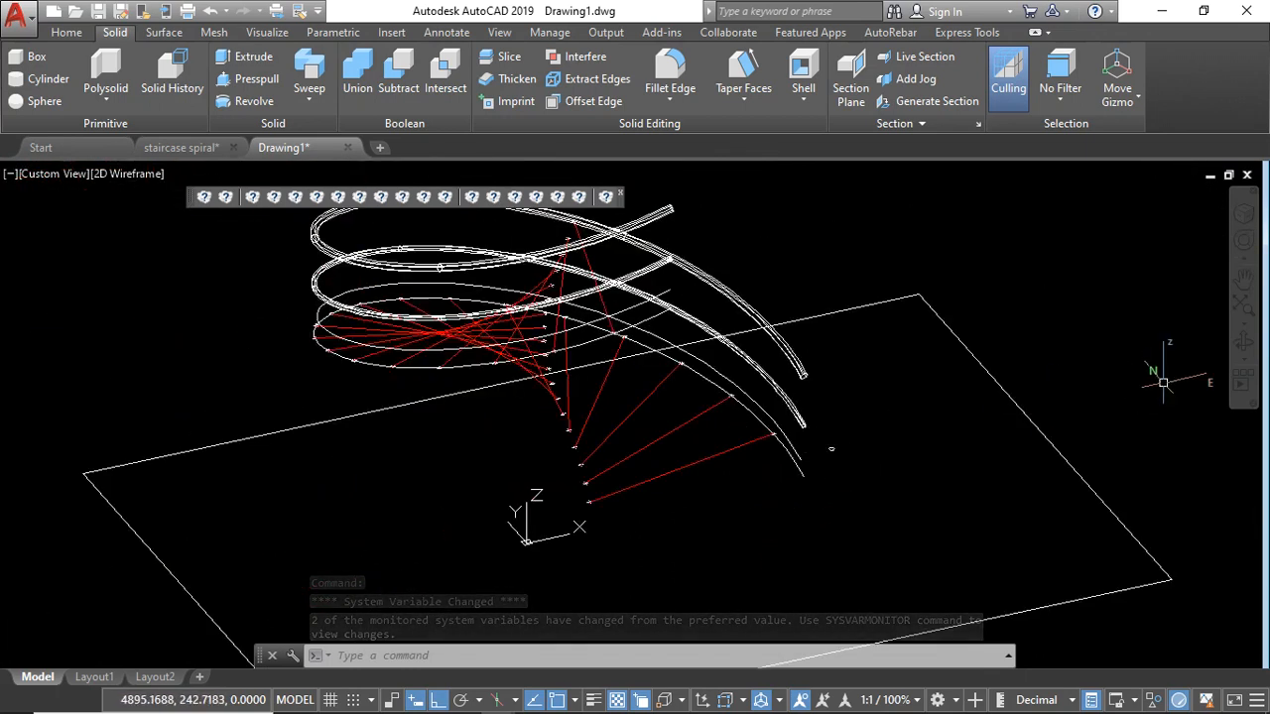
{"action": "left_click", "coordinate": [1157, 699]}
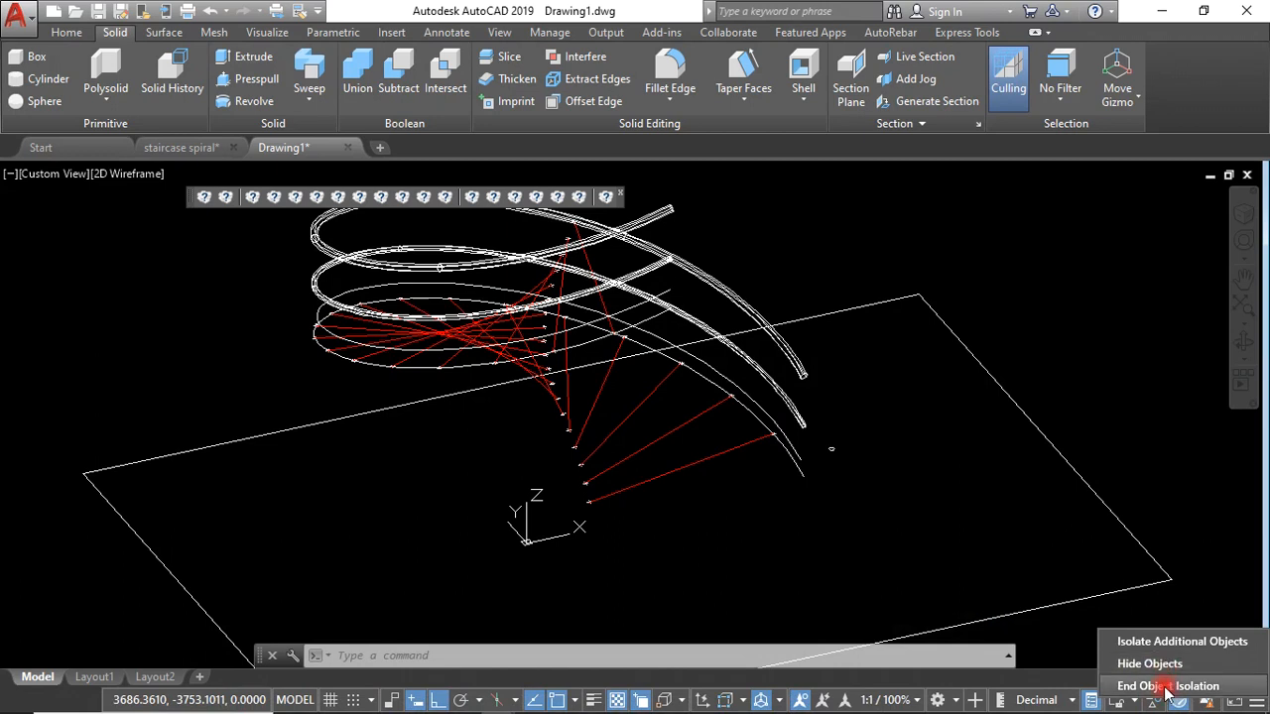
{"action": "left_click", "coordinate": [1166, 687]}
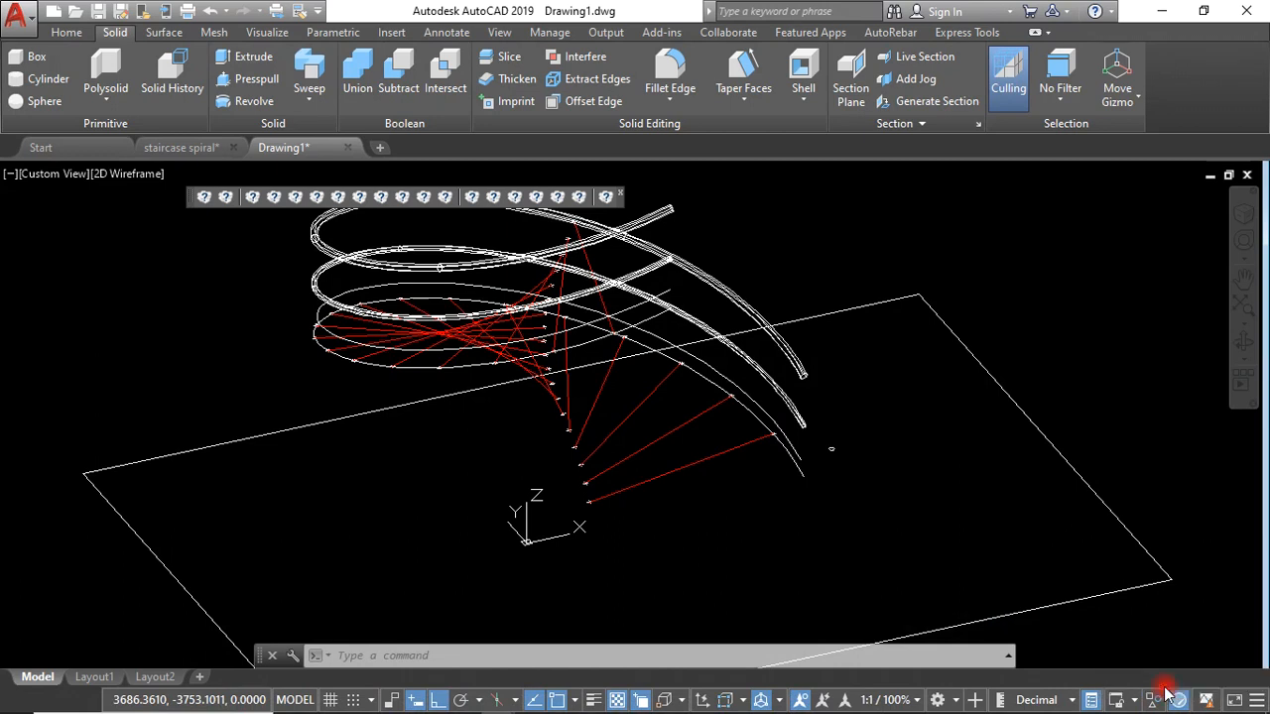
{"action": "left_click", "coordinate": [129, 174]}
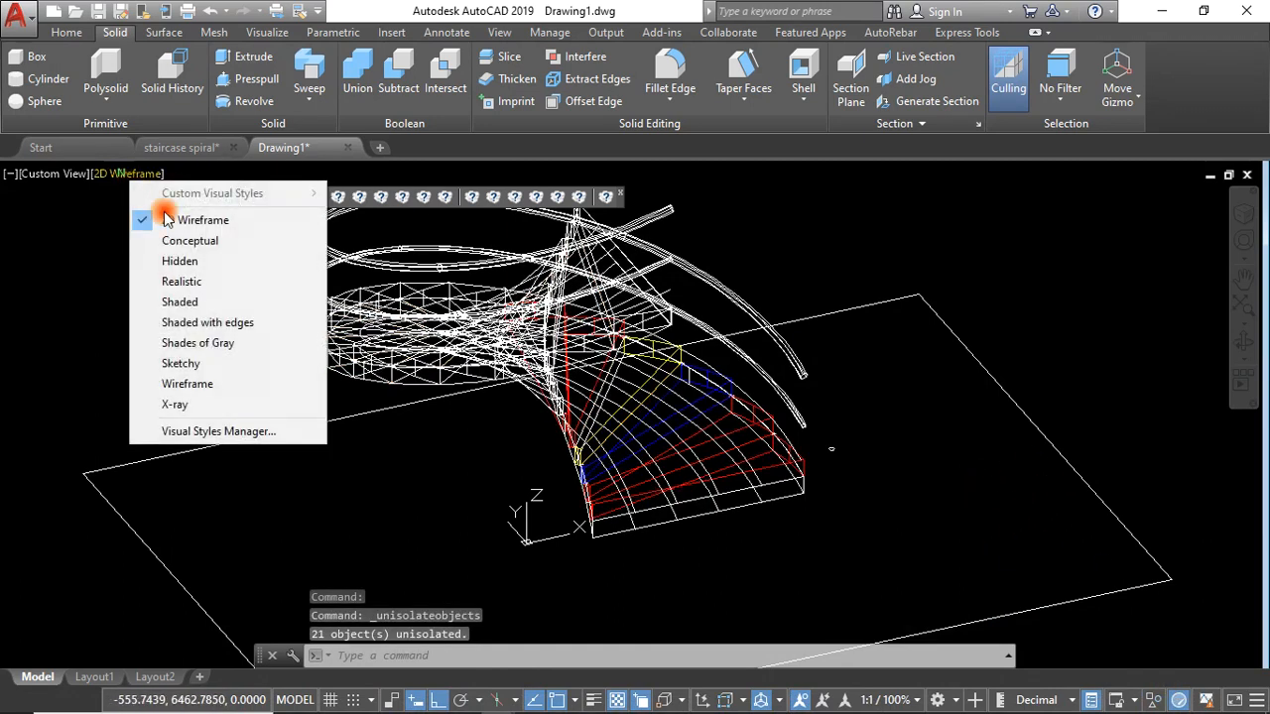
{"action": "left_click", "coordinate": [213, 241]}
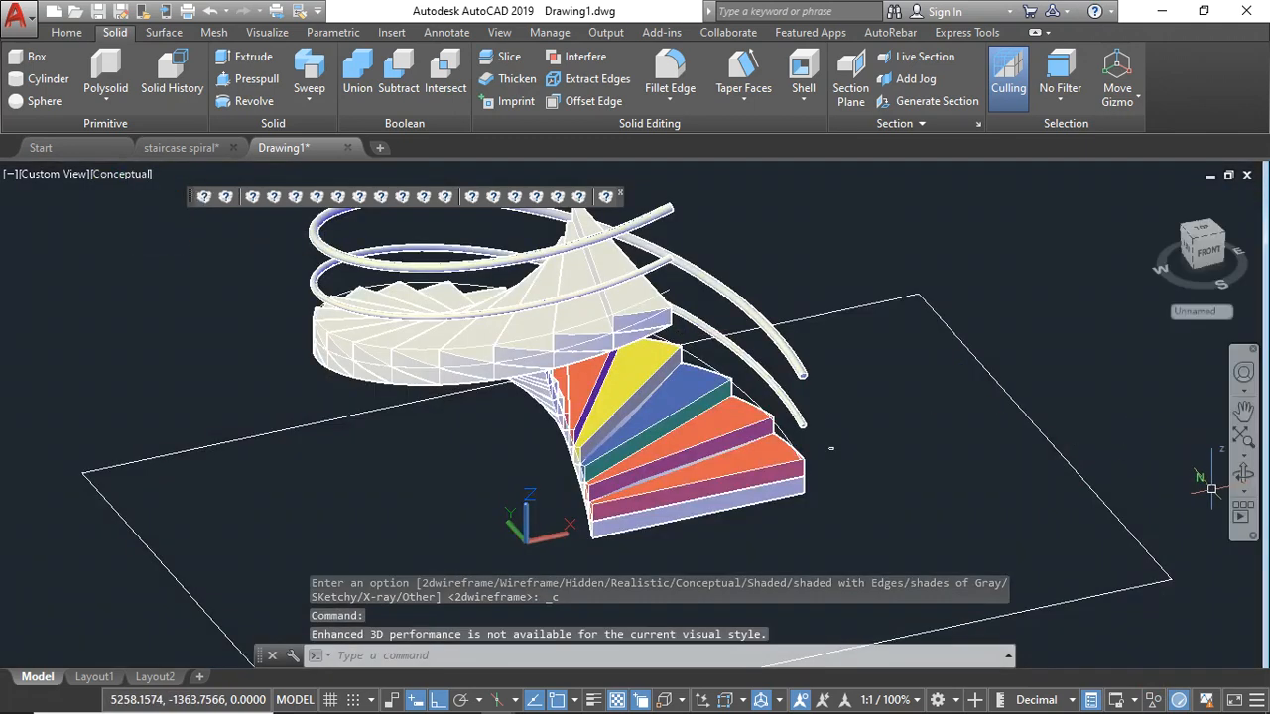
Step: Examine the lower treads and the two swept rails of the shaded staircase from several angles
{"action": "left_click", "coordinate": [1242, 474]}
{"action": "left_click_drag", "start_coordinate": [945, 428], "coordinate": [846, 431]}
{"action": "scroll", "coordinate": [845, 431], "scroll_direction": "up", "scroll_amount": 5}
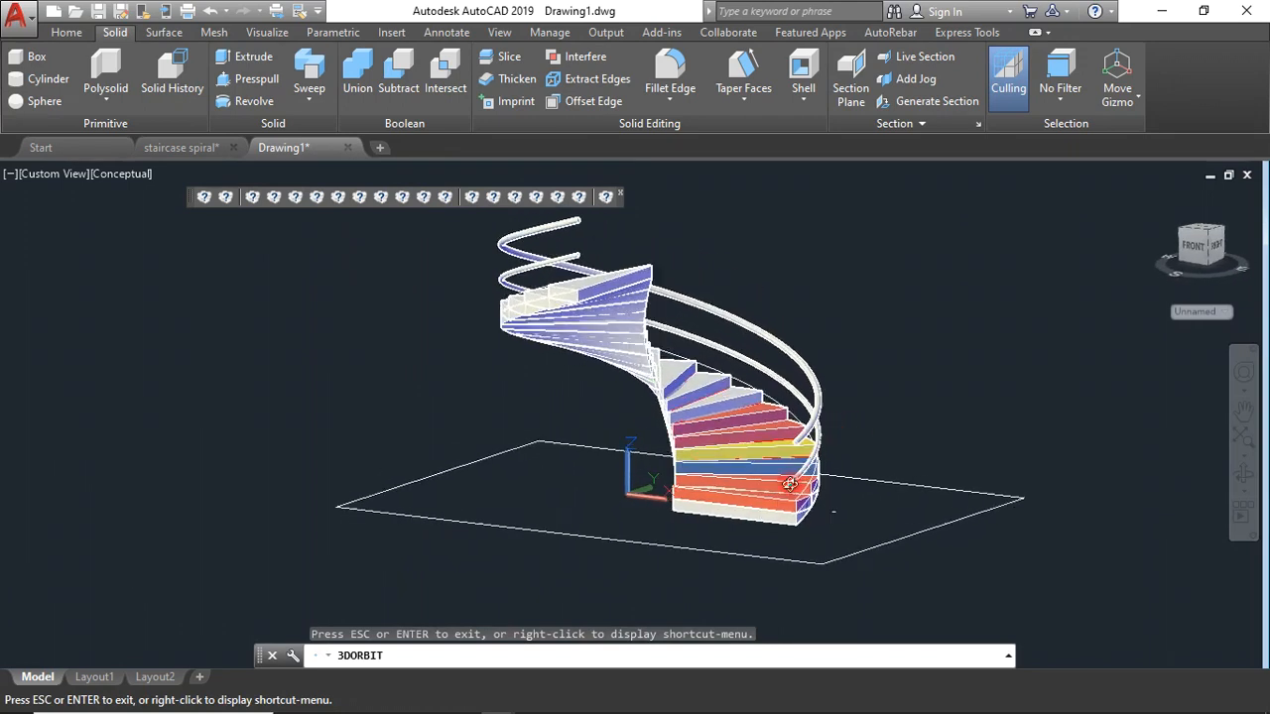
{"action": "left_click_drag", "start_coordinate": [812, 474], "coordinate": [890, 456]}
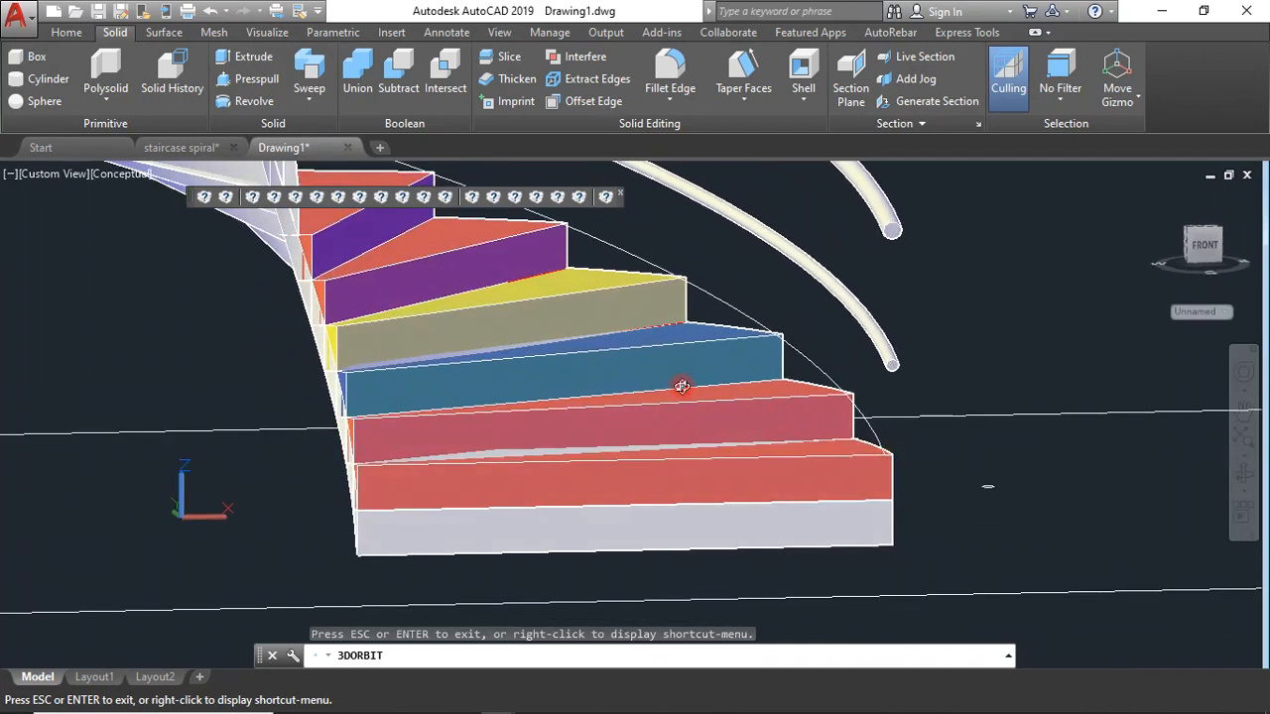
{"action": "key", "text": "Escape"}
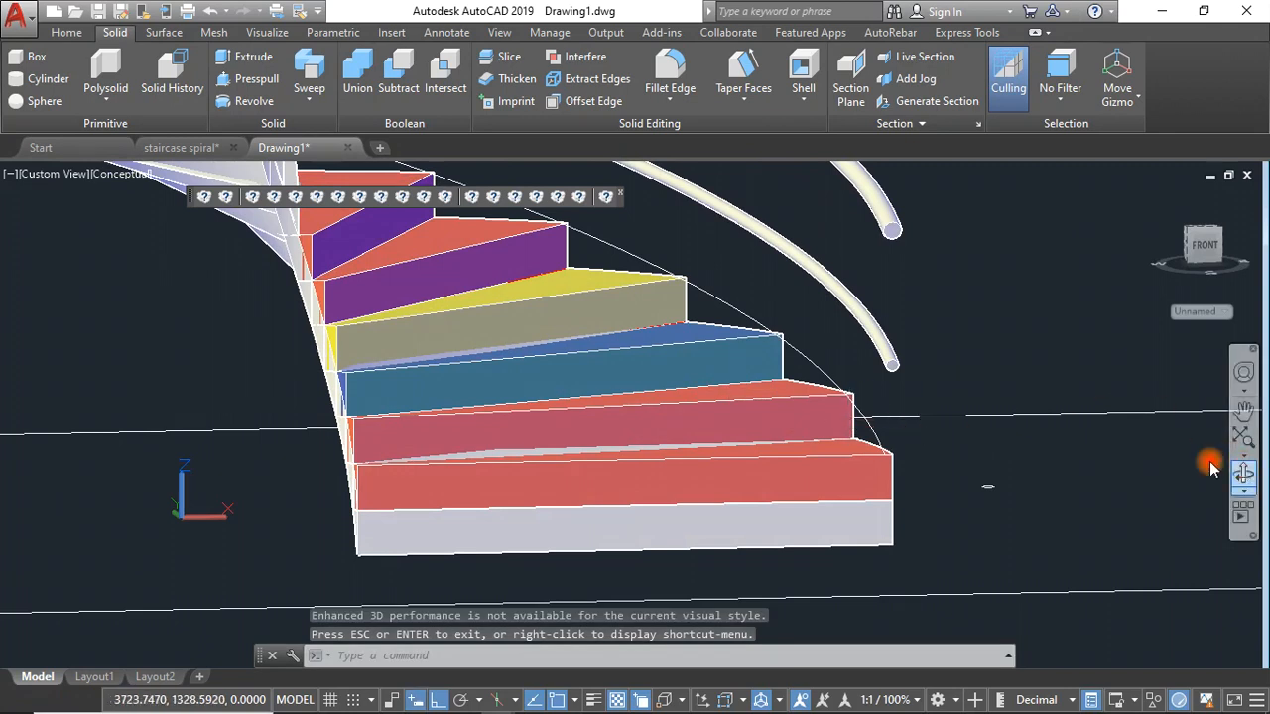
{"action": "left_click", "coordinate": [1244, 475]}
{"action": "left_click_drag", "start_coordinate": [970, 414], "coordinate": [740, 464]}
{"action": "key", "text": "Escape"}
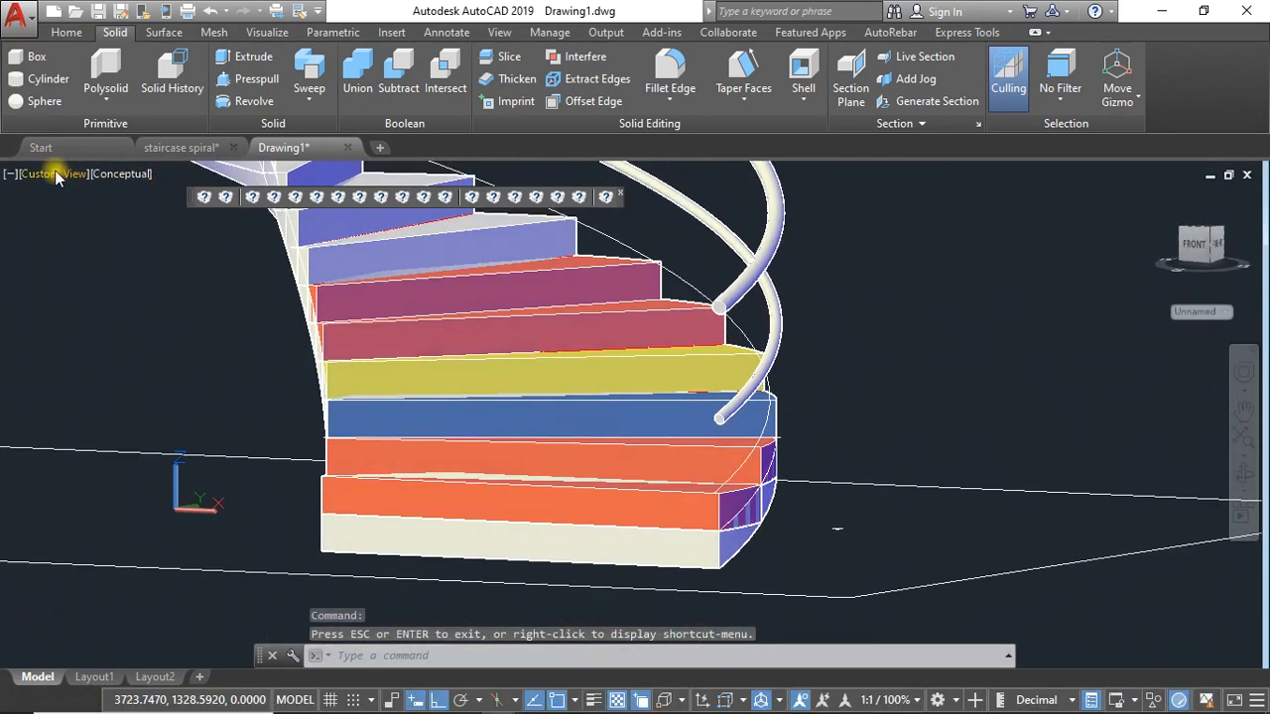
Step: Set the view to Top and the visual style to 2D Wireframe
{"action": "left_click", "coordinate": [54, 173]}
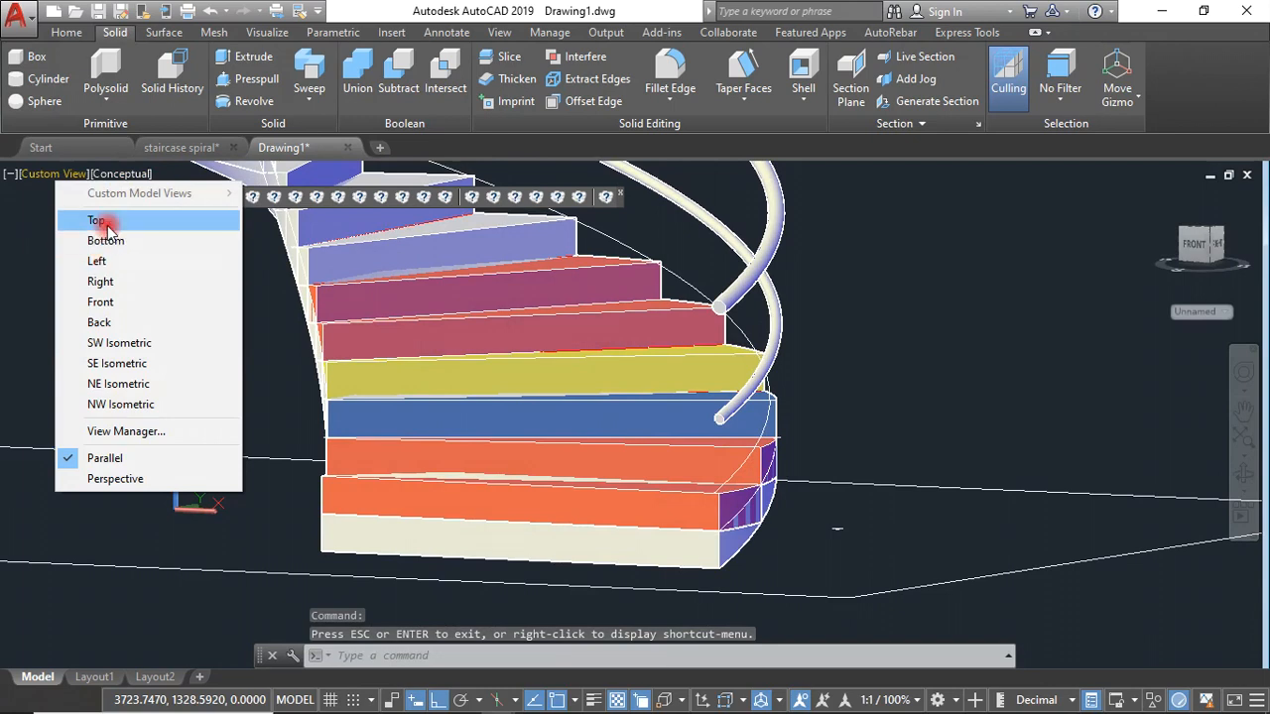
{"action": "left_click", "coordinate": [99, 220]}
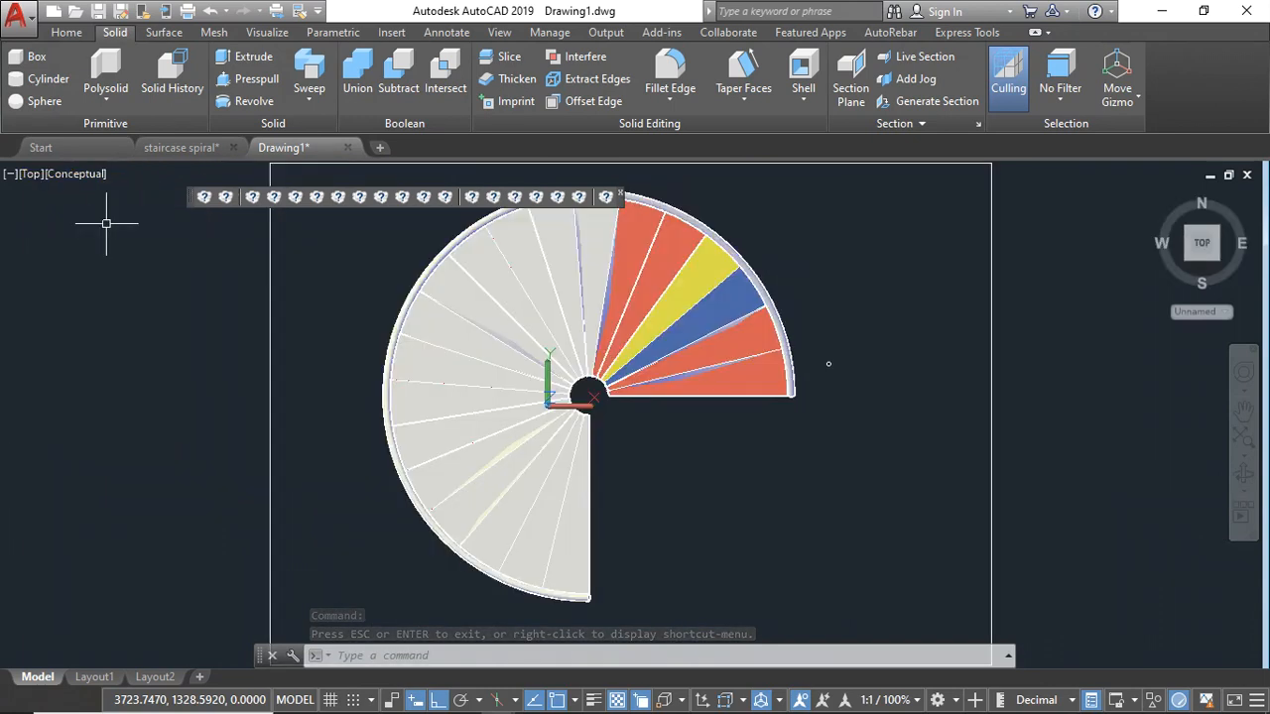
{"action": "scroll", "coordinate": [864, 372], "scroll_direction": "up", "scroll_amount": 5}
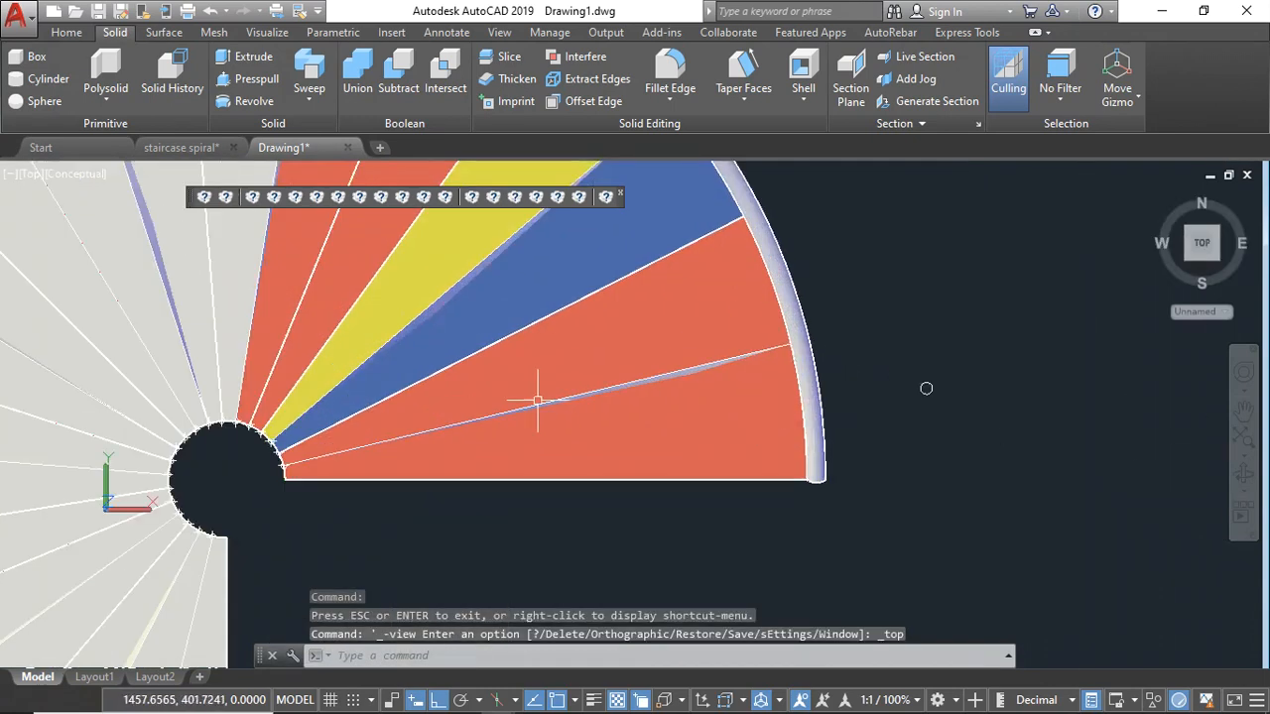
{"action": "scroll", "coordinate": [732, 418], "scroll_direction": "down", "scroll_amount": 4}
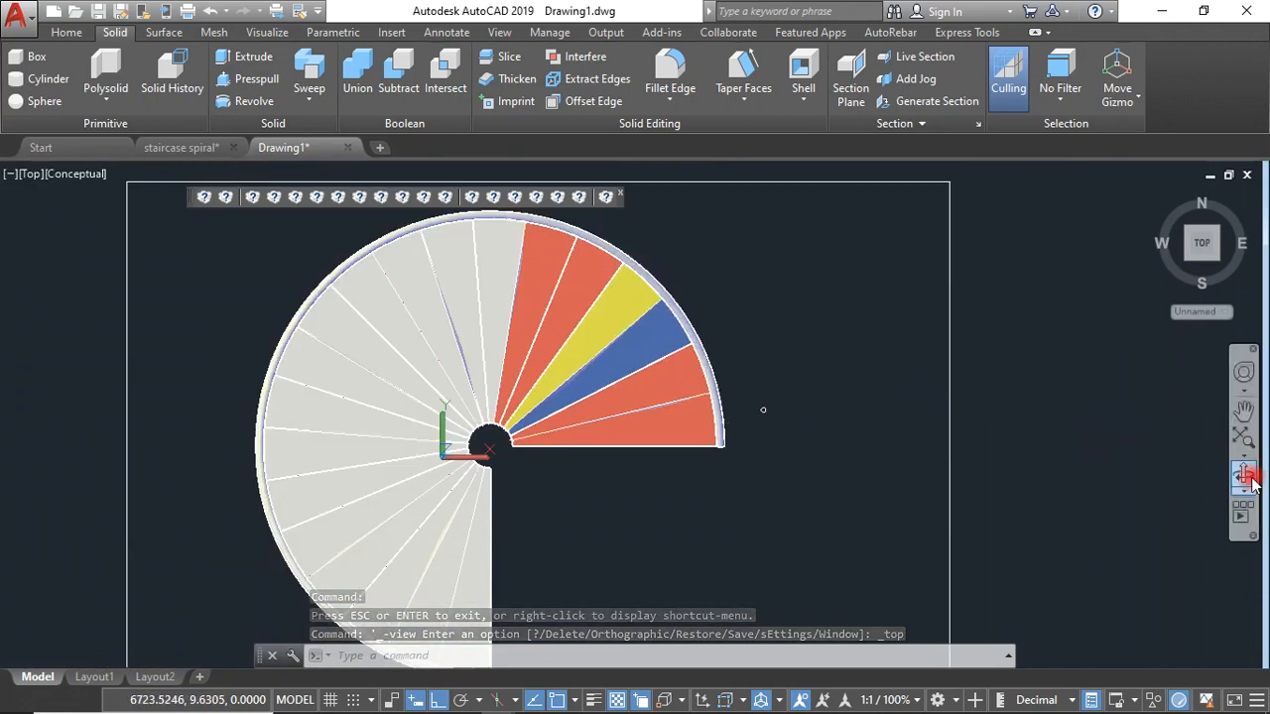
{"action": "left_click", "coordinate": [67, 181]}
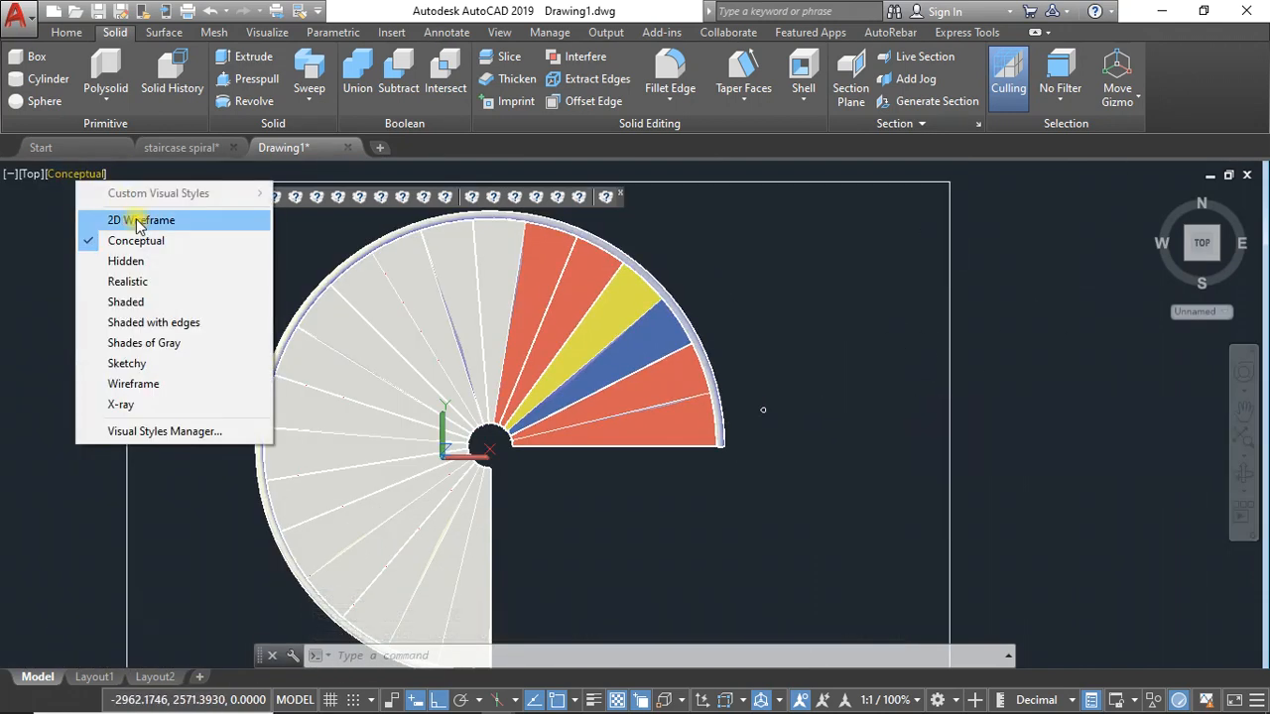
{"action": "left_click", "coordinate": [130, 213]}
{"action": "left_click", "coordinate": [96, 34]}
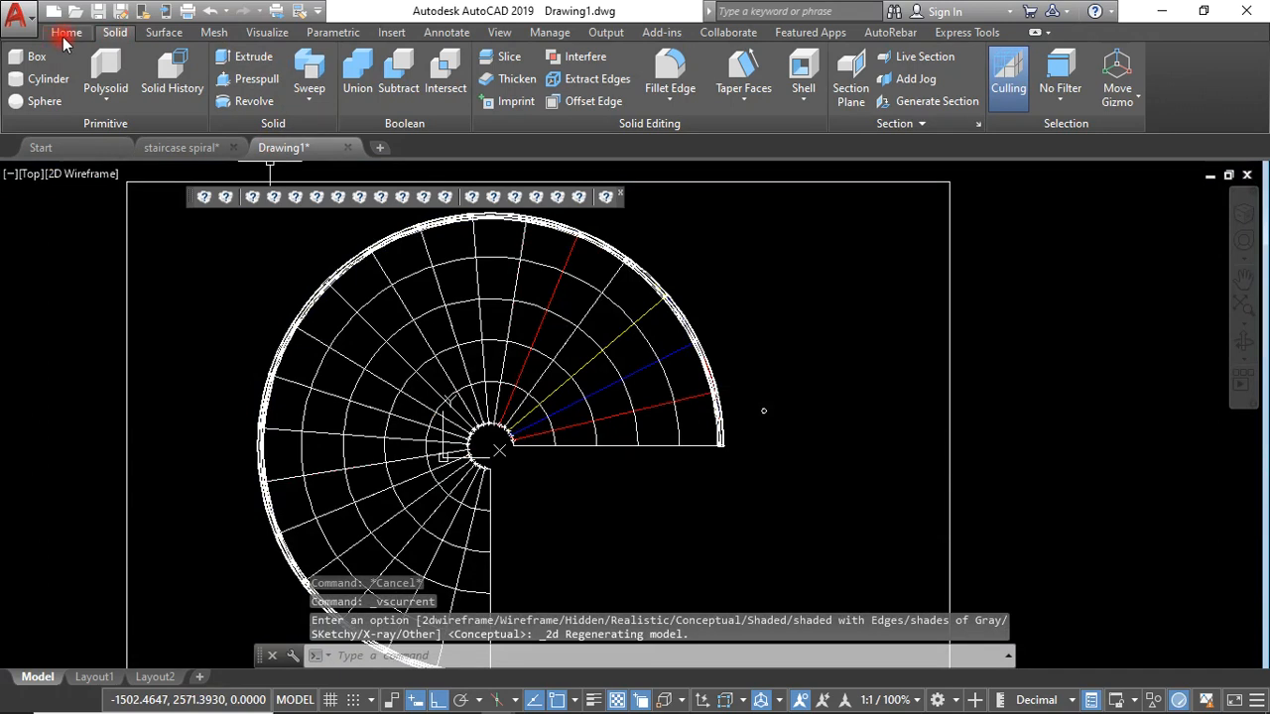
{"action": "left_click", "coordinate": [65, 36]}
{"action": "left_click", "coordinate": [350, 82]}
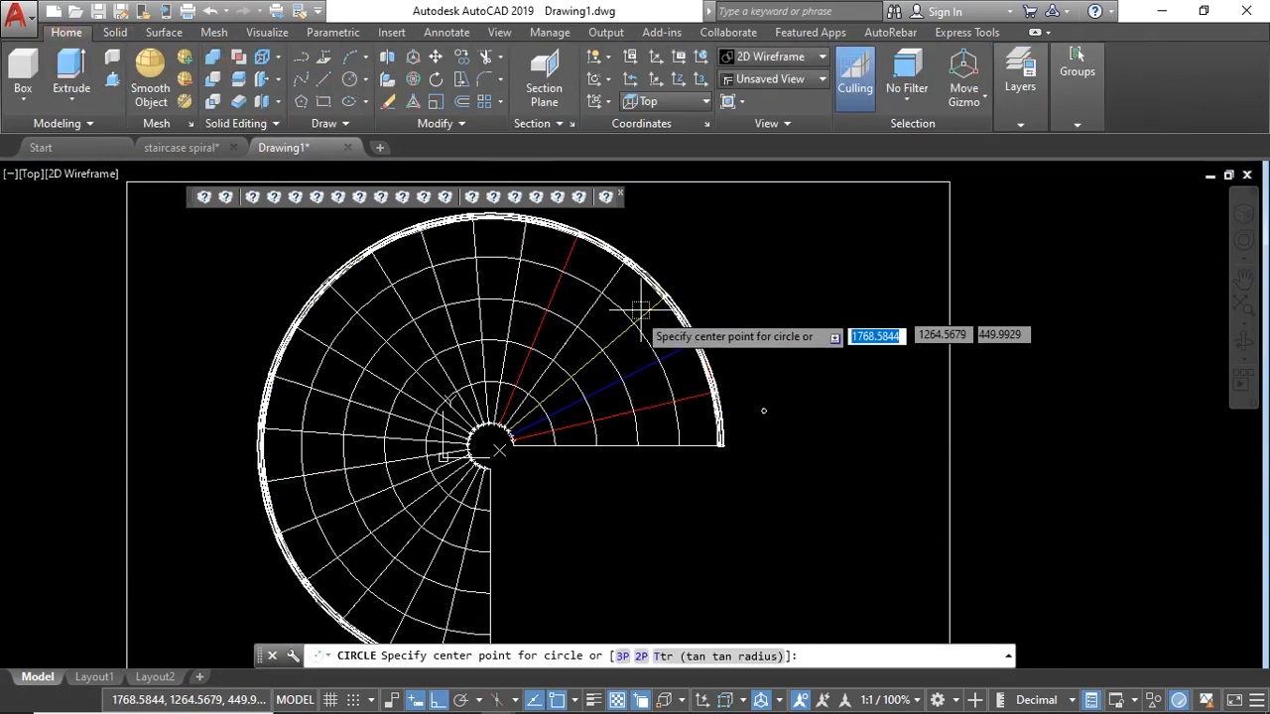
{"action": "scroll", "coordinate": [708, 441], "scroll_direction": "up", "scroll_amount": 5}
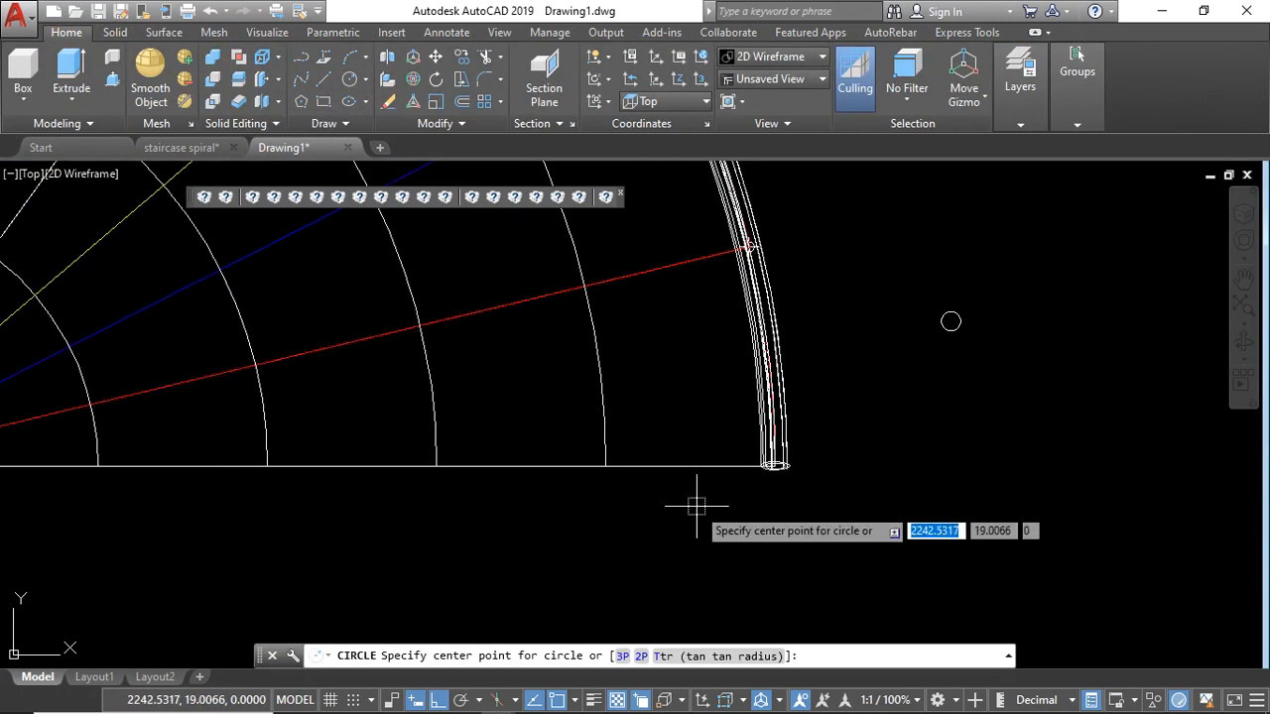
{"action": "key", "text": "Escape"}
Step: Move the radius-20 circle freely, with Ortho and object snap off, to just inside the rail ends at the first tread's outer corner
{"action": "left_click", "coordinate": [977, 357]}
{"action": "left_click", "coordinate": [907, 269]}
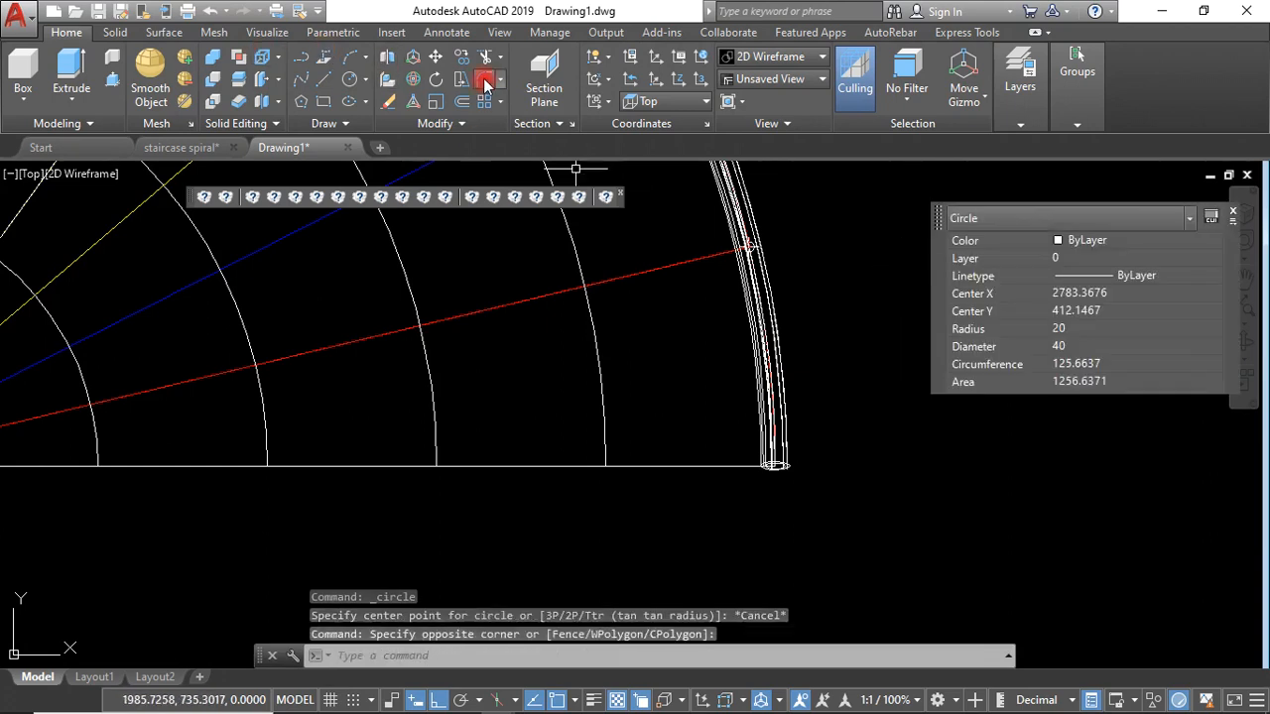
{"action": "left_click", "coordinate": [437, 60]}
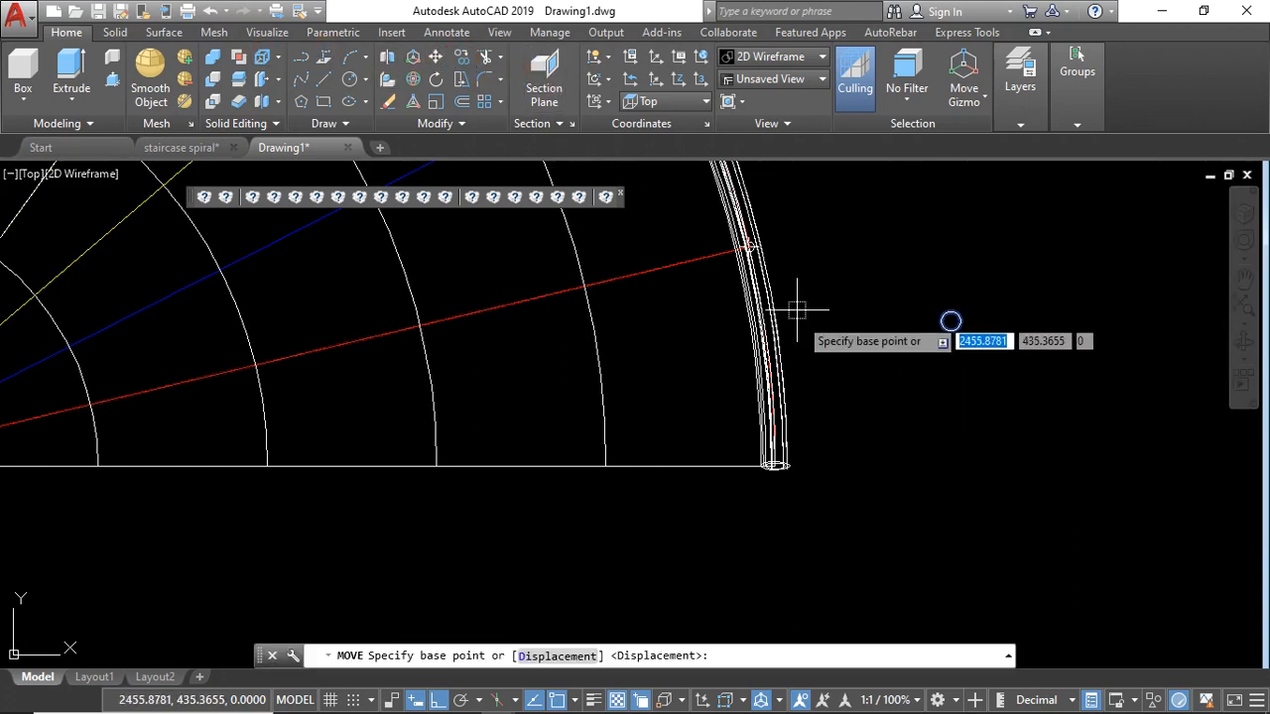
{"action": "left_click", "coordinate": [951, 321]}
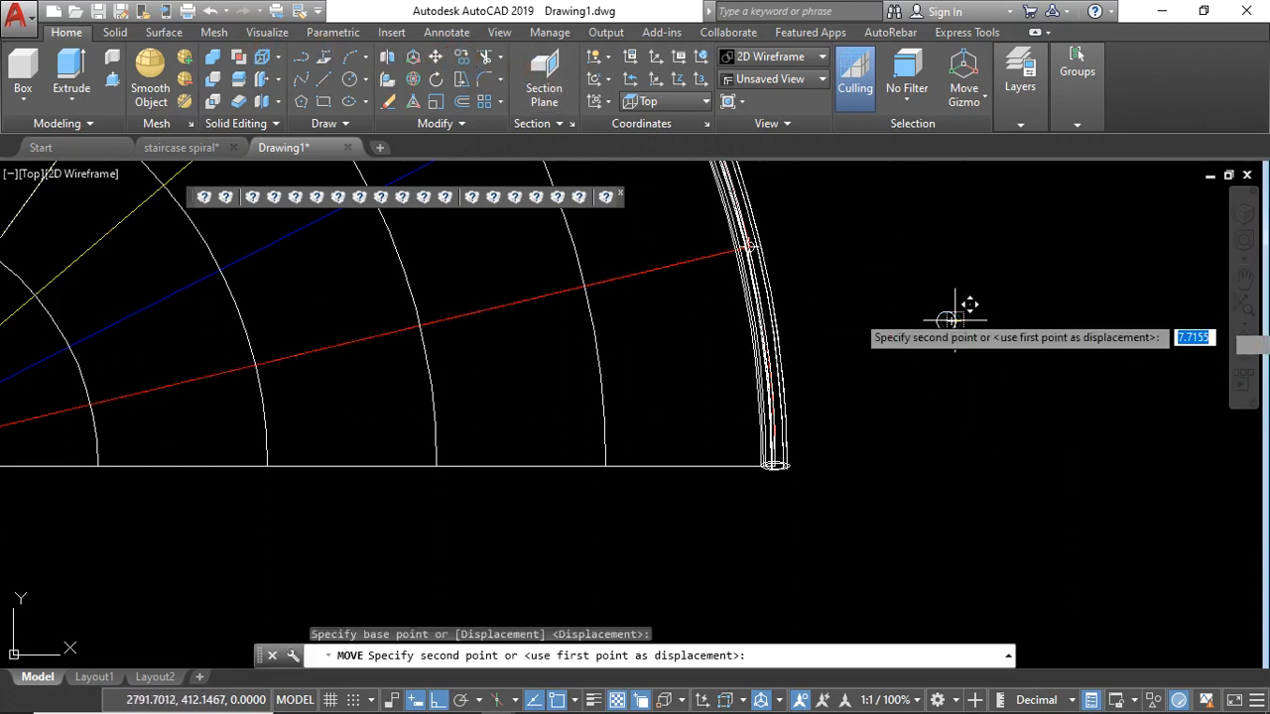
{"action": "left_click", "coordinate": [437, 699]}
{"action": "scroll", "coordinate": [724, 443], "scroll_direction": "up", "scroll_amount": 6}
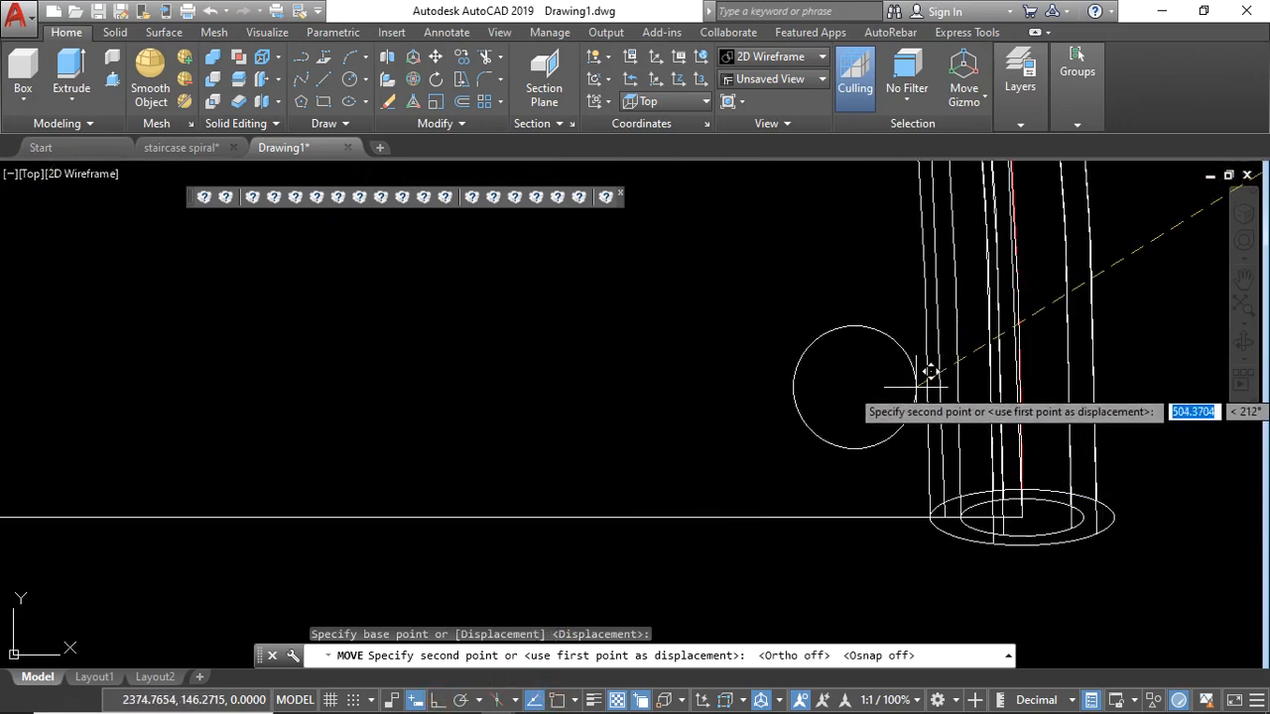
{"action": "left_click", "coordinate": [948, 375]}
{"action": "key", "text": "Escape"}
{"action": "scroll", "coordinate": [938, 397], "scroll_direction": "up", "scroll_amount": 3}
{"action": "scroll", "coordinate": [710, 409], "scroll_direction": "down", "scroll_amount": 5}
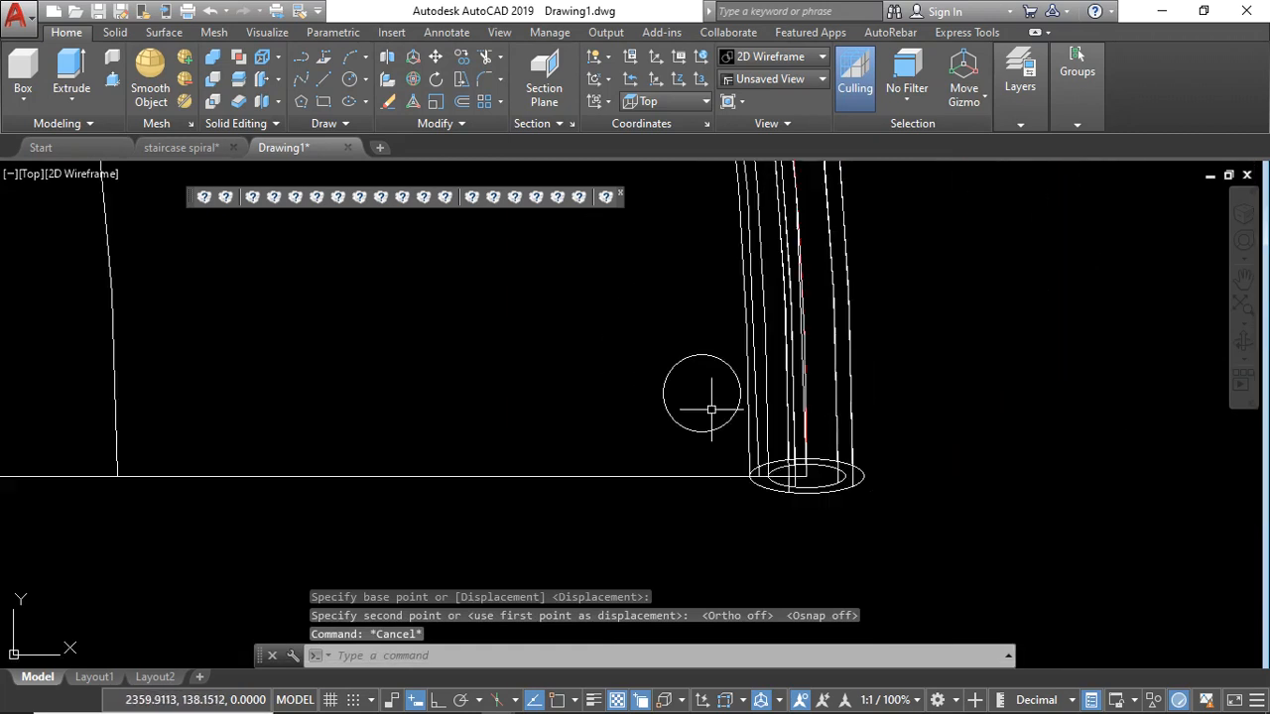
Step: Set the color of the helix running along the outer top corners of the treads to Yellow
{"action": "left_click", "coordinate": [1253, 340]}
{"action": "left_click_drag", "start_coordinate": [813, 513], "coordinate": [728, 278]}
{"action": "key", "text": "Escape"}
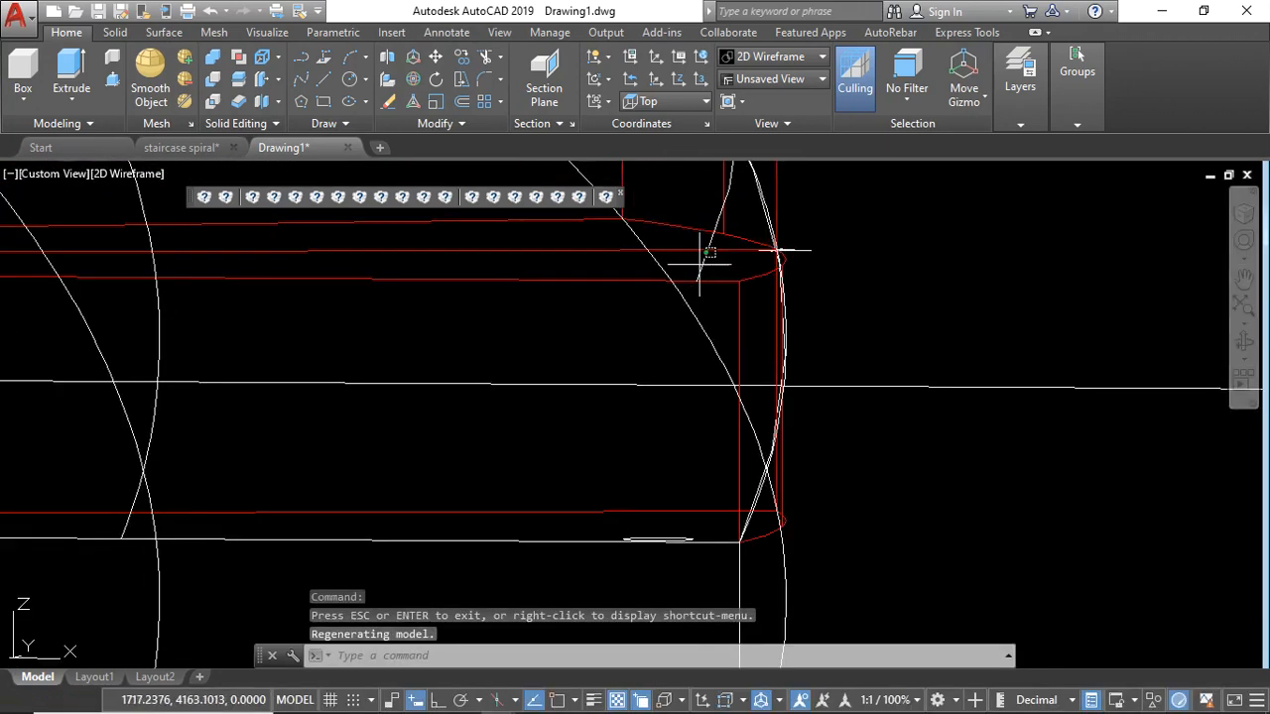
{"action": "left_click", "coordinate": [710, 230]}
{"action": "left_click", "coordinate": [1104, 241]}
{"action": "left_click", "coordinate": [1105, 241]}
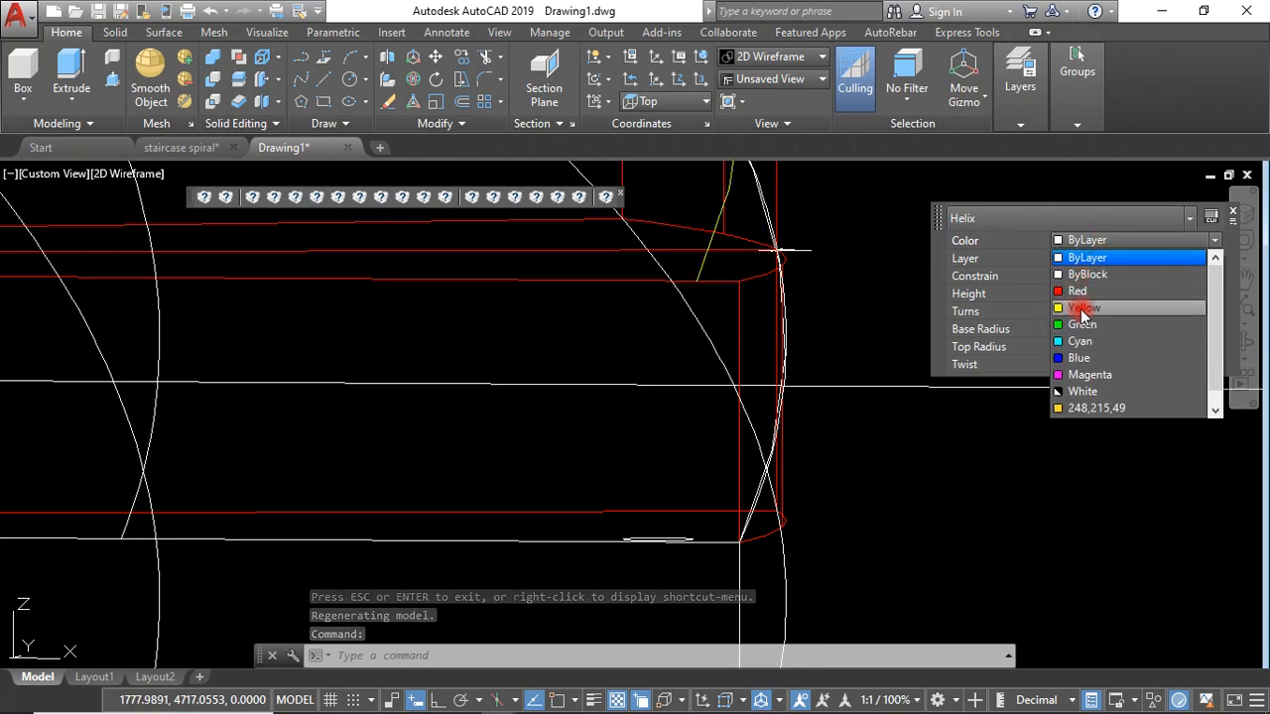
{"action": "left_click", "coordinate": [1084, 308]}
Step: Examine the yellow helix's path along the outer edge of the treads from the side
{"action": "scroll", "coordinate": [724, 536], "scroll_direction": "down", "scroll_amount": 5}
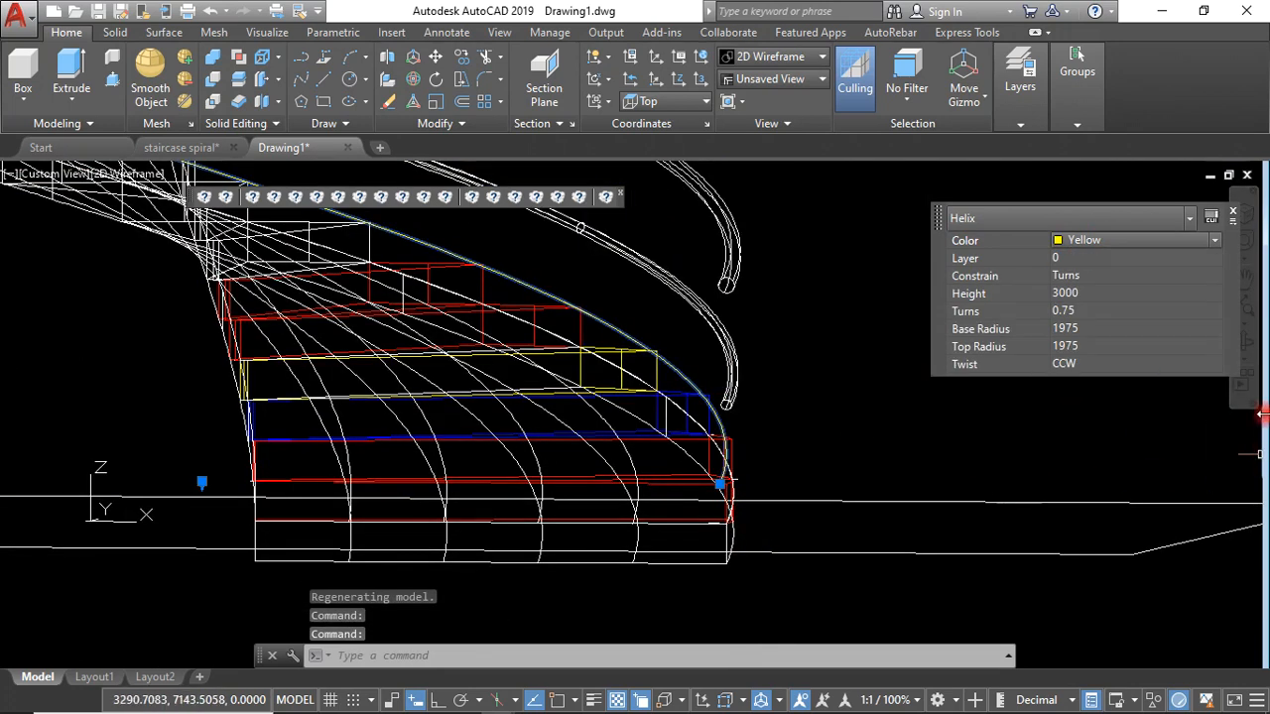
{"action": "left_click", "coordinate": [1253, 344]}
{"action": "left_click_drag", "start_coordinate": [700, 427], "coordinate": [734, 434]}
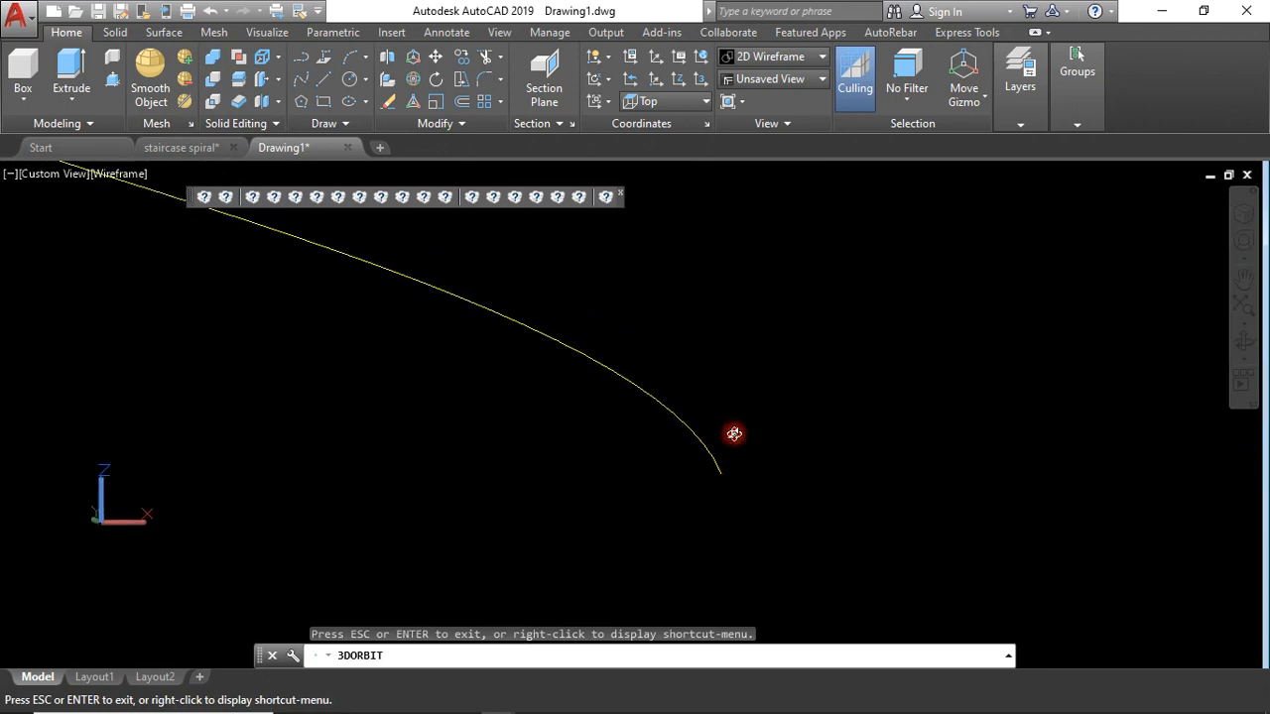
{"action": "key", "text": "Escape"}
{"action": "key", "text": "Escape"}
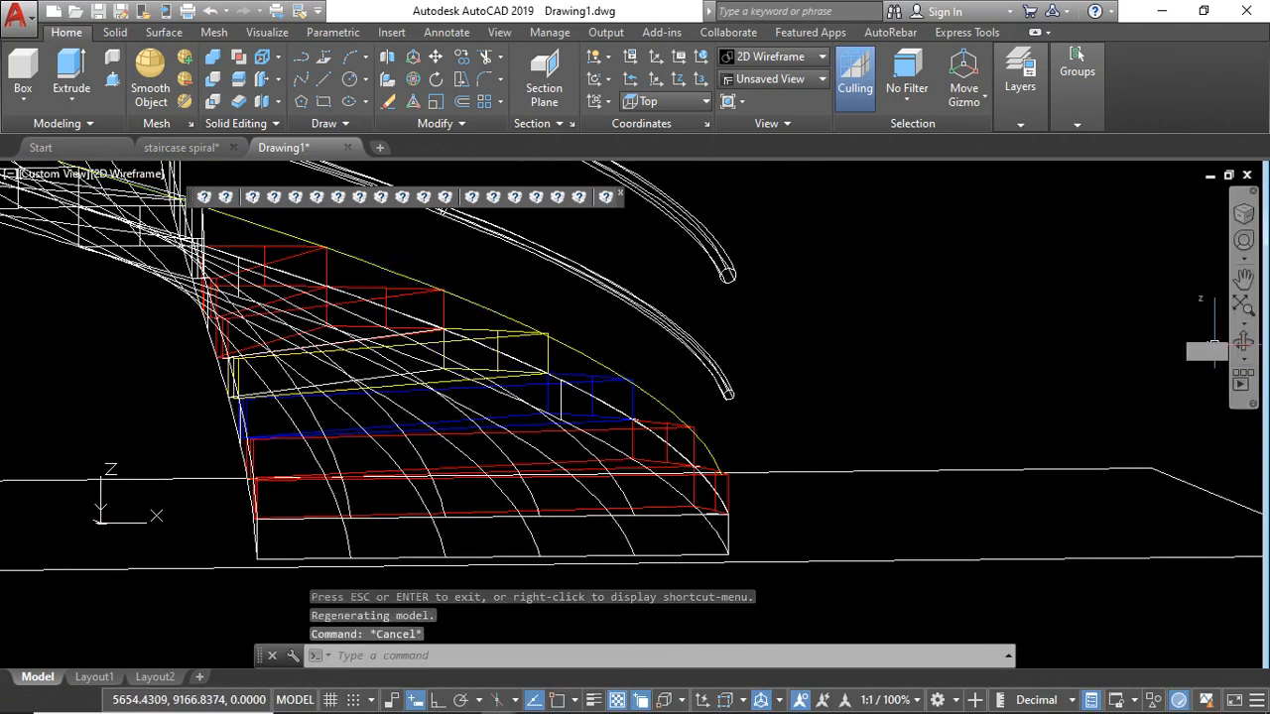
{"action": "key", "text": "Escape"}
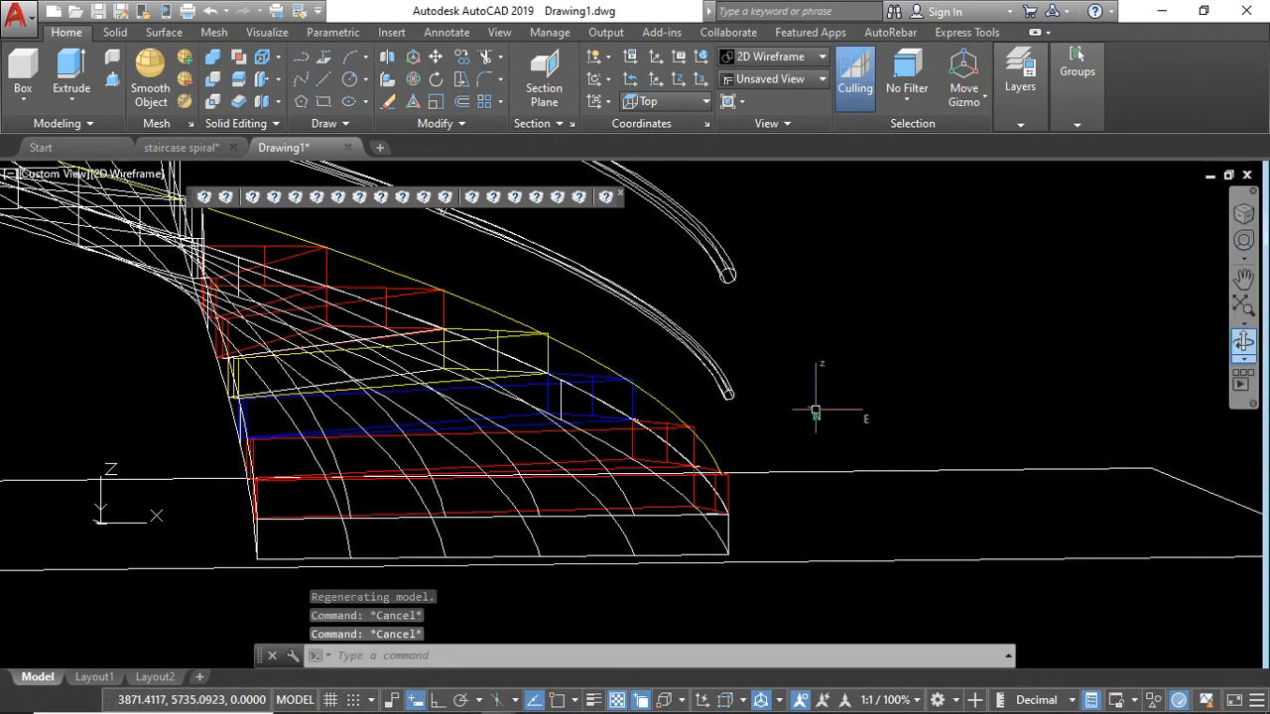
{"action": "scroll", "coordinate": [776, 495], "scroll_direction": "down", "scroll_amount": 3}
{"action": "scroll", "coordinate": [696, 454], "scroll_direction": "up", "scroll_amount": 3}
{"action": "scroll", "coordinate": [591, 458], "scroll_direction": "down", "scroll_amount": 1}
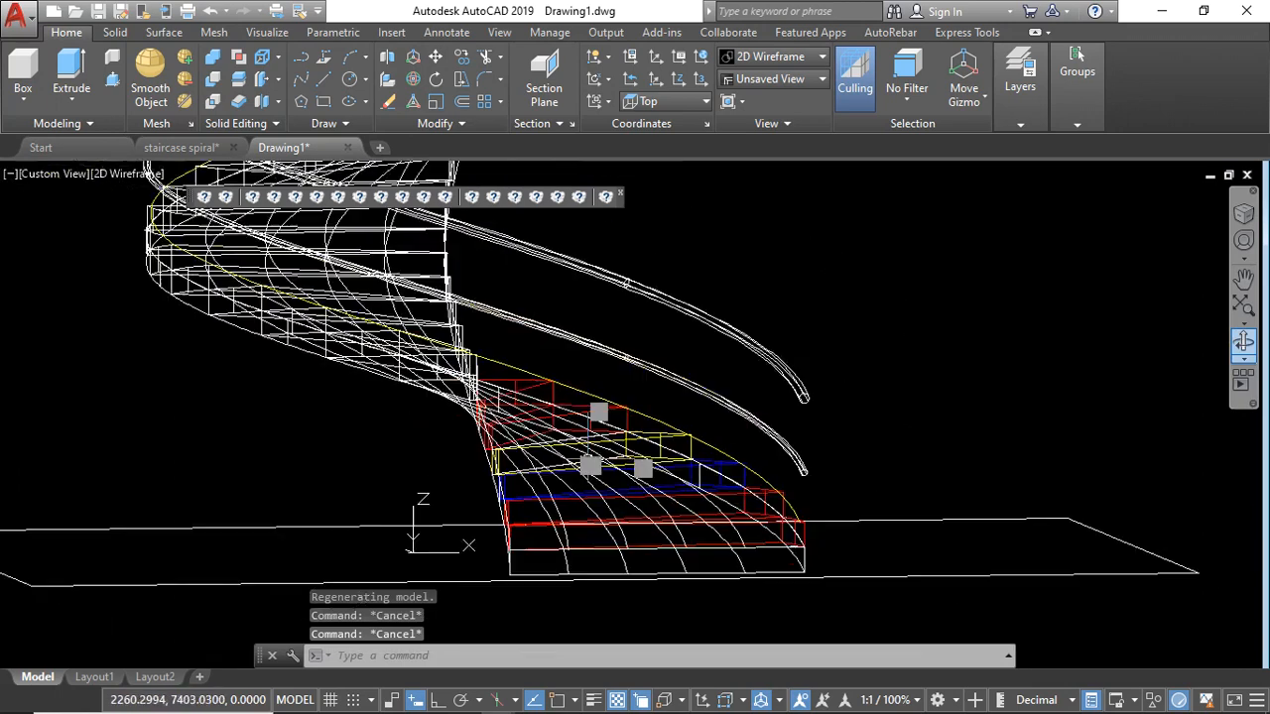
{"action": "scroll", "coordinate": [591, 461], "scroll_direction": "down", "scroll_amount": 1}
Step: Return to the Top view and set the color of the radius-20 circle beside the rail ends to Green
{"action": "left_click", "coordinate": [51, 174]}
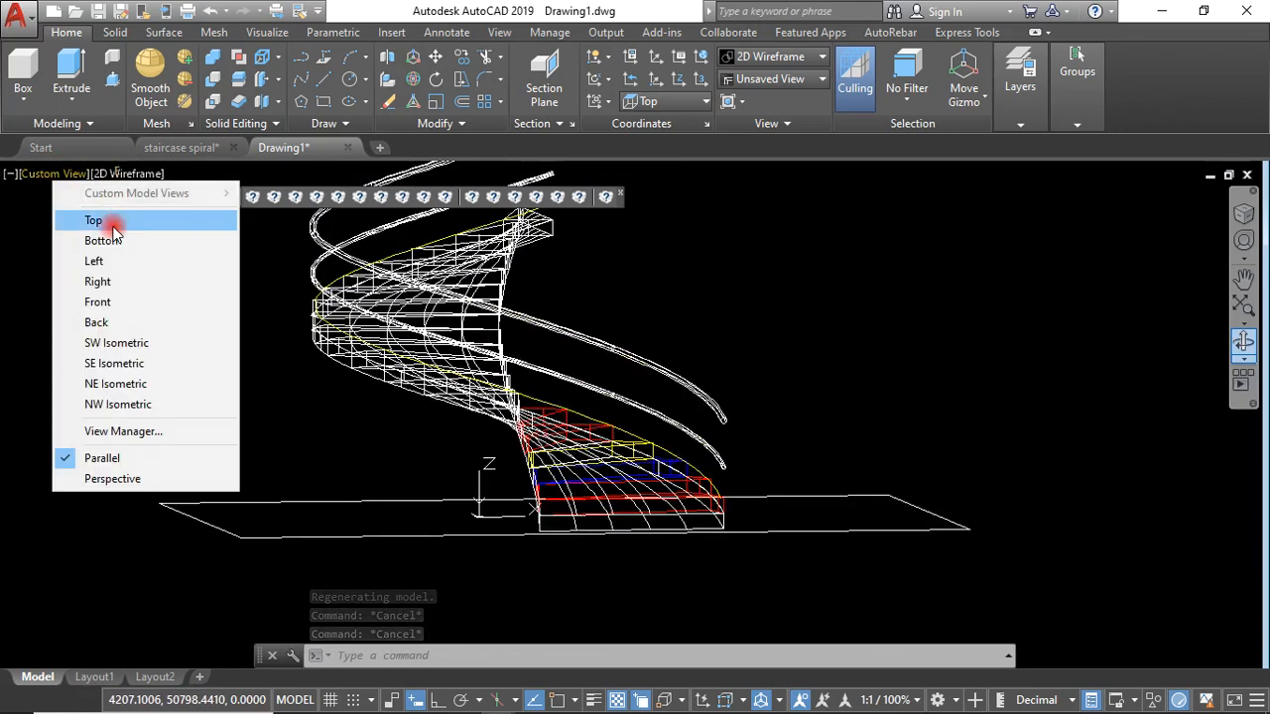
{"action": "left_click", "coordinate": [112, 229]}
{"action": "scroll", "coordinate": [754, 407], "scroll_direction": "up", "scroll_amount": 5}
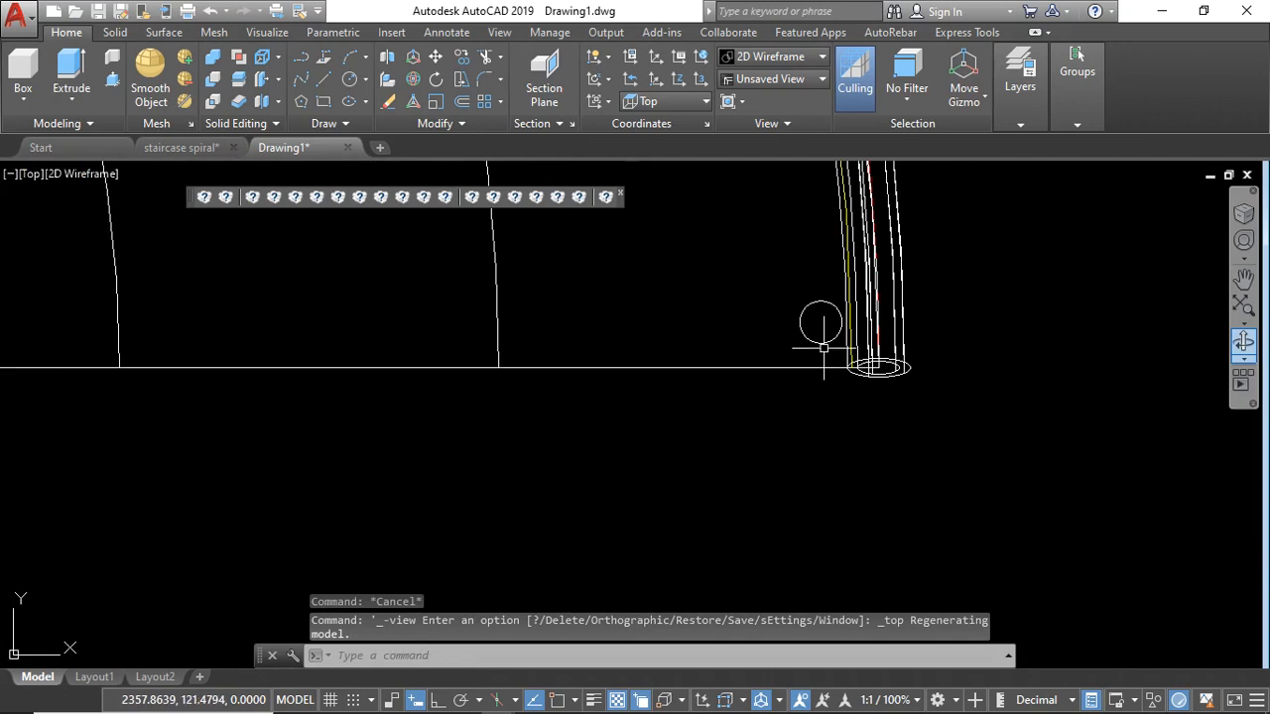
{"action": "left_click", "coordinate": [825, 342]}
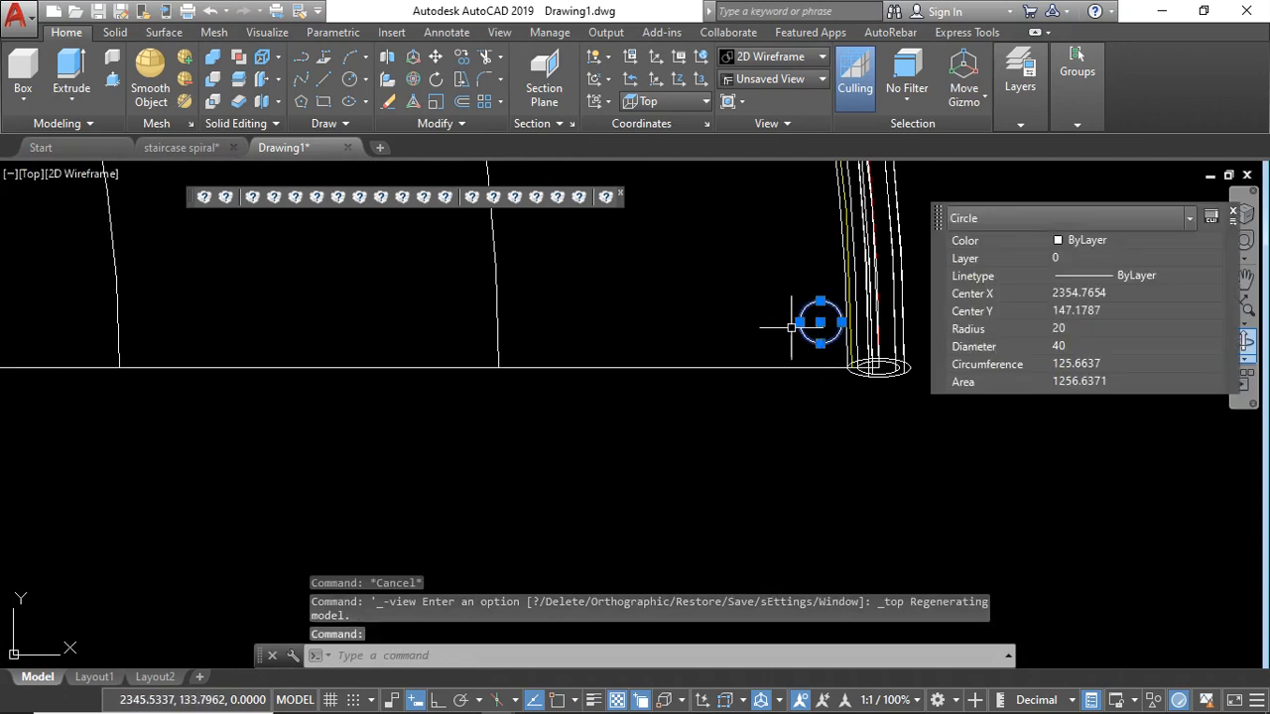
{"action": "left_click", "coordinate": [1094, 248]}
{"action": "left_click", "coordinate": [1082, 323]}
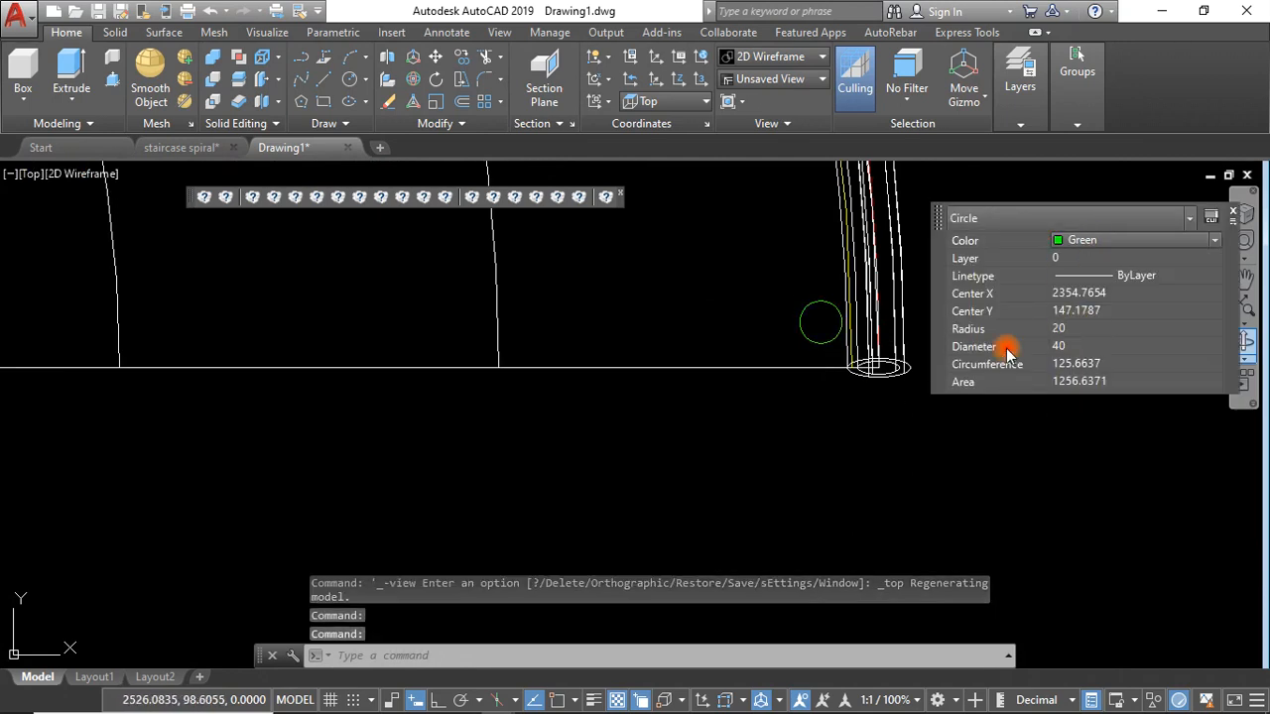
{"action": "key", "text": "Escape"}
{"action": "scroll", "coordinate": [598, 412], "scroll_direction": "down", "scroll_amount": 3}
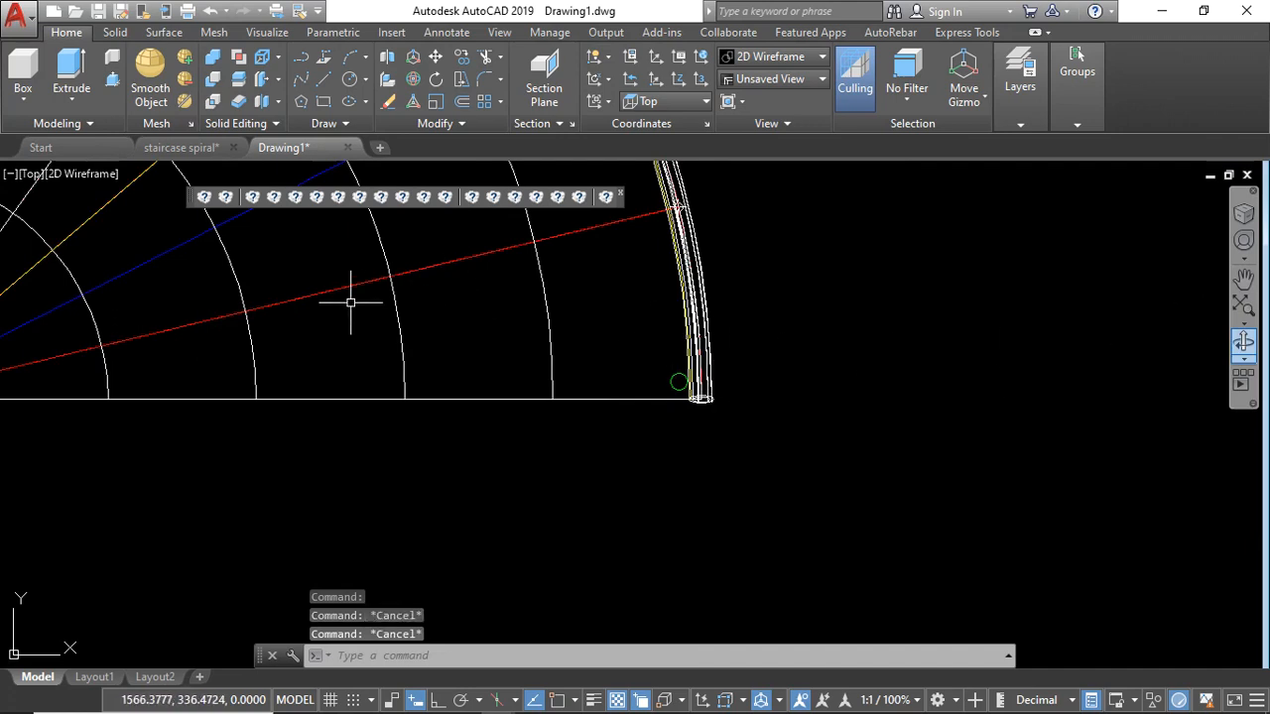
{"action": "scroll", "coordinate": [823, 509], "scroll_direction": "down", "scroll_amount": 5}
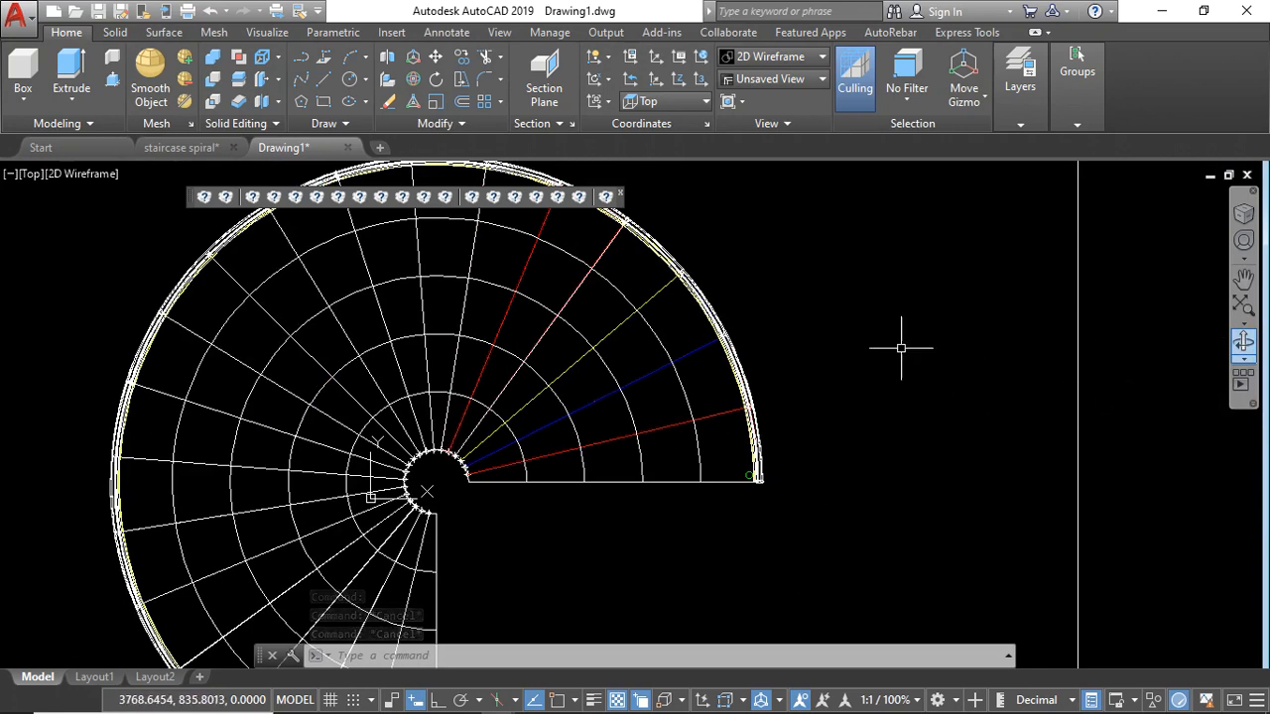
Step: Move the green radius-20 circle by its center into the empty space just outside the first tread's outer edge
{"action": "left_click", "coordinate": [485, 133]}
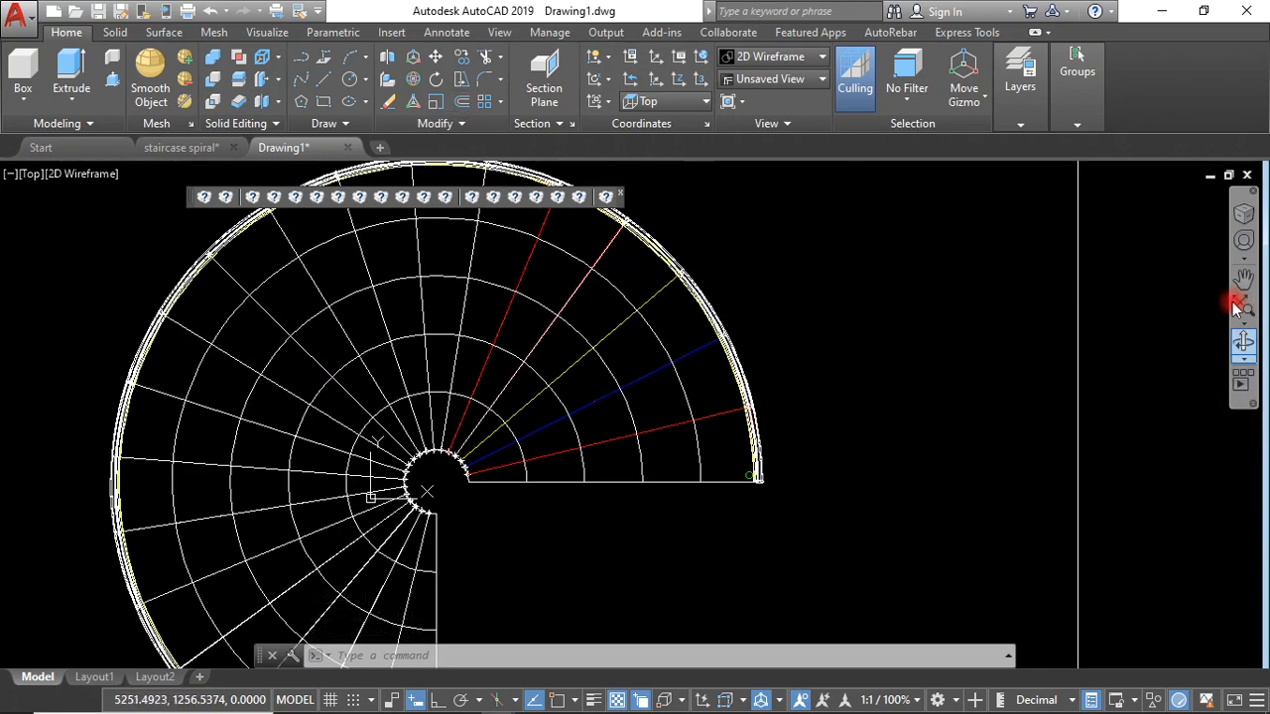
{"action": "type", "text": "OR"}
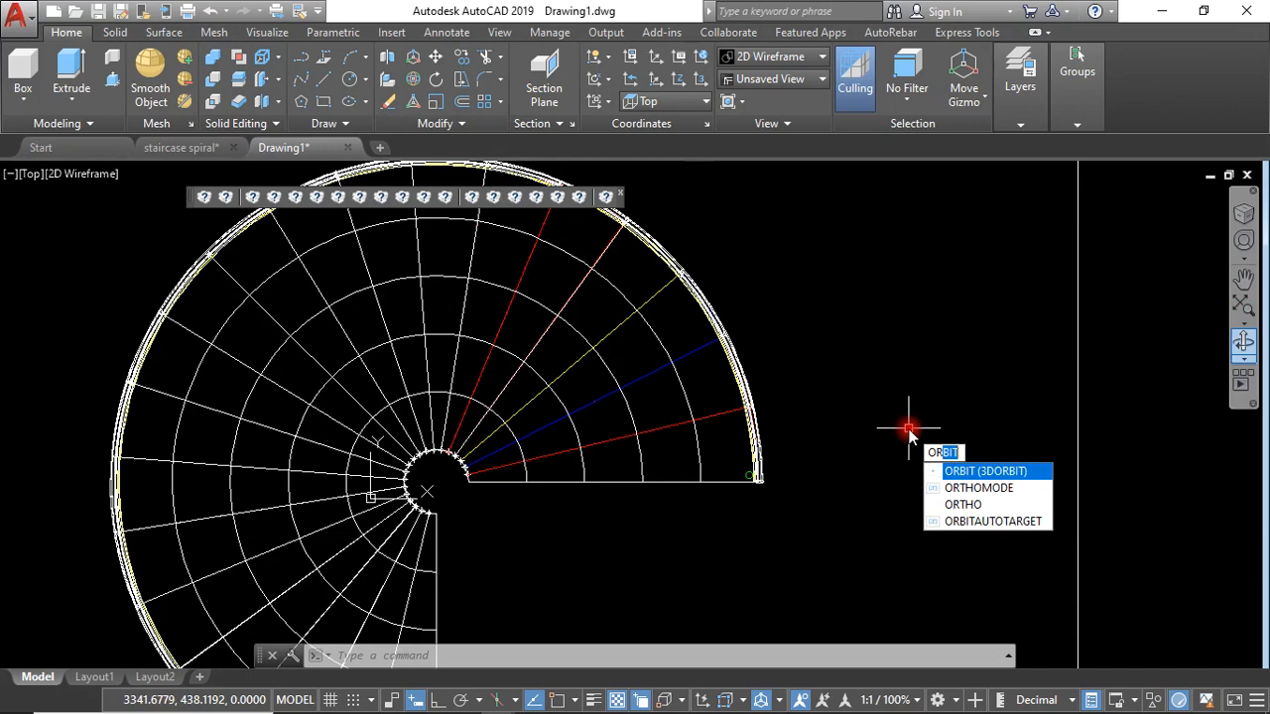
{"action": "type", "text": "BIt"}
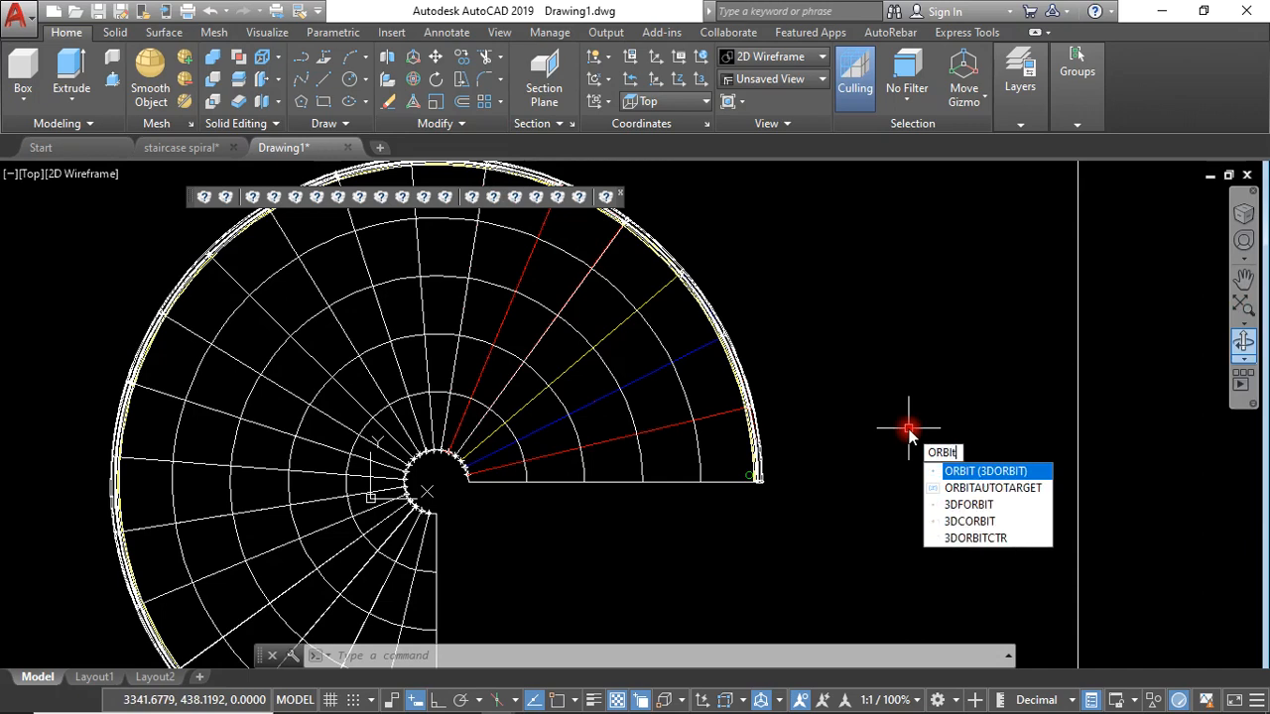
{"action": "key", "text": "Return"}
{"action": "left_click_drag", "start_coordinate": [782, 510], "coordinate": [829, 534]}
{"action": "key", "text": "Escape"}
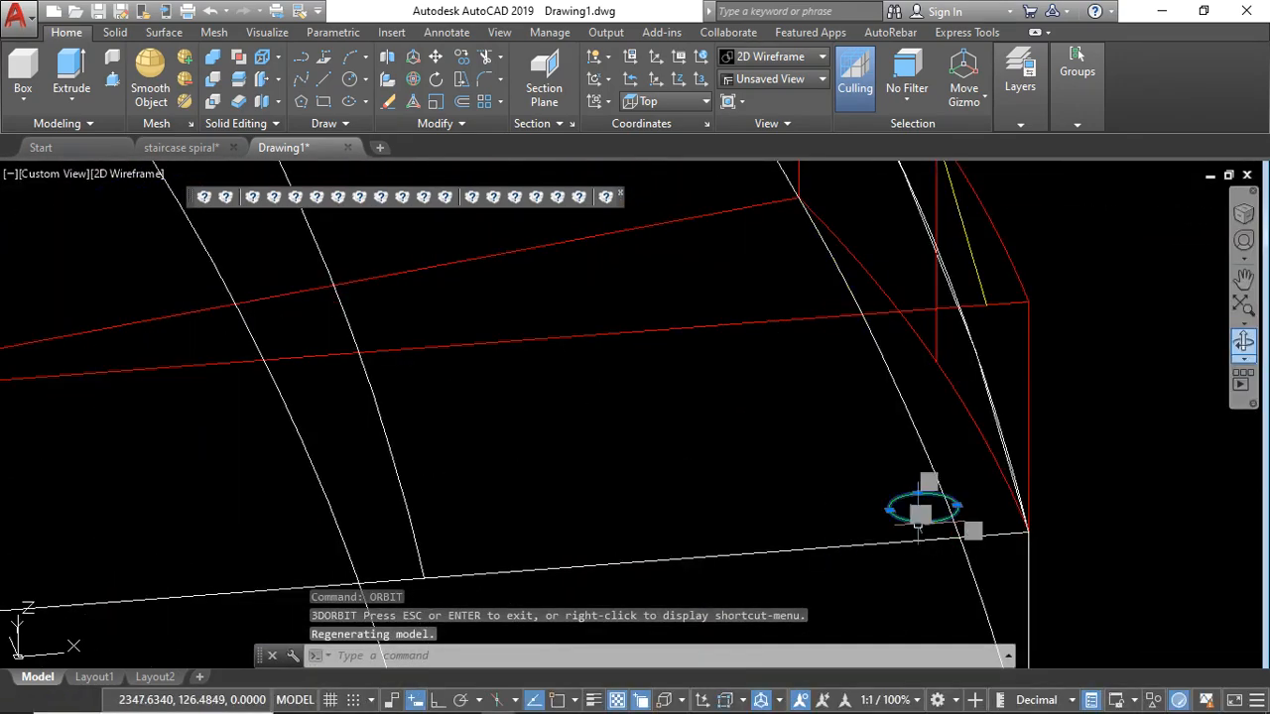
{"action": "left_click", "coordinate": [918, 526]}
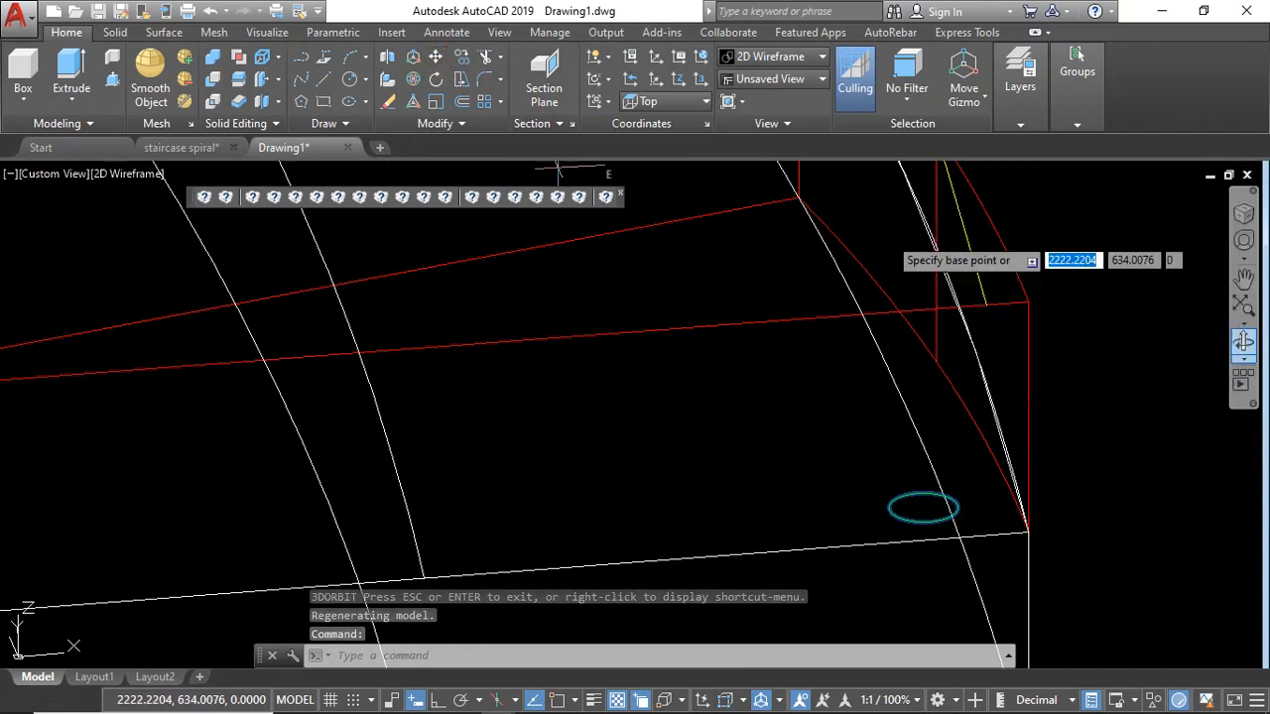
{"action": "left_click", "coordinate": [435, 57]}
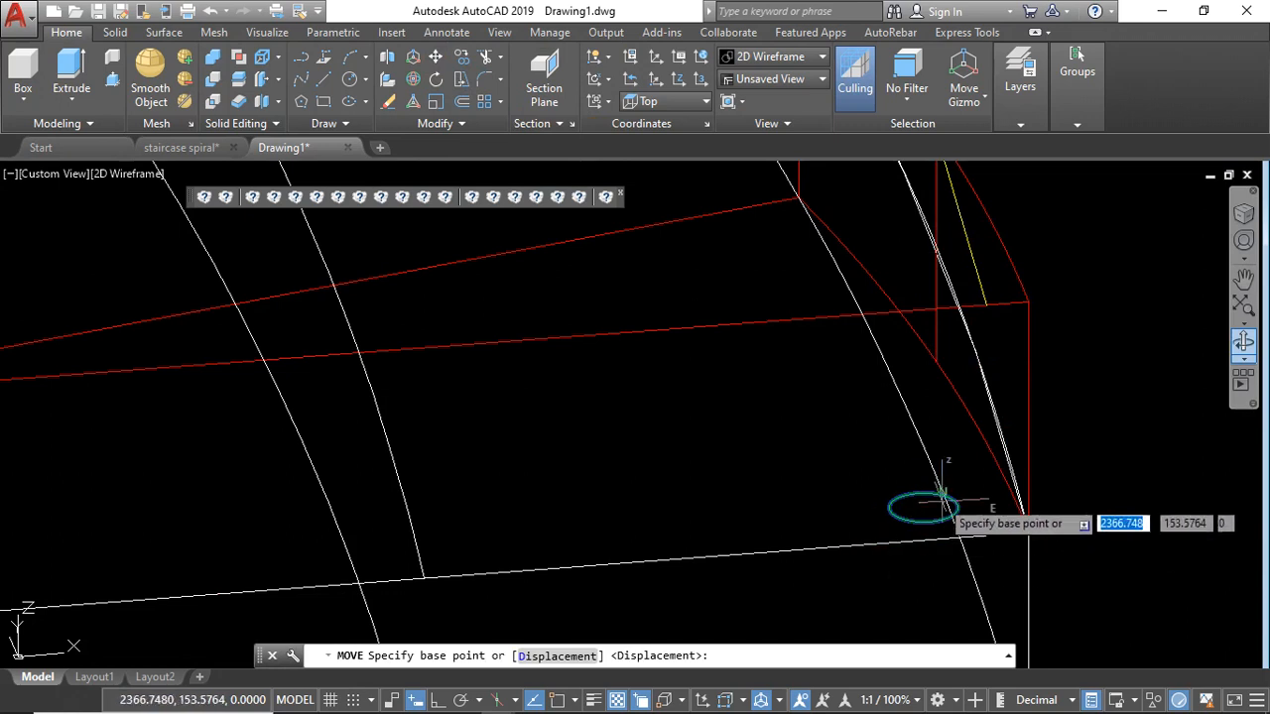
{"action": "right_click", "coordinate": [893, 466], "text": "shift"}
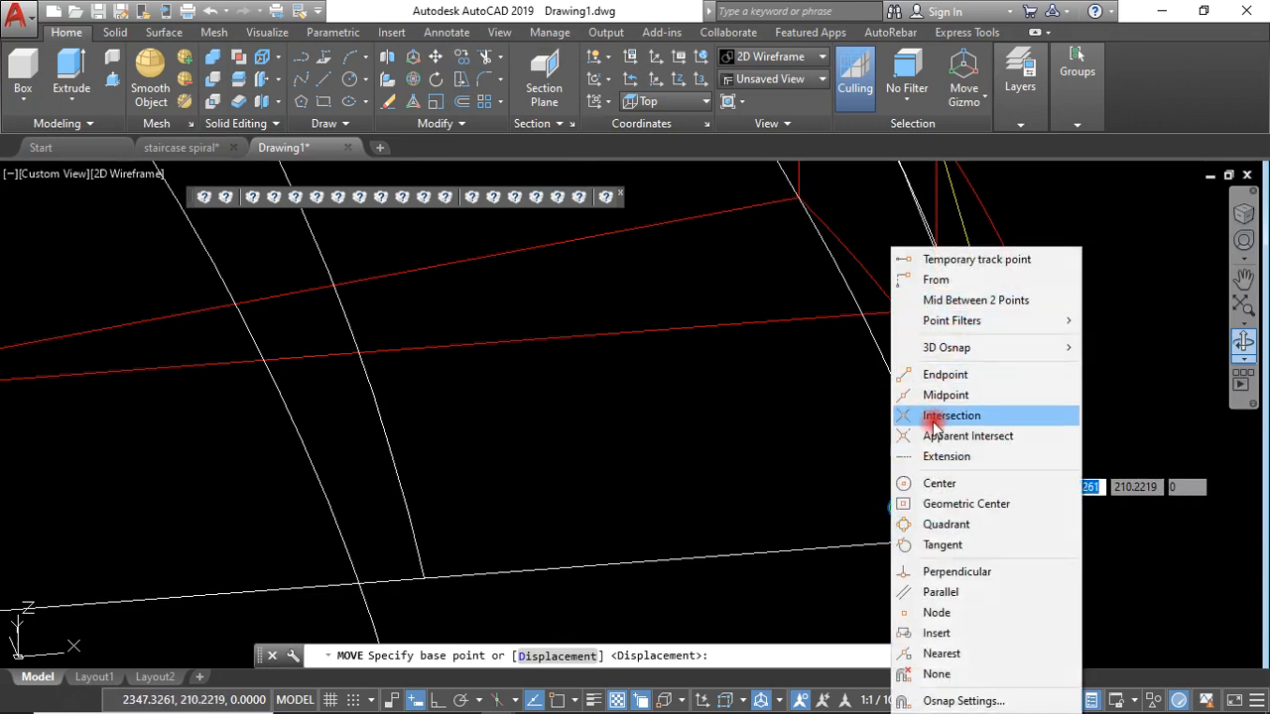
{"action": "left_click", "coordinate": [933, 483]}
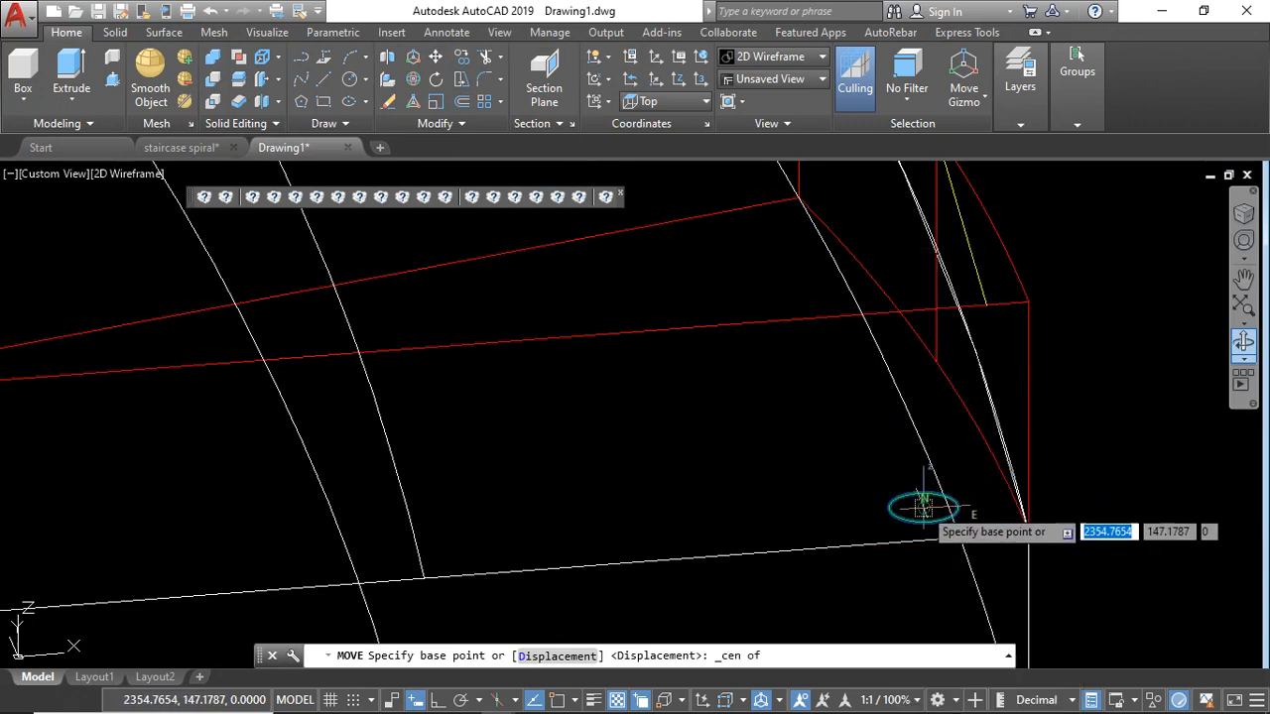
{"action": "left_click", "coordinate": [928, 496]}
{"action": "scroll", "coordinate": [819, 298], "scroll_direction": "down", "scroll_amount": 3}
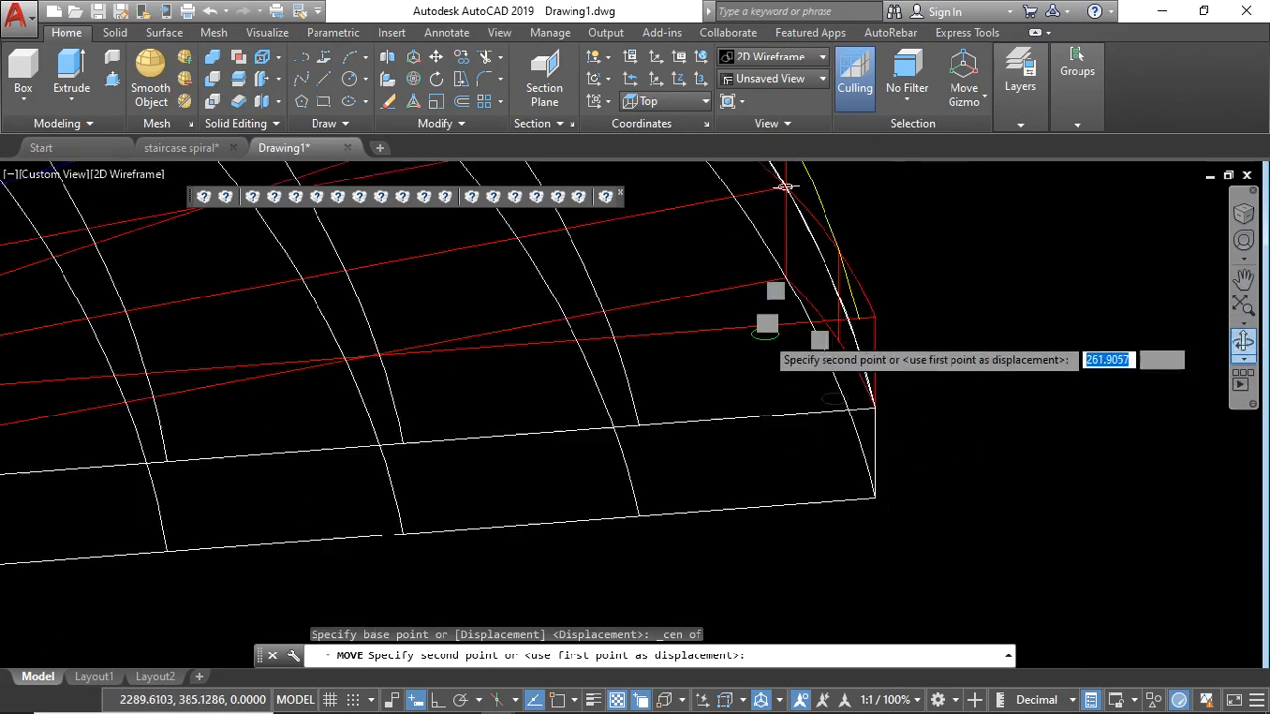
{"action": "scroll", "coordinate": [808, 308], "scroll_direction": "up", "scroll_amount": 3}
{"action": "scroll", "coordinate": [760, 363], "scroll_direction": "down", "scroll_amount": 2}
{"action": "scroll", "coordinate": [760, 347], "scroll_direction": "up", "scroll_amount": 2}
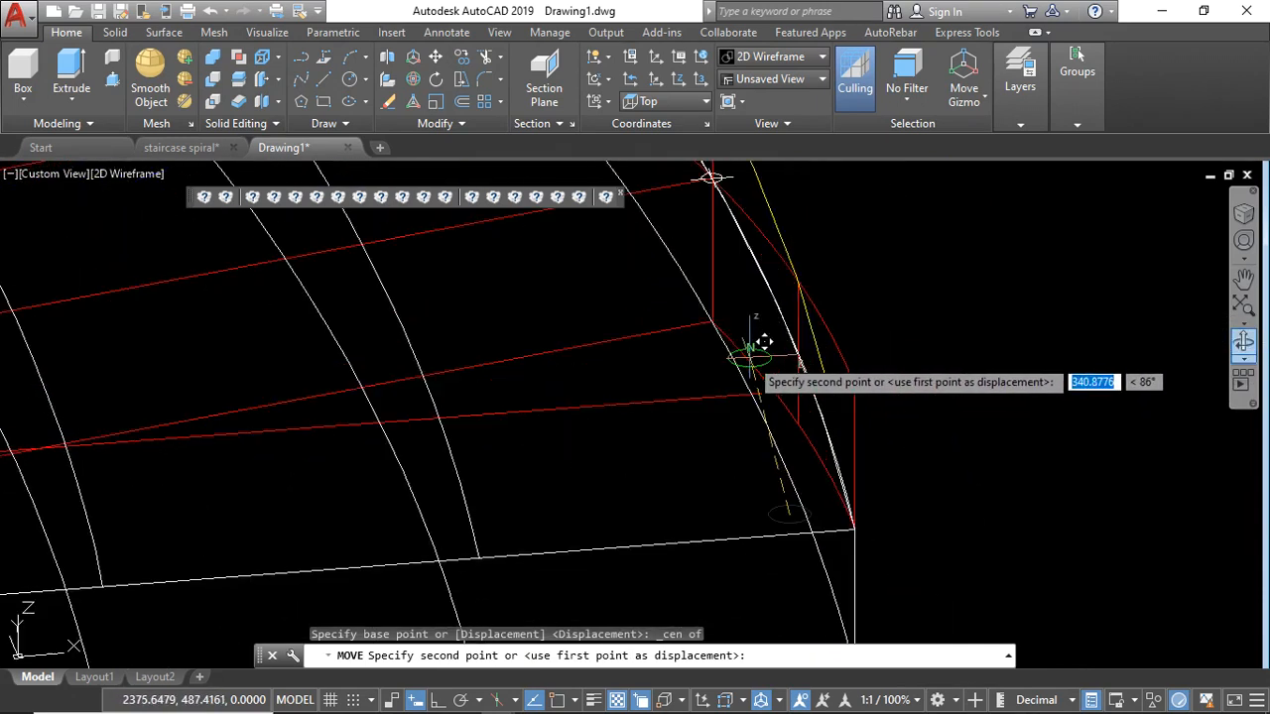
{"action": "key", "text": "Escape"}
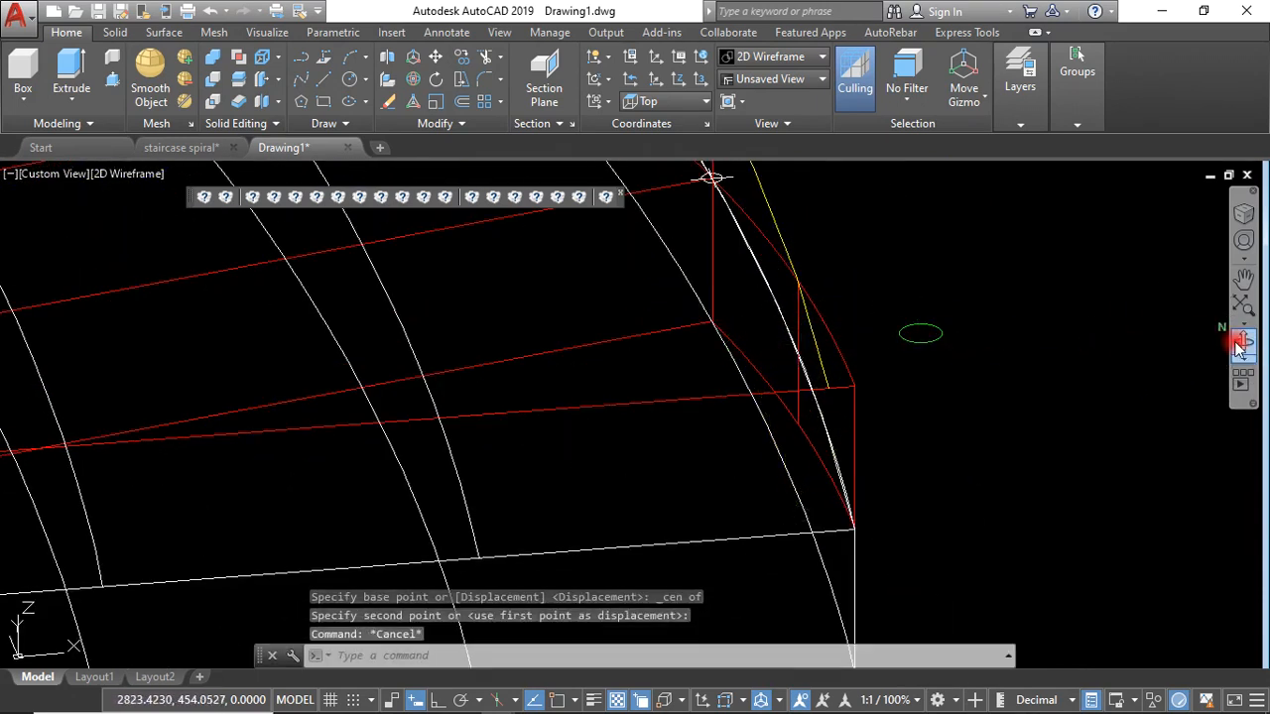
{"action": "scroll", "coordinate": [884, 397], "scroll_direction": "down", "scroll_amount": 3}
{"action": "key", "text": "Escape"}
{"action": "key", "text": "Escape"}
{"action": "scroll", "coordinate": [881, 407], "scroll_direction": "up", "scroll_amount": 3}
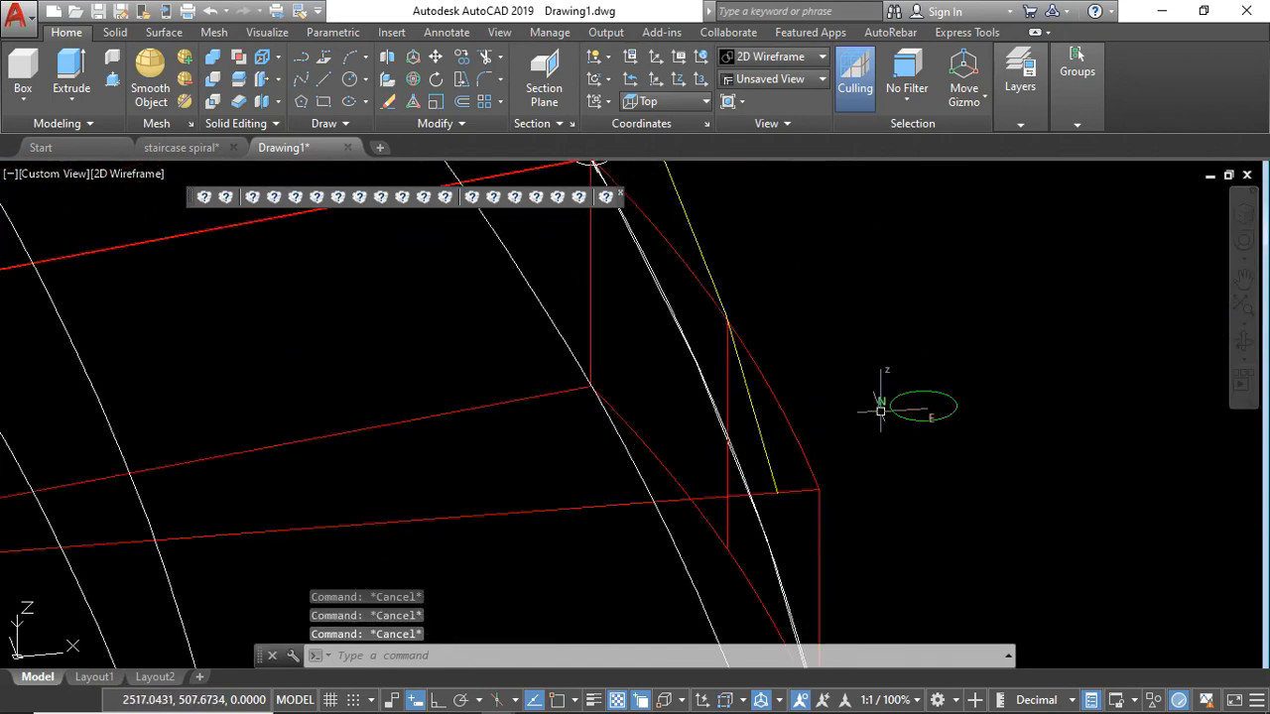
Step: Extrude the green radius-20 circle to a height of 1200 to form a railing post
{"action": "scroll", "coordinate": [936, 475], "scroll_direction": "down", "scroll_amount": 3}
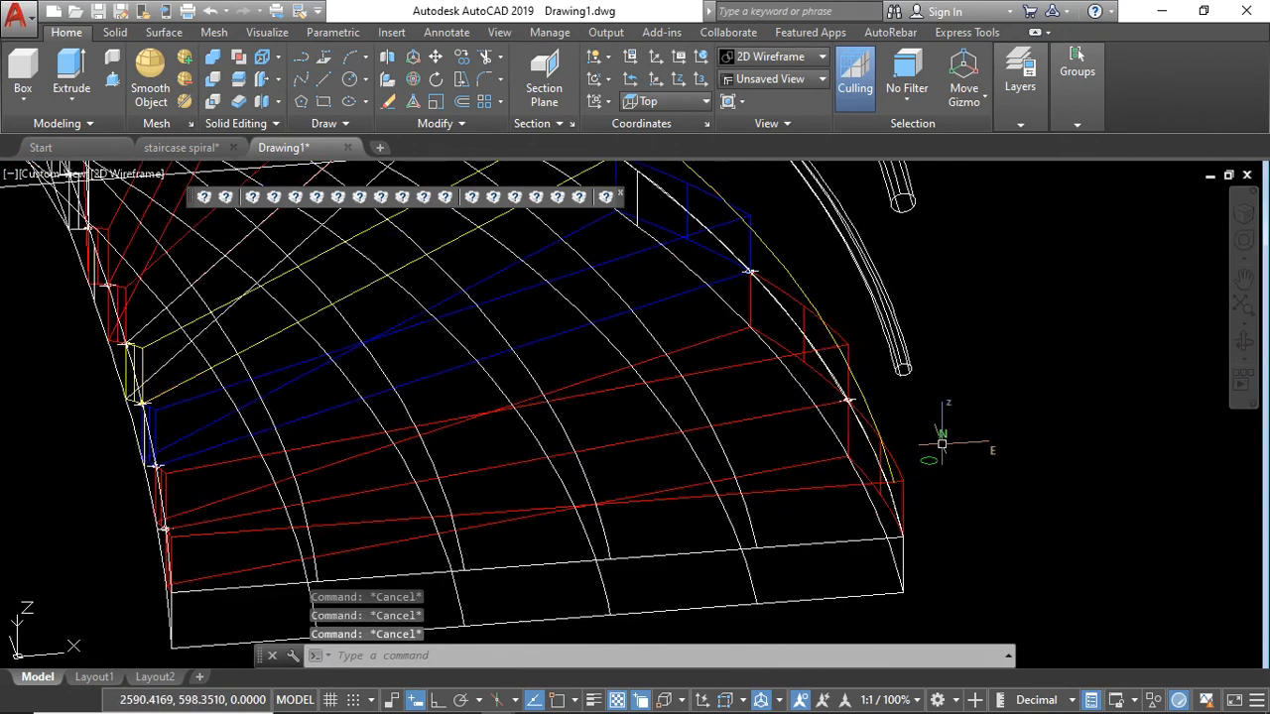
{"action": "left_click", "coordinate": [933, 459]}
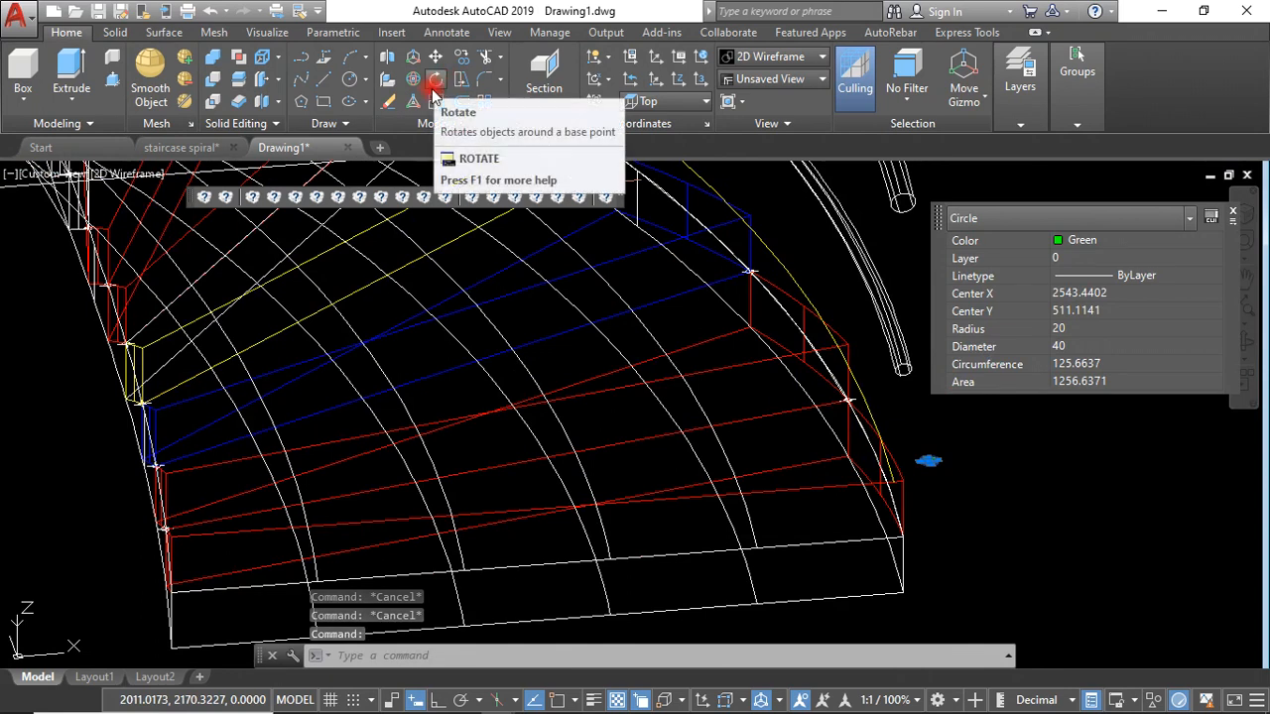
{"action": "type", "text": "ex"}
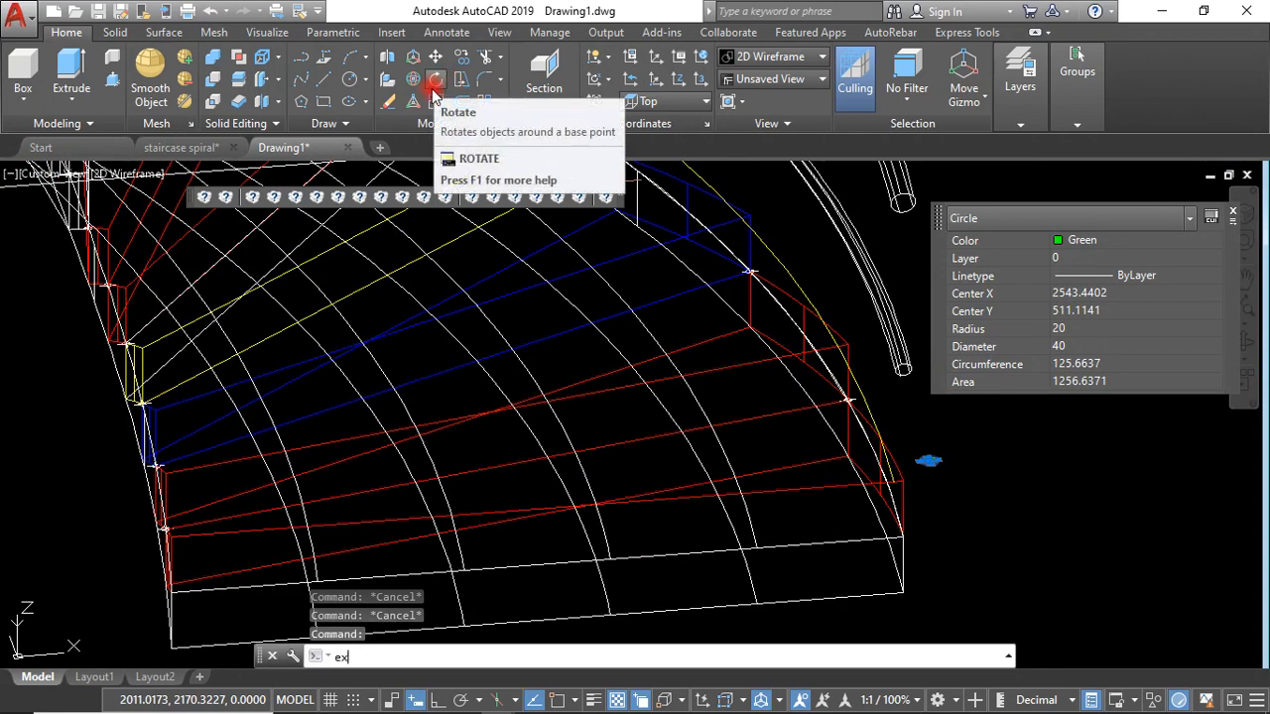
{"action": "type", "text": "t"}
{"action": "key", "text": "Return"}
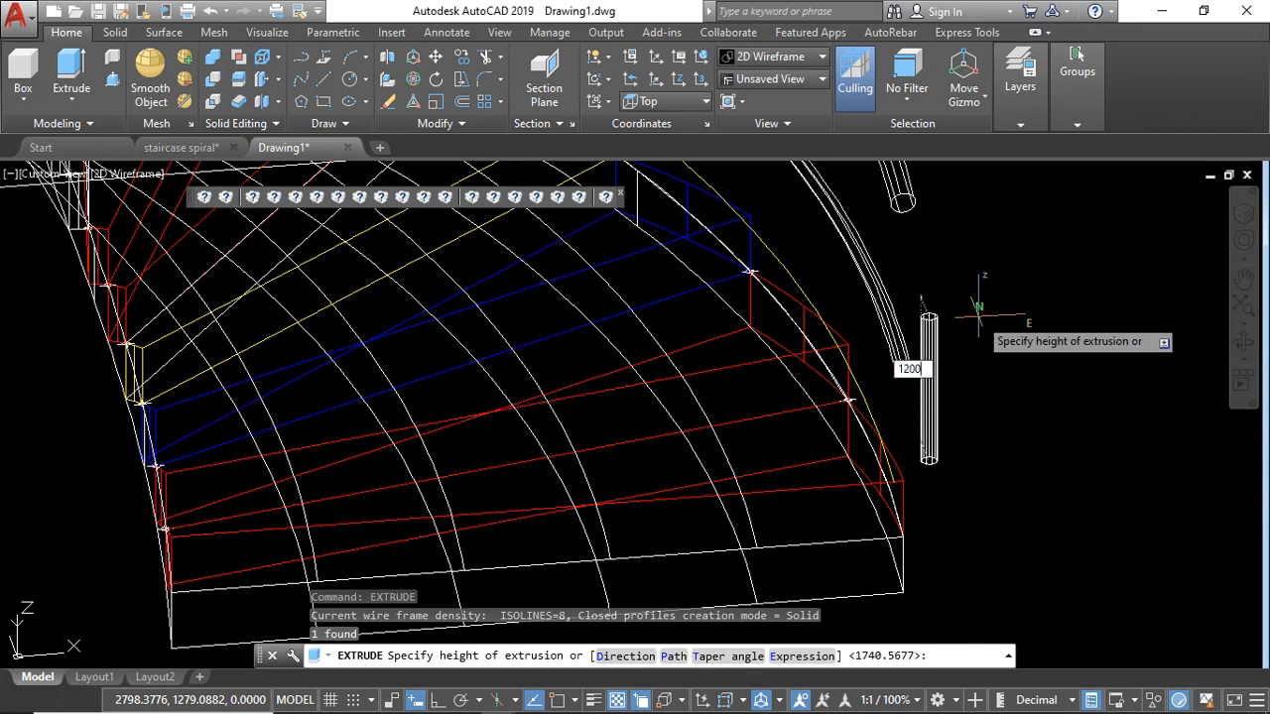
{"action": "key", "text": "Return"}
Step: Move the 1200-high post by its base onto the first tread, beside the outer edge near the second riser
{"action": "scroll", "coordinate": [971, 380], "scroll_direction": "down", "scroll_amount": 3}
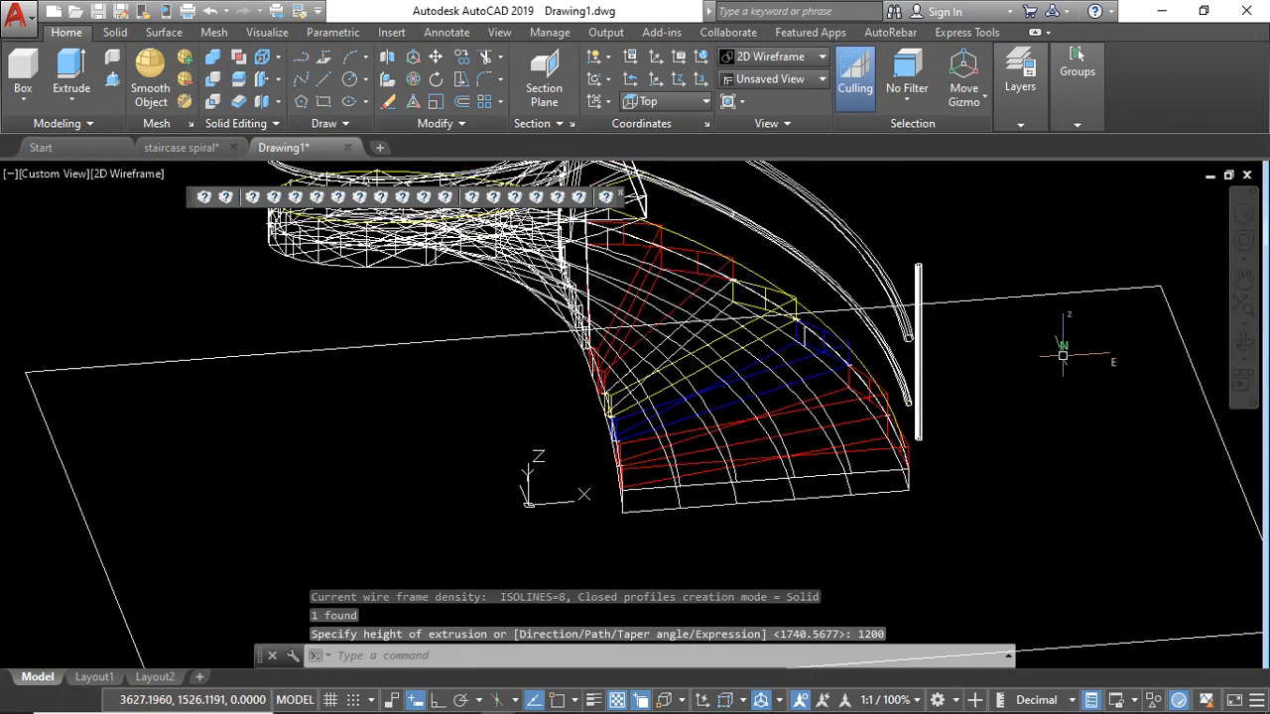
{"action": "scroll", "coordinate": [958, 385], "scroll_direction": "up", "scroll_amount": 4}
{"action": "left_click", "coordinate": [917, 420]}
{"action": "left_click", "coordinate": [890, 432]}
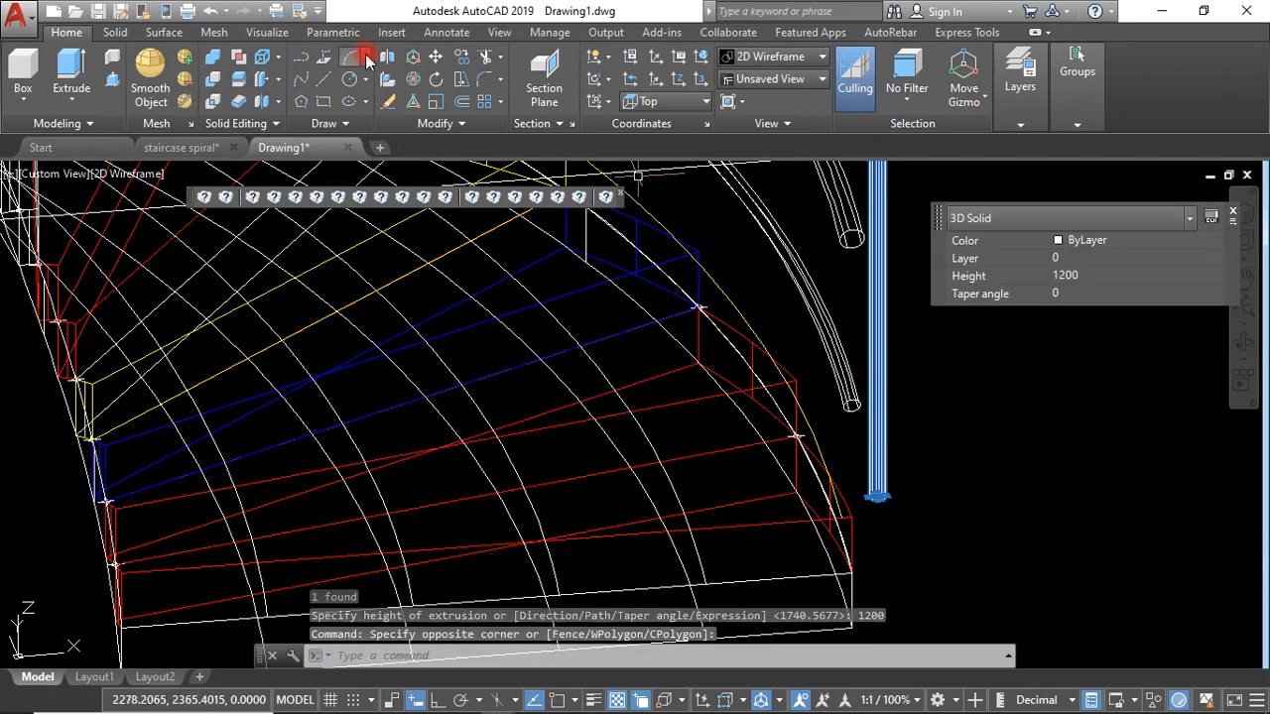
{"action": "left_click", "coordinate": [440, 59]}
{"action": "scroll", "coordinate": [888, 478], "scroll_direction": "up", "scroll_amount": 5}
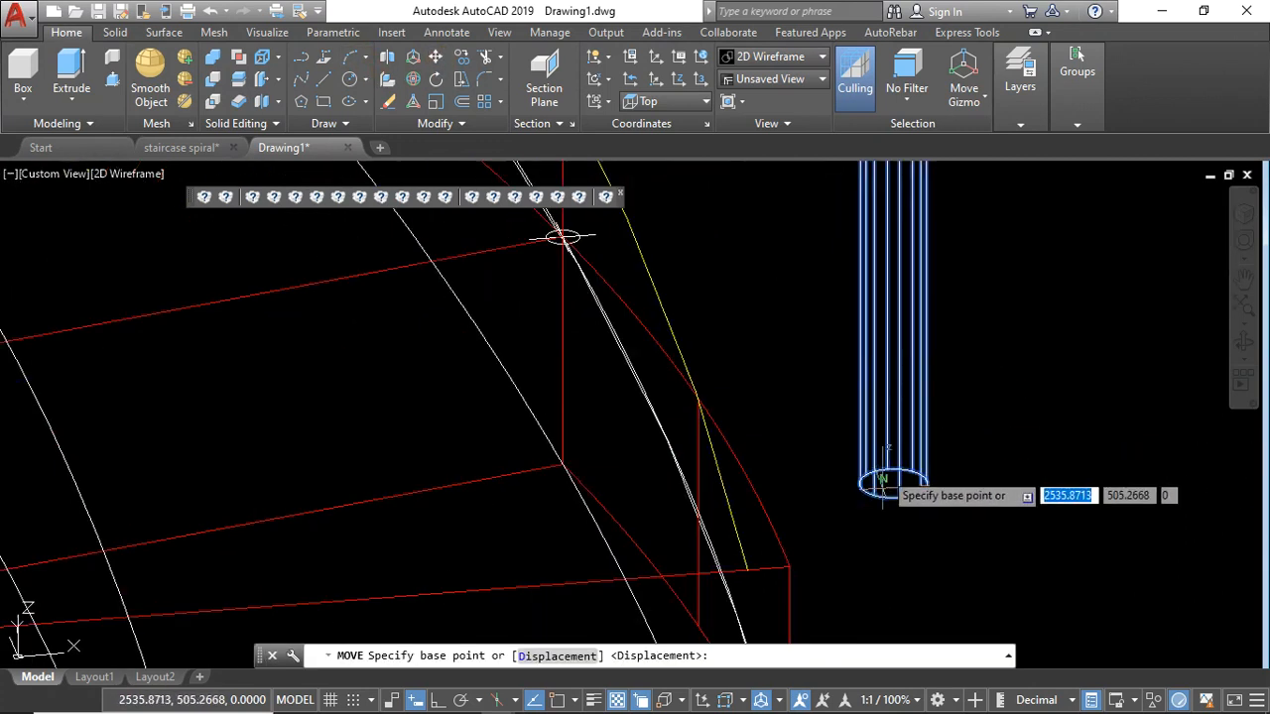
{"action": "left_click", "coordinate": [901, 415]}
{"action": "scroll", "coordinate": [814, 435], "scroll_direction": "down", "scroll_amount": 4}
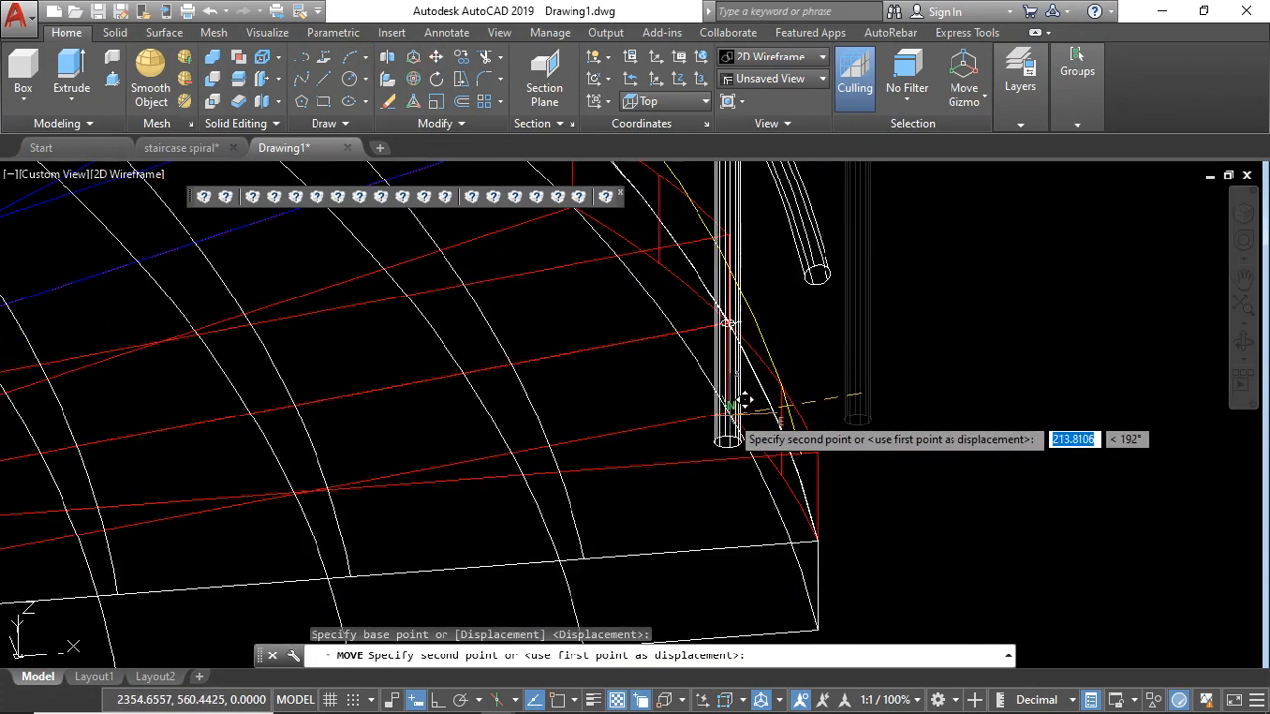
{"action": "key", "text": "Escape"}
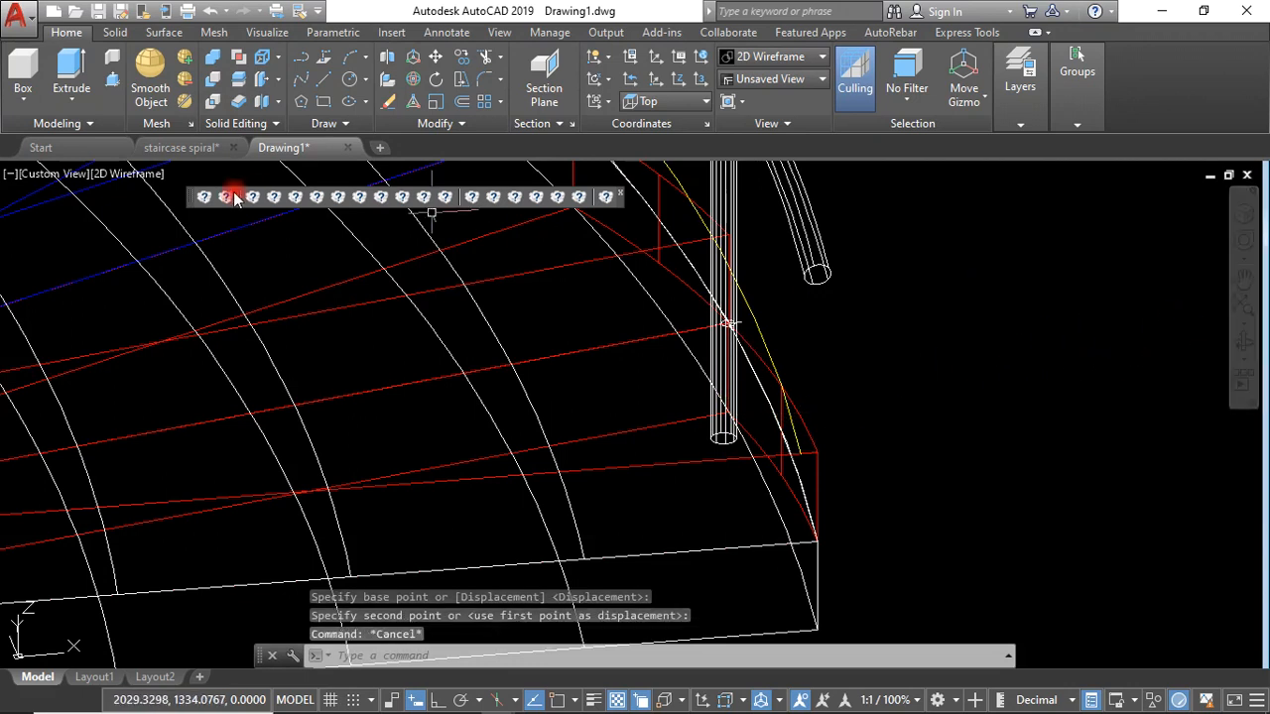
Step: Examine where the post's base meets the first tread from close up in the Conceptual visual style
{"action": "left_click", "coordinate": [127, 174]}
{"action": "left_click", "coordinate": [134, 239]}
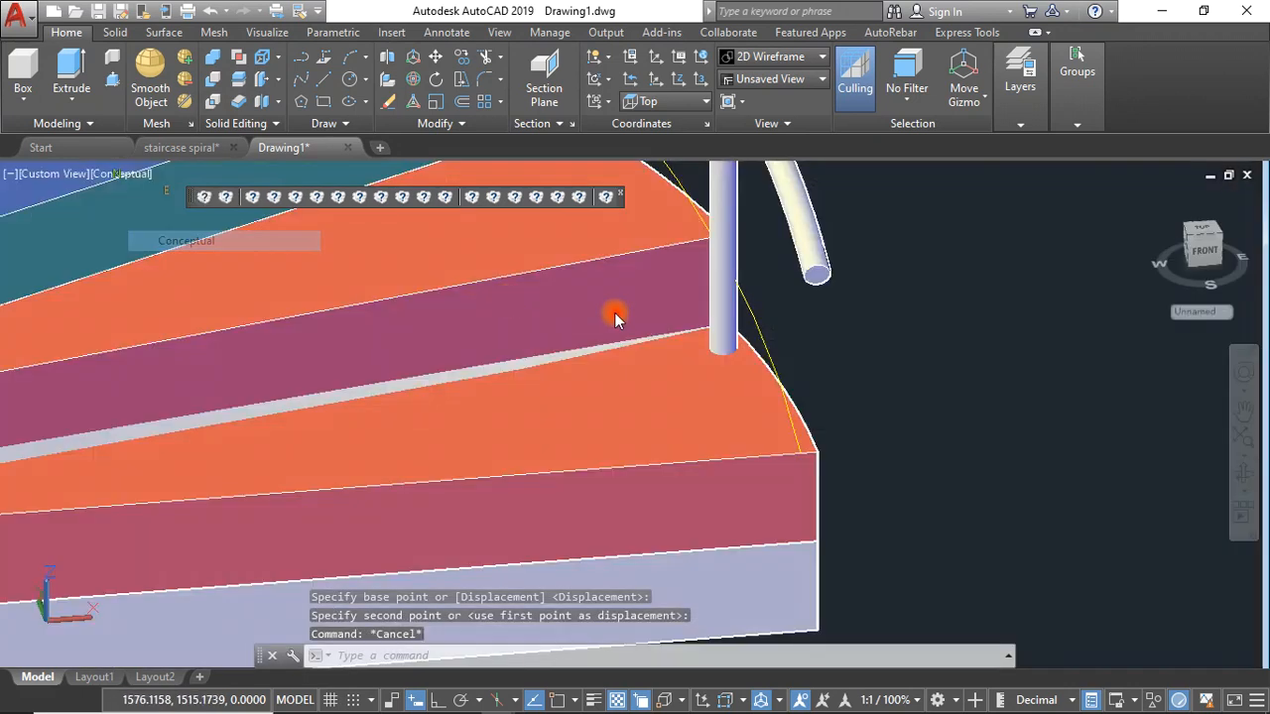
{"action": "left_click", "coordinate": [1238, 473]}
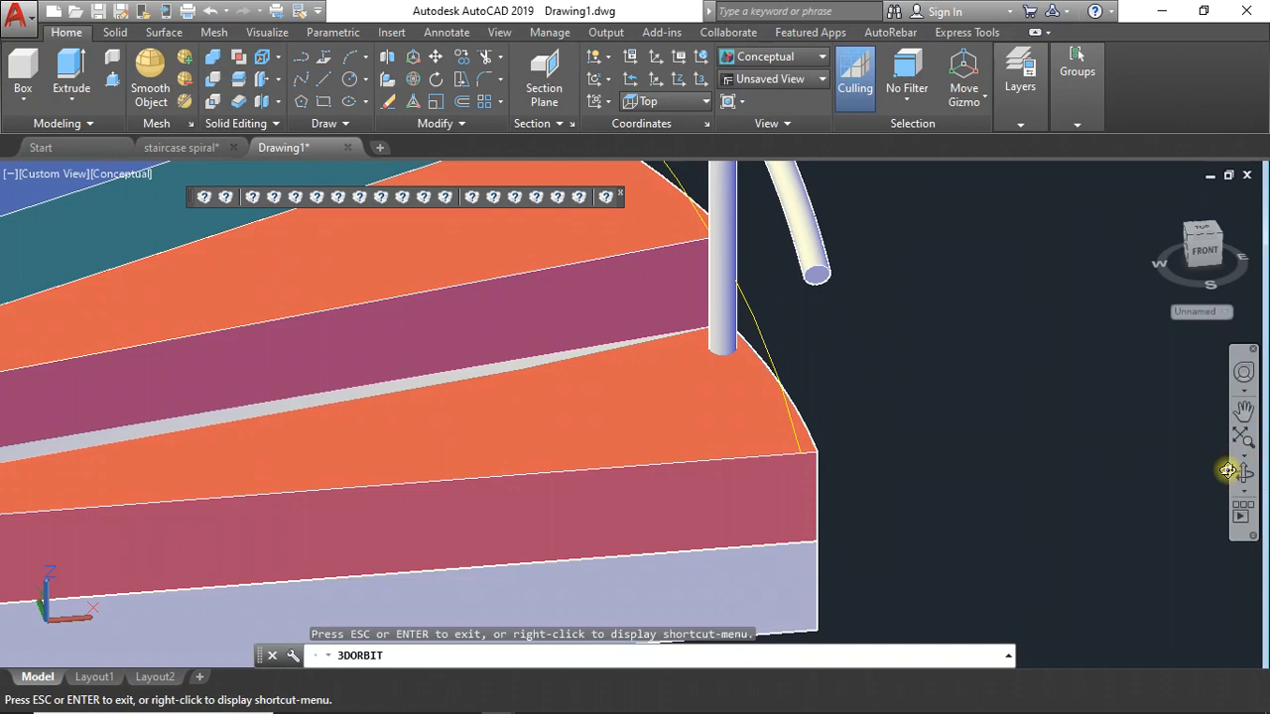
{"action": "mouse_move", "coordinate": [935, 463]}
{"action": "left_mouse_down"}
{"action": "mouse_move", "coordinate": [907, 440]}
{"action": "mouse_move", "coordinate": [800, 420]}
{"action": "mouse_move", "coordinate": [850, 527]}
{"action": "mouse_move", "coordinate": [831, 445]}
{"action": "mouse_move", "coordinate": [946, 460]}
{"action": "mouse_move", "coordinate": [941, 443]}
{"action": "left_mouse_up"}
{"action": "scroll", "coordinate": [851, 449], "scroll_direction": "up", "scroll_amount": 4}
{"action": "mouse_move", "coordinate": [794, 436]}
{"action": "left_mouse_down"}
{"action": "mouse_move", "coordinate": [801, 459]}
{"action": "mouse_move", "coordinate": [787, 443]}
{"action": "left_mouse_up"}
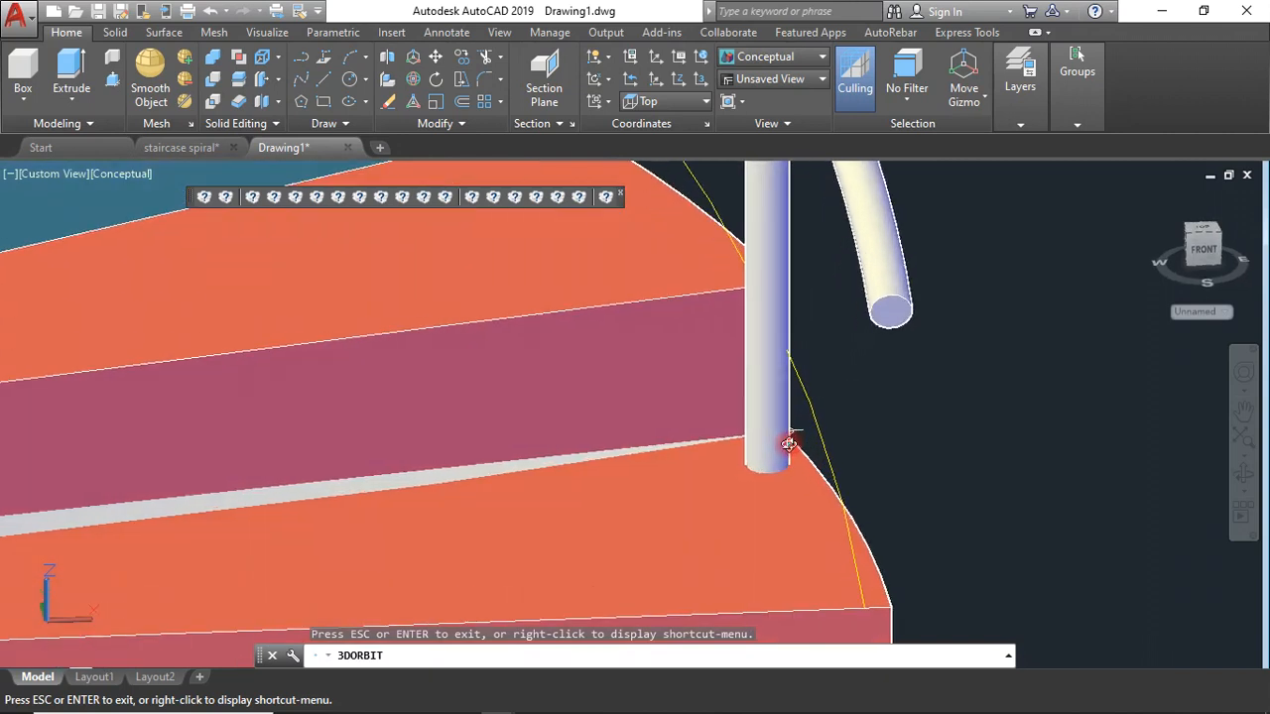
{"action": "key", "text": "Escape"}
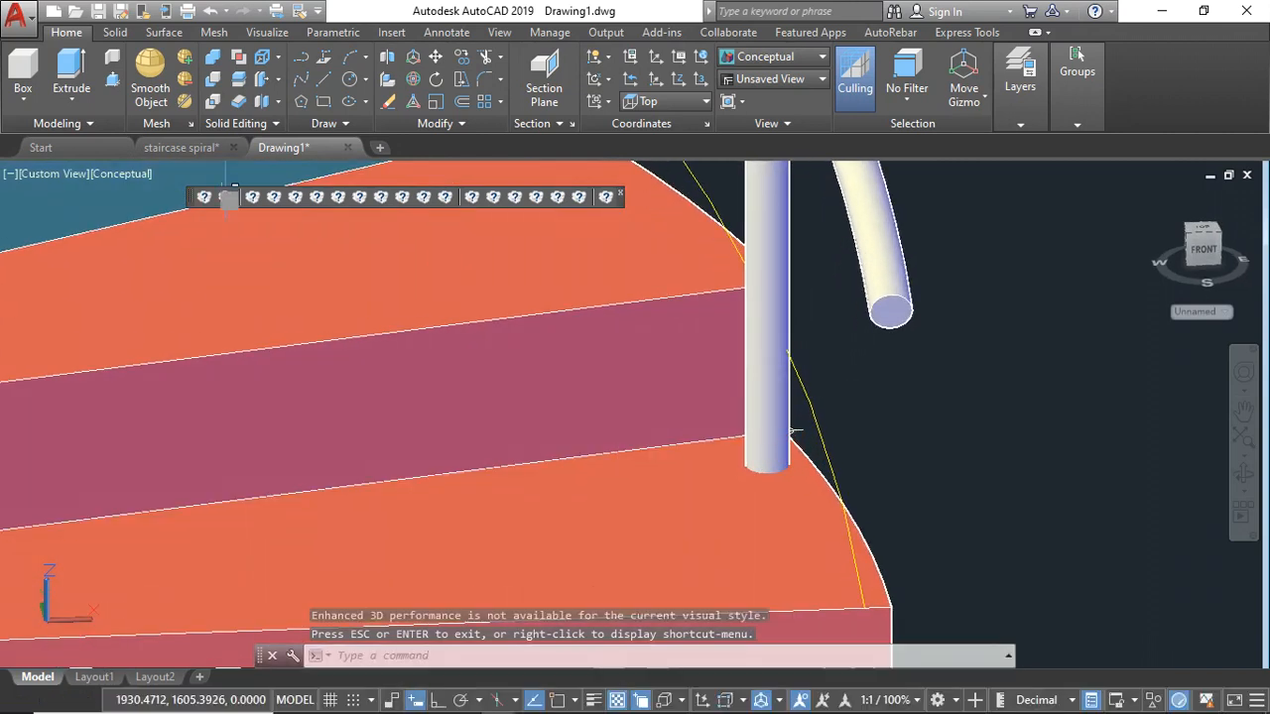
Step: Examine the post's position against the rails and the tread's outer edge from the Top view and from the front right
{"action": "left_click", "coordinate": [50, 175]}
{"action": "left_click", "coordinate": [96, 218]}
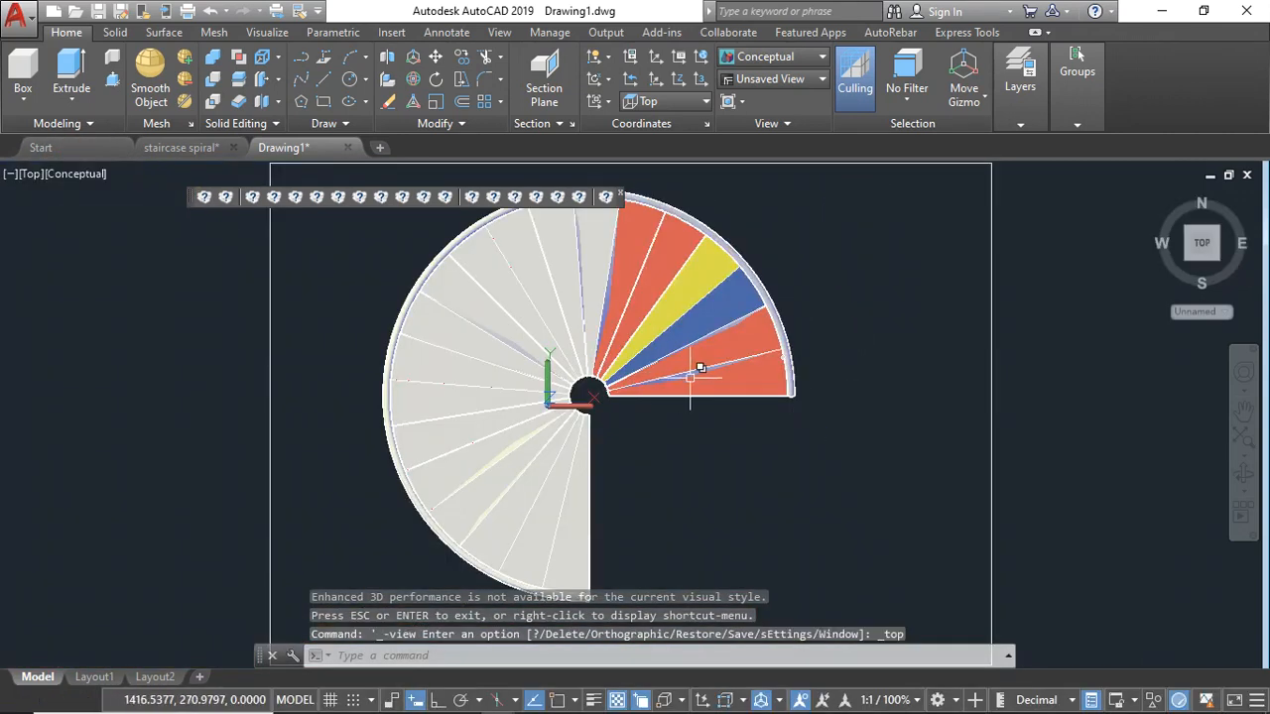
{"action": "scroll", "coordinate": [806, 378], "scroll_direction": "up", "scroll_amount": 5}
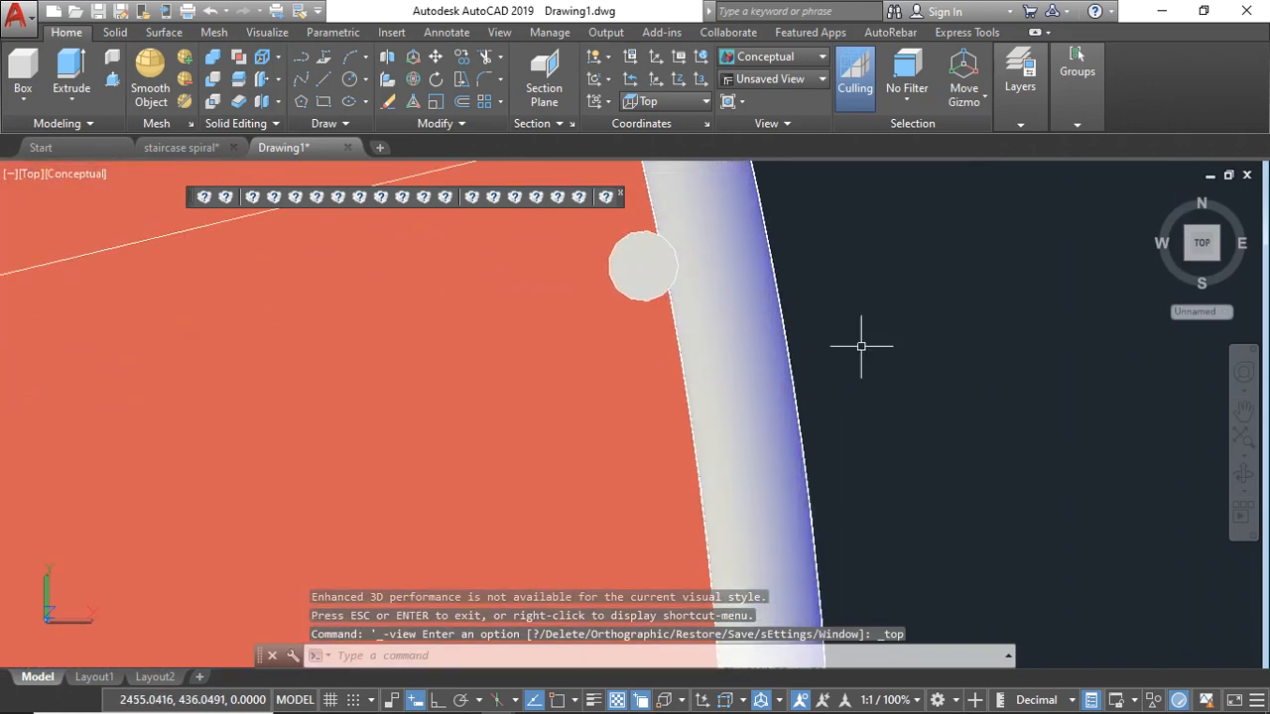
{"action": "scroll", "coordinate": [942, 357], "scroll_direction": "down", "scroll_amount": 2}
{"action": "scroll", "coordinate": [943, 341], "scroll_direction": "up", "scroll_amount": 3}
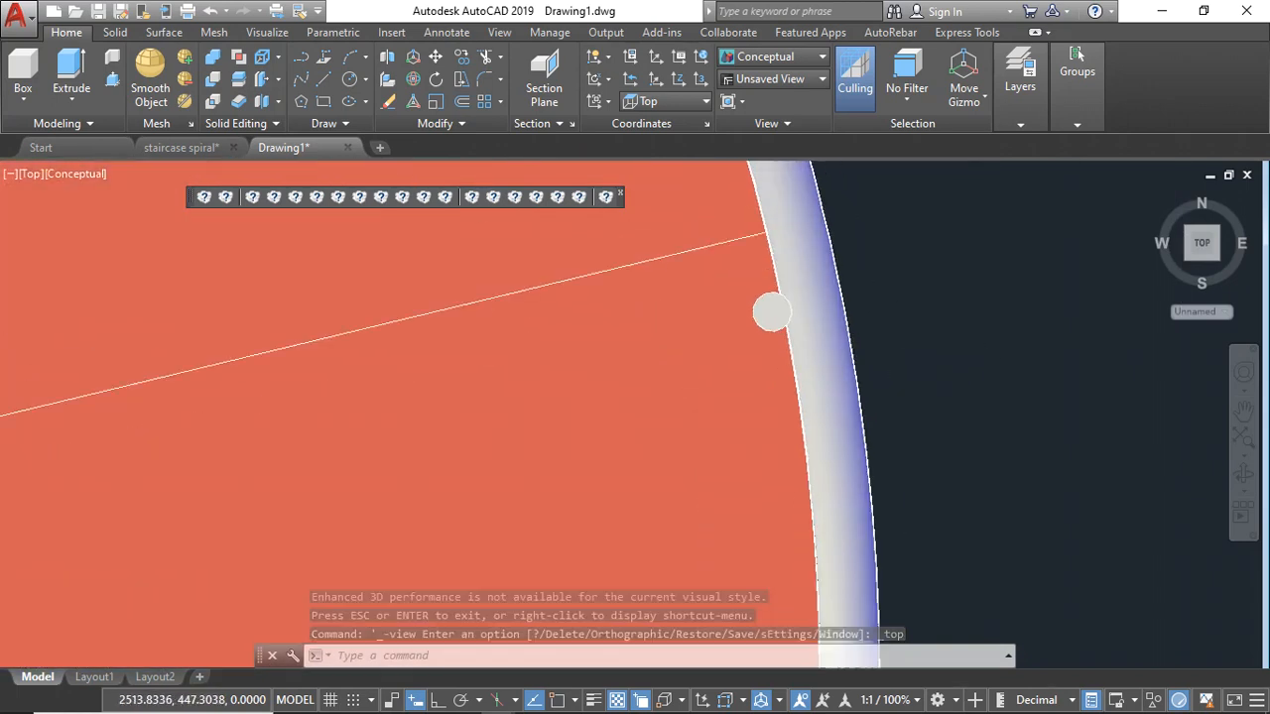
{"action": "scroll", "coordinate": [866, 358], "scroll_direction": "down", "scroll_amount": 2}
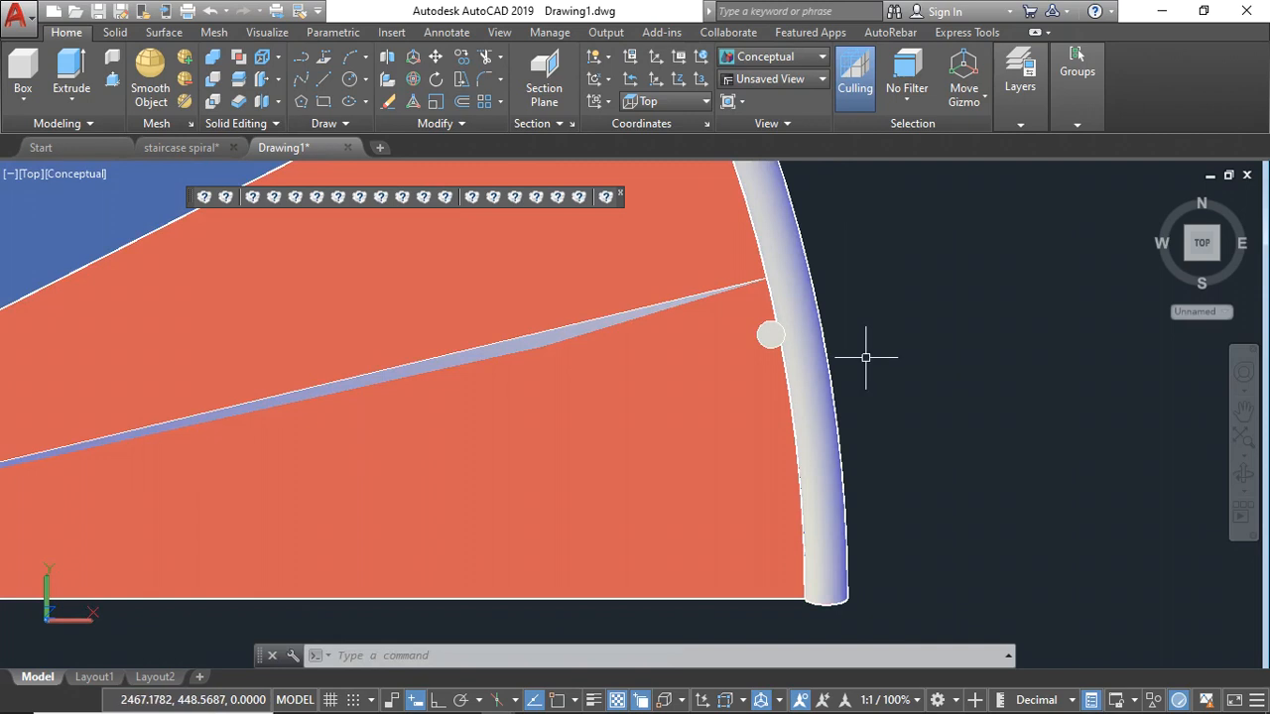
{"action": "left_click", "coordinate": [1242, 472]}
{"action": "left_click_drag", "start_coordinate": [777, 513], "coordinate": [824, 469]}
{"action": "key", "text": "Escape"}
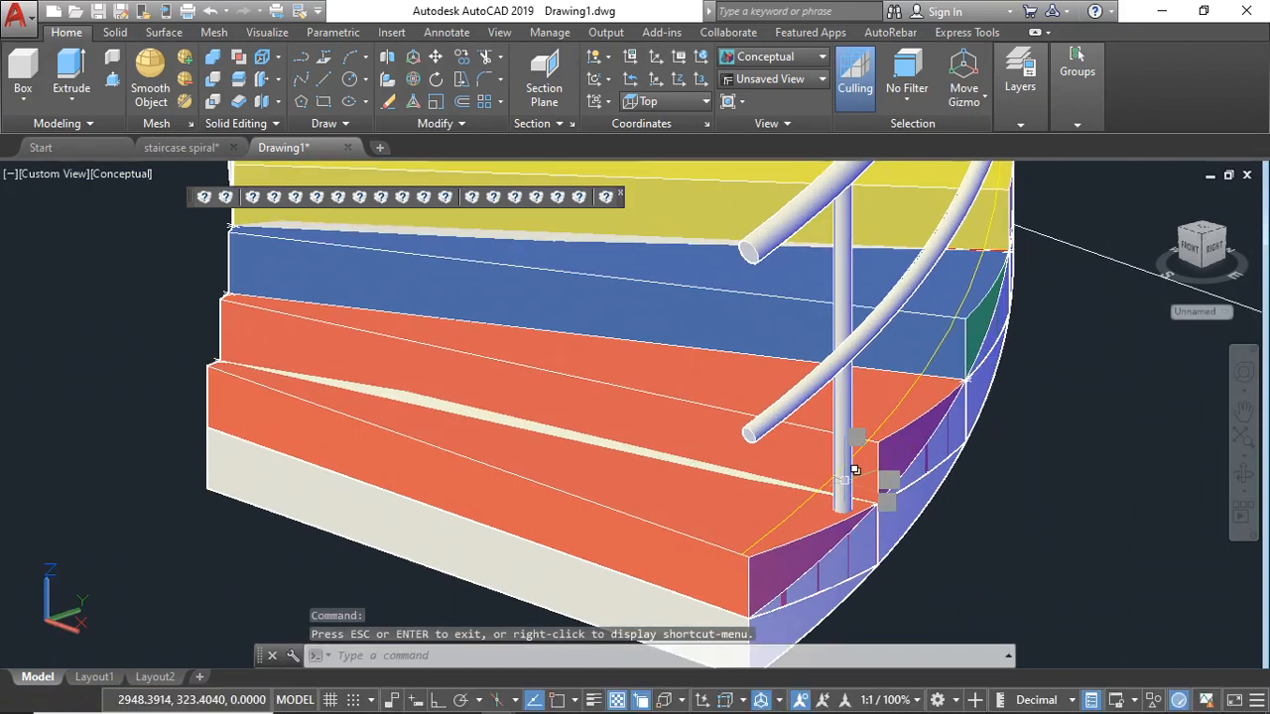
Step: In the 2D Wireframe style, move the post by its base toward the first tread's front outer corner
{"action": "left_click", "coordinate": [117, 176]}
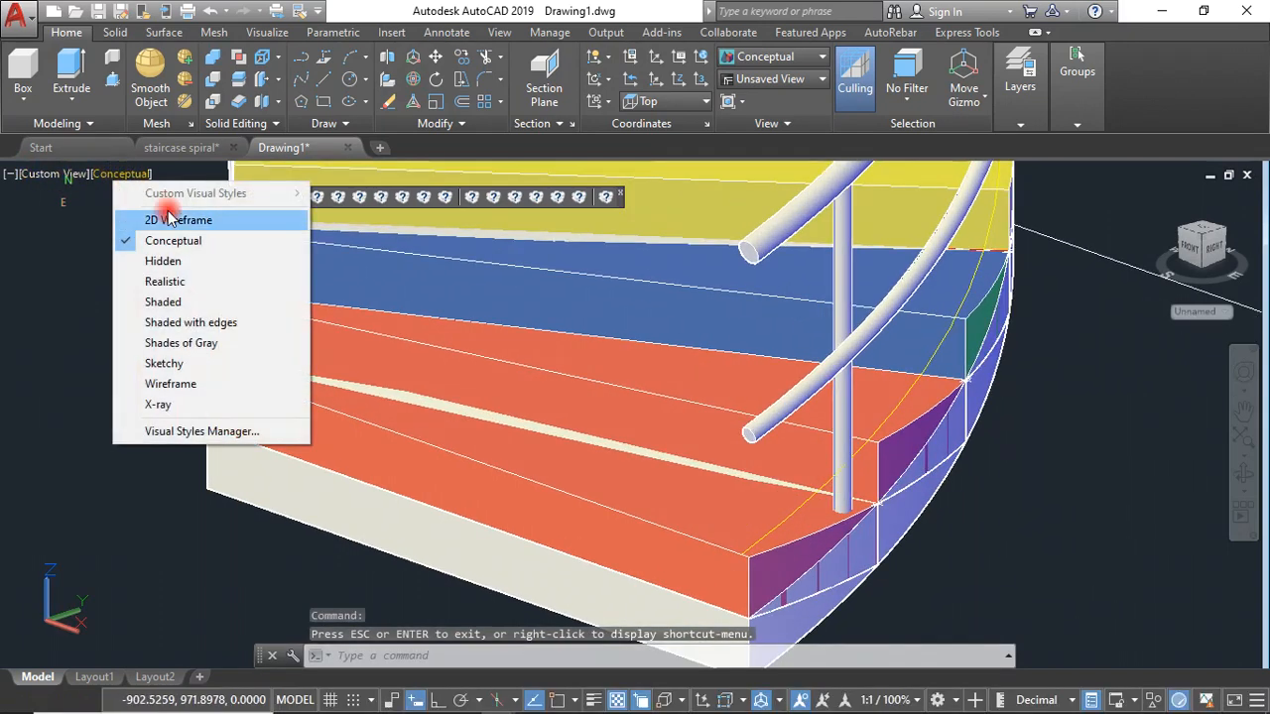
{"action": "left_click", "coordinate": [162, 213]}
{"action": "scroll", "coordinate": [847, 470], "scroll_direction": "up", "scroll_amount": 3}
{"action": "left_click", "coordinate": [844, 501]}
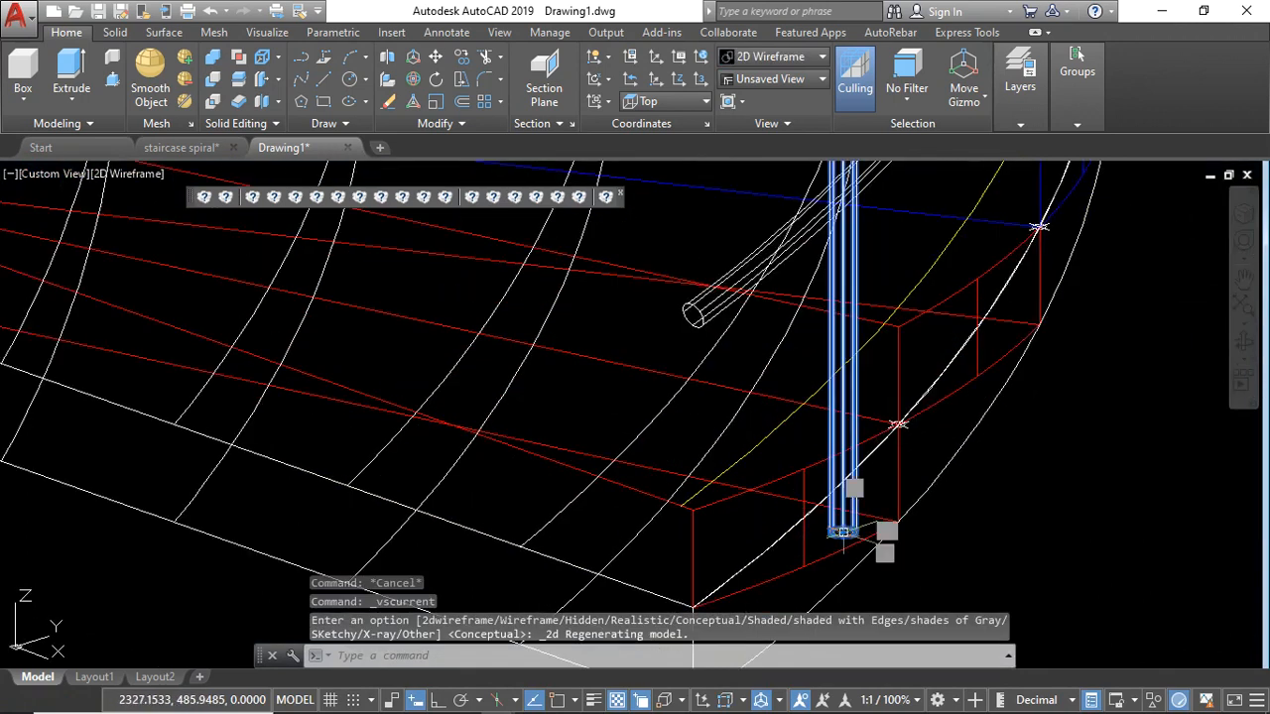
{"action": "left_click", "coordinate": [436, 58]}
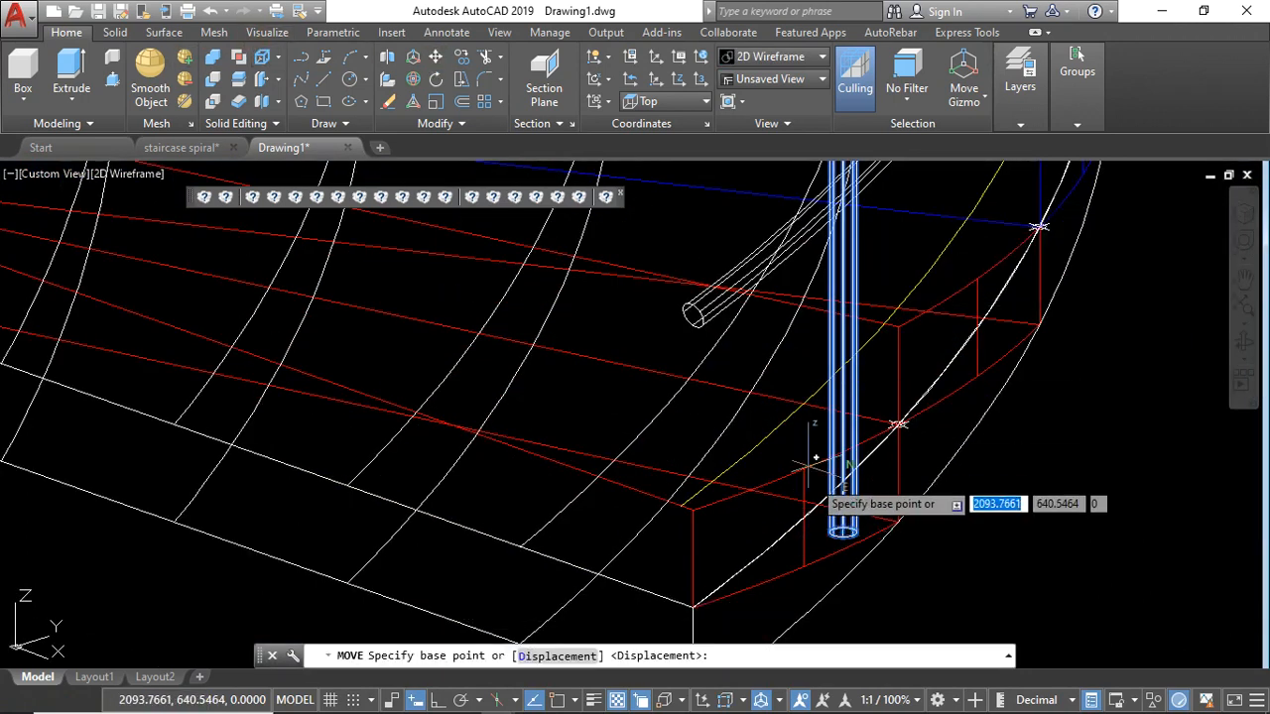
{"action": "left_click", "coordinate": [437, 60]}
{"action": "key", "text": "Escape"}
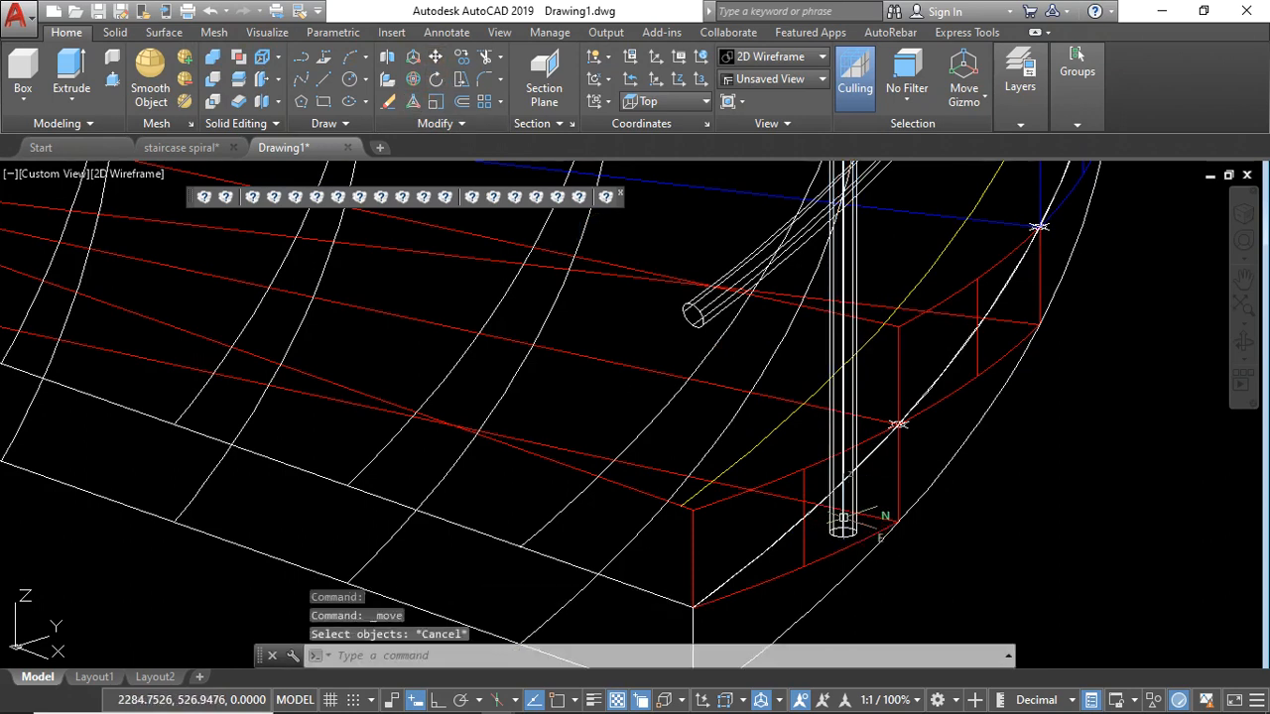
{"action": "left_click", "coordinate": [843, 511]}
{"action": "left_click", "coordinate": [435, 61]}
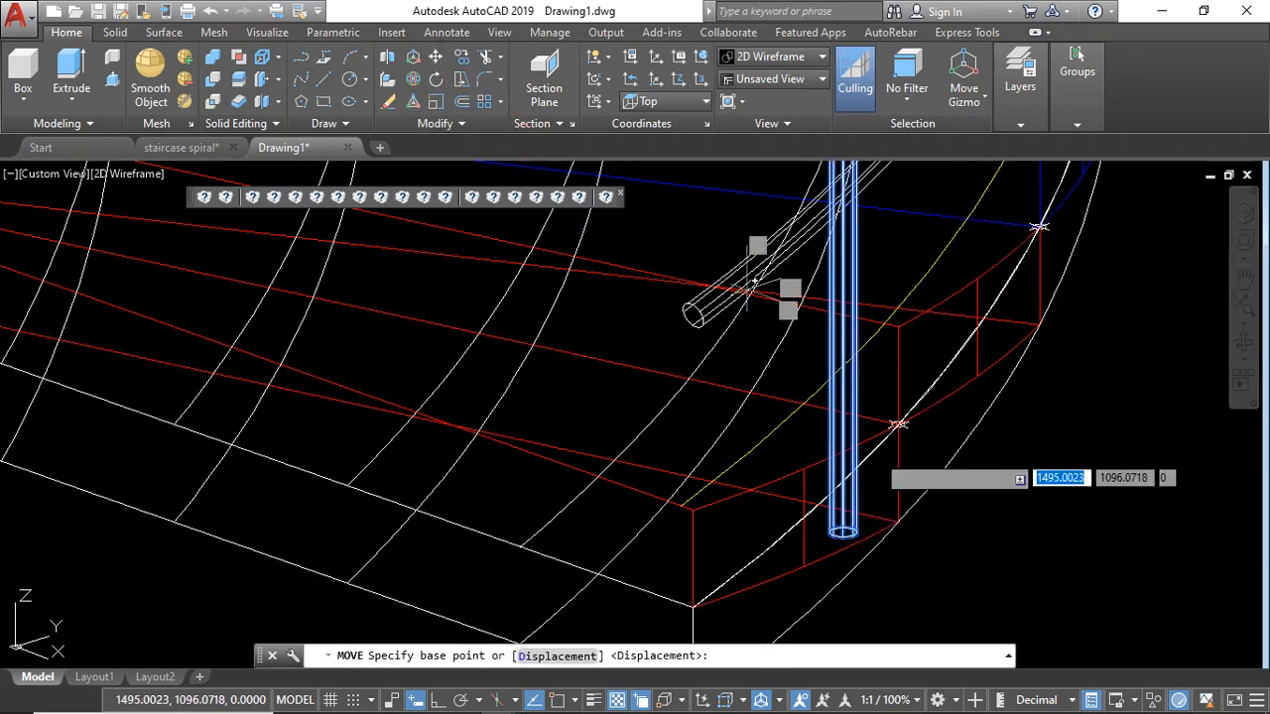
{"action": "left_click", "coordinate": [843, 529]}
{"action": "scroll", "coordinate": [725, 483], "scroll_direction": "up", "scroll_amount": 4}
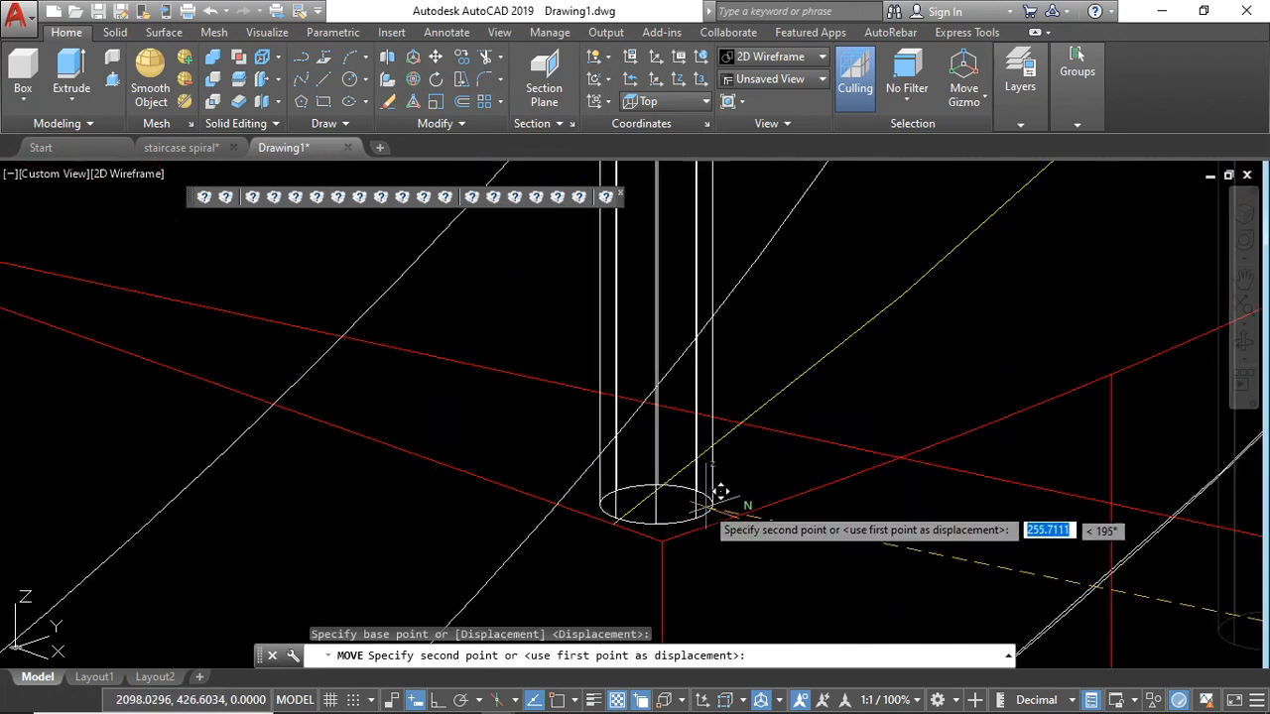
{"action": "left_click", "coordinate": [706, 504]}
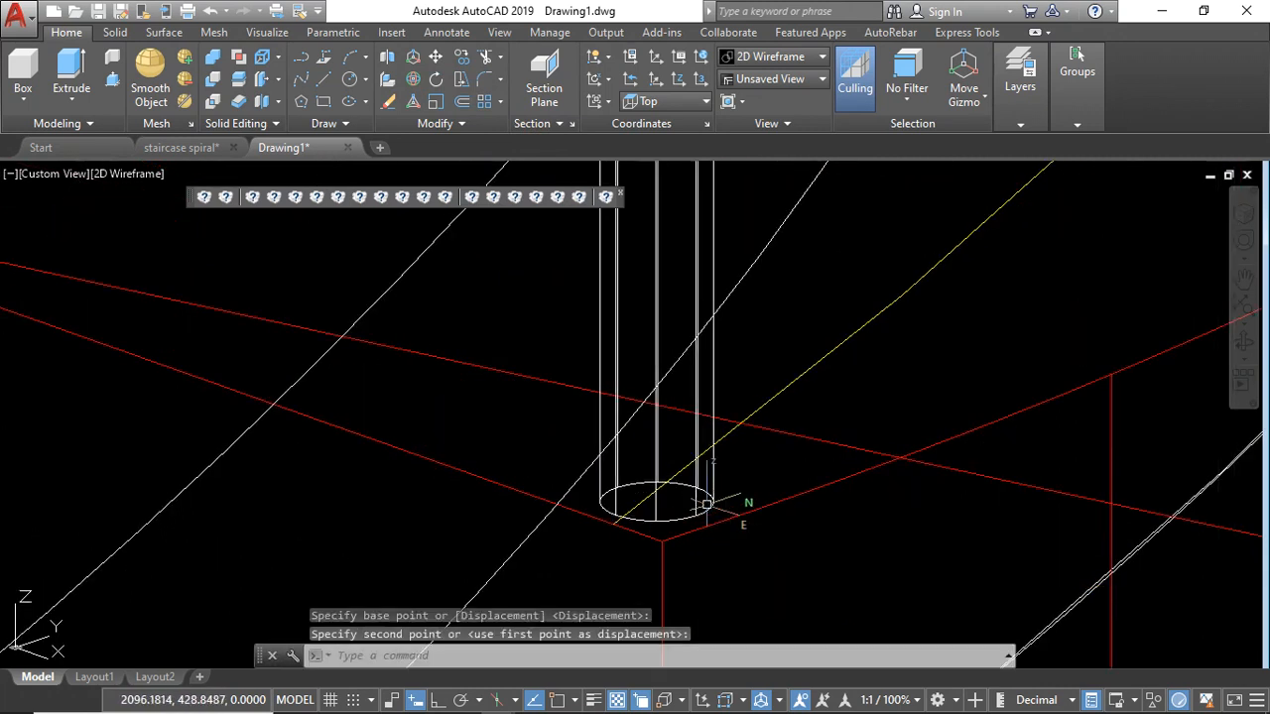
Step: In the Top view, move the post by its centre to the first tread's outer edge, just behind the rails' lower ends
{"action": "left_click", "coordinate": [33, 175]}
{"action": "left_click", "coordinate": [40, 219]}
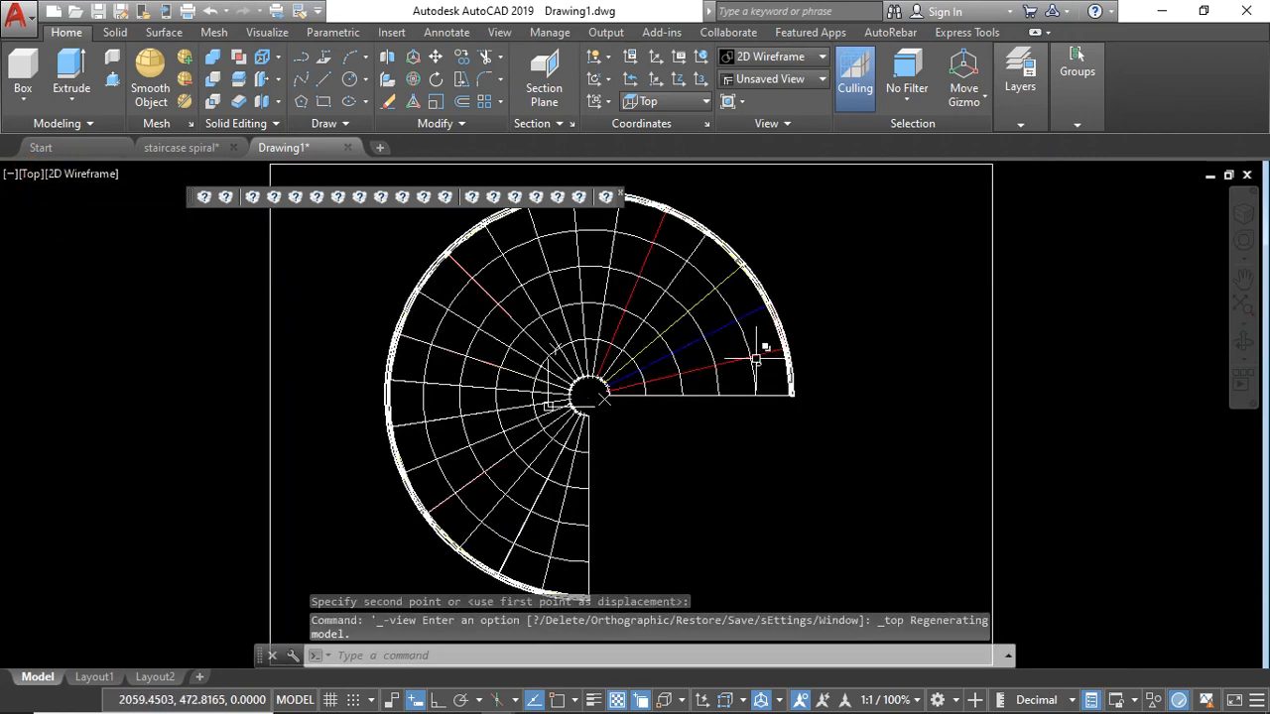
{"action": "scroll", "coordinate": [746, 359], "scroll_direction": "up", "scroll_amount": 4}
{"action": "scroll", "coordinate": [833, 401], "scroll_direction": "up", "scroll_amount": 5}
{"action": "scroll", "coordinate": [710, 348], "scroll_direction": "down", "scroll_amount": 5}
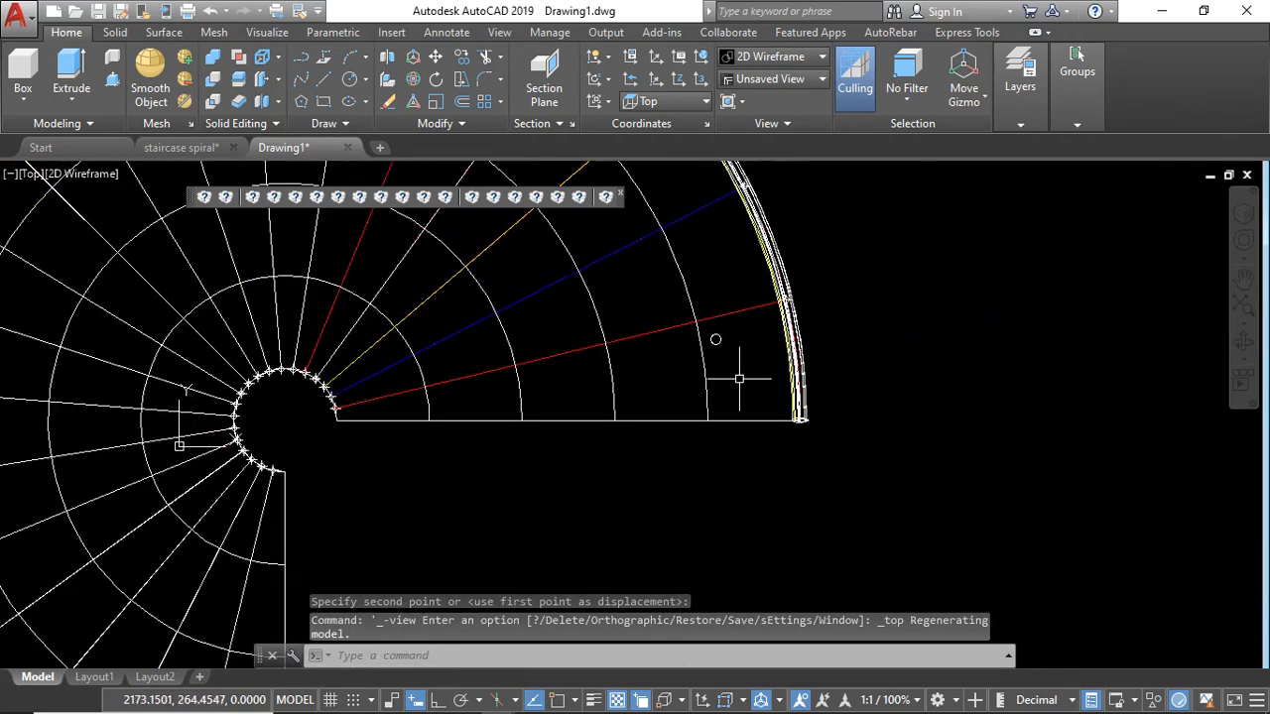
{"action": "scroll", "coordinate": [714, 357], "scroll_direction": "up", "scroll_amount": 3}
{"action": "left_click", "coordinate": [687, 282]}
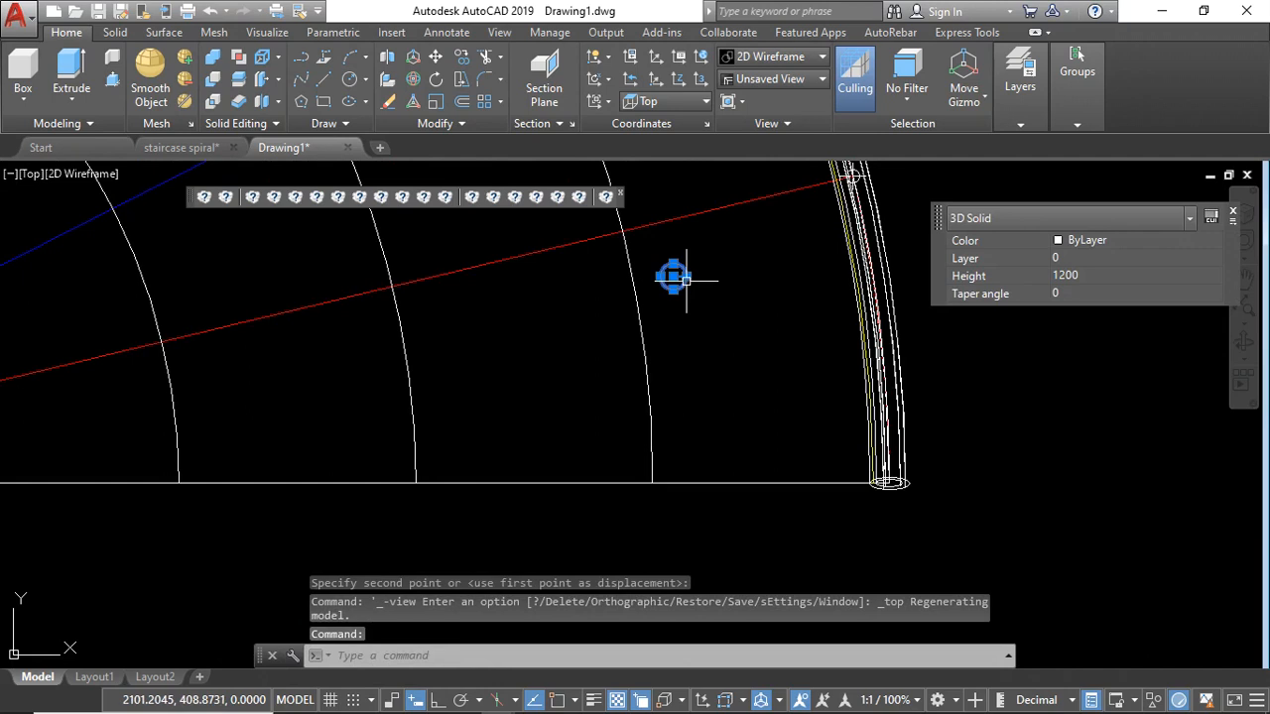
{"action": "left_click", "coordinate": [437, 58]}
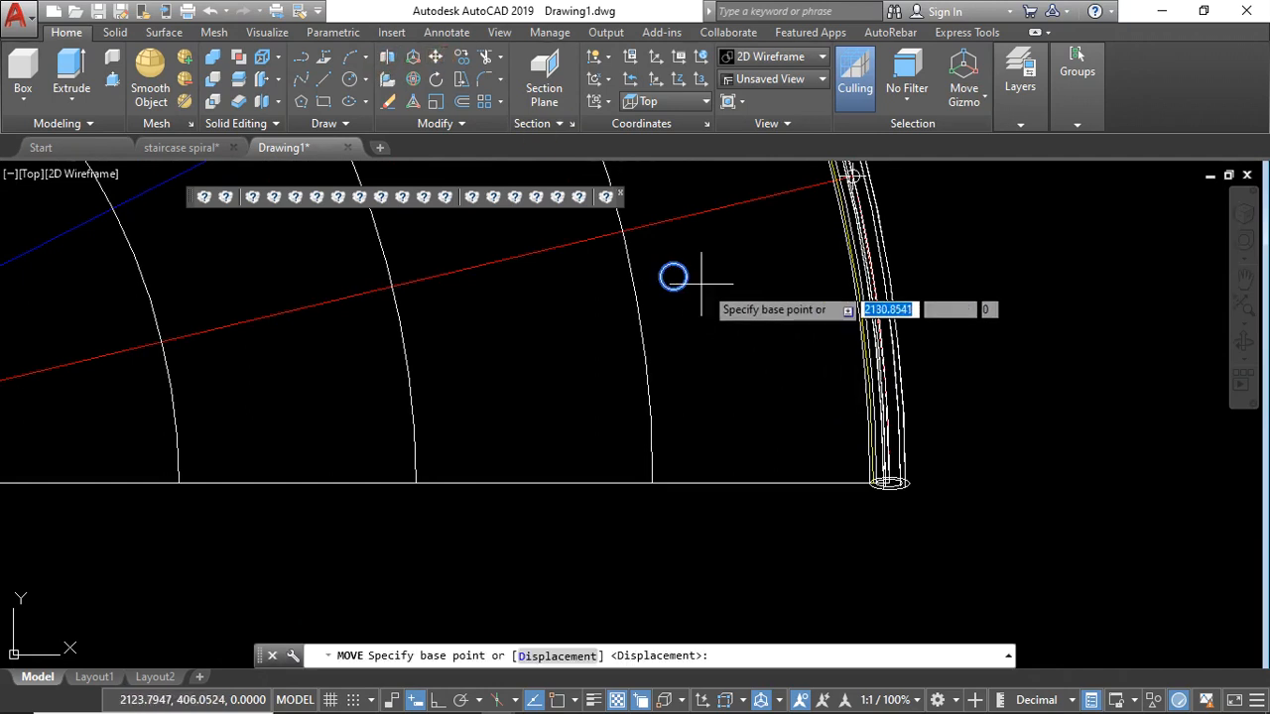
{"action": "left_click", "coordinate": [673, 277]}
{"action": "scroll", "coordinate": [901, 470], "scroll_direction": "up", "scroll_amount": 3}
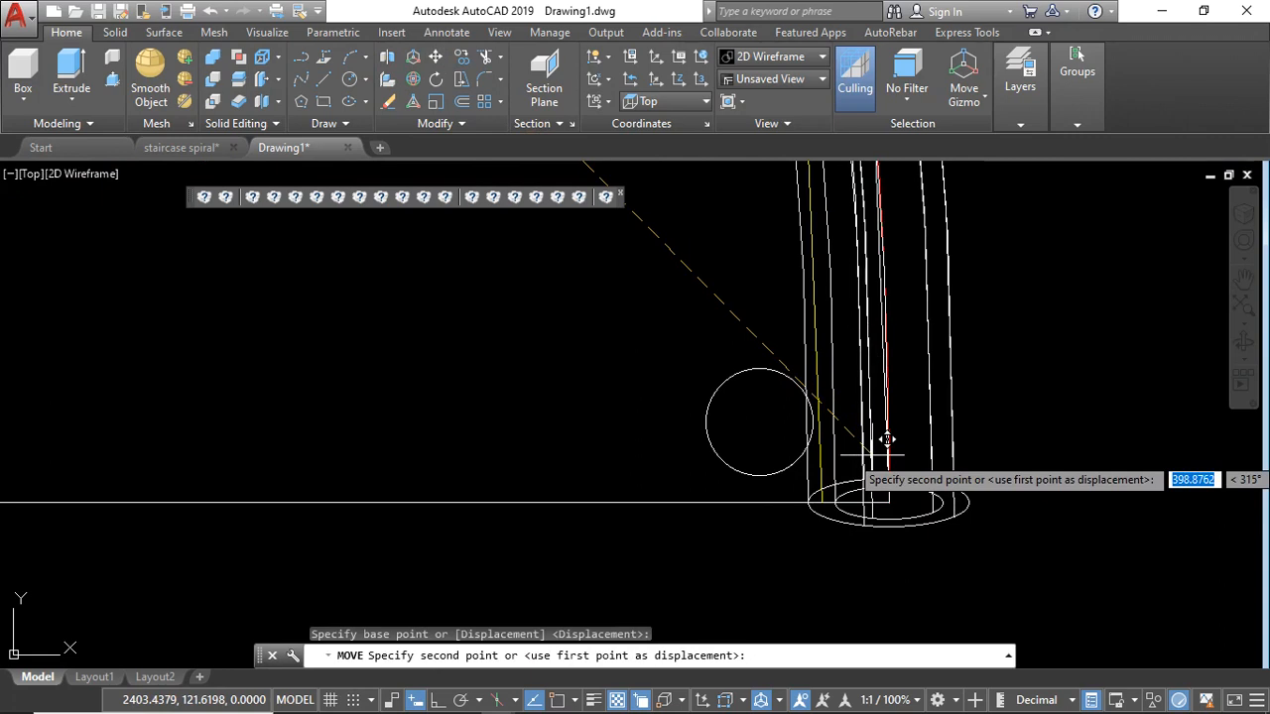
{"action": "left_click", "coordinate": [872, 456]}
Step: Examine the post's position against the rails and the first tread from the front right in the Conceptual style
{"action": "scroll", "coordinate": [659, 463], "scroll_direction": "down", "scroll_amount": 3}
{"action": "left_click", "coordinate": [1241, 350]}
{"action": "left_click_drag", "start_coordinate": [924, 480], "coordinate": [794, 497]}
{"action": "key", "text": "Escape"}
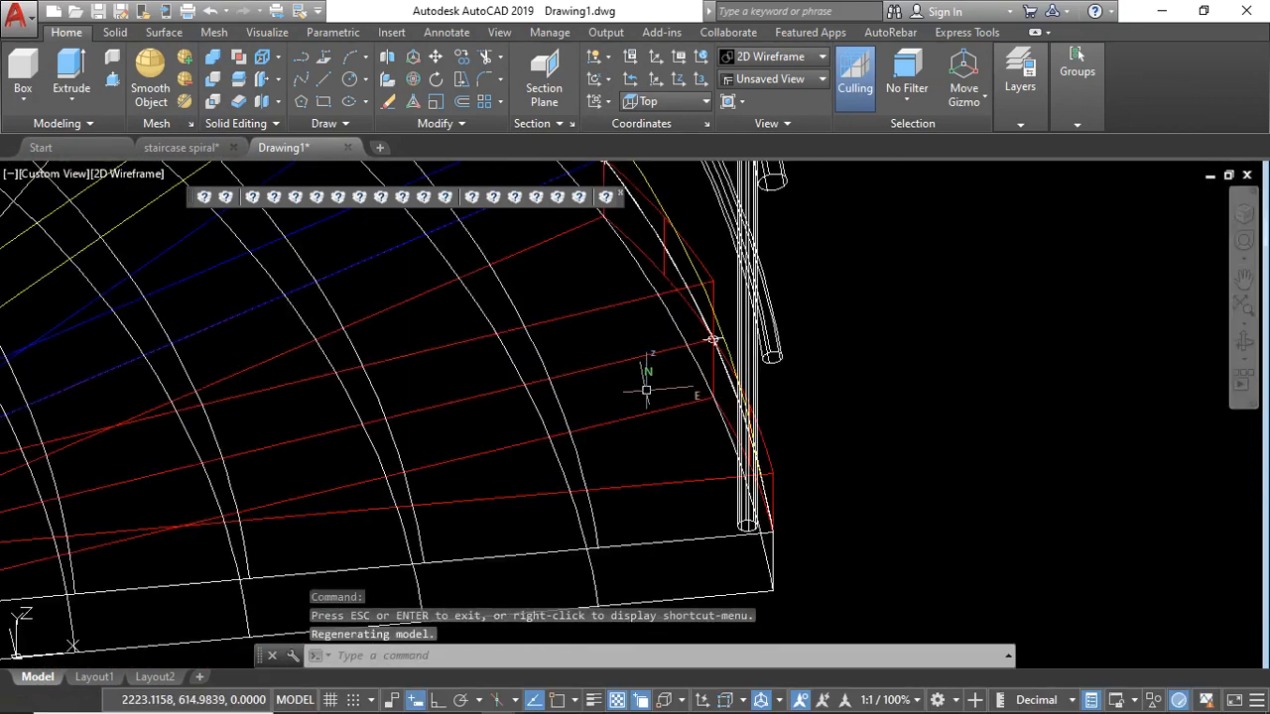
{"action": "left_click", "coordinate": [144, 178]}
{"action": "left_click", "coordinate": [184, 242]}
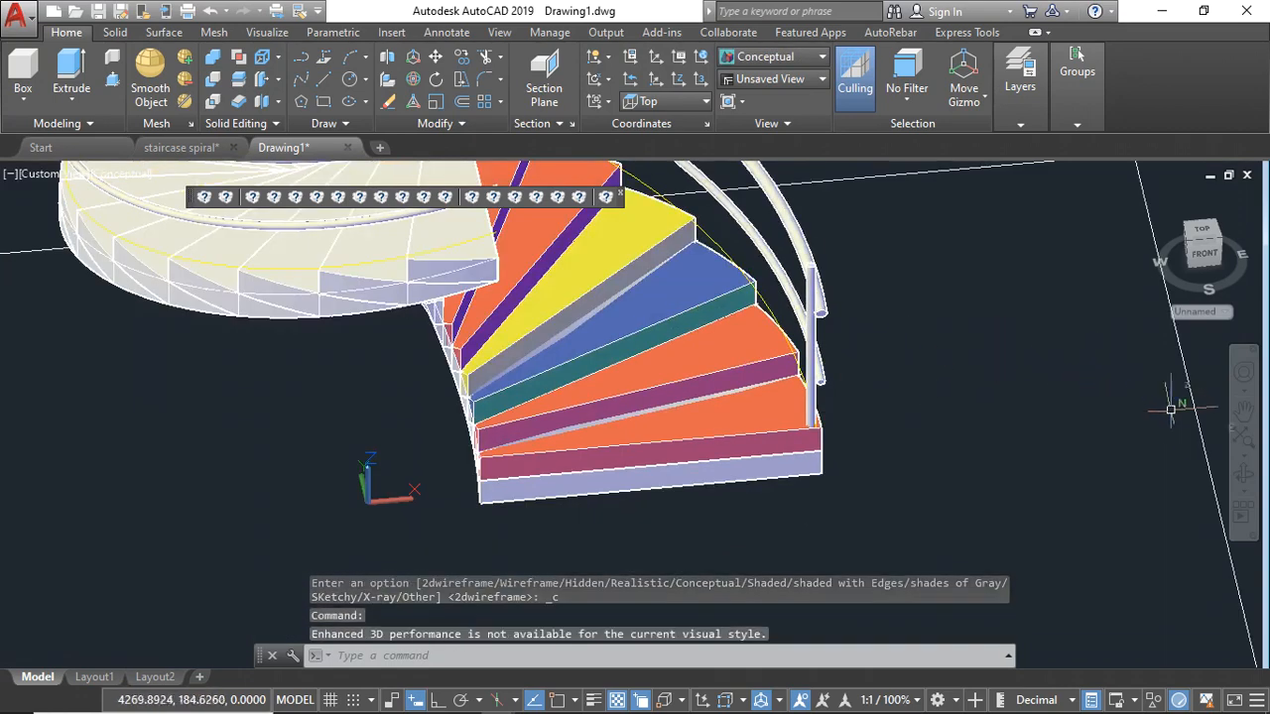
{"action": "left_click", "coordinate": [1244, 467]}
{"action": "left_click_drag", "start_coordinate": [927, 448], "coordinate": [756, 460]}
{"action": "key", "text": "Escape"}
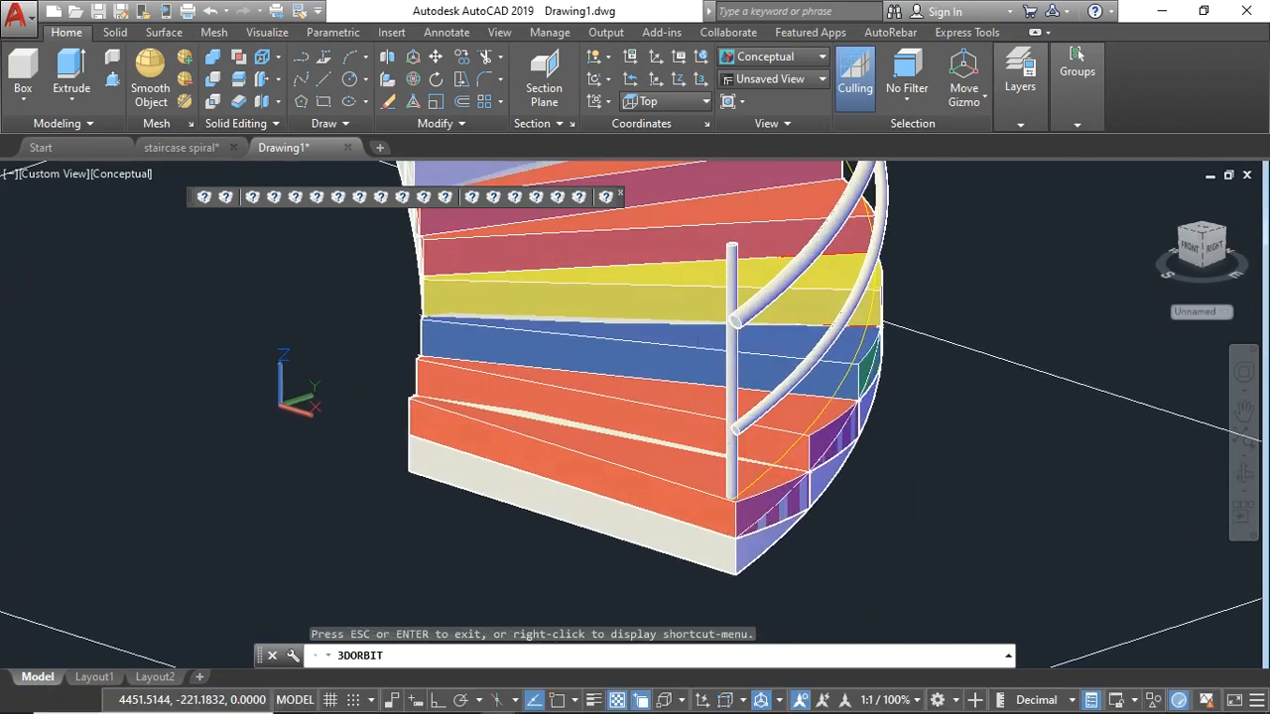
{"action": "scroll", "coordinate": [806, 427], "scroll_direction": "up", "scroll_amount": 2}
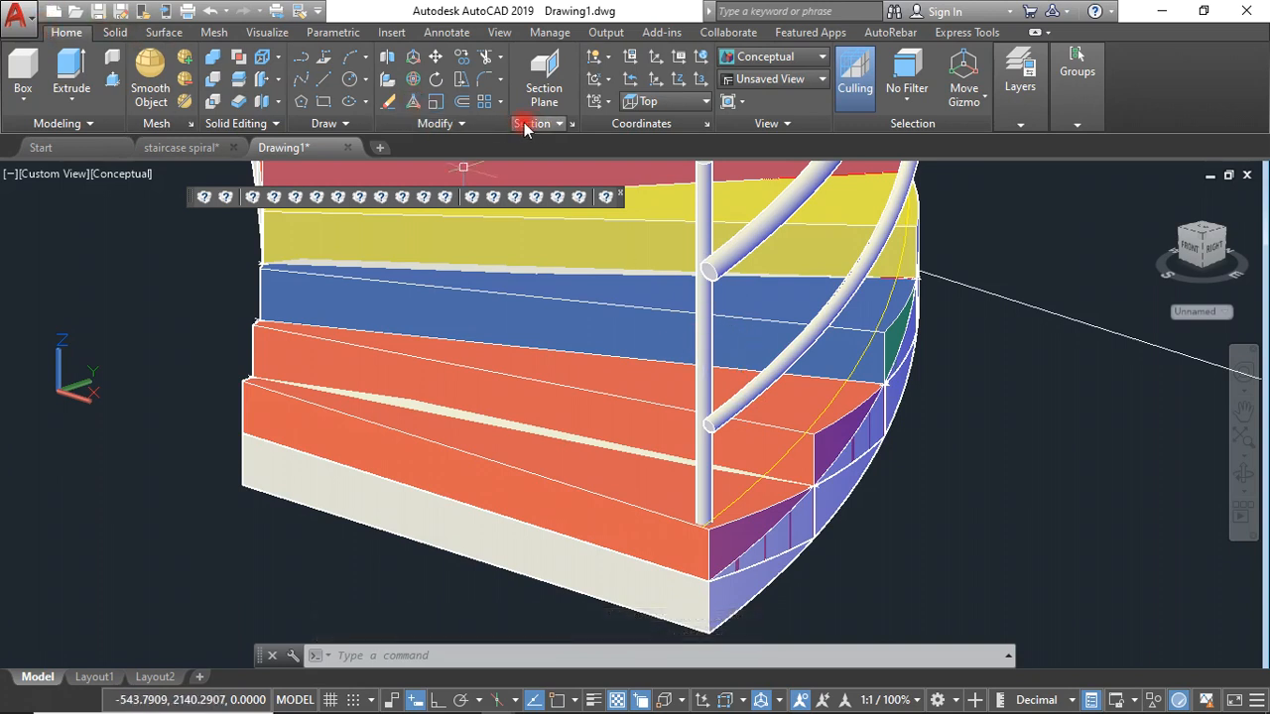
{"action": "left_click", "coordinate": [326, 124]}
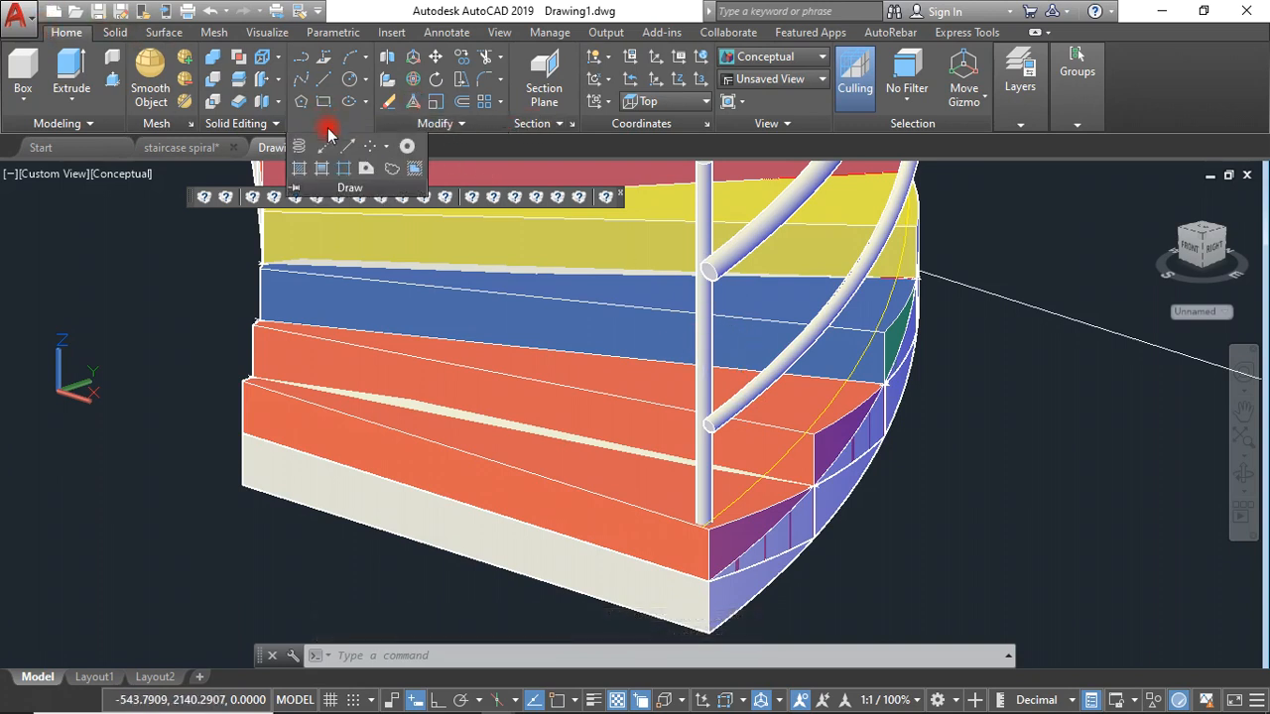
{"action": "left_click", "coordinate": [446, 129]}
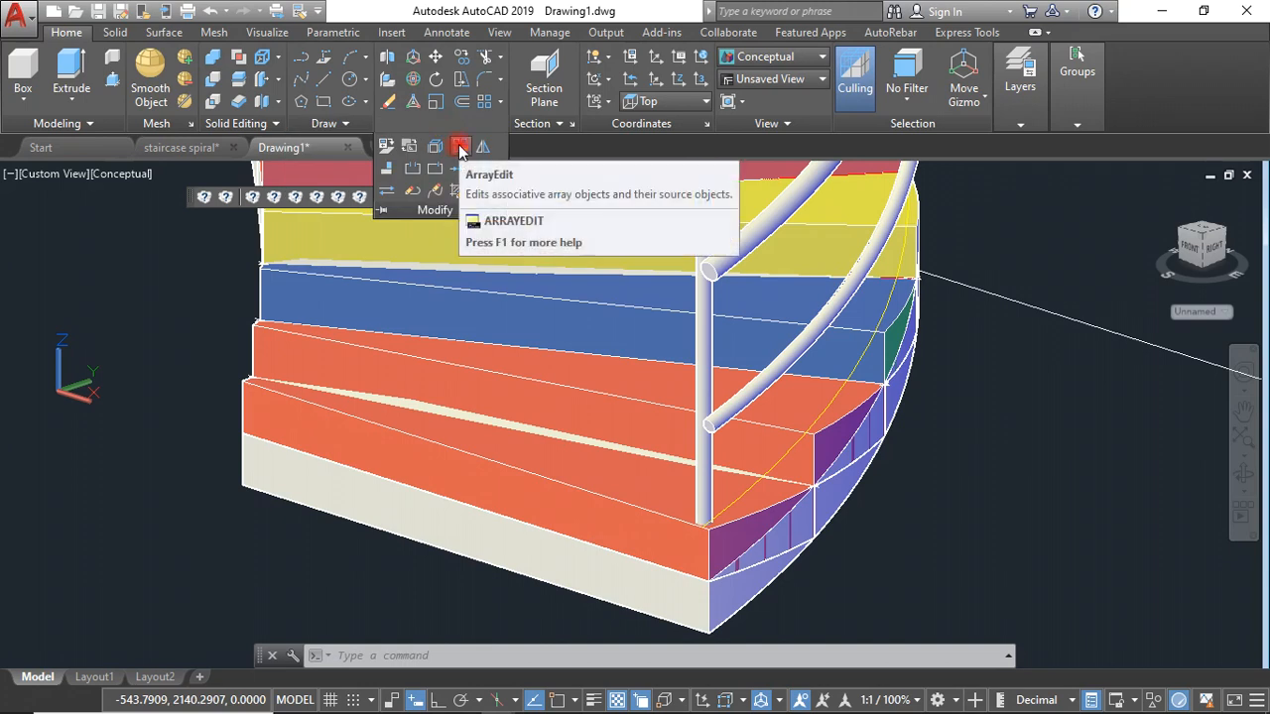
{"action": "left_click", "coordinate": [484, 102]}
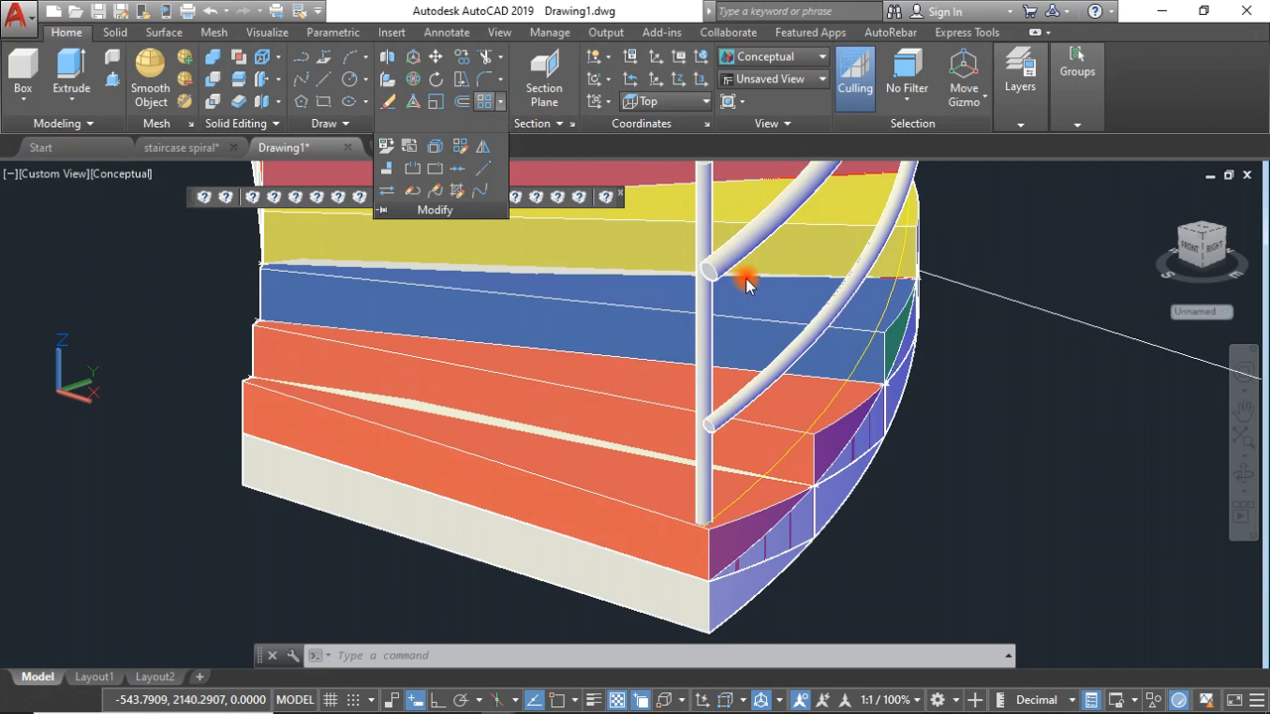
{"action": "left_click", "coordinate": [487, 155]}
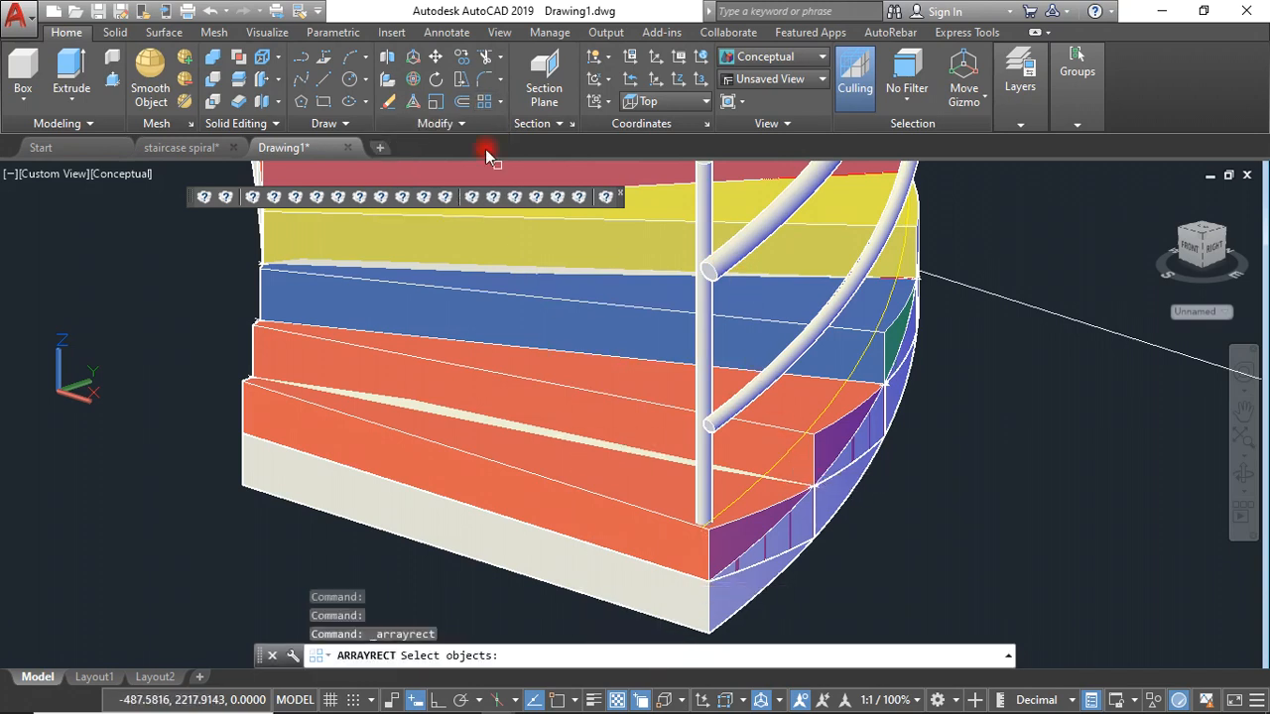
Step: Create a path array of the post along the yellow helix at the treads' outer edge
{"action": "left_click", "coordinate": [499, 107]}
{"action": "left_click", "coordinate": [521, 164]}
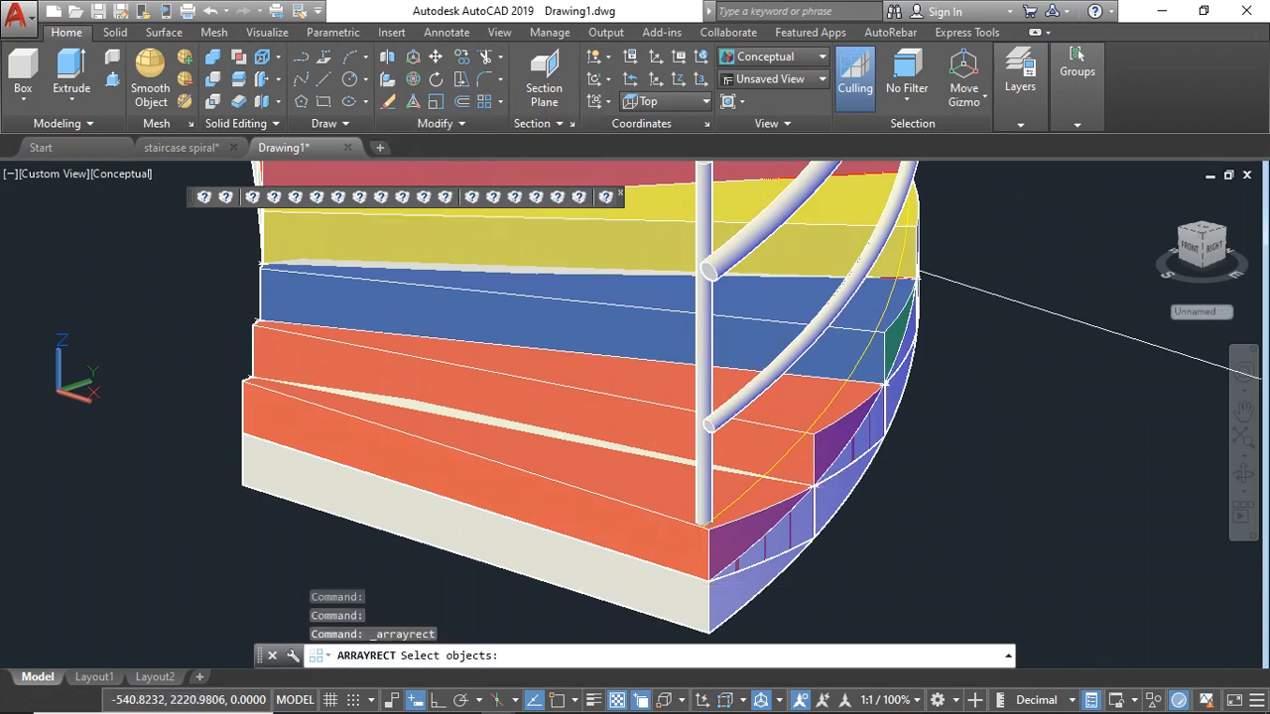
{"action": "left_click", "coordinate": [703, 472]}
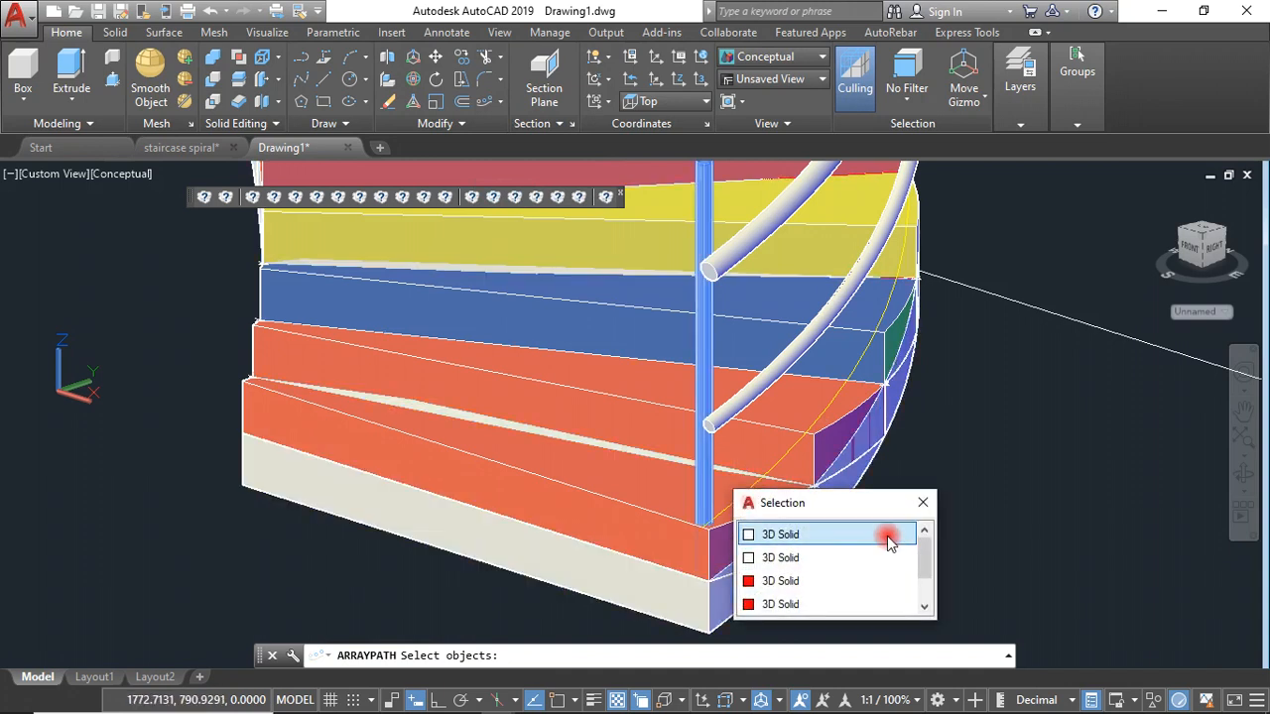
{"action": "left_click", "coordinate": [888, 537]}
{"action": "key", "text": "Return"}
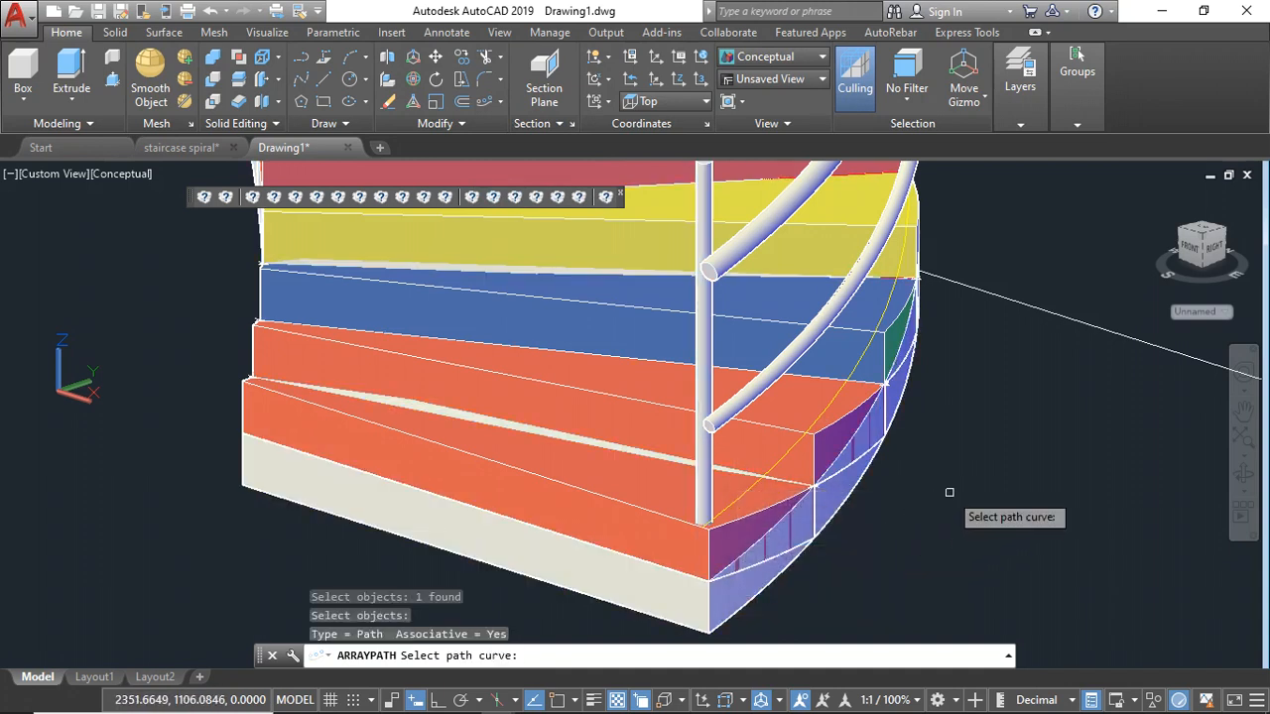
{"action": "left_click", "coordinate": [789, 449]}
{"action": "left_click", "coordinate": [923, 529]}
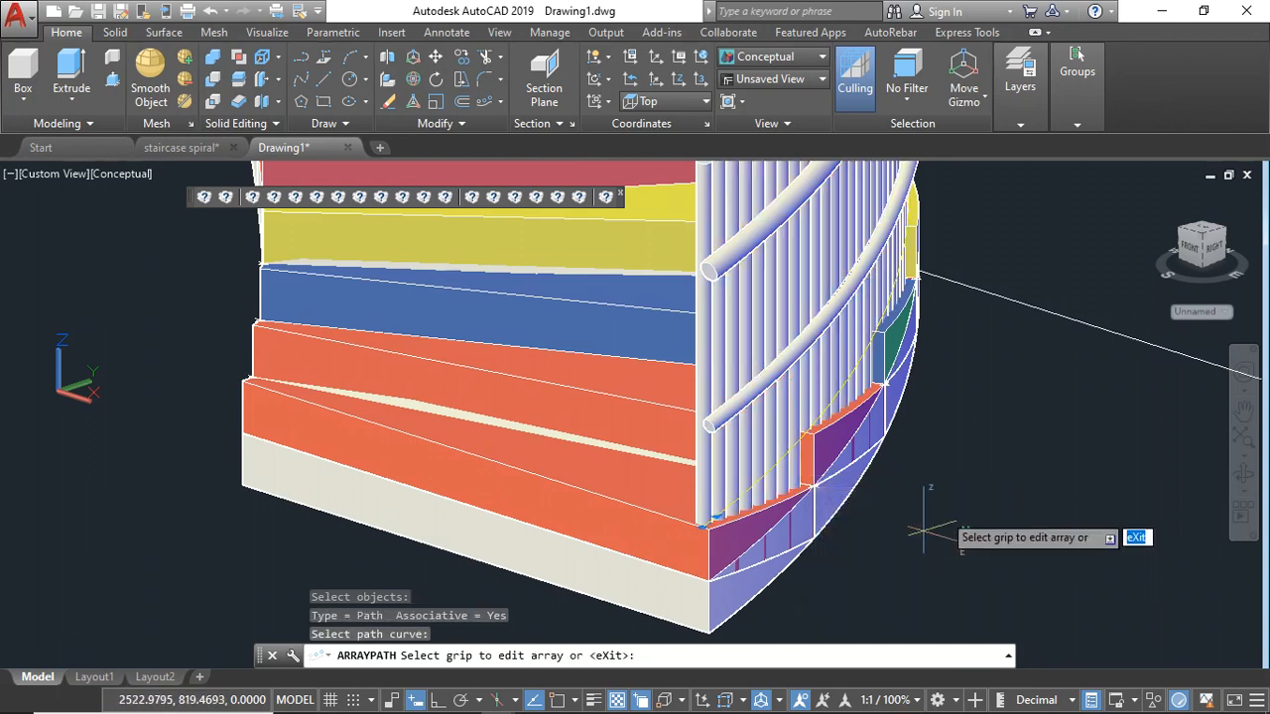
{"action": "scroll", "coordinate": [918, 496], "scroll_direction": "down", "scroll_amount": 5}
{"action": "right_click", "coordinate": [994, 309]}
{"action": "left_click", "coordinate": [1012, 293]}
Step: Set the spacing between items in the post path array to 300
{"action": "scroll", "coordinate": [922, 397], "scroll_direction": "up", "scroll_amount": 5}
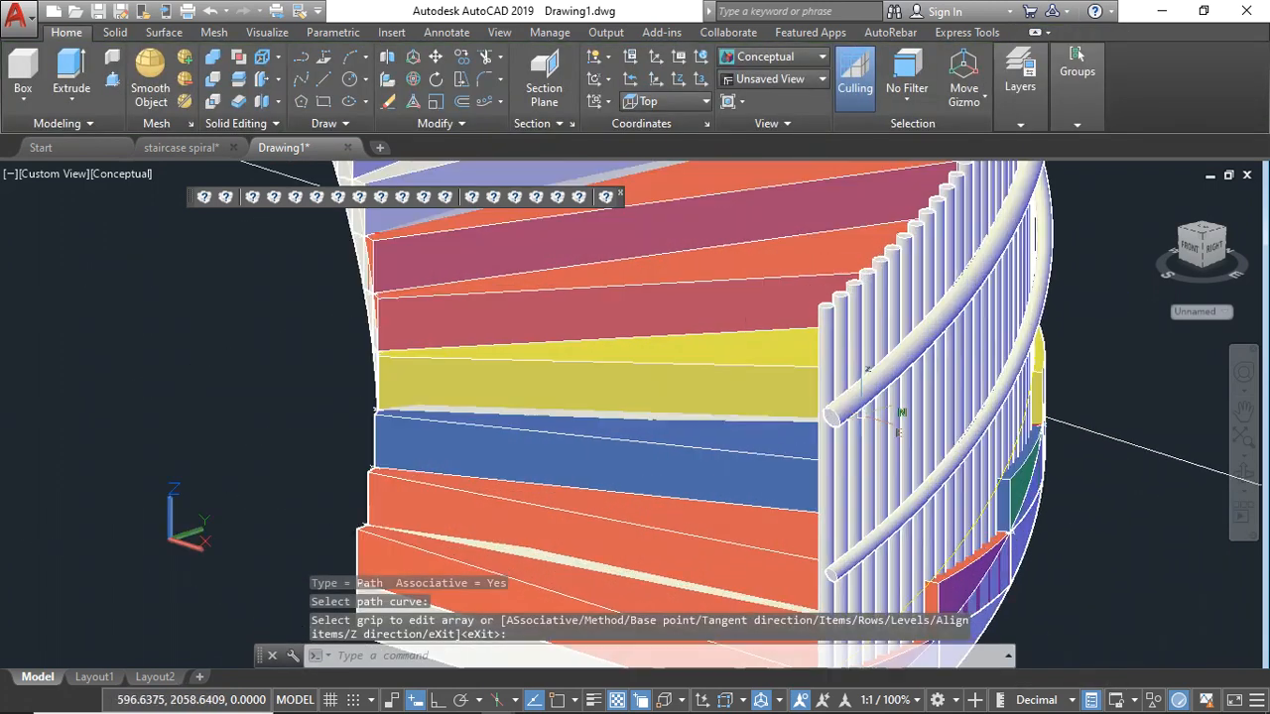
{"action": "left_click", "coordinate": [861, 432]}
{"action": "scroll", "coordinate": [477, 437], "scroll_direction": "down", "scroll_amount": 5}
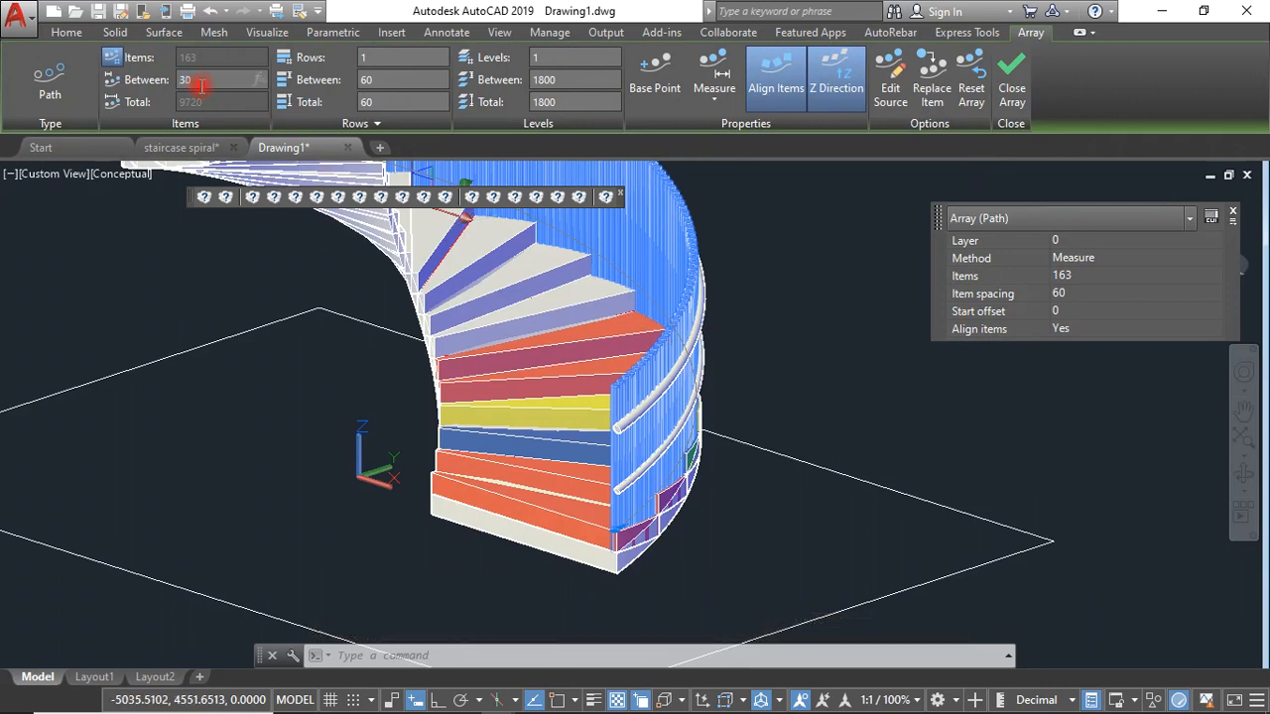
{"action": "key", "text": "Return"}
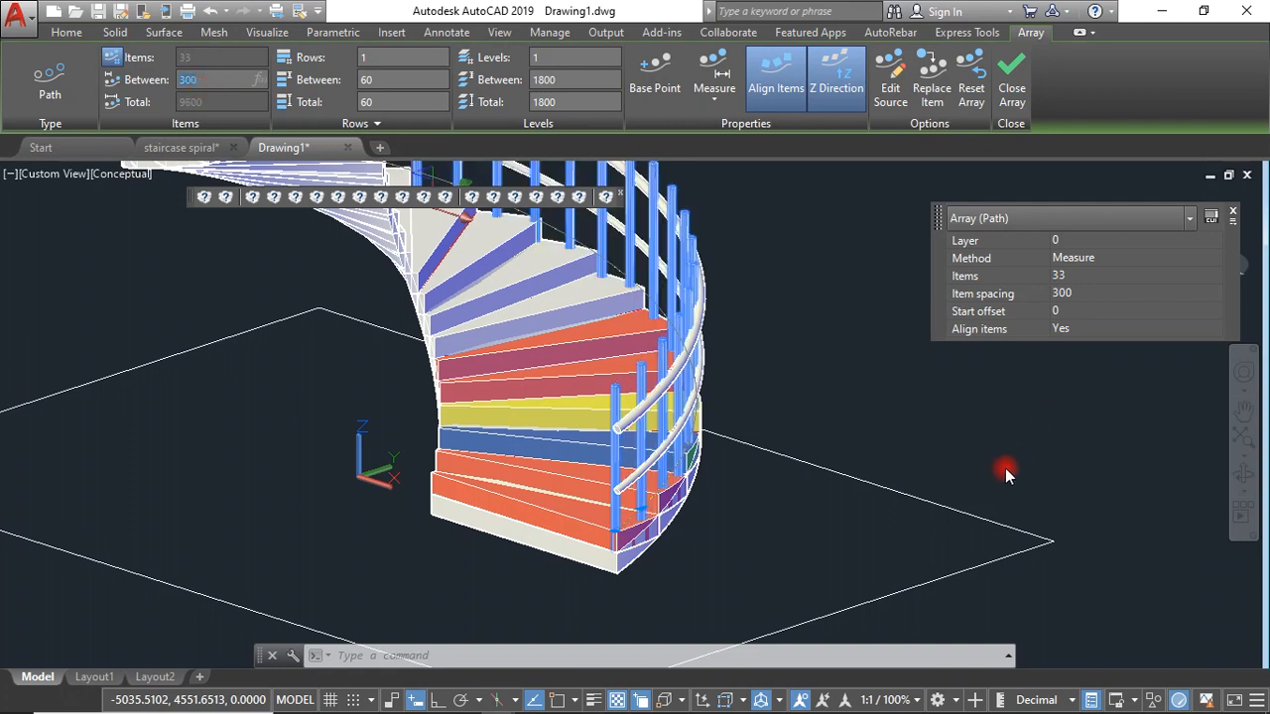
{"action": "left_click", "coordinate": [1243, 473]}
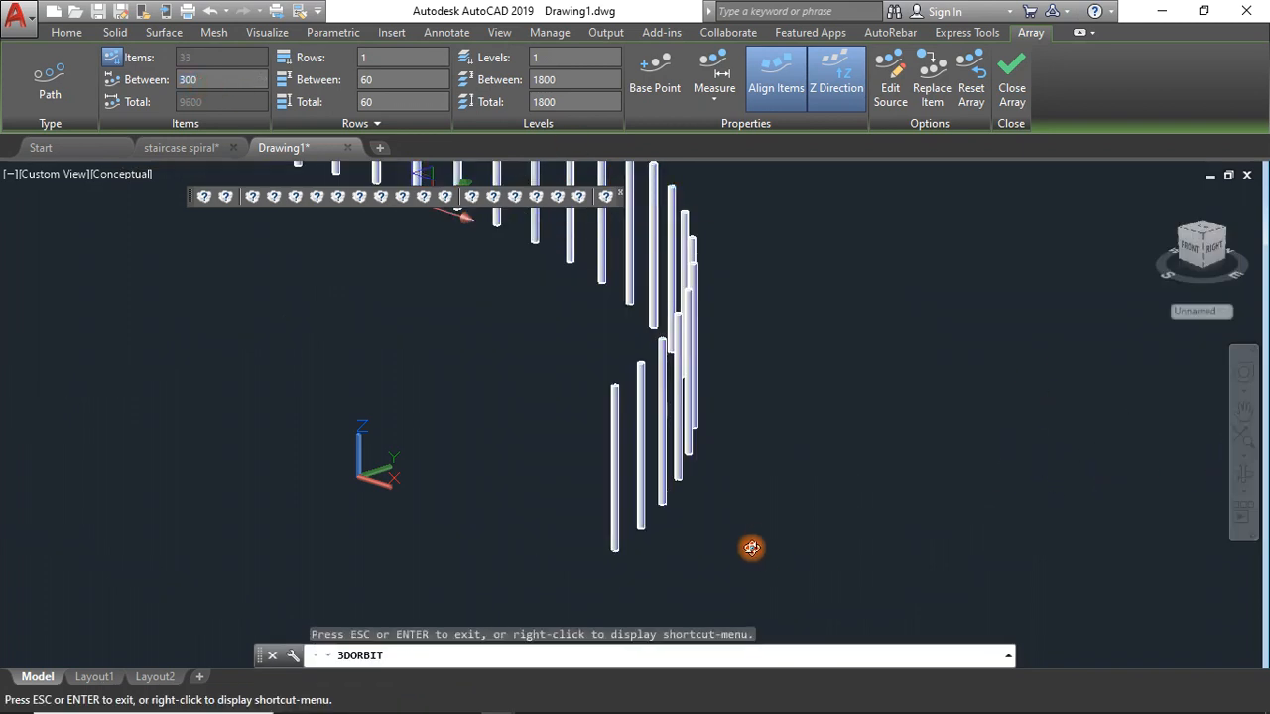
{"action": "key", "text": "Escape"}
{"action": "key", "text": "Escape"}
{"action": "key", "text": "Escape"}
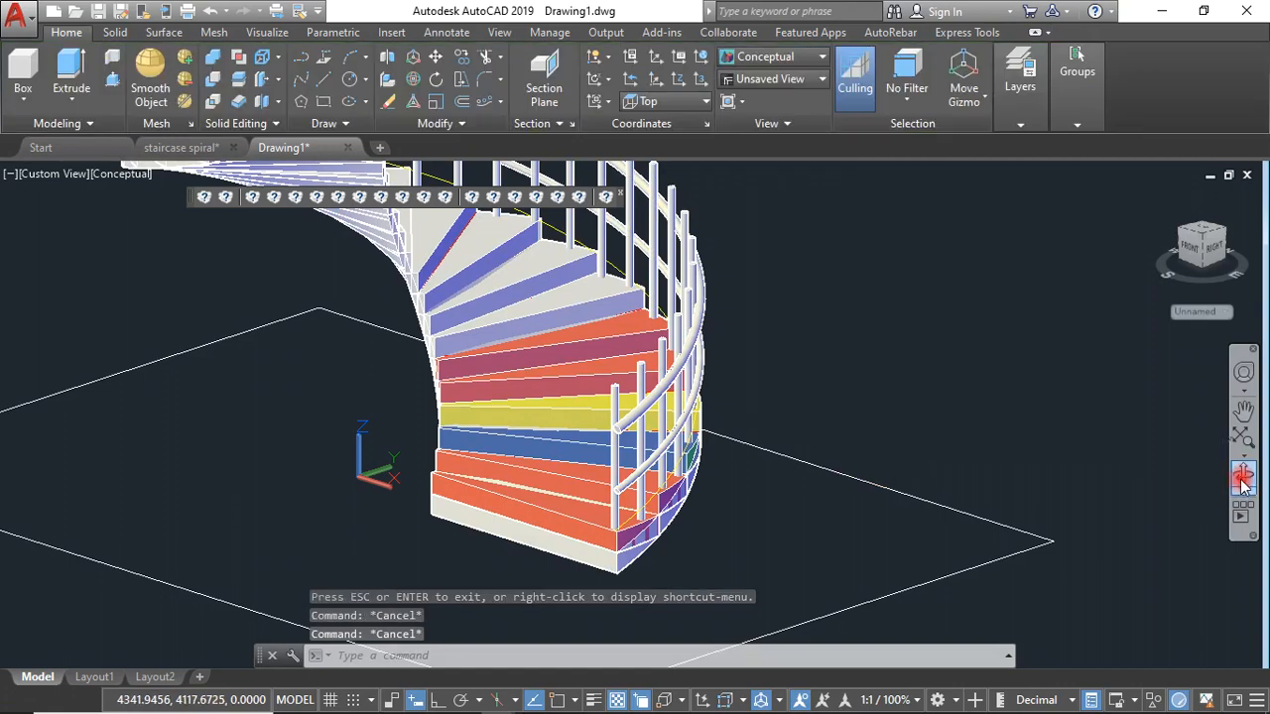
Step: Examine how the arrayed posts meet the treads and rails from the front and close up
{"action": "left_click", "coordinate": [1242, 481]}
{"action": "left_click_drag", "start_coordinate": [891, 508], "coordinate": [856, 484]}
{"action": "scroll", "coordinate": [571, 459], "scroll_direction": "up", "scroll_amount": 5}
{"action": "scroll", "coordinate": [822, 478], "scroll_direction": "up", "scroll_amount": 2}
{"action": "scroll", "coordinate": [893, 478], "scroll_direction": "down", "scroll_amount": 2}
{"action": "left_click_drag", "start_coordinate": [978, 484], "coordinate": [1058, 496]}
{"action": "scroll", "coordinate": [1058, 496], "scroll_direction": "up", "scroll_amount": 2}
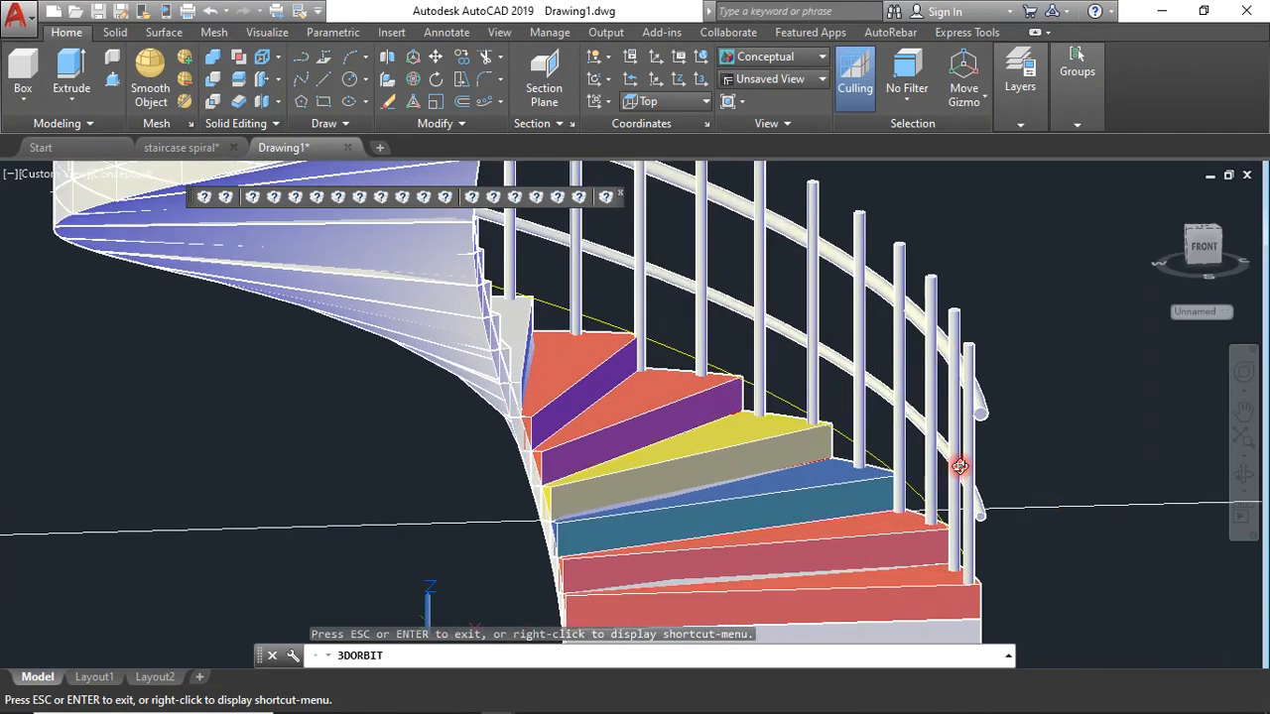
{"action": "scroll", "coordinate": [1035, 445], "scroll_direction": "up", "scroll_amount": 3}
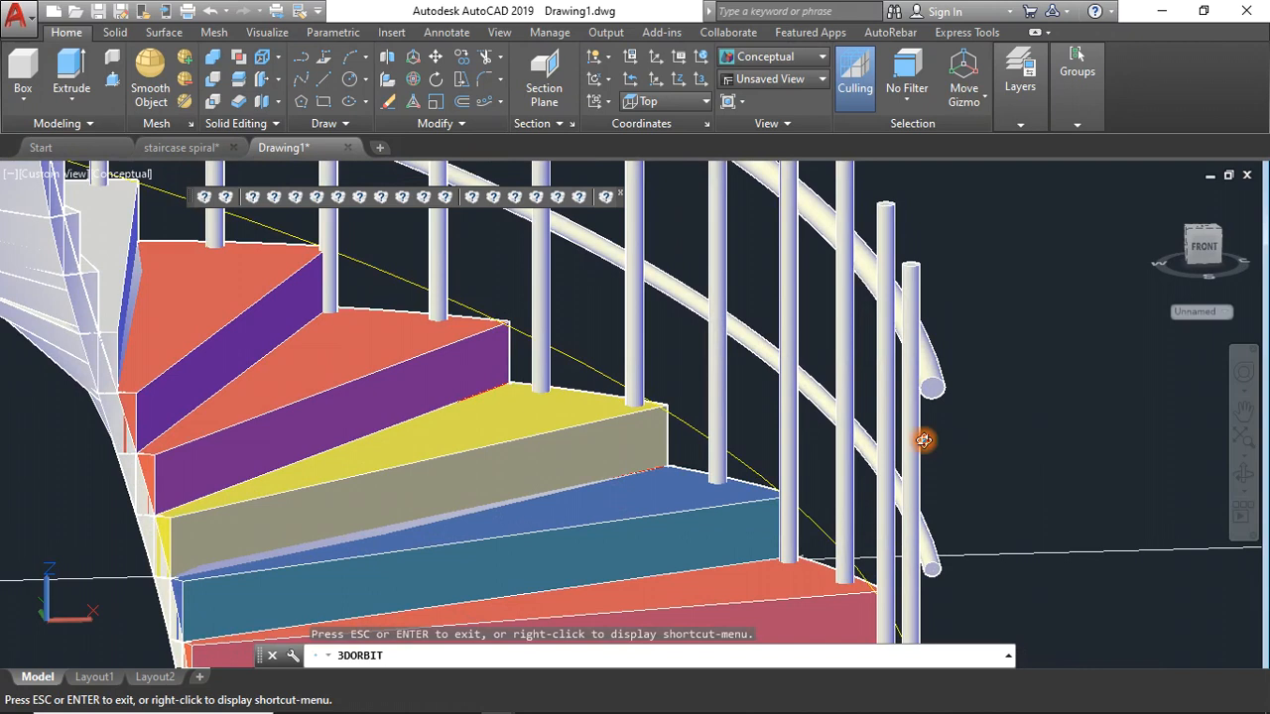
{"action": "scroll", "coordinate": [924, 440], "scroll_direction": "down", "scroll_amount": 3}
{"action": "key", "text": "Escape"}
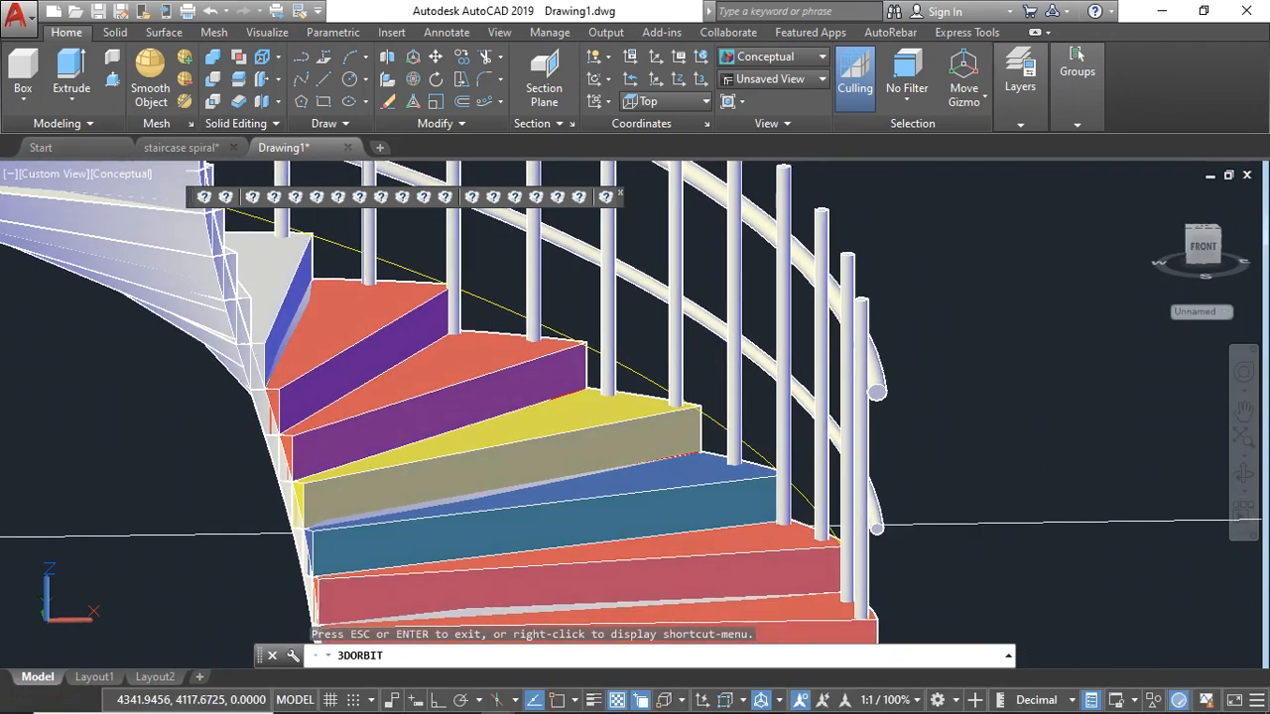
Step: Undo the recent view changes and the item spacing change of the post array
{"action": "key", "text": "ctrl+z"}
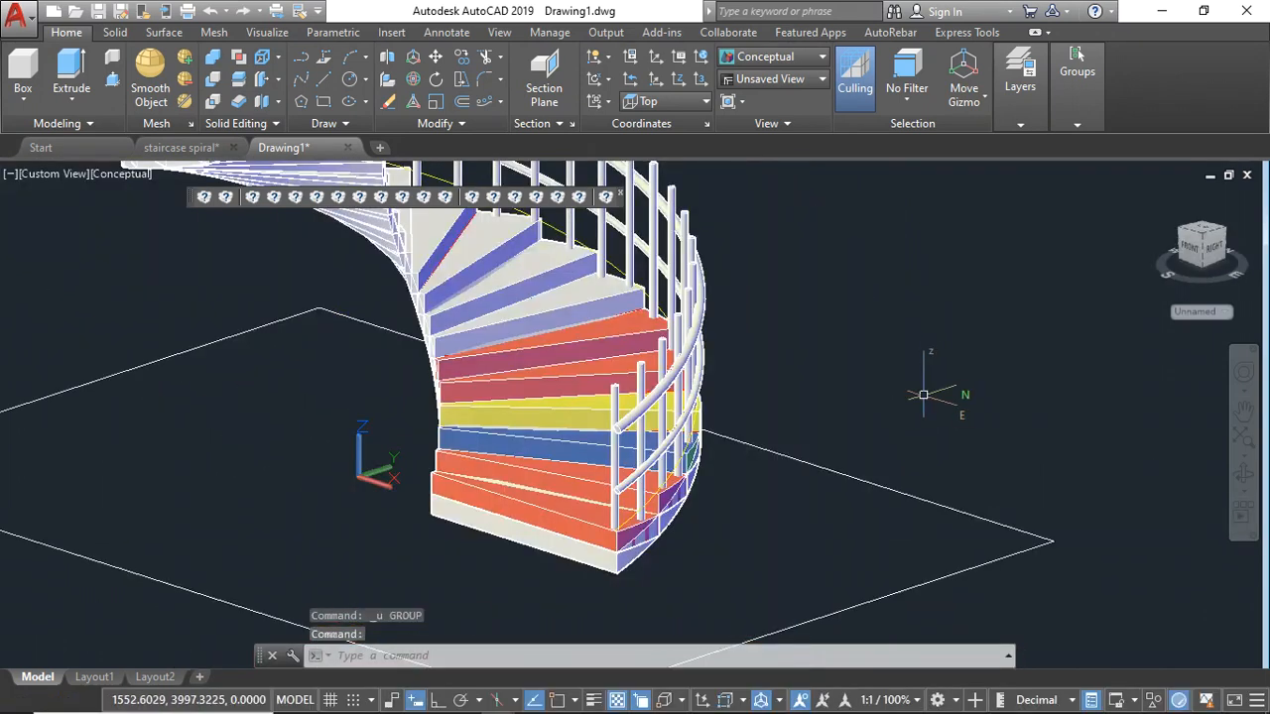
{"action": "key", "text": "ctrl+z"}
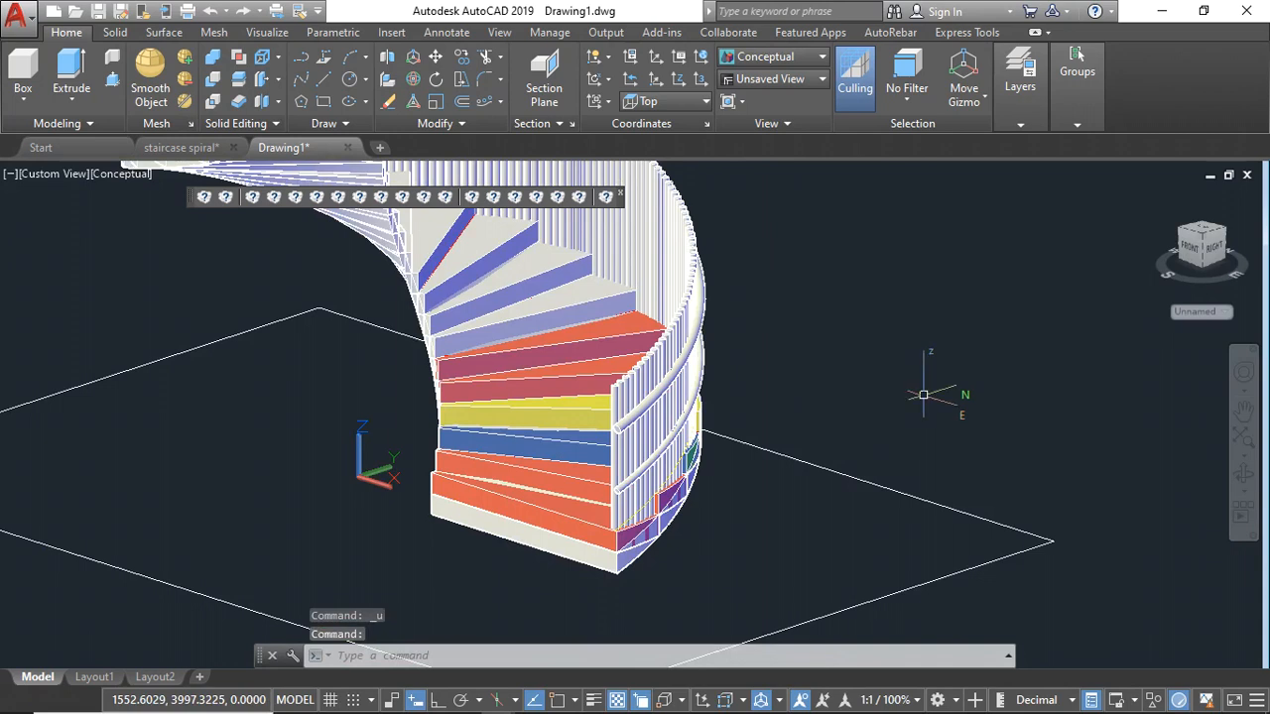
{"action": "key", "text": "ctrl+z"}
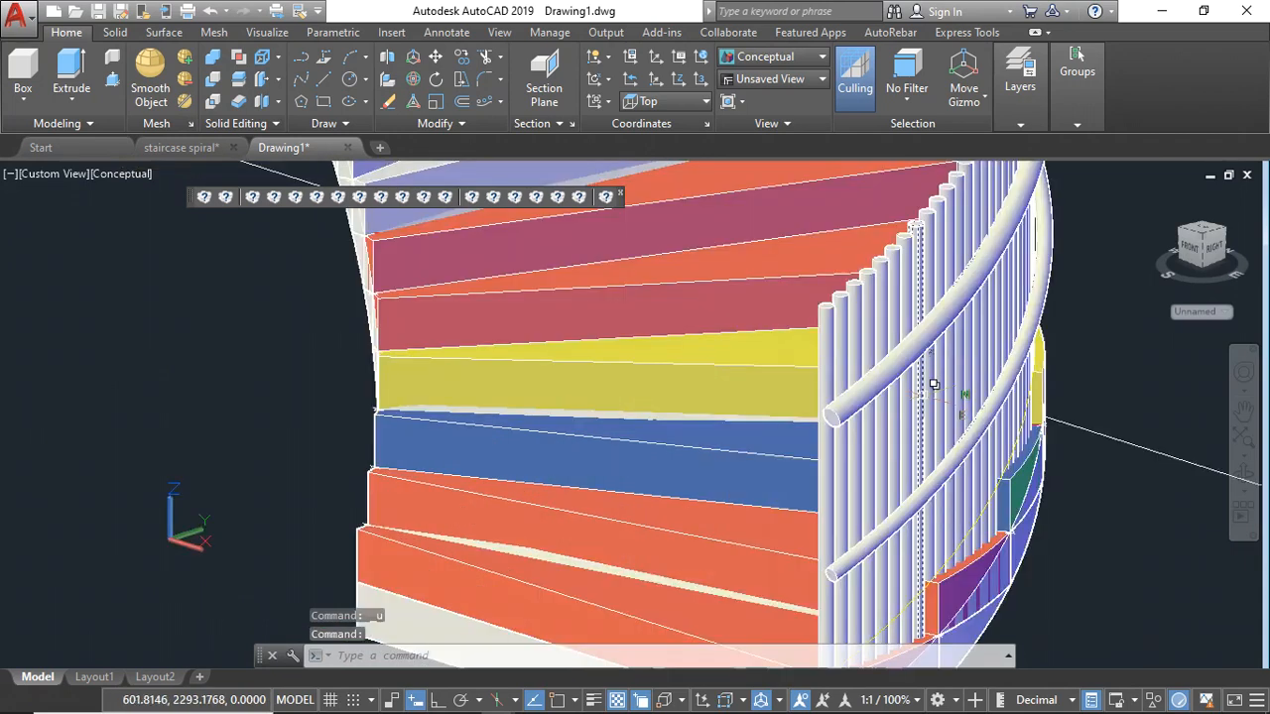
Step: Undo the path array of the railing post, leaving only the single post at the bottom tread
{"action": "key", "text": "ctrl+z"}
{"action": "key", "text": "ctrl+z"}
{"action": "scroll", "coordinate": [923, 395], "scroll_direction": "down", "scroll_amount": 4}
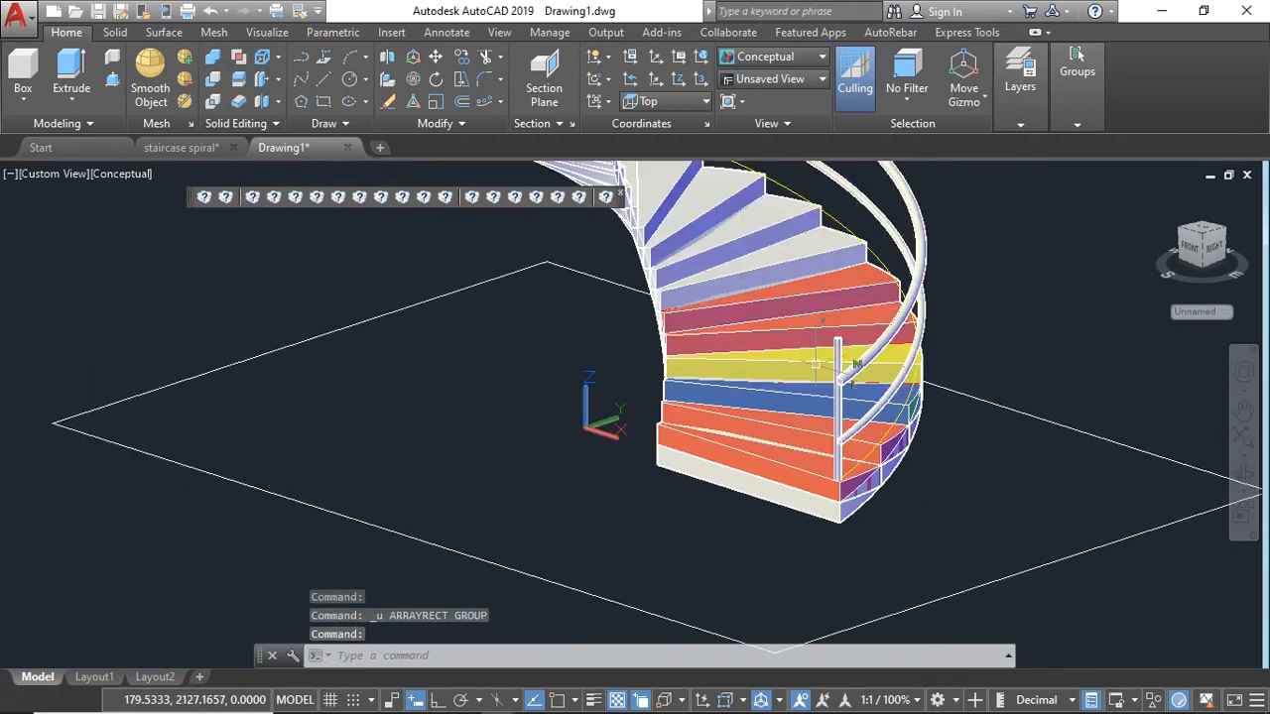
Step: Shorten the single post to a height of about 931 by stretching its top down to the upper rail
{"action": "scroll", "coordinate": [812, 337], "scroll_direction": "up", "scroll_amount": 3}
{"action": "left_click", "coordinate": [878, 323]}
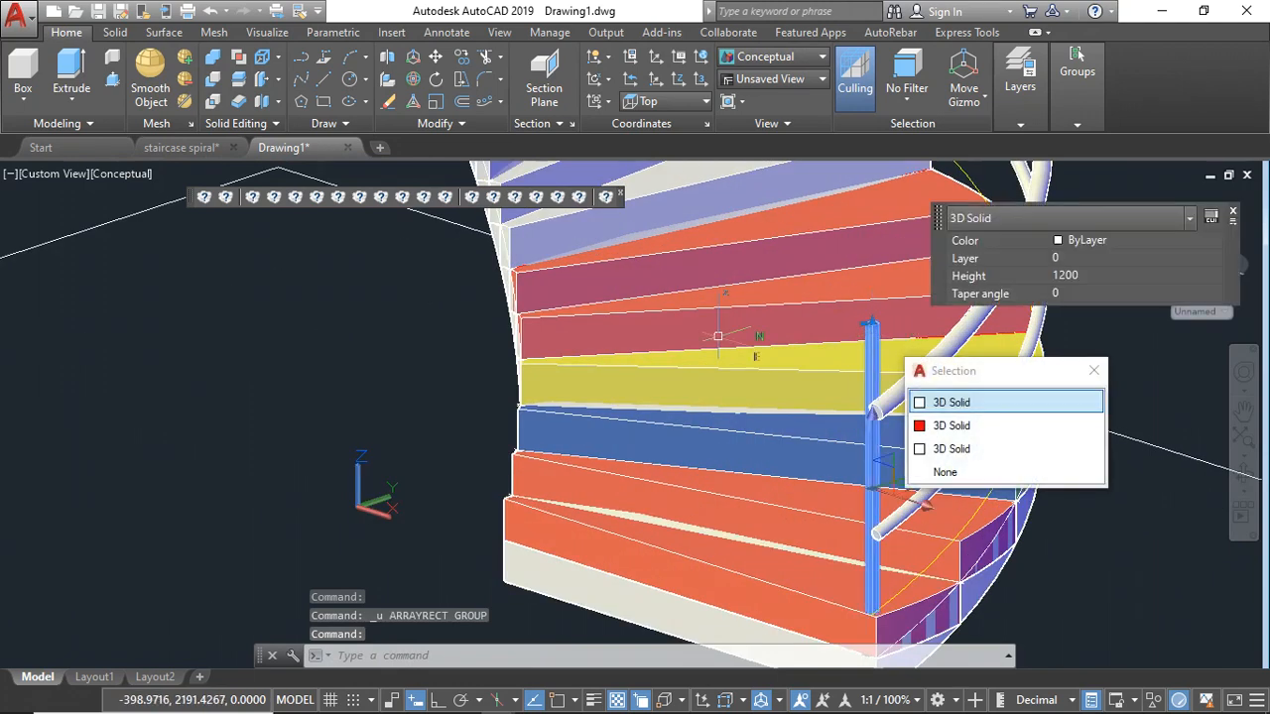
{"action": "scroll", "coordinate": [873, 323], "scroll_direction": "up", "scroll_amount": 5}
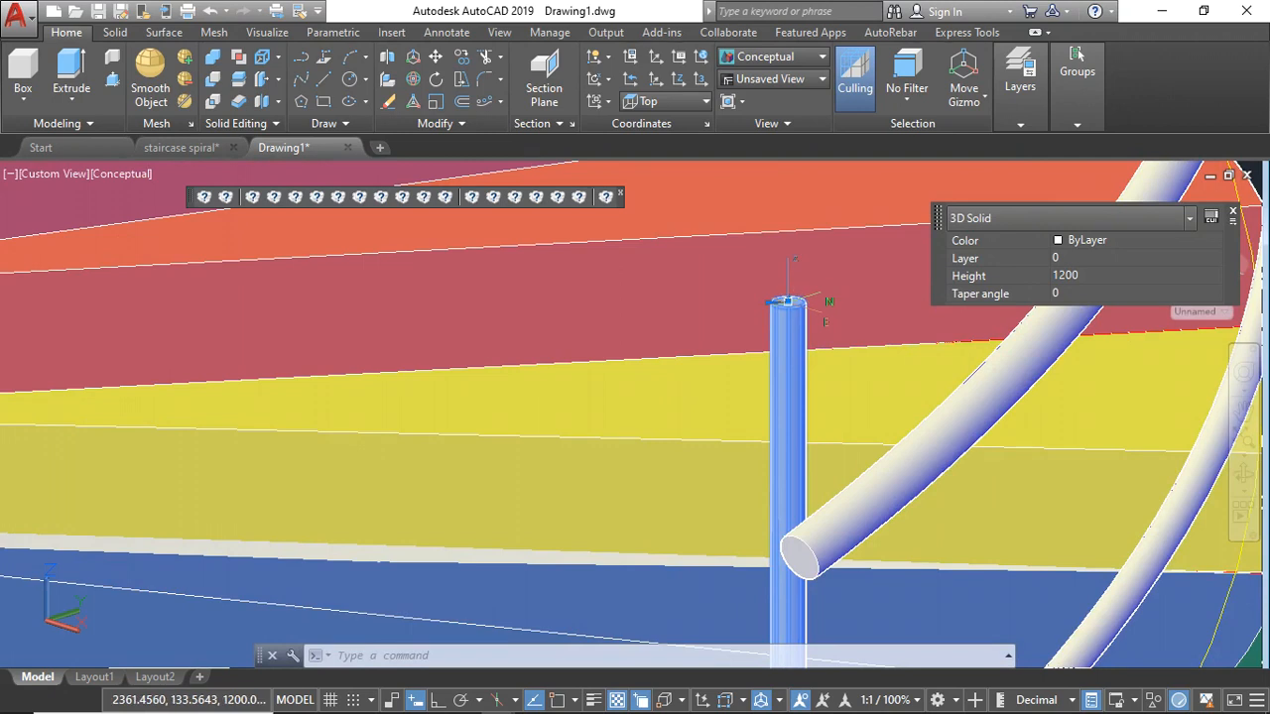
{"action": "left_click", "coordinate": [789, 300]}
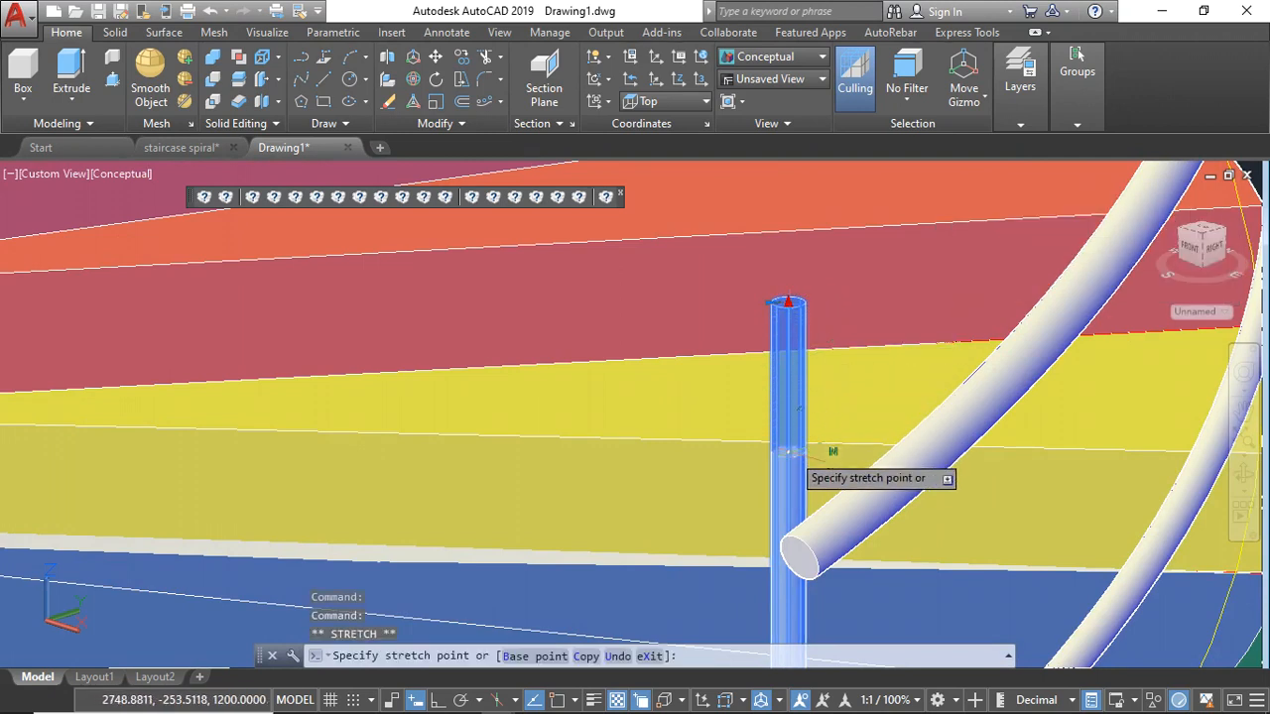
{"action": "left_click", "coordinate": [806, 517]}
{"action": "scroll", "coordinate": [729, 479], "scroll_direction": "down", "scroll_amount": 5}
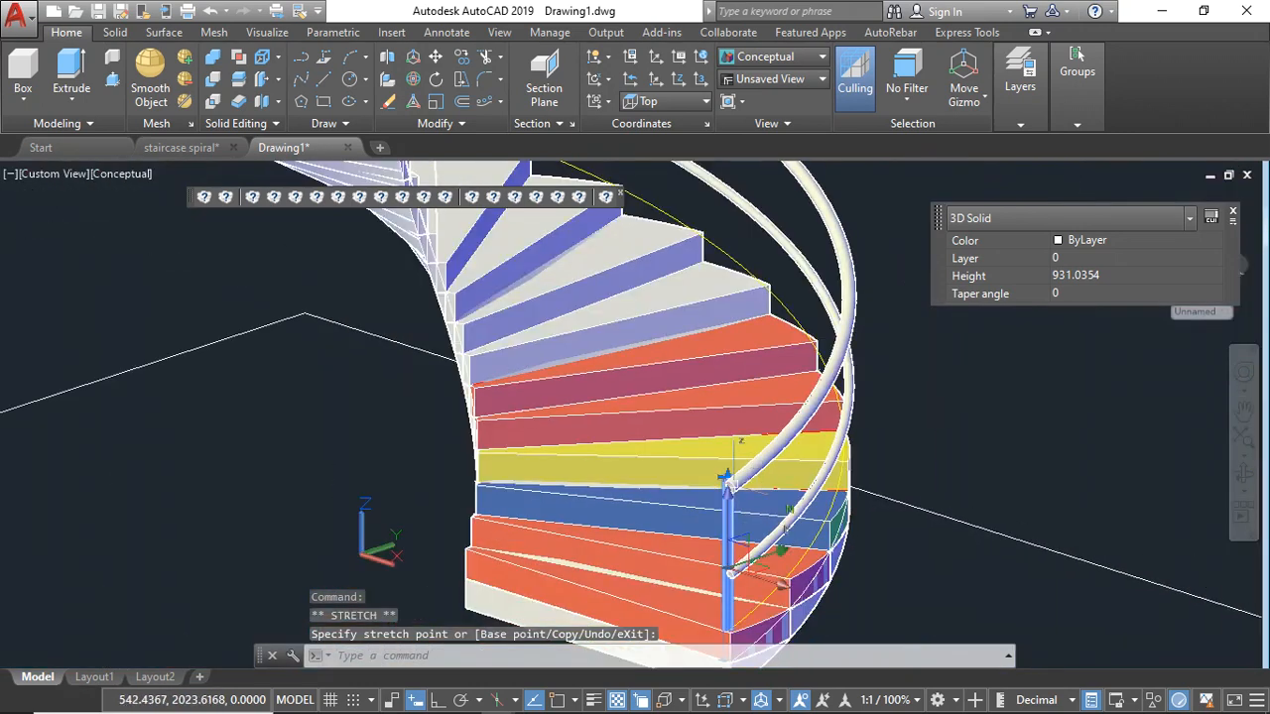
{"action": "key", "text": "Escape"}
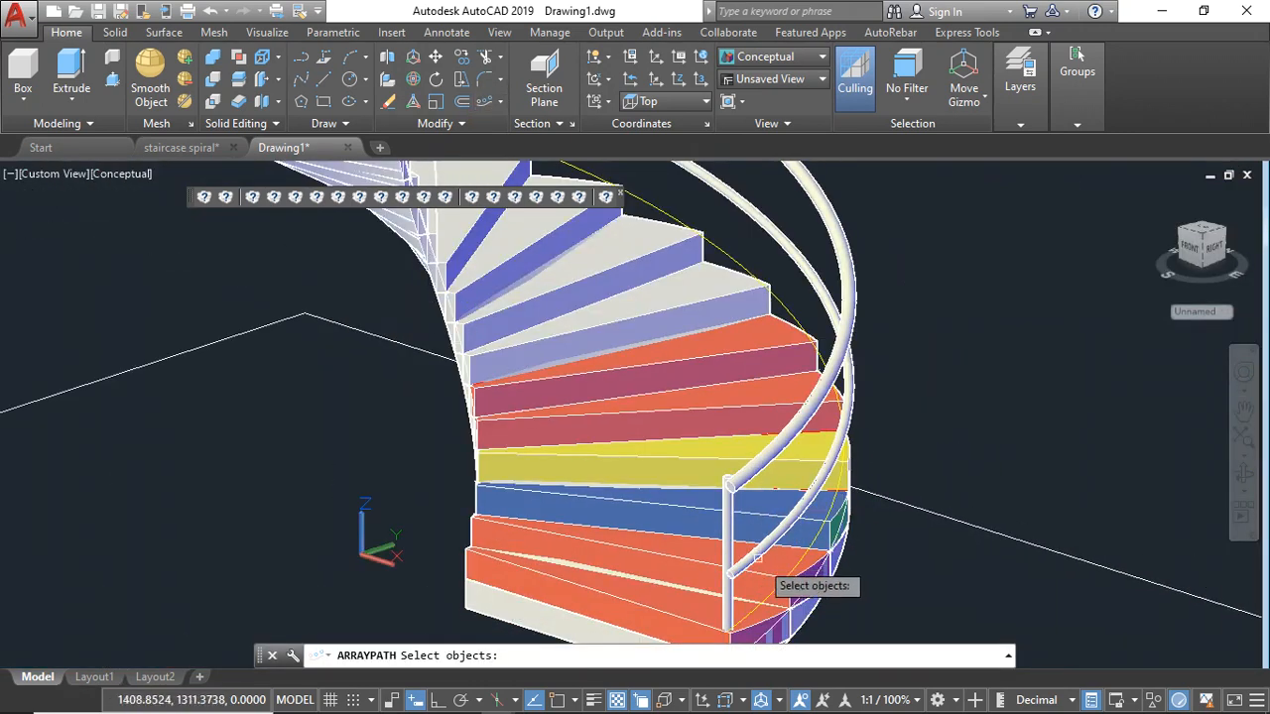
Step: Create a path array of the shortened post along the yellow helix at the treads' outer edge
{"action": "scroll", "coordinate": [774, 595], "scroll_direction": "up", "scroll_amount": 3}
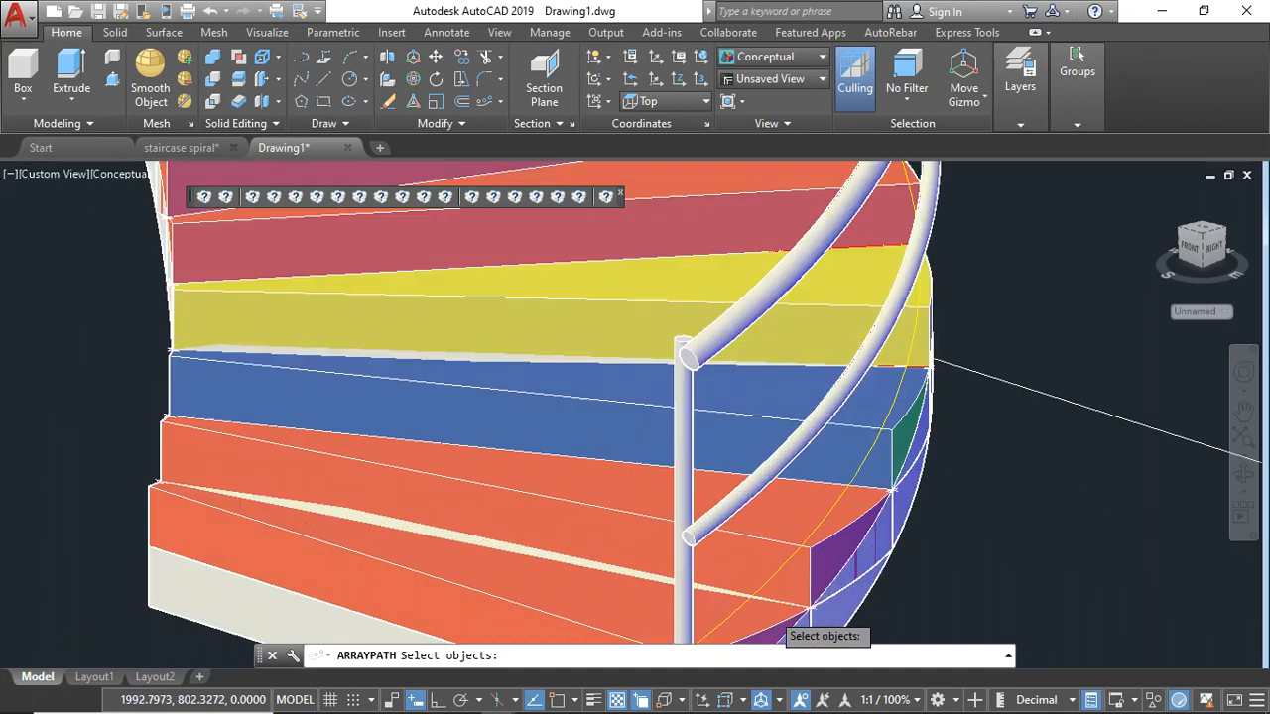
{"action": "left_click", "coordinate": [684, 562]}
{"action": "left_click", "coordinate": [789, 622]}
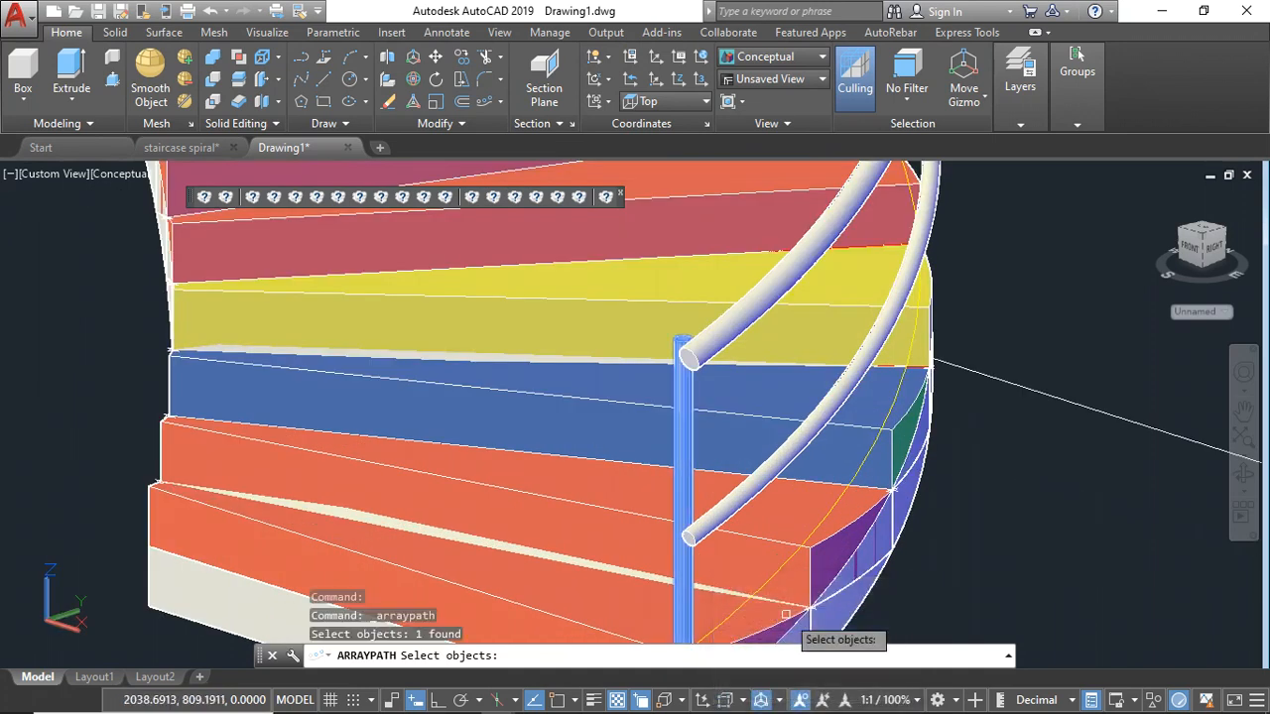
{"action": "key", "text": "Return"}
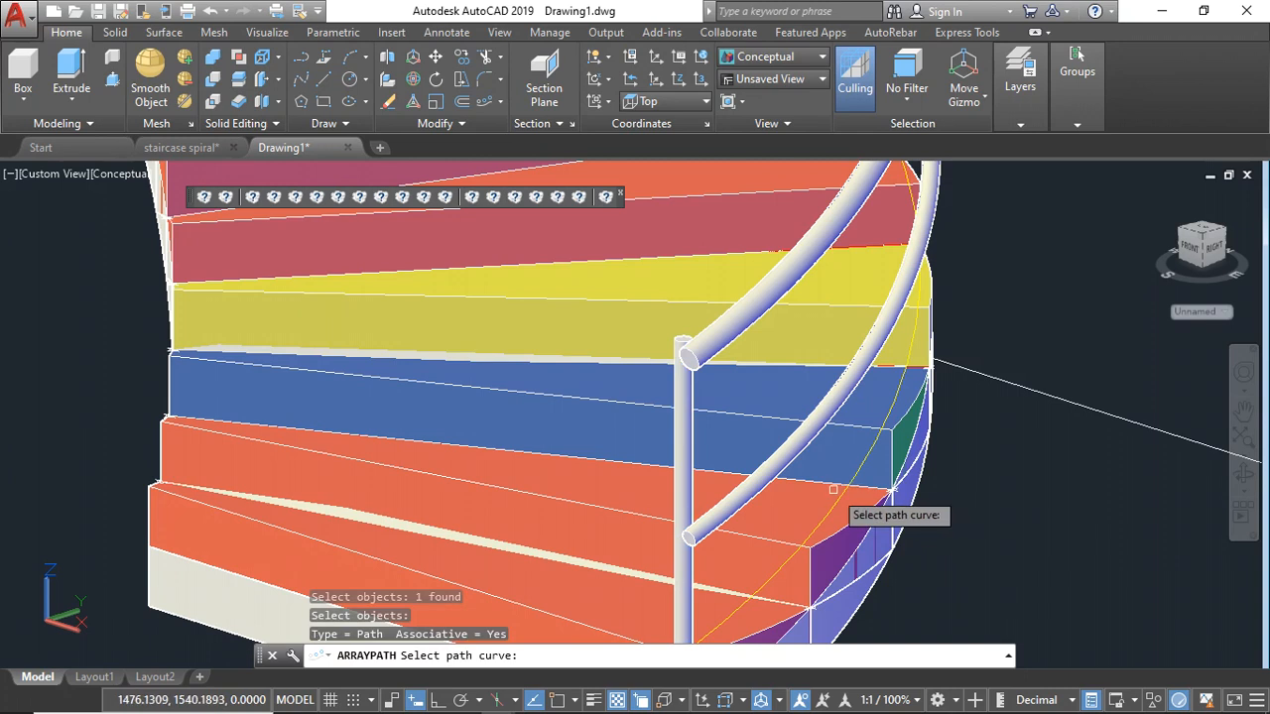
{"action": "left_click", "coordinate": [847, 489]}
{"action": "left_click", "coordinate": [960, 563]}
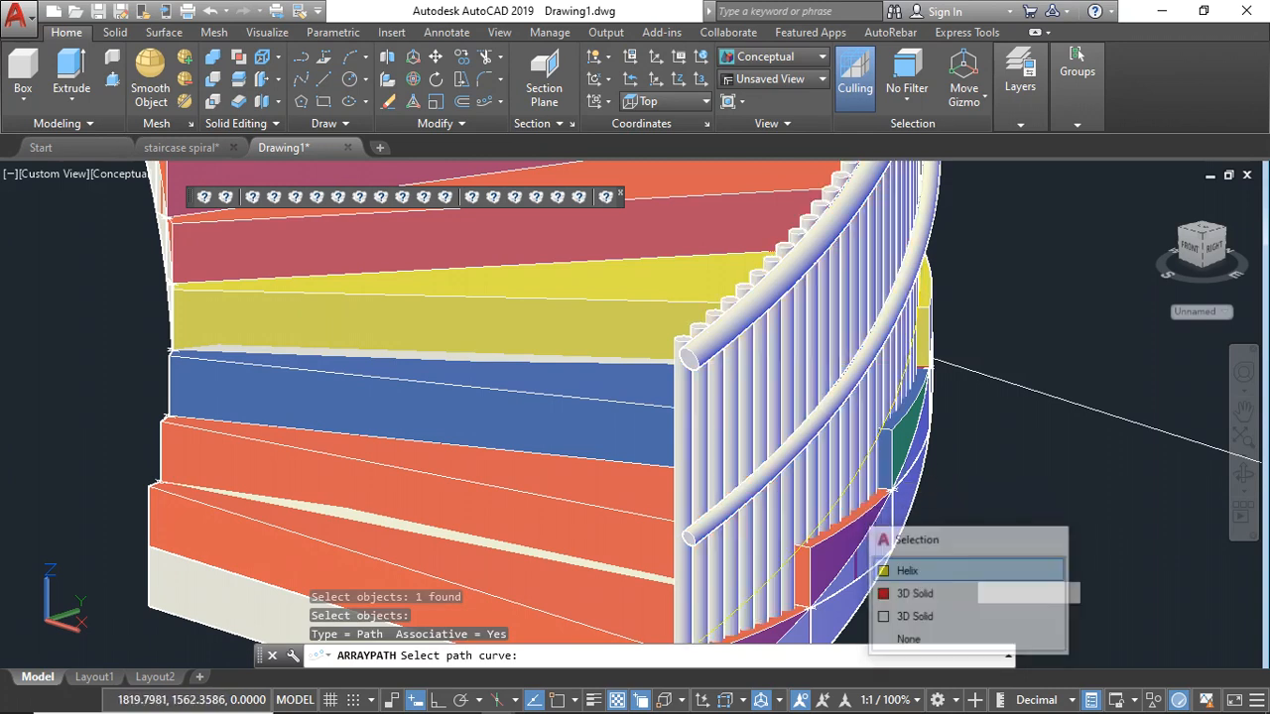
{"action": "right_click", "coordinate": [987, 466]}
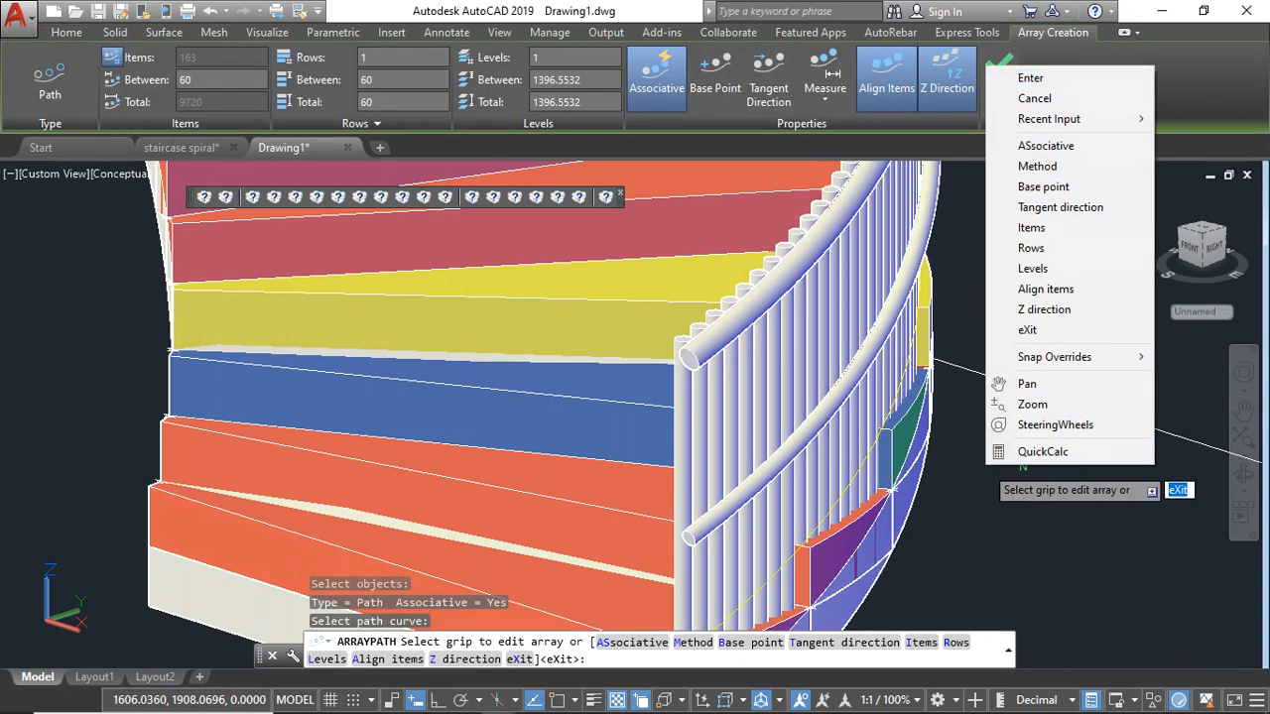
{"action": "left_click", "coordinate": [1014, 76]}
Step: Set the spacing between items in the post path array to 300
{"action": "scroll", "coordinate": [812, 466], "scroll_direction": "up", "scroll_amount": 2}
{"action": "scroll", "coordinate": [808, 436], "scroll_direction": "down", "scroll_amount": 5}
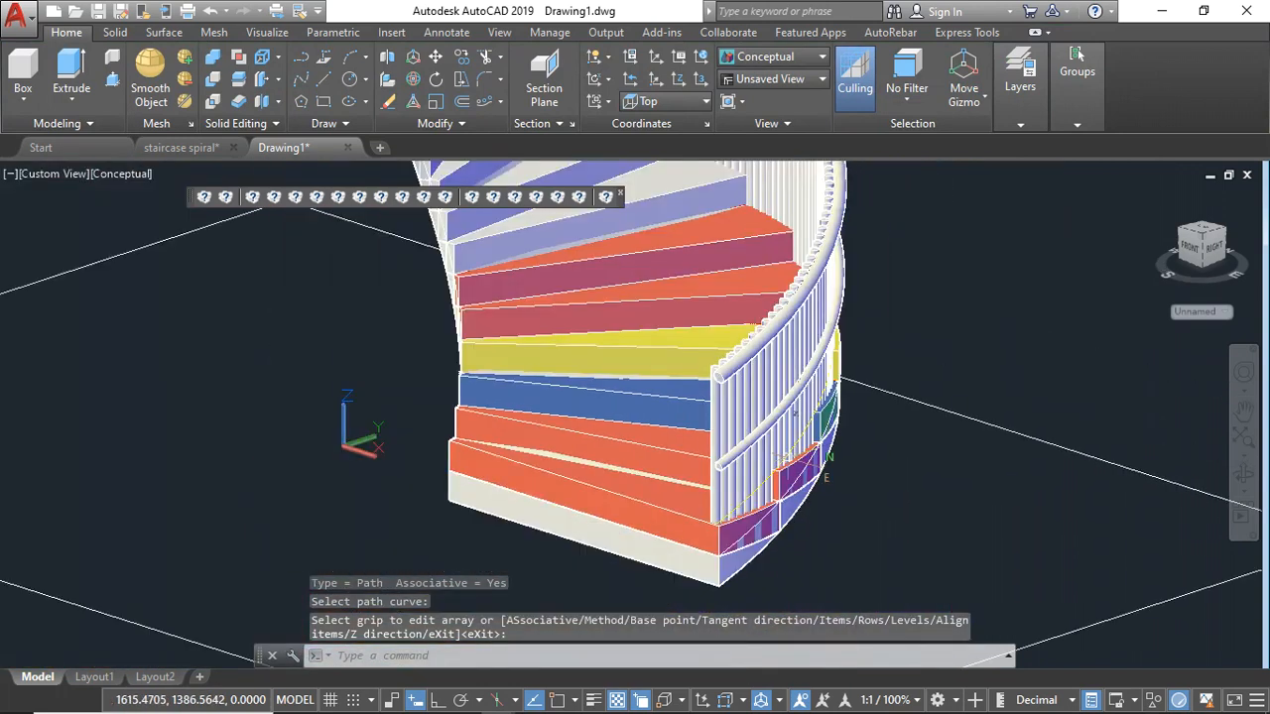
{"action": "scroll", "coordinate": [790, 462], "scroll_direction": "up", "scroll_amount": 4}
{"action": "scroll", "coordinate": [730, 429], "scroll_direction": "down", "scroll_amount": 2}
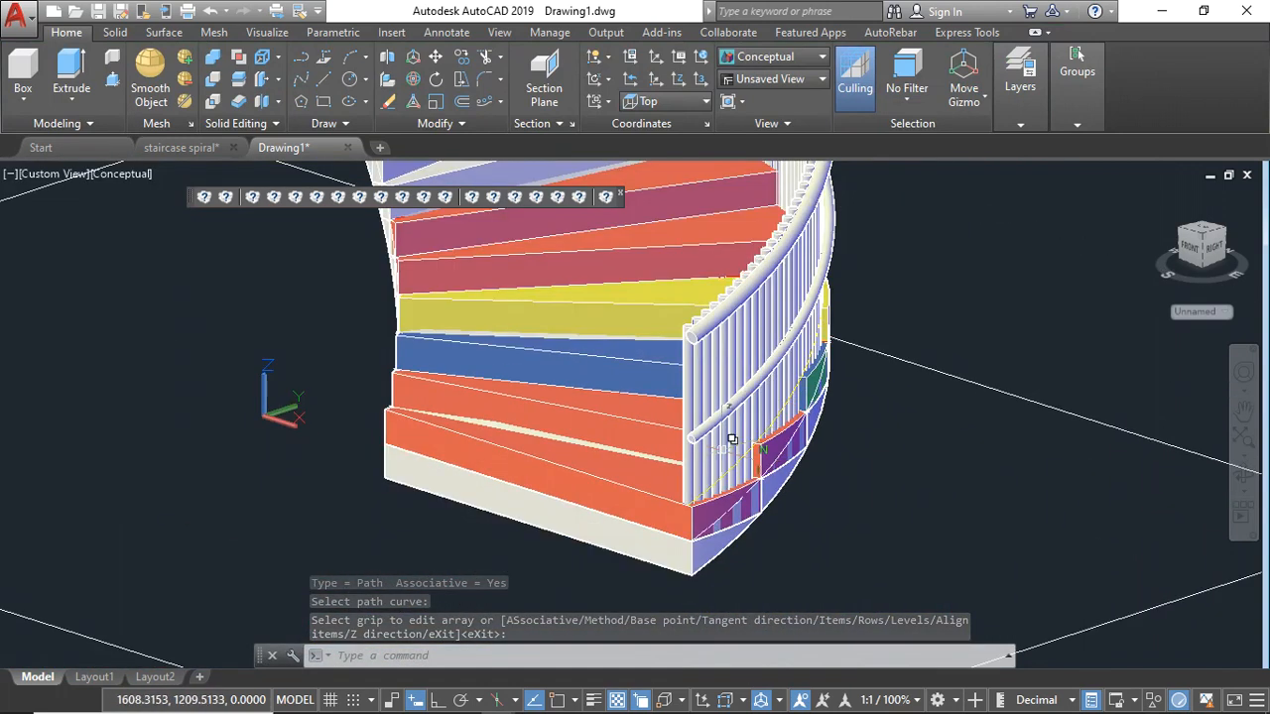
{"action": "left_click", "coordinate": [1243, 477]}
{"action": "left_click_drag", "start_coordinate": [814, 465], "coordinate": [742, 464]}
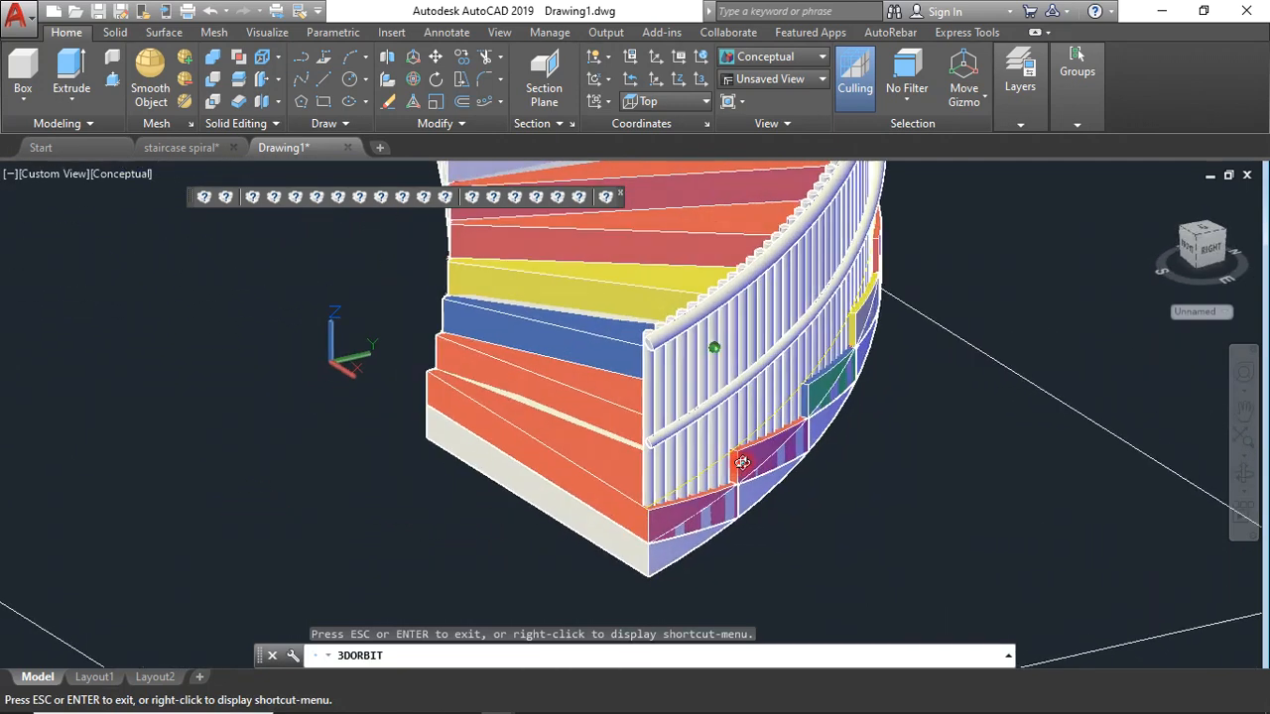
{"action": "scroll", "coordinate": [649, 363], "scroll_direction": "up", "scroll_amount": 2}
{"action": "key", "text": "Escape"}
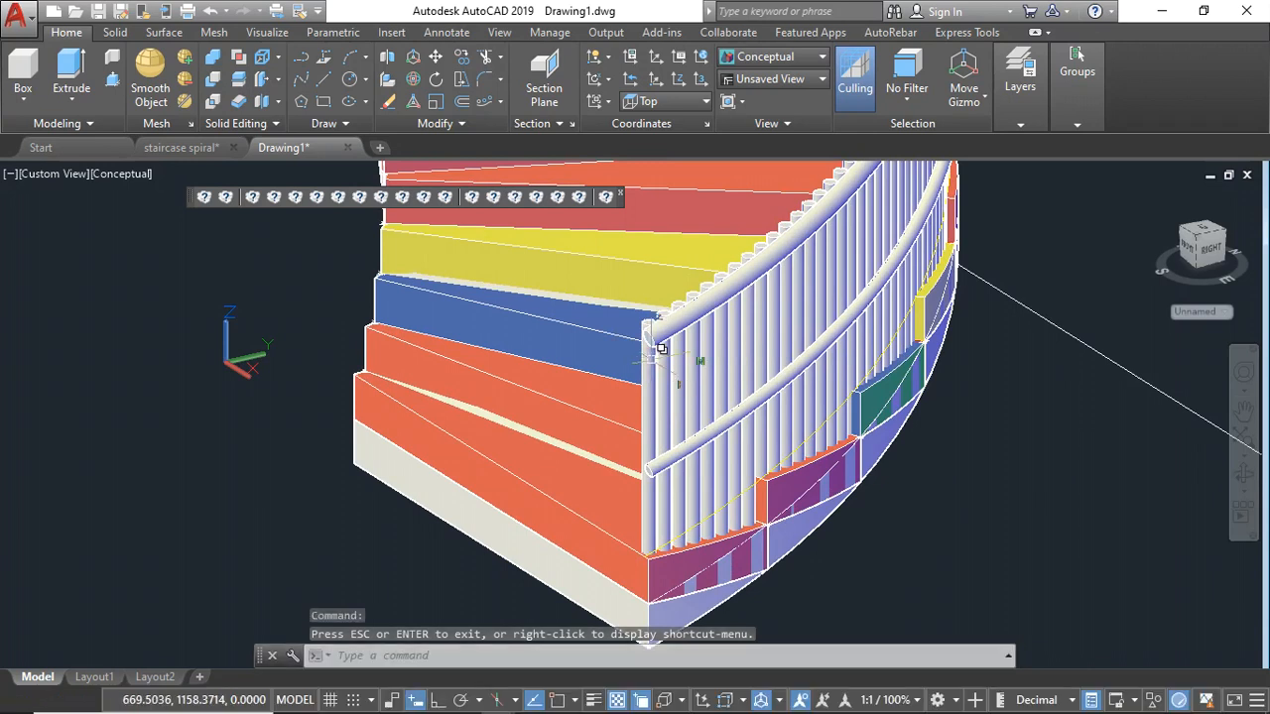
{"action": "left_click", "coordinate": [708, 357]}
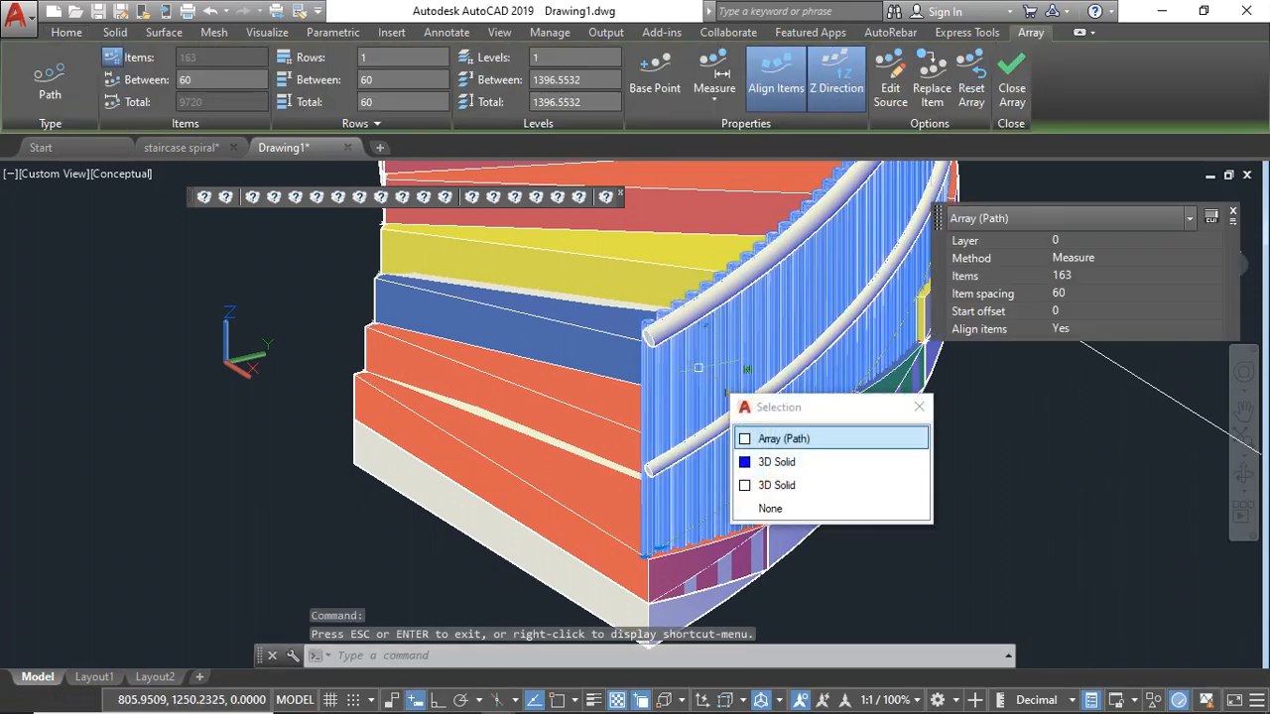
{"action": "left_click", "coordinate": [809, 439]}
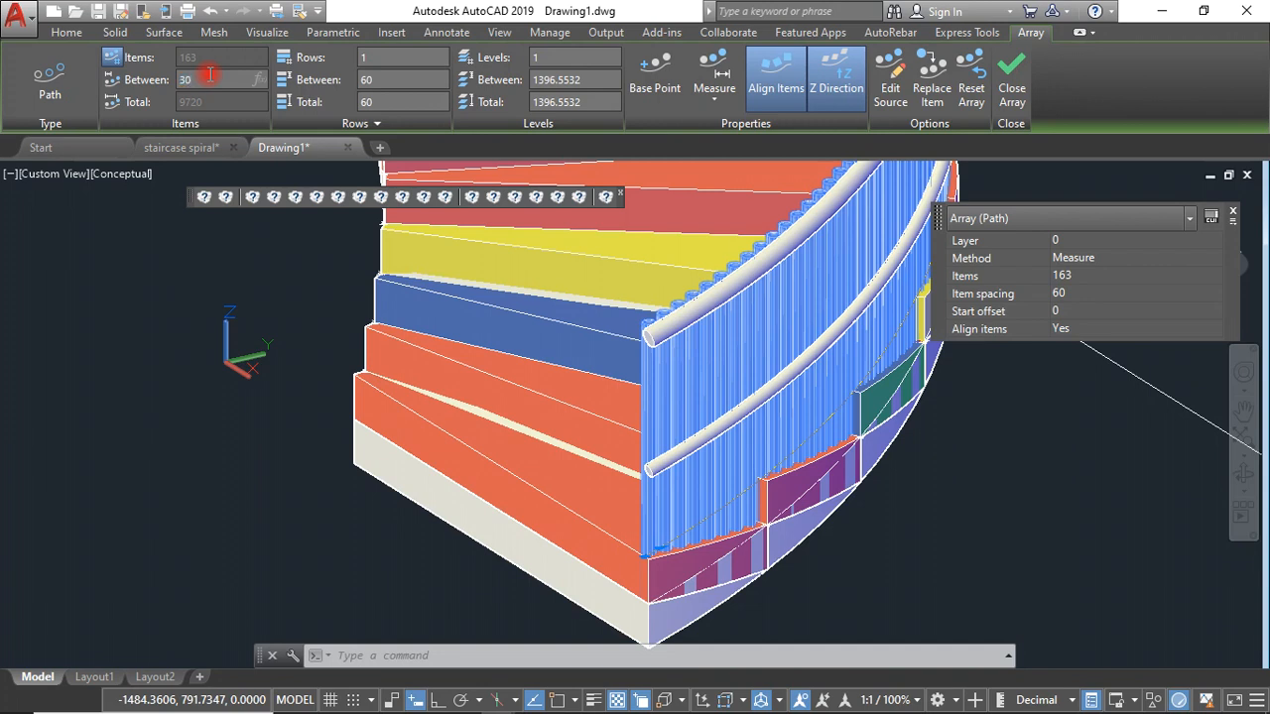
{"action": "type", "text": "0"}
{"action": "key", "text": "Return"}
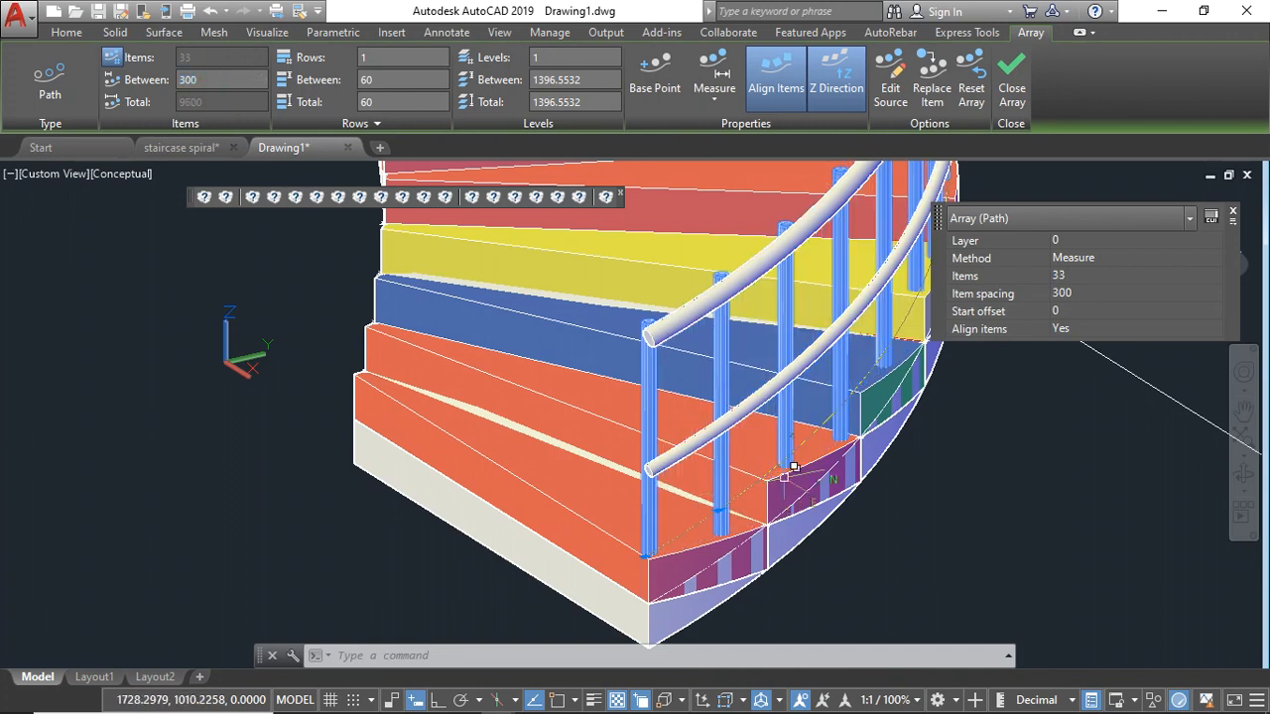
{"action": "key", "text": "Escape"}
Step: Examine the whole staircase and its railing by orbiting around the model
{"action": "scroll", "coordinate": [953, 506], "scroll_direction": "down", "scroll_amount": 6}
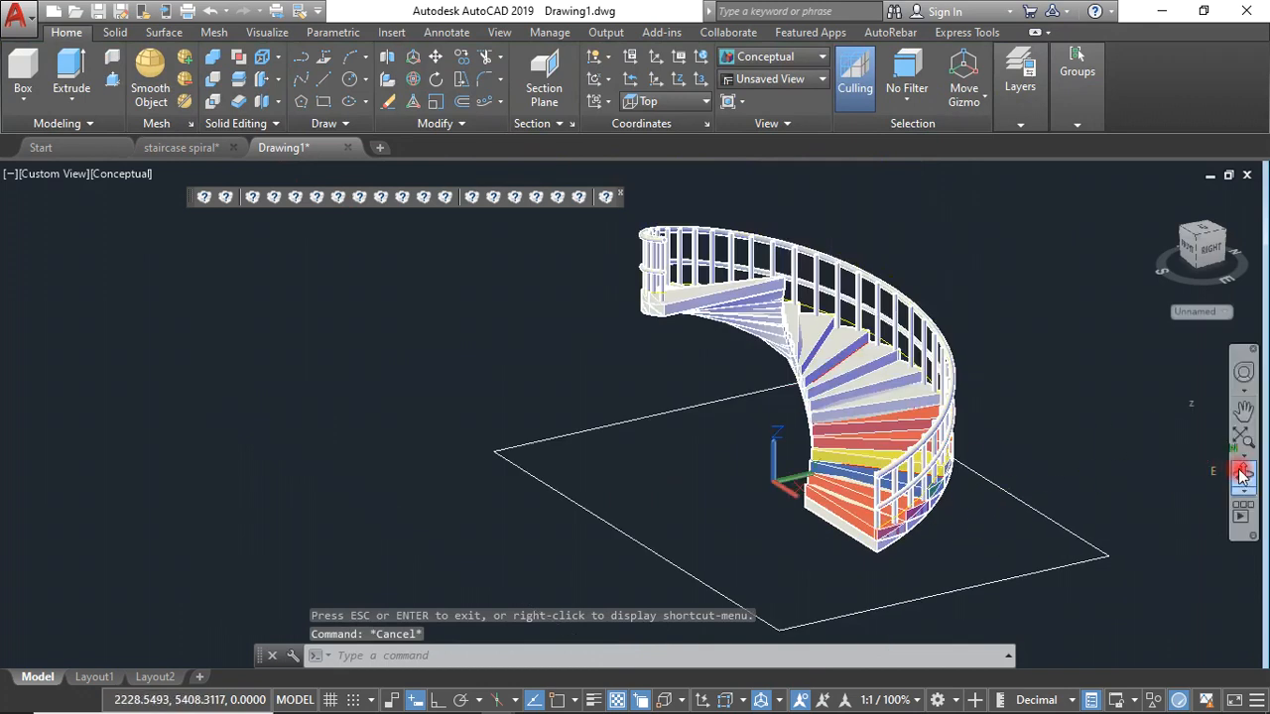
{"action": "left_click", "coordinate": [961, 373]}
{"action": "key", "text": "Escape"}
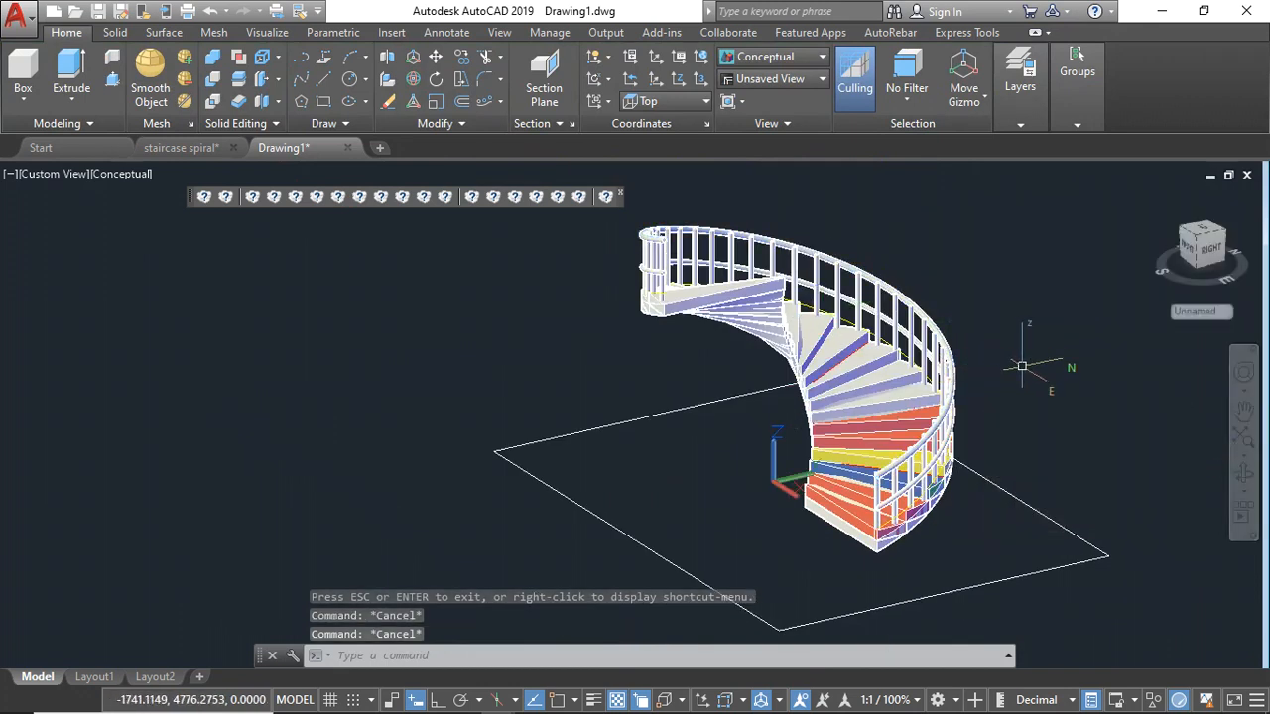
{"action": "left_click", "coordinate": [1239, 473]}
{"action": "left_click", "coordinate": [1078, 407]}
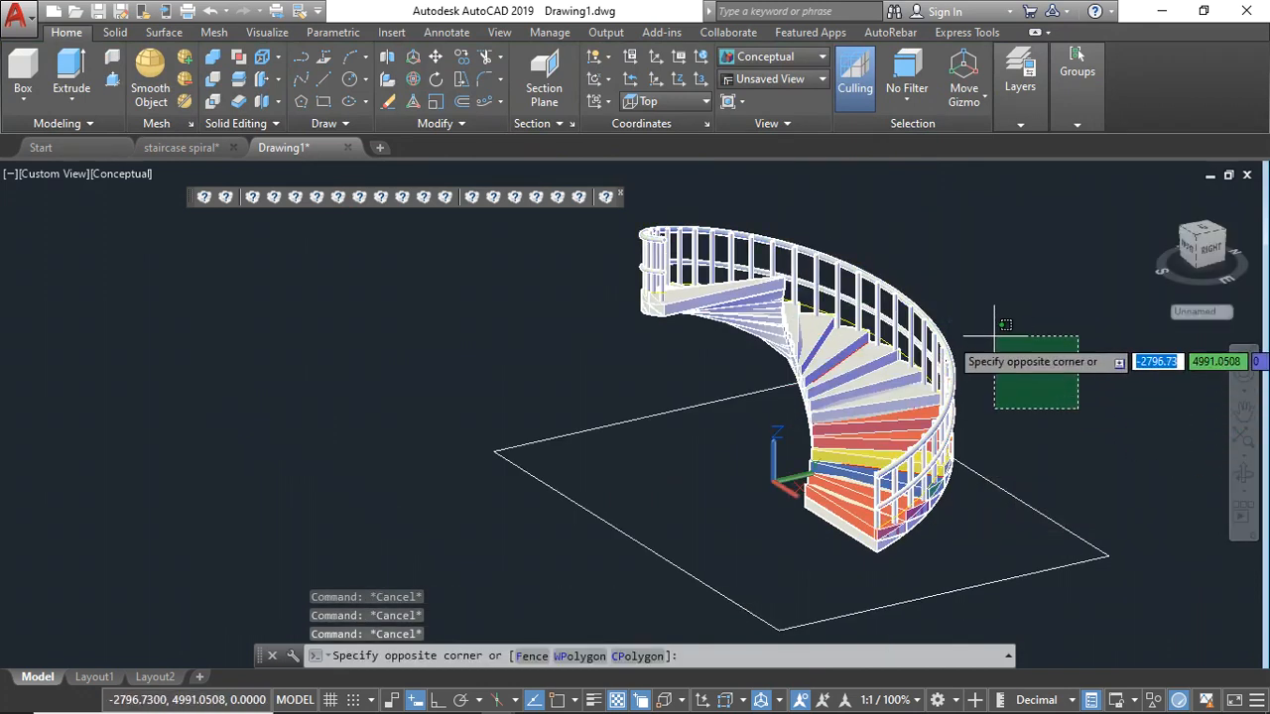
{"action": "left_click", "coordinate": [995, 334]}
{"action": "key", "text": "Escape"}
{"action": "left_click", "coordinate": [1246, 473]}
{"action": "left_click_drag", "start_coordinate": [1018, 439], "coordinate": [796, 407]}
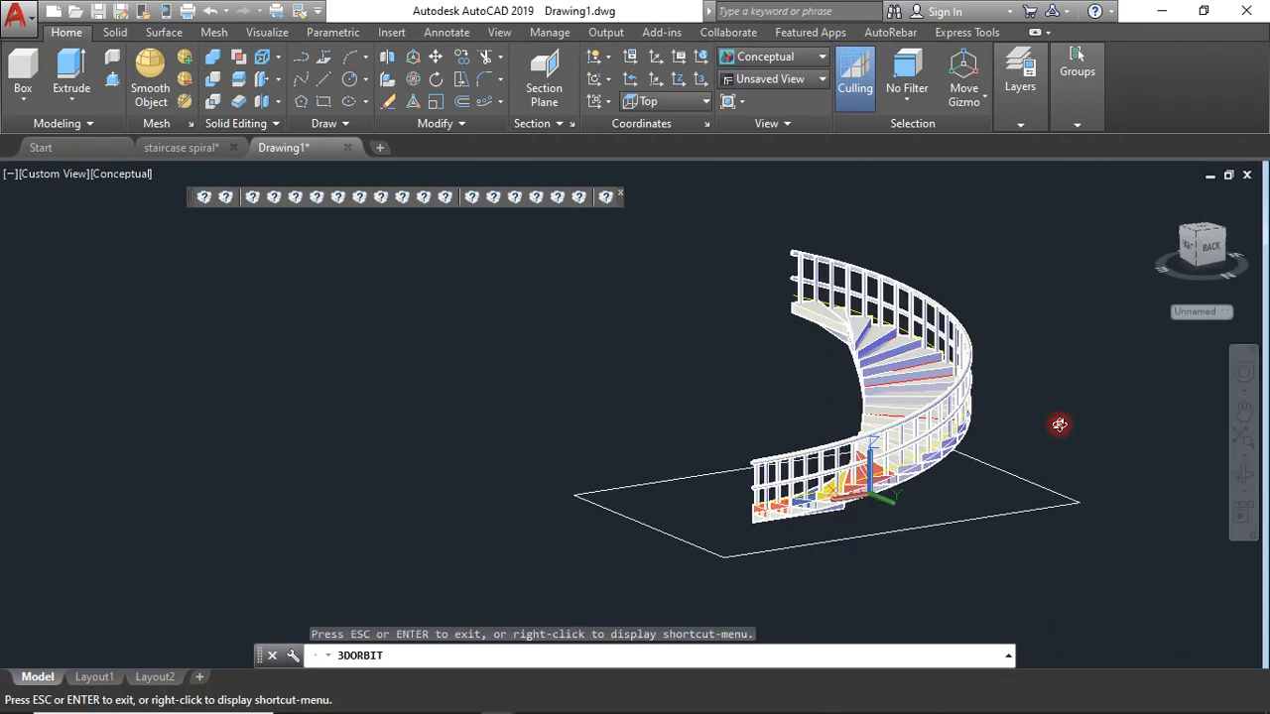
{"action": "scroll", "coordinate": [1039, 417], "scroll_direction": "up", "scroll_amount": 3}
{"action": "left_click_drag", "start_coordinate": [968, 439], "coordinate": [689, 341]}
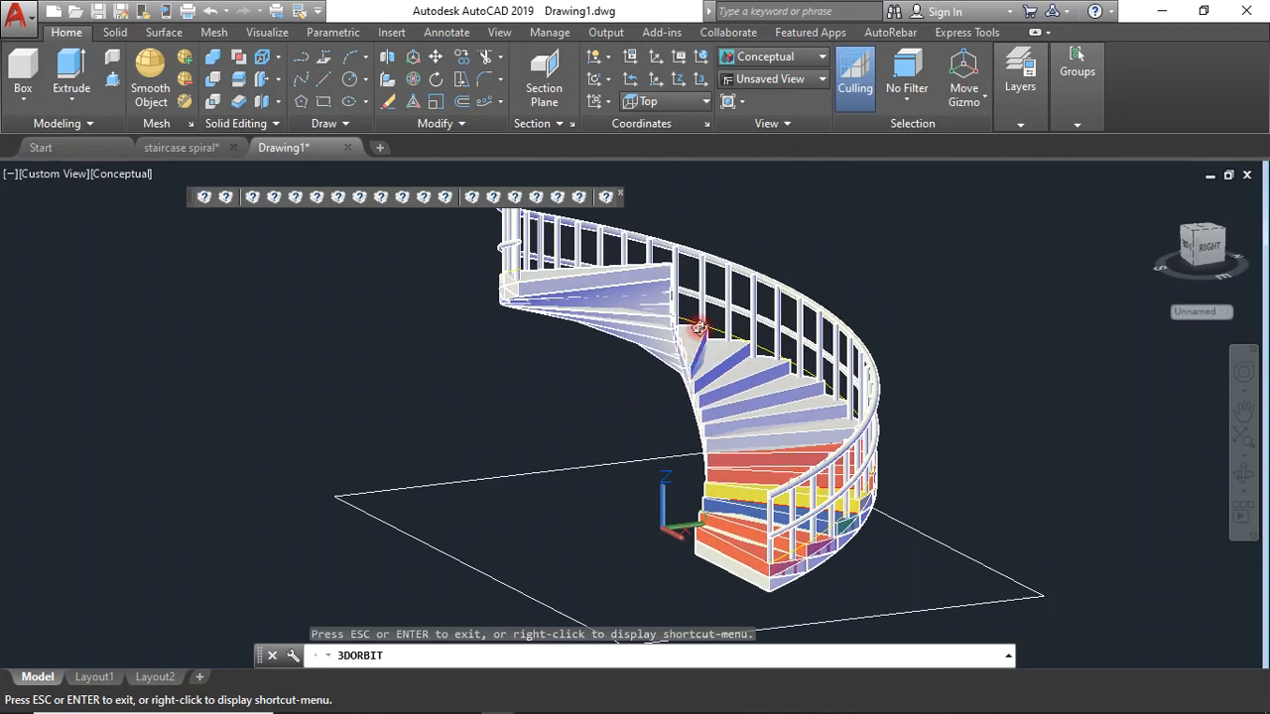
{"action": "key", "text": "Escape"}
Step: Select the two rails and the post array and hide them
{"action": "scroll", "coordinate": [693, 345], "scroll_direction": "down", "scroll_amount": 4}
{"action": "scroll", "coordinate": [824, 334], "scroll_direction": "up", "scroll_amount": 5}
{"action": "left_click", "coordinate": [829, 335]}
{"action": "left_click", "coordinate": [627, 396]}
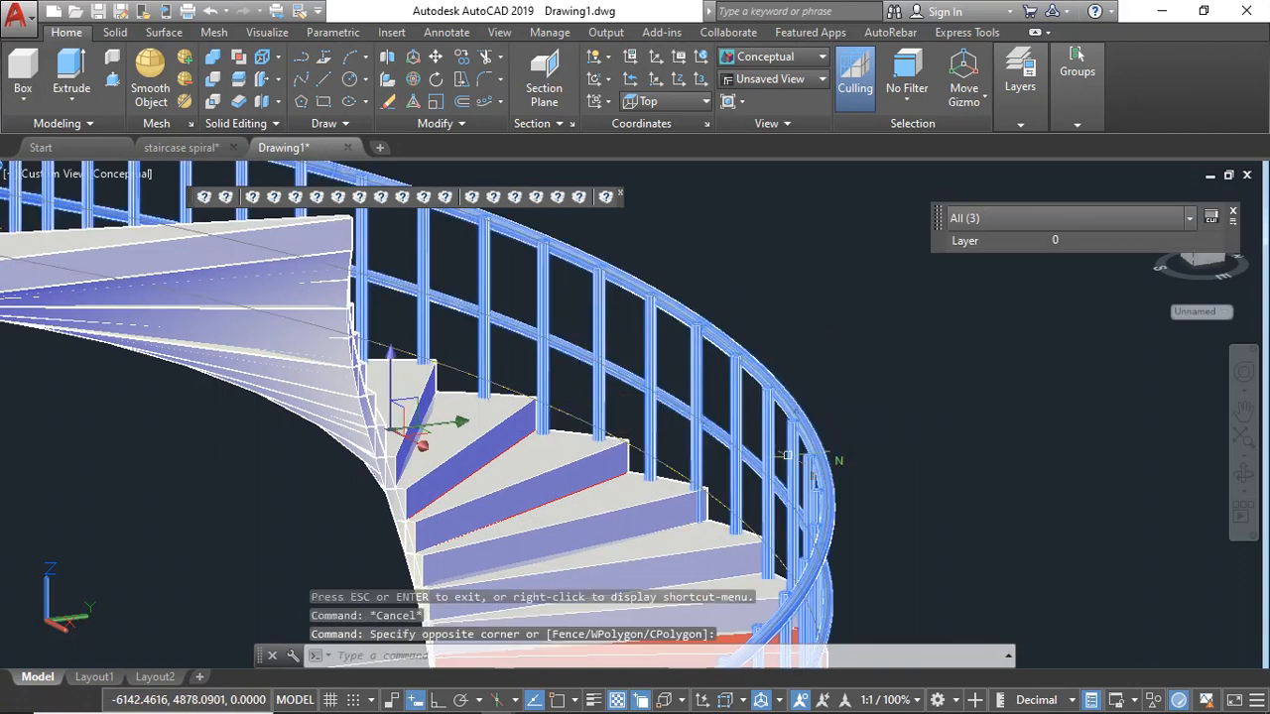
{"action": "left_click", "coordinate": [1151, 700]}
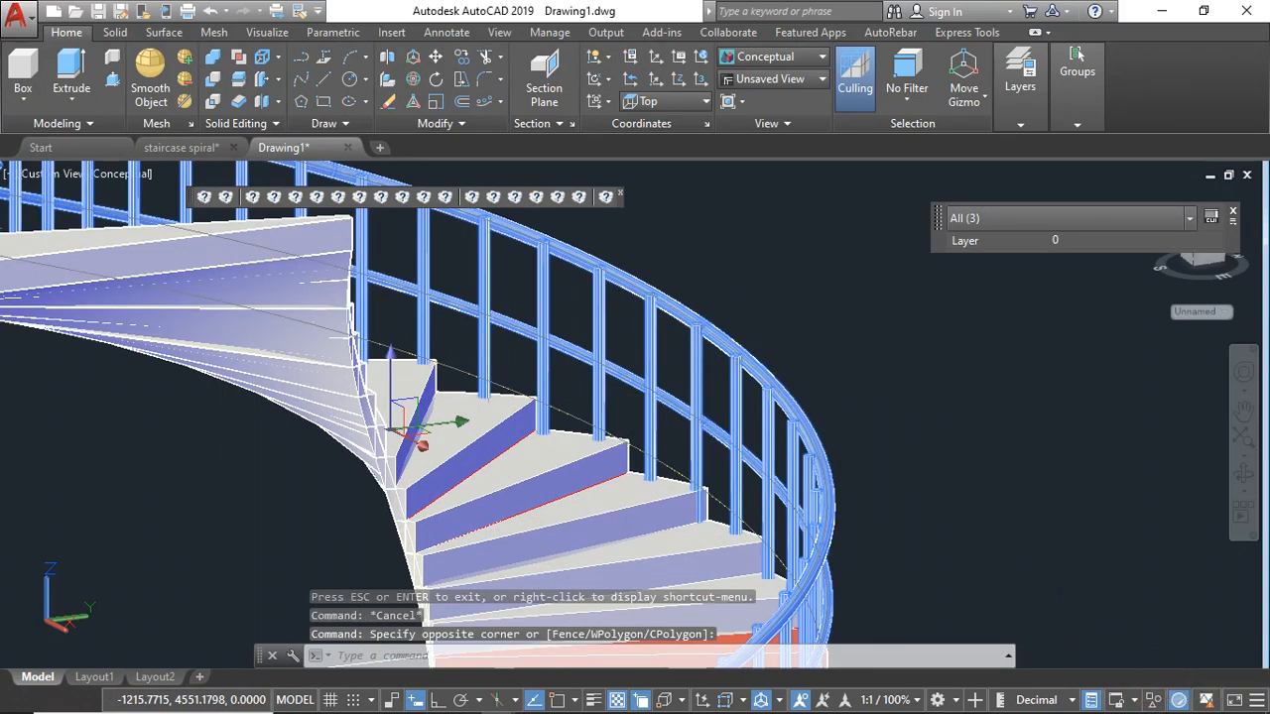
{"action": "left_click", "coordinate": [1139, 693]}
Step: Select the whole stair, and filter the selection with Quick Select to object type 3D Solid using the Select All operator
{"action": "scroll", "coordinate": [873, 457], "scroll_direction": "down", "scroll_amount": 5}
{"action": "scroll", "coordinate": [873, 457], "scroll_direction": "up", "scroll_amount": 5}
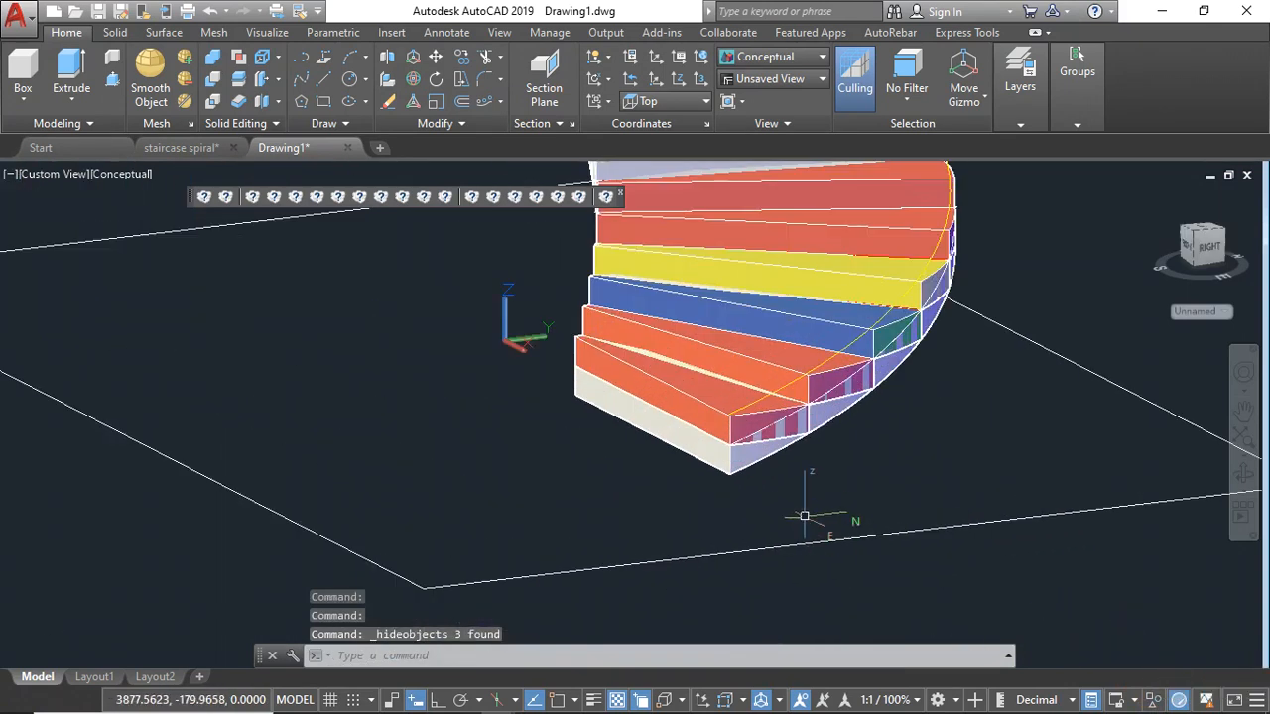
{"action": "scroll", "coordinate": [806, 503], "scroll_direction": "down", "scroll_amount": 6}
{"action": "left_click", "coordinate": [683, 254]}
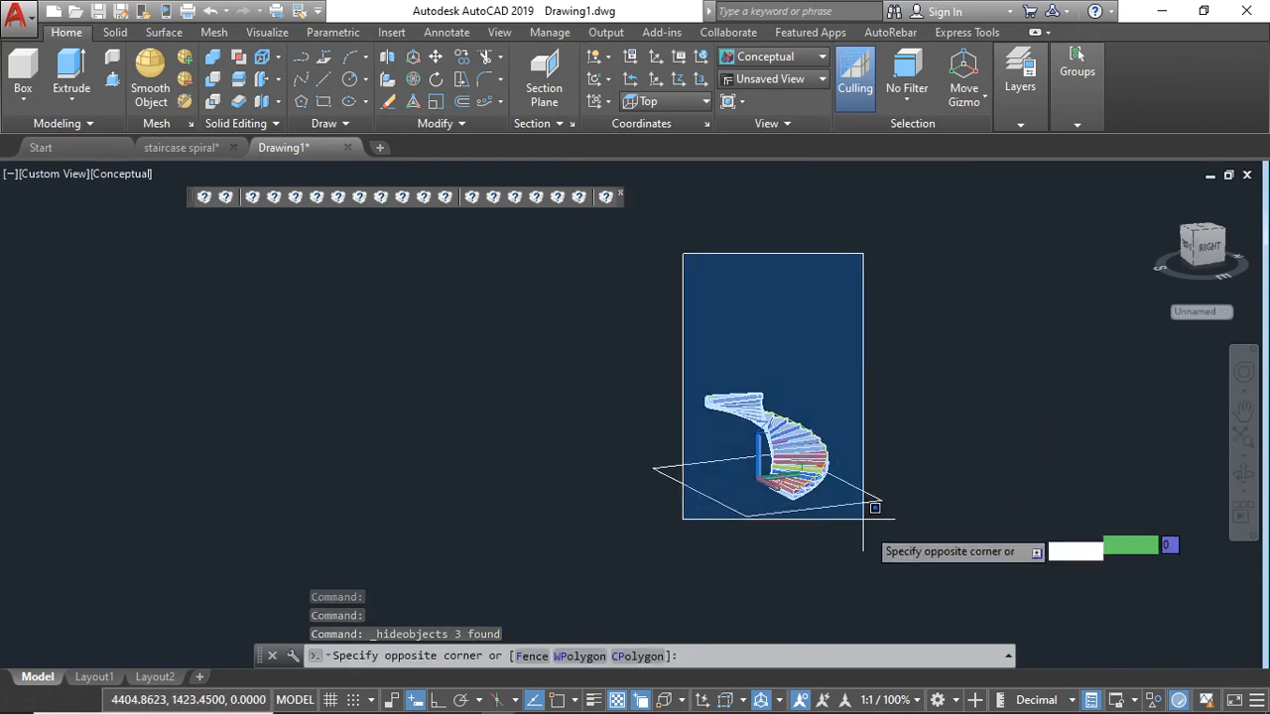
{"action": "left_click", "coordinate": [882, 556]}
{"action": "right_click", "coordinate": [662, 289]}
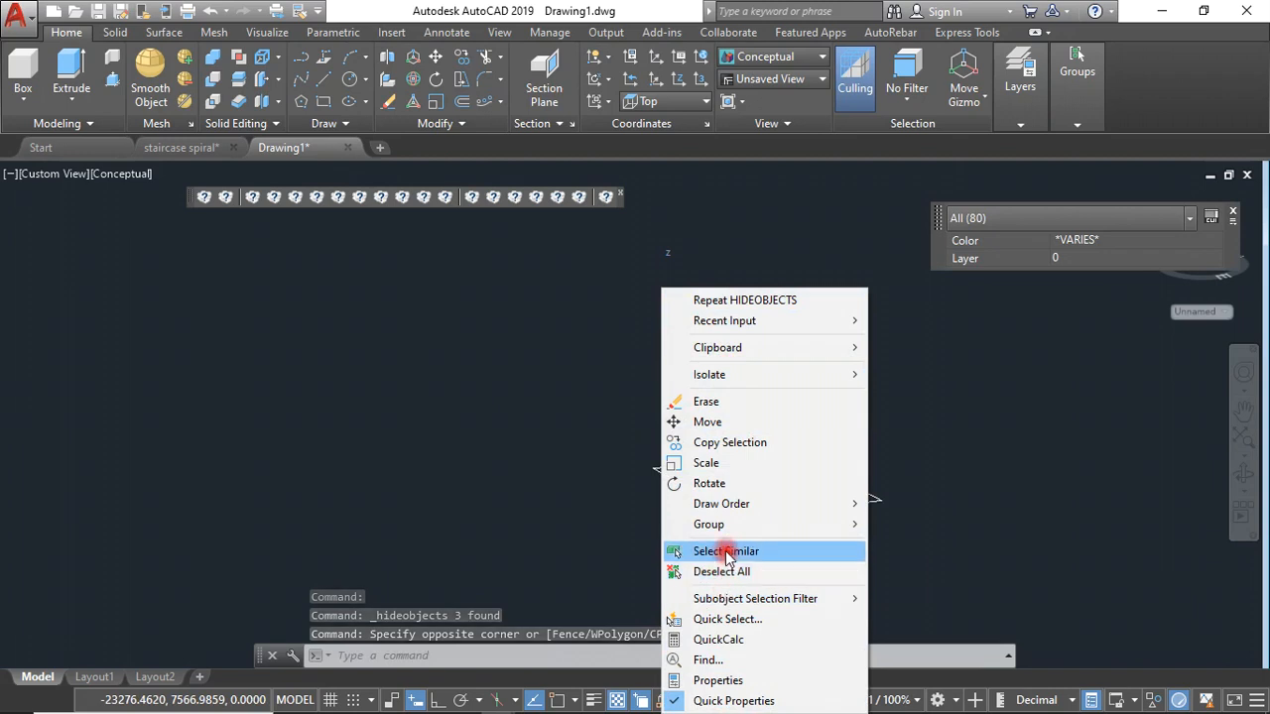
{"action": "left_click", "coordinate": [707, 618]}
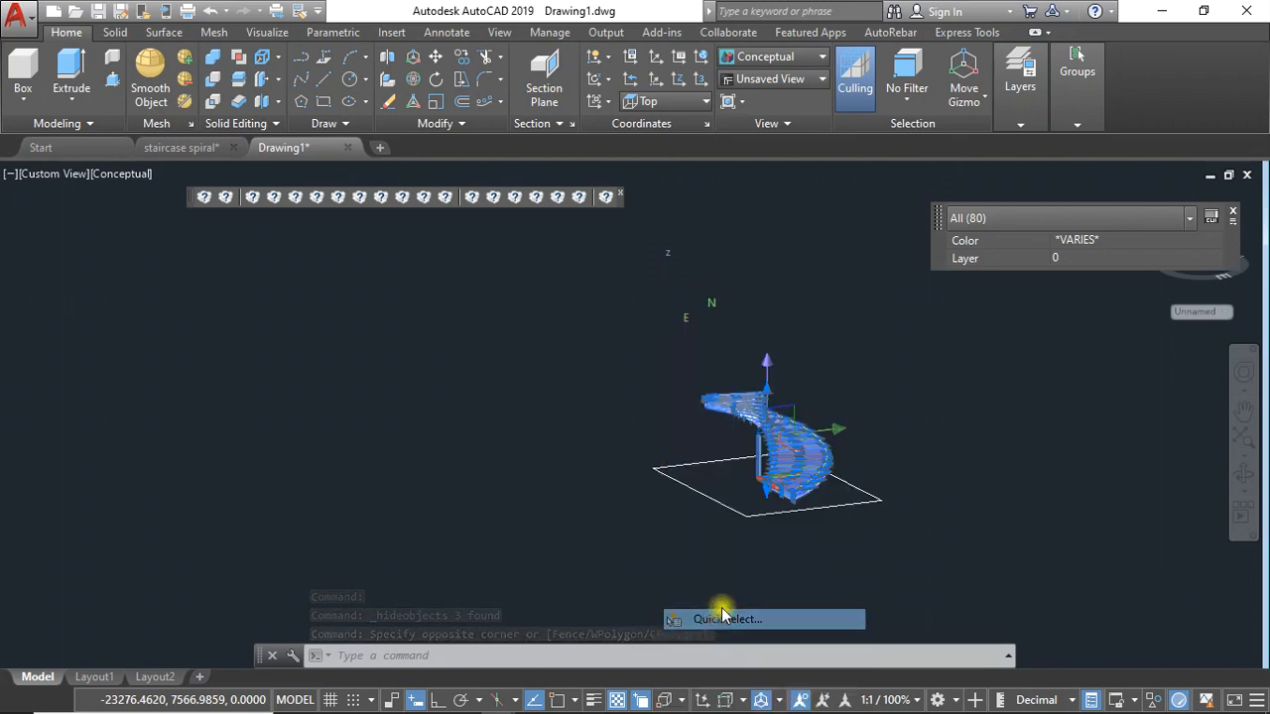
{"action": "left_click", "coordinate": [684, 211]}
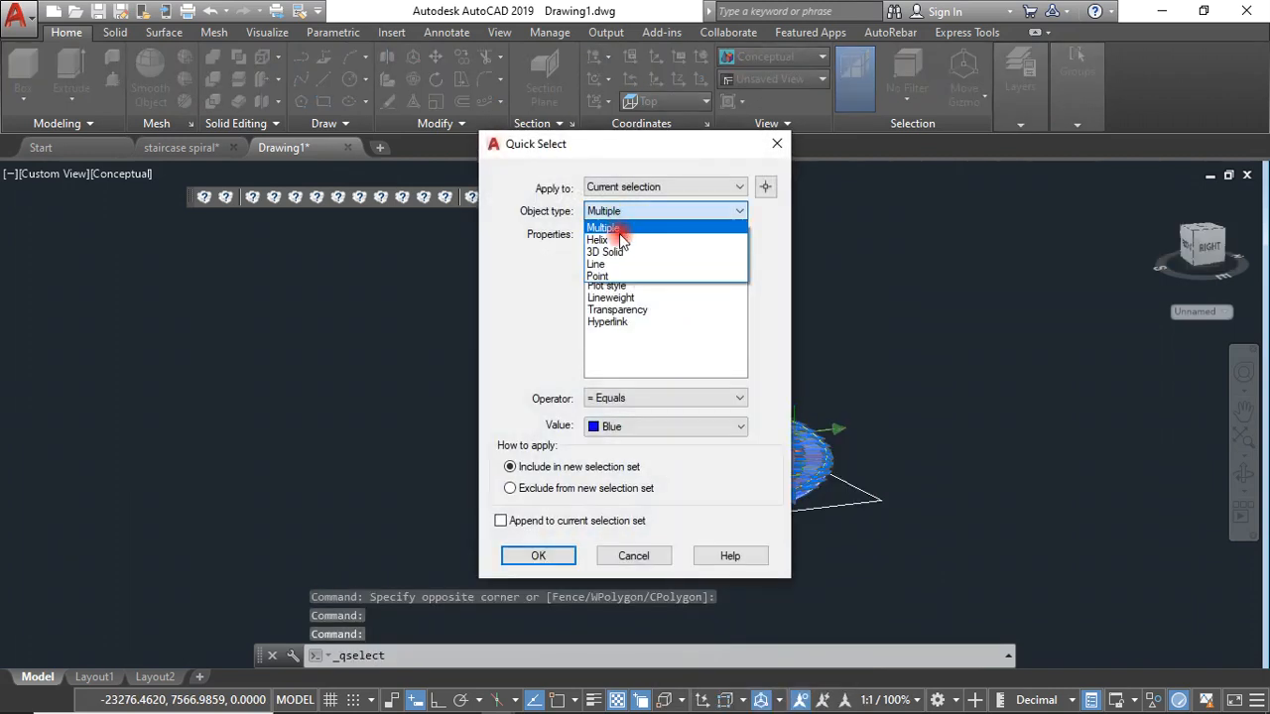
{"action": "left_click", "coordinate": [623, 252]}
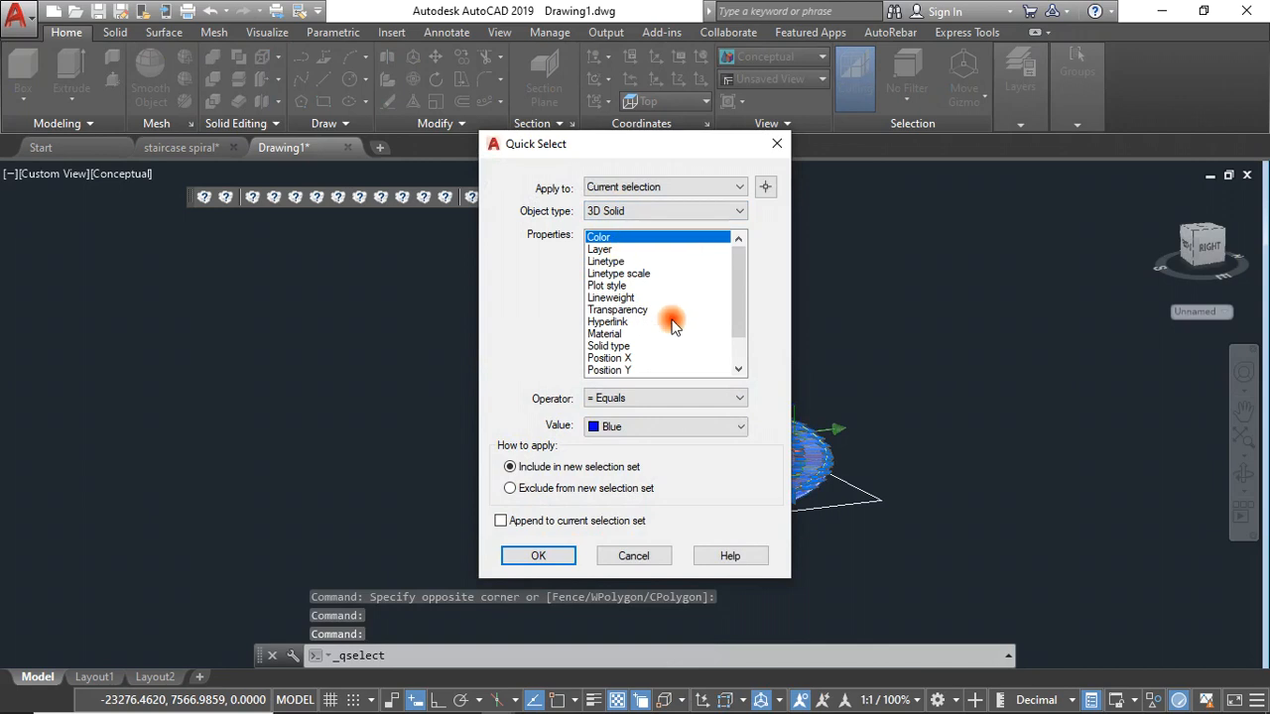
{"action": "left_click", "coordinate": [645, 400]}
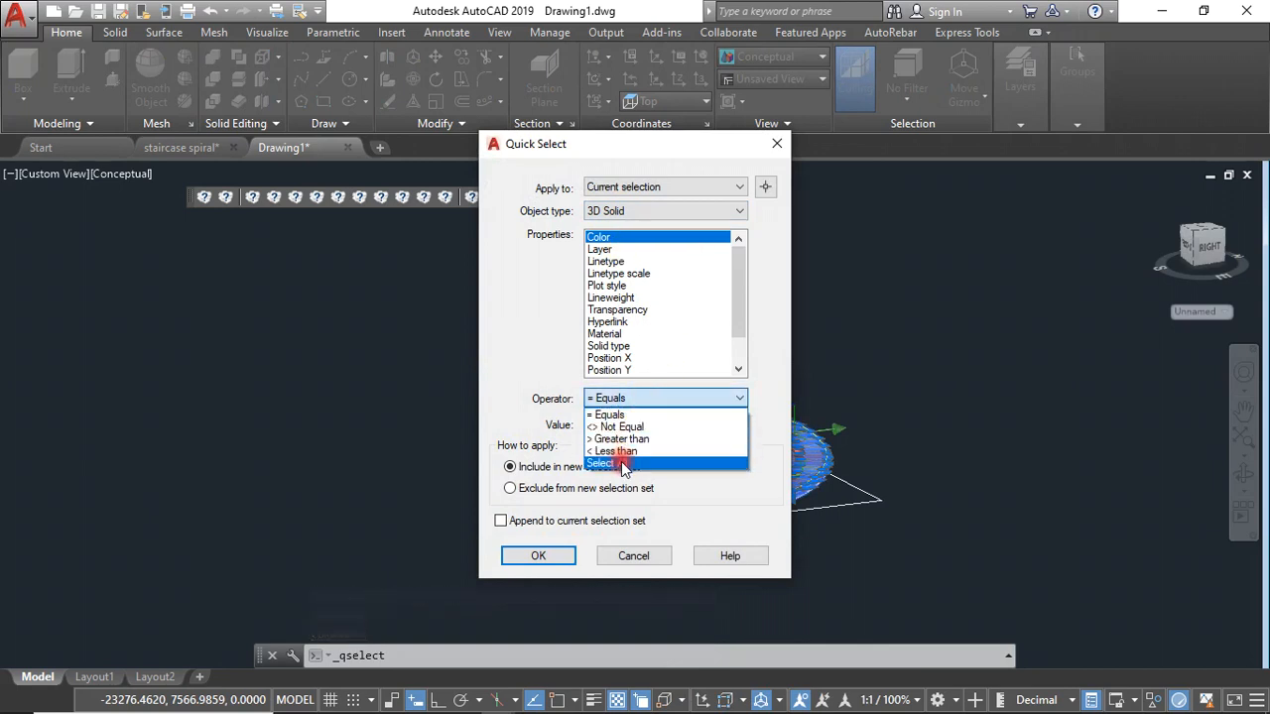
{"action": "left_click", "coordinate": [623, 465]}
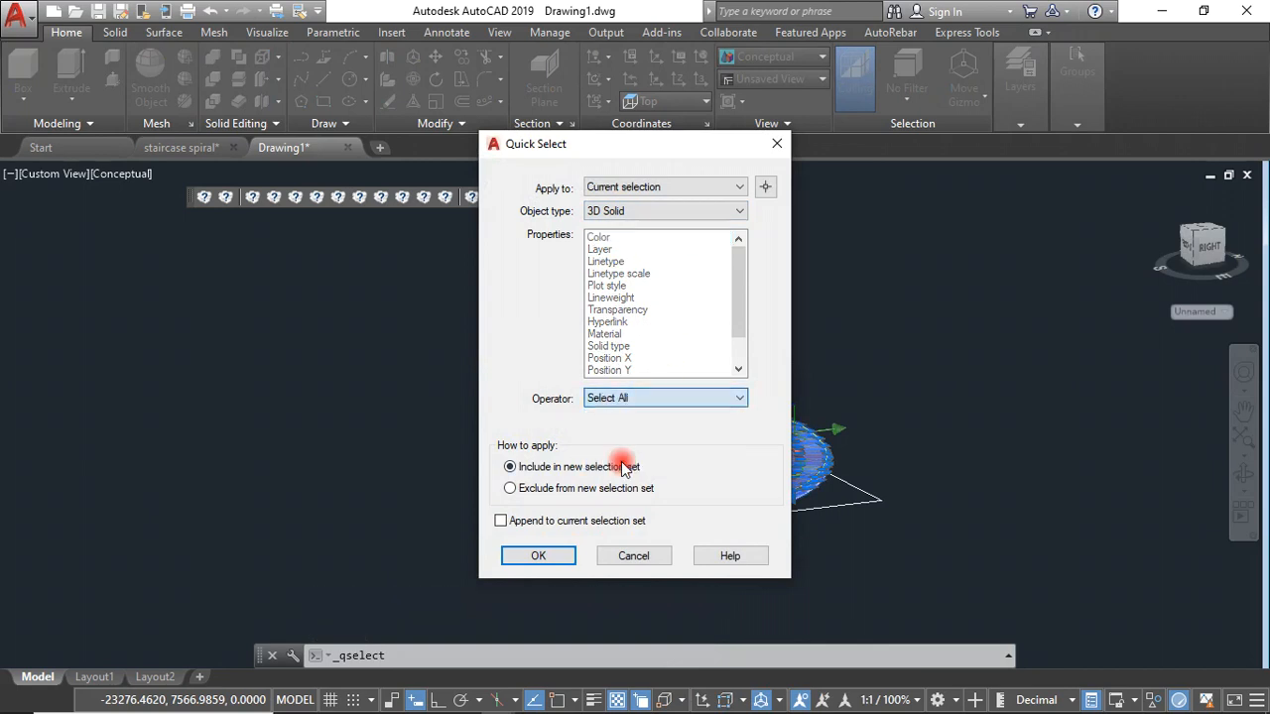
{"action": "left_click", "coordinate": [538, 554]}
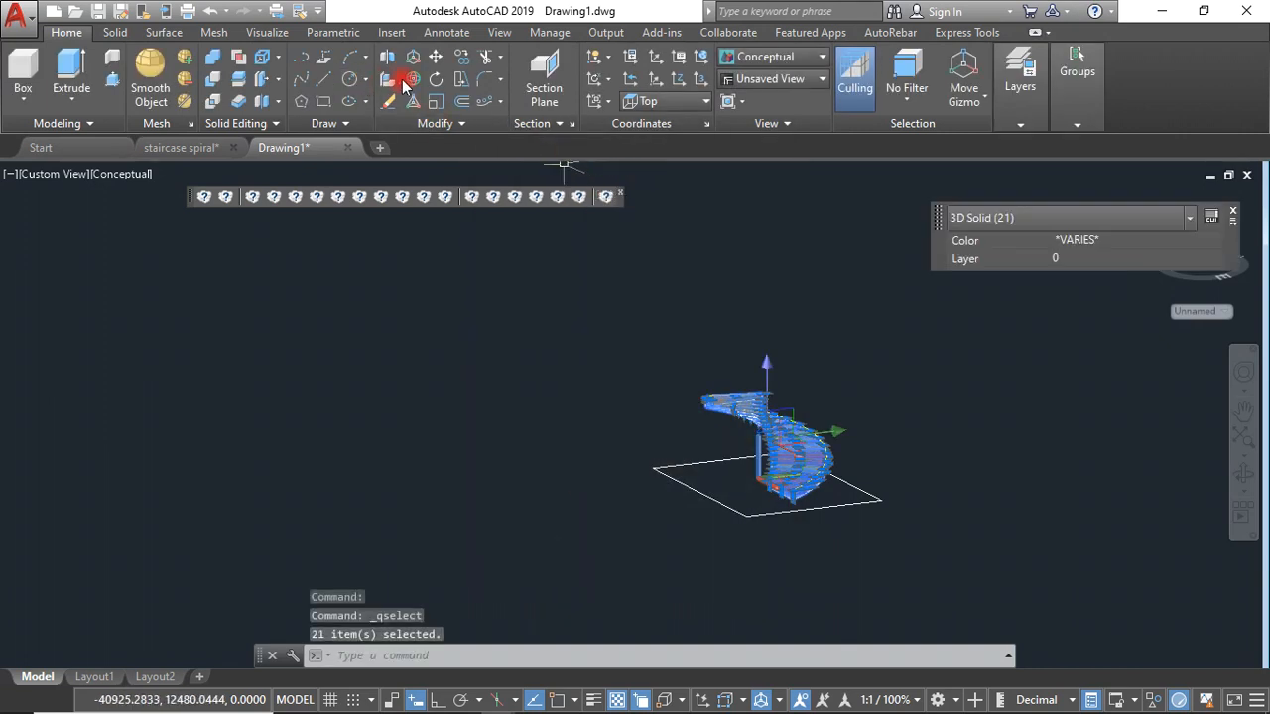
{"action": "left_click", "coordinate": [114, 32]}
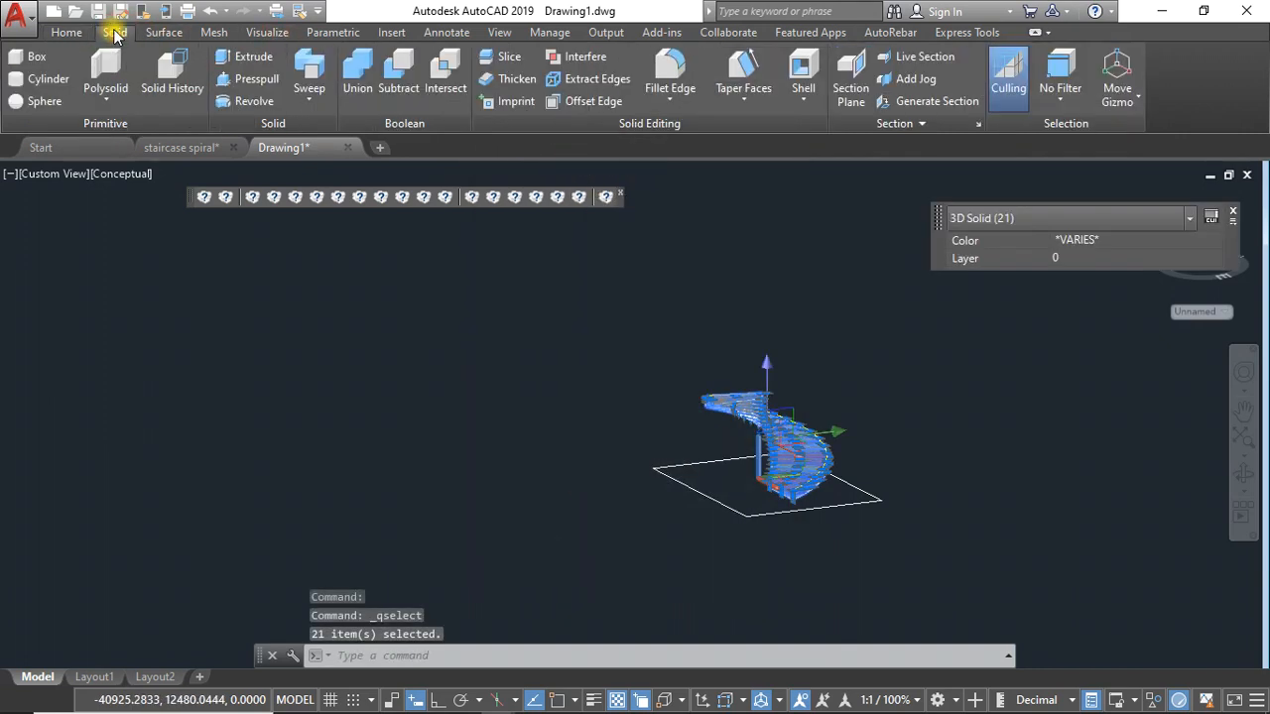
Step: Union all the stair solids into a single 3D solid
{"action": "left_click", "coordinate": [358, 73]}
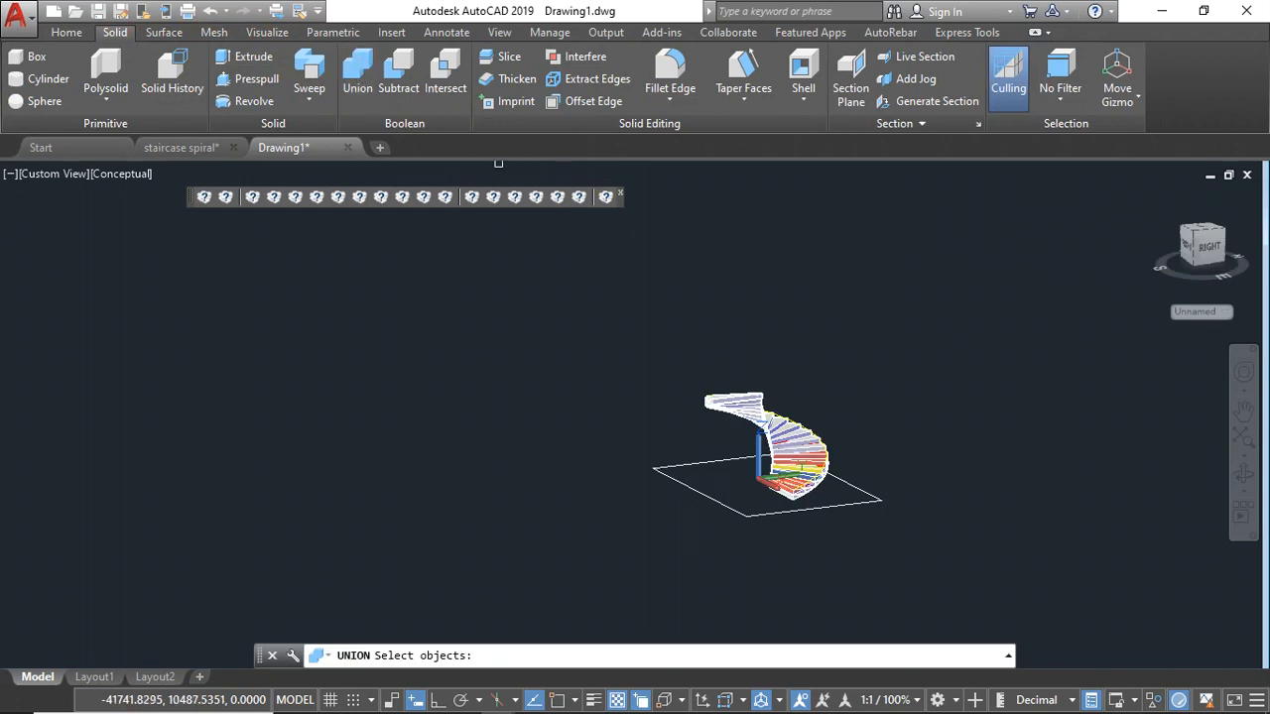
{"action": "left_click", "coordinate": [673, 325]}
{"action": "left_click", "coordinate": [858, 546]}
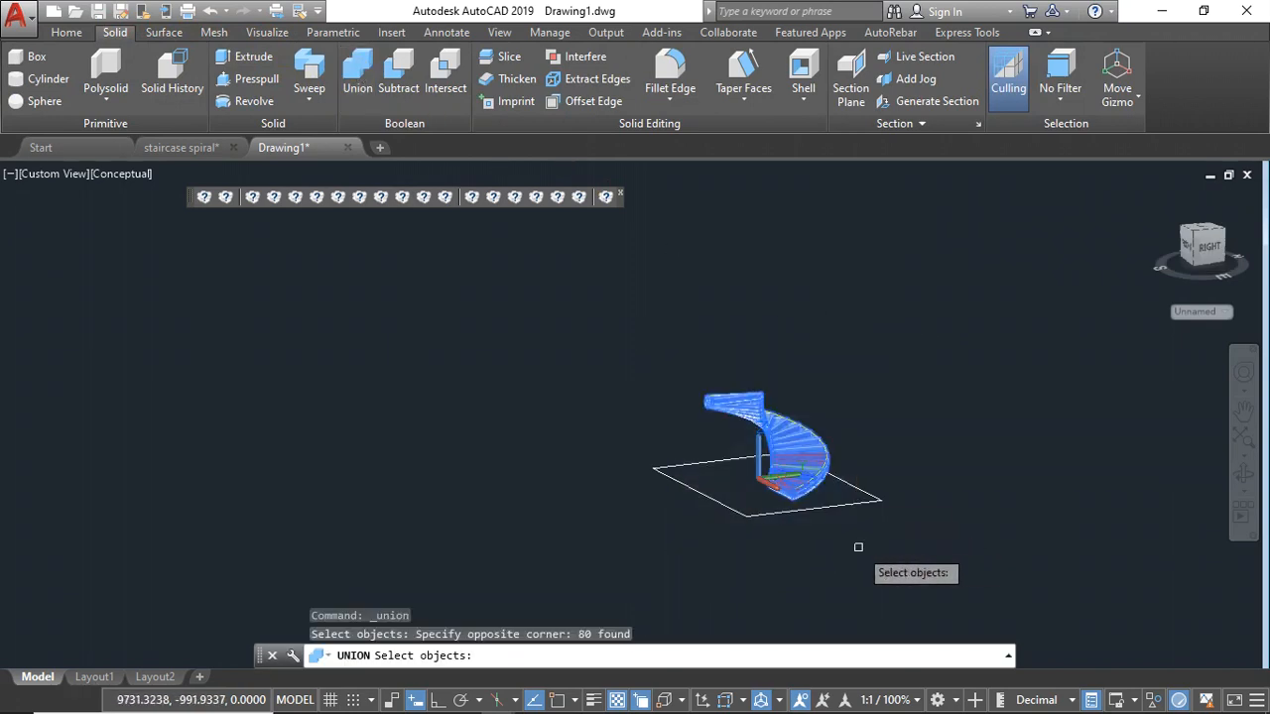
{"action": "key", "text": "Return"}
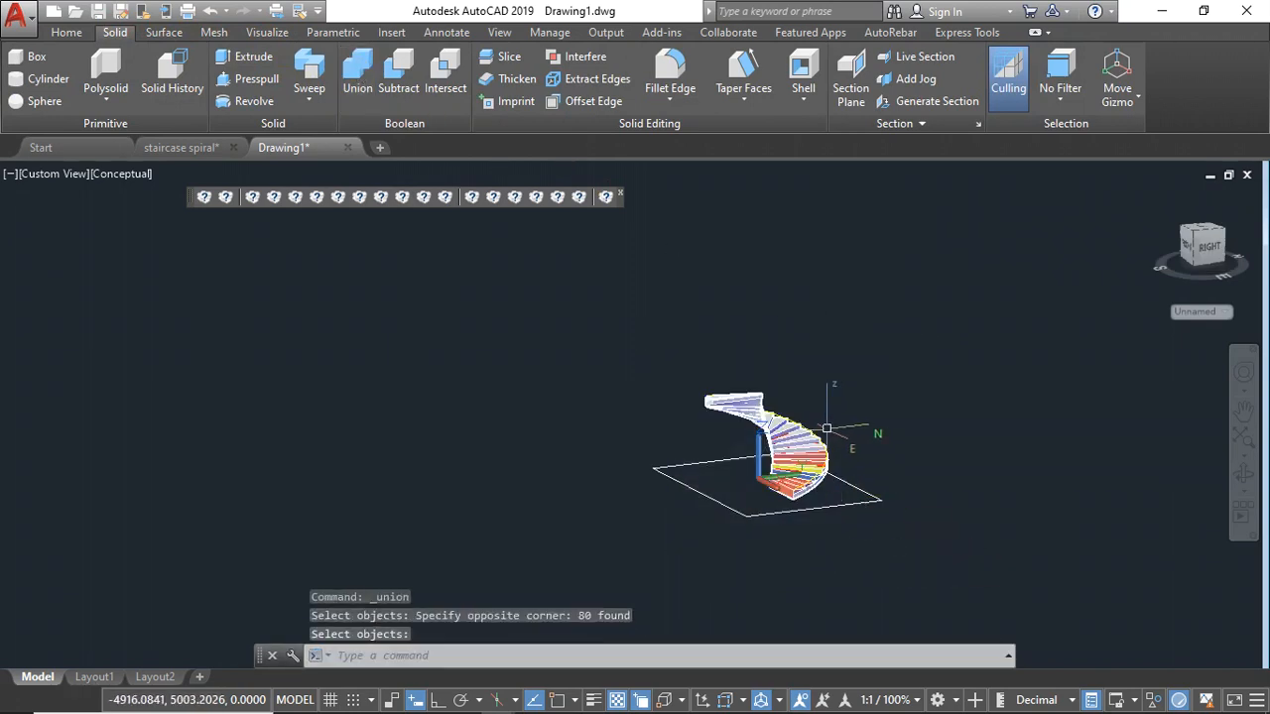
{"action": "scroll", "coordinate": [831, 430], "scroll_direction": "up", "scroll_amount": 6}
{"action": "scroll", "coordinate": [762, 431], "scroll_direction": "down", "scroll_amount": 6}
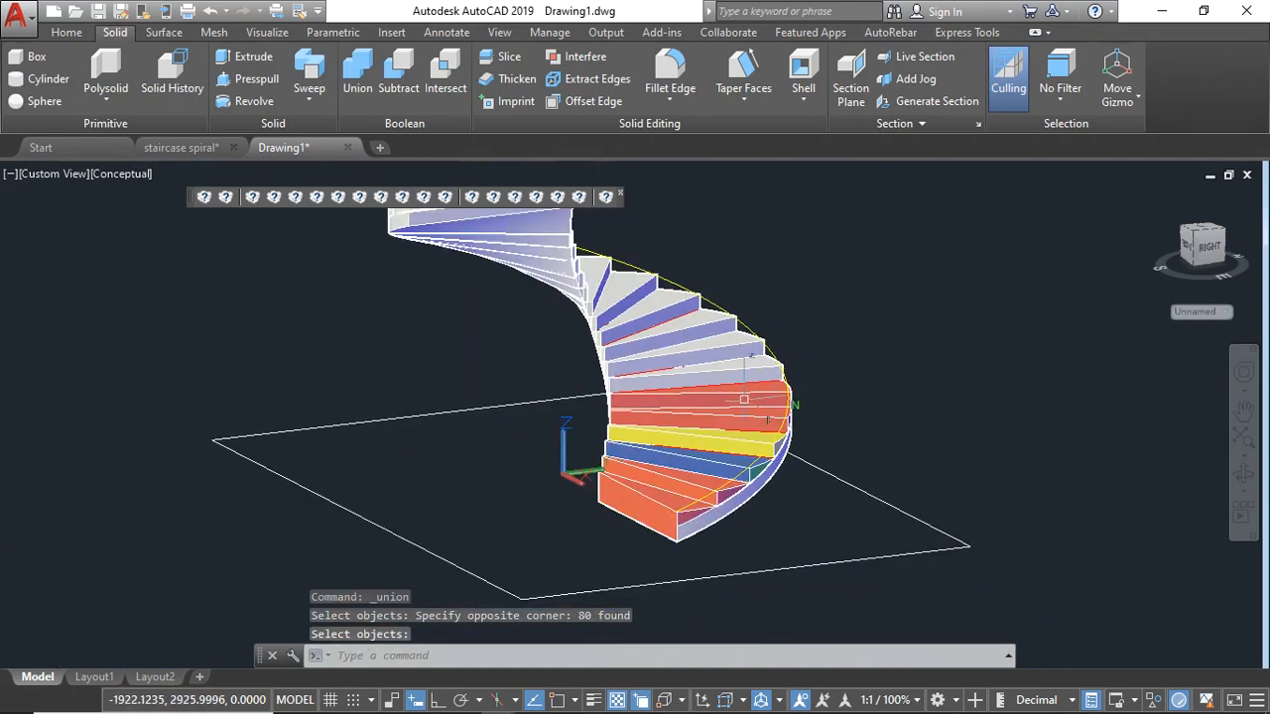
Step: Set the colour of the combined stair solid to Yellow
{"action": "scroll", "coordinate": [742, 458], "scroll_direction": "up", "scroll_amount": 5}
{"action": "left_click", "coordinate": [758, 459]}
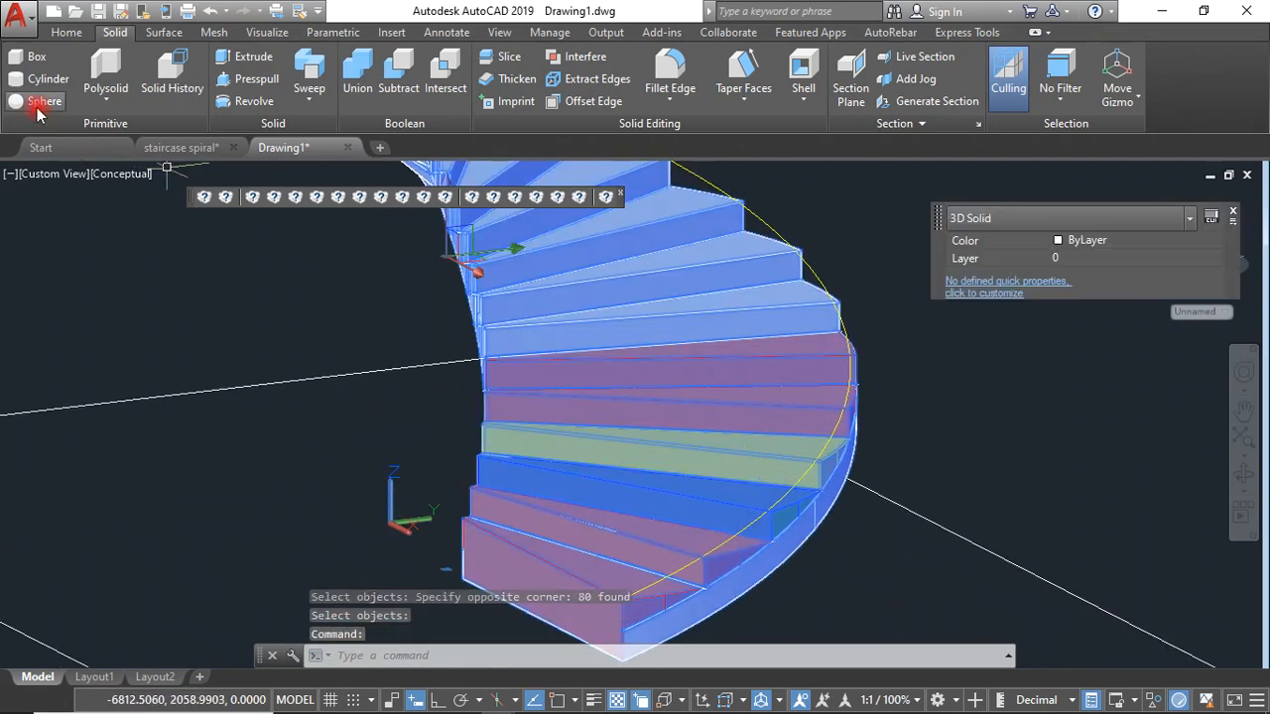
{"action": "left_click", "coordinate": [83, 35]}
{"action": "left_click", "coordinate": [1122, 242]}
{"action": "left_click", "coordinate": [1122, 241]}
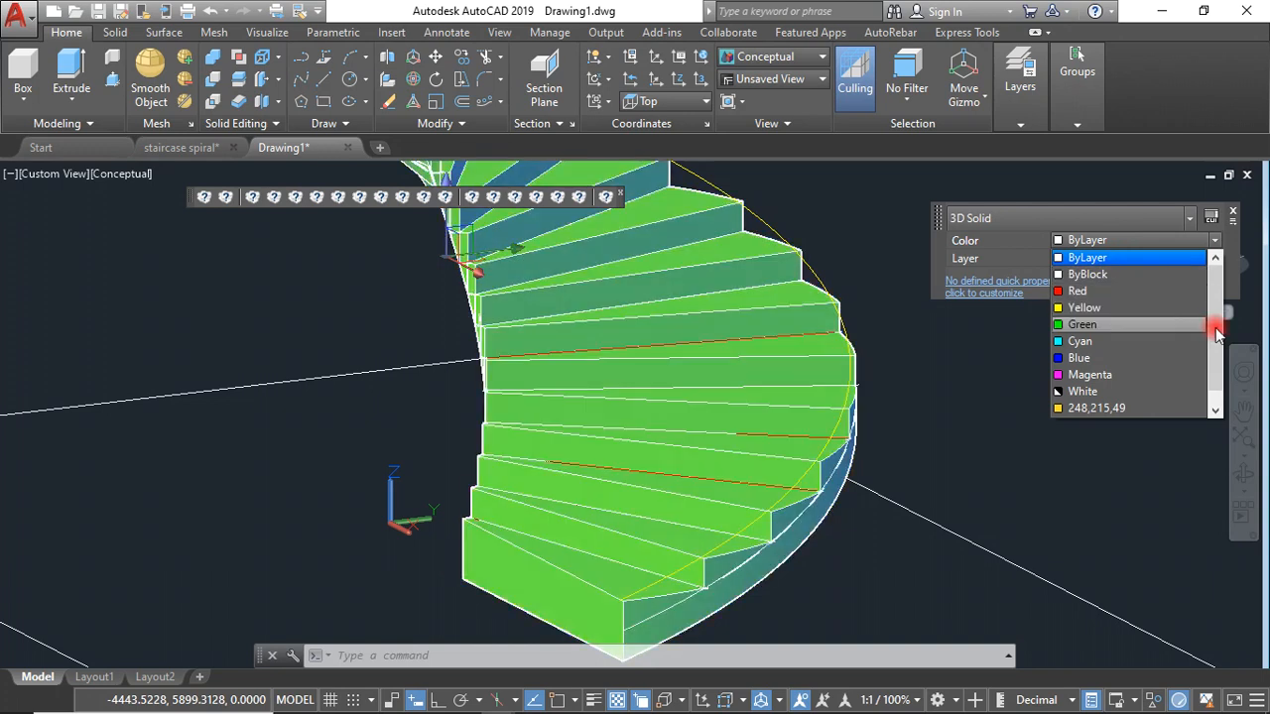
{"action": "left_click_drag", "start_coordinate": [1216, 332], "coordinate": [1216, 358]}
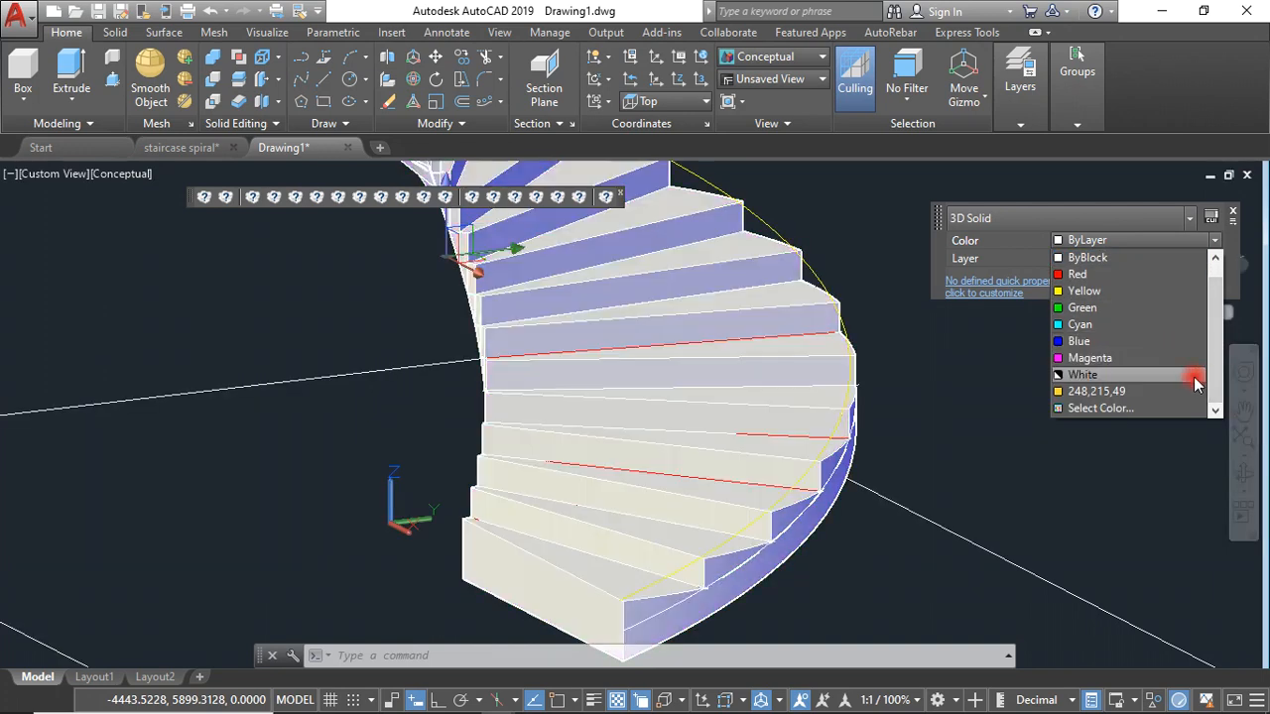
{"action": "left_click_drag", "start_coordinate": [1223, 368], "coordinate": [1218, 342]}
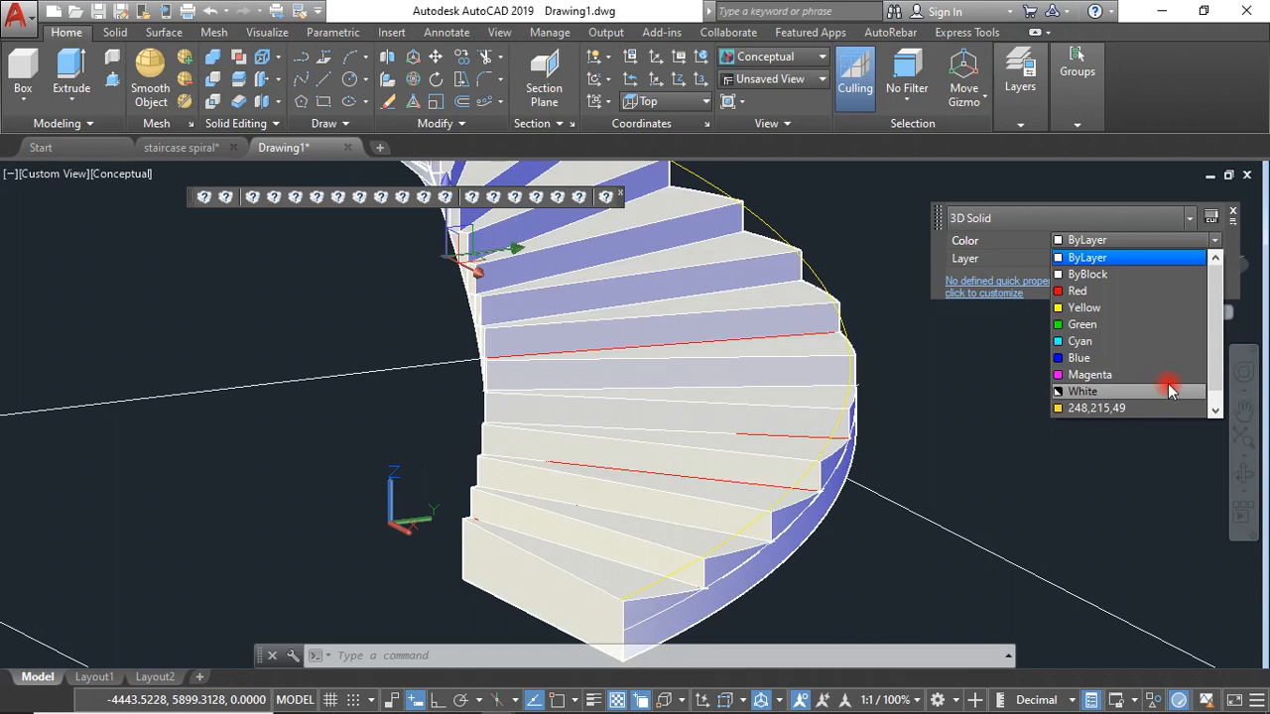
{"action": "left_click", "coordinate": [1107, 311]}
{"action": "scroll", "coordinate": [657, 493], "scroll_direction": "down", "scroll_amount": 8}
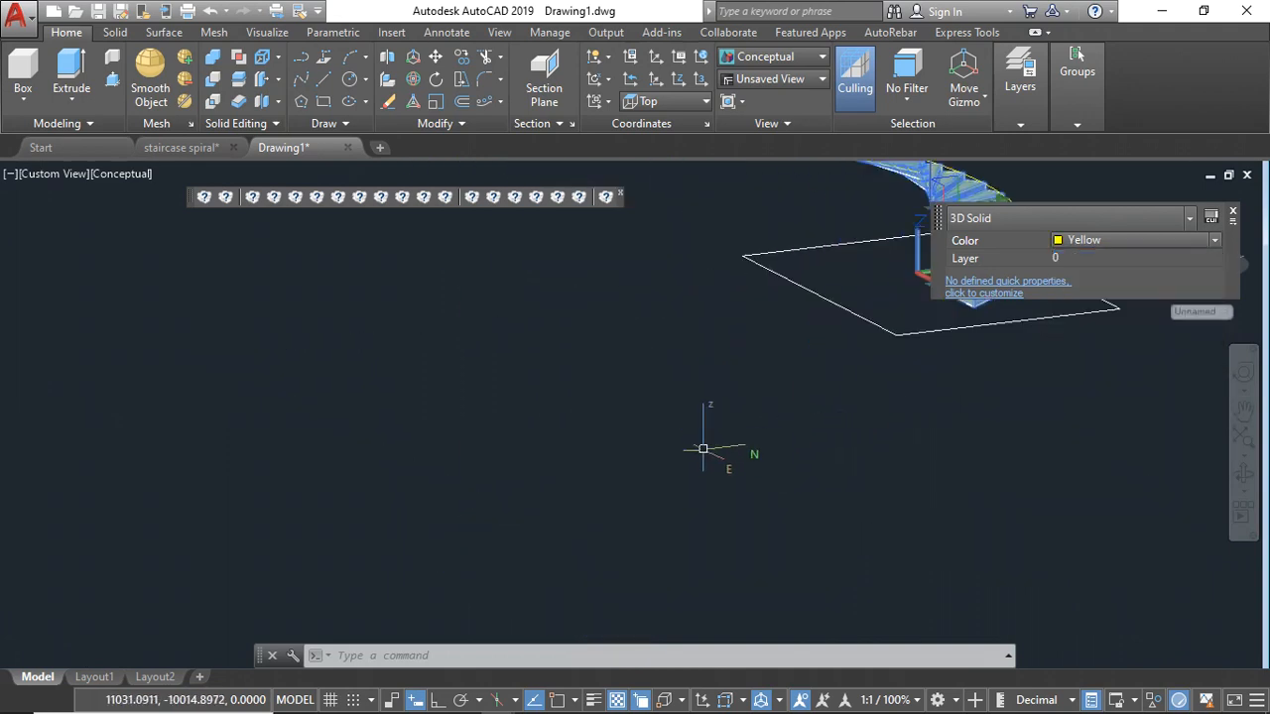
{"action": "key", "text": "Escape"}
Step: End the object isolation to bring back the hidden rails and post array
{"action": "scroll", "coordinate": [775, 392], "scroll_direction": "up", "scroll_amount": 8}
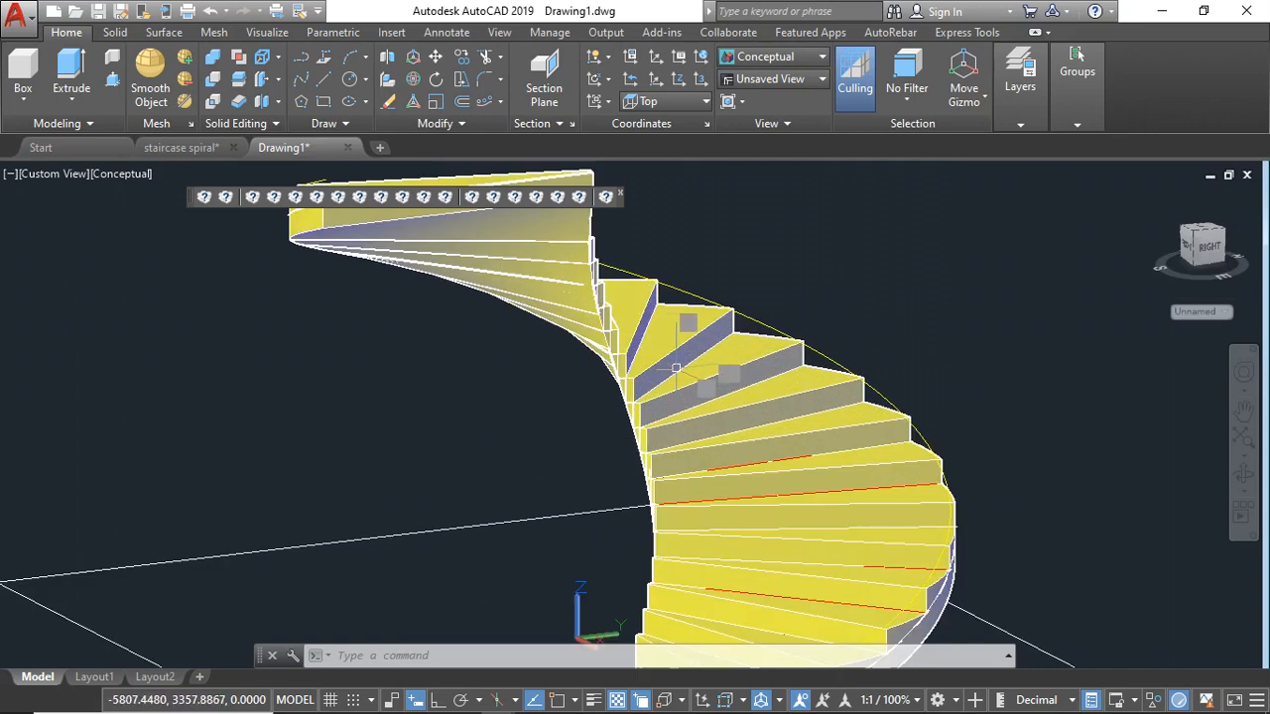
{"action": "left_click", "coordinate": [1239, 467]}
{"action": "left_click_drag", "start_coordinate": [1154, 454], "coordinate": [784, 468]}
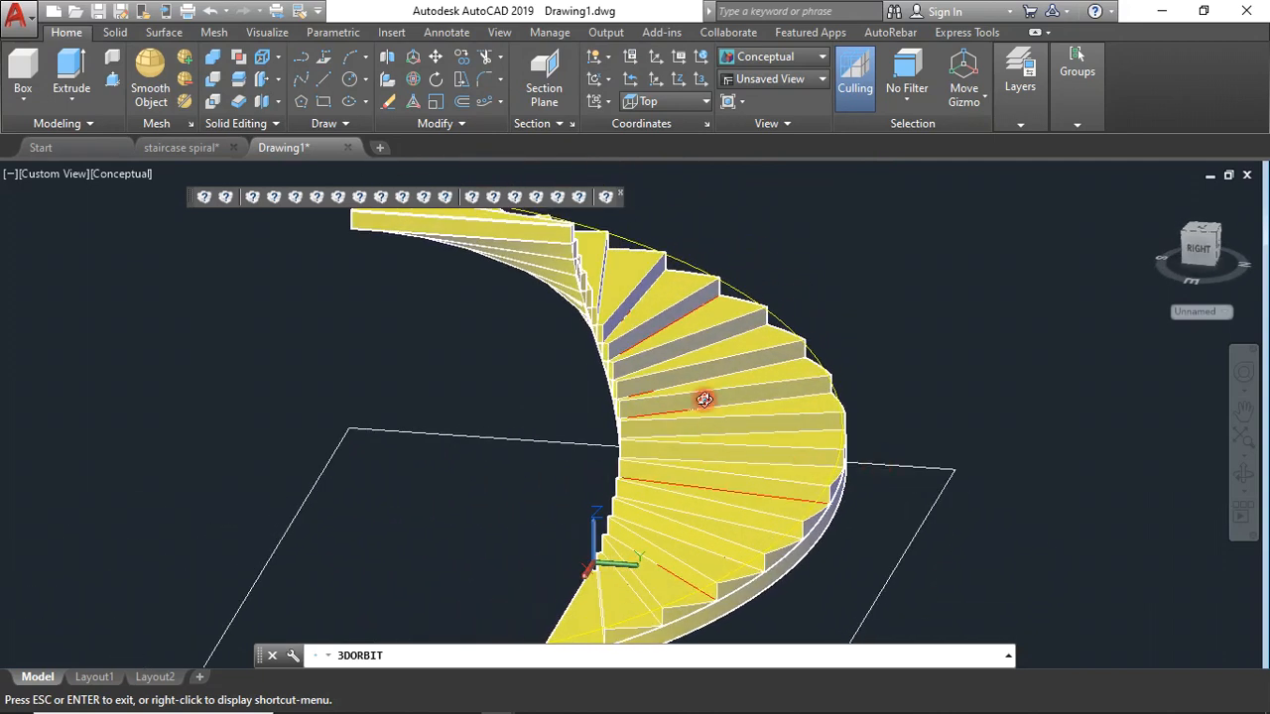
{"action": "scroll", "coordinate": [643, 402], "scroll_direction": "up", "scroll_amount": 5}
{"action": "left_click_drag", "start_coordinate": [652, 419], "coordinate": [540, 422]}
{"action": "scroll", "coordinate": [636, 371], "scroll_direction": "down", "scroll_amount": 4}
{"action": "key", "text": "Escape"}
{"action": "left_click", "coordinate": [1153, 703]}
{"action": "left_click", "coordinate": [1141, 691]}
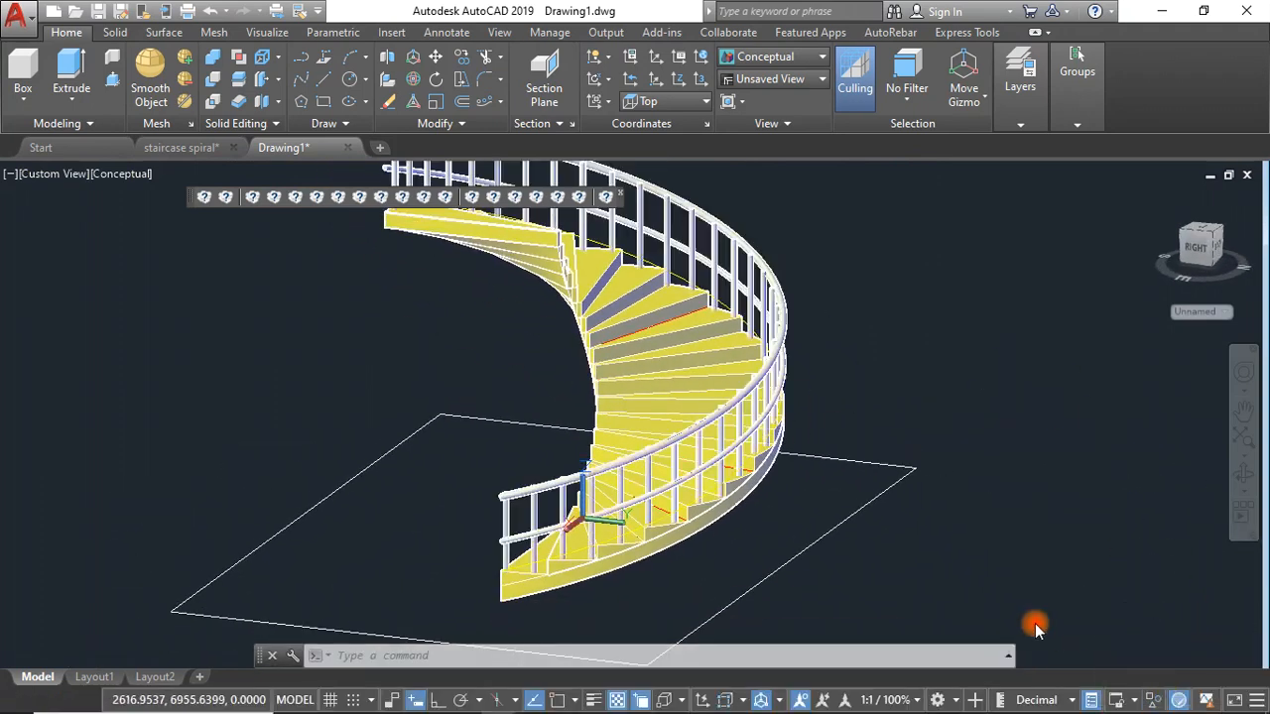
Step: Examine the railing and the front face of the lowest step by orbiting around the base of the stair
{"action": "left_click", "coordinate": [1243, 474]}
{"action": "left_click_drag", "start_coordinate": [674, 462], "coordinate": [836, 453]}
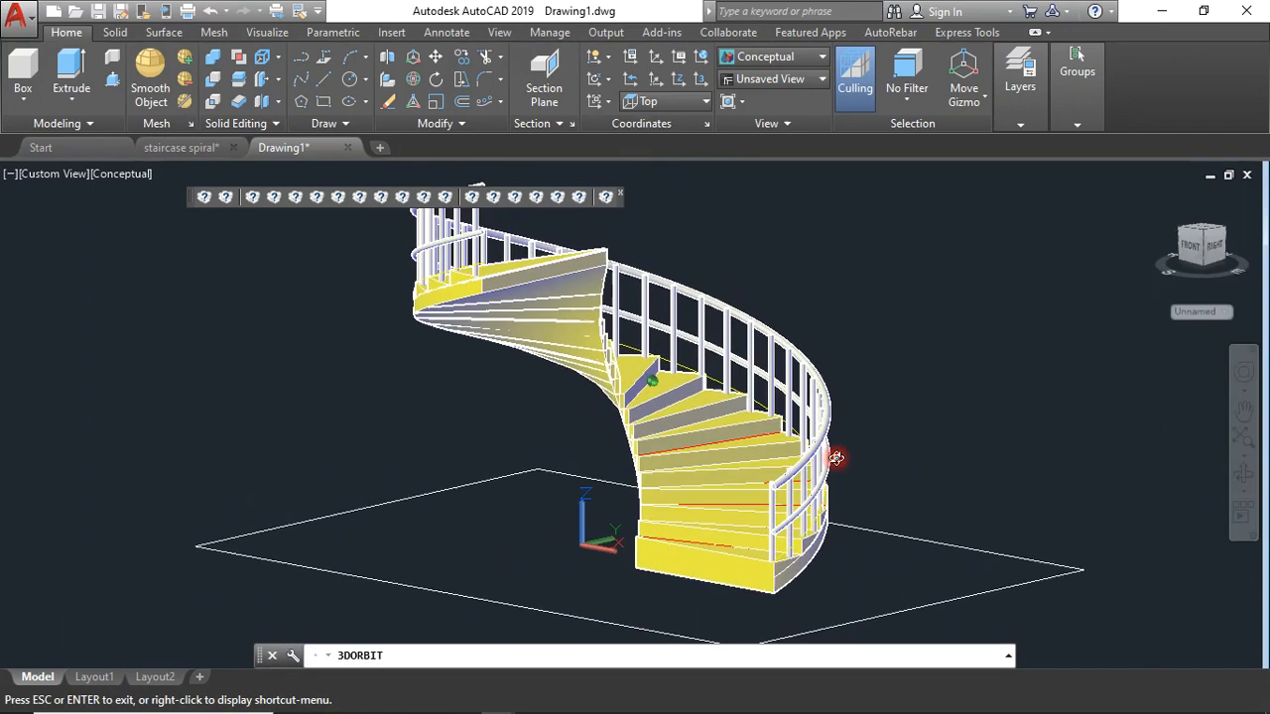
{"action": "scroll", "coordinate": [658, 346], "scroll_direction": "down", "scroll_amount": 3}
{"action": "scroll", "coordinate": [884, 562], "scroll_direction": "up", "scroll_amount": 8}
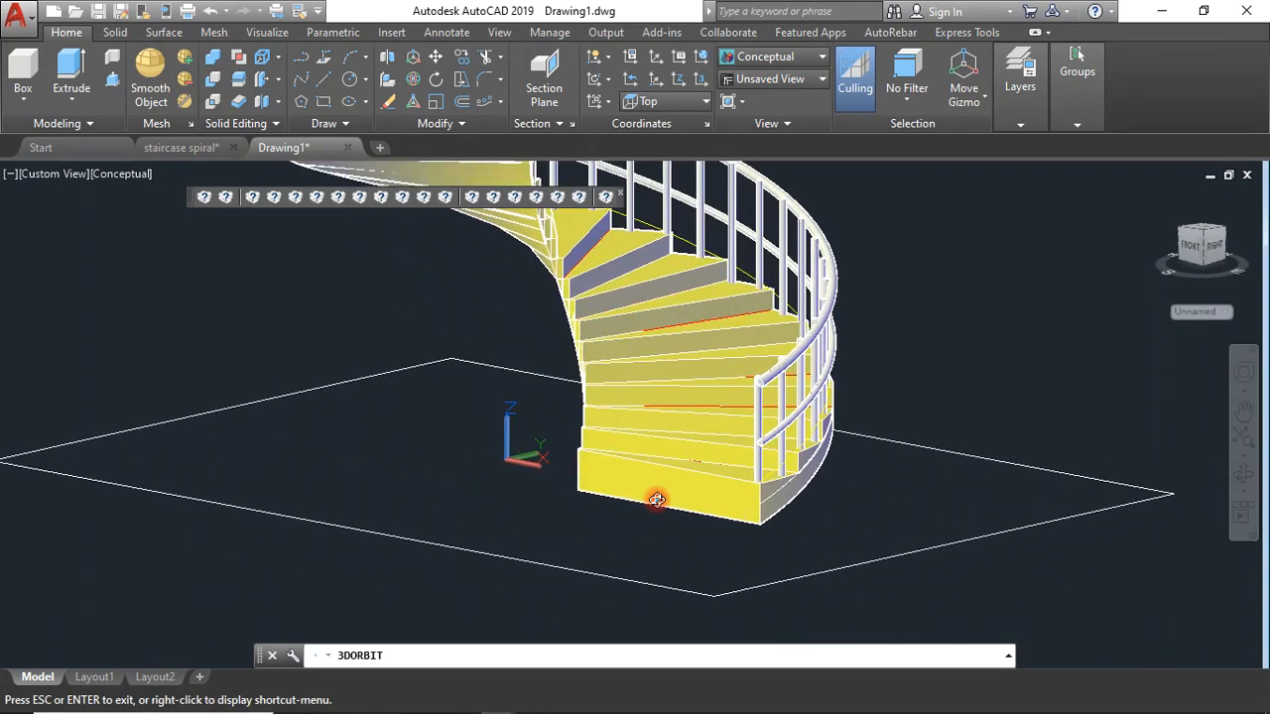
{"action": "scroll", "coordinate": [772, 533], "scroll_direction": "up", "scroll_amount": 3}
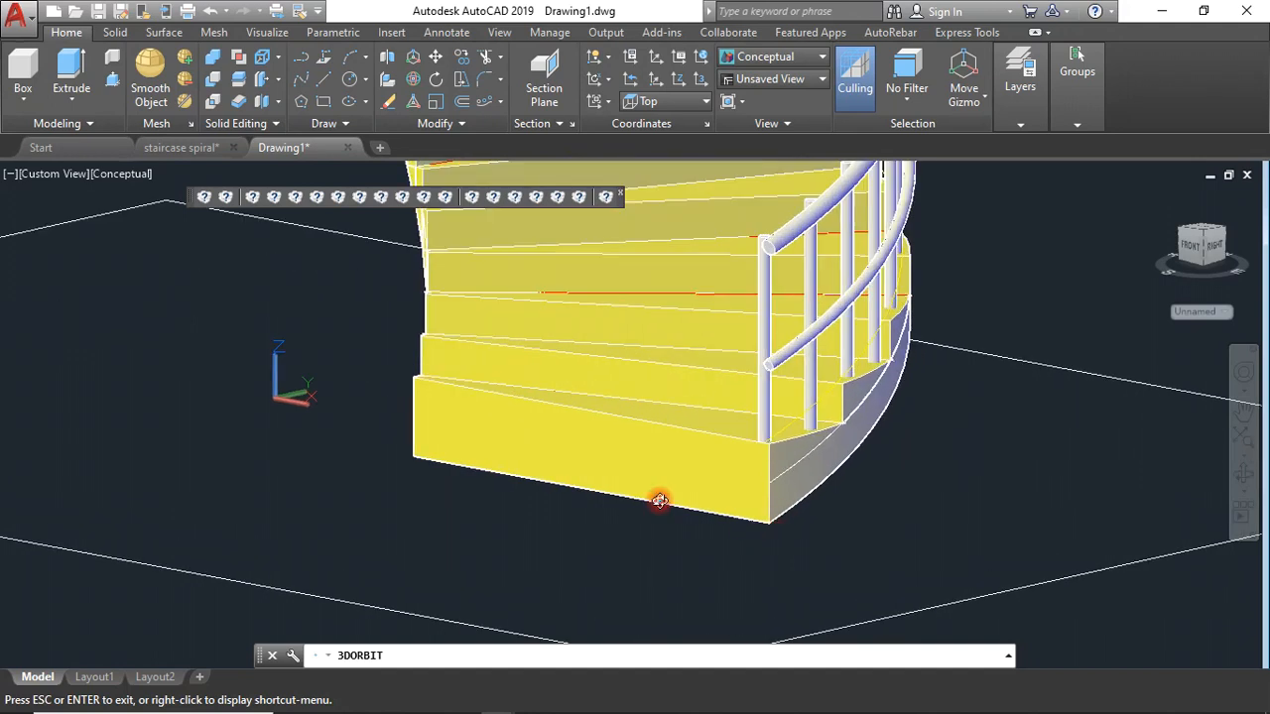
{"action": "left_click_drag", "start_coordinate": [631, 482], "coordinate": [704, 466]}
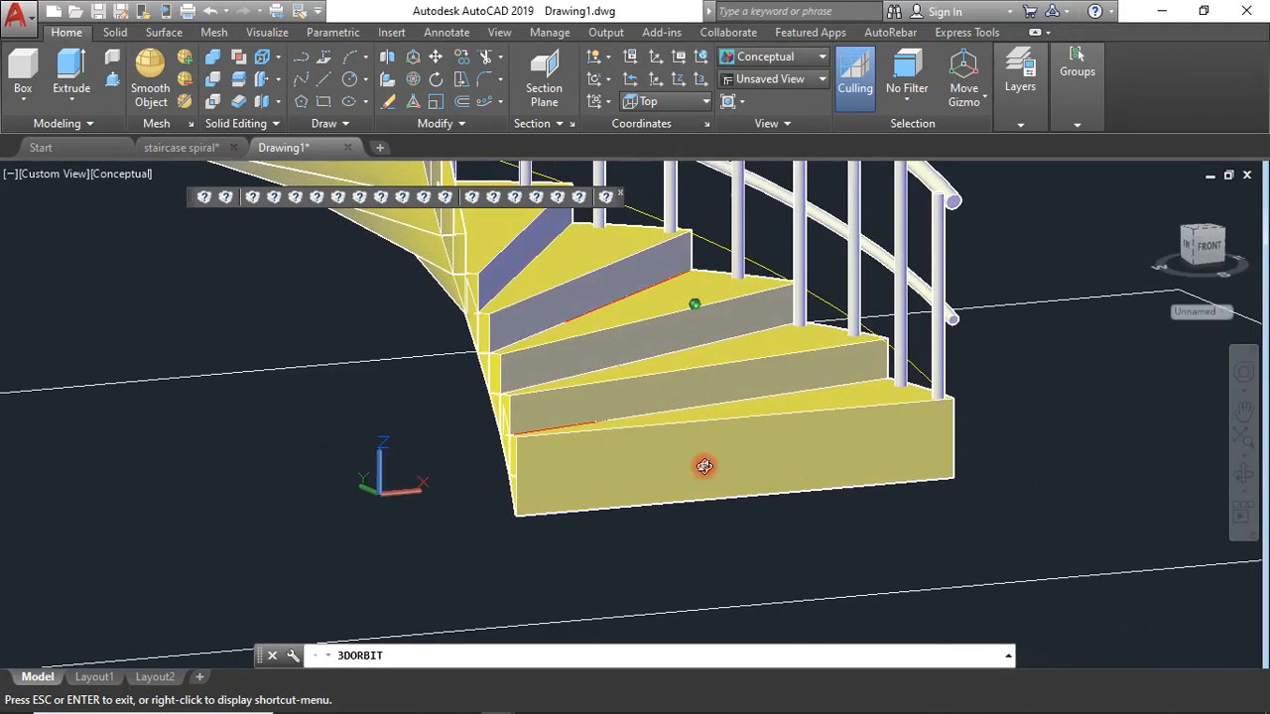
{"action": "left_click_drag", "start_coordinate": [942, 500], "coordinate": [712, 462]}
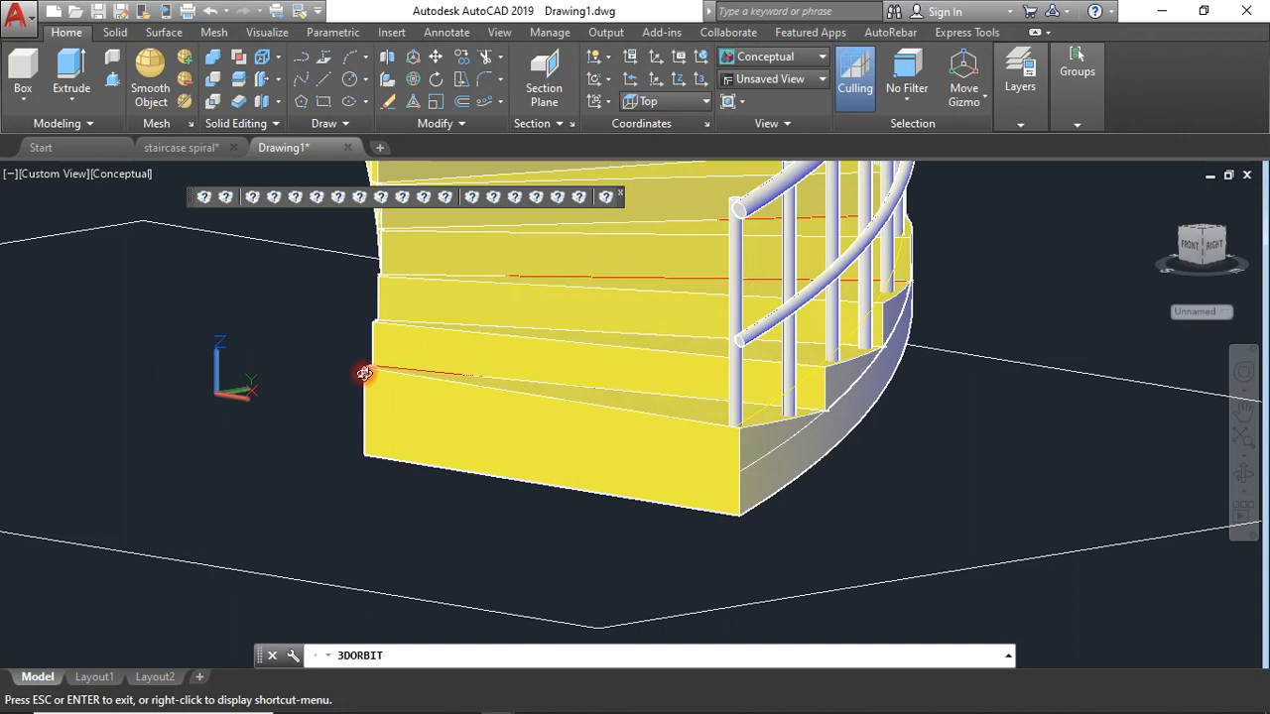
{"action": "key", "text": "Escape"}
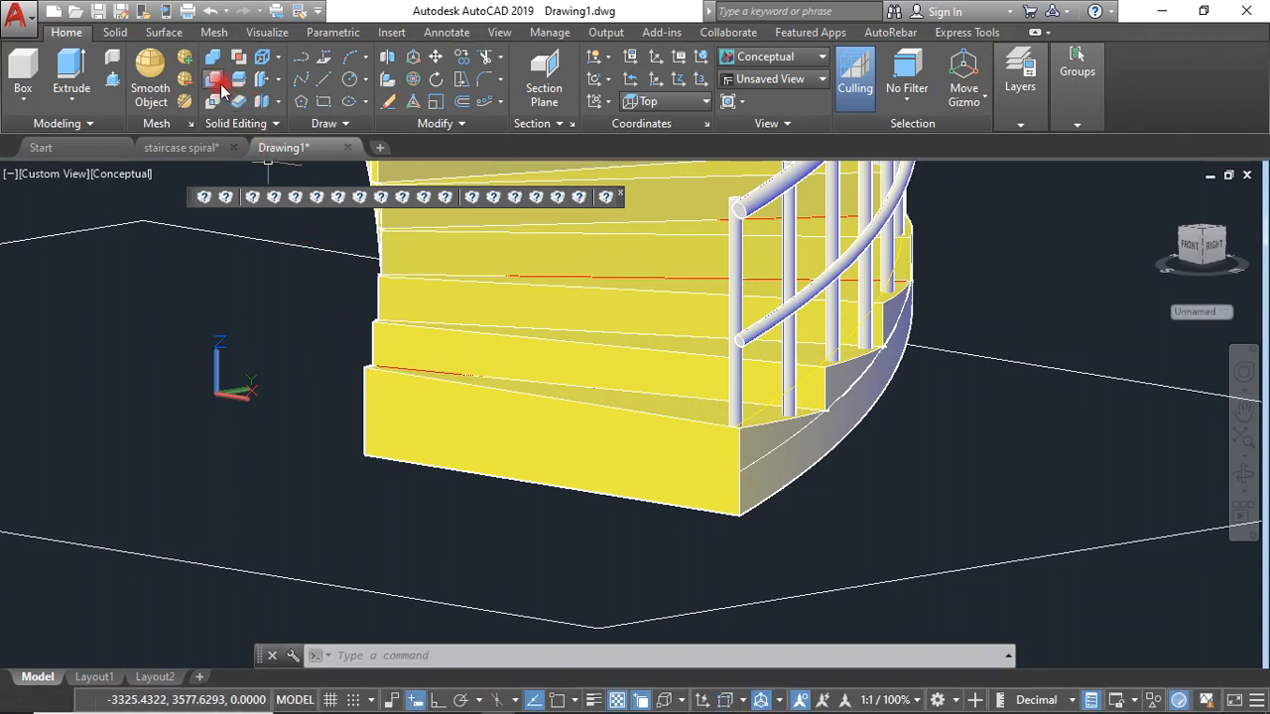
Step: Align the UCS to the vertical front face of the lowest step and accept the orientation
{"action": "left_click", "coordinate": [266, 33]}
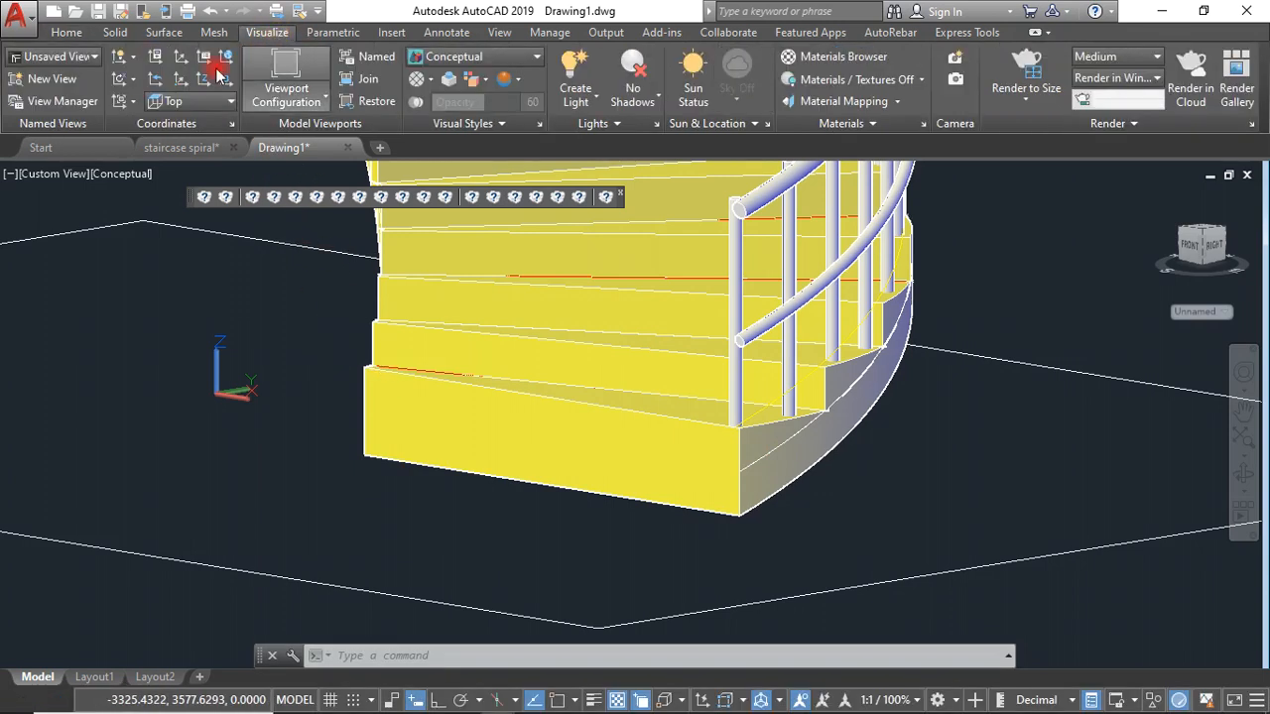
{"action": "left_click", "coordinate": [131, 105]}
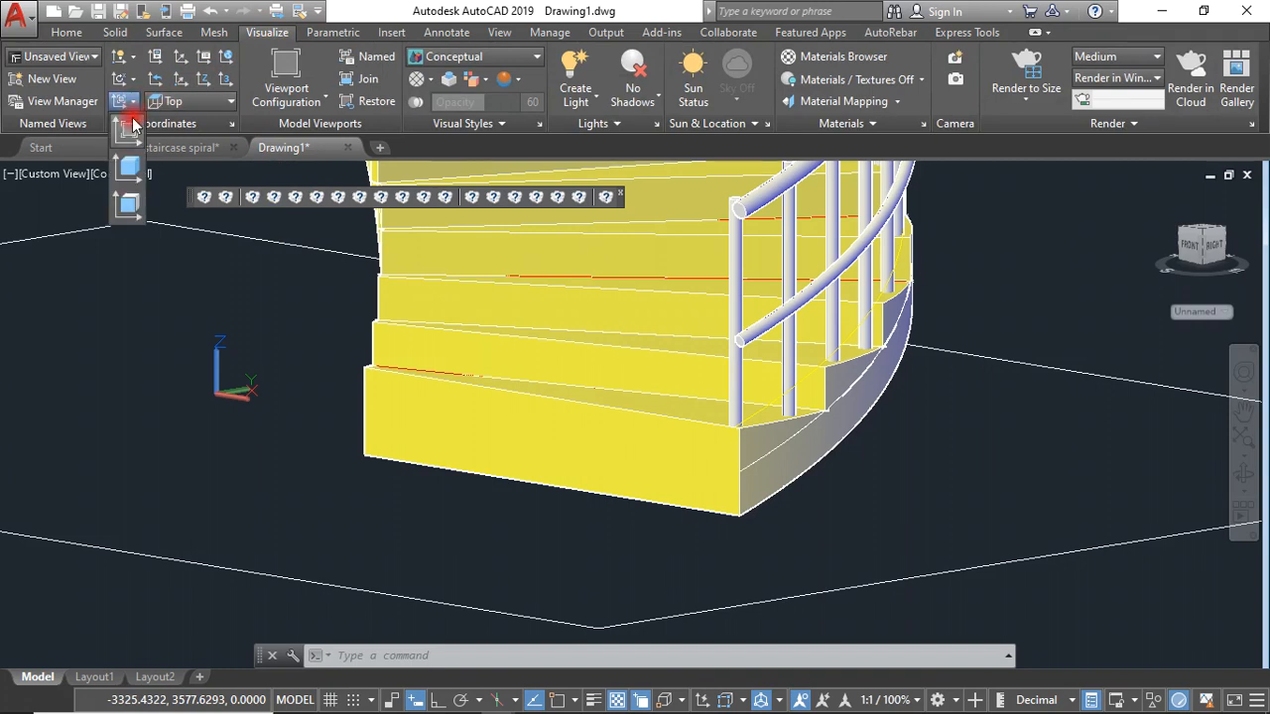
{"action": "left_click", "coordinate": [127, 205]}
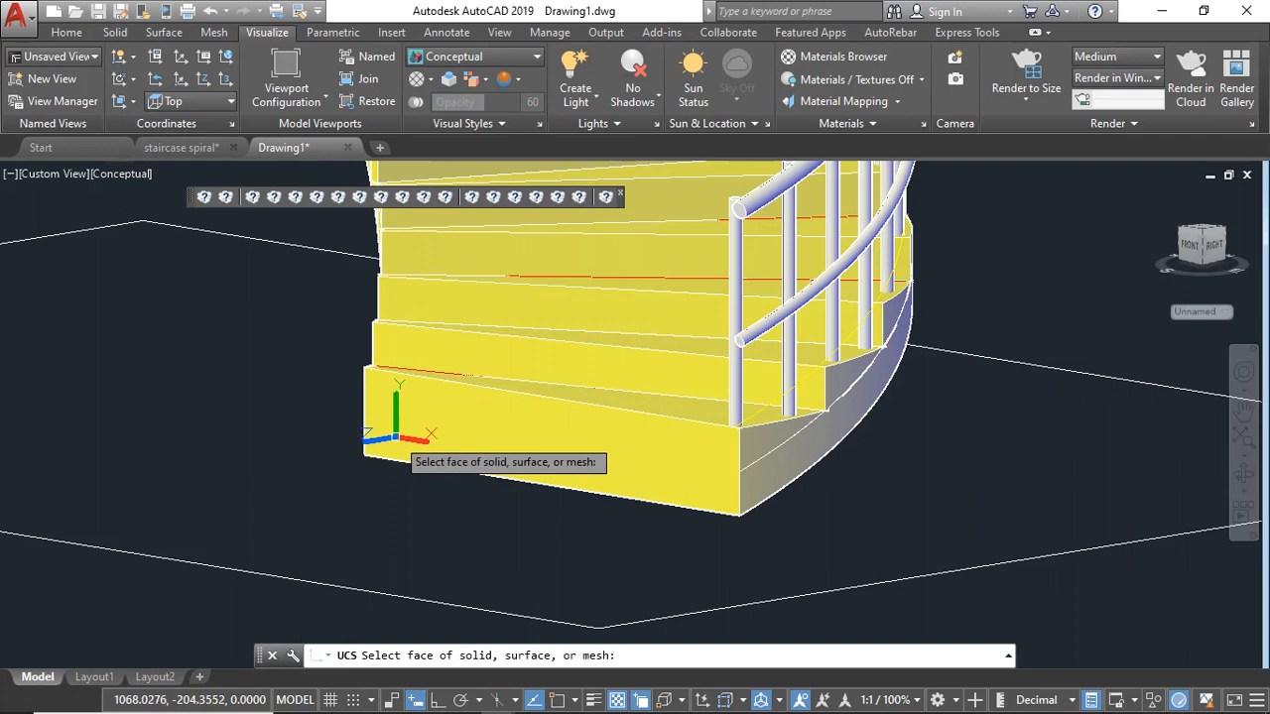
{"action": "left_click", "coordinate": [393, 443]}
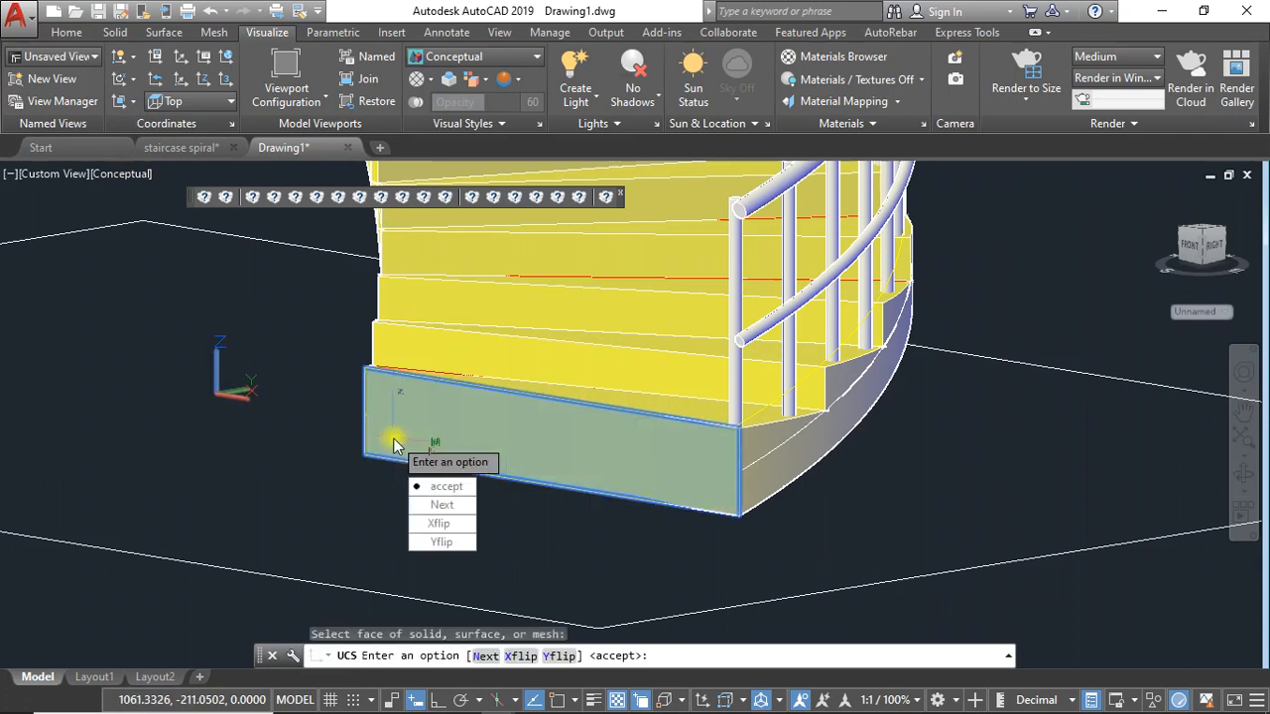
{"action": "left_click", "coordinate": [443, 487]}
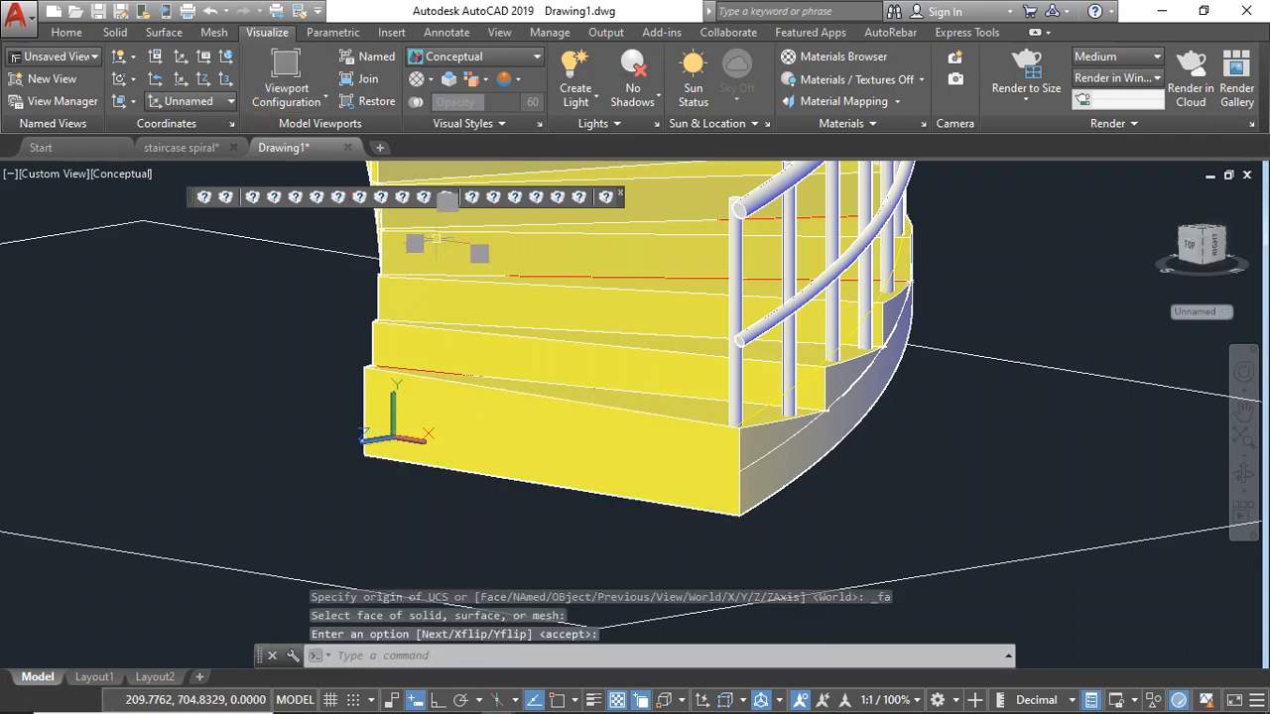
Step: Draw a rectangle about 1800 by 150 on the lowest riser, from its lower outer corner to the midpoint of the opposite vertical edge
{"action": "left_click", "coordinate": [66, 31]}
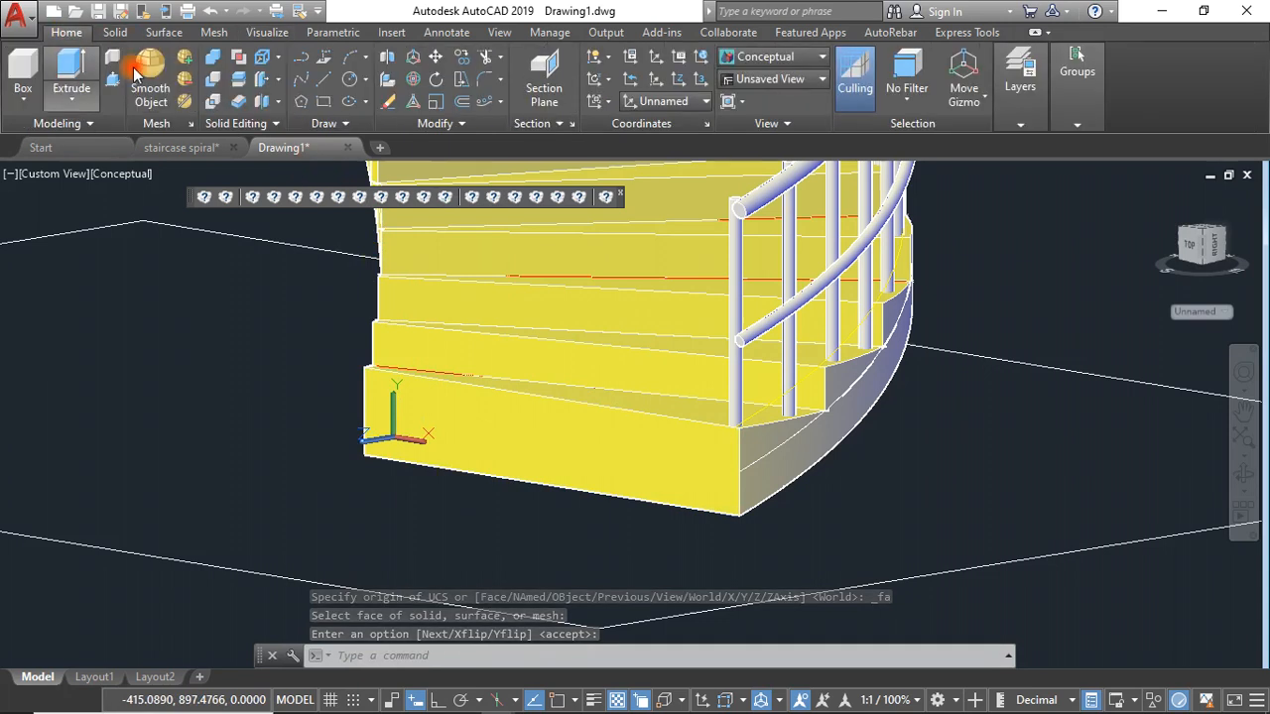
{"action": "left_click", "coordinate": [323, 101]}
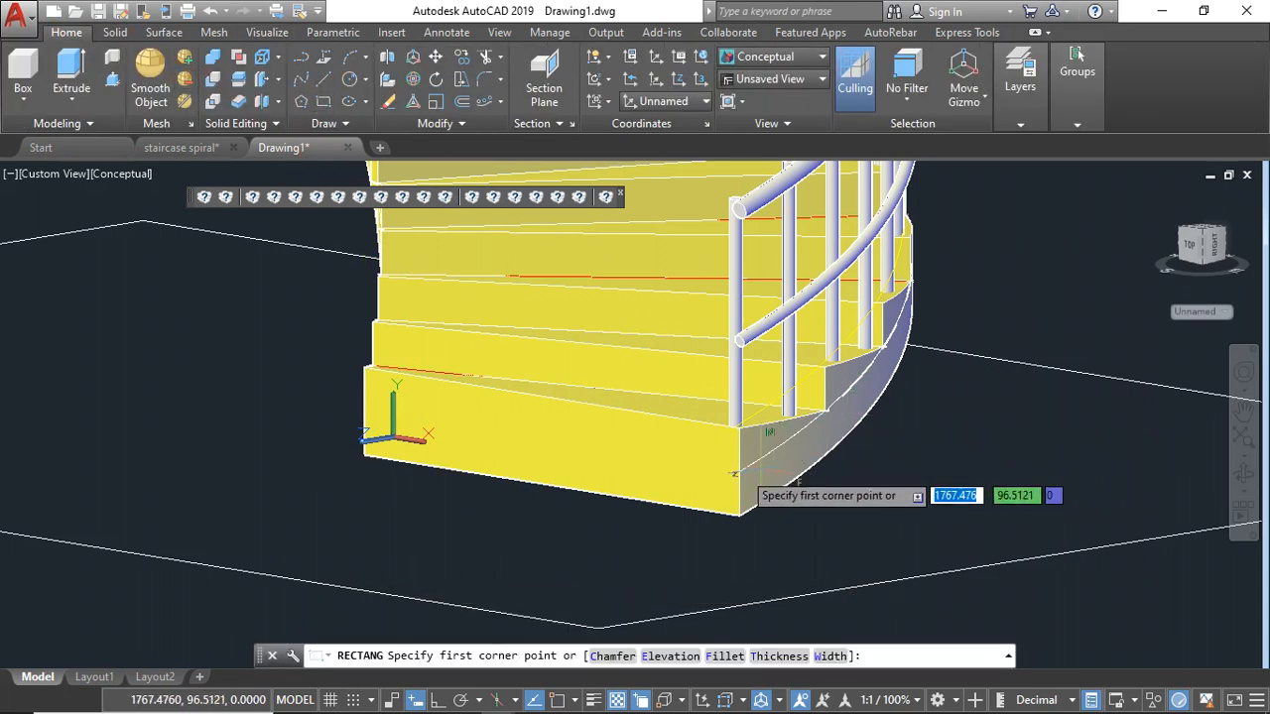
{"action": "scroll", "coordinate": [743, 496], "scroll_direction": "up", "scroll_amount": 3}
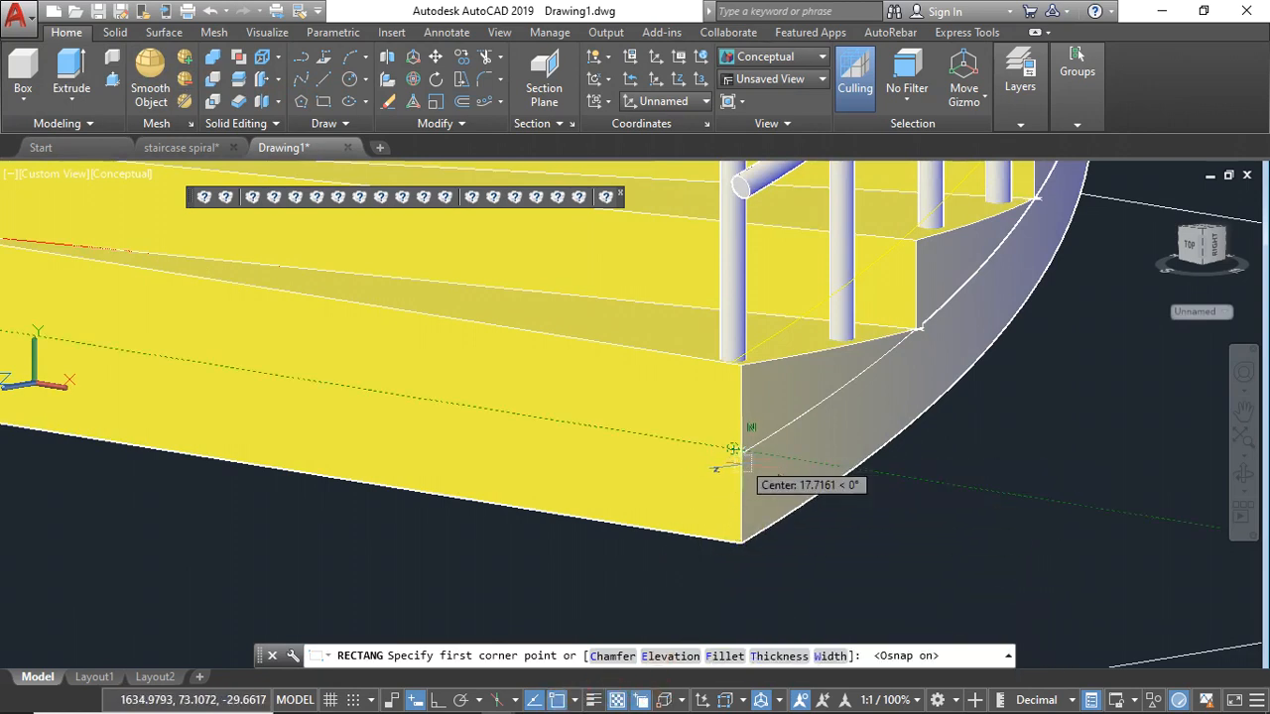
{"action": "left_click", "coordinate": [742, 540]}
{"action": "scroll", "coordinate": [747, 531], "scroll_direction": "down", "scroll_amount": 2}
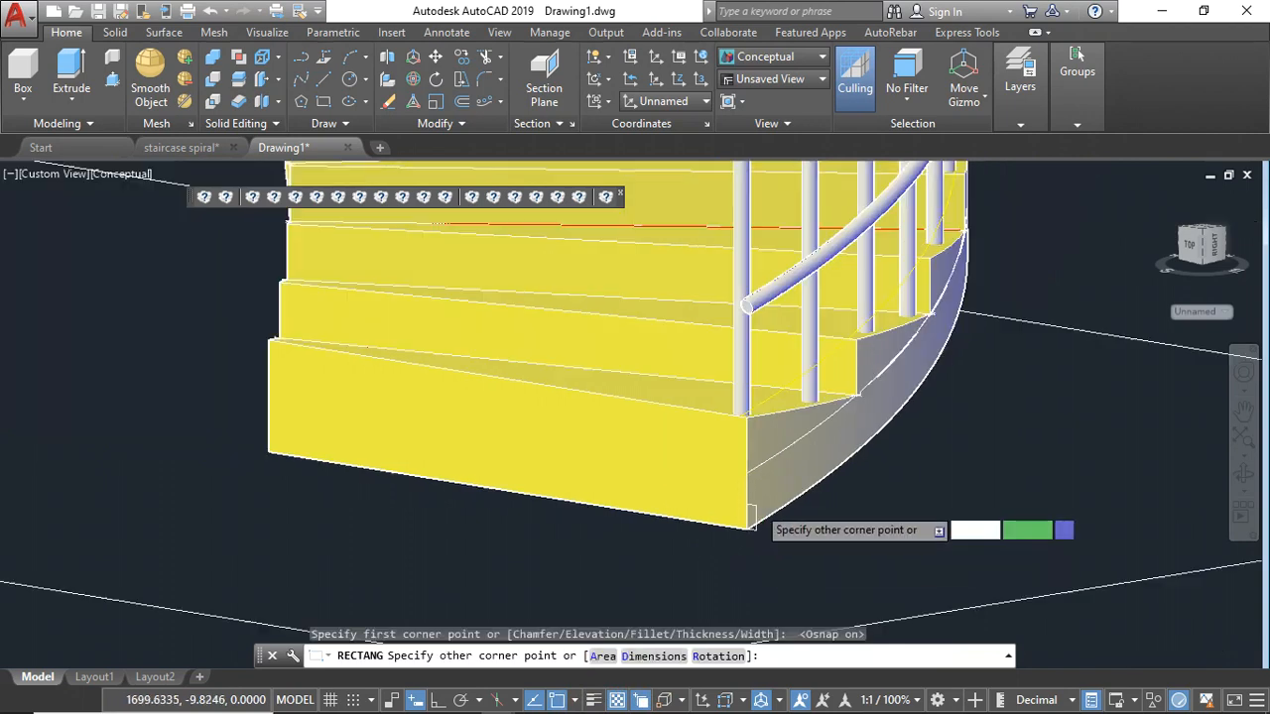
{"action": "scroll", "coordinate": [530, 484], "scroll_direction": "up", "scroll_amount": 5}
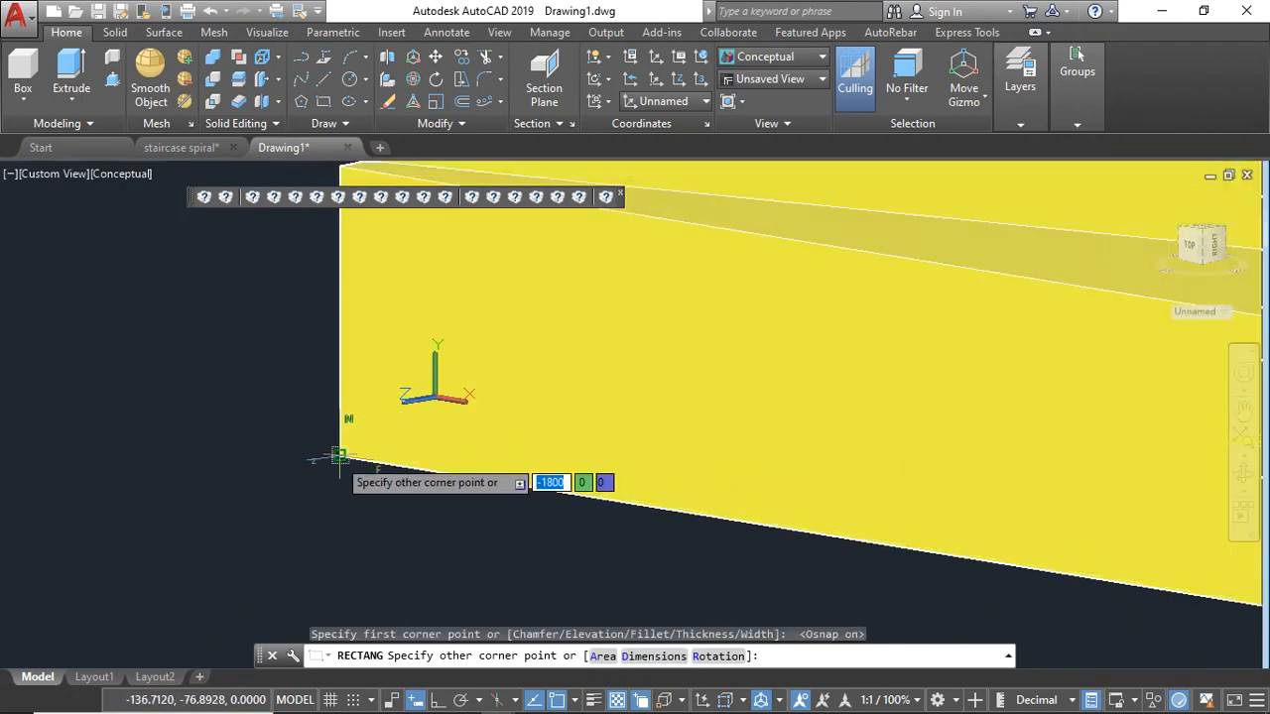
{"action": "left_click", "coordinate": [337, 312]}
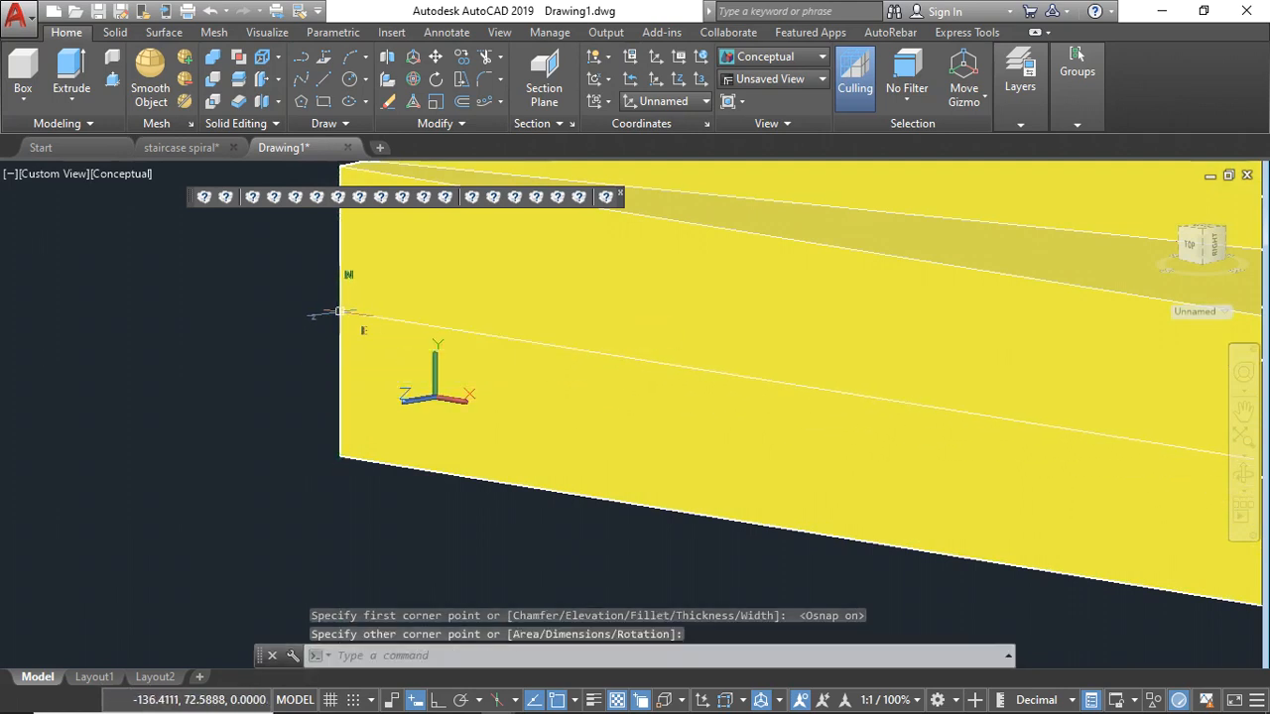
Step: Extrude the riser rectangle outward from the stair by about 2664, up to the corner of the ground outline
{"action": "scroll", "coordinate": [298, 287], "scroll_direction": "down", "scroll_amount": 4}
{"action": "scroll", "coordinate": [574, 347], "scroll_direction": "up", "scroll_amount": 3}
{"action": "left_click", "coordinate": [566, 361]}
{"action": "left_click", "coordinate": [675, 450]}
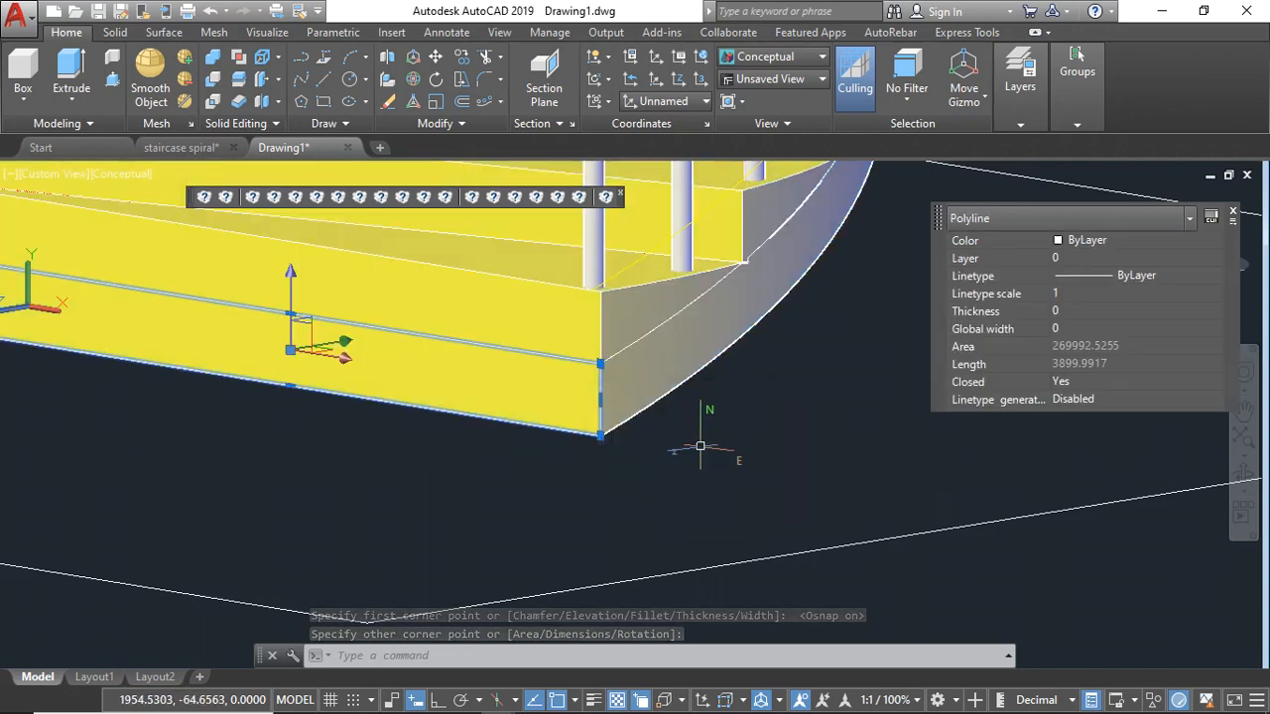
{"action": "type", "text": "ex"}
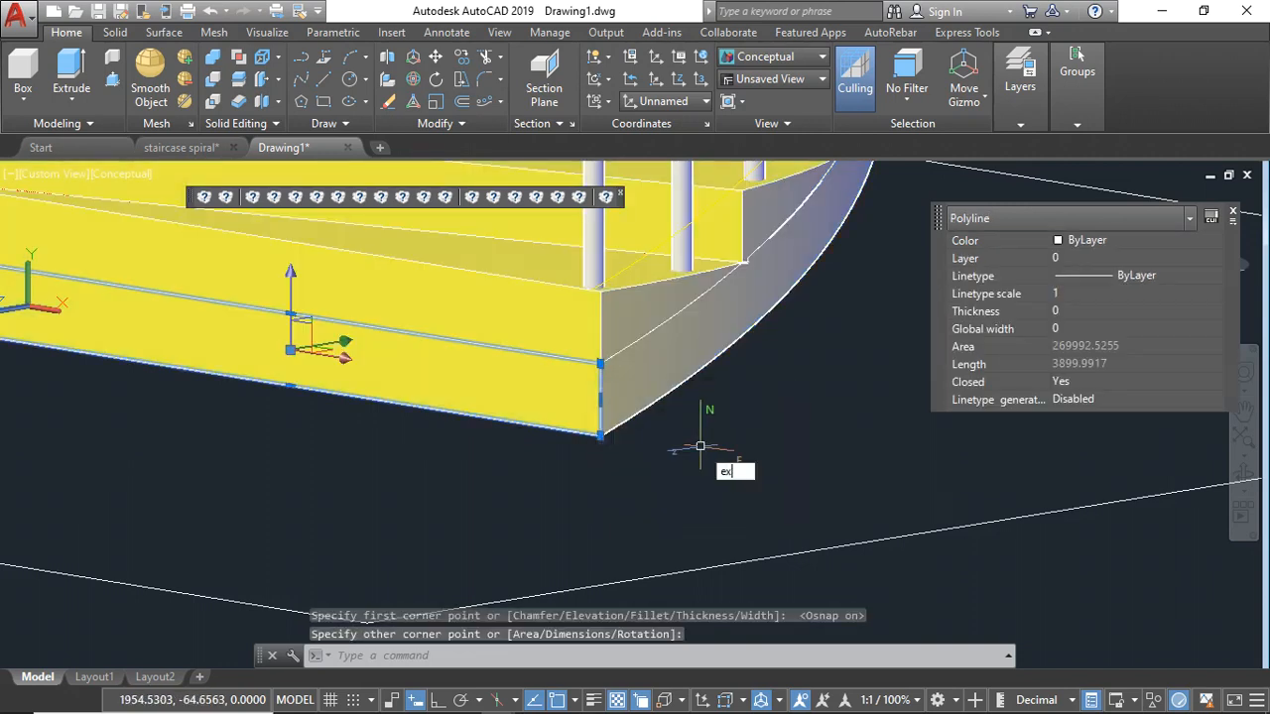
{"action": "type", "text": "tr"}
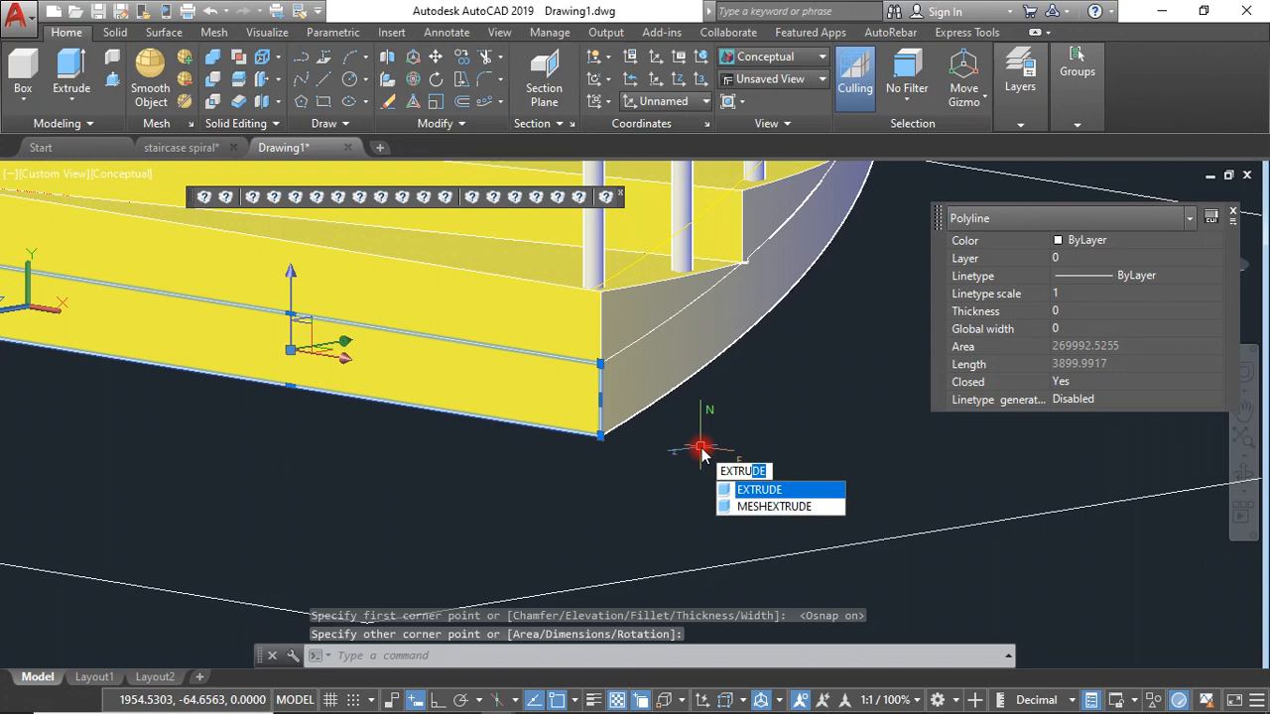
{"action": "key", "text": "Return"}
{"action": "scroll", "coordinate": [701, 452], "scroll_direction": "down", "scroll_amount": 2}
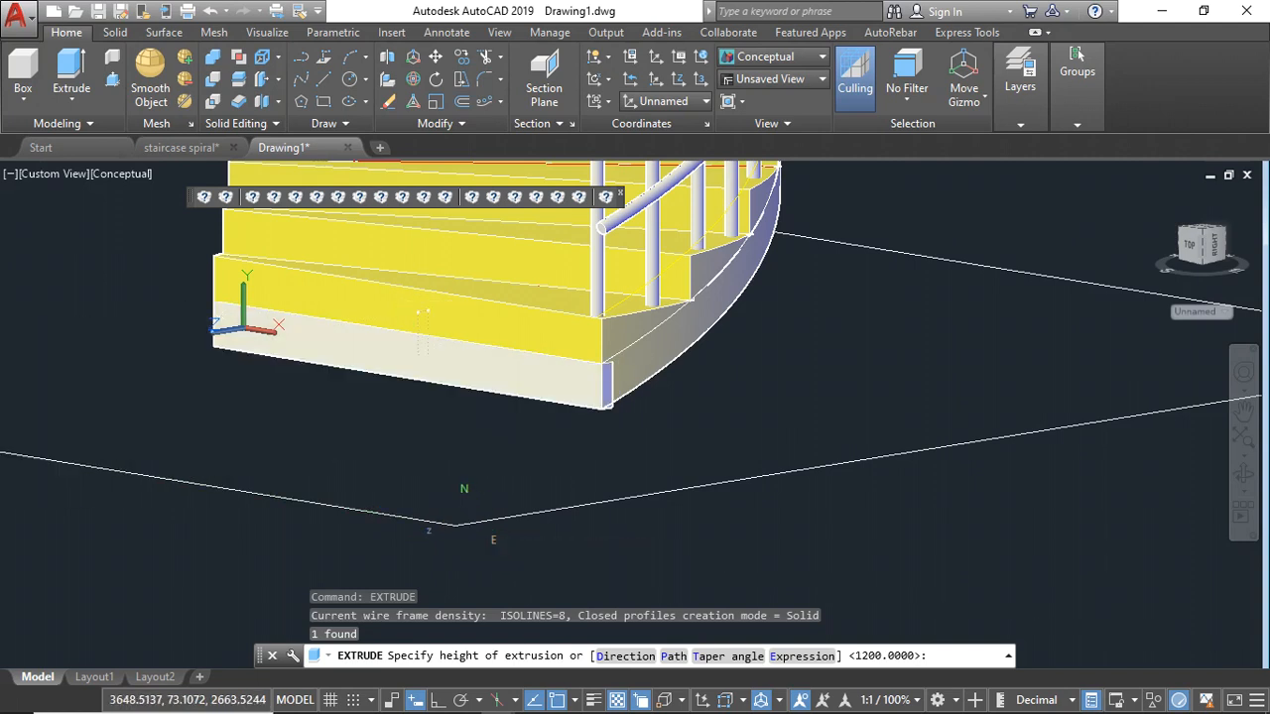
{"action": "key", "text": "Return"}
{"action": "scroll", "coordinate": [614, 469], "scroll_direction": "down", "scroll_amount": 6}
{"action": "key", "text": "Escape"}
{"action": "key", "text": "Escape"}
Step: Move the ground outline polyline down about 150, from the slab's upper front corner to the corner directly below it
{"action": "scroll", "coordinate": [536, 467], "scroll_direction": "up", "scroll_amount": 3}
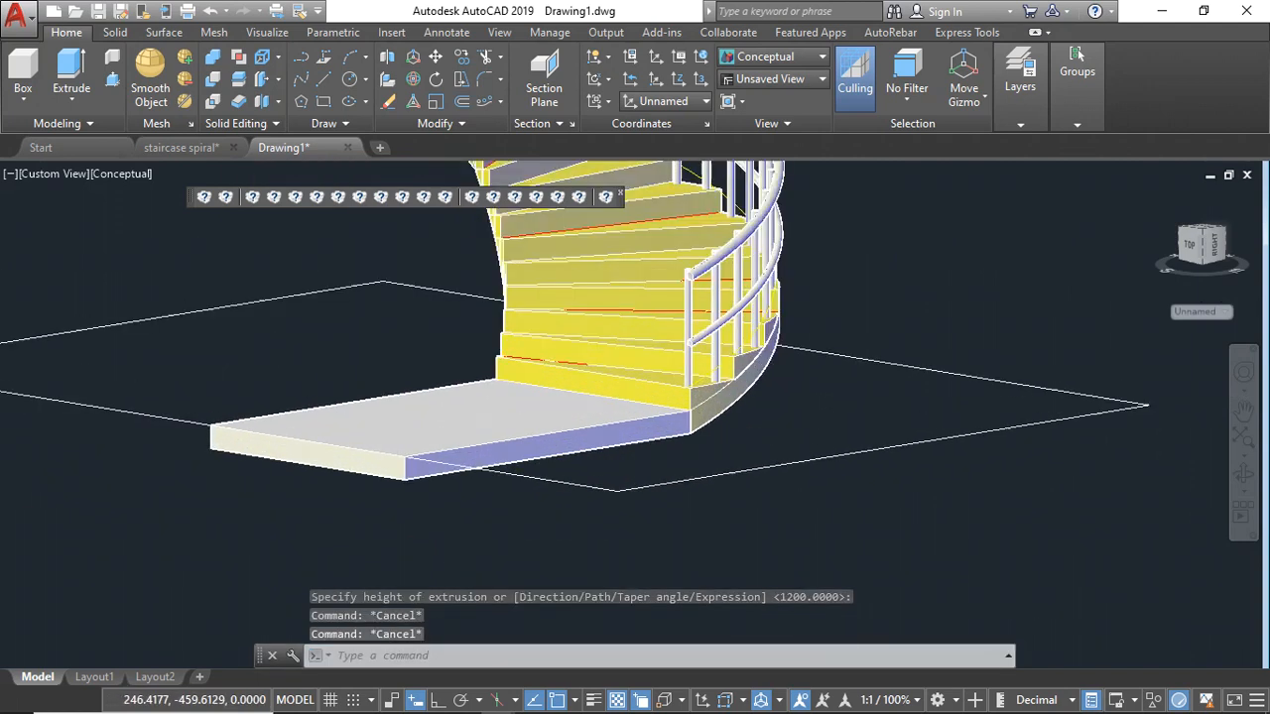
{"action": "left_click", "coordinate": [589, 496]}
{"action": "left_click", "coordinate": [577, 472]}
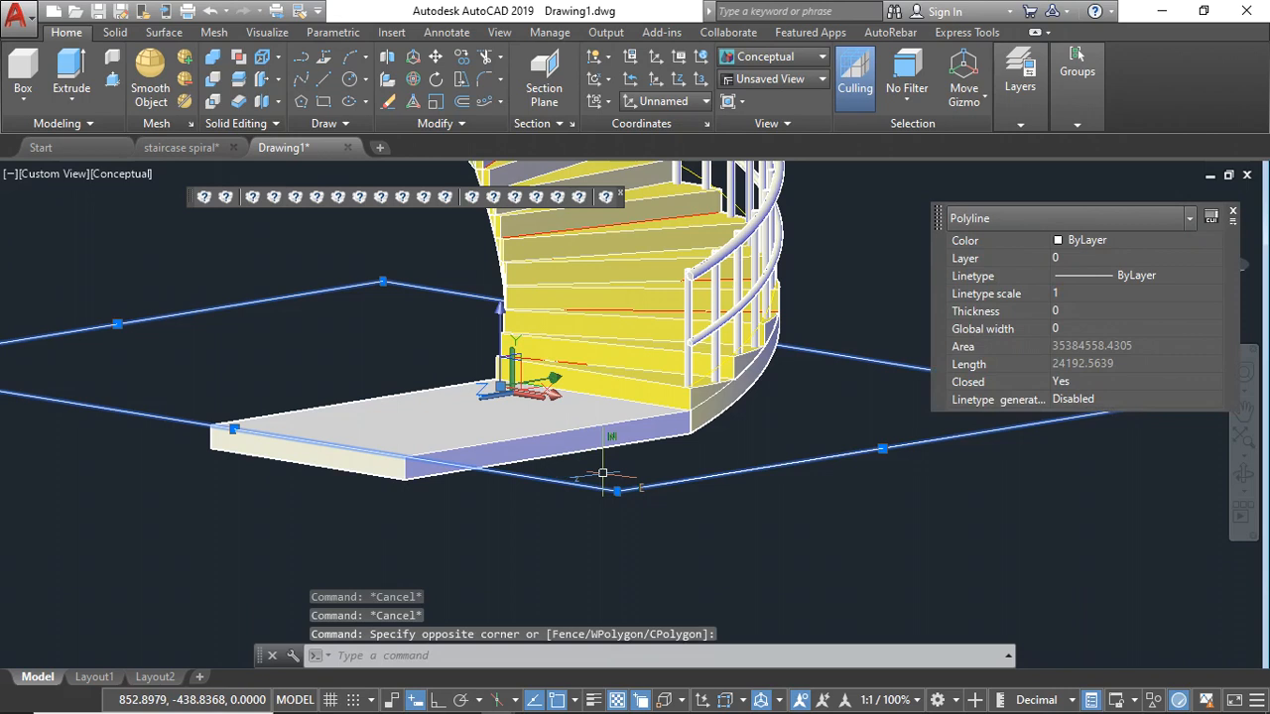
{"action": "left_click", "coordinate": [435, 59]}
{"action": "scroll", "coordinate": [337, 436], "scroll_direction": "up", "scroll_amount": 4}
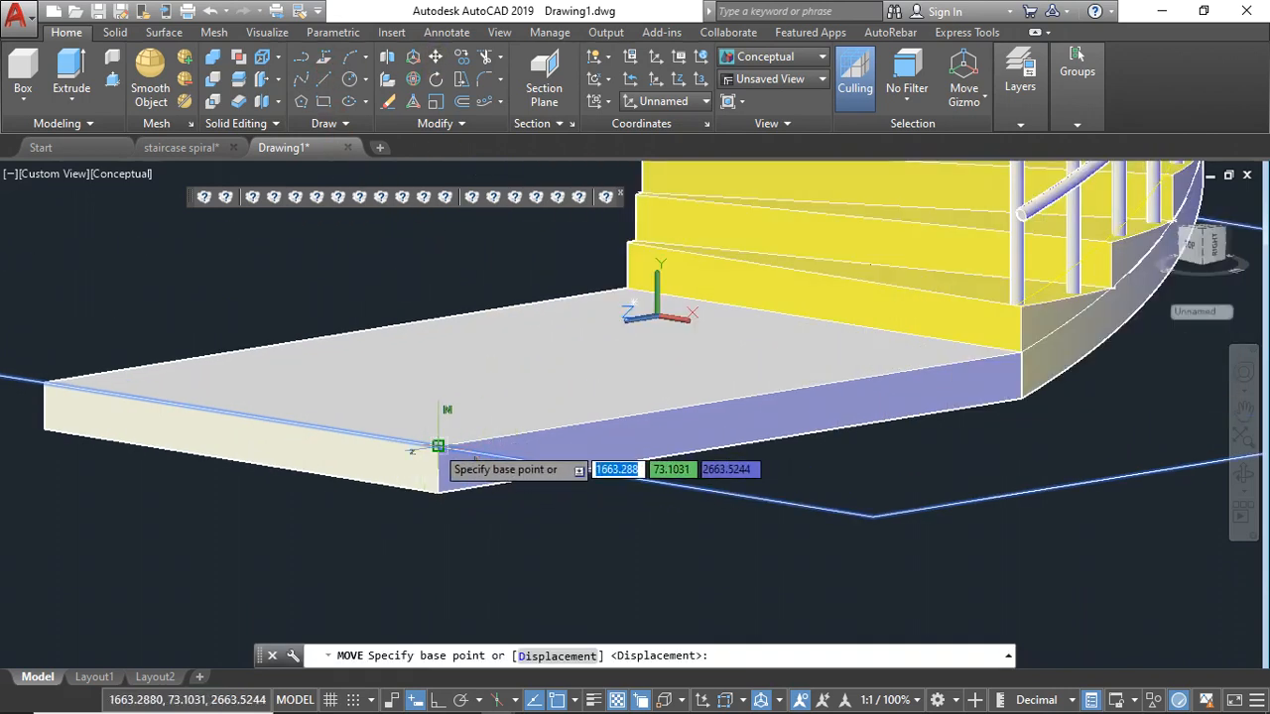
{"action": "left_click", "coordinate": [438, 447]}
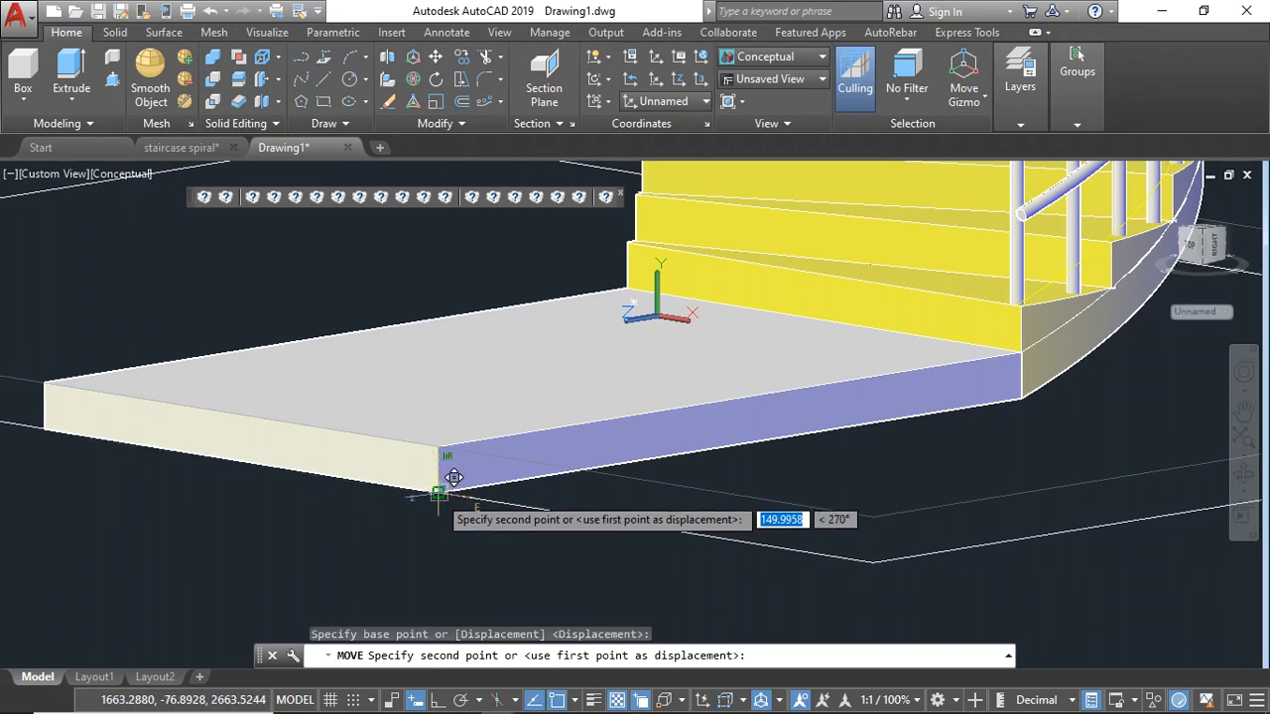
{"action": "key", "text": "Escape"}
{"action": "scroll", "coordinate": [578, 436], "scroll_direction": "down", "scroll_amount": 5}
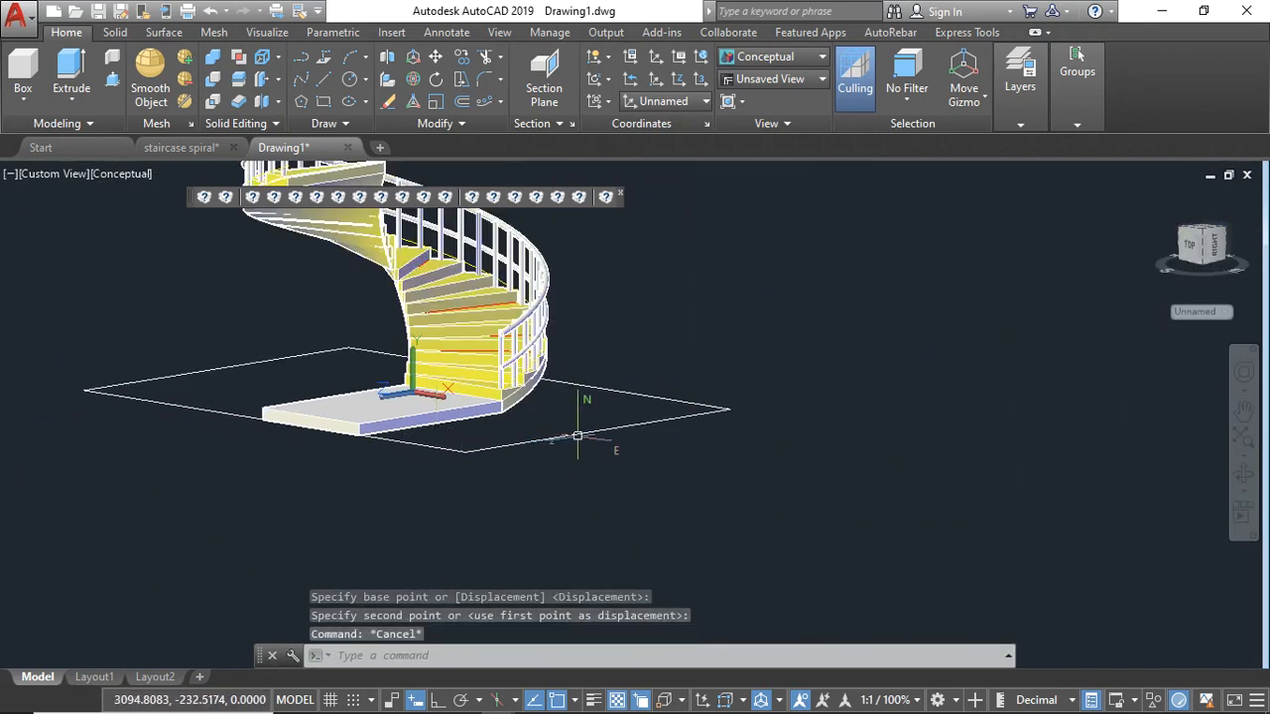